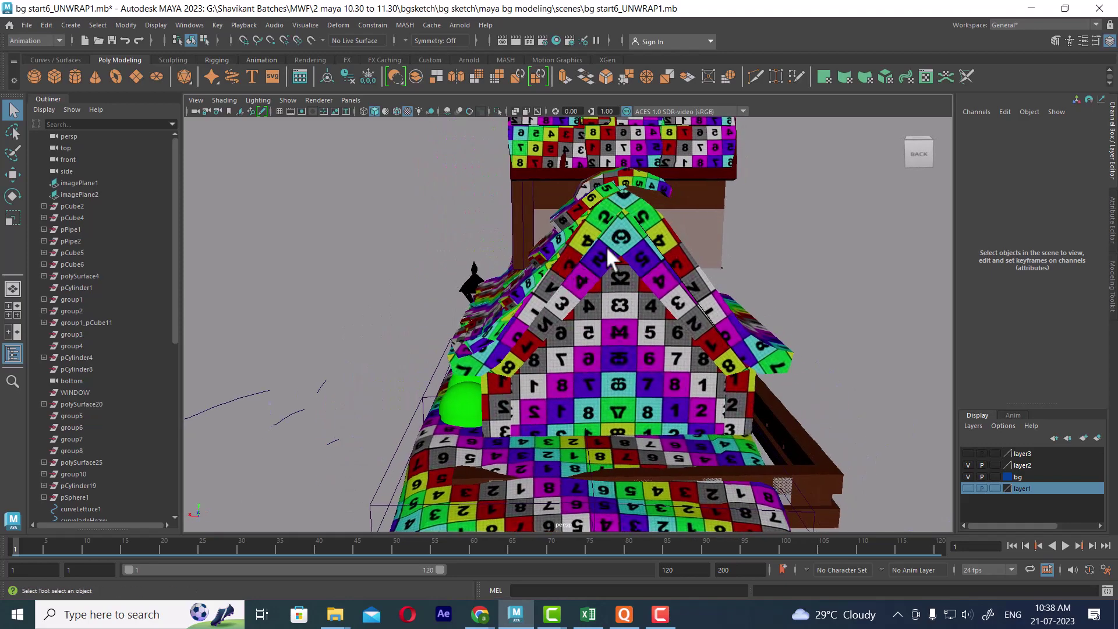
- Select the large gabled roof and switch the workspace to UV Editing
left_click(664, 228)
left_click(1026, 20)
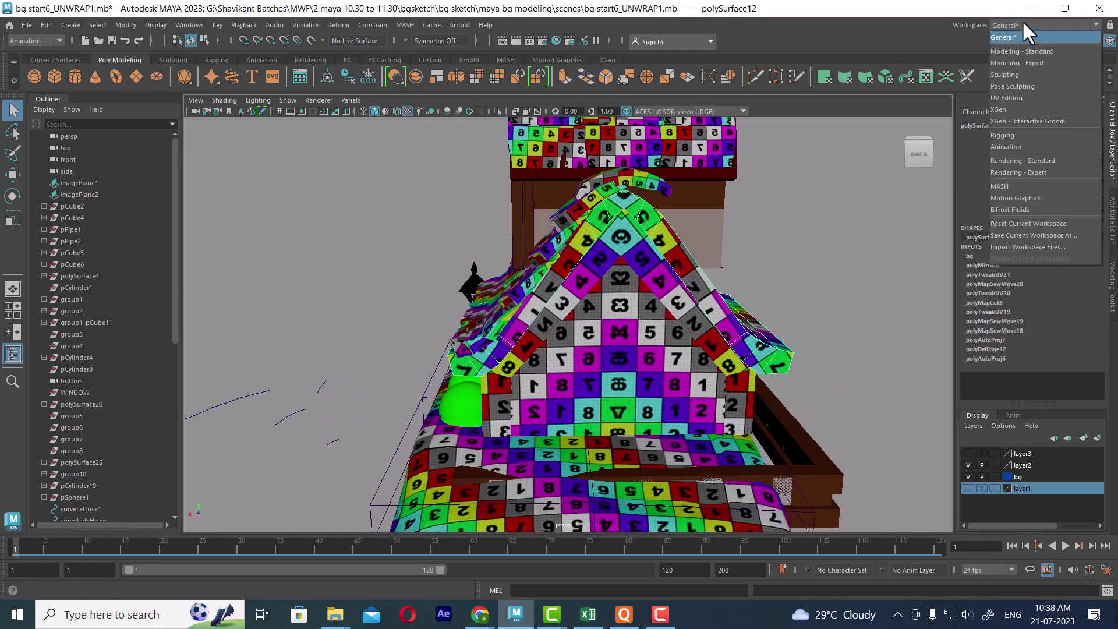
left_click(1029, 48)
left_click(1019, 22)
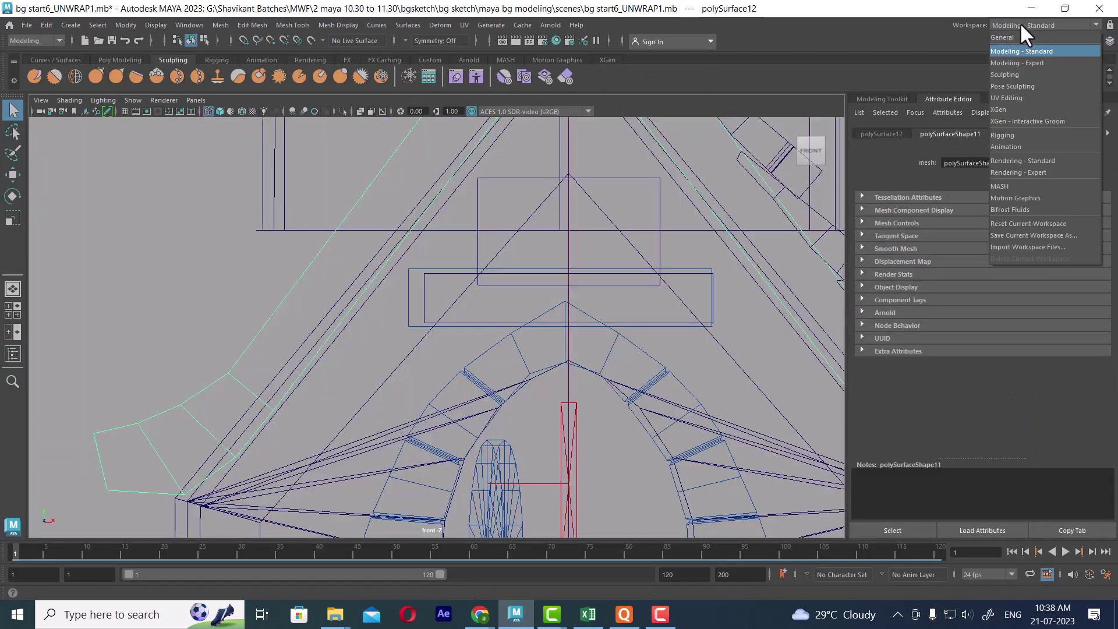
left_click(1013, 98)
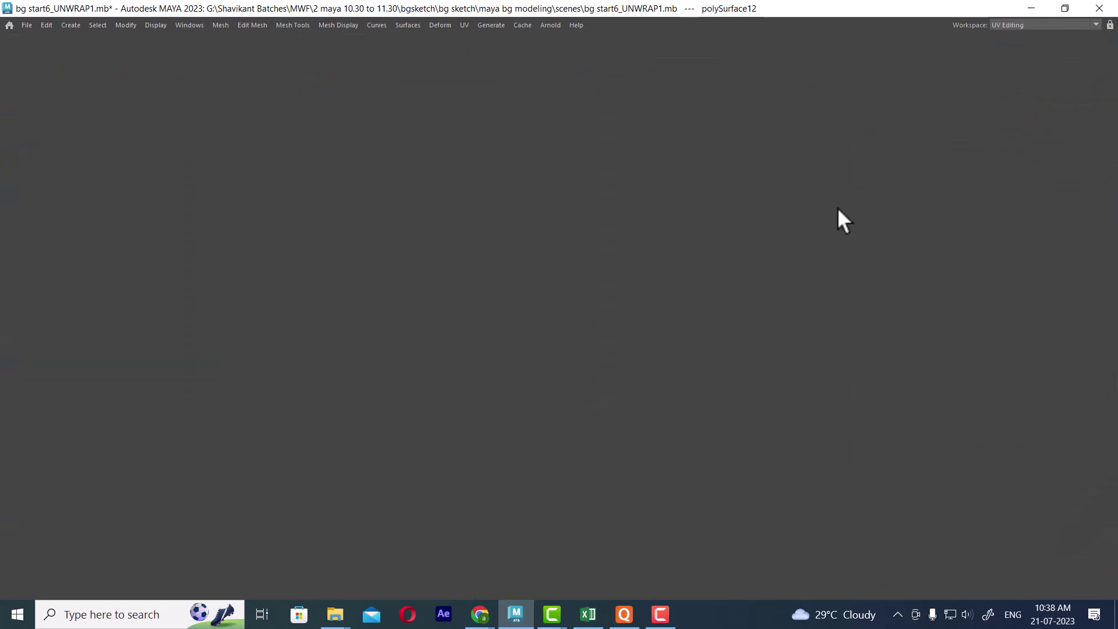
- Inspect the house from several angles and check the UV layouts of the ground base and the side roof tiles
scroll(443, 364, "up", 5)
left_click_drag(461, 430, 494, 457, "alt")
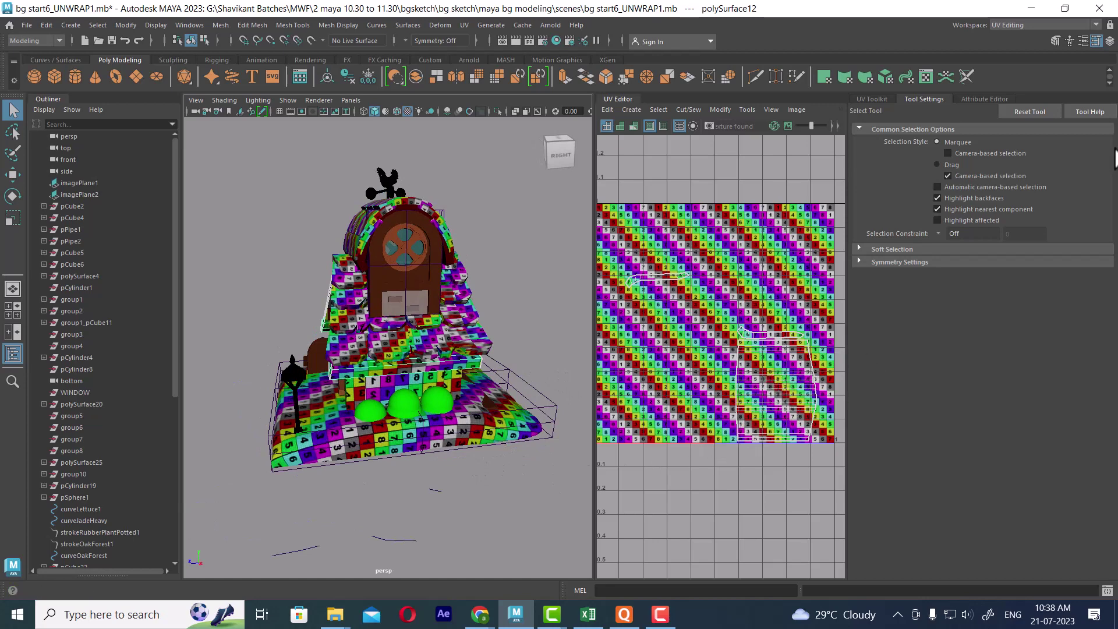
left_click_drag(371, 466, 410, 501, "alt")
left_click(410, 501)
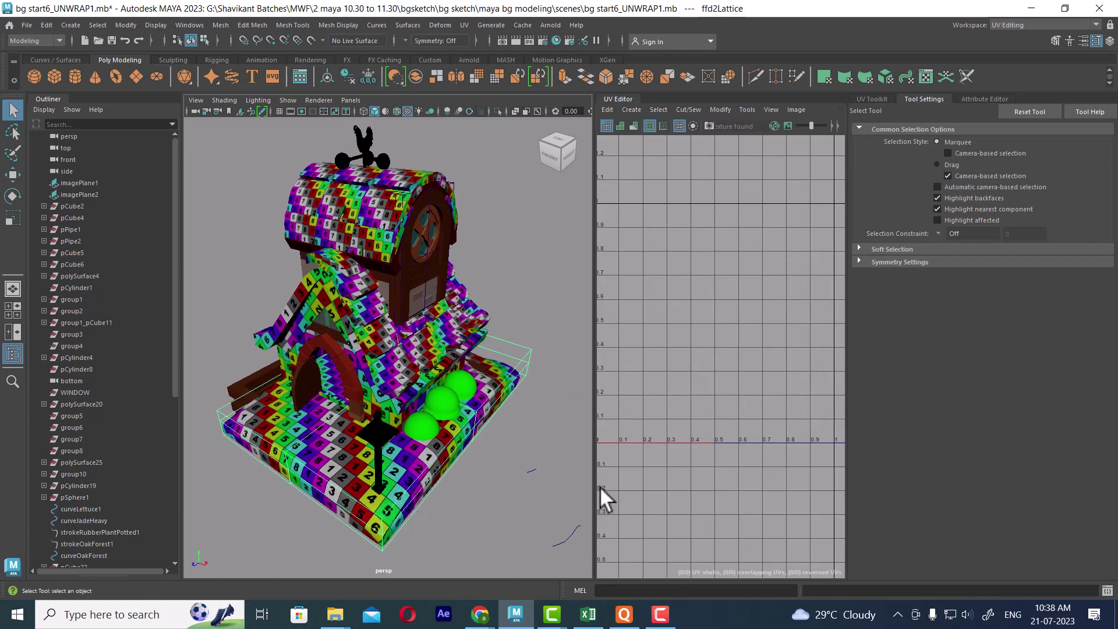
scroll(679, 348, "down", 5)
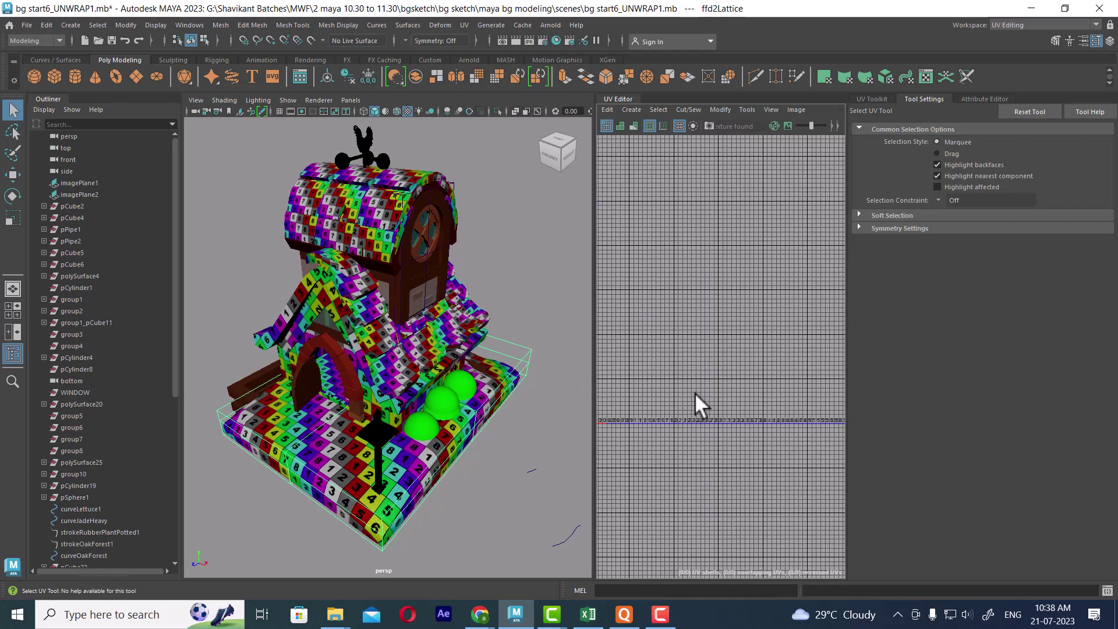
key("f")
left_click(506, 491)
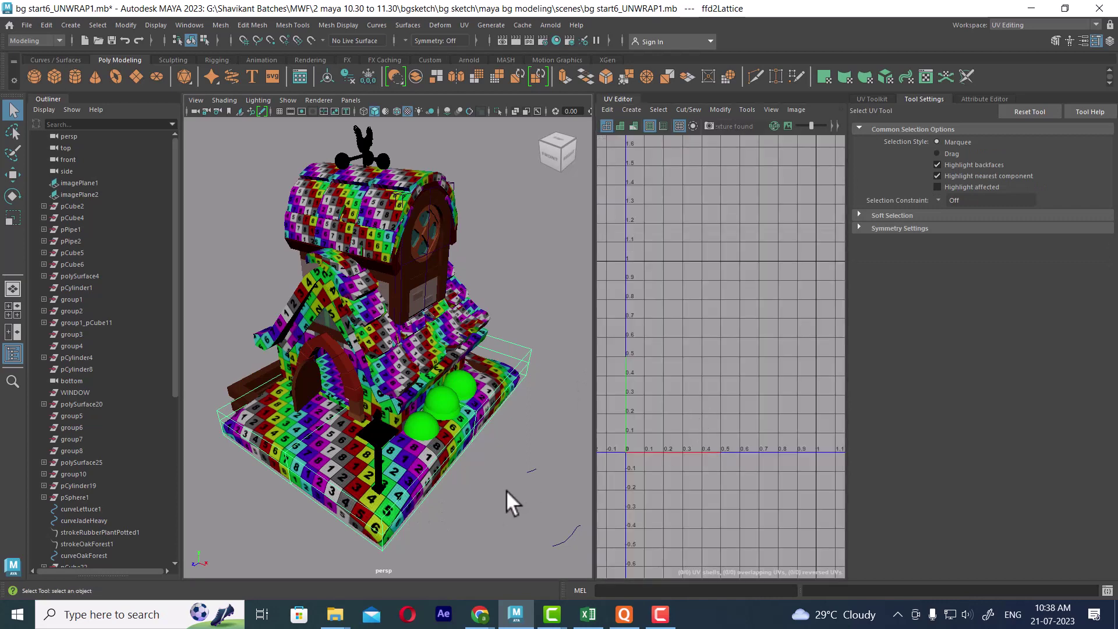
left_click(392, 488)
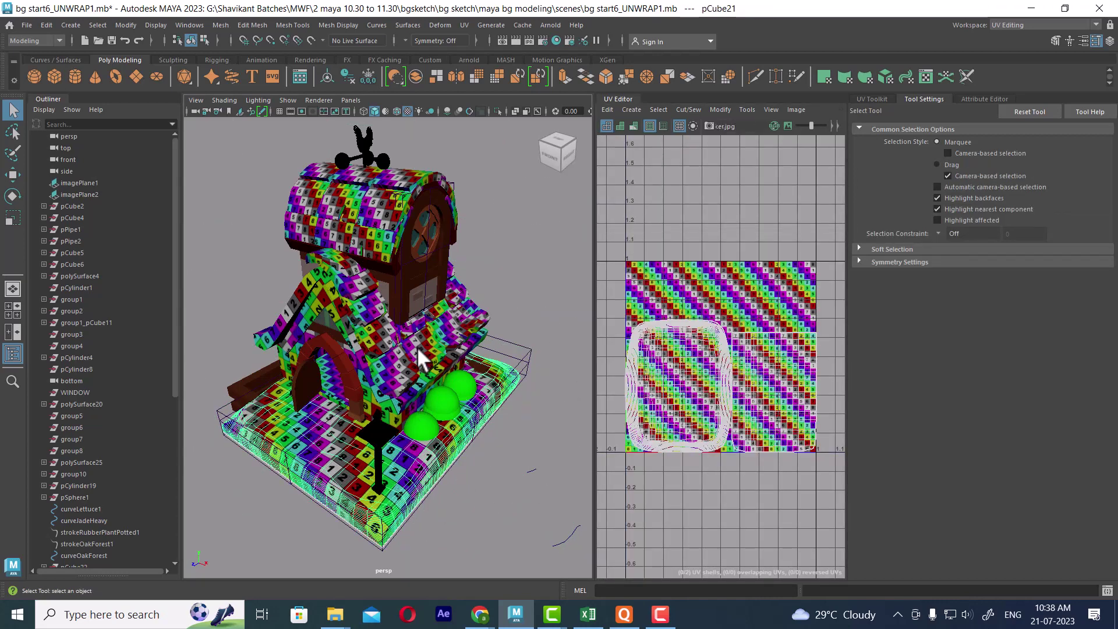
left_click(432, 402)
scroll(432, 402, "up", 3)
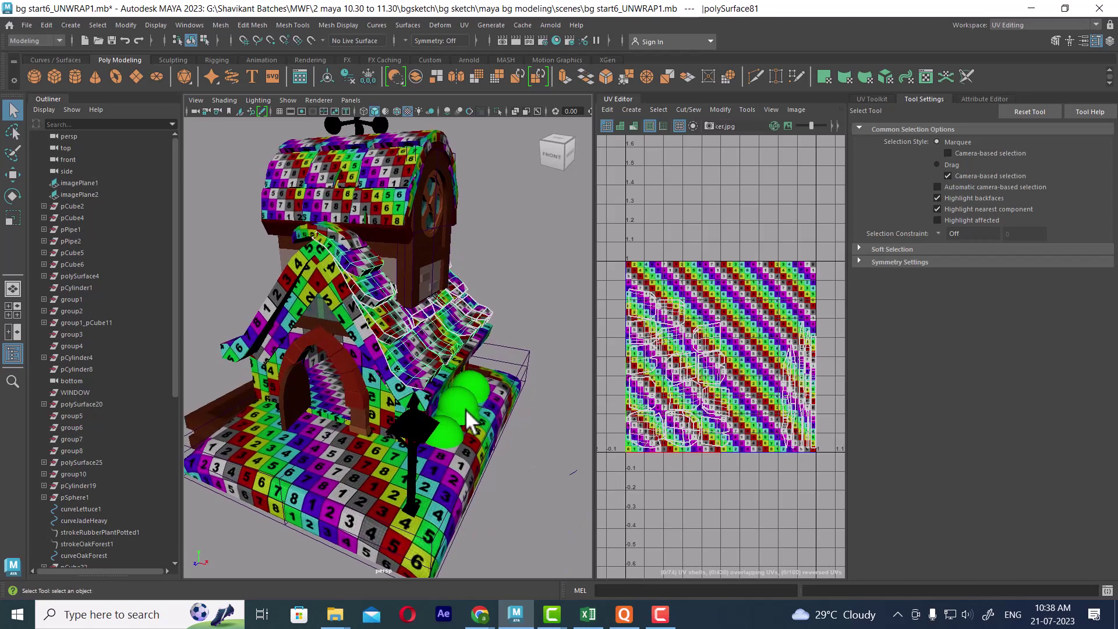
- Switch to the full-screen view with the UV Editor opened beside the viewport, keeping the model in textured shading
key("5")
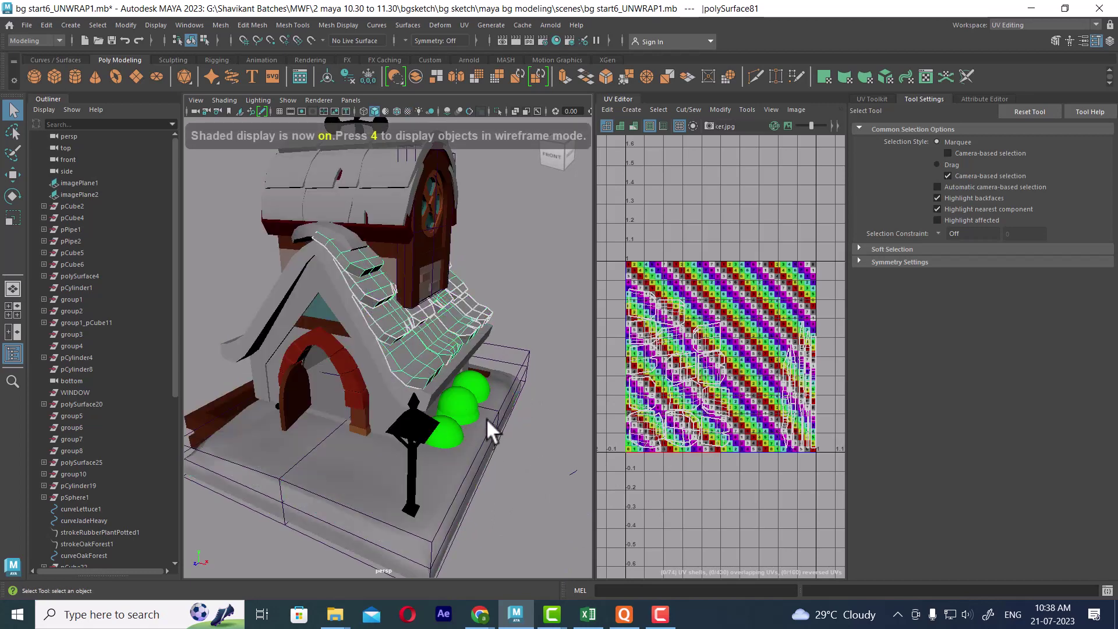
left_click_drag(487, 419, 507, 408, "alt")
key("ctrl+space")
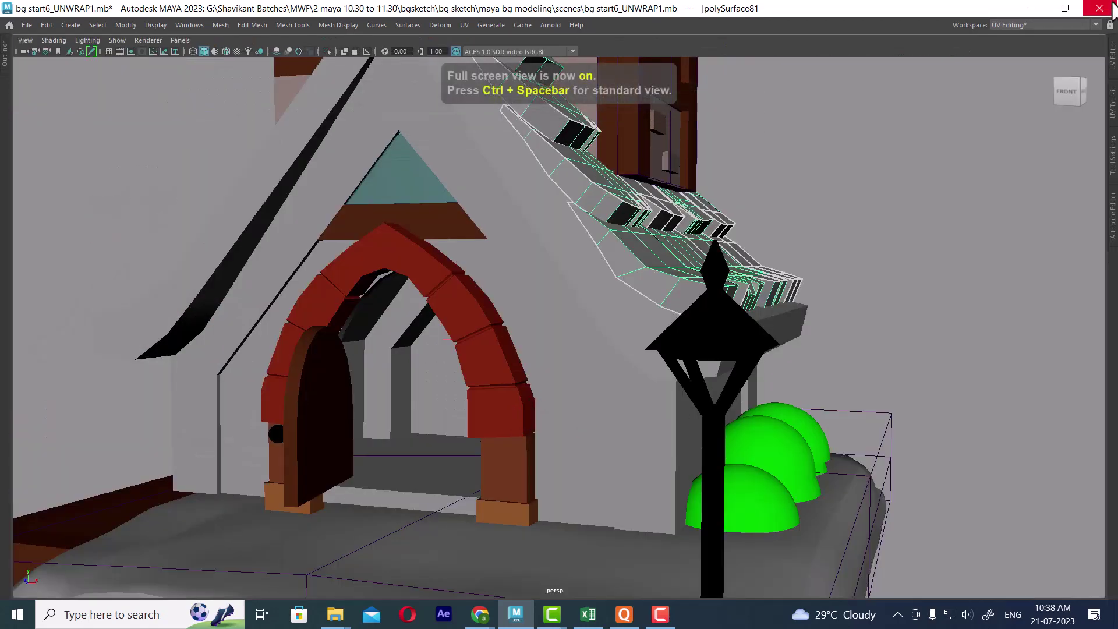
left_click(1112, 70)
scroll(507, 336, "down", 4)
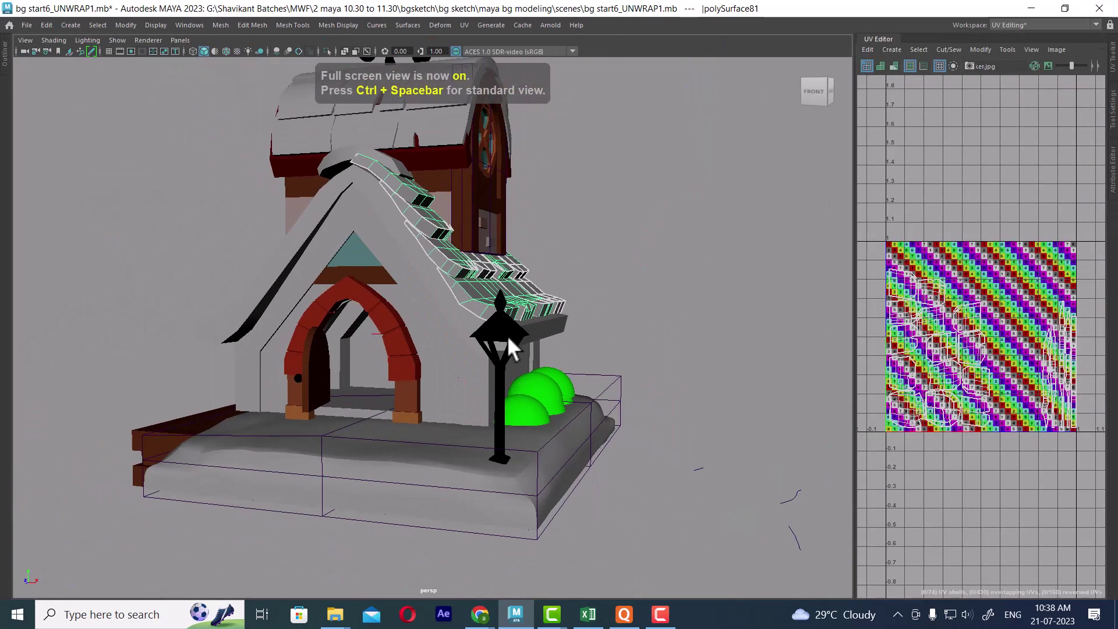
left_click_drag(508, 336, 476, 342, "alt")
key("6")
scroll(644, 380, "down", 4)
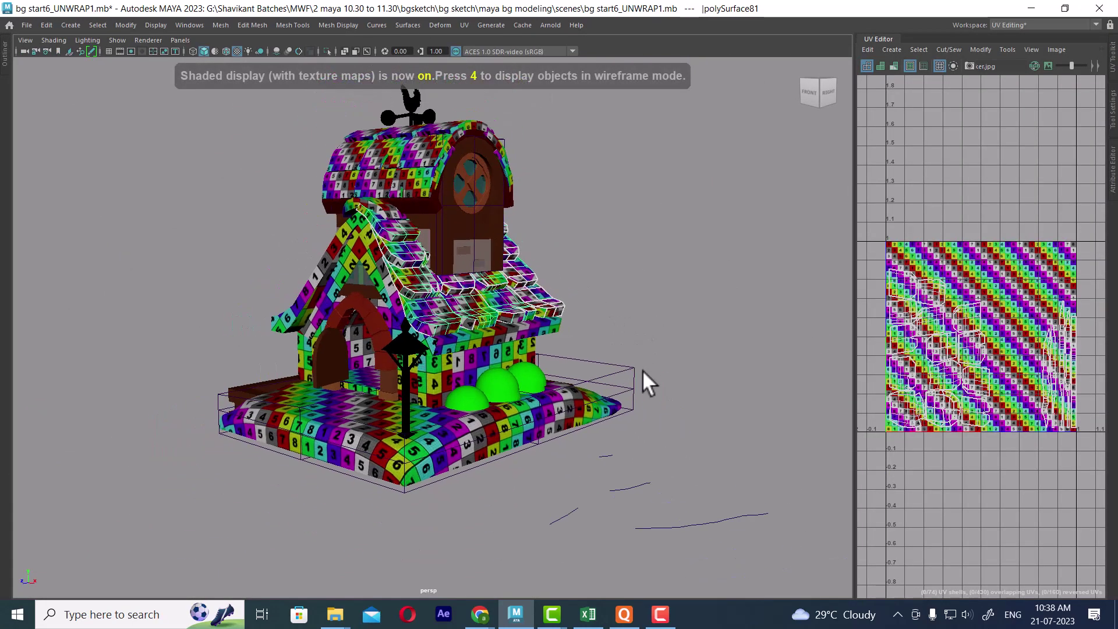
- Dim the checker texture image in the UV Editor
right_click_drag(560, 350, 562, 349, "alt")
middle_click_drag(994, 290, 953, 290, "alt")
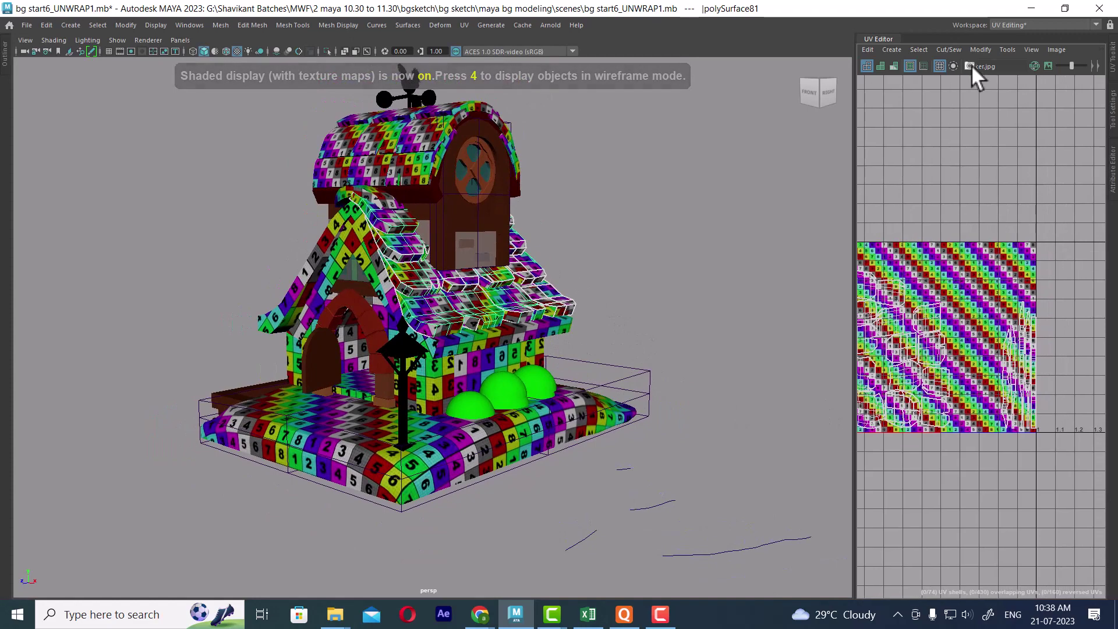
left_click(1047, 65)
scroll(574, 428, "up", 2)
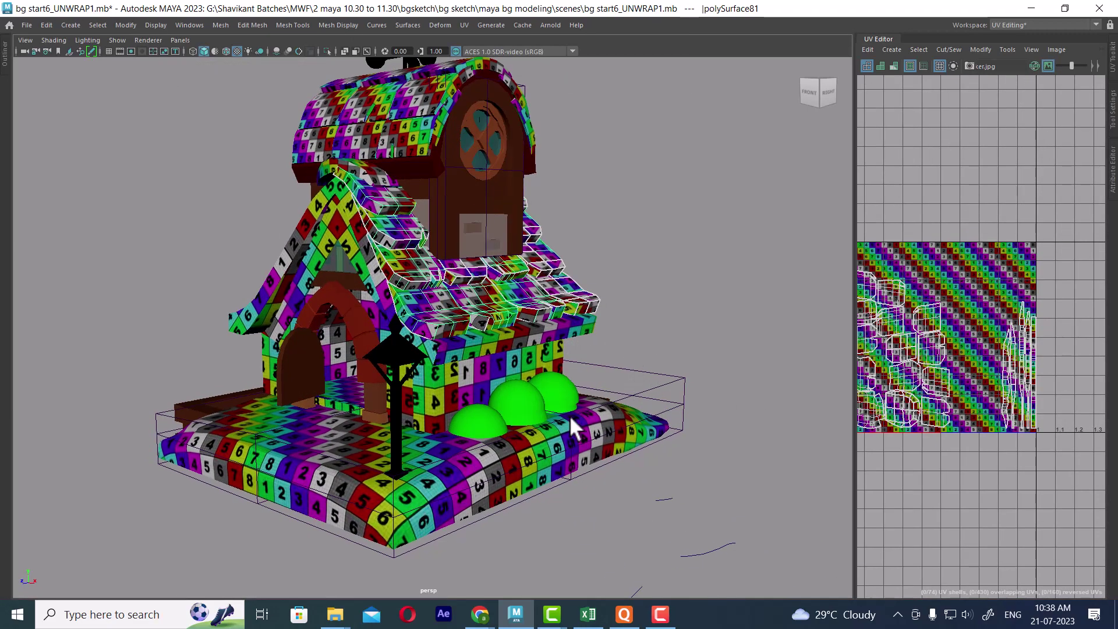
- Select the large gabled roof together with the walls beneath it and hide all unselected objects
left_click(495, 463)
left_click(524, 320)
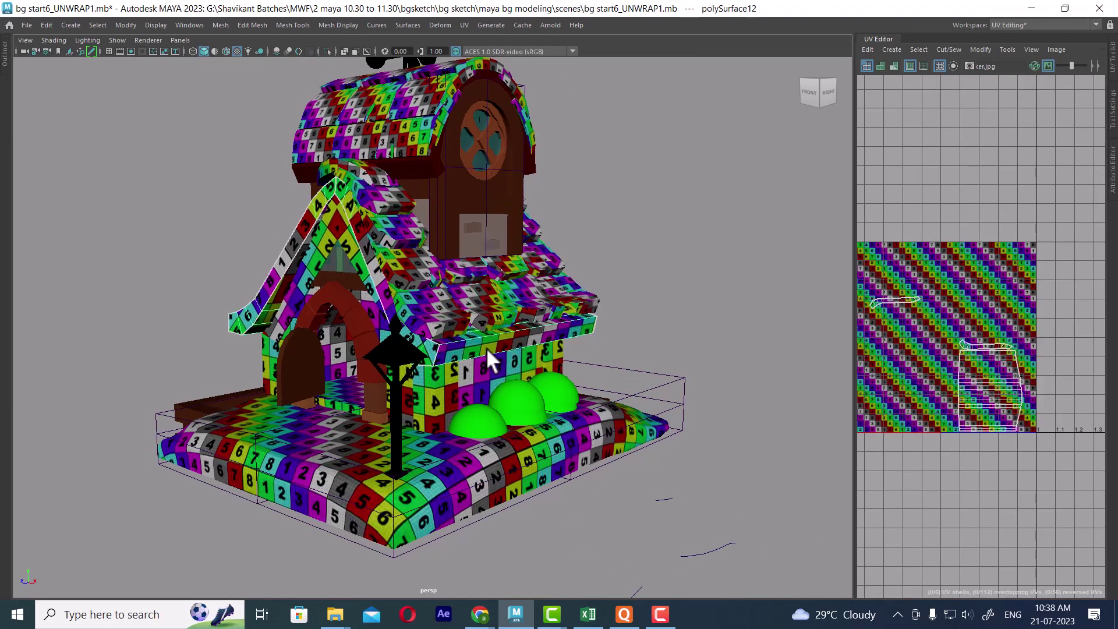
mouse_move(487, 348)
left_mouse_down("alt")
mouse_move(558, 363)
mouse_move(499, 375)
mouse_move(479, 356)
mouse_move(507, 373)
mouse_move(499, 357)
left_mouse_up("alt")
left_click(495, 366)
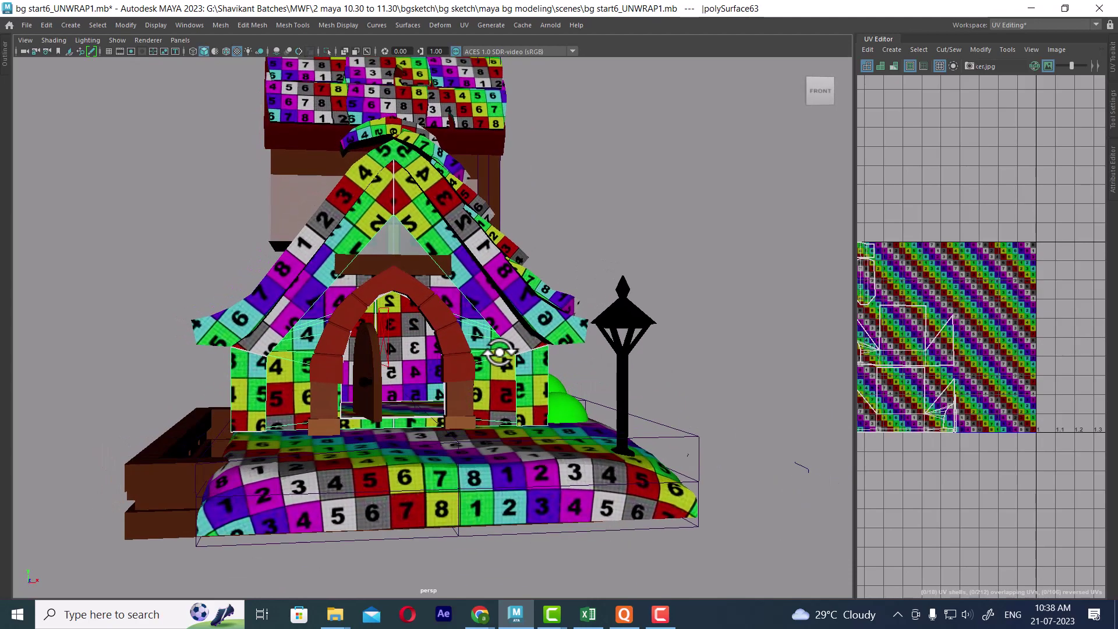
left_click(507, 320, "shift")
left_click(499, 320, "shift")
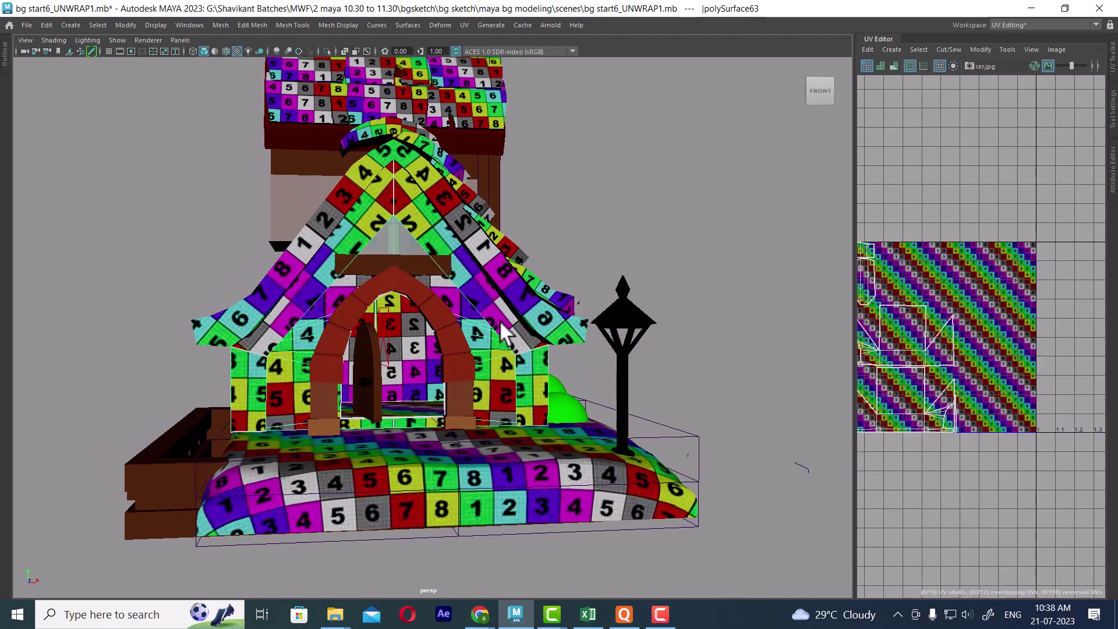
left_click_drag(508, 349, 491, 323, "alt")
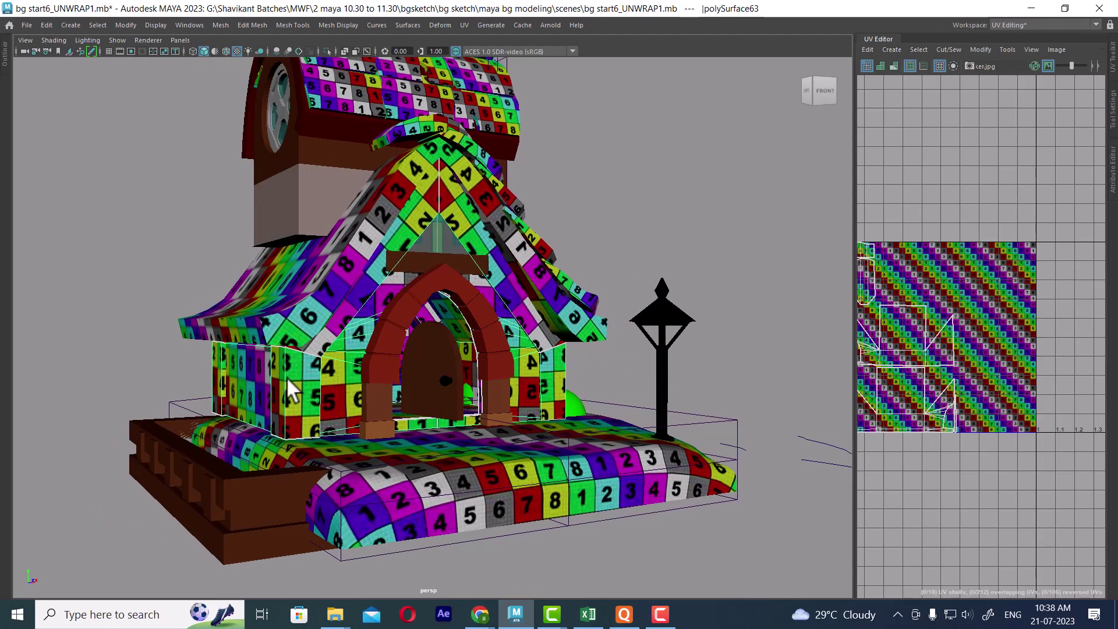
left_click_drag(285, 376, 262, 318, "alt")
left_click(263, 317, "shift")
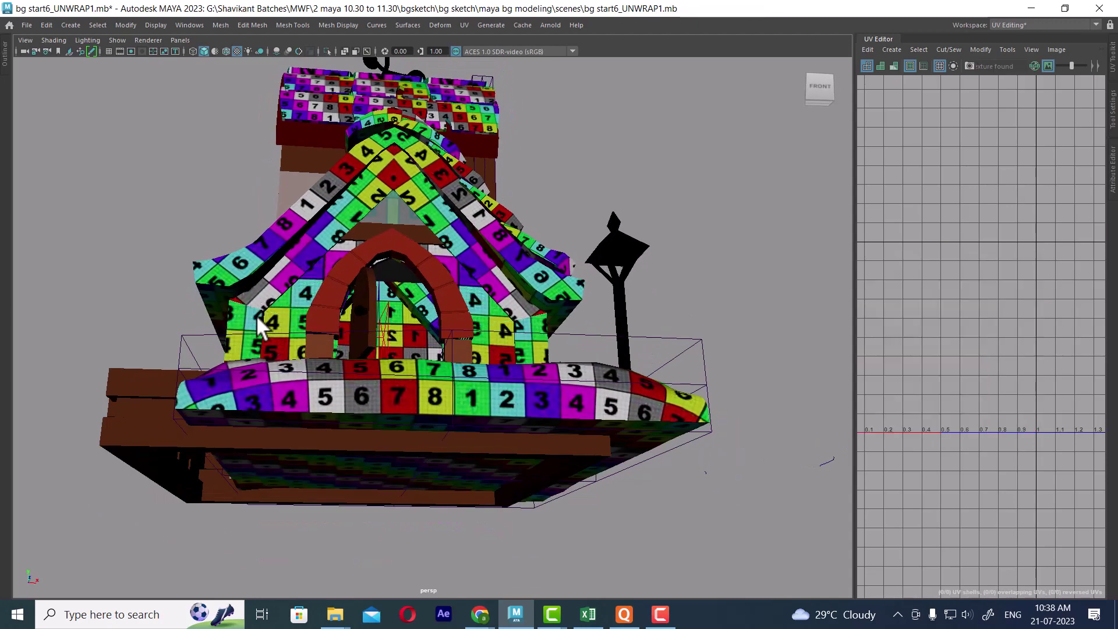
left_click(264, 309, "shift")
left_click_drag(282, 298, 333, 302, "alt")
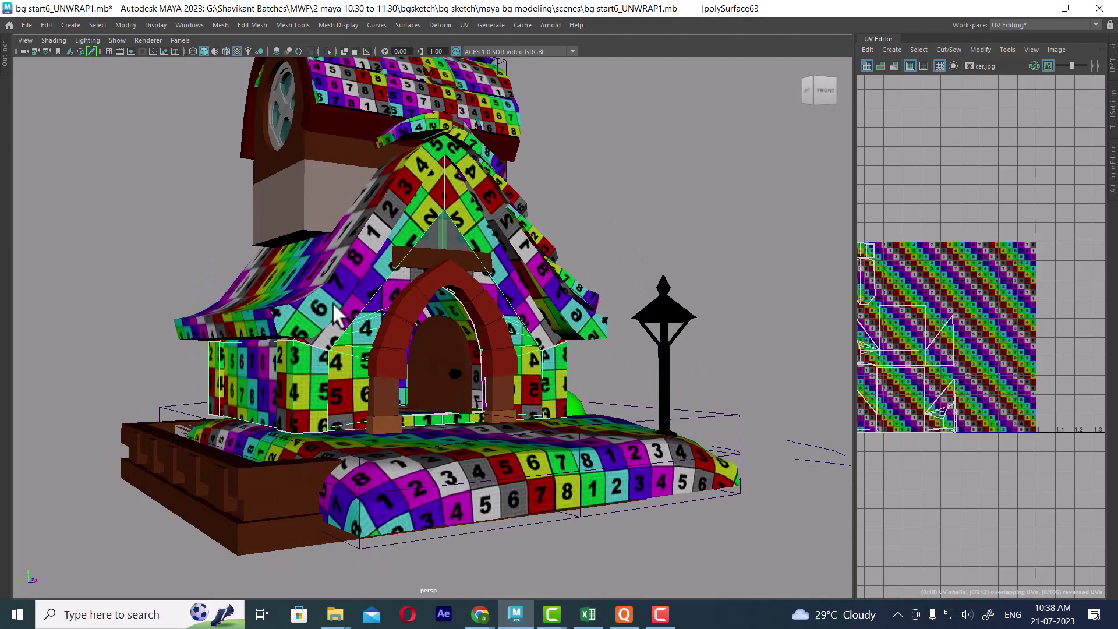
left_click(326, 304, "shift")
left_click_drag(509, 334, 336, 282, "alt")
left_click_drag(487, 362, 423, 382, "alt")
key("alt+h")
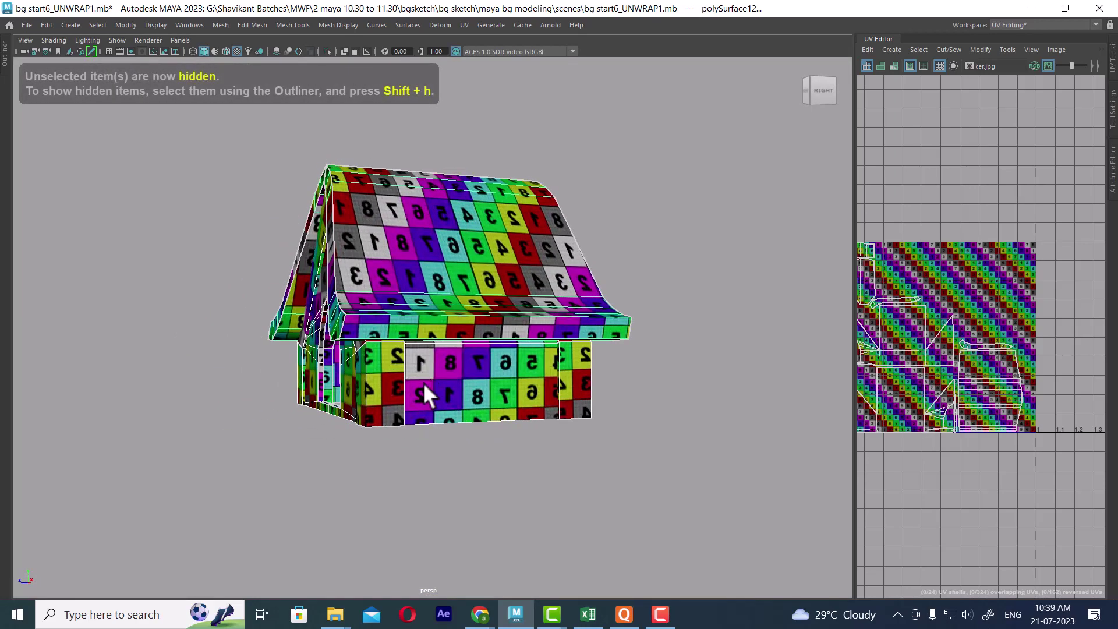
- Combine the gabled roof and walls into one mesh and bring the rest of the scene back into view
left_click(670, 282)
left_click_drag(609, 139, 469, 245)
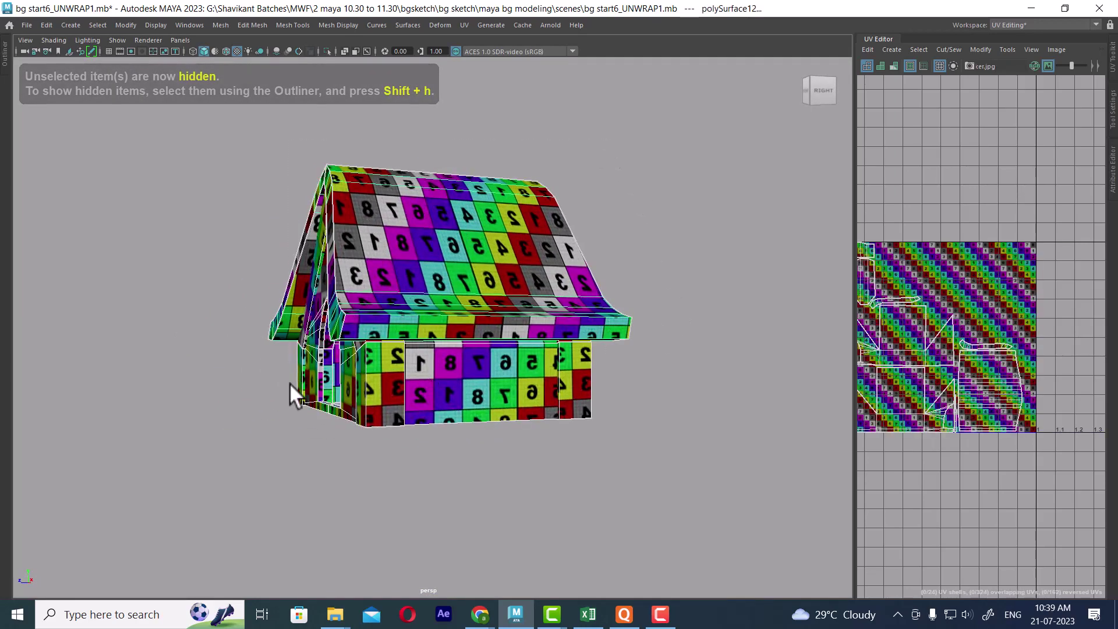
left_click_drag(289, 383, 477, 267, "alt")
right_click_drag(437, 216, 436, 458, "shift")
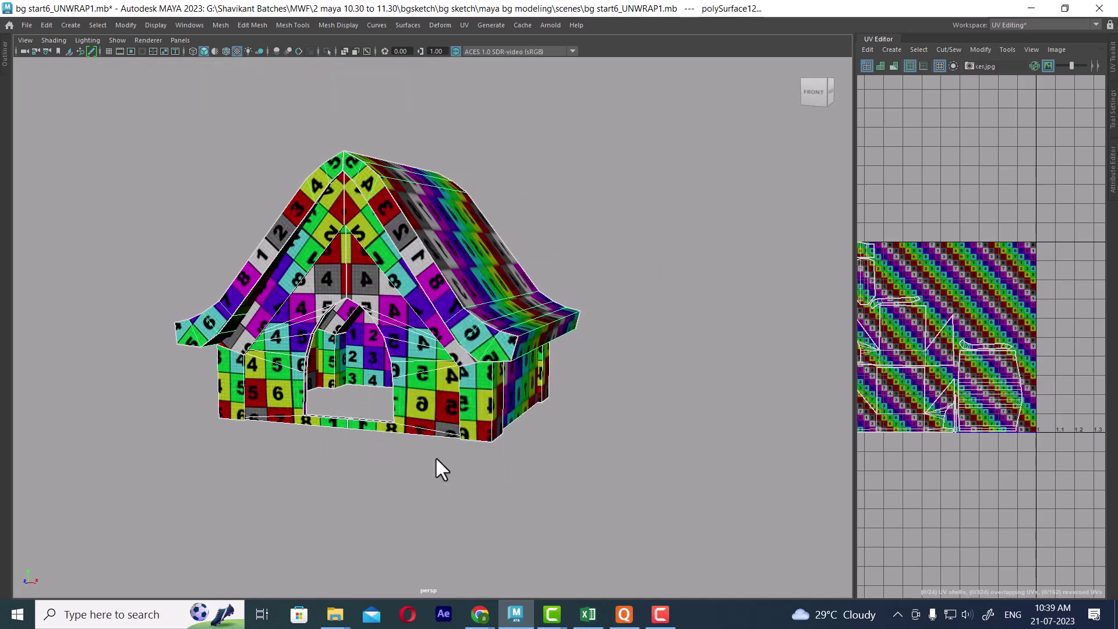
left_click(483, 429)
left_click(452, 357)
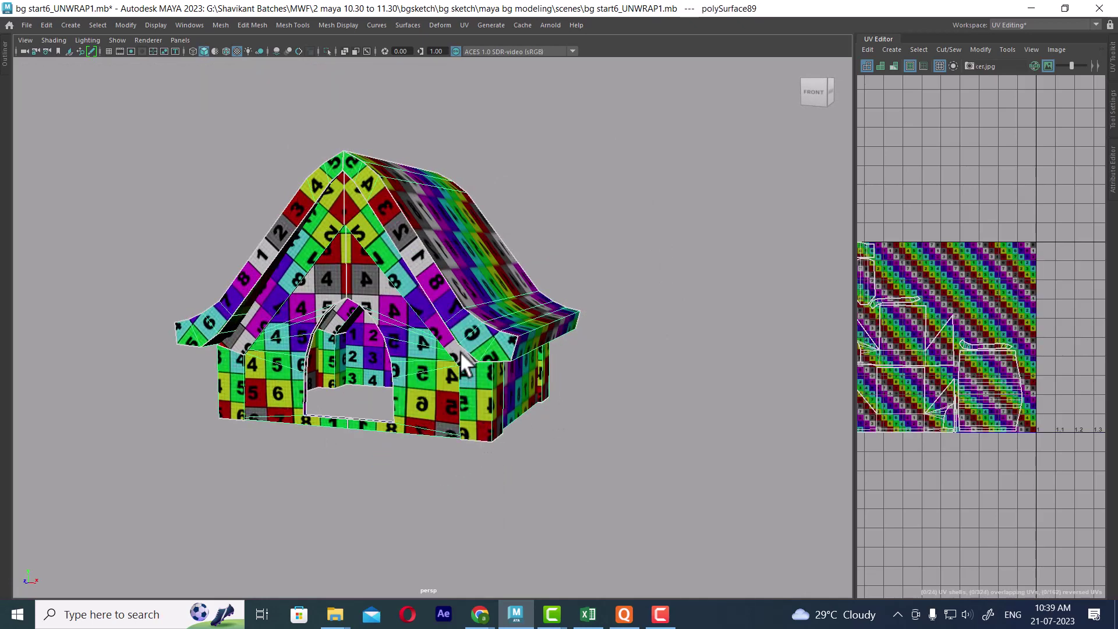
left_click_drag(460, 362, 492, 340, "alt")
key("ctrl+1")
- Select the tile panels of the rounded tower roof along its top and the side facing the arched entrance
left_click(497, 298)
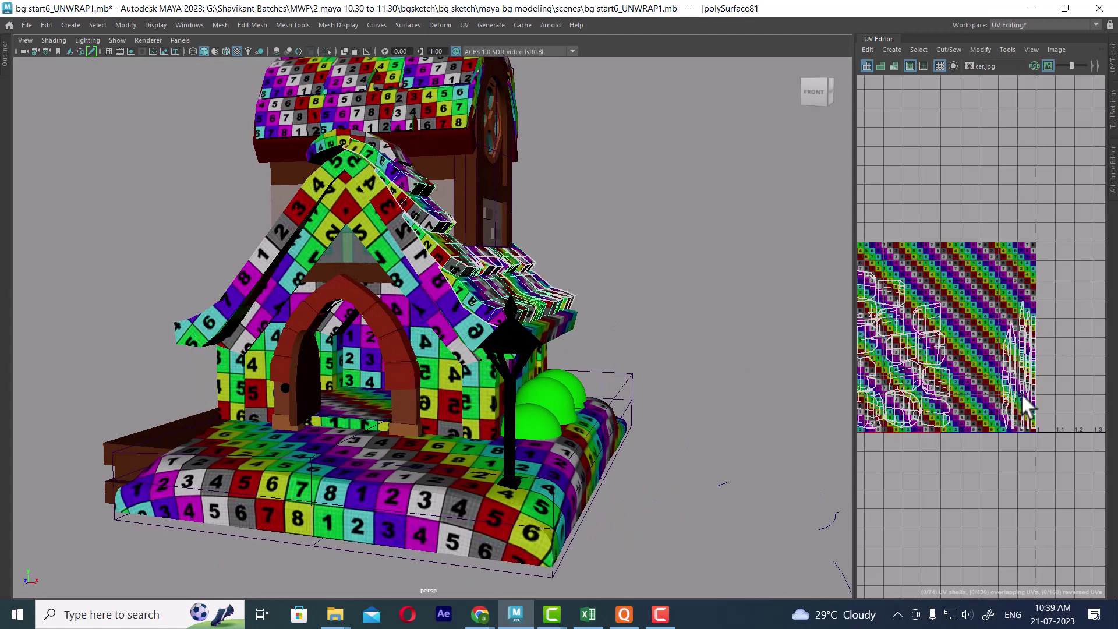
left_click_drag(545, 266, 557, 336, "alt")
left_click(481, 229)
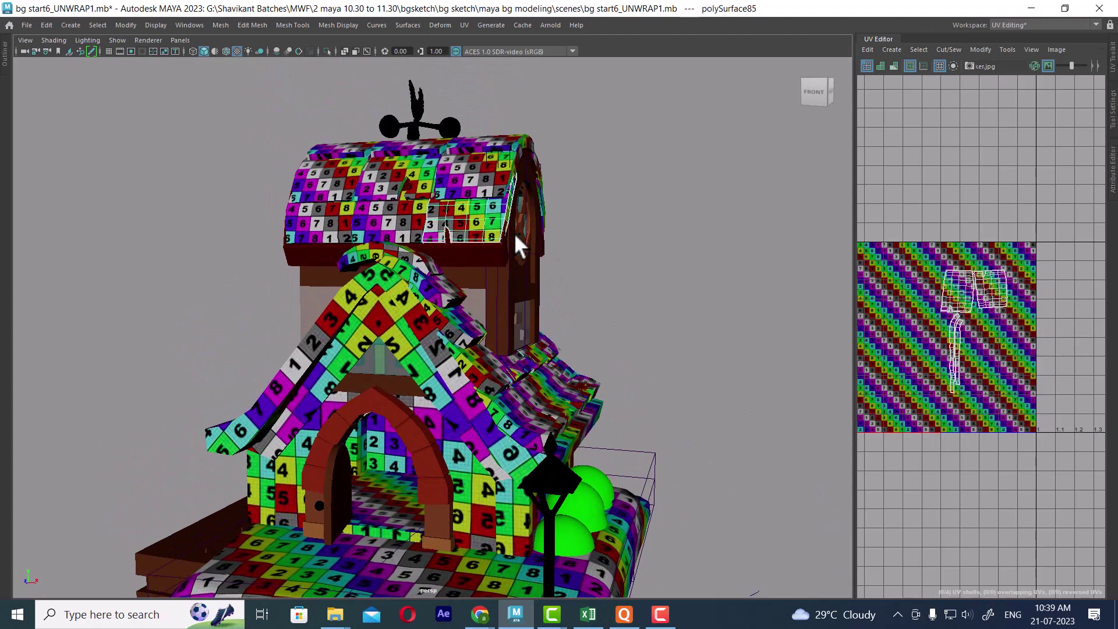
left_click_drag(514, 232, 569, 280, "alt")
left_click(519, 249)
left_click(491, 229)
mouse_move(491, 230)
left_mouse_down("alt")
mouse_move(501, 251)
mouse_move(505, 205)
mouse_move(513, 266)
mouse_move(487, 250)
left_mouse_up("alt")
left_click(487, 250)
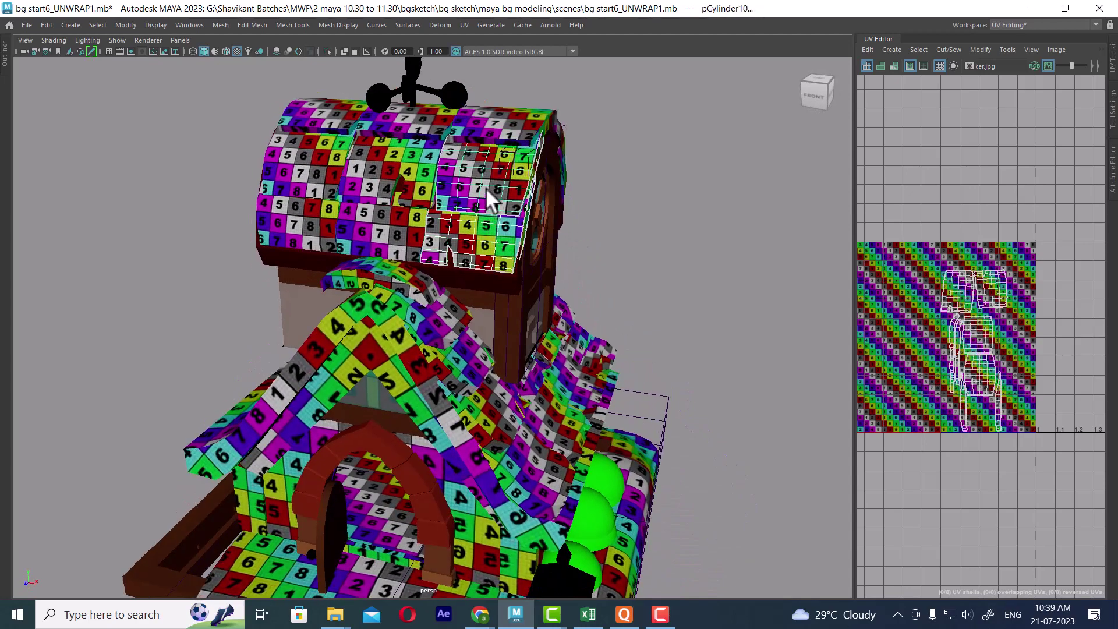
middle_click_drag(487, 198, 553, 240, "alt")
left_click(476, 224)
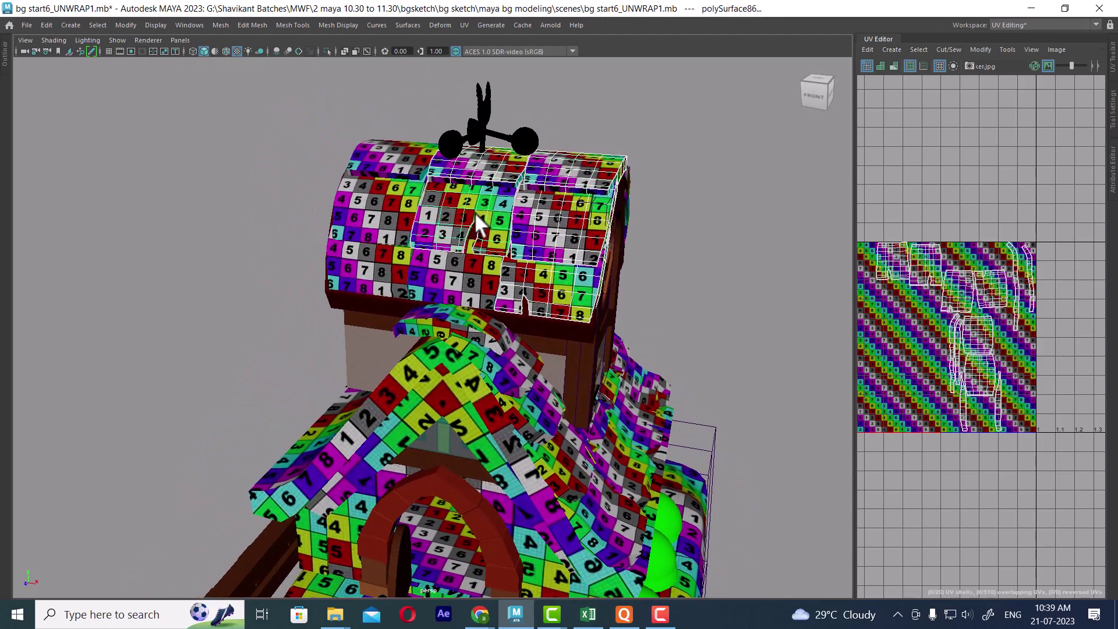
left_click(463, 280, "shift")
left_click(356, 277, "shift")
left_click(371, 217, "shift")
- Add the tower roof panels on the opposite side to the selection and combine all of them into one mesh
left_click_drag(375, 163, 466, 224, "alt")
left_click(457, 224, "shift")
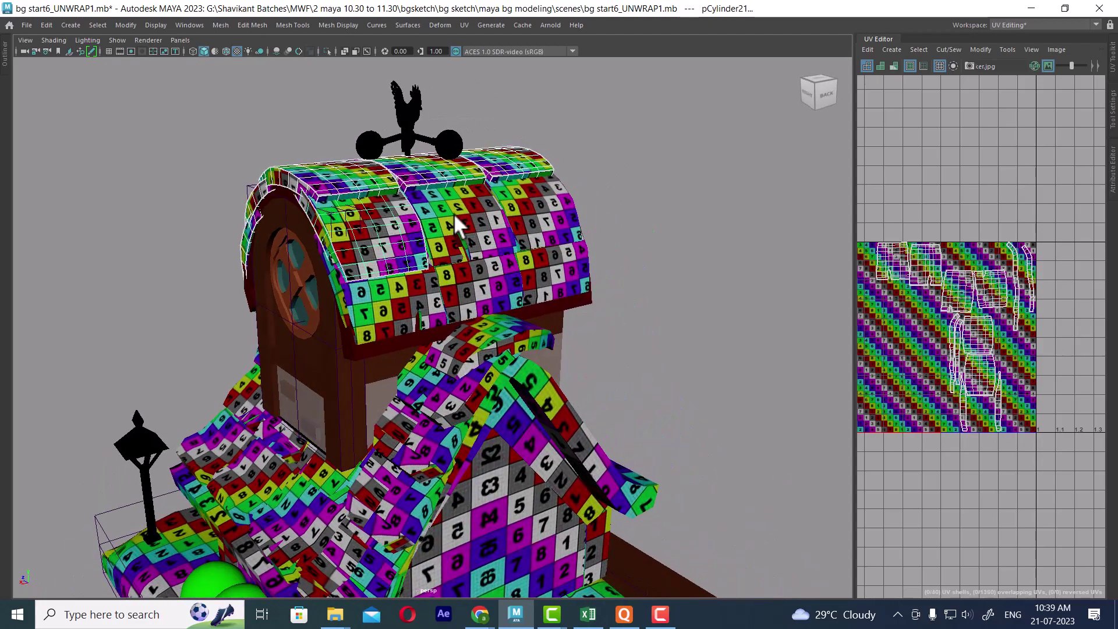
left_click(457, 224, "shift")
left_click(544, 212, "shift")
left_click(498, 288, "shift")
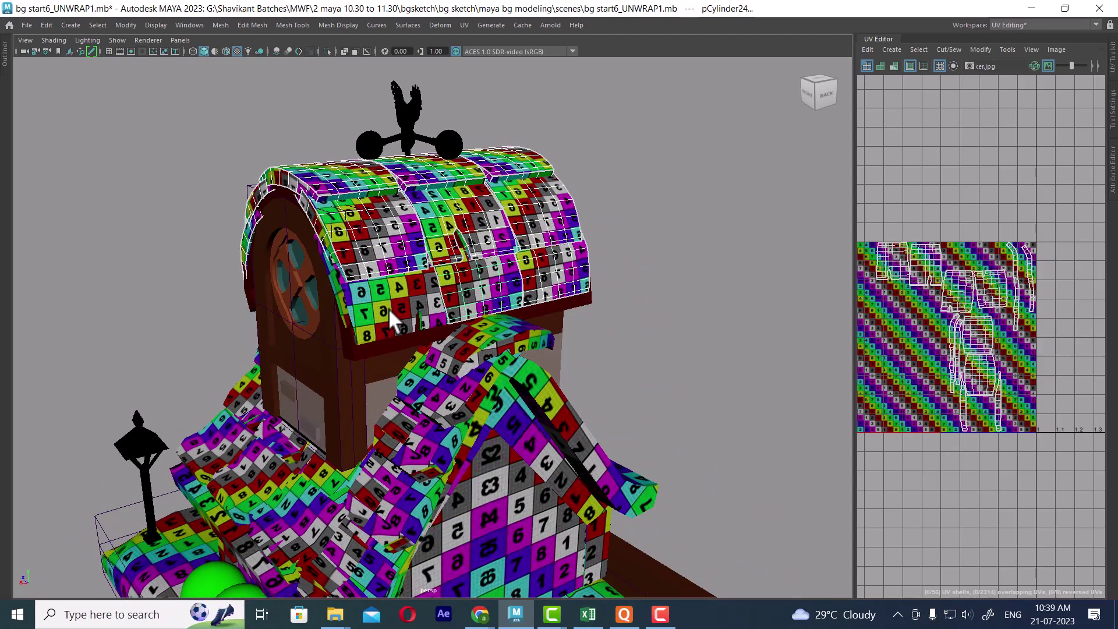
left_click(389, 309, "shift")
left_click_drag(389, 309, 550, 316, "alt")
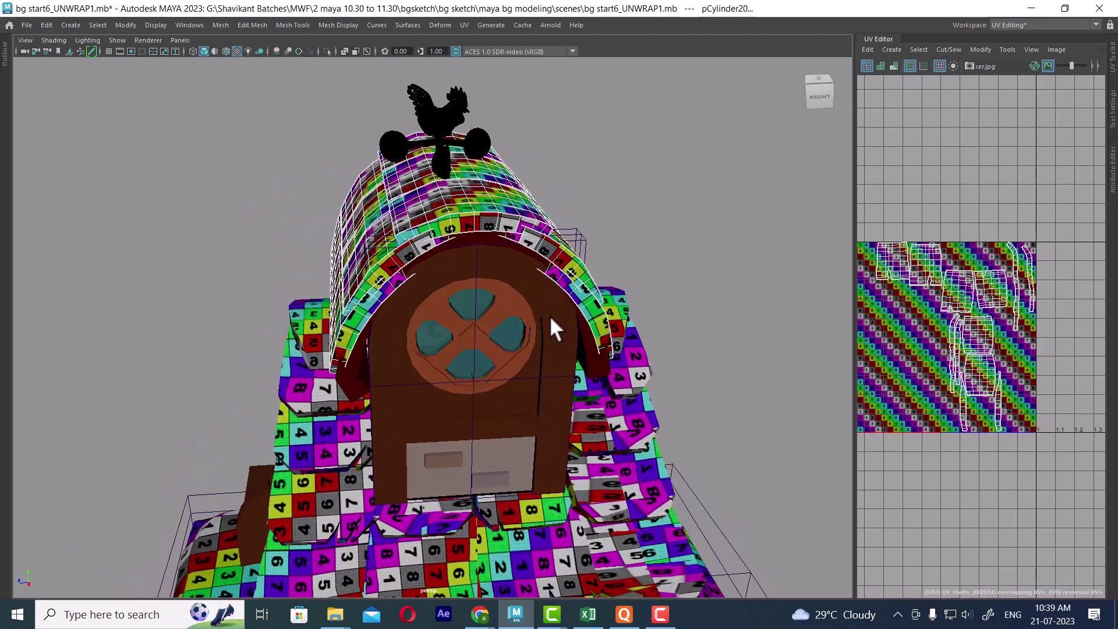
right_click_drag(560, 182, 562, 428, "shift")
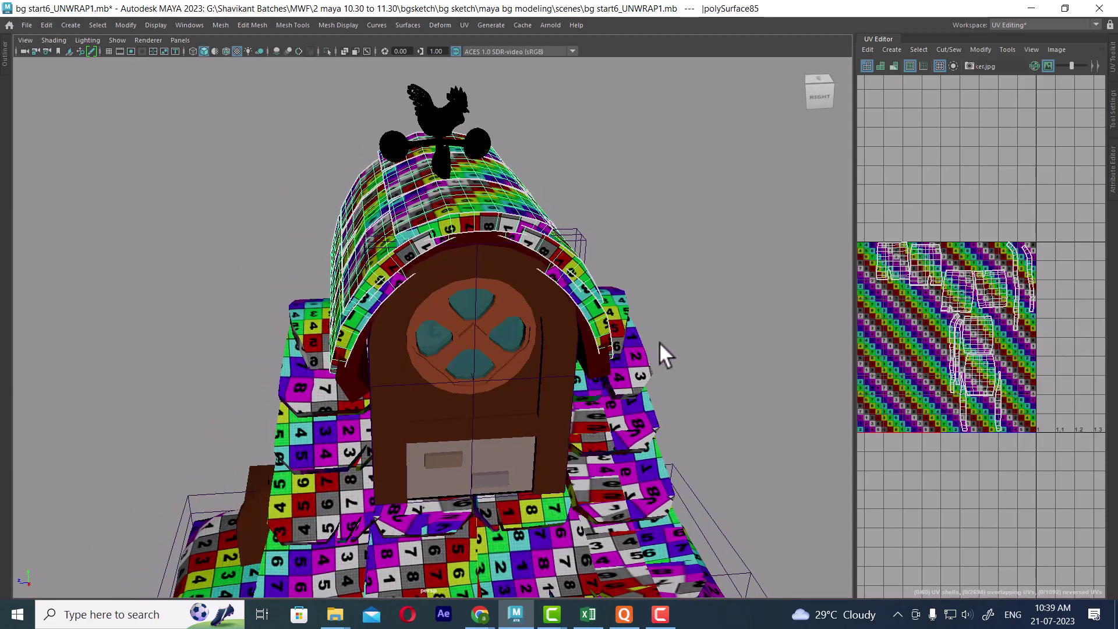
- Select the tile mesh on the lamp-post side of the gabled roof and show it in the front view as wireframe
left_click_drag(659, 341, 609, 334, "alt")
left_click(554, 367)
left_click_drag(554, 367, 592, 335, "alt")
left_click(445, 365)
key("w")
key("space")
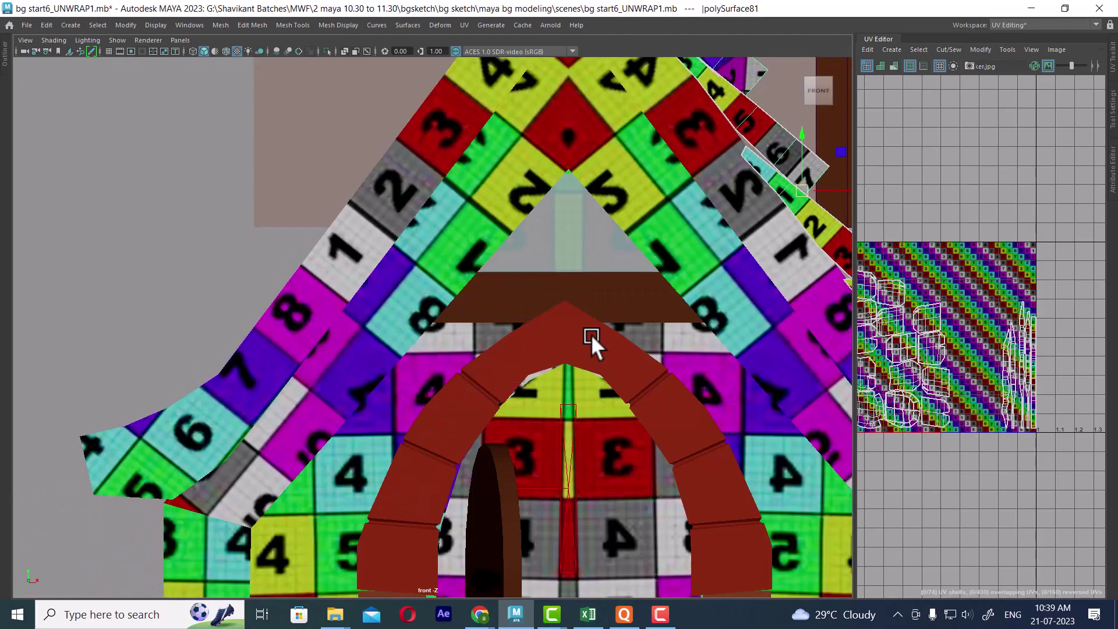
scroll(591, 335, "down", 5)
scroll(518, 396, "down", 1)
key("4")
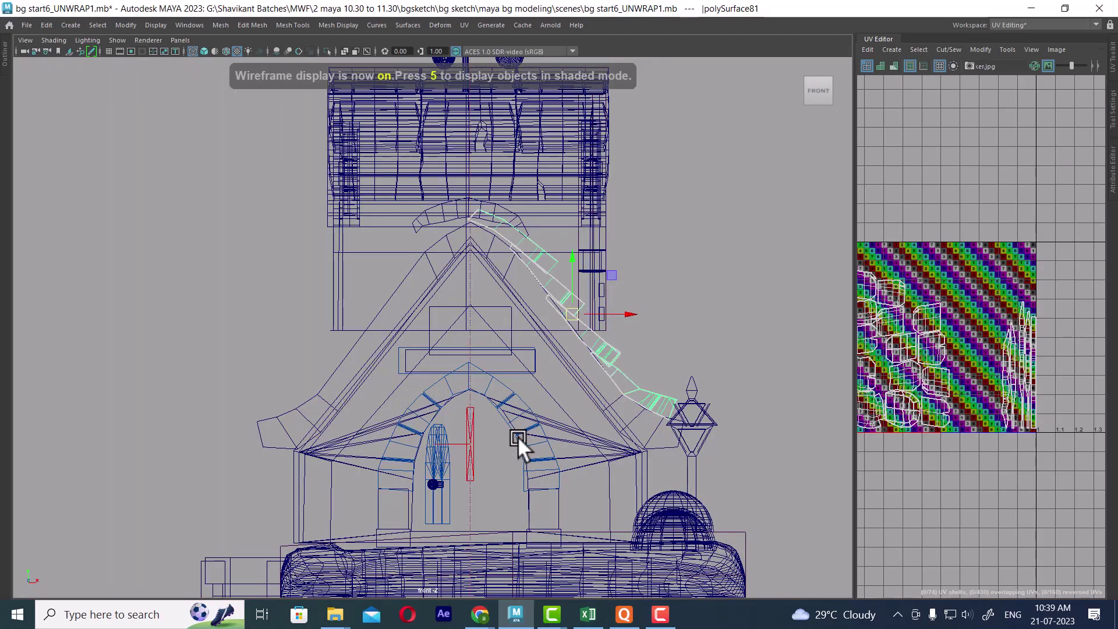
- Place the pivot of the selected roof tile mesh at the gable's peak on the house's centre line
scroll(520, 390, "up", 1)
scroll(580, 489, "up", 2)
scroll(513, 348, "up", 1)
scroll(559, 352, "up", 1)
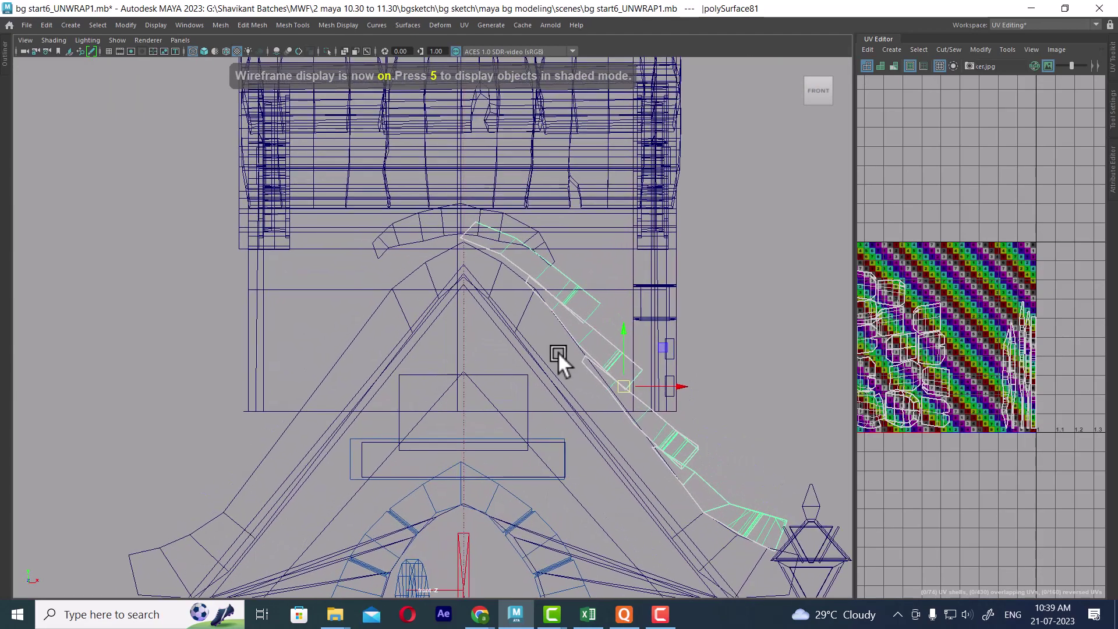
scroll(558, 352, "up", 1)
scroll(509, 327, "up", 1)
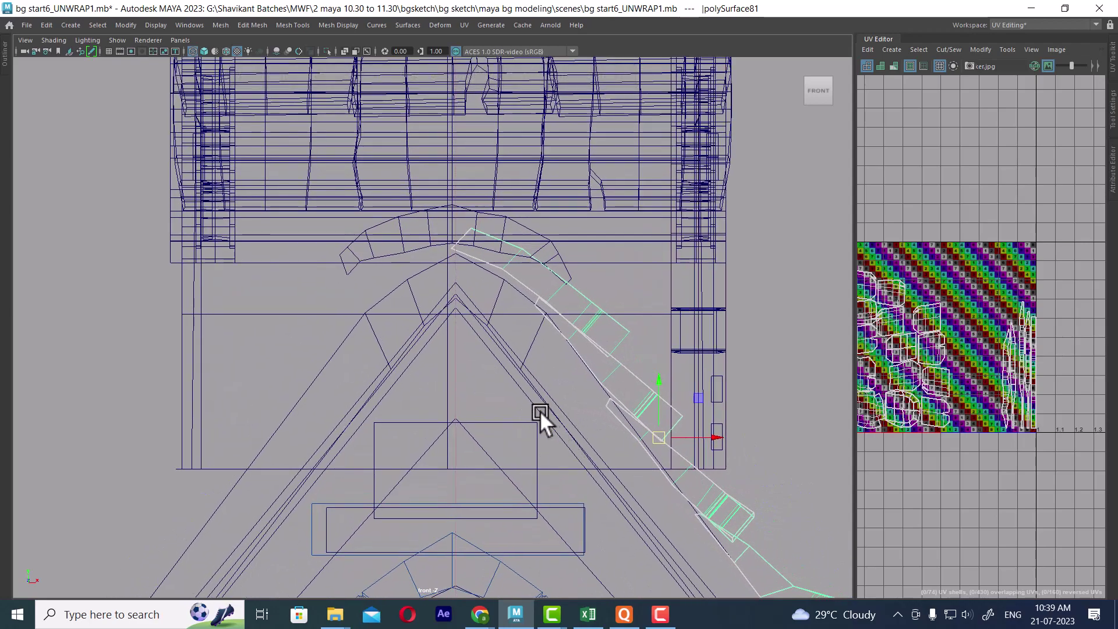
scroll(560, 428, "down", 2)
scroll(541, 394, "down", 2)
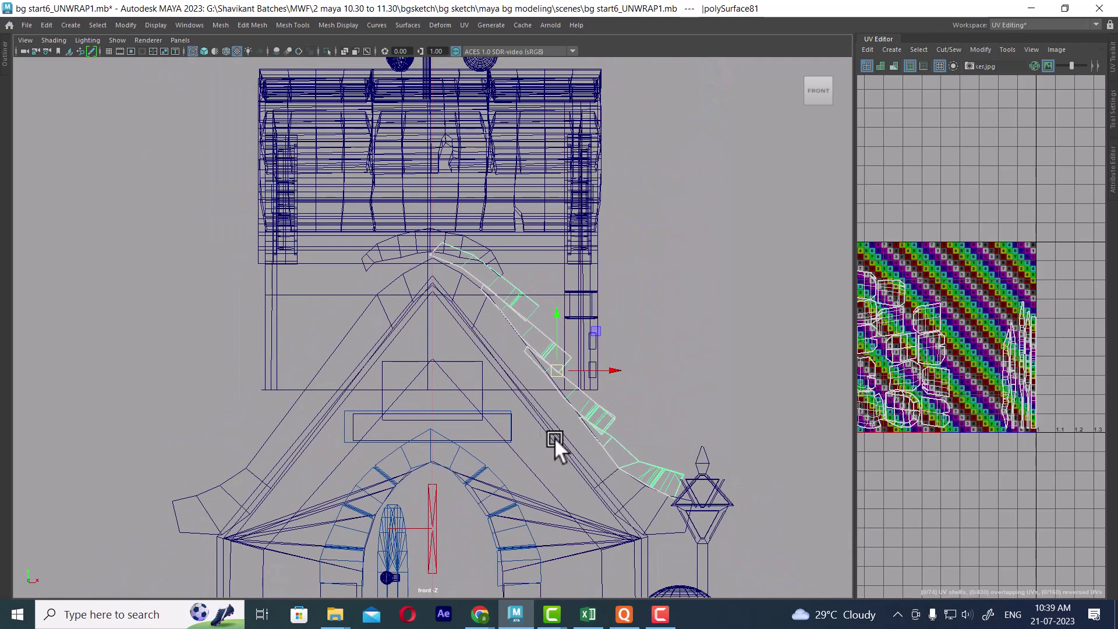
scroll(531, 404, "up", 1)
scroll(493, 424, "up", 1)
scroll(495, 447, "up", 1)
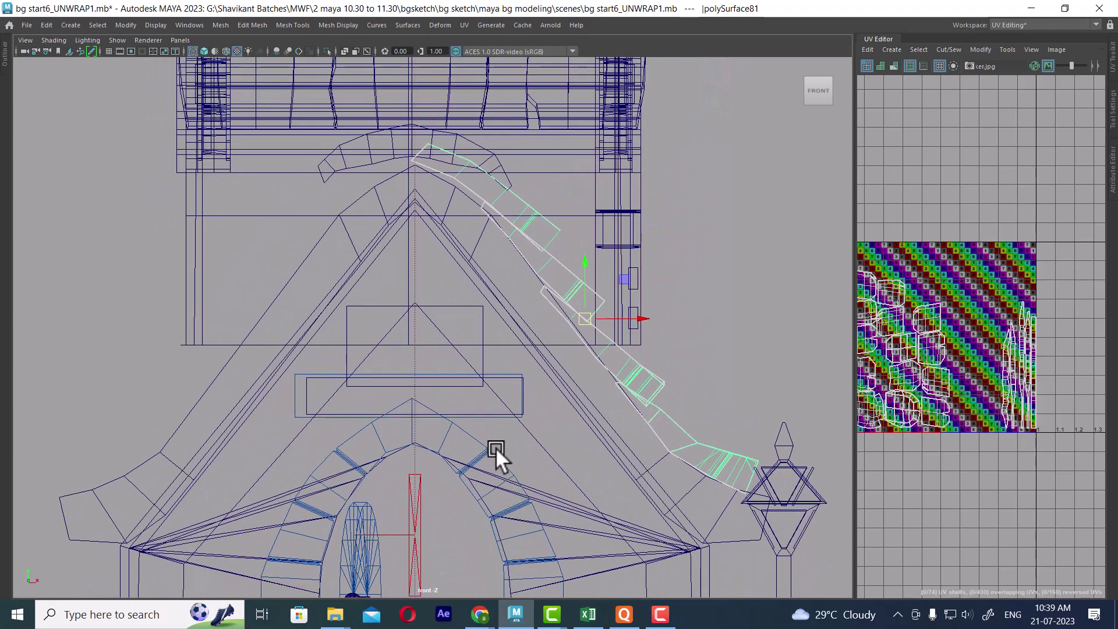
scroll(467, 519, "up", 1)
middle_click_drag(466, 523, 473, 338, "alt")
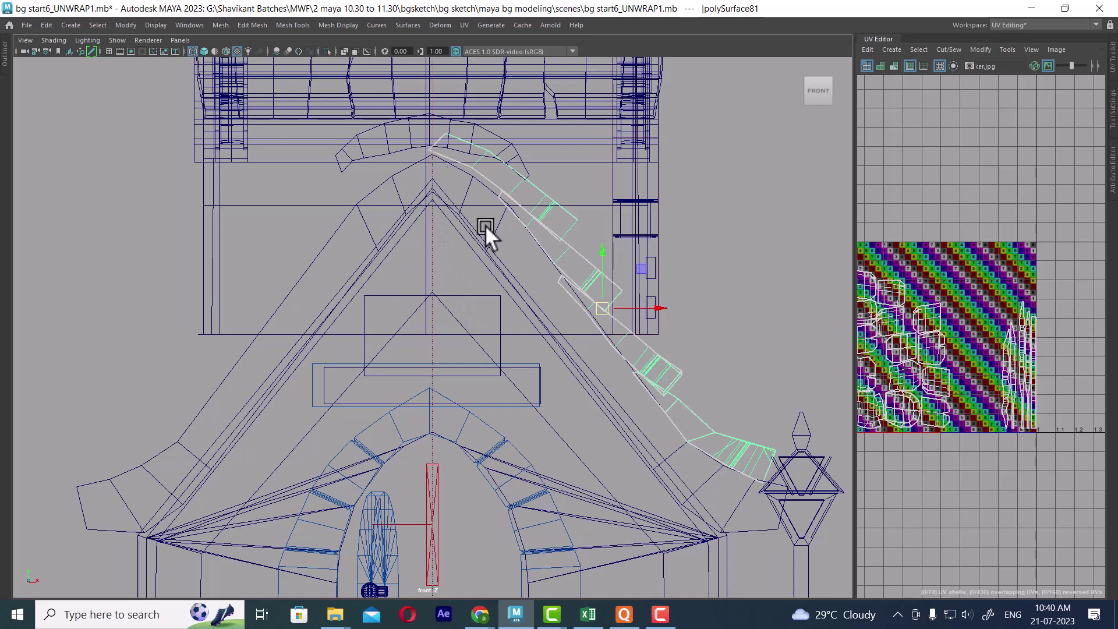
right_click_drag(485, 224, 595, 334, "alt")
middle_click_drag(504, 179, 526, 355, "alt")
right_click_drag(526, 356, 536, 362, "alt")
key("d")
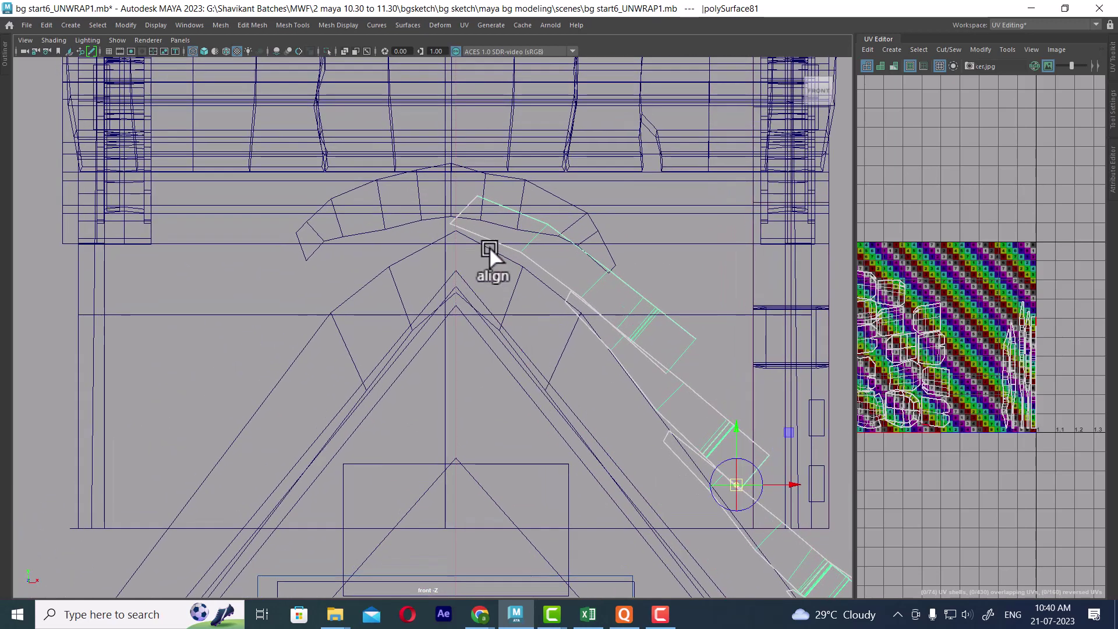
left_click(457, 229)
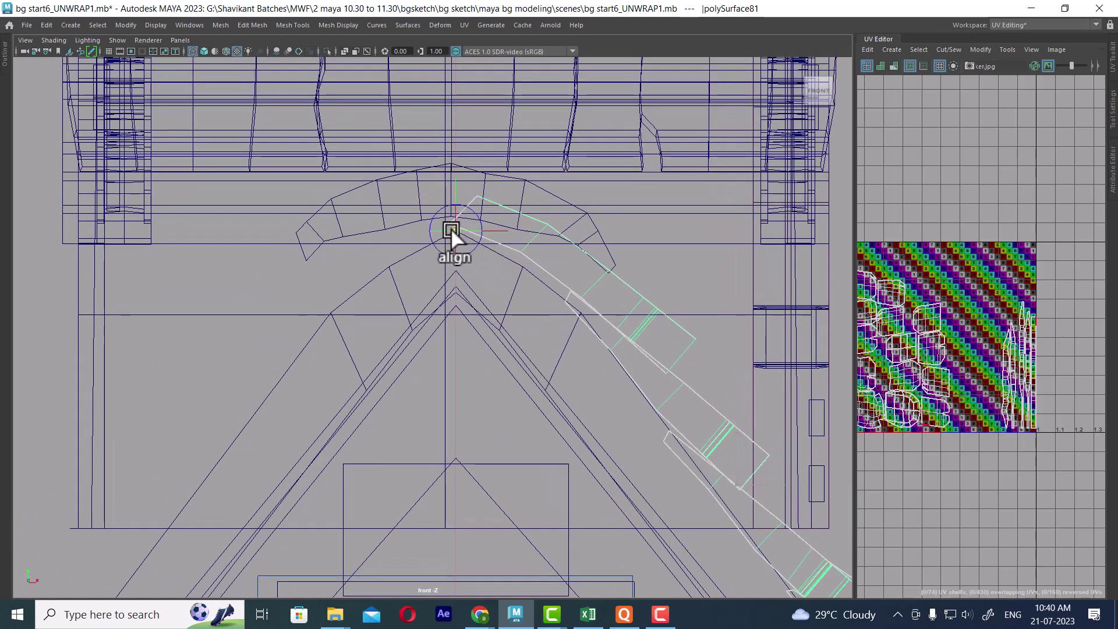
- Create a mirrored copy of the roof tiles using Duplicate Special with the X scale set to -1
left_click(39, 24)
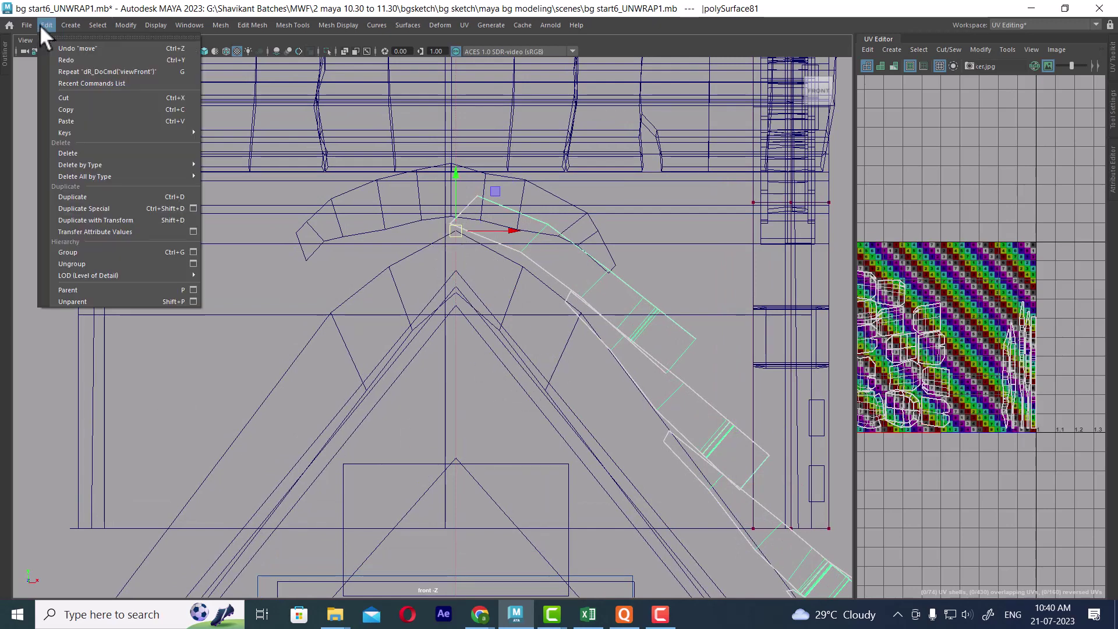
left_click(192, 208)
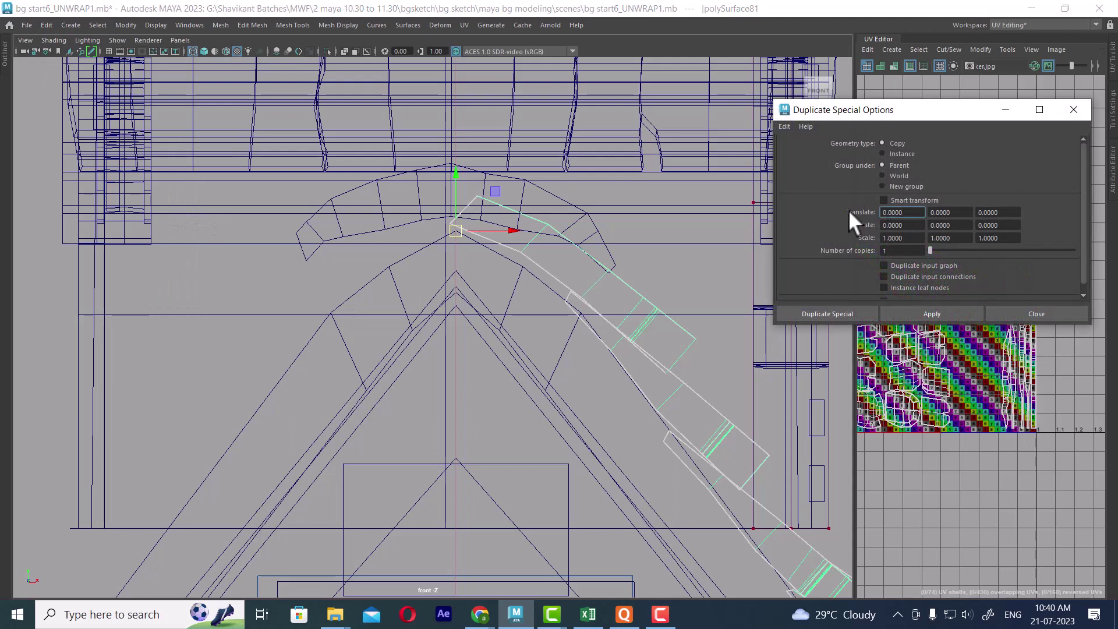
left_click(885, 238)
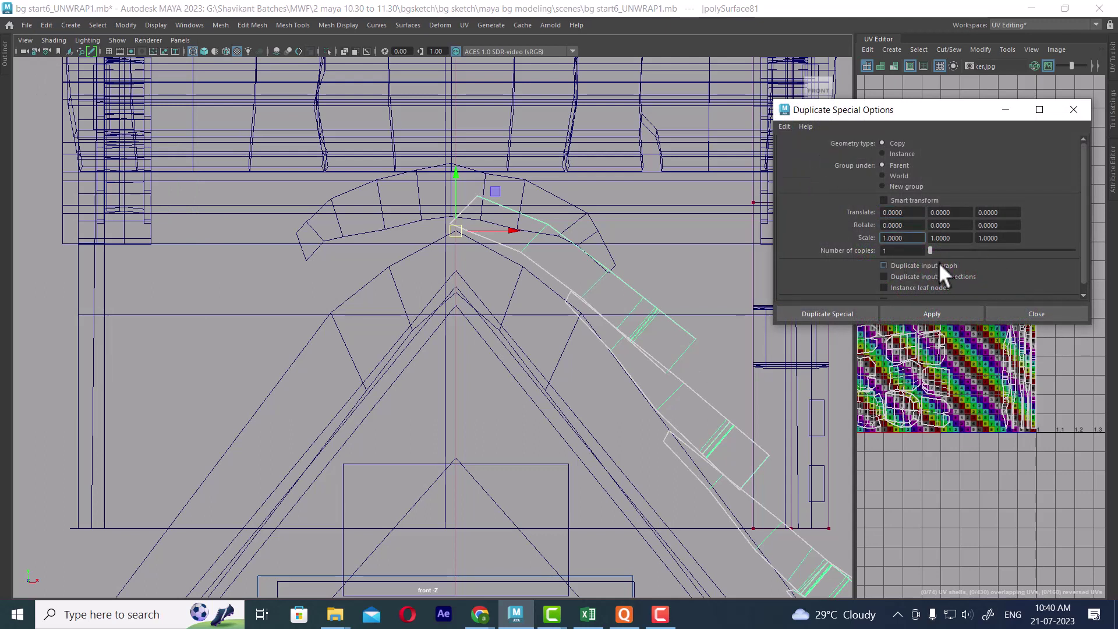
type("-")
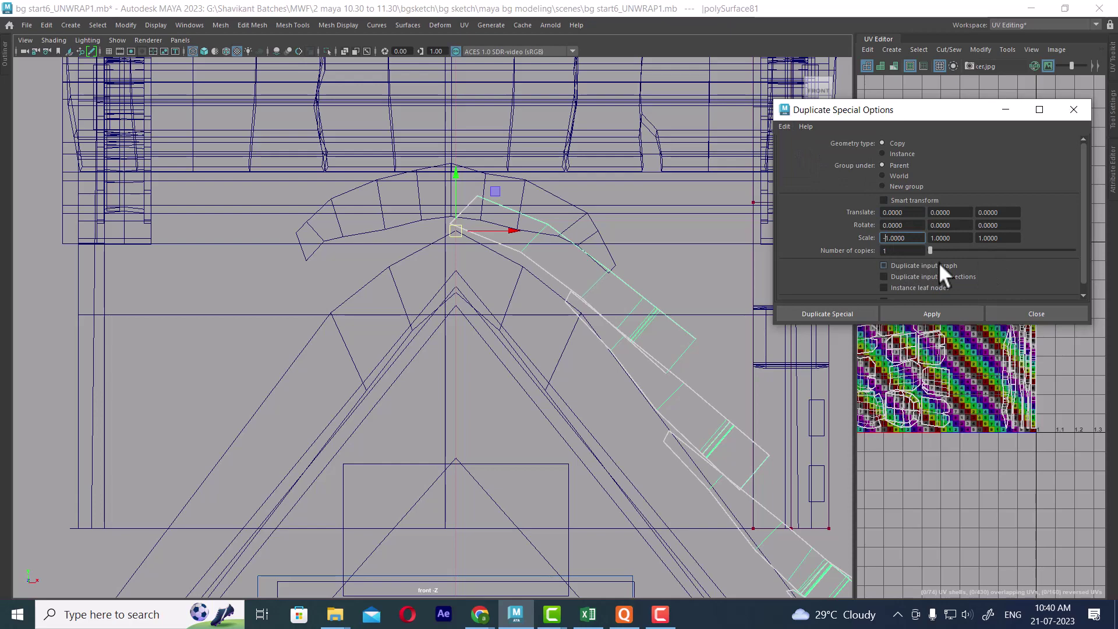
left_click(933, 310)
scroll(425, 408, "down", 5)
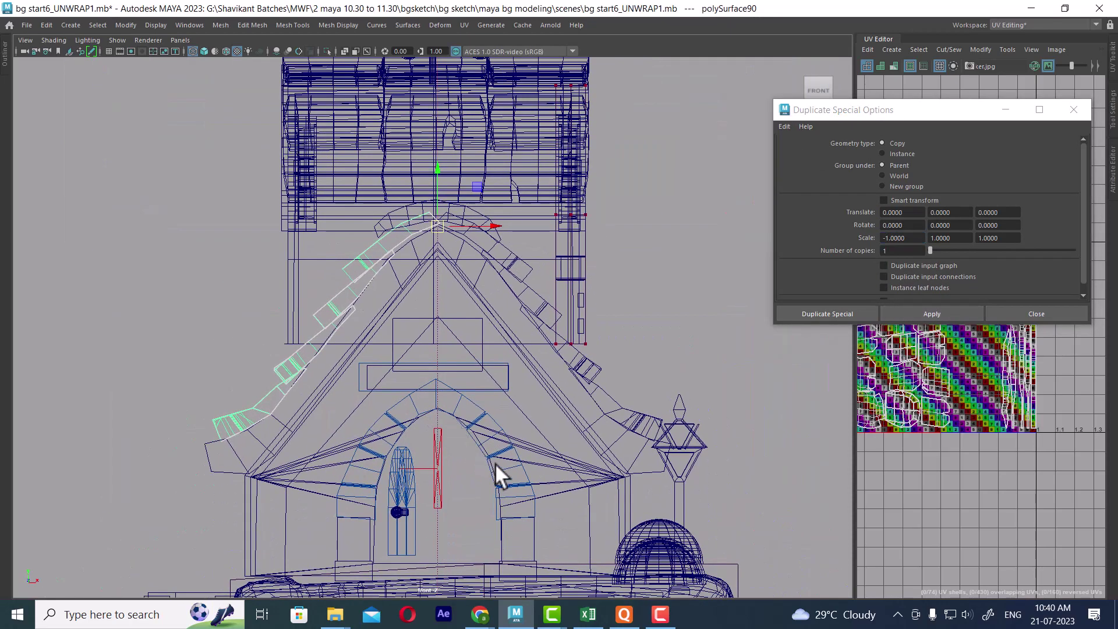
- Return to the textured perspective view, close the duplication options and inspect the mirrored tiles on the gabled roof
key("space")
mouse_move(494, 438)
left_mouse_down()
mouse_move(493, 383)
mouse_move(523, 386)
mouse_move(497, 394)
left_mouse_up()
key("6")
key("5")
key("6")
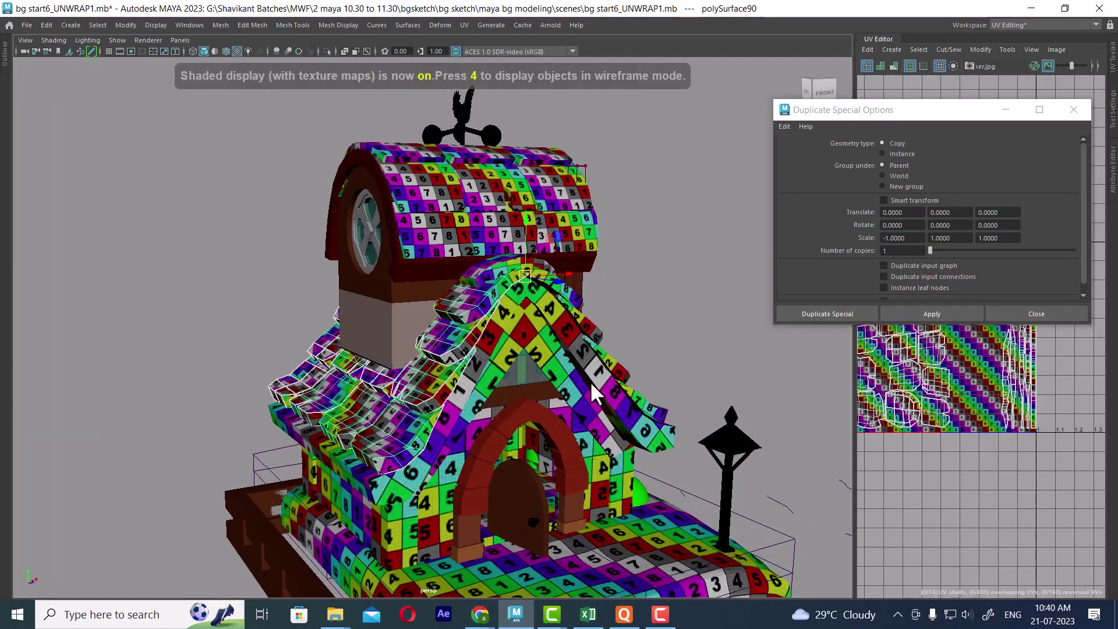
left_click_drag(590, 381, 611, 379, "alt")
left_click(1049, 313)
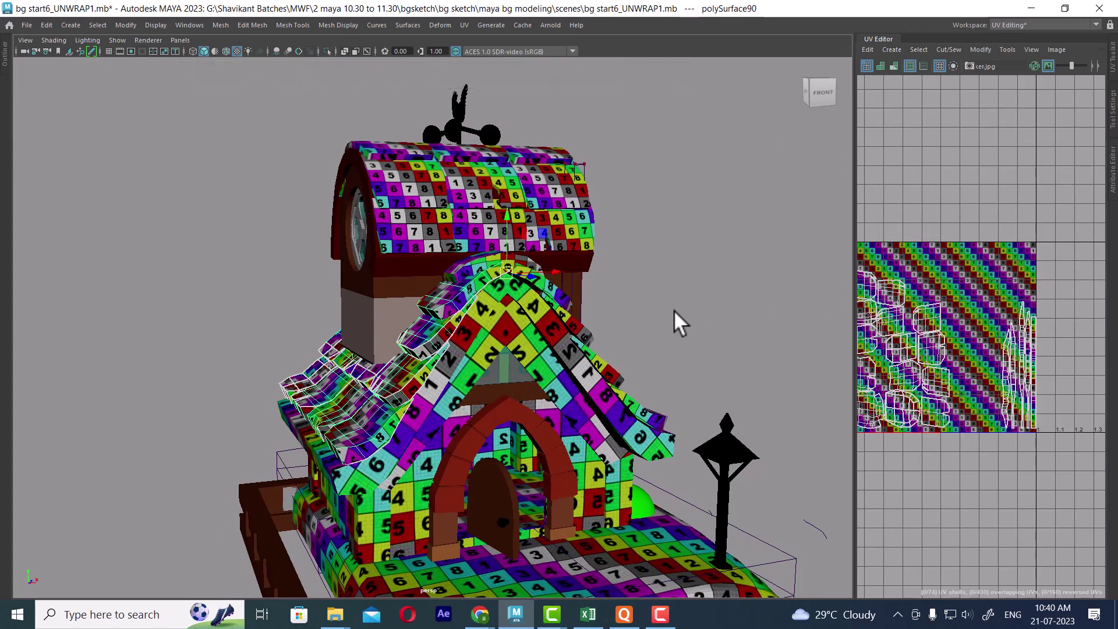
left_click_drag(674, 181, 620, 231, "alt")
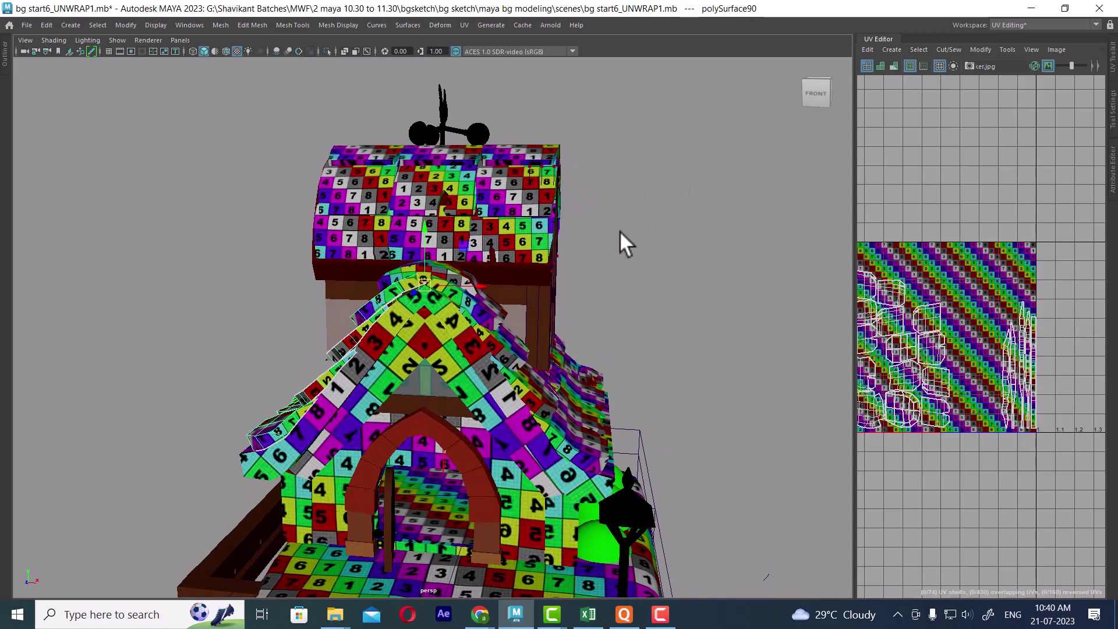
left_click_drag(519, 261, 457, 332, "alt")
- Select both halves of the gabled roof tiles, enlarge the UV Editor and combine the halves into one mesh
left_click(437, 336)
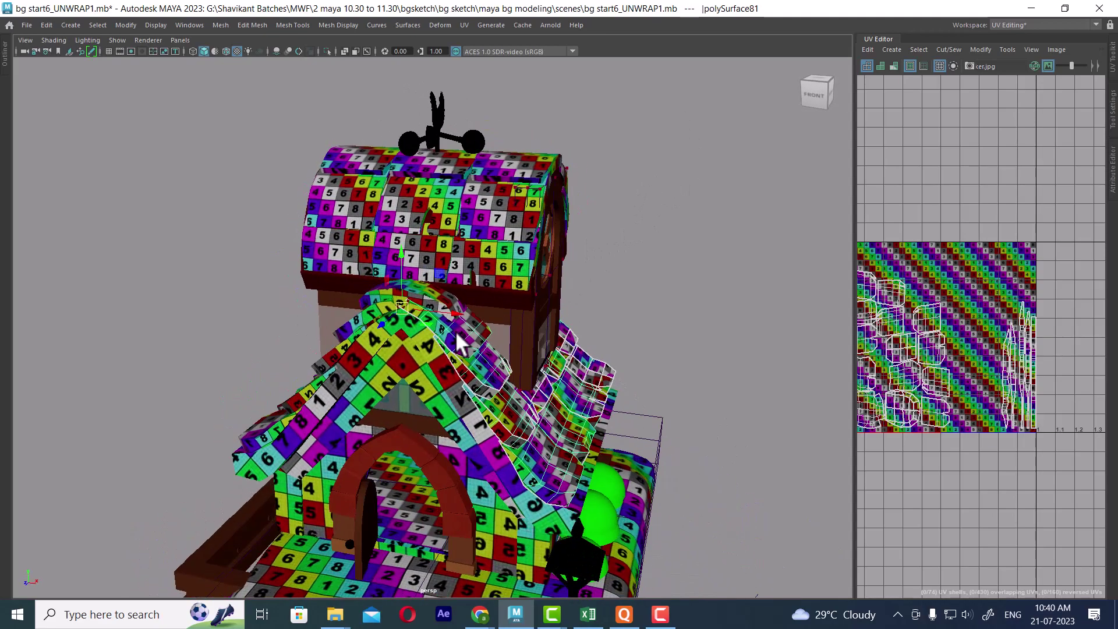
left_click(352, 332)
left_click_drag(710, 376, 619, 367, "alt")
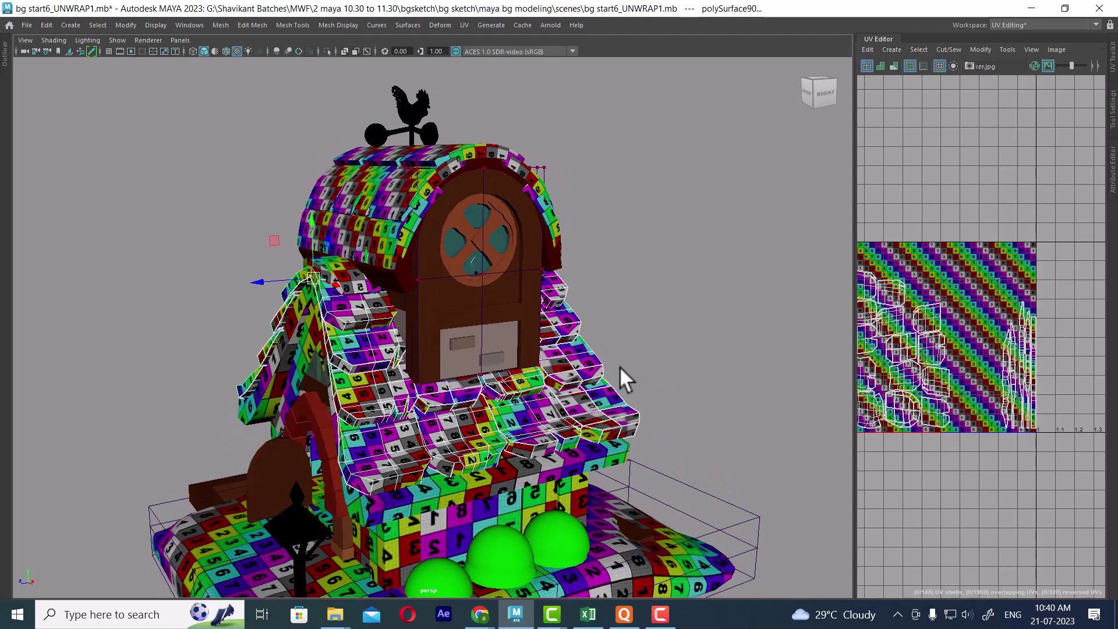
left_click_drag(530, 396, 587, 379, "alt")
middle_click_drag(1032, 346, 1074, 309, "alt")
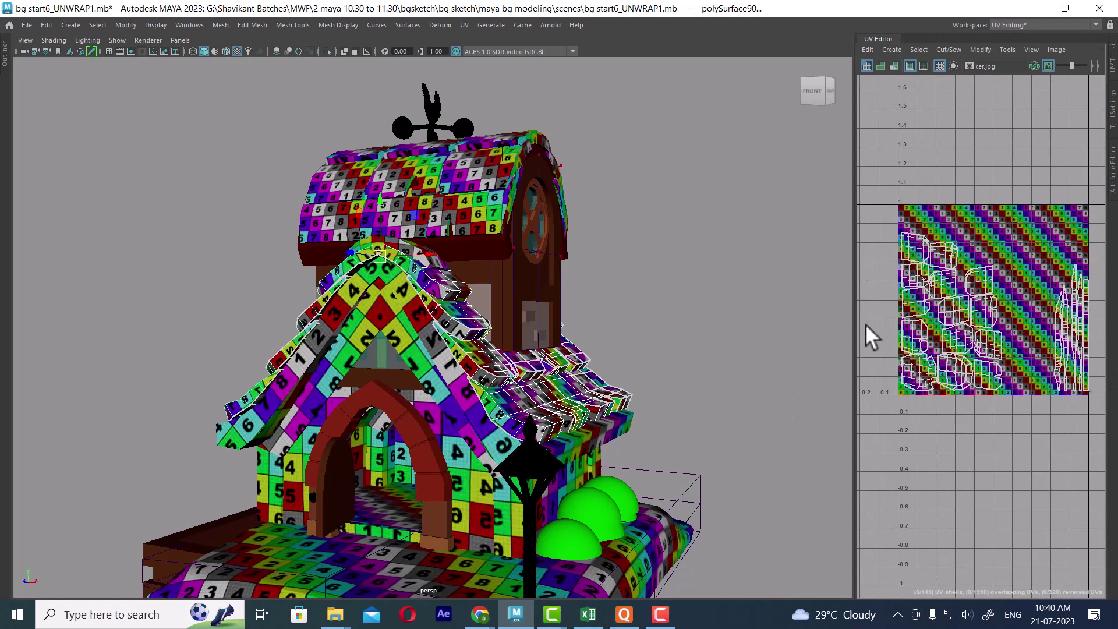
left_click_drag(856, 320, 775, 314)
scroll(958, 325, "up", 3)
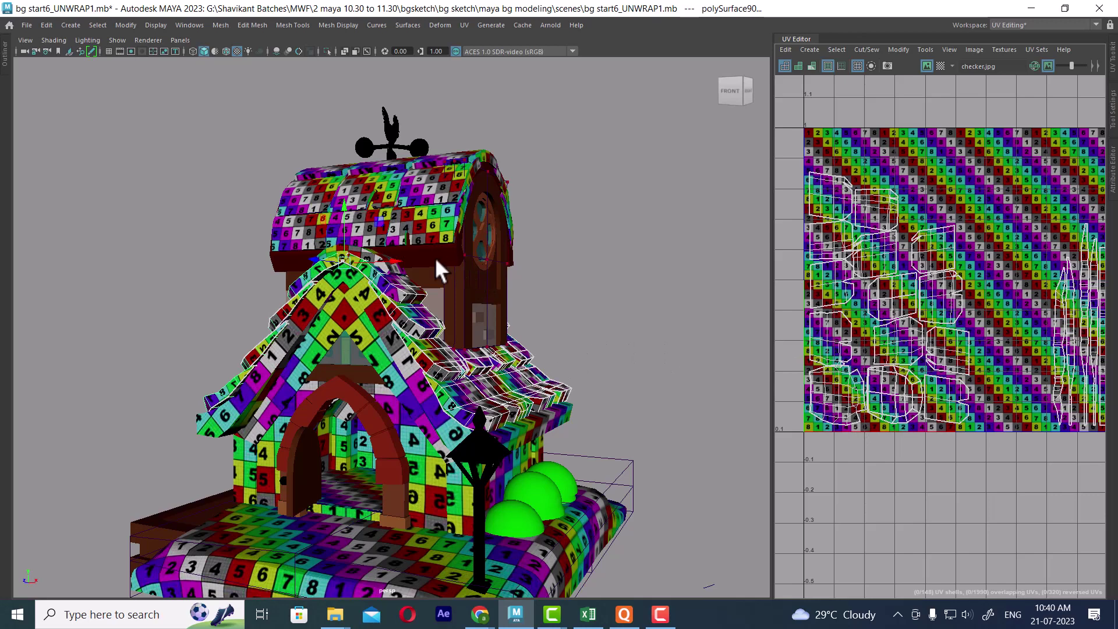
right_click_drag(585, 211, 559, 449, "shift")
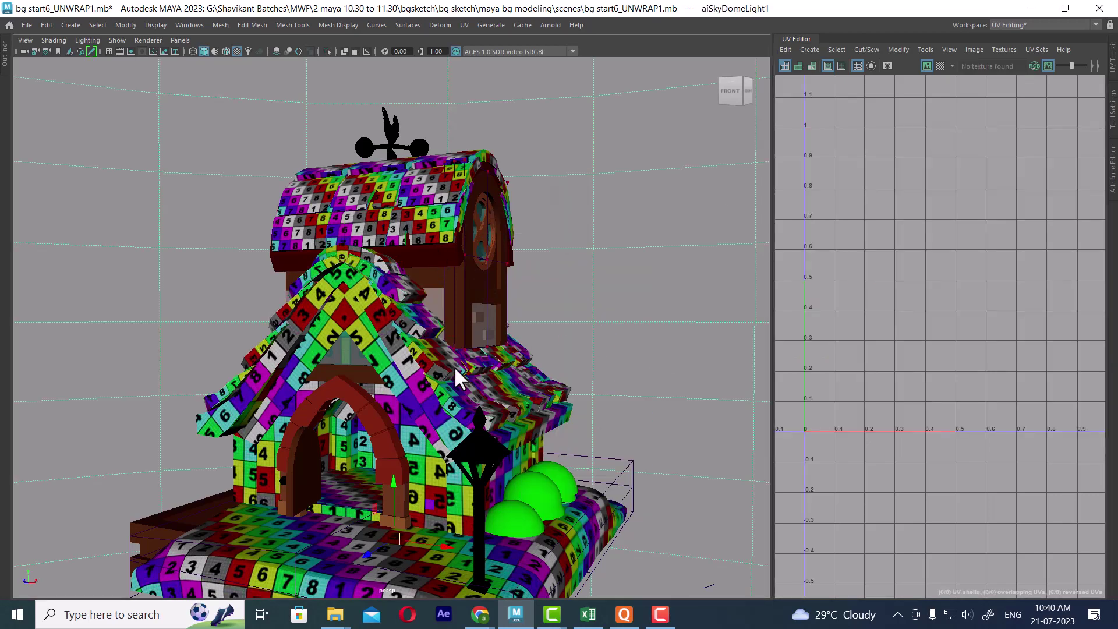
- Select the gabled roof tiles together with the tower roof tiles and turn off the checker image behind their UVs
left_click(436, 218, "shift")
scroll(942, 315, "down", 3)
middle_click_drag(907, 281, 885, 289, "alt")
scroll(960, 254, "up", 4)
scroll(973, 393, "down", 2)
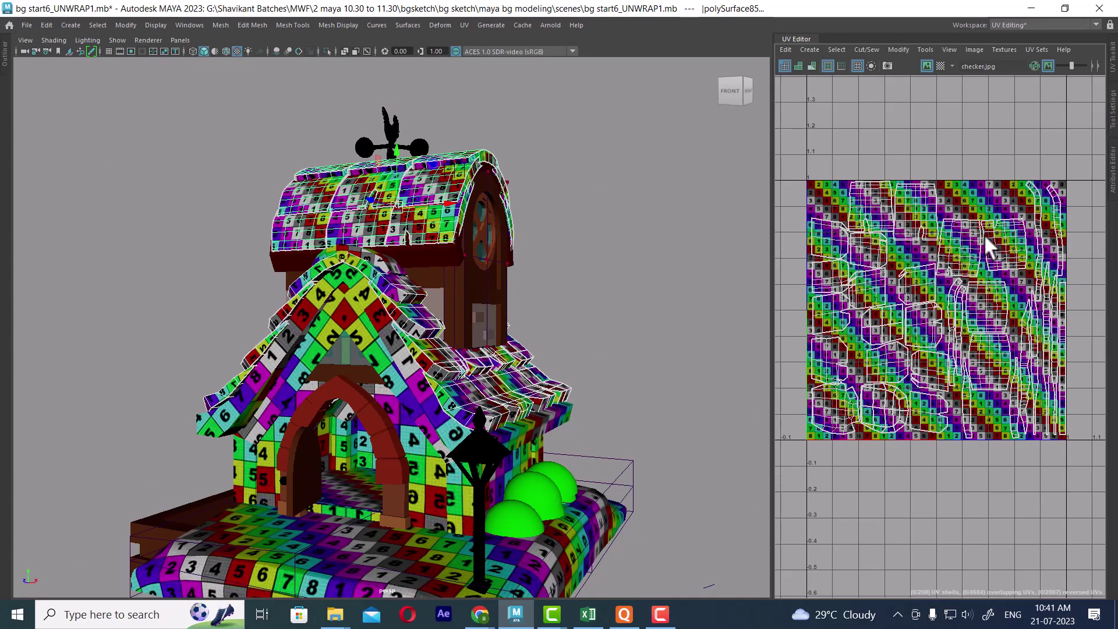
left_click(1048, 66)
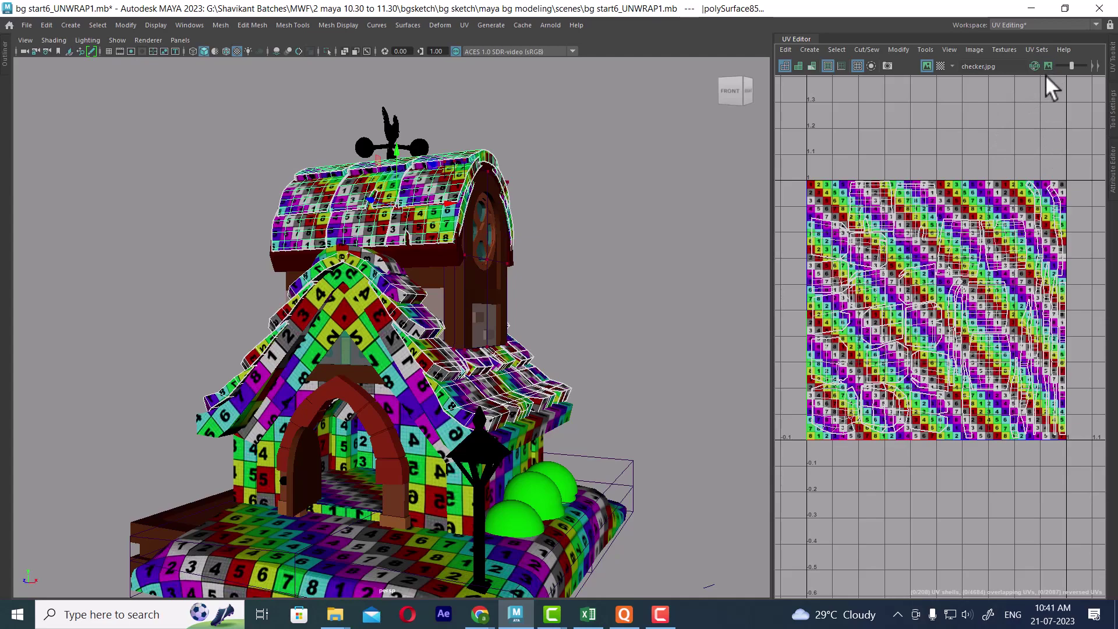
left_click(937, 66)
scroll(970, 384, "up", 1)
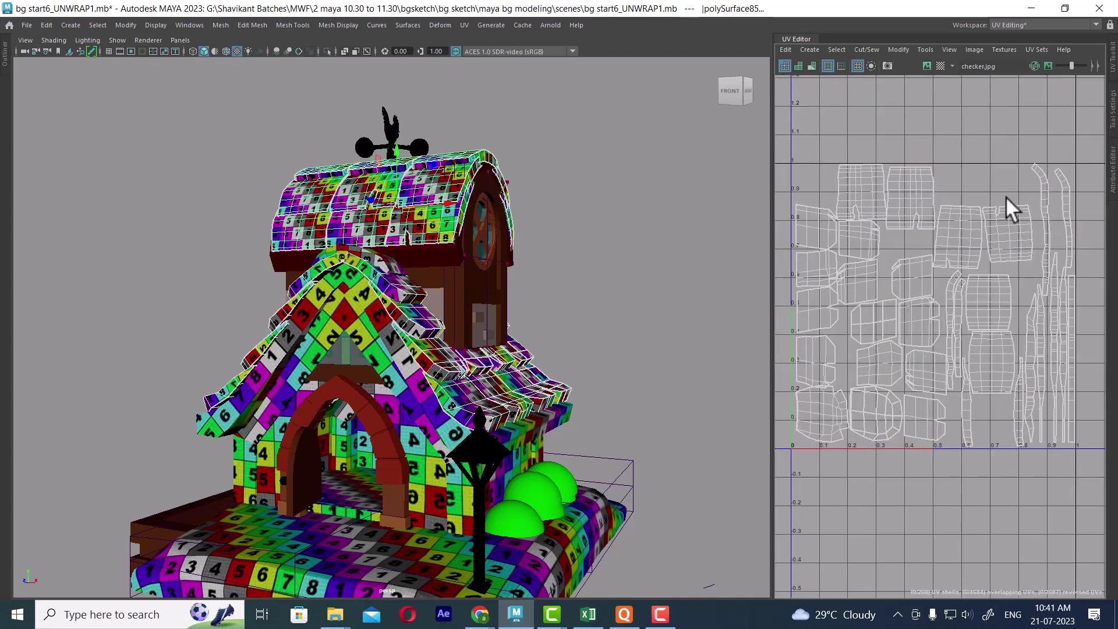
- Combine the curved ridge cap at the gable's peak with the gabled roof tiles into one mesh
left_click_drag(462, 355, 335, 382, "alt")
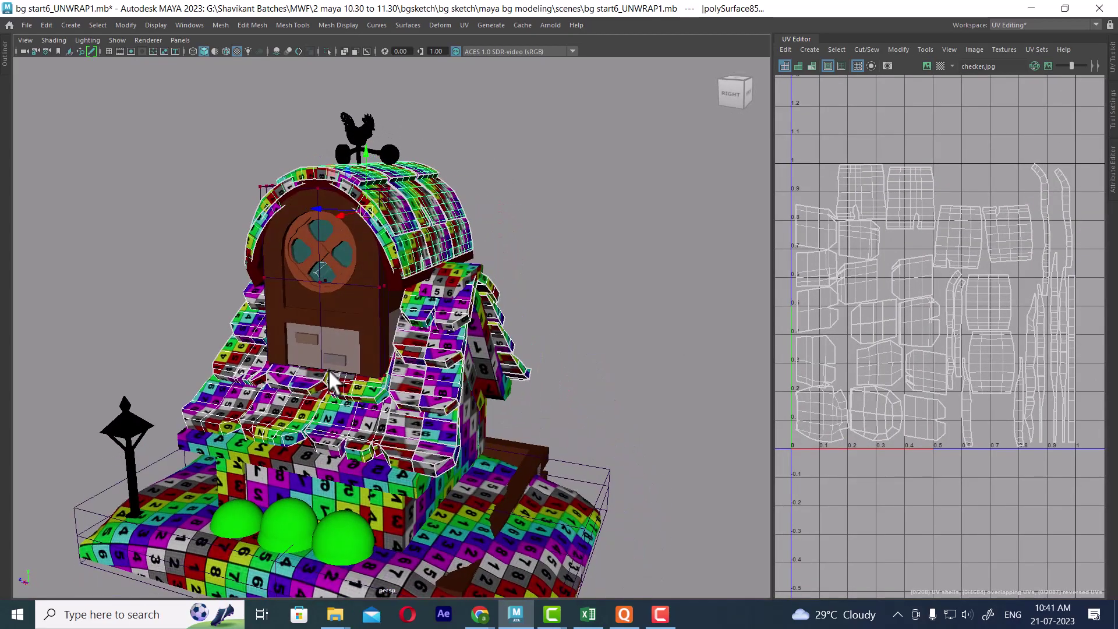
left_click(431, 311)
left_click_drag(431, 311, 320, 300, "alt")
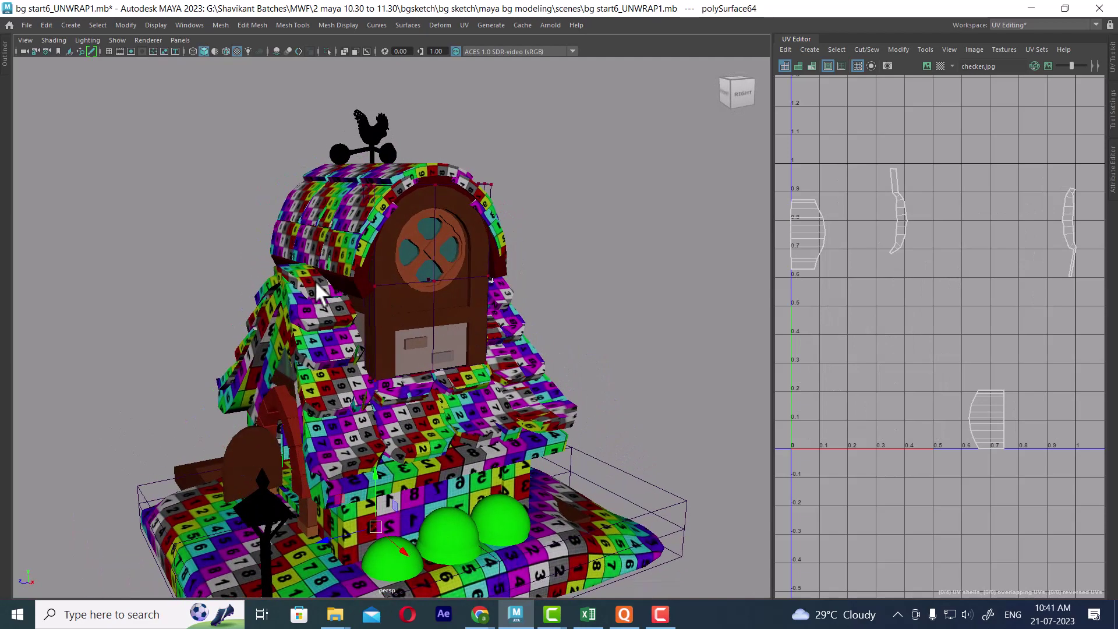
left_click(337, 341)
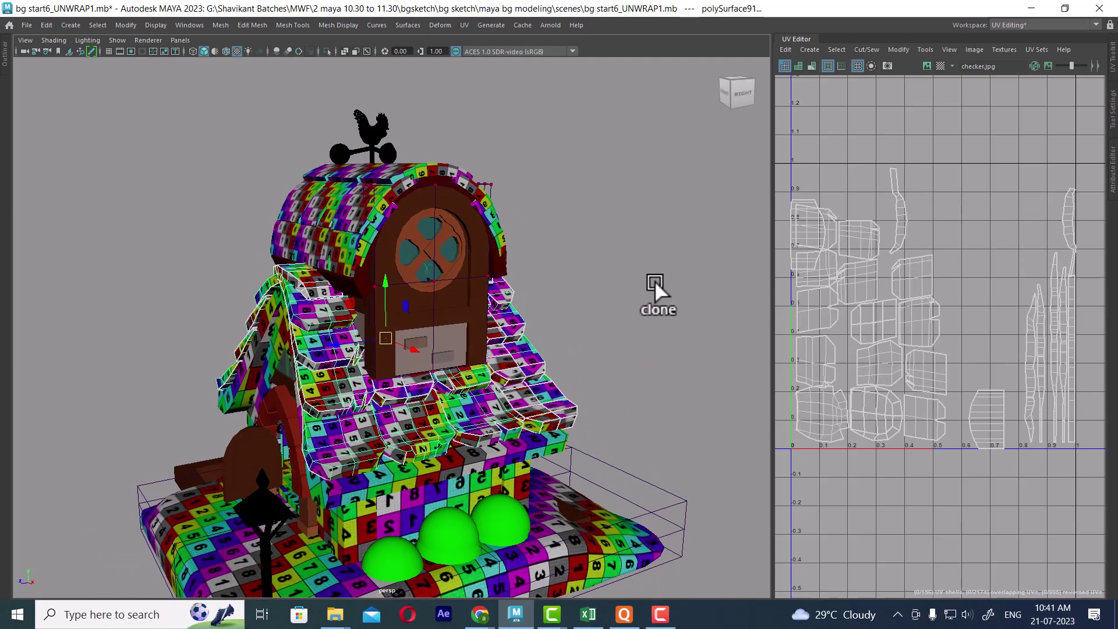
right_click_drag(649, 250, 625, 492)
- Select the tower roof tiles and the gabled roof tiles together and examine them with their shared UV layout
left_click(499, 240)
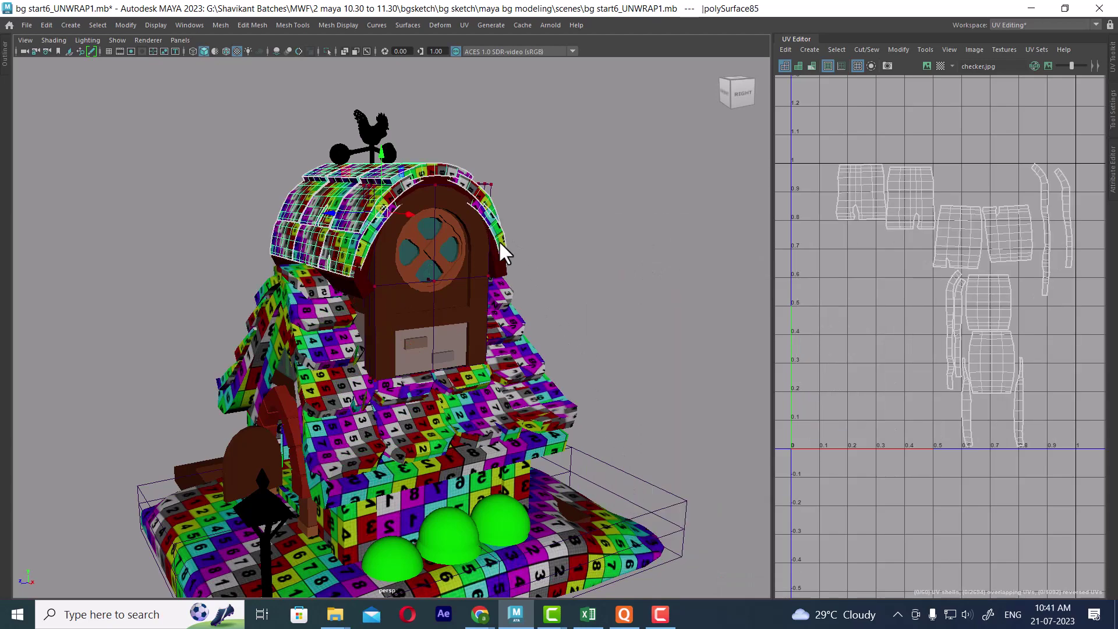
left_click(504, 423, "shift")
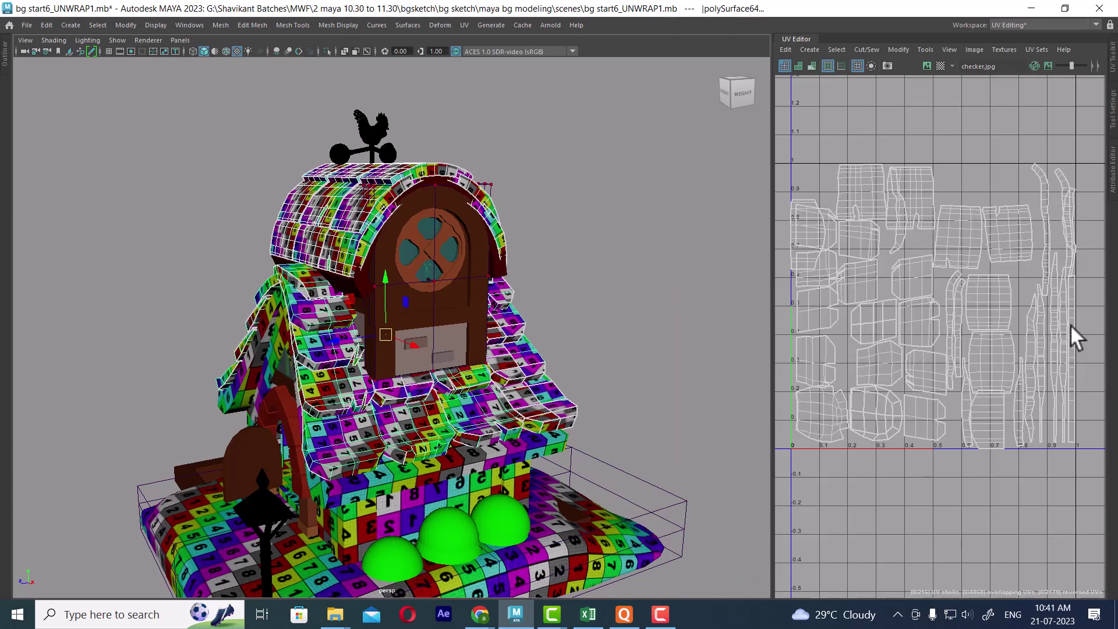
left_click_drag(495, 350, 572, 344, "alt")
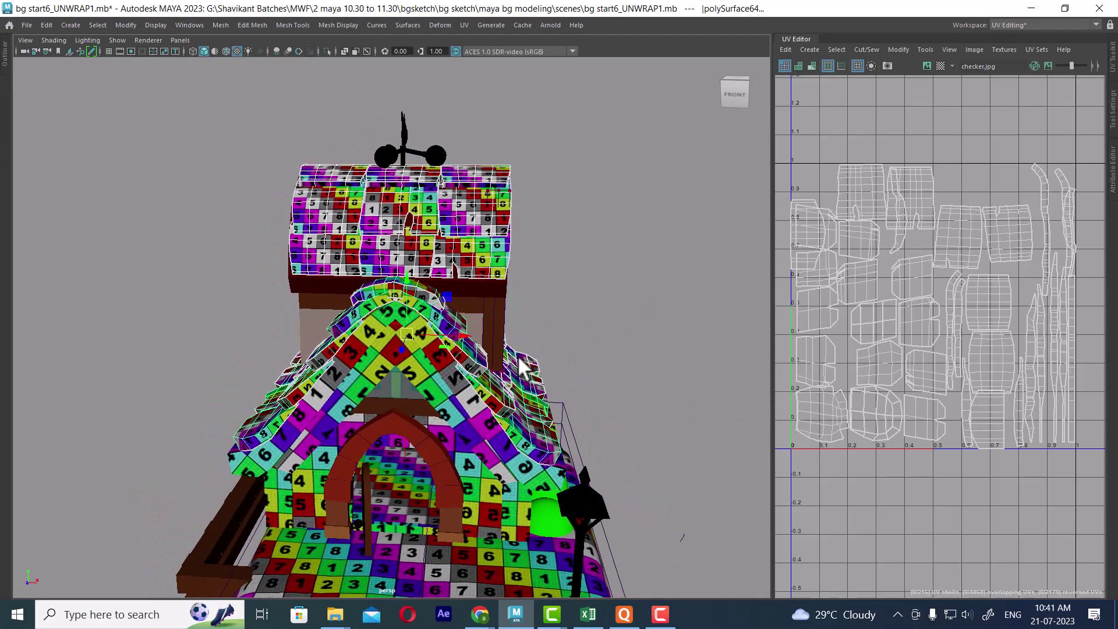
scroll(400, 379, "down", 5)
middle_click_drag(399, 378, 402, 300, "alt")
scroll(407, 372, "up", 3)
left_click_drag(407, 371, 480, 367, "alt")
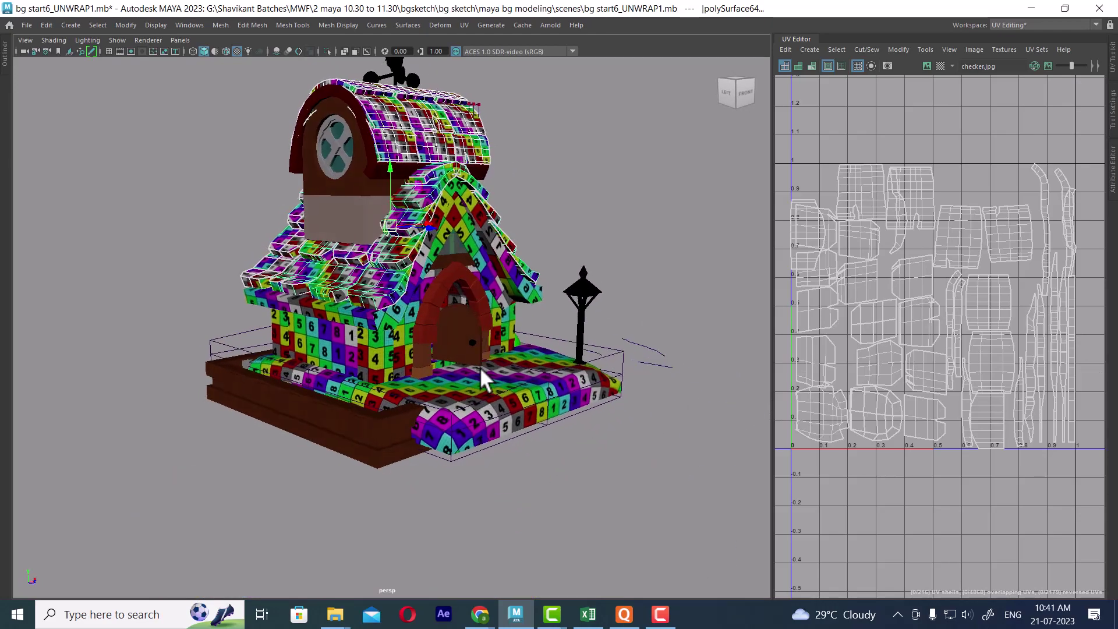
middle_click_drag(480, 322, 476, 368, "alt")
scroll(477, 368, "up", 2)
left_click_drag(550, 359, 465, 236, "alt")
- Compare the UV layouts of the tower roof and gabled roof tiles separately, then with both meshes selected
left_click(618, 221)
left_click(456, 161)
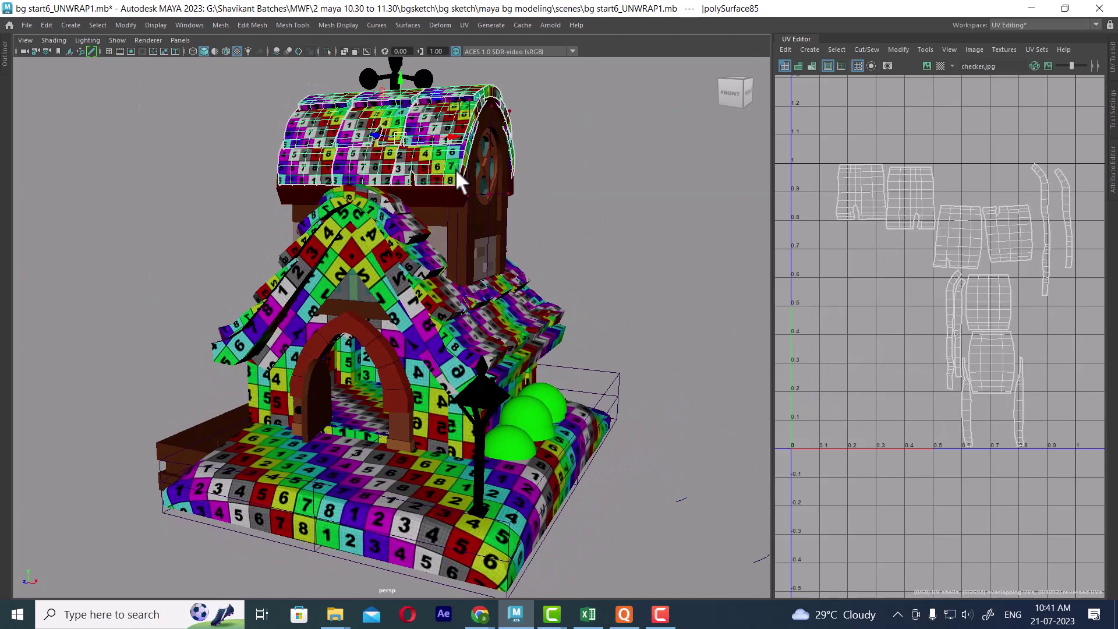
left_click(447, 312)
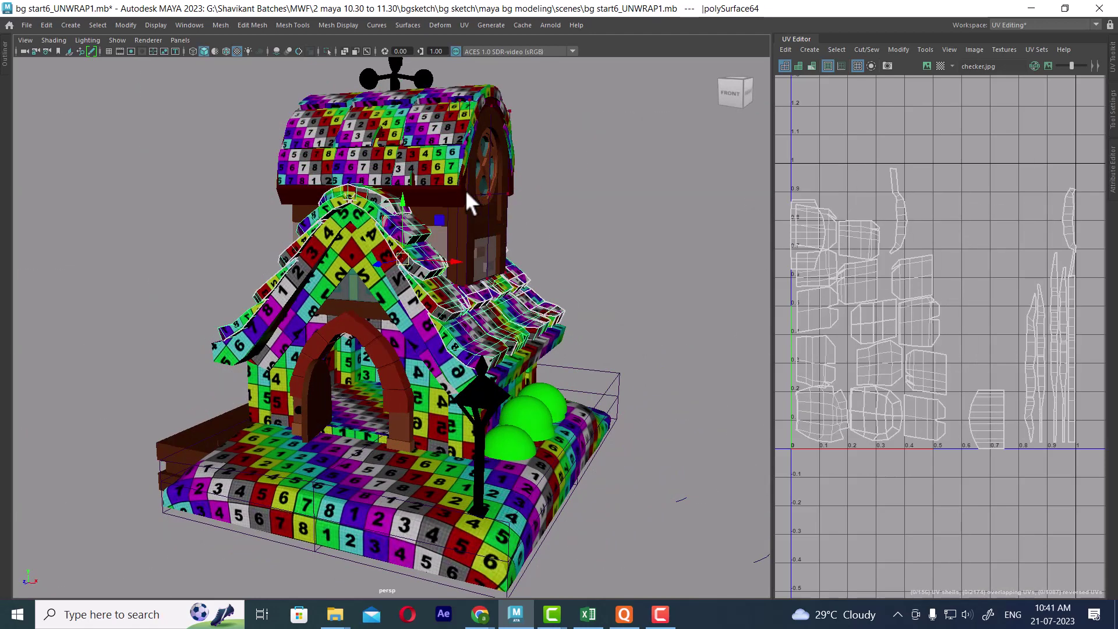
left_click(454, 171, "shift")
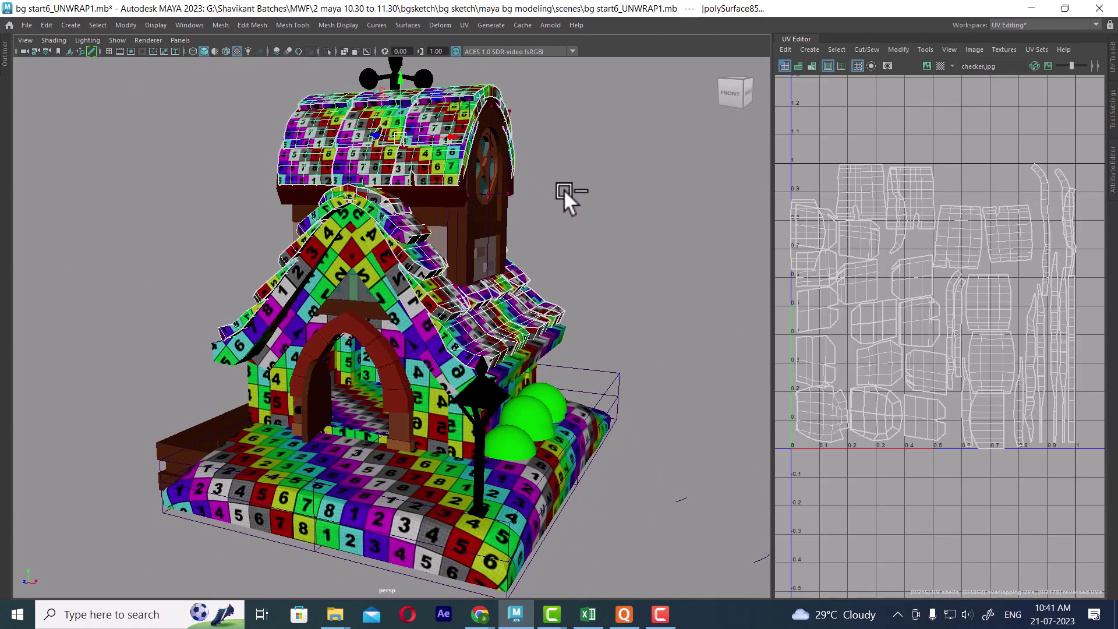
- Group the tower roof tiles and gabled roof tiles and name the group "roof"
key("ctrl+g")
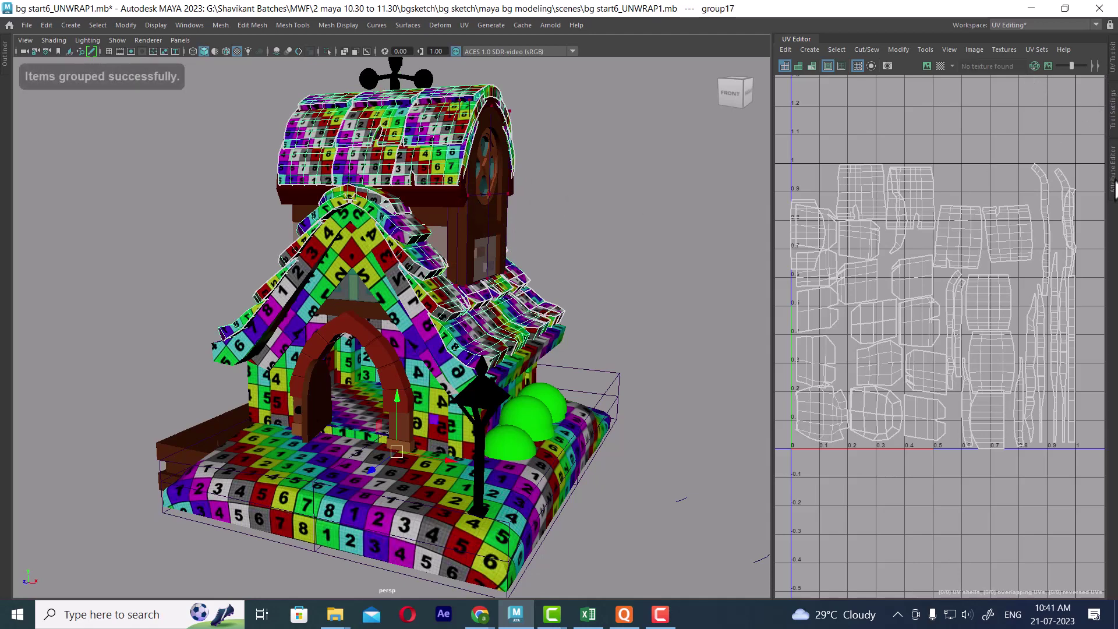
left_click(1114, 185)
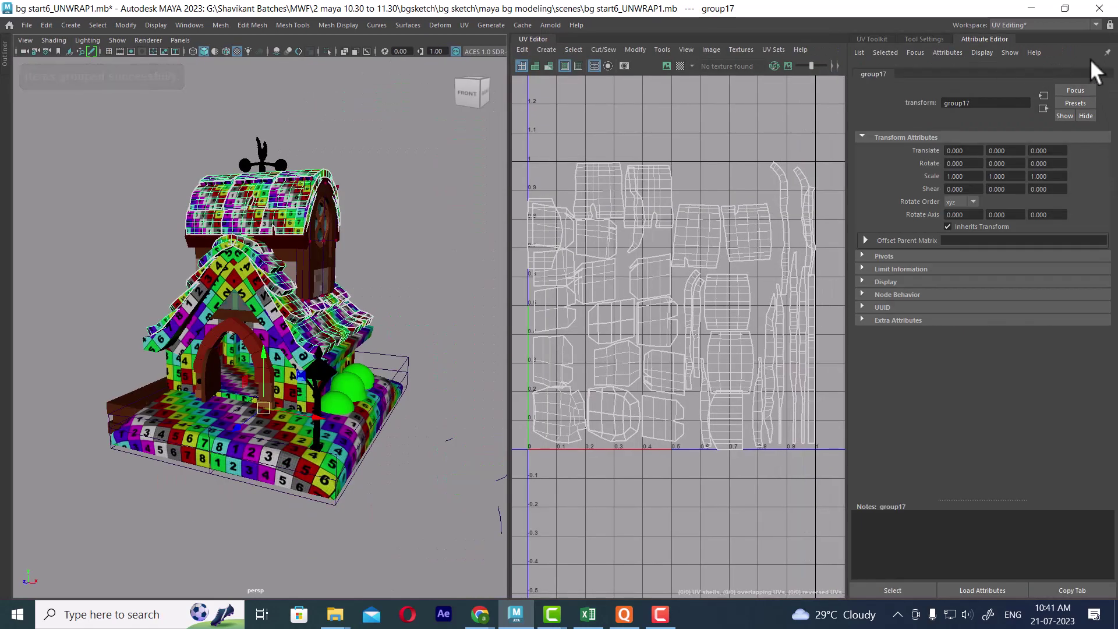
key("space")
left_click_drag(464, 277, 612, 274)
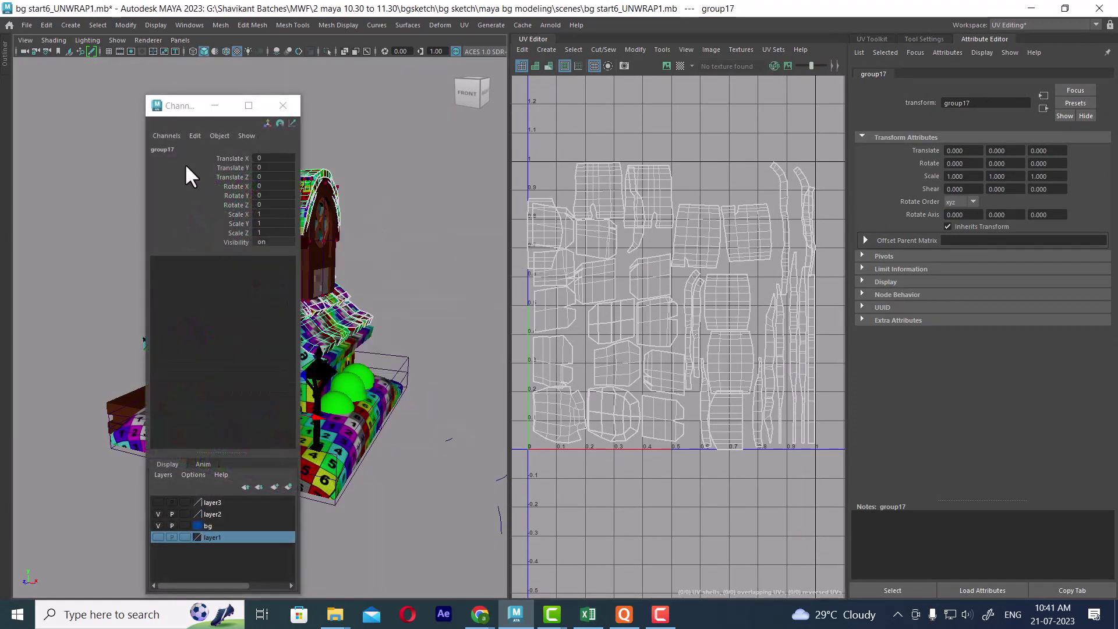
double_click(166, 151)
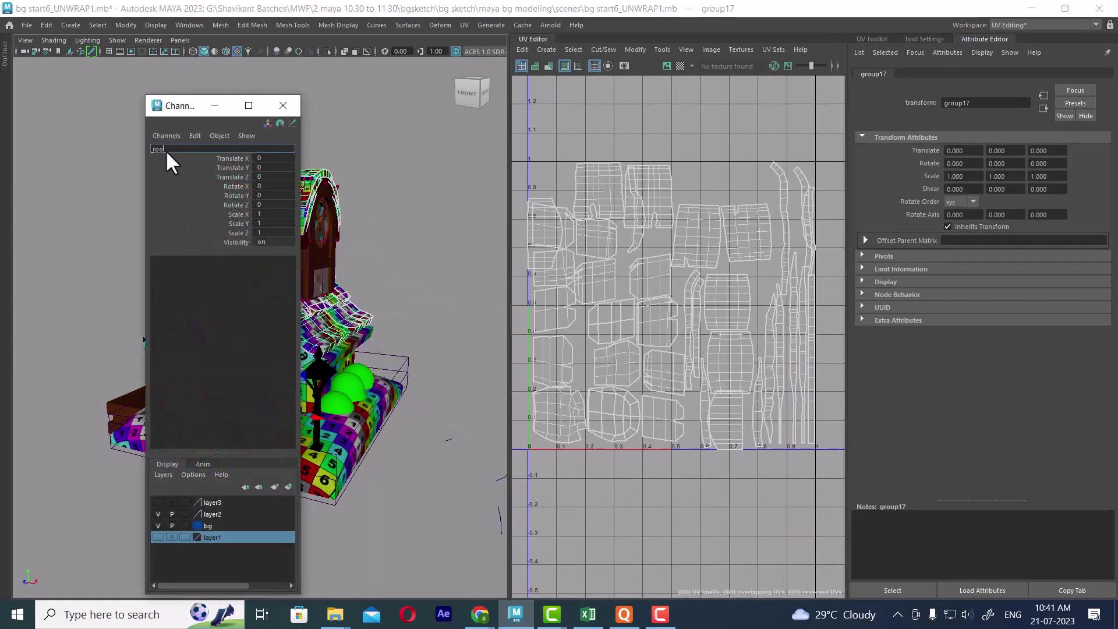
type("roof")
key("Return")
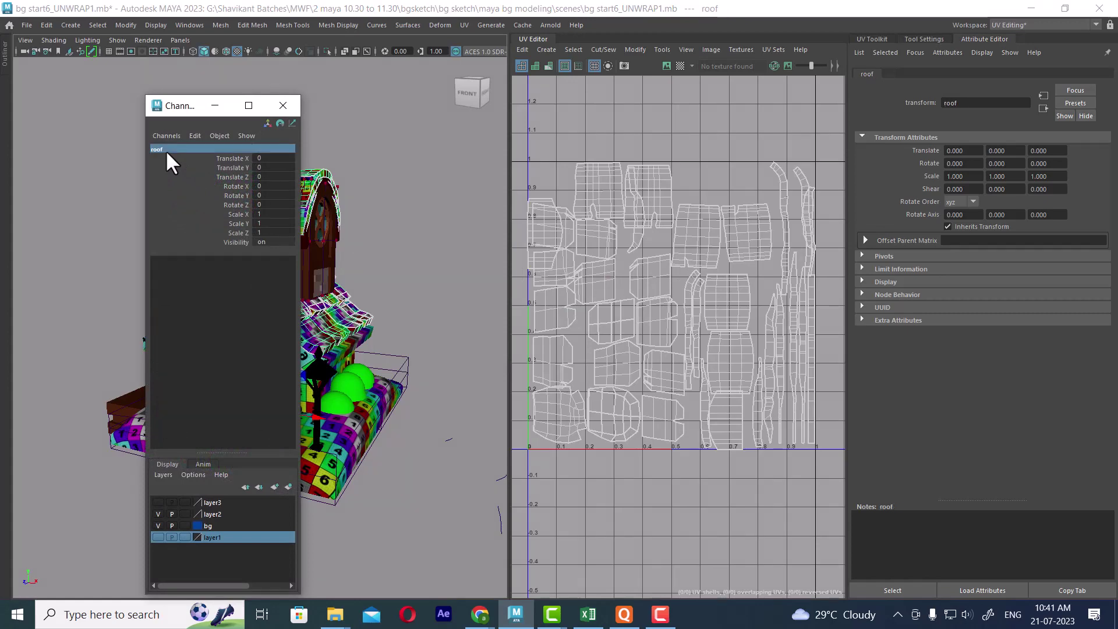
left_click(272, 110)
- Check from the tower roof tiles that their parent group contains both roof meshes, viewing the house from several angles
left_click(362, 111)
left_click(273, 203)
left_click_drag(326, 326, 378, 337, "alt")
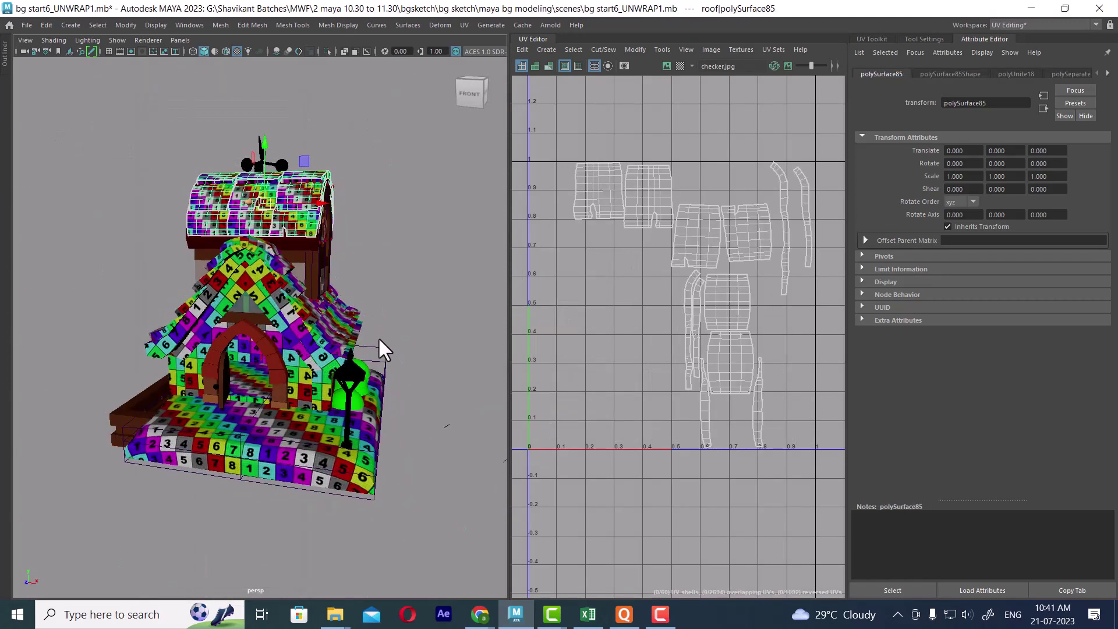
key("Up")
left_click_drag(240, 352, 282, 376, "alt")
scroll(261, 400, "up", 3)
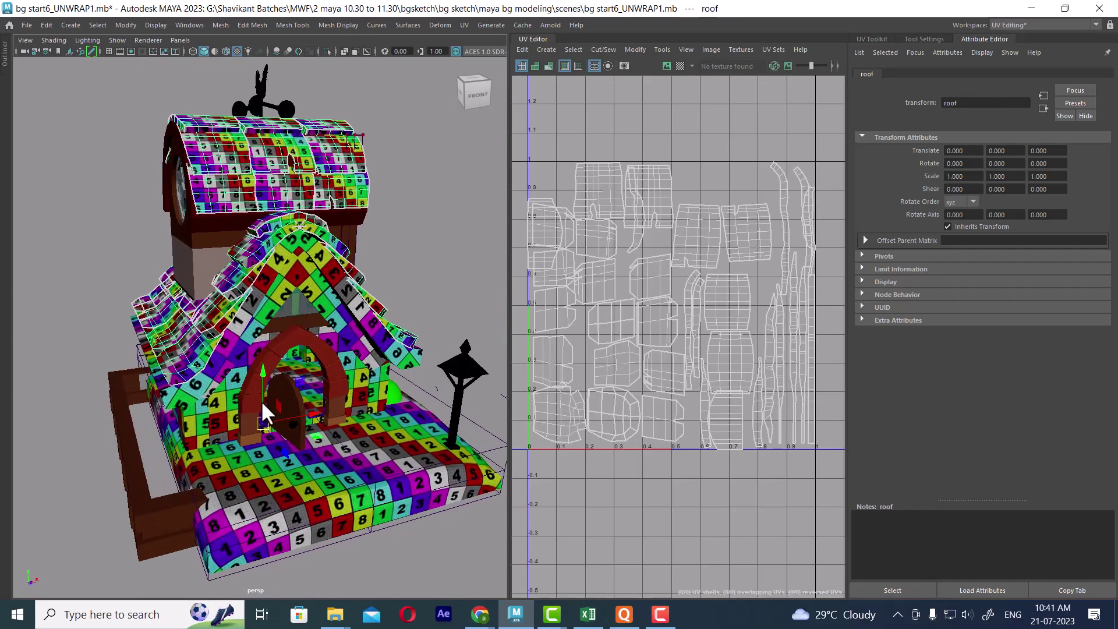
middle_click_drag(262, 403, 285, 424, "alt")
left_click_drag(253, 389, 284, 314, "alt")
scroll(314, 361, "up", 3)
- Select the checkered house wall mesh around the entrance and examine it with its UV layout
left_click(211, 383)
left_click_drag(212, 384, 335, 387, "alt")
scroll(289, 379, "up", 3)
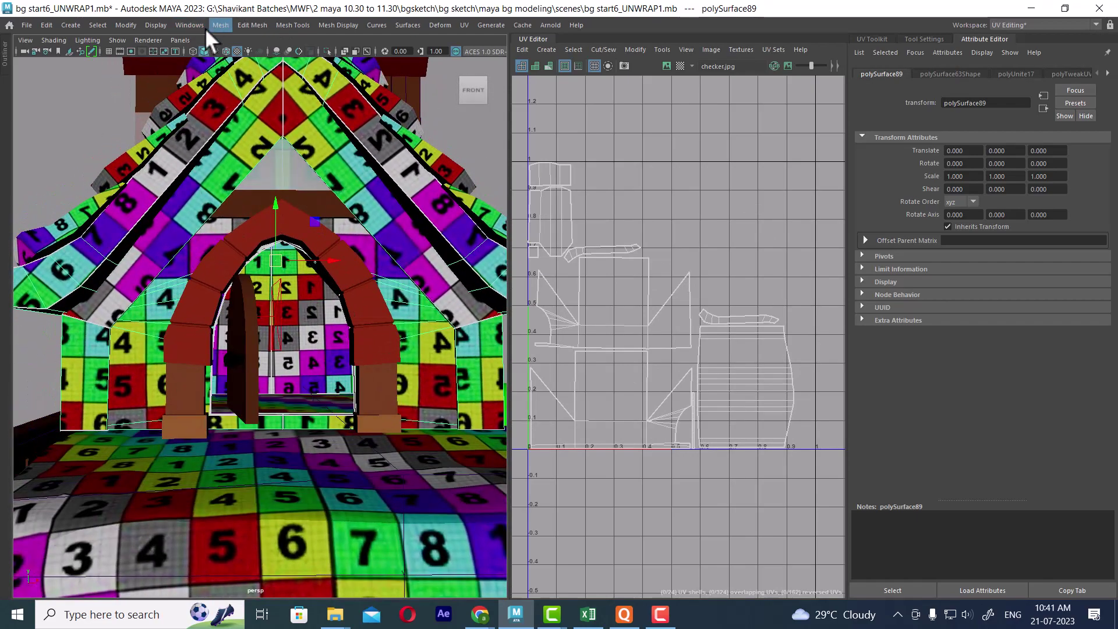
left_click(154, 27)
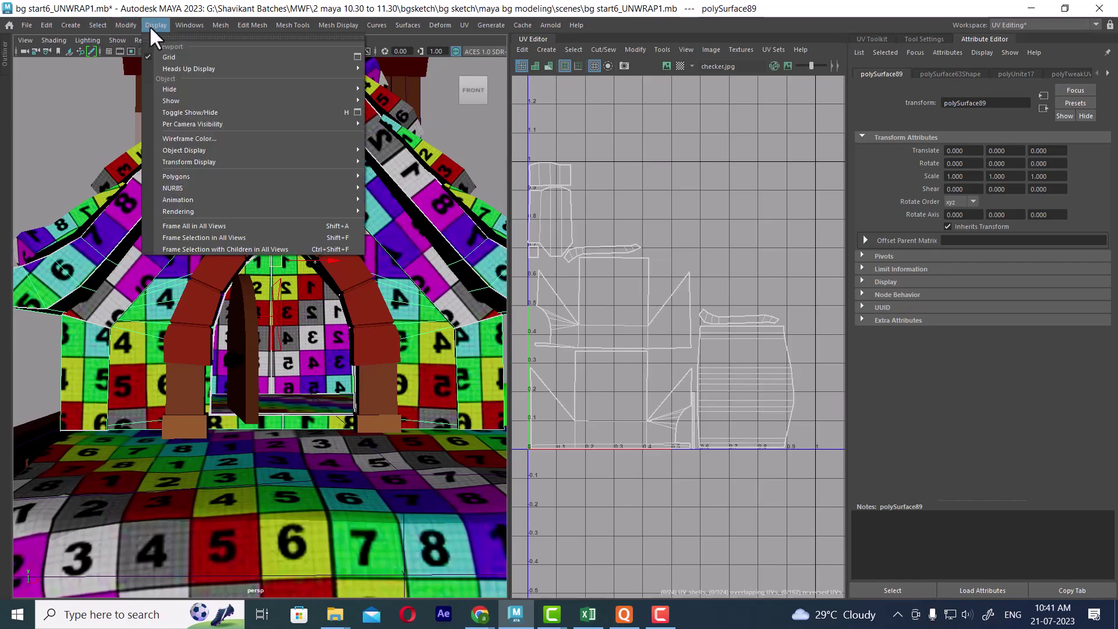
mouse_move(195, 104)
left_click(395, 168)
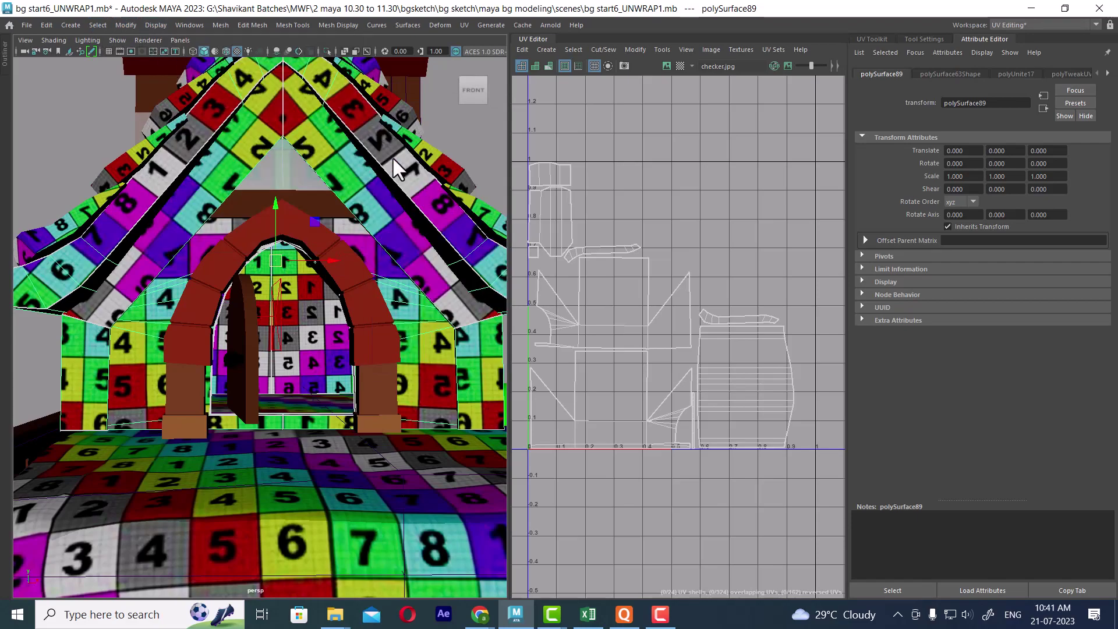
left_click_drag(395, 168, 373, 380, "alt")
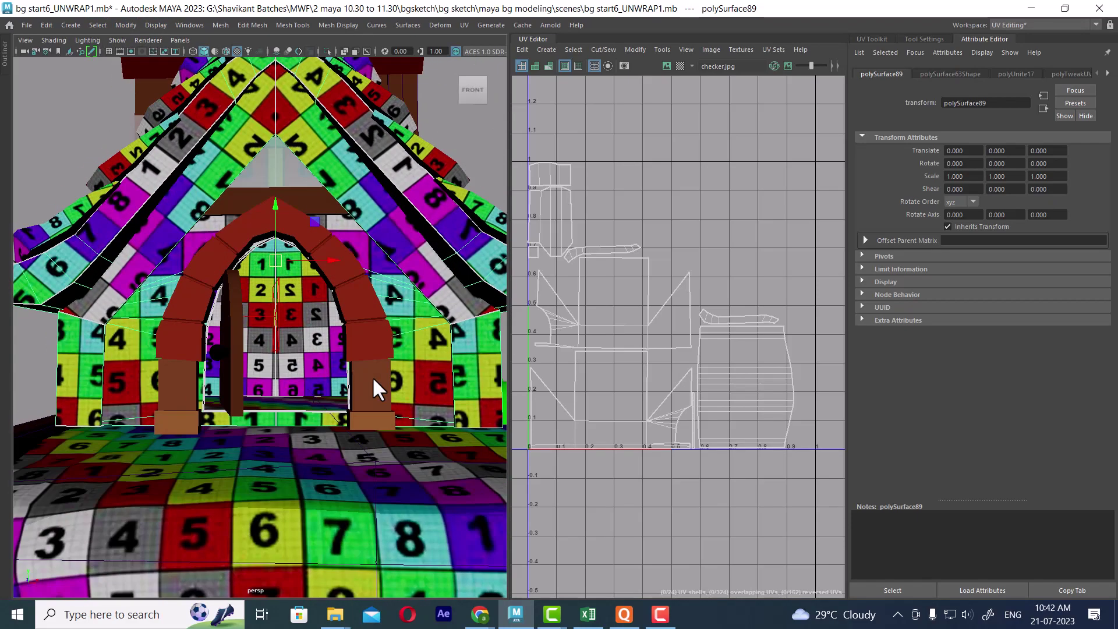
- Select the door inside the arched entrance and show its transform channels beside the viewport
left_click(235, 392)
scroll(355, 267, "down", 10)
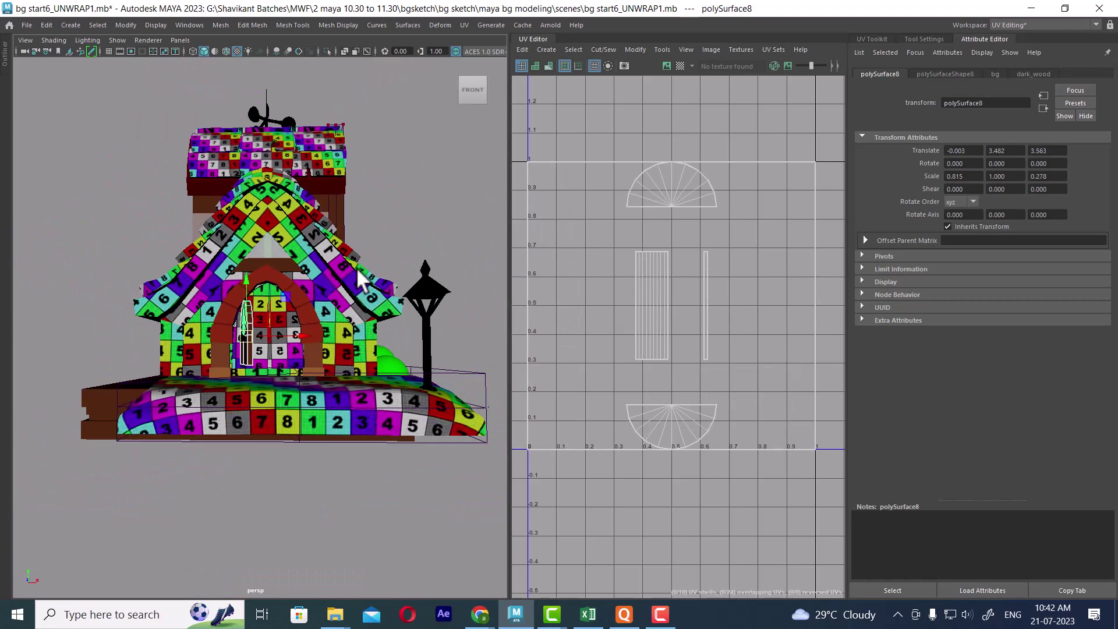
left_click_drag(357, 268, 321, 300, "alt")
scroll(321, 300, "up", 1)
key("space")
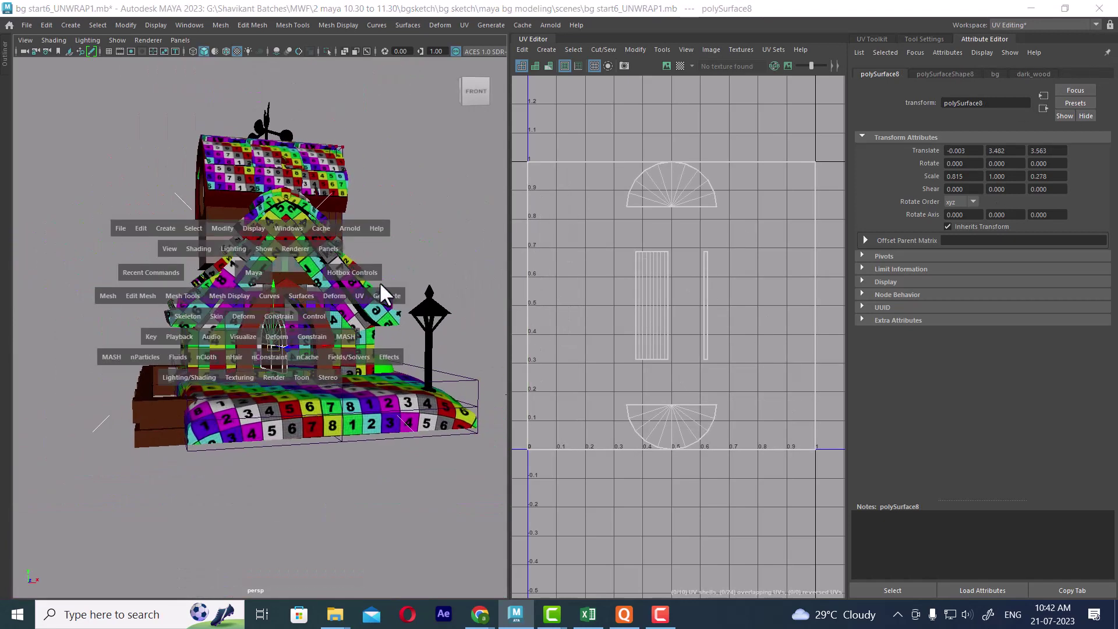
left_click_drag(451, 284, 582, 293)
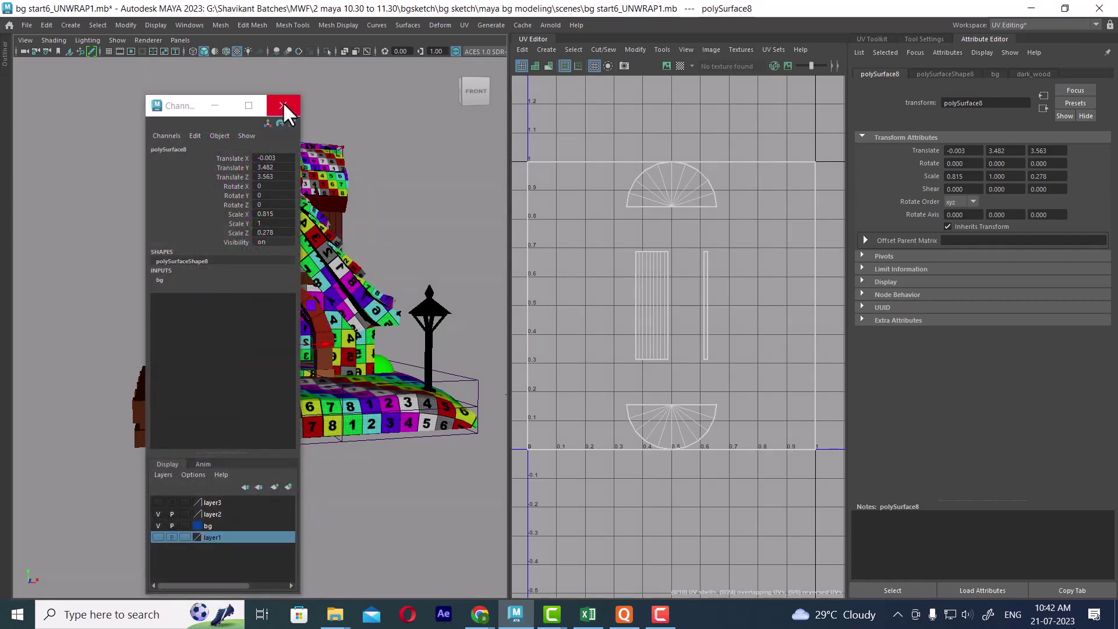
left_click_drag(204, 114, 579, 140)
- Examine how the door sits inside the arched entrance, keeping its transform channels in view
right_click_drag(270, 379, 355, 495, "alt")
middle_click_drag(355, 495, 290, 372, "alt")
mouse_move(289, 372)
left_mouse_down("alt")
mouse_move(210, 384)
mouse_move(192, 376)
mouse_move(291, 383)
left_mouse_up("alt")
right_click_drag(370, 434, 302, 408, "alt")
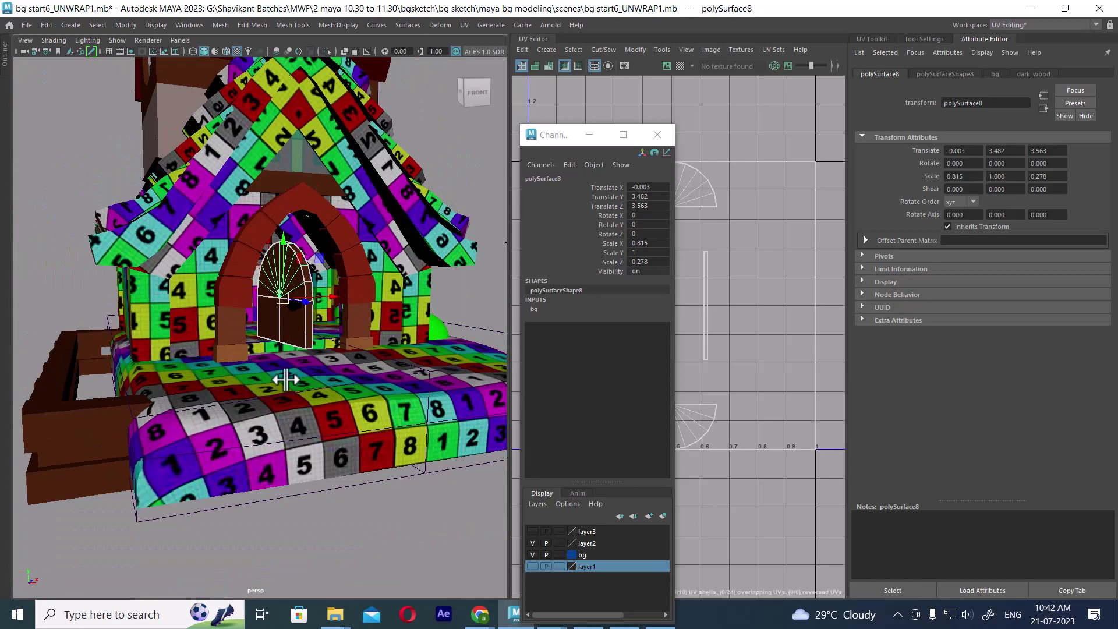
left_click_drag(303, 408, 465, 565, "alt")
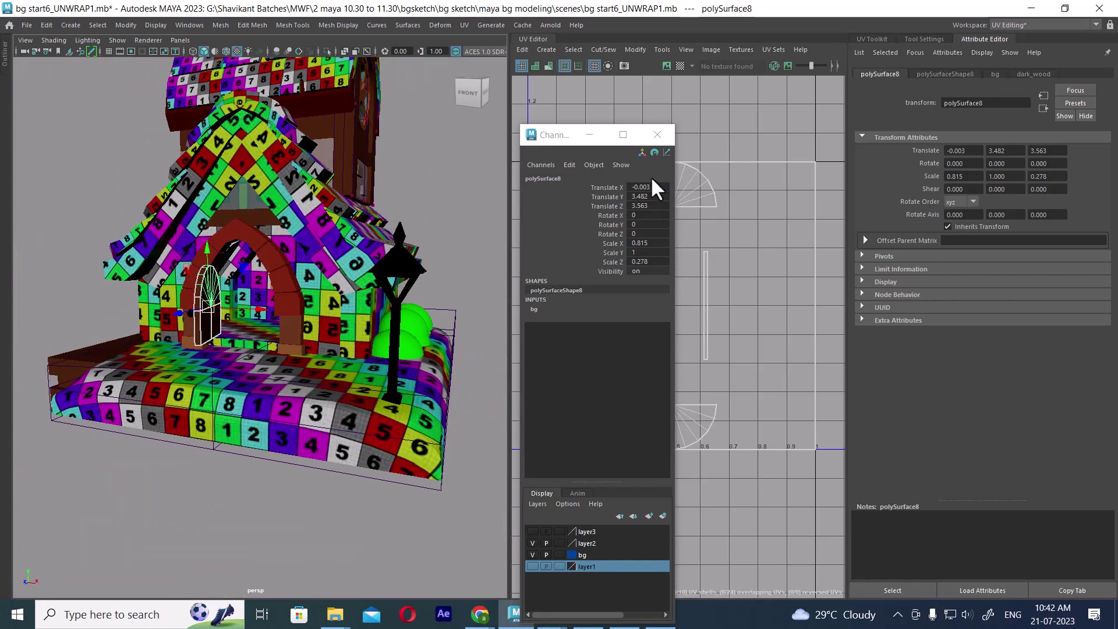
left_click_drag(561, 135, 712, 86)
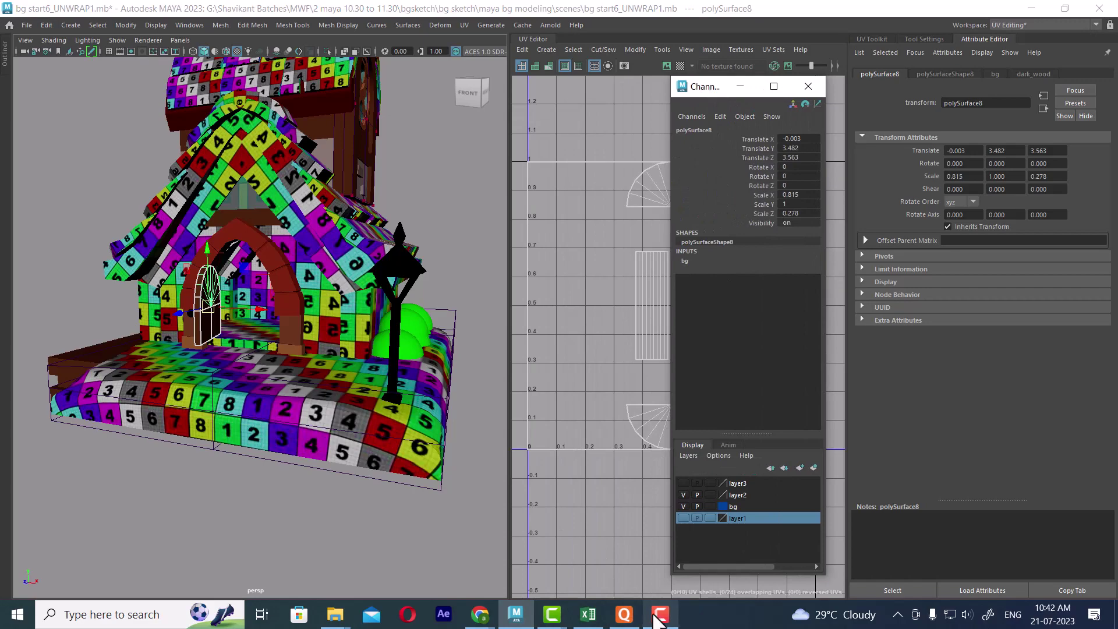
left_click_drag(233, 326, 329, 349, "alt")
mouse_move(664, 622)
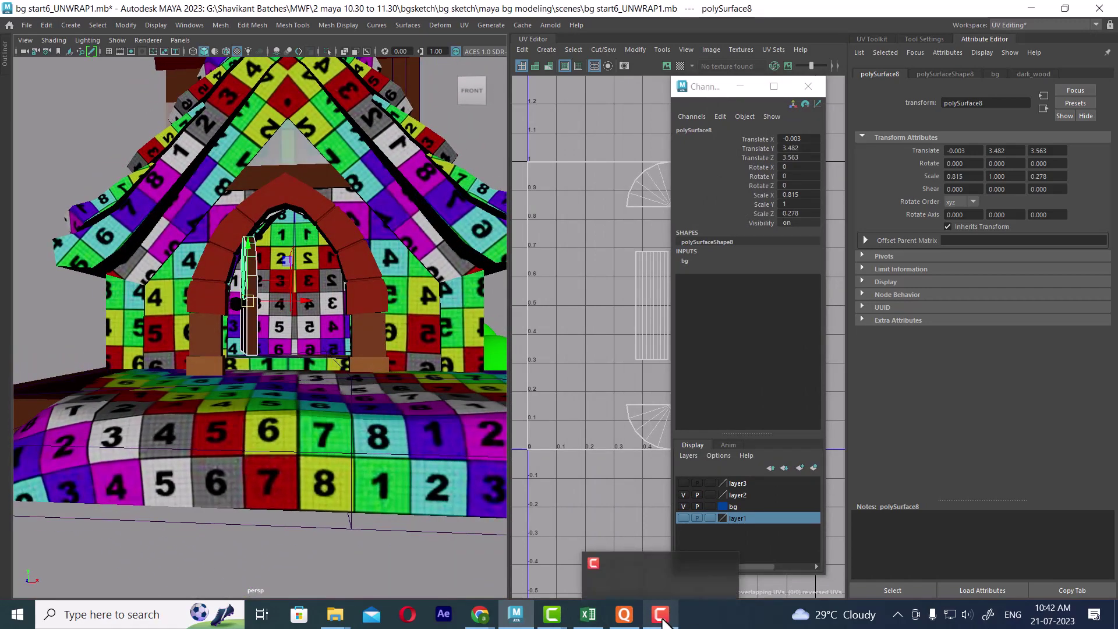
left_click_drag(191, 258, 313, 276, "alt")
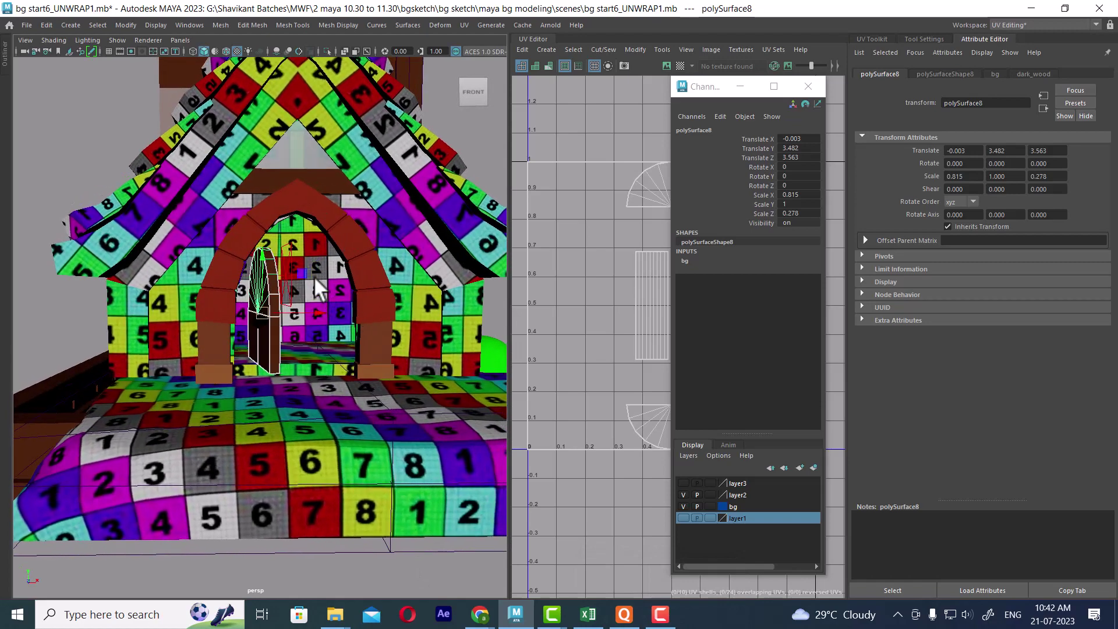
- Search the installed apps for "may" and launch another Maya 2023 session
key("super")
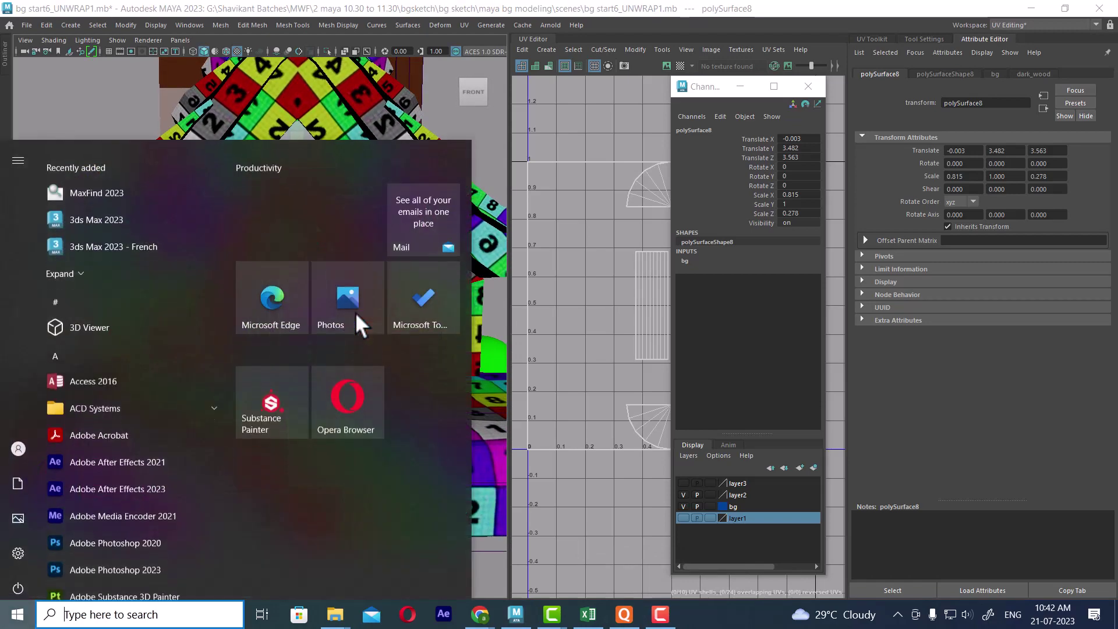
type("may")
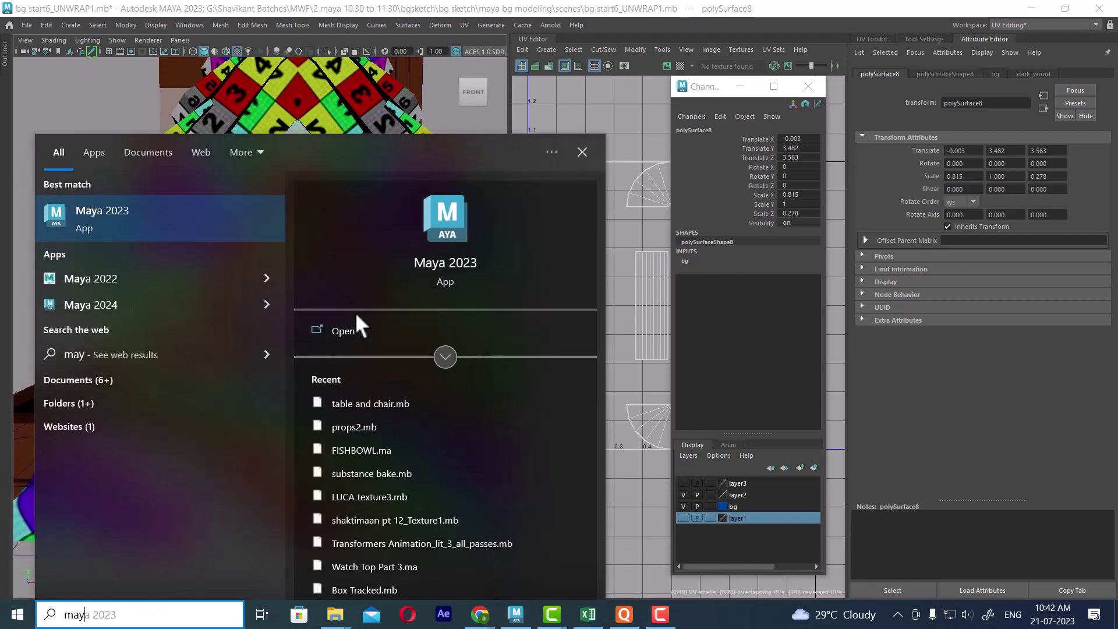
left_click(125, 223)
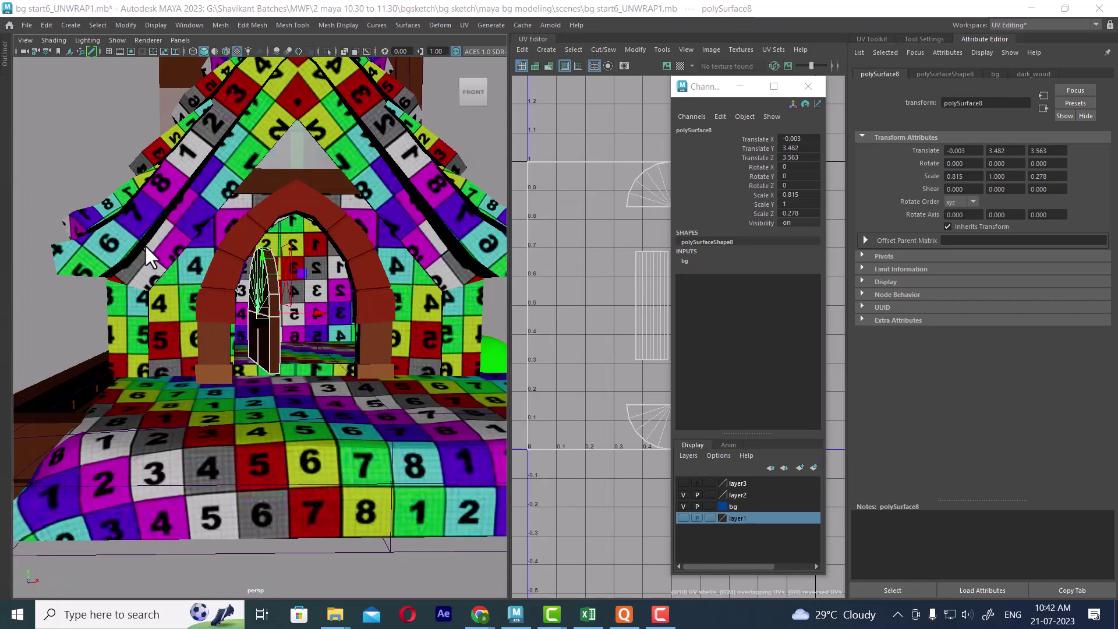
- Move the door's pivot onto its lower hinge-side corner by snapping it to the vertex
left_click_drag(416, 382, 277, 361, "alt")
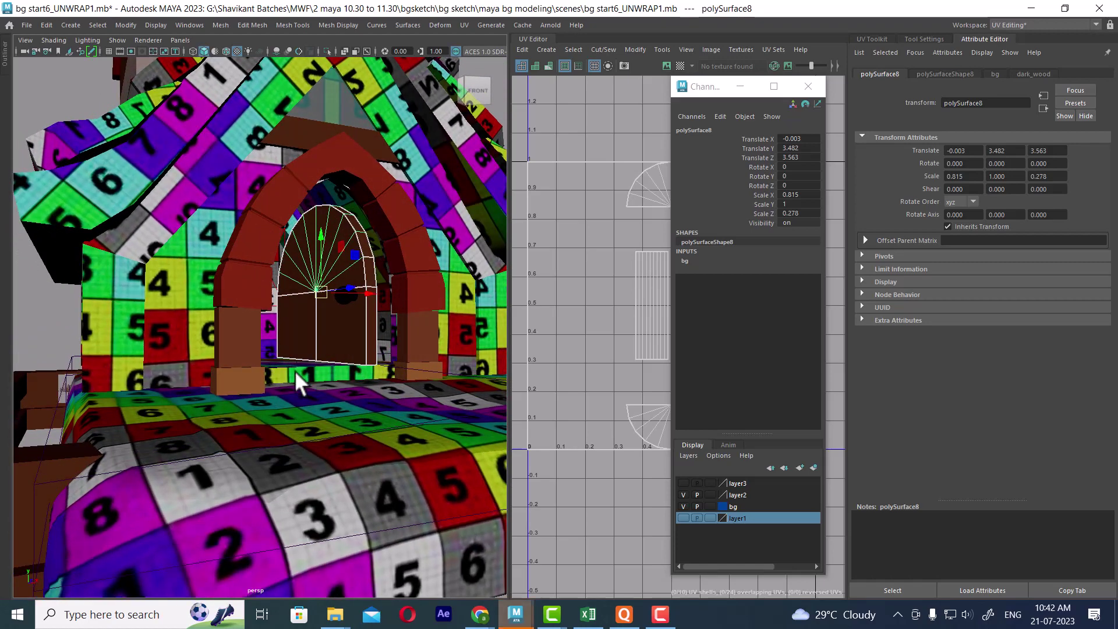
mouse_move(332, 349)
left_mouse_down("alt")
mouse_move(386, 354)
mouse_move(392, 379)
mouse_move(312, 330)
mouse_move(332, 369)
left_mouse_up("alt")
right_click_drag(295, 327, 307, 361, "alt")
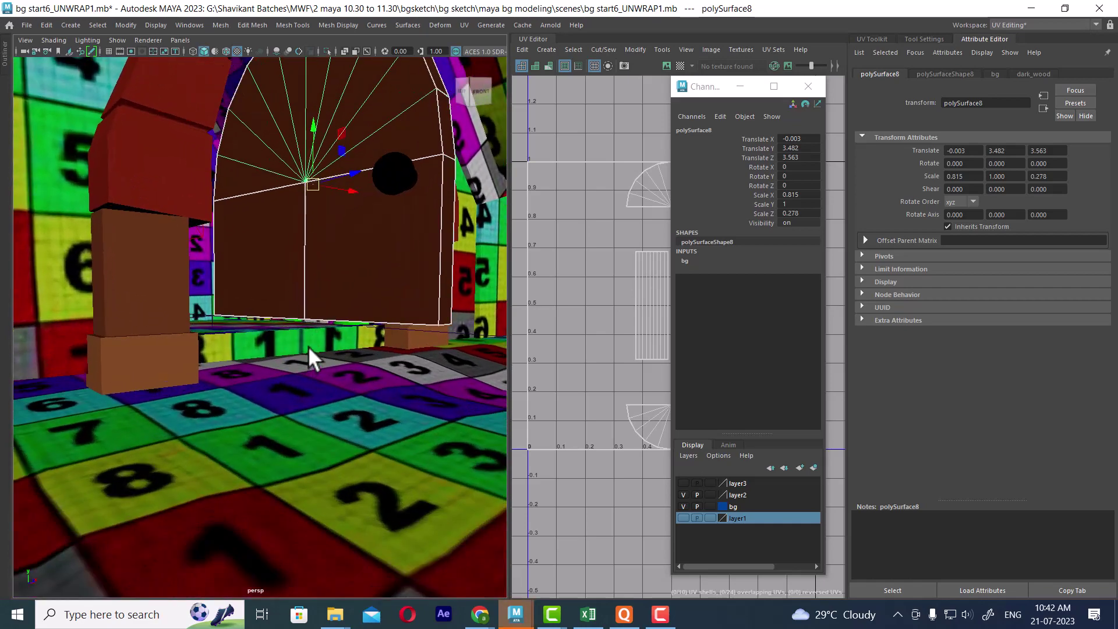
left_click_drag(281, 348, 286, 362, "alt")
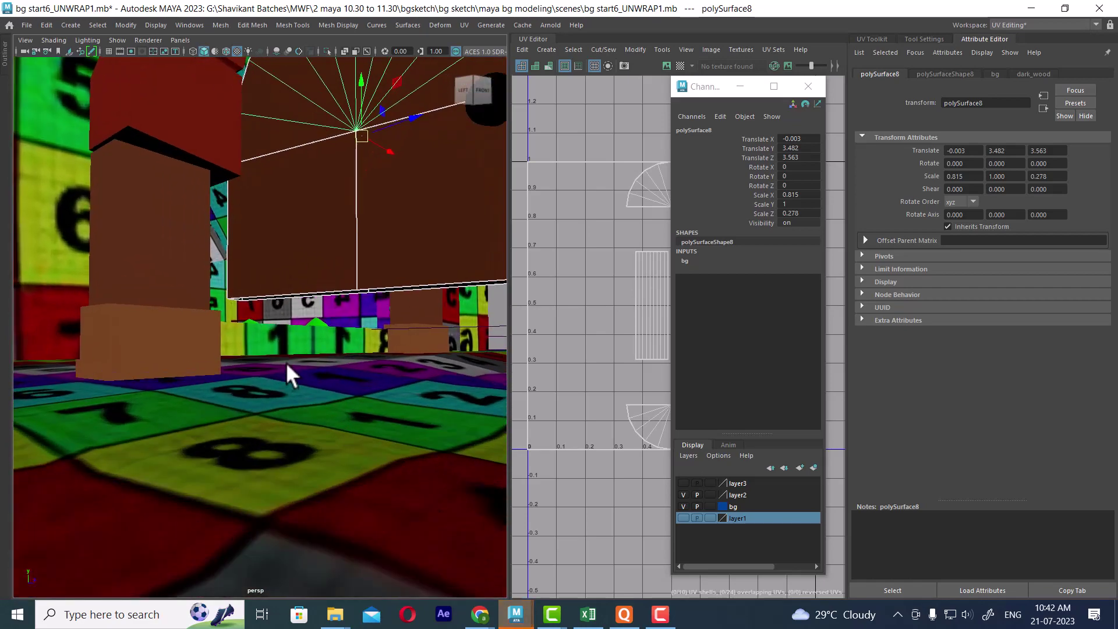
key("d")
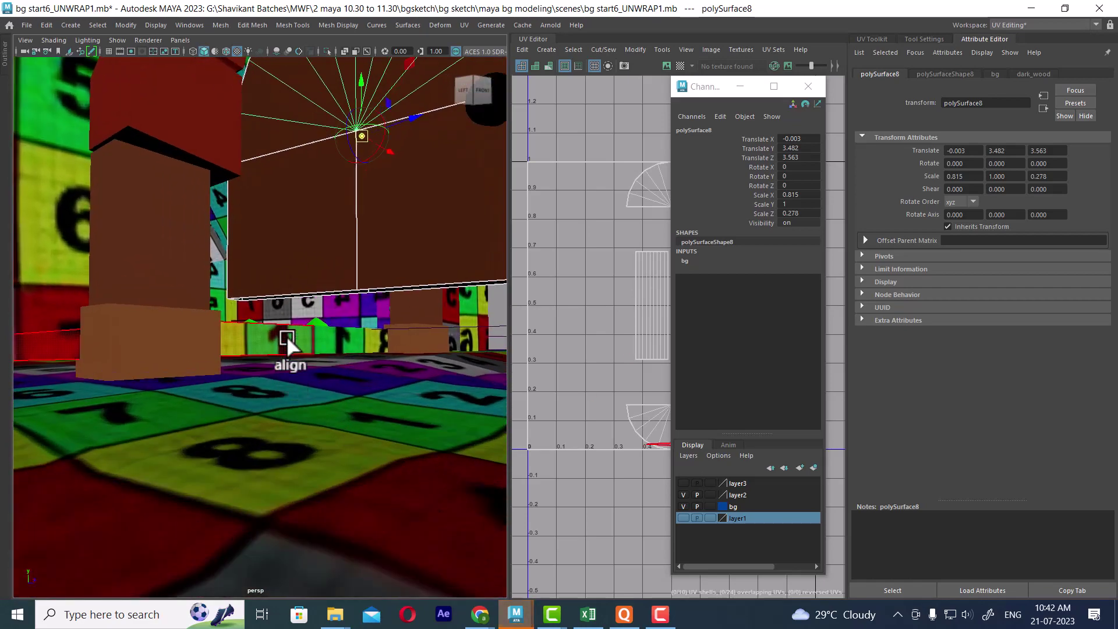
key("v")
middle_click_drag(227, 297, 221, 298)
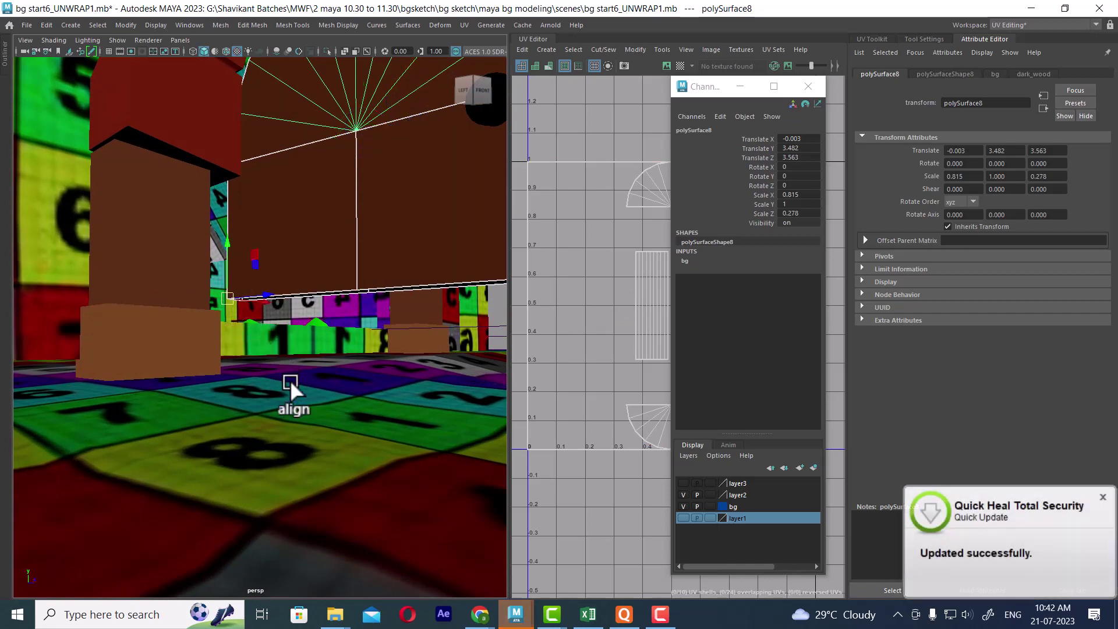
right_click_drag(290, 379, 310, 323, "alt")
left_click_drag(310, 324, 295, 348, "alt")
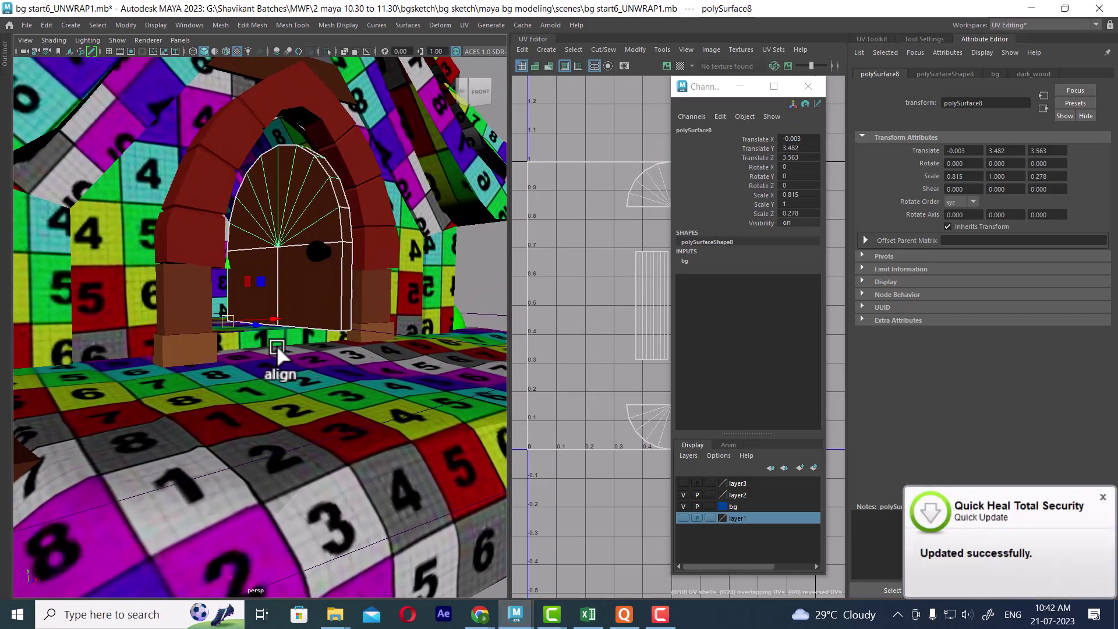
- Select the parent group of the door and knob and set its Rotate Y to 0
key("e")
left_click_drag(233, 319, 288, 327)
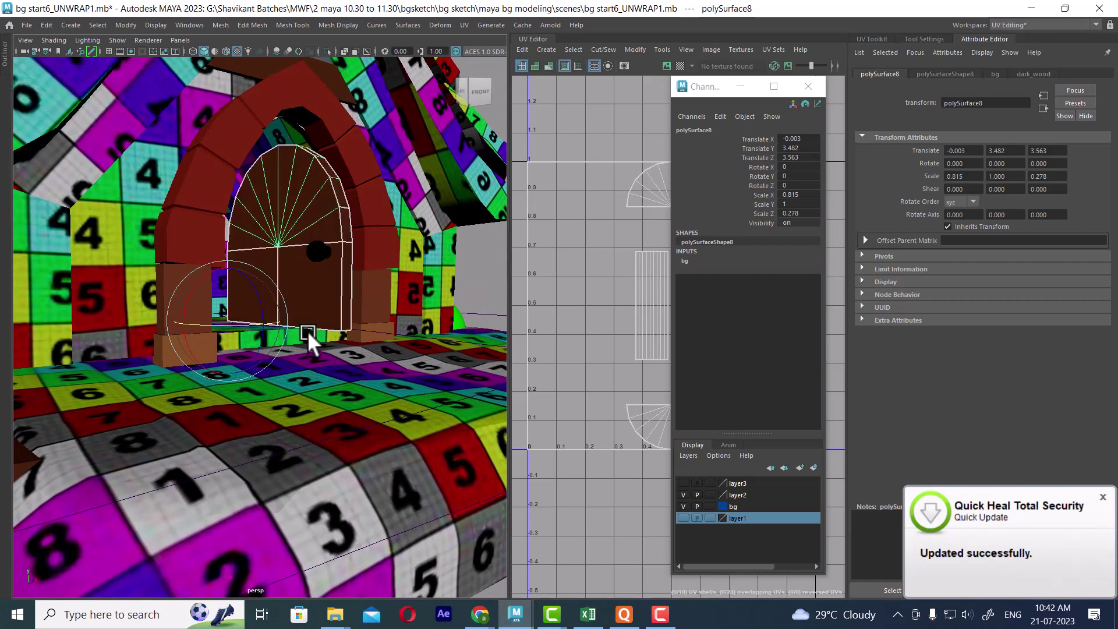
key("Up")
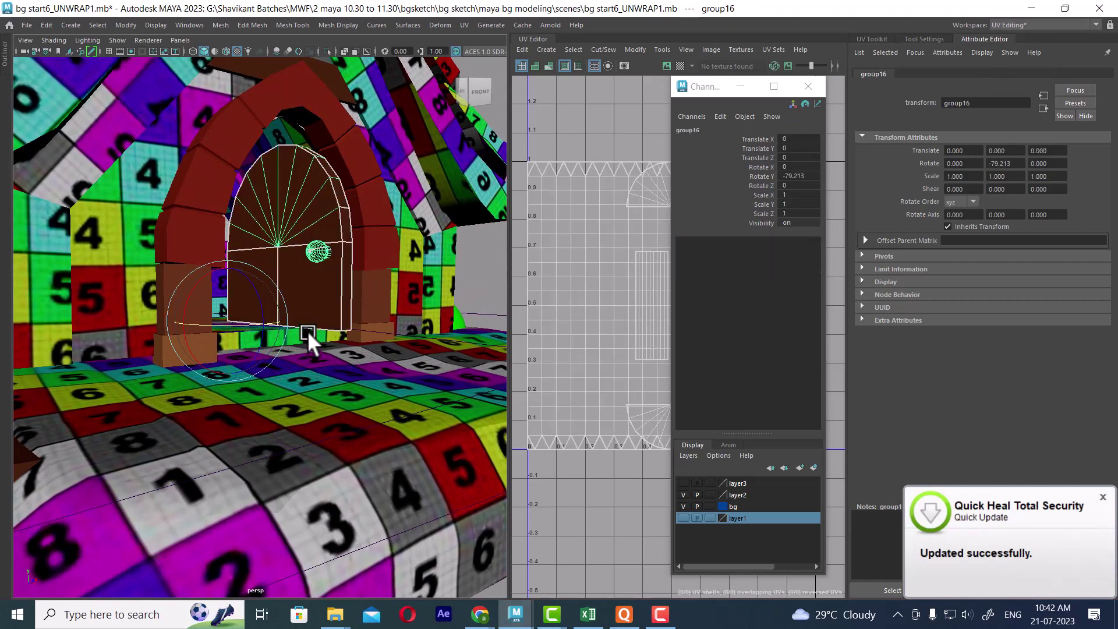
left_click(812, 175)
type("0")
key("Return")
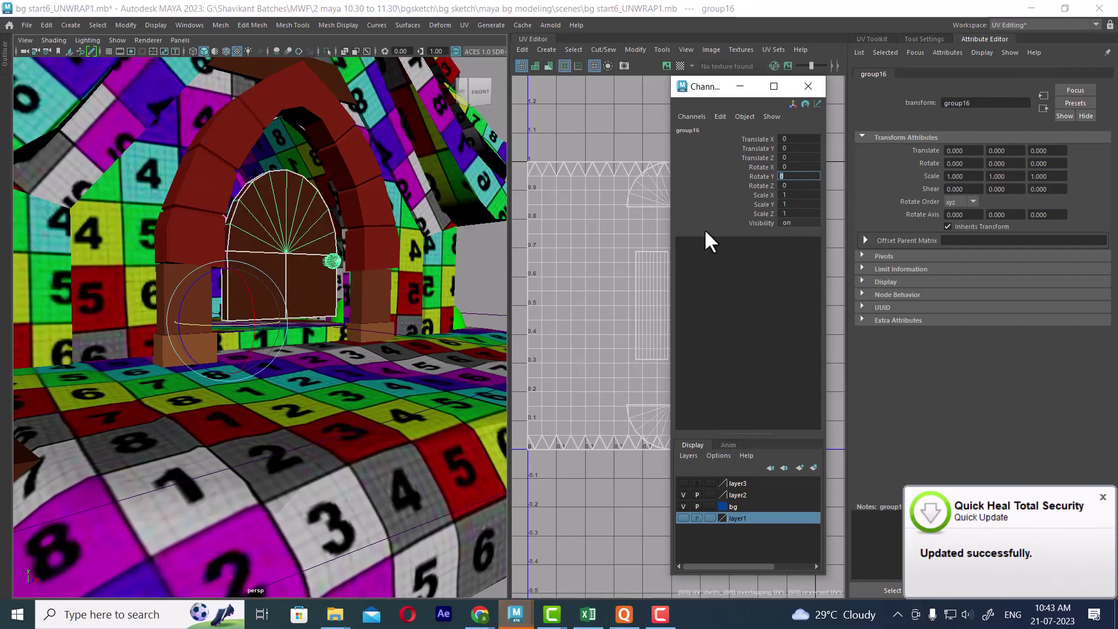
- Select the entrance's arch bricks together with its two pillars and hide all unselected objects
mouse_move(305, 418)
left_mouse_down("alt")
mouse_move(260, 377)
mouse_move(295, 331)
mouse_move(333, 371)
mouse_move(340, 320)
mouse_move(387, 412)
mouse_move(292, 349)
mouse_move(325, 395)
mouse_move(289, 328)
mouse_move(315, 362)
mouse_move(327, 323)
left_mouse_up("alt")
left_click(326, 323)
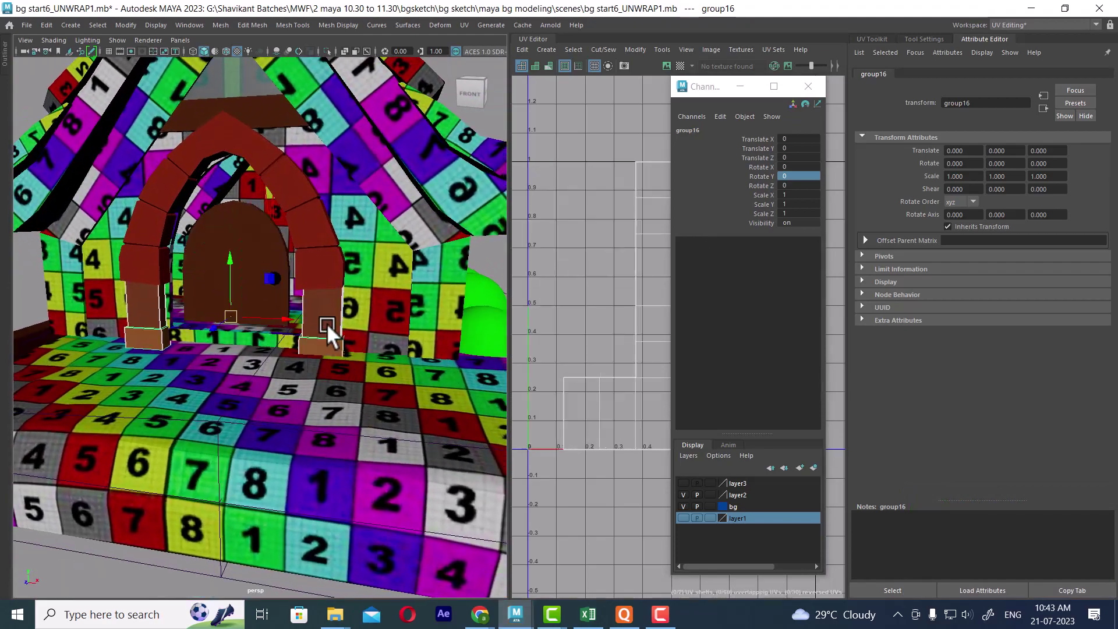
right_click_drag(327, 323, 378, 330, "alt")
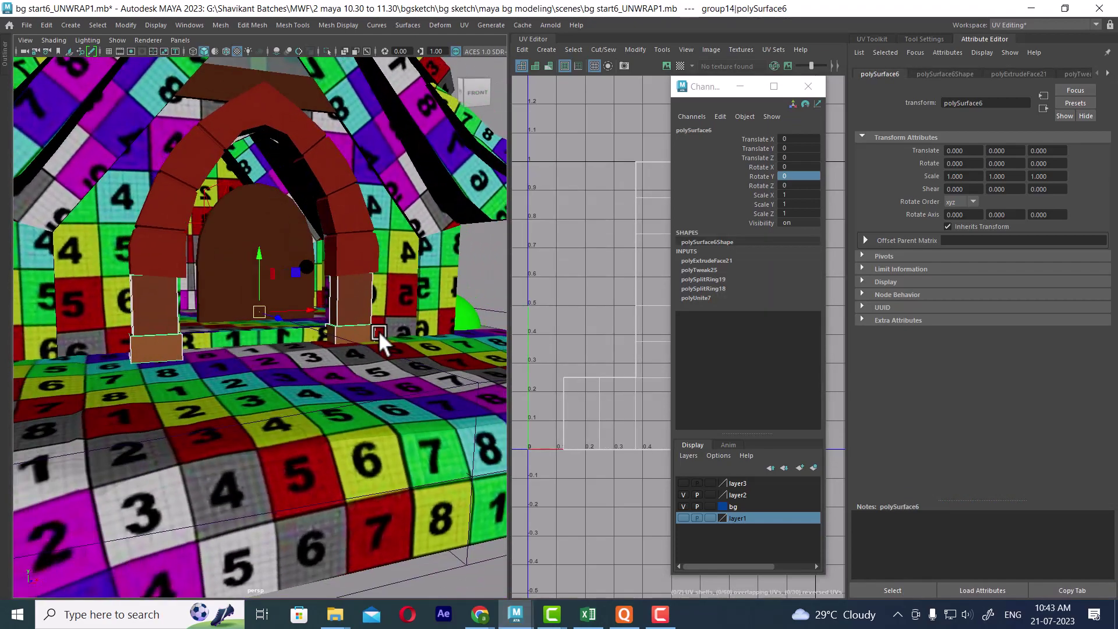
left_click(162, 239)
left_click_drag(162, 239, 280, 215, "alt")
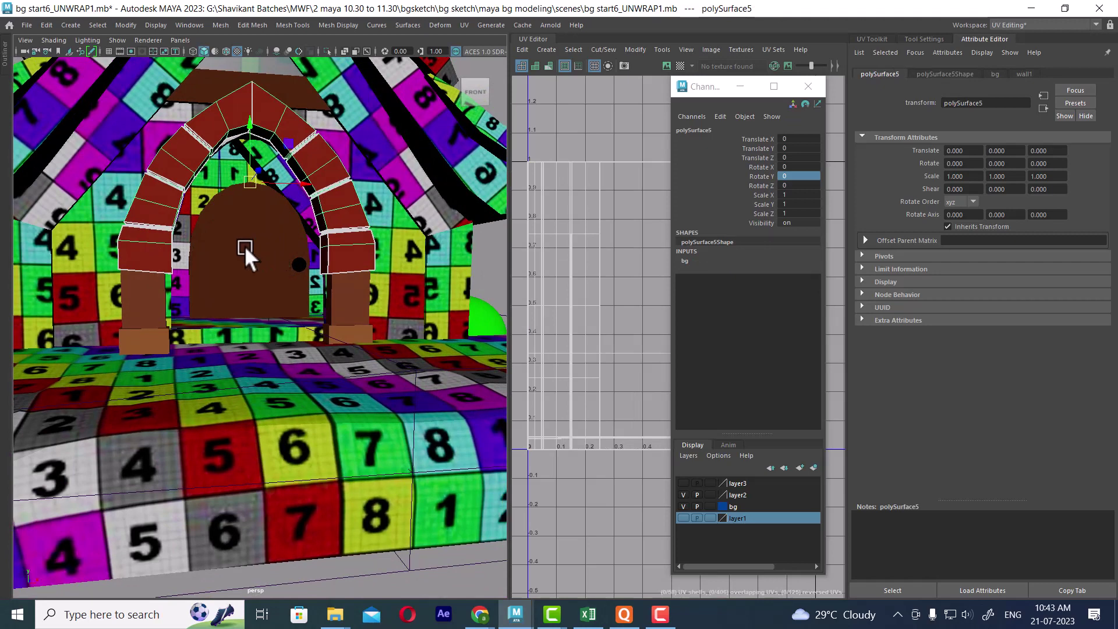
left_click(151, 334)
key("alt+h")
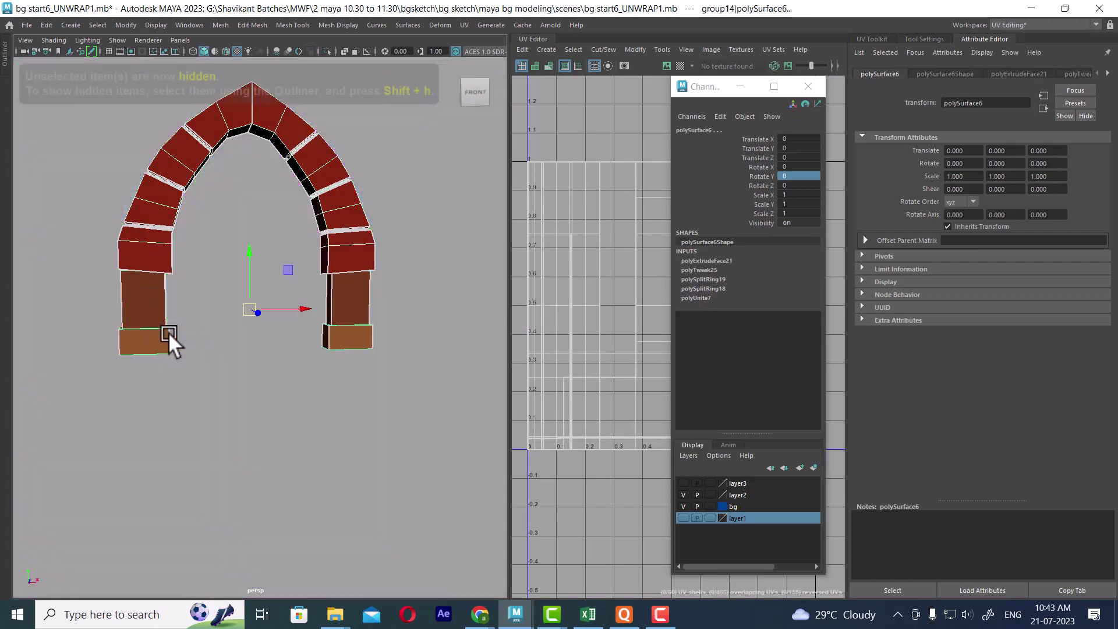
- Select only the arch's brick mesh and close the floating Channel Box window
left_click(262, 396)
middle_click_drag(301, 192, 308, 337, "alt")
left_click(298, 296)
mouse_move(278, 291)
left_mouse_down("alt")
mouse_move(271, 382)
mouse_move(258, 329)
mouse_move(274, 274)
left_mouse_up("alt")
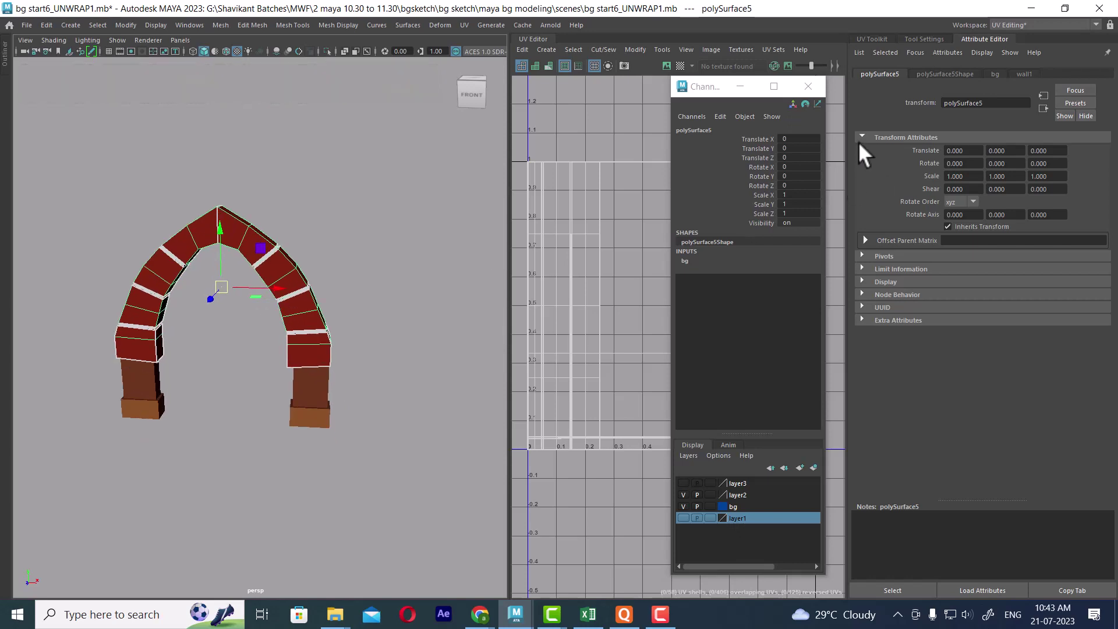
left_click(809, 87)
- Delete all faces of the brick arch's right half, from the apex down to the pillar
middle_click_drag(270, 291, 274, 271, "alt")
right_click_drag(273, 271, 339, 227, "alt")
left_click(402, 205)
left_click(281, 230)
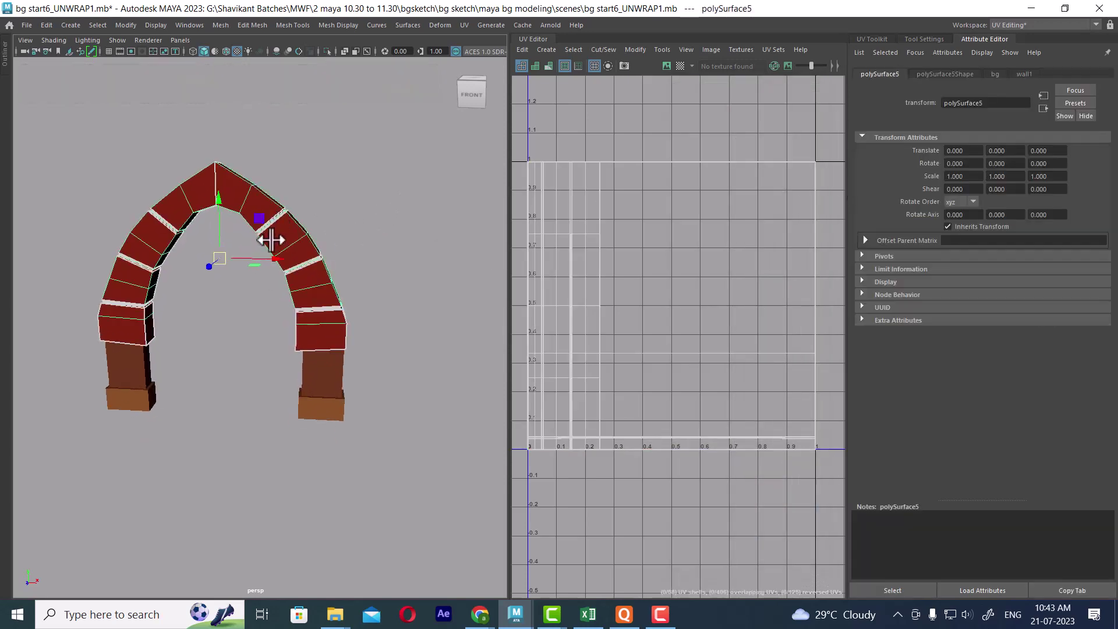
left_click_drag(261, 211, 263, 192, "alt")
right_click_drag(305, 151, 304, 189)
left_click_drag(418, 128, 229, 585)
key("Delete")
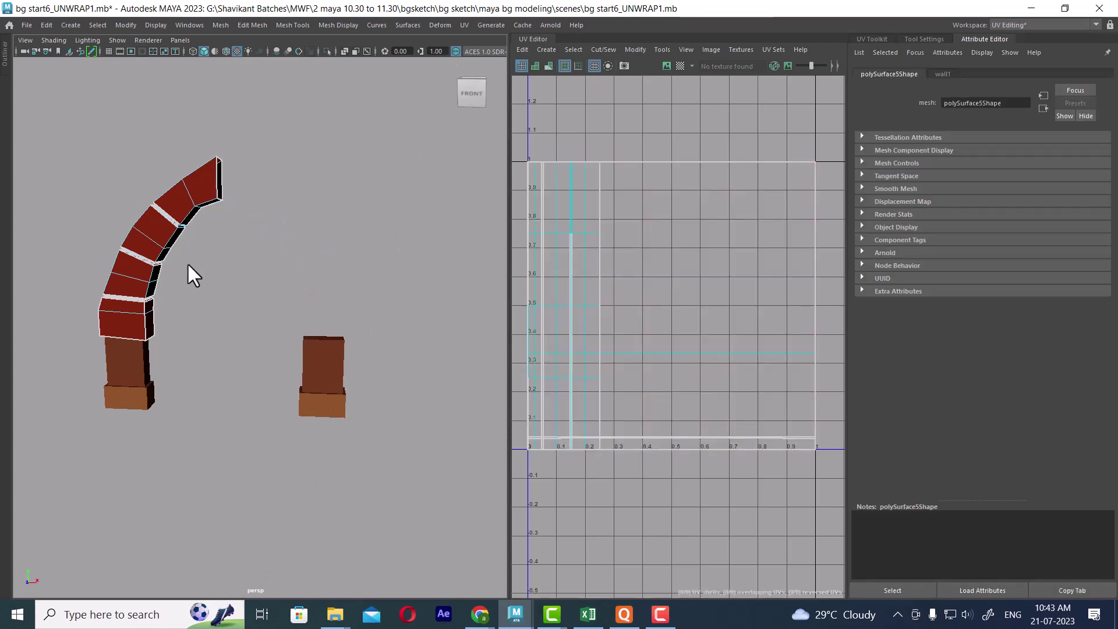
right_click_drag(175, 200, 343, 123)
left_click(315, 146)
- Fill the open hole on the underside of the lowest brick, where the half arch meets its pillar
left_click(209, 194)
middle_click_drag(177, 222, 215, 264, "alt")
right_click_drag(216, 264, 200, 337, "alt")
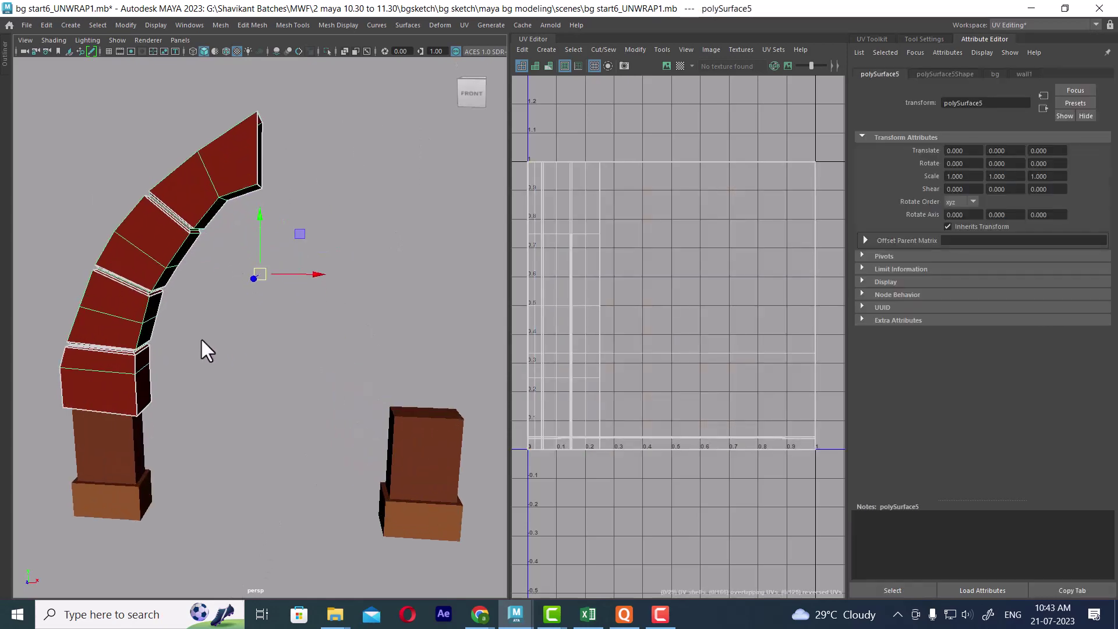
left_click_drag(202, 341, 215, 230, "alt")
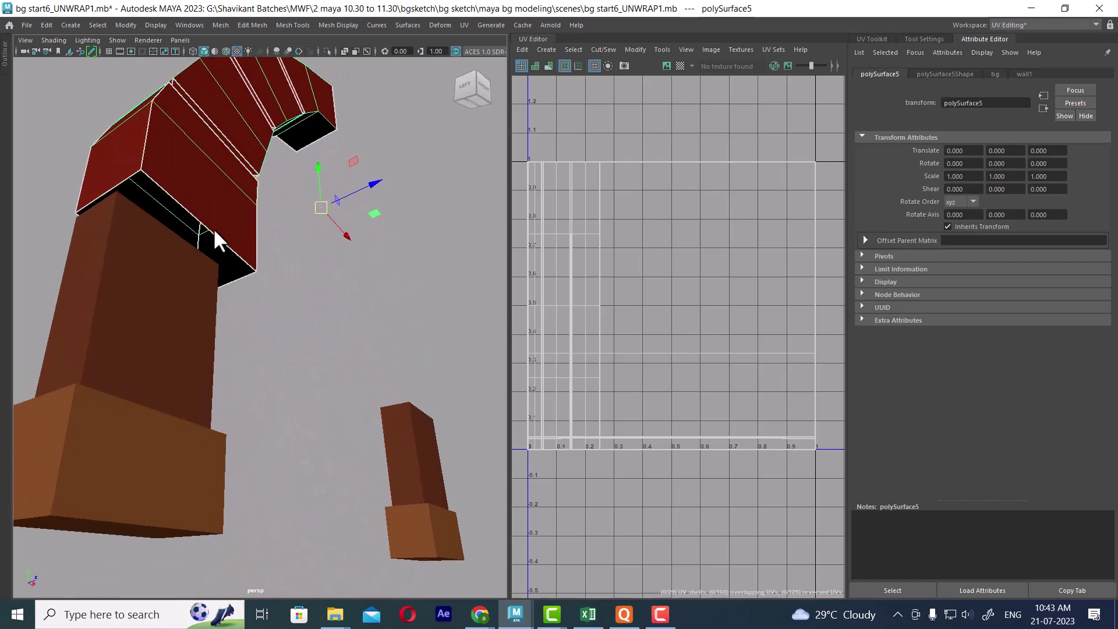
right_click_drag(214, 231, 208, 201)
left_click(196, 211)
right_click_drag(333, 199, 329, 353, "shift")
right_click_drag(210, 171, 314, 111)
left_click_drag(297, 280, 272, 345, "alt")
left_click(296, 389)
key("ctrl+z")
scroll(272, 345, "down", 3)
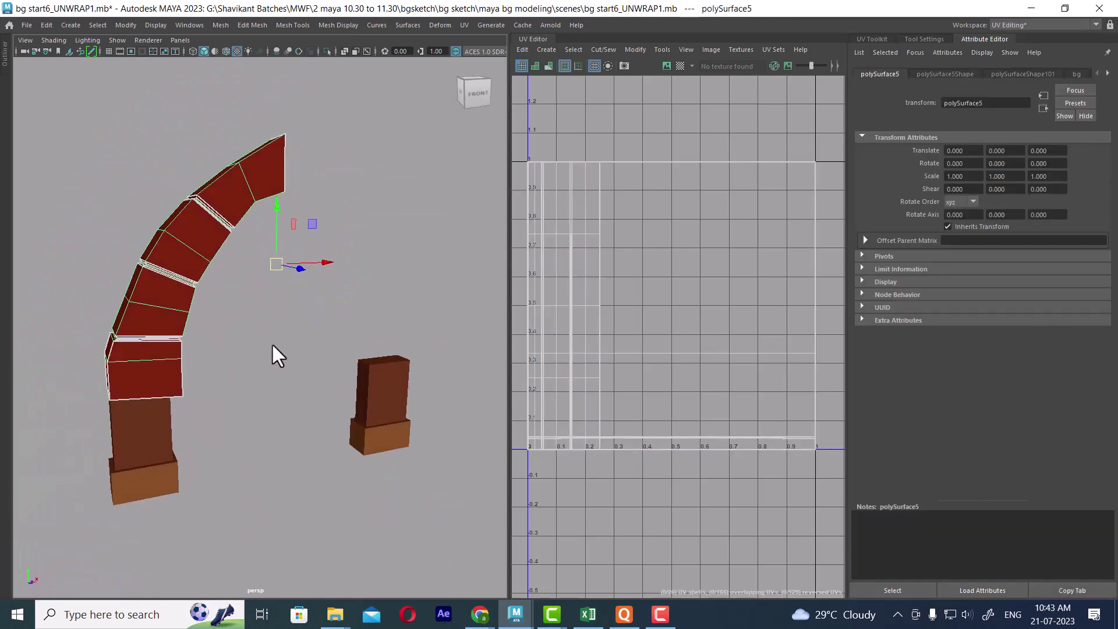
- Apply a cylindrical UV projection to the half arch and widen its horizontal sweep to 360
left_click(461, 25)
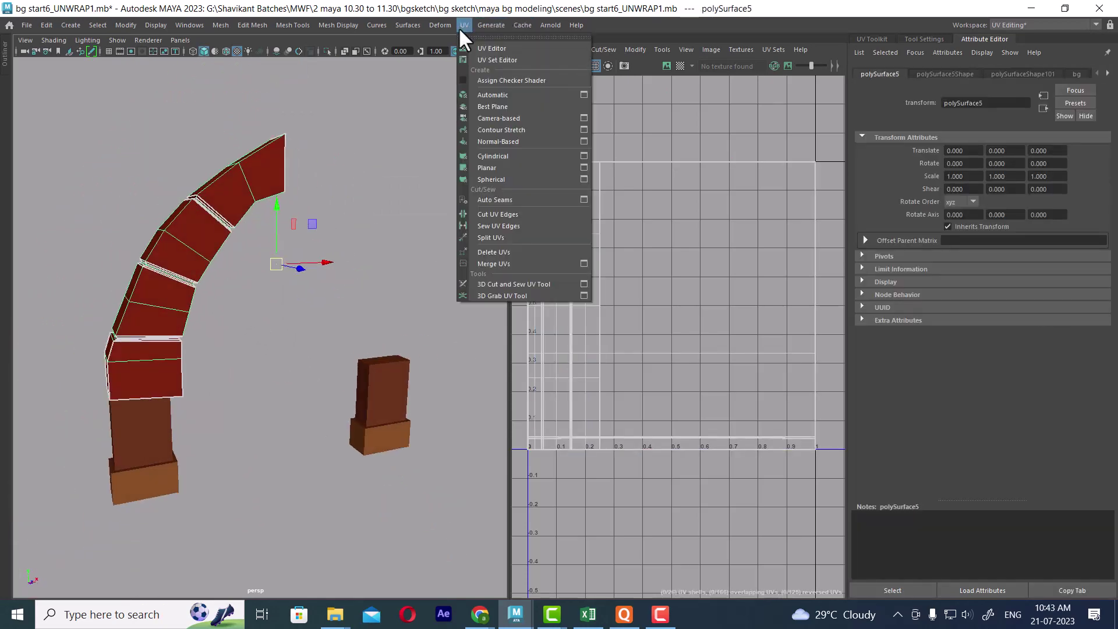
left_click(509, 156)
scroll(749, 410, "down", 4)
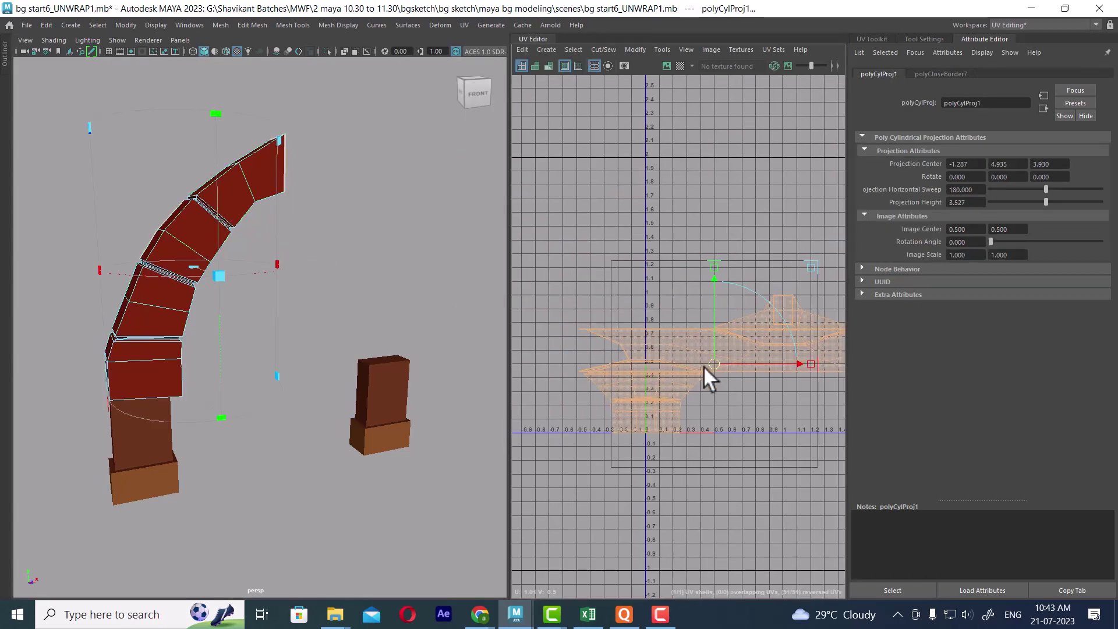
left_click_drag(277, 267, 99, 170)
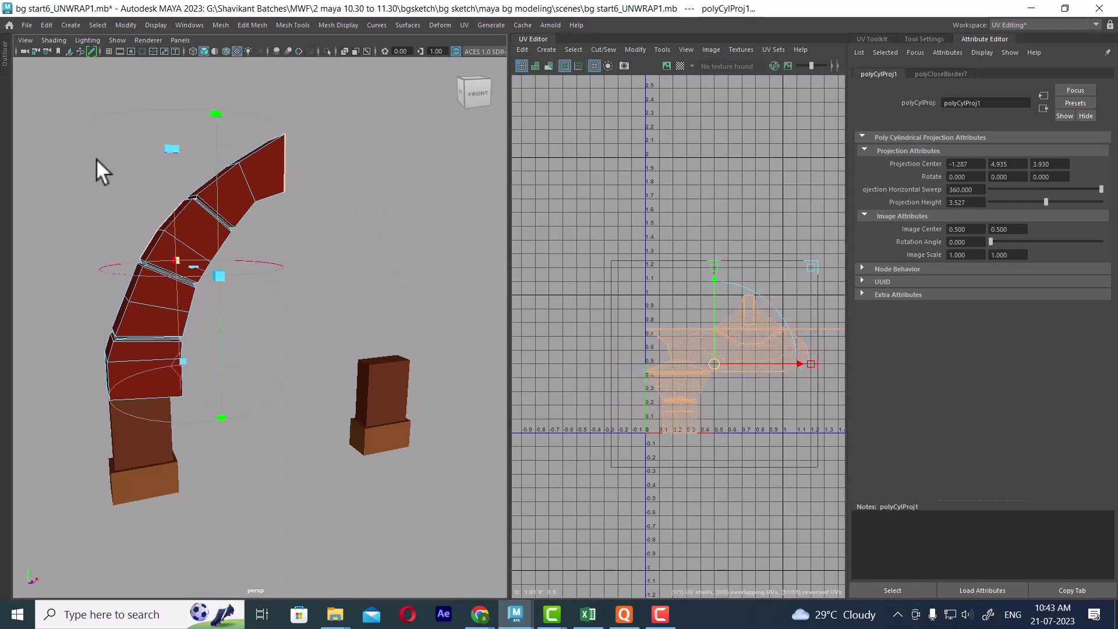
left_click(390, 141)
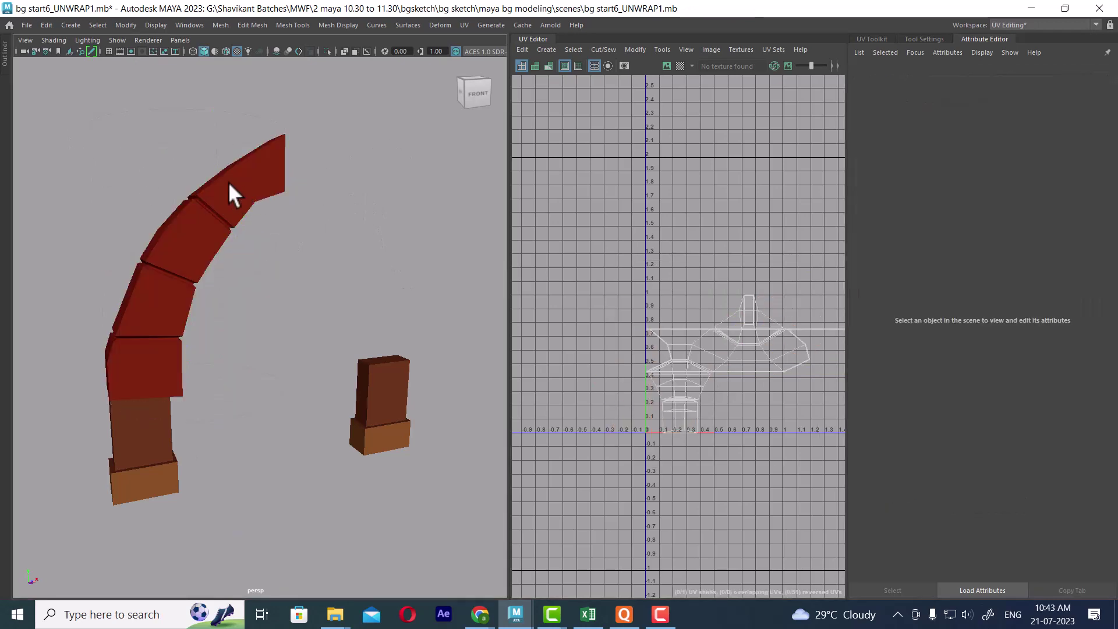
- Apply an automatic UV projection to the half arch
left_click(229, 182)
left_click(460, 26)
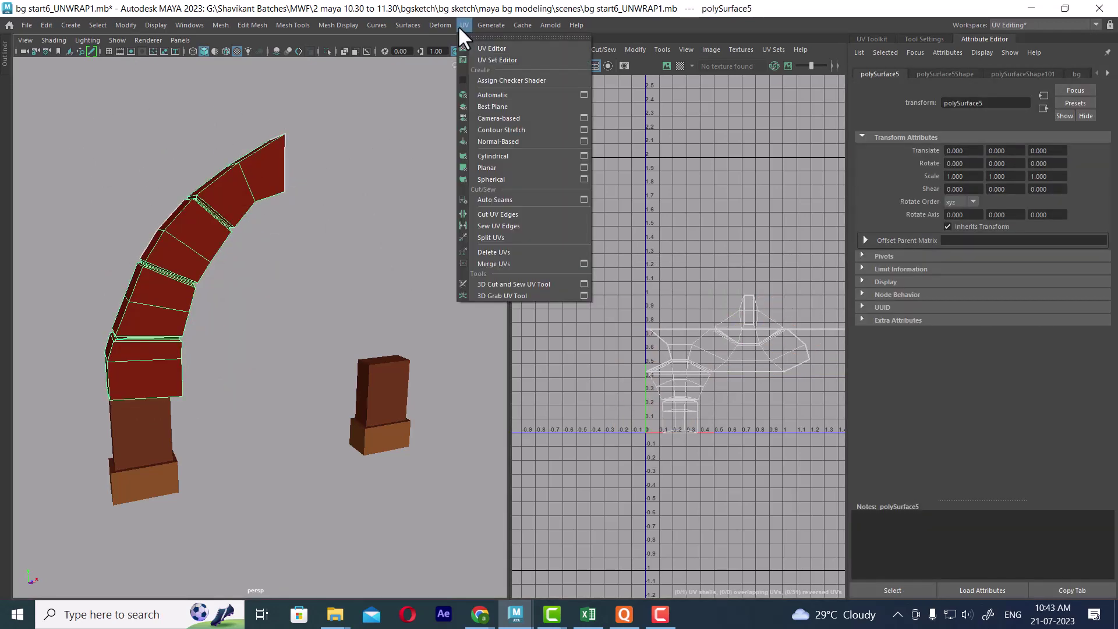
left_click(521, 95)
right_click_drag(240, 192, 326, 169)
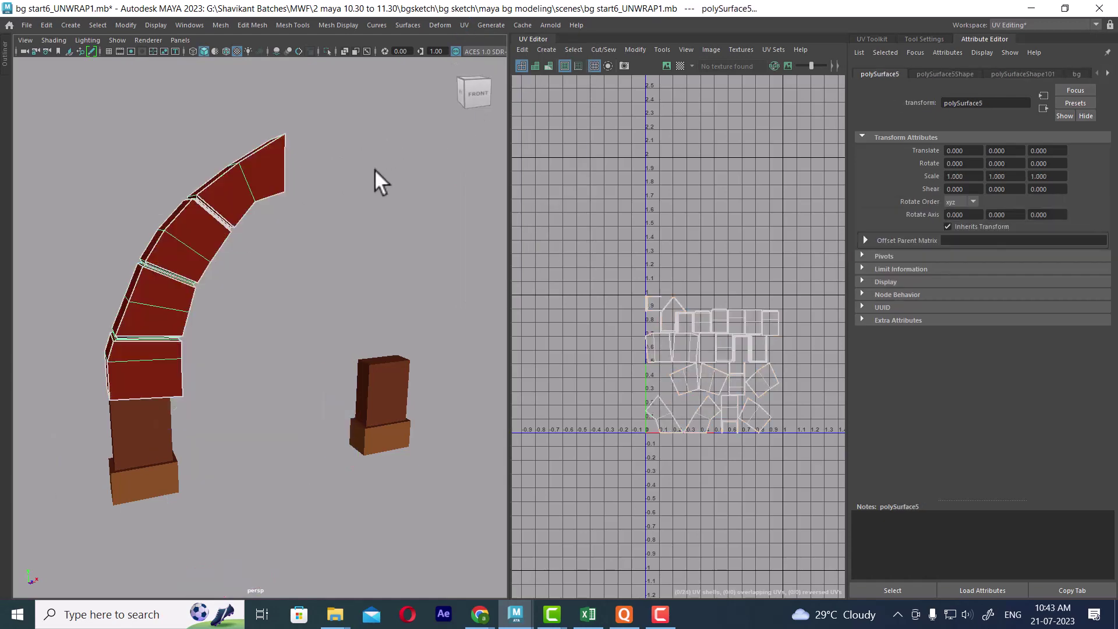
left_click(375, 169)
- Cut the half arch's UVs along its lengthwise corner edge loop and the edge loops around its two ends
left_click(177, 276)
left_click_drag(179, 280, 331, 327, "alt")
middle_click_drag(331, 327, 210, 312, "alt")
right_click_drag(210, 311, 227, 328, "alt")
left_click_drag(228, 328, 340, 291, "alt")
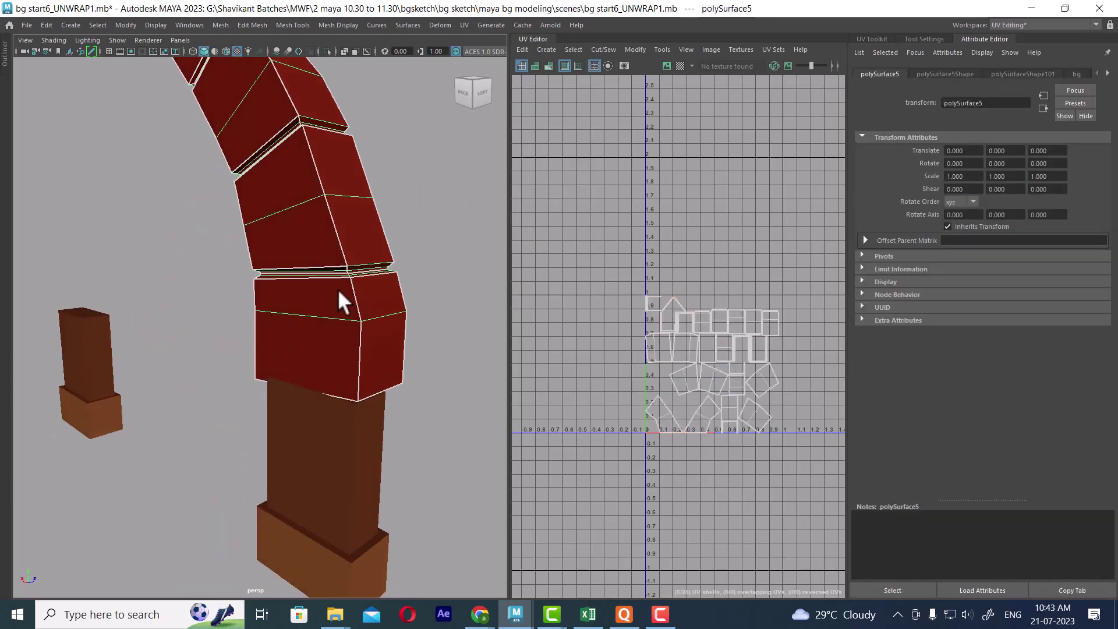
right_click_drag(332, 136, 331, 105)
double_click(361, 352)
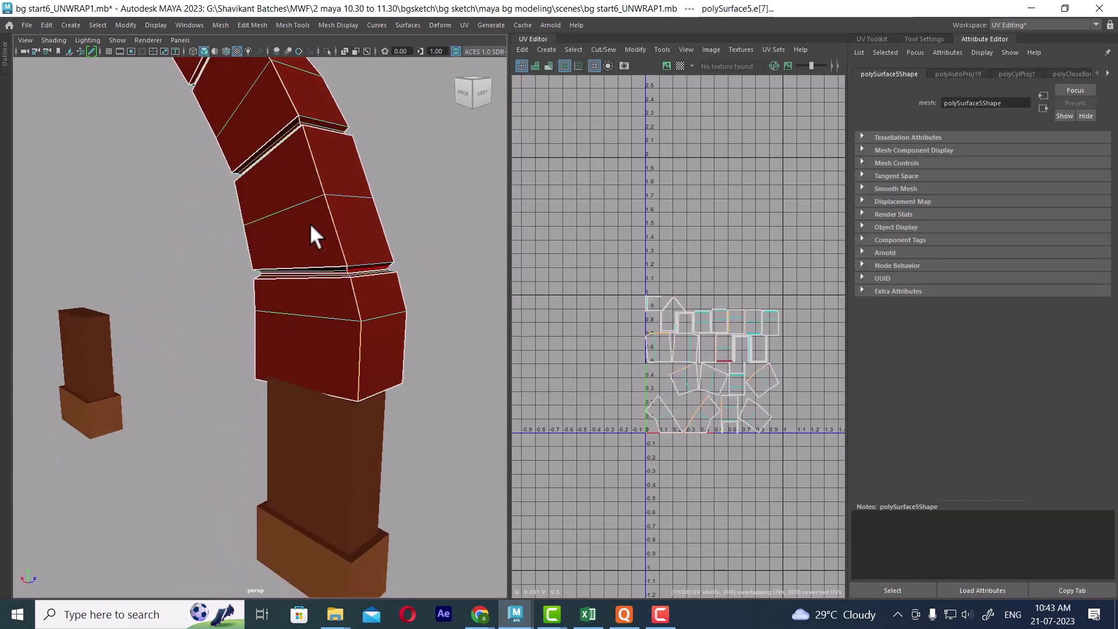
left_click_drag(310, 222, 283, 238, "alt")
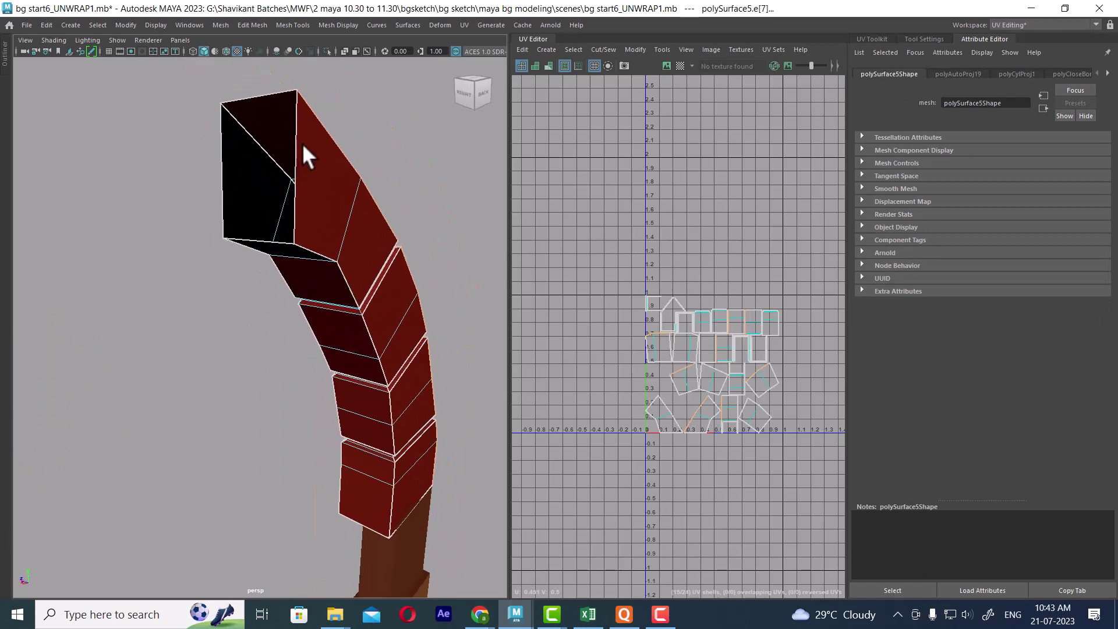
double_click(295, 156, "shift")
mouse_move(367, 342)
left_mouse_down("alt")
mouse_move(228, 178)
mouse_move(256, 307)
mouse_move(217, 320)
mouse_move(320, 292)
mouse_move(267, 307)
mouse_move(316, 296)
mouse_move(312, 338)
mouse_move(380, 337)
left_mouse_up("alt")
double_click(246, 285, "shift")
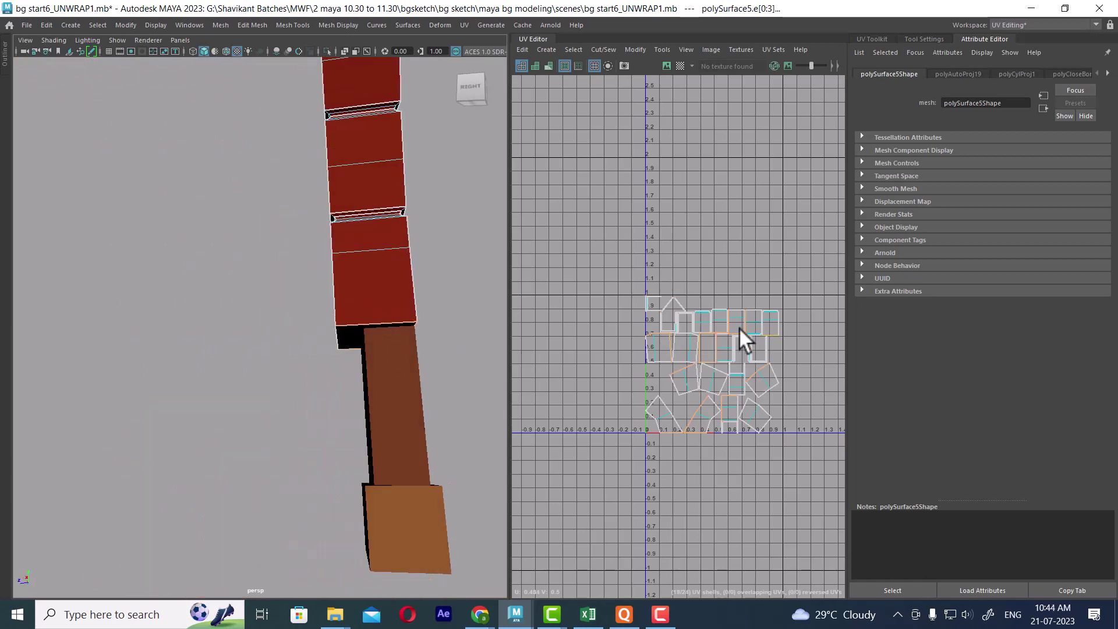
scroll(739, 327, "down", 2)
right_click_drag(738, 256, 668, 242, "shift")
- Move and sew all remaining UV edges of the half arch, leaving out the seam loops
left_click_drag(785, 255, 557, 539)
right_click_drag(749, 315, 706, 332, "shift")
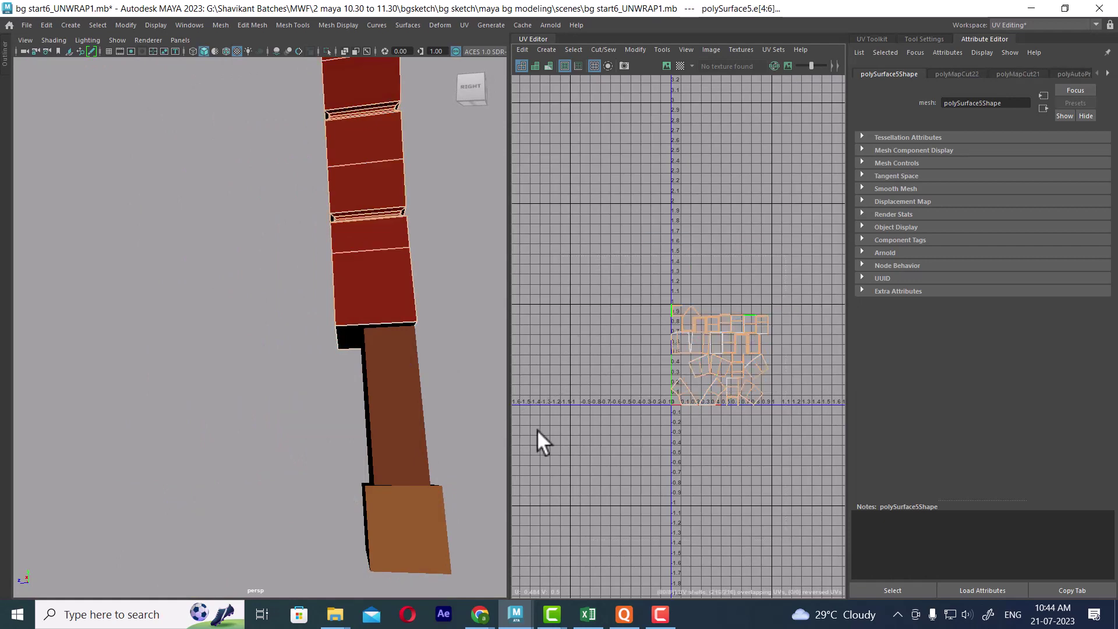
right_click_drag(697, 430, 658, 412, "shift")
left_click(659, 161)
scroll(739, 413, "up", 3)
middle_click_drag(744, 444, 696, 378, "alt")
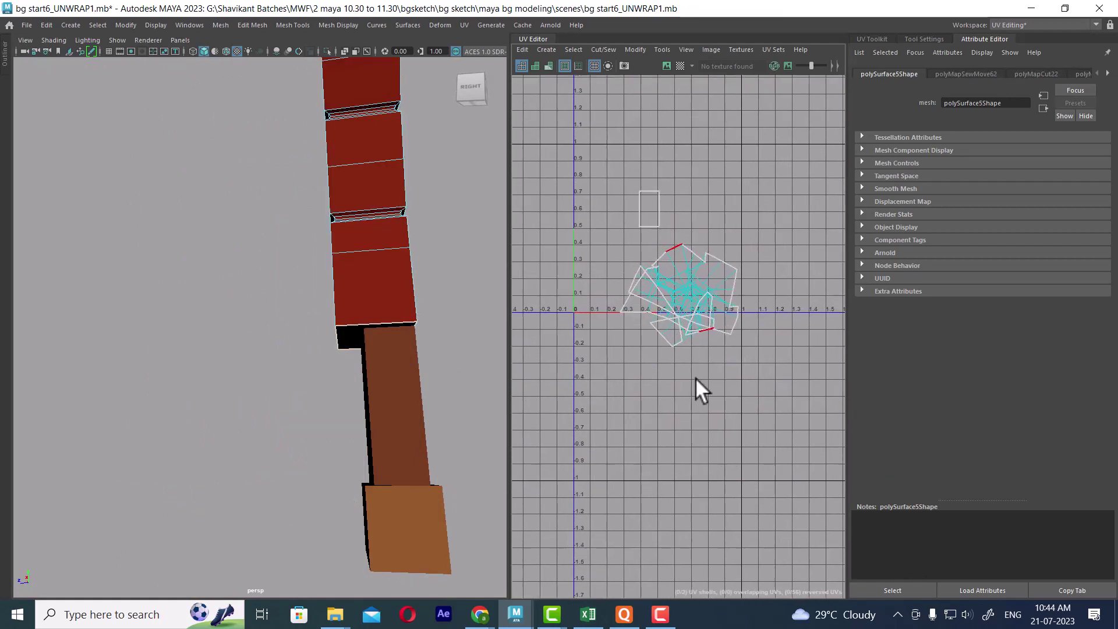
- Unfold all UVs of the half arch and return to object selection
left_click_drag(544, 463, 544, 463)
right_click_drag(686, 282, 507, 281, "shift")
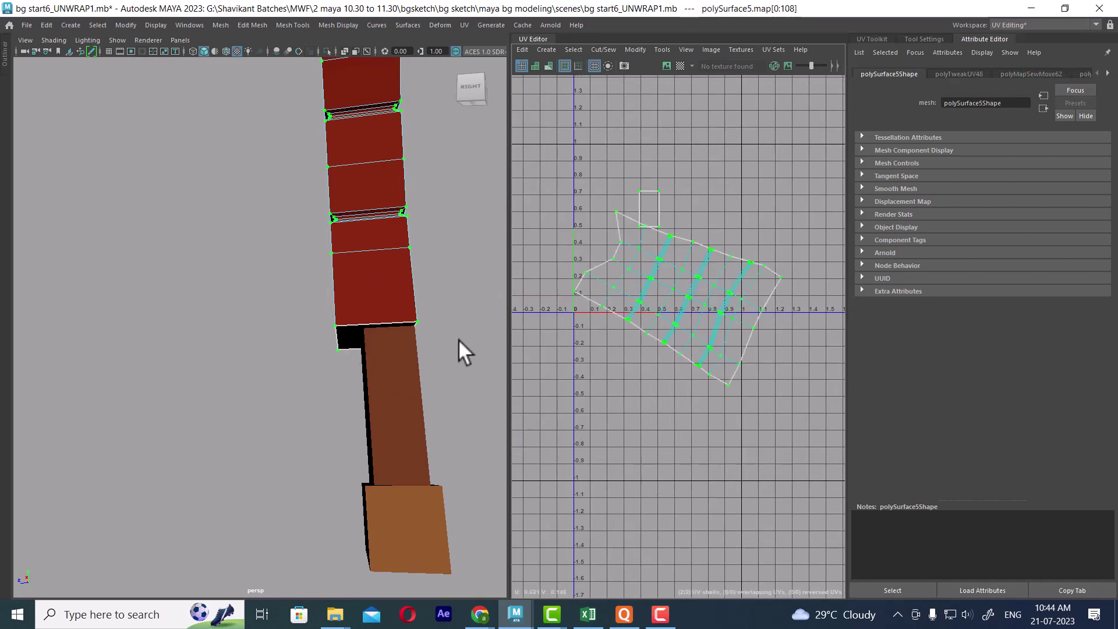
scroll(672, 375, "down", 2)
left_click_drag(387, 289, 288, 391, "alt")
right_click_drag(285, 282, 372, 234)
left_click(373, 234)
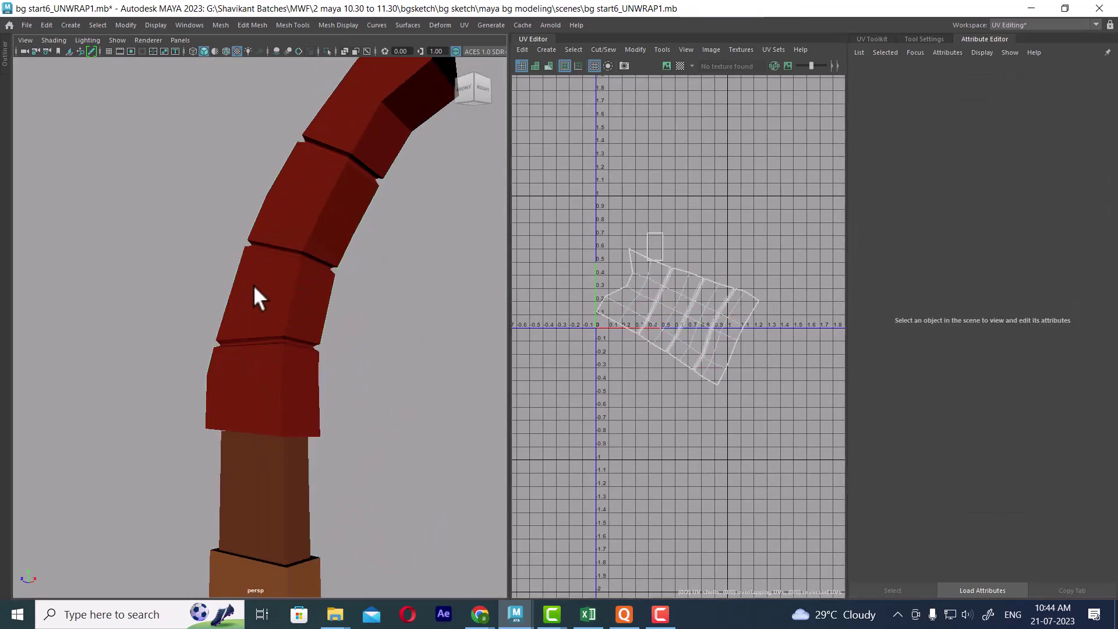
- Select all of the half arch's UVs and lay out the shells within the 0 to 1 UV space
left_click(253, 284)
right_click_drag(696, 294, 751, 293)
left_click_drag(790, 189, 586, 429)
right_click_drag(746, 242, 502, 397, "shift")
scroll(664, 294, "up", 3)
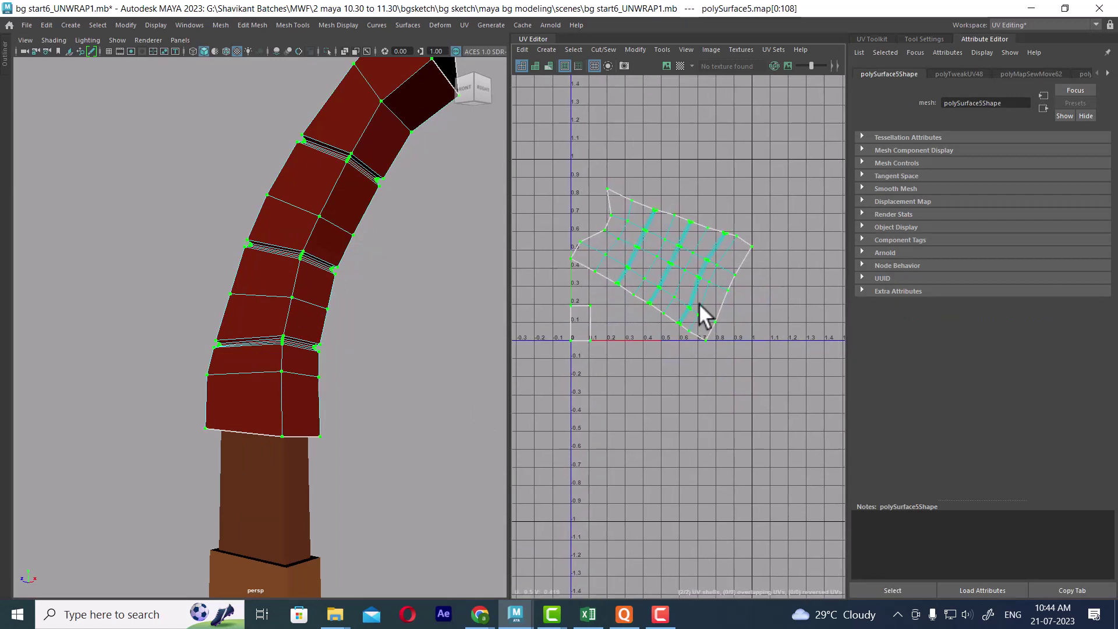
- Rotate the large arch UV shell in shell selection mode until its brick rows lie roughly horizontal
right_click_drag(700, 303, 690, 260)
scroll(691, 260, "up", 4)
double_click(697, 283)
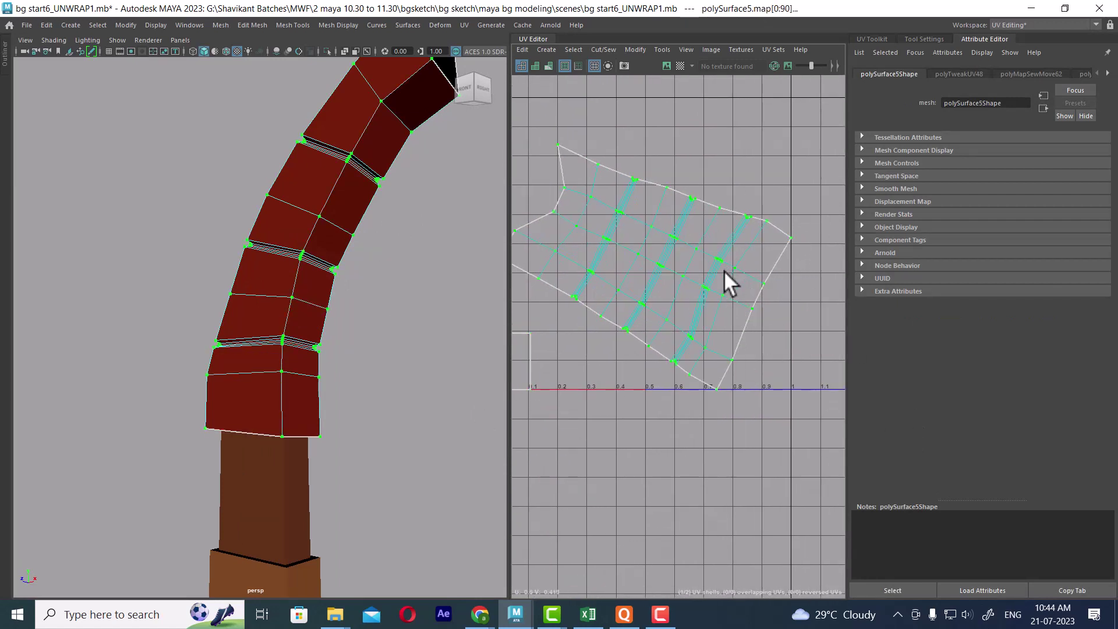
left_click(866, 38)
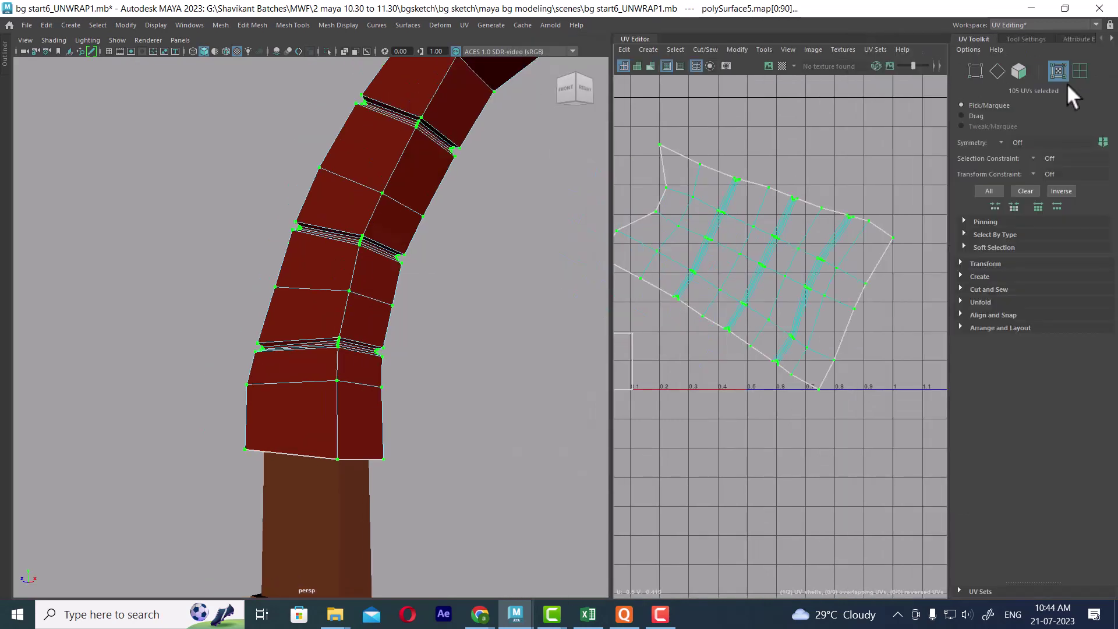
left_click(1080, 71)
key("e")
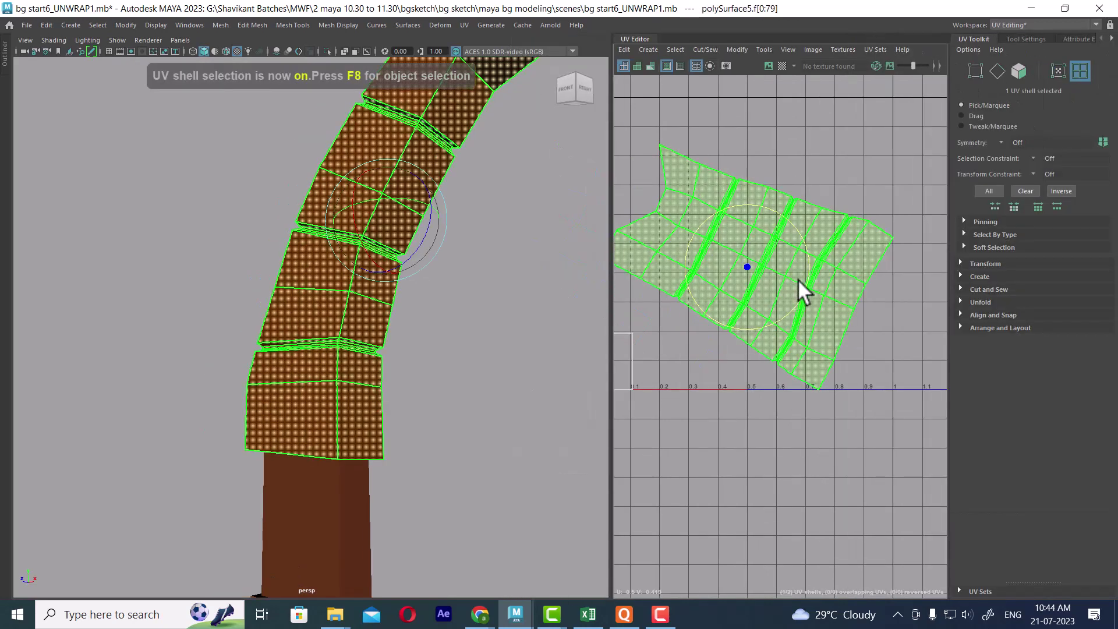
left_click_drag(802, 232, 815, 313)
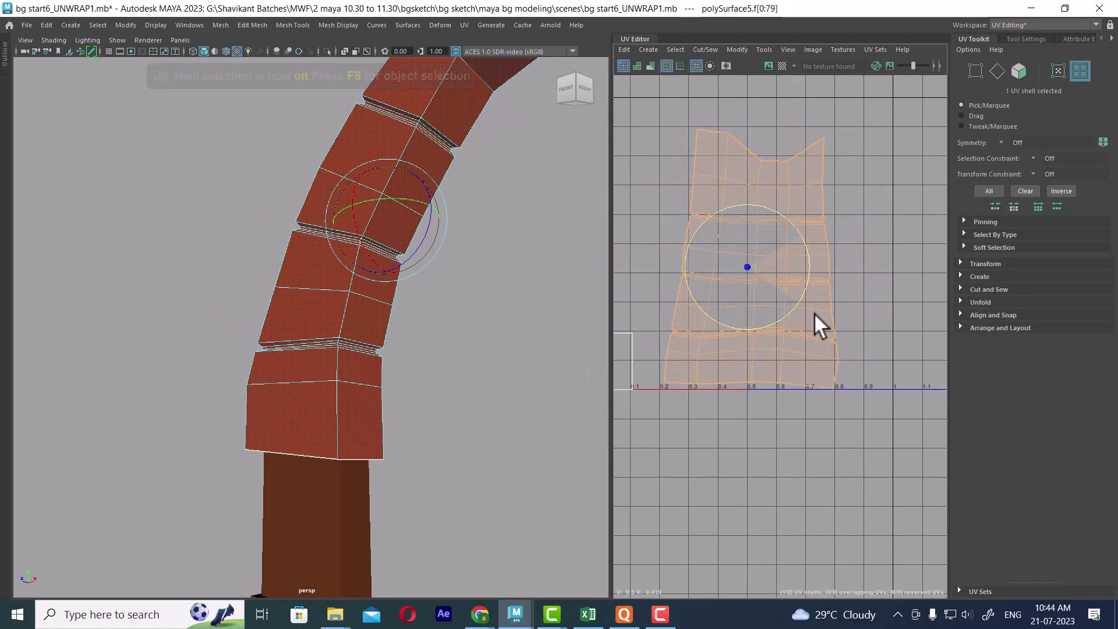
key("w")
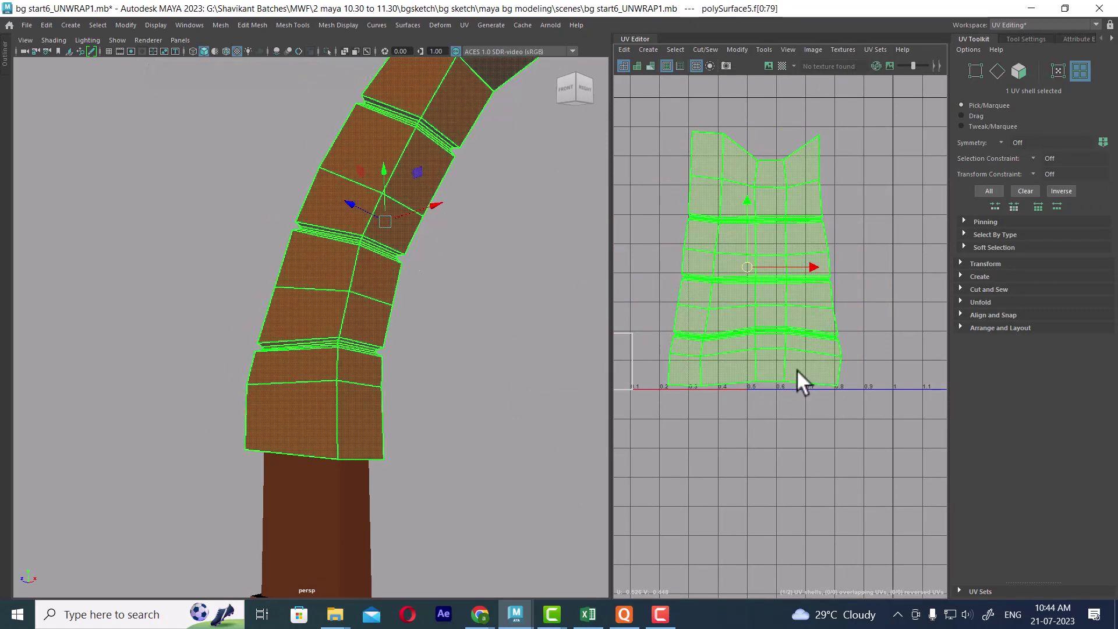
scroll(797, 369, "down", 2)
right_click_drag(784, 443, 855, 317)
left_click(855, 317)
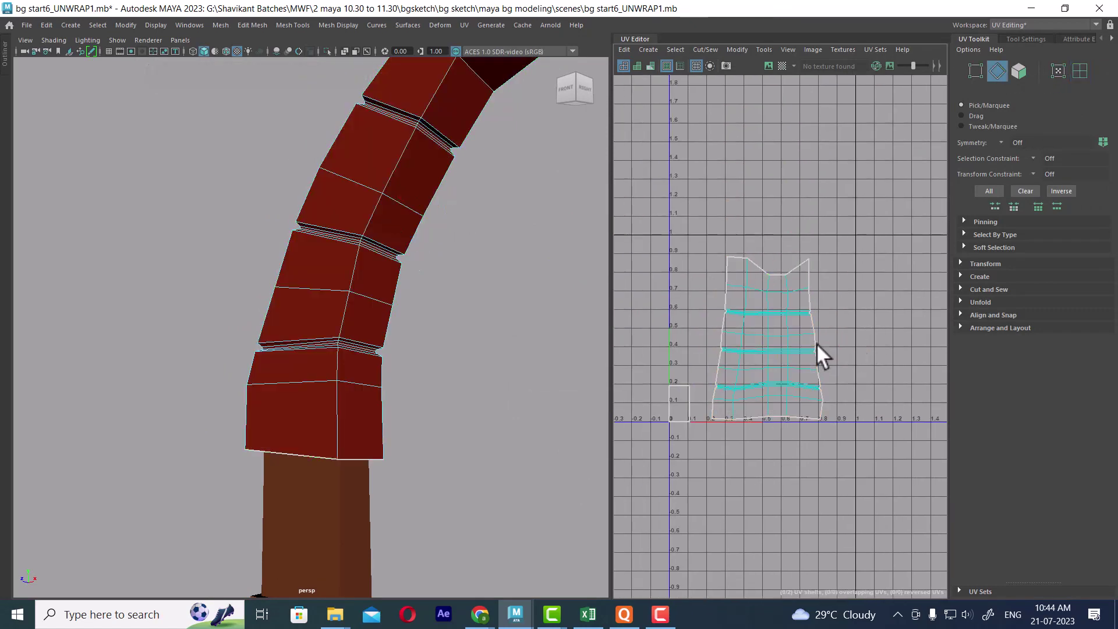
scroll(817, 343, "up", 3)
middle_click_drag(829, 382, 822, 348, "alt")
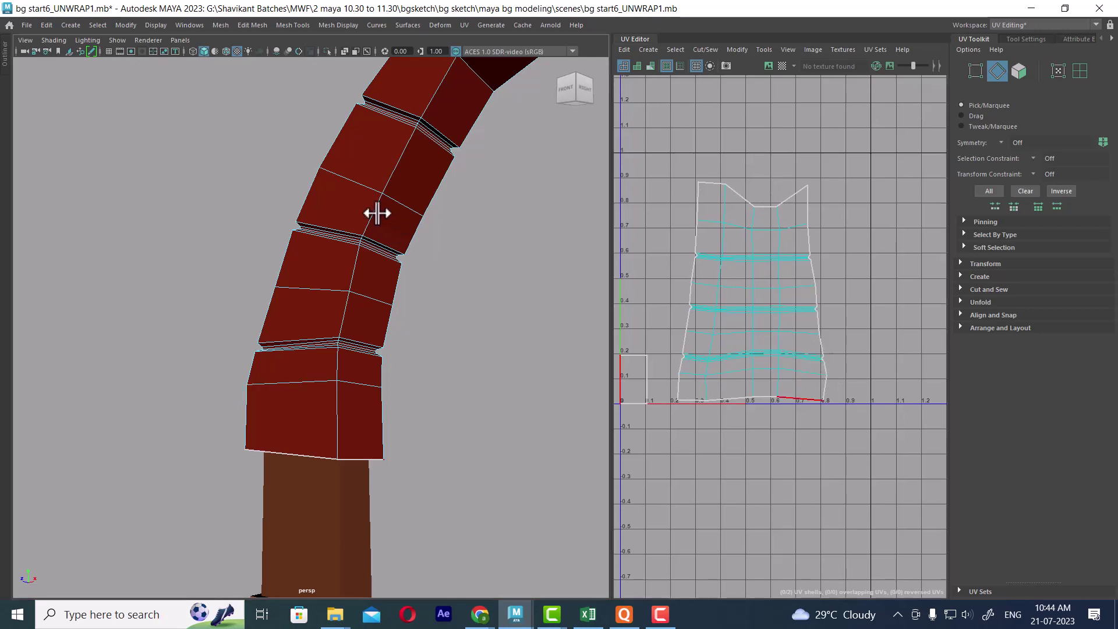
- Assign the numbered multicolour checker material to the half arch and inspect it for distortion on all sides
right_click_drag(374, 214, 487, 194)
right_click_drag(397, 415, 391, 338, "alt")
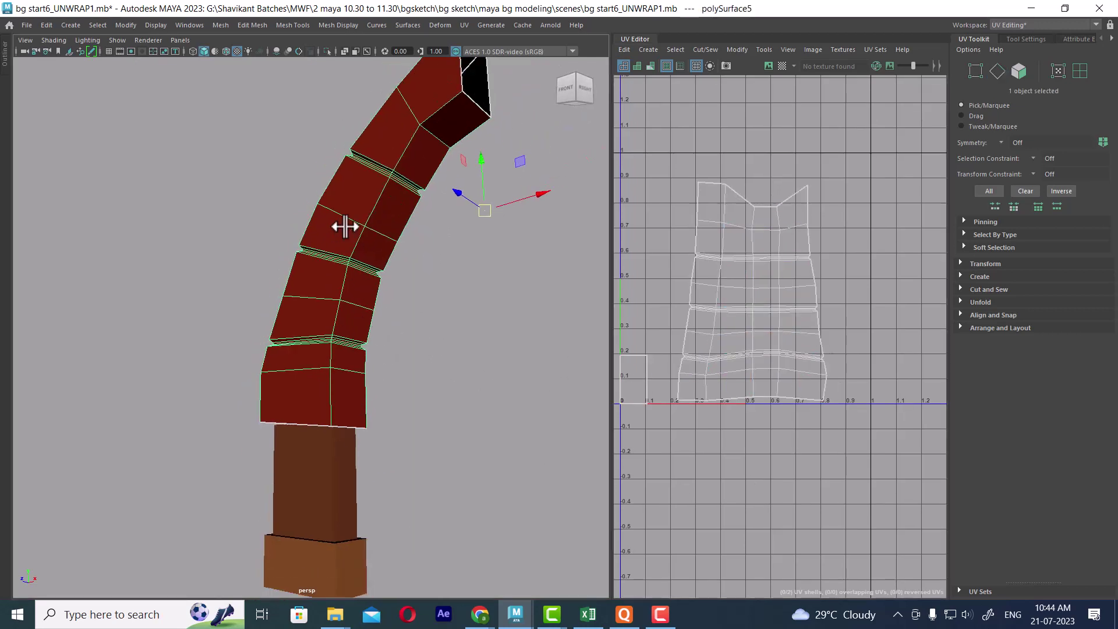
right_click_drag(345, 225, 438, 388)
left_click_drag(445, 389, 463, 401, "alt")
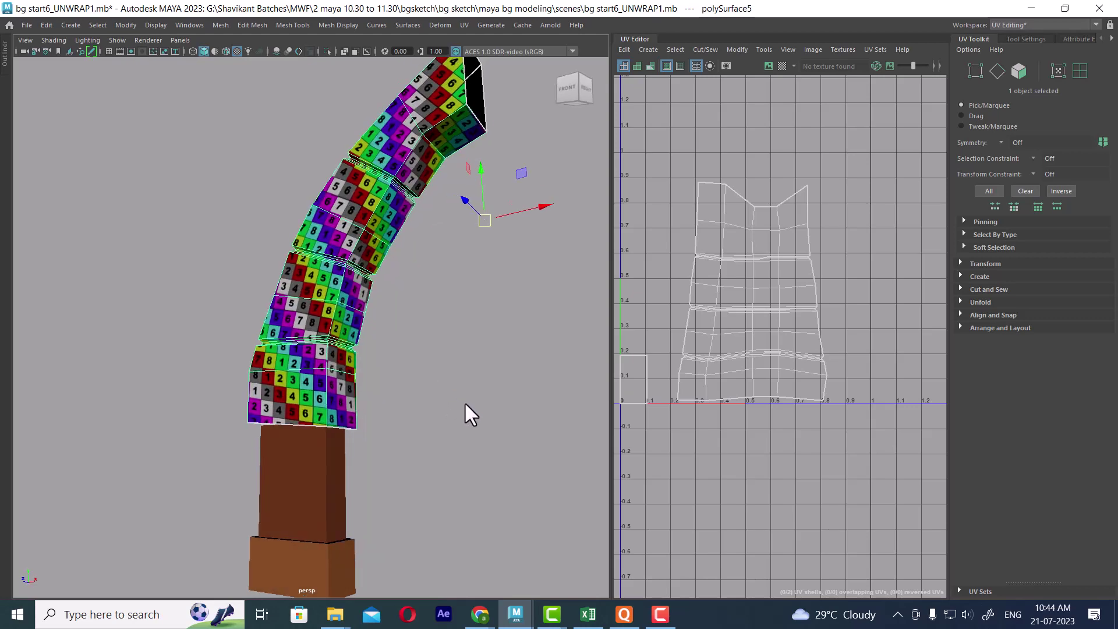
left_click_drag(379, 383, 406, 394, "alt")
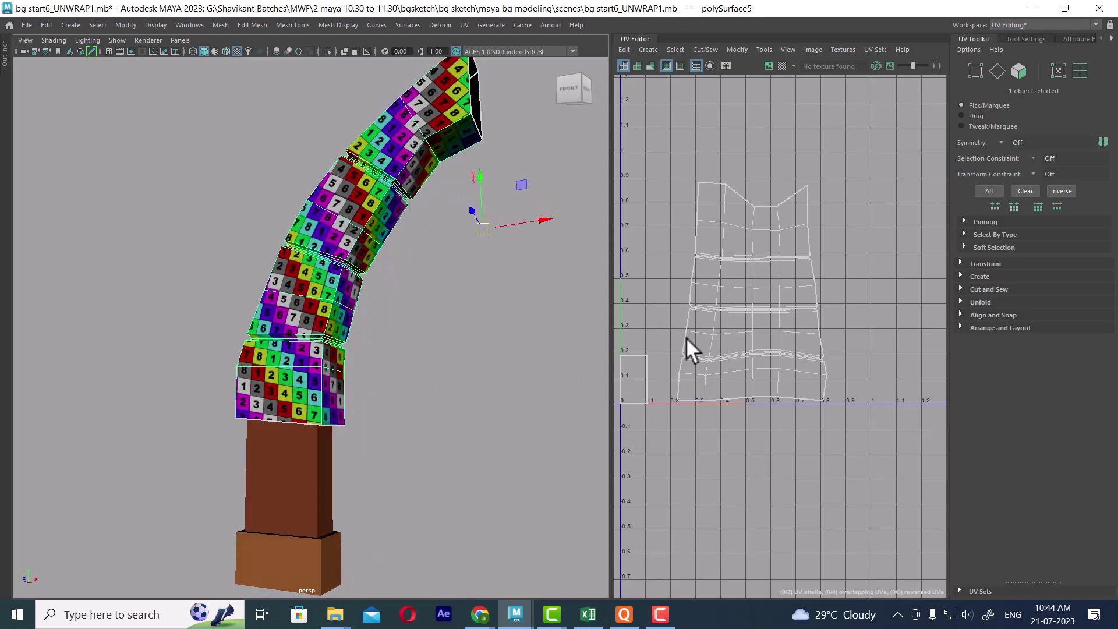
middle_click_drag(732, 349, 736, 345, "alt")
left_click_drag(285, 205, 275, 313, "alt")
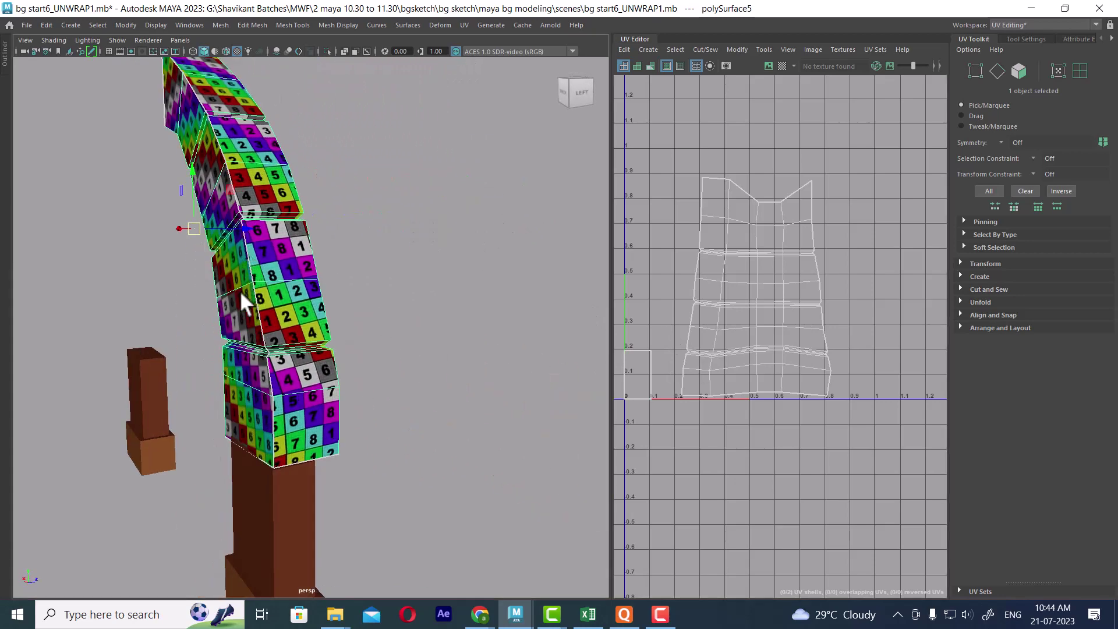
left_click_drag(239, 290, 191, 398, "alt")
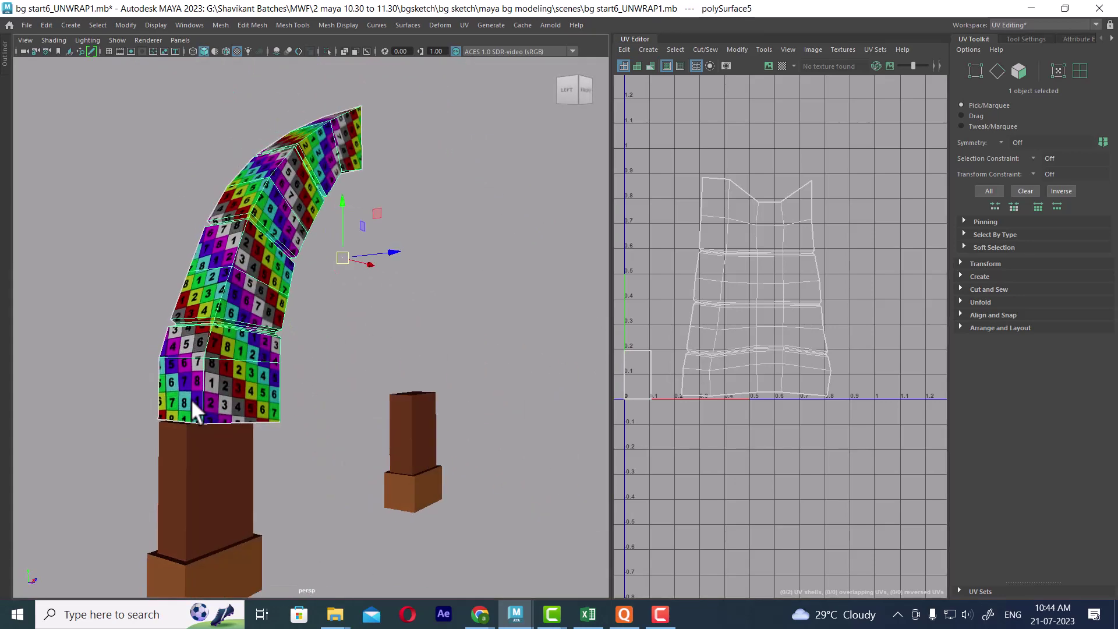
right_click_drag(191, 398, 252, 322, "alt")
- Select the combined mesh of the two pillars and separate it into individual pieces
left_click(244, 417)
left_click_drag(247, 417, 399, 405, "alt")
right_click_drag(400, 404, 325, 337, "alt")
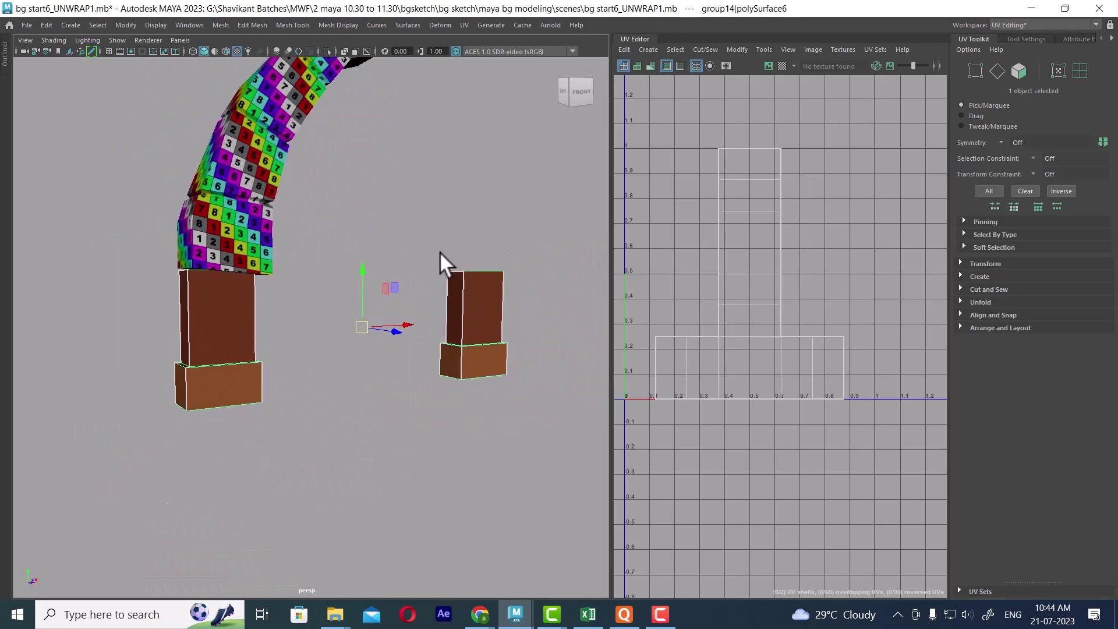
right_click_drag(441, 254, 425, 492, "shift")
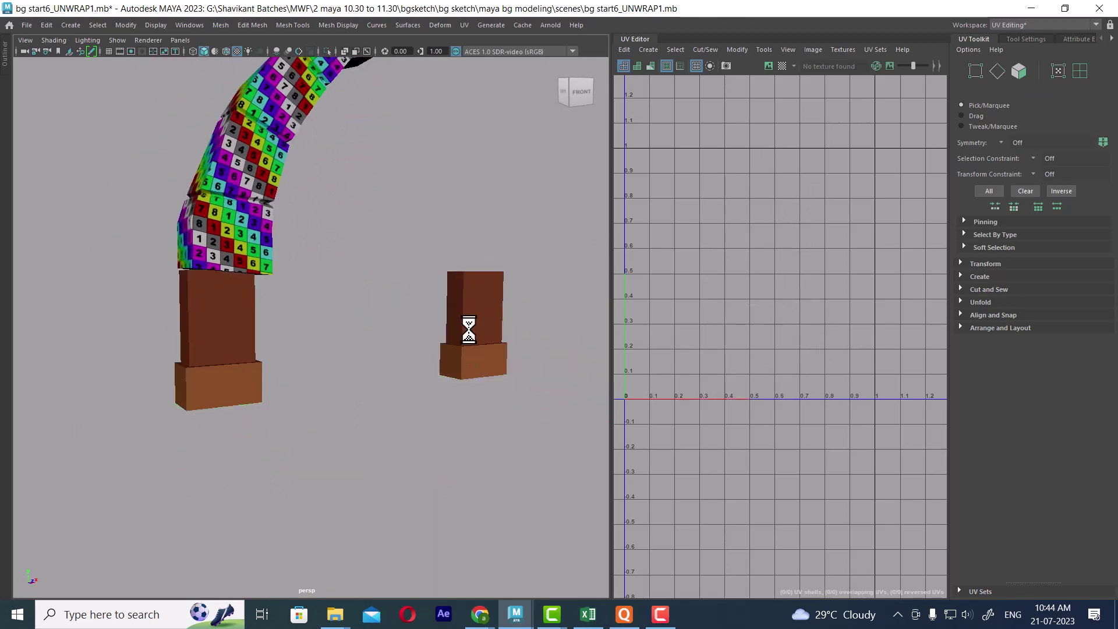
- Apply automatic UV mapping to the pillar beneath the half arch
left_click(245, 295)
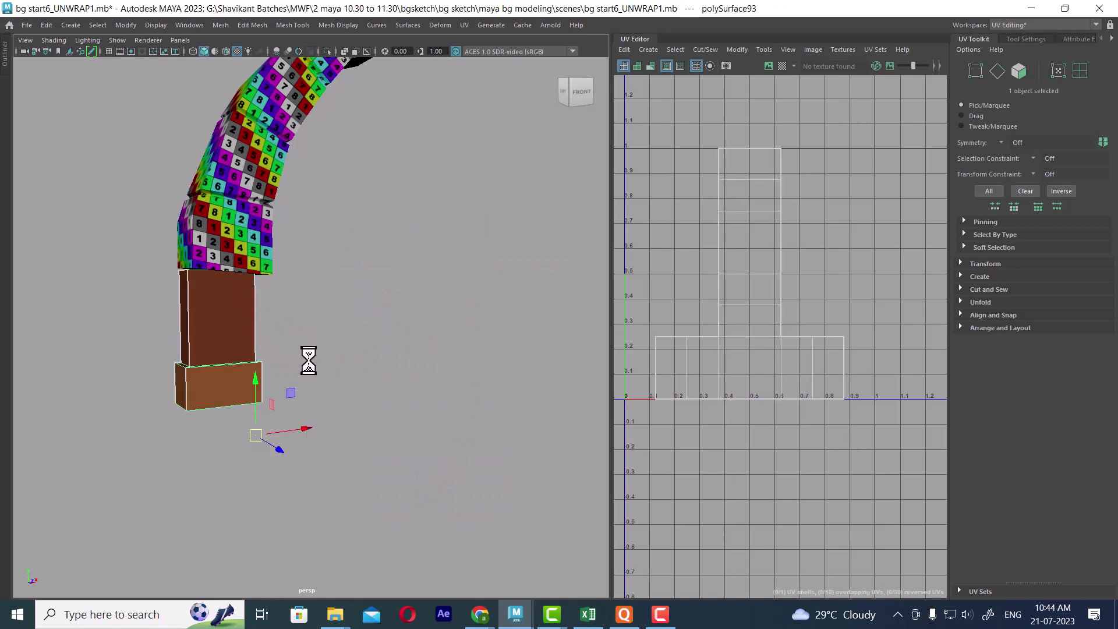
left_click_drag(307, 357, 453, 365, "alt")
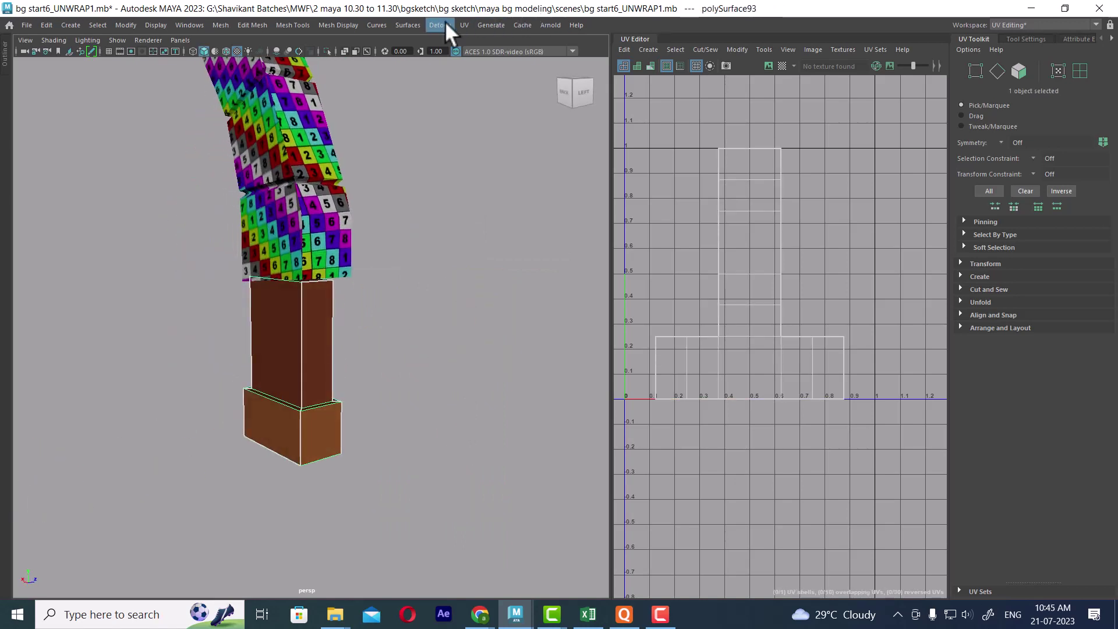
left_click(464, 25)
left_click(533, 94)
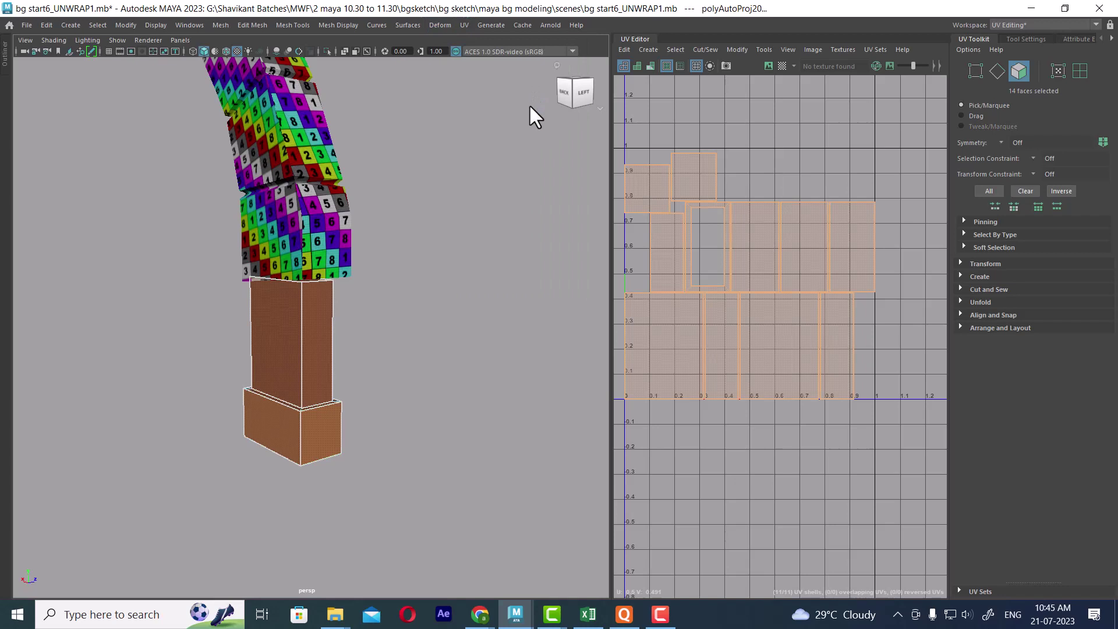
- Select the vertical corner edges running down the pillar's column and base as a UV seam
left_click(442, 183)
left_click(326, 348)
right_click_drag(326, 348, 310, 181, "alt")
left_click_drag(416, 389, 298, 334, "alt")
left_click(301, 342)
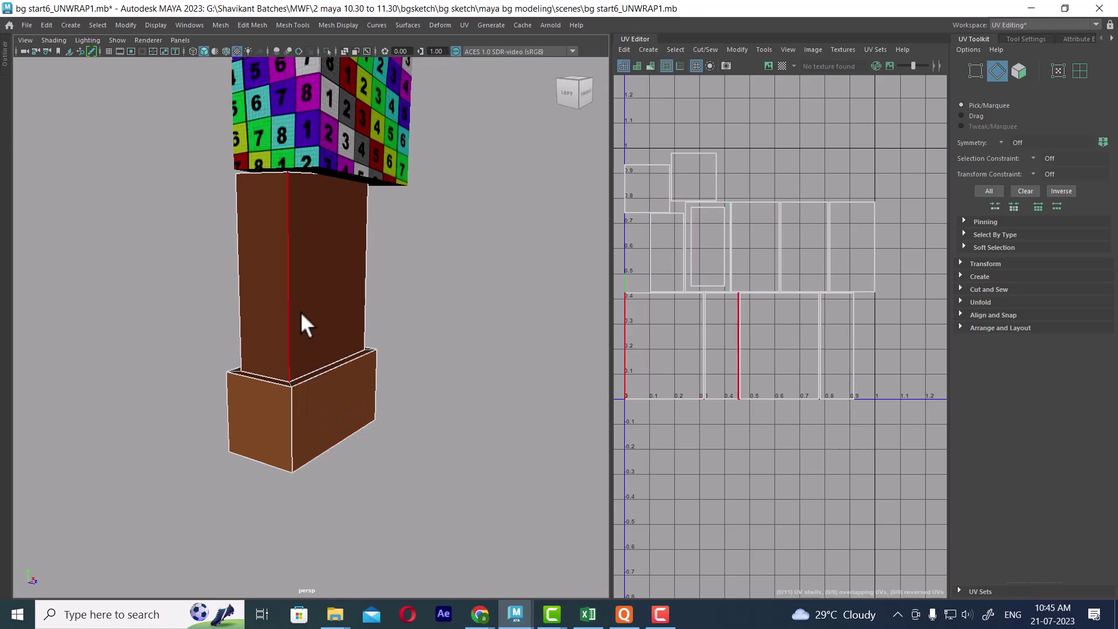
left_click_drag(291, 336, 357, 298, "alt")
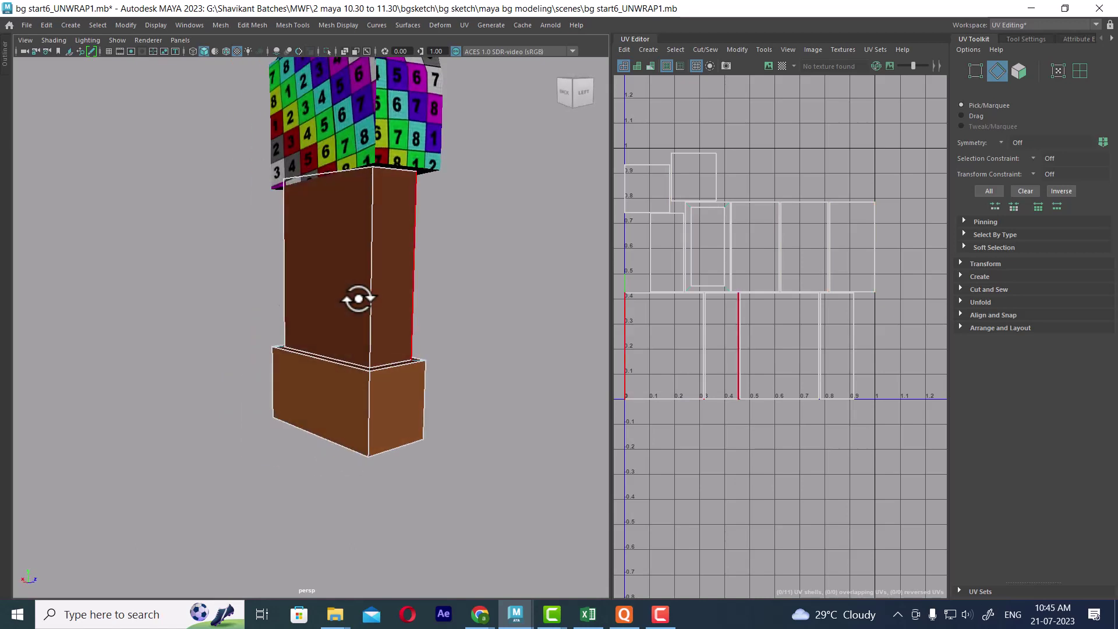
left_click(369, 271)
middle_click_drag(374, 268, 369, 368, "alt")
left_click(409, 160)
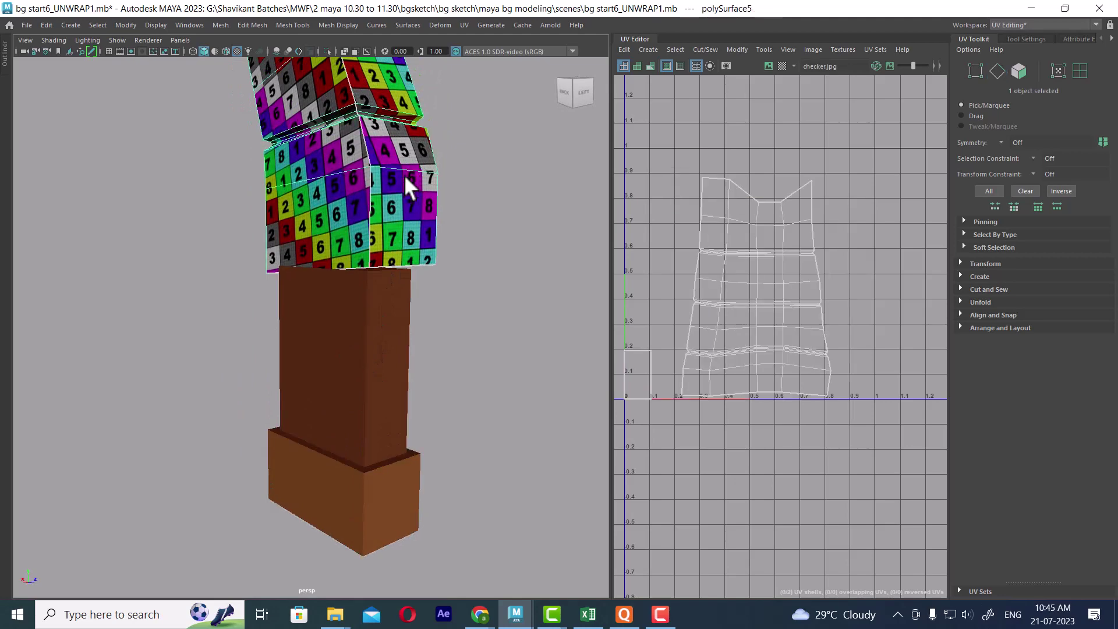
right_click_drag(386, 342, 359, 305)
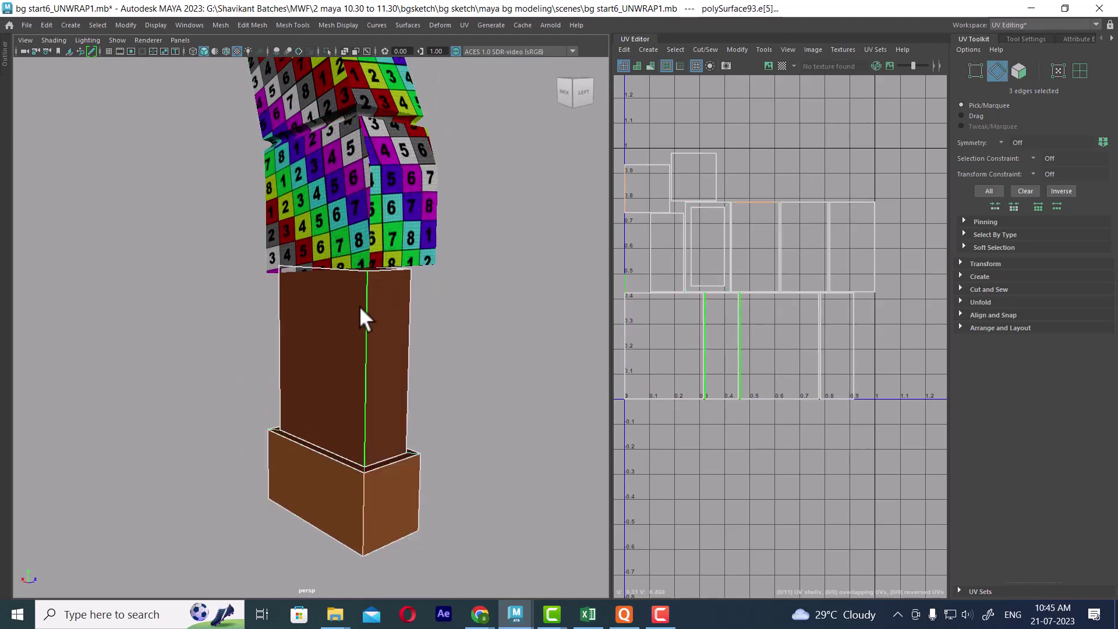
- Add the edges around the pillar's underside and around its top to the seam selection
left_click_drag(358, 305, 396, 249, "alt")
left_click(356, 408, "shift")
left_click(344, 436, "shift")
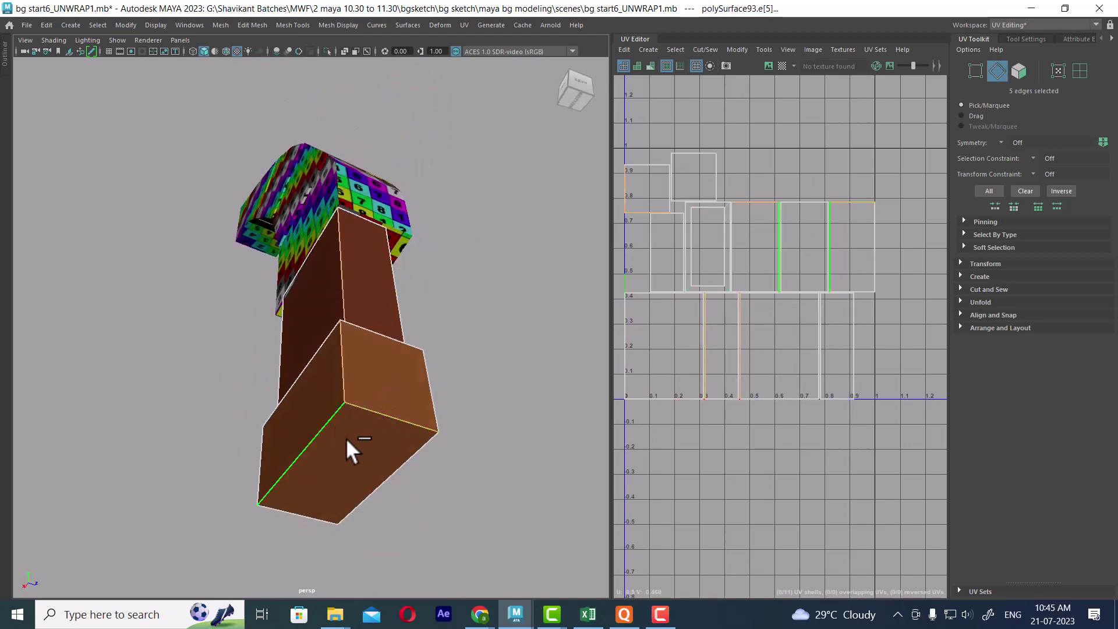
left_click(382, 482, "shift")
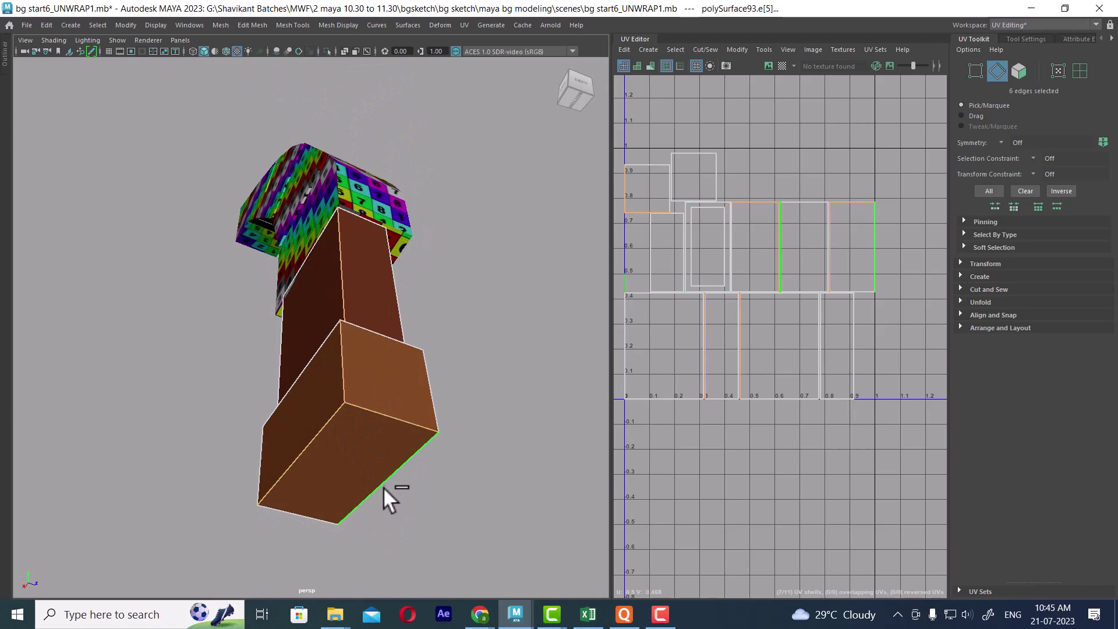
left_click(310, 513, "shift")
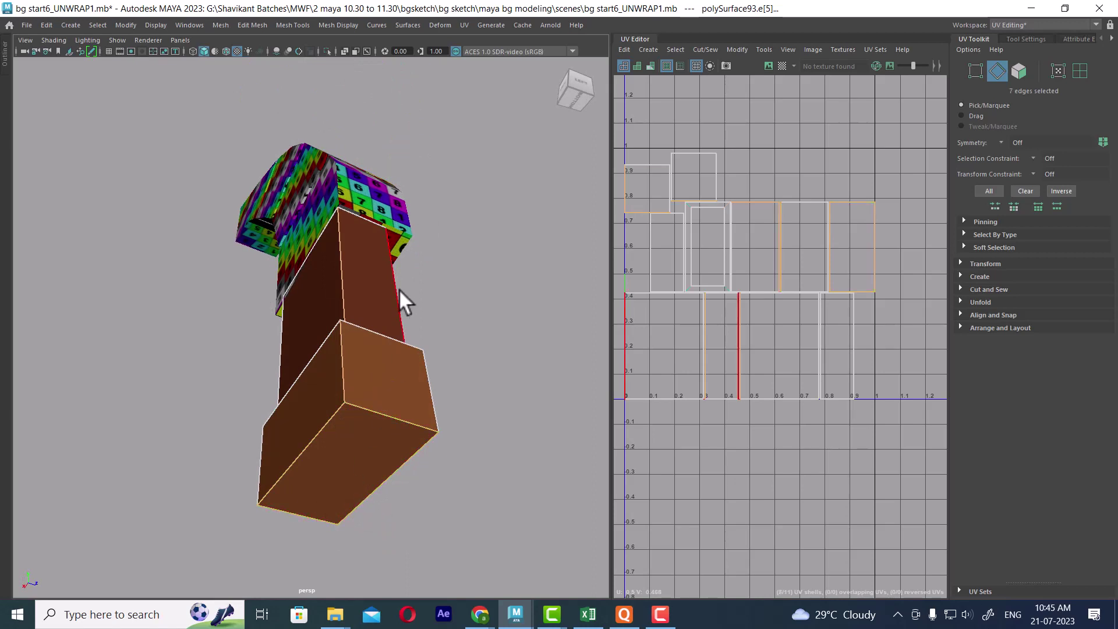
left_click_drag(399, 288, 389, 357, "alt")
right_click_drag(334, 245, 392, 240, "alt")
left_click(393, 238, "shift")
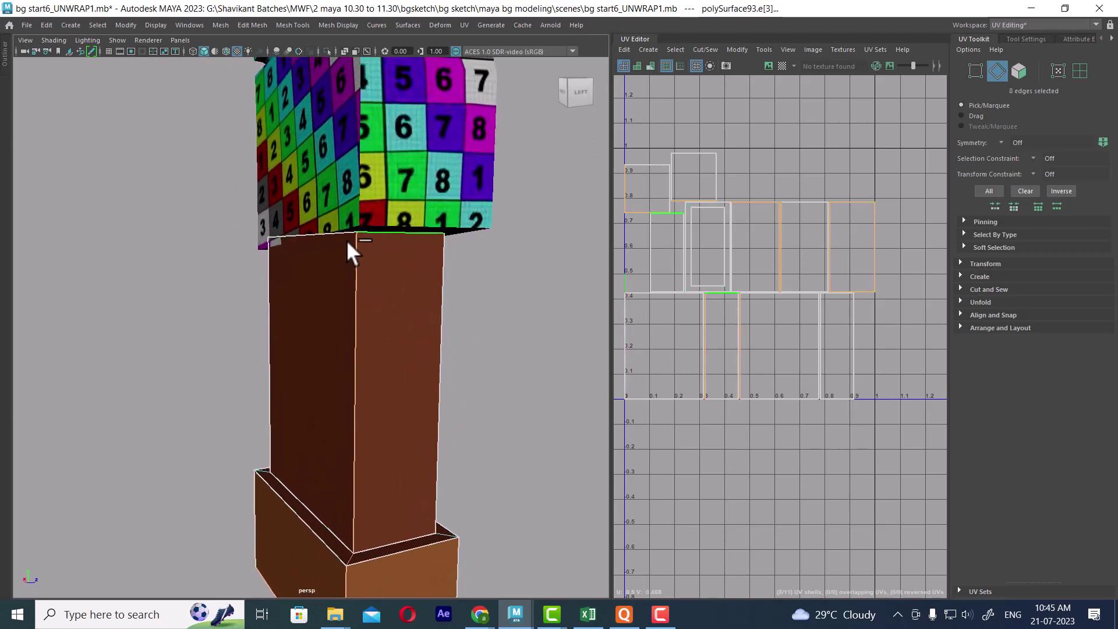
left_click_drag(321, 233, 284, 218, "alt")
left_click(272, 212, "shift")
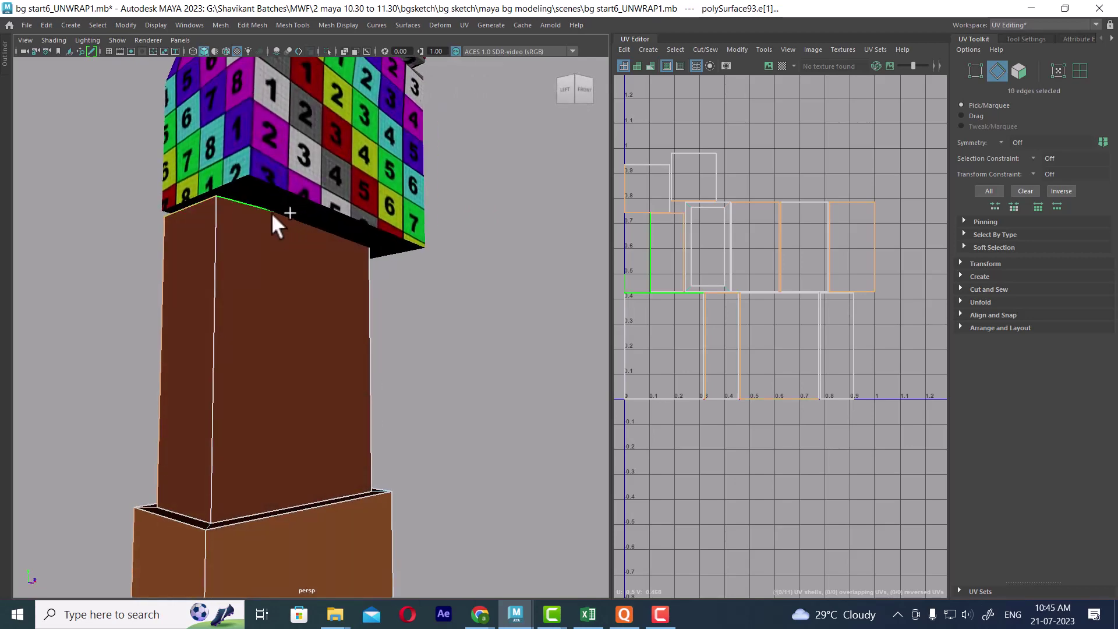
- Join the pillar's projected UV pieces along their shared edges, leaving the selected edges as seams
scroll(820, 316, "down", 3)
right_click_drag(834, 257, 890, 189, "shift")
left_click_drag(890, 189, 678, 463, "shift")
right_click_drag(851, 221, 805, 249, "shift")
right_click_drag(840, 352, 833, 208, "shift")
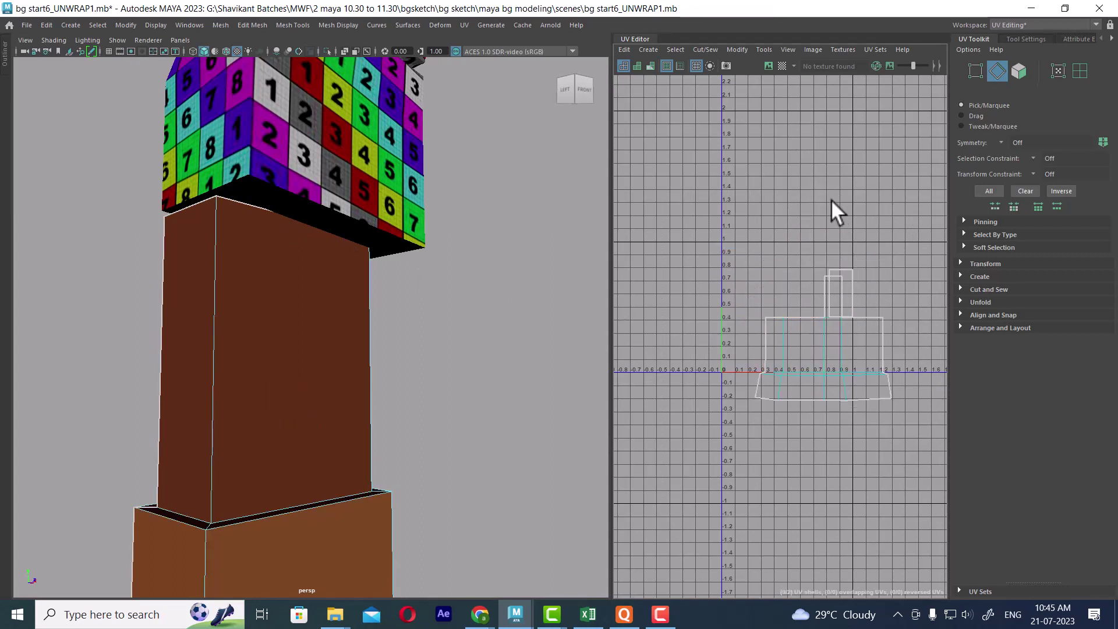
- Try to unfold all of the pillar's UVs at once
middle_click_drag(814, 327, 750, 228, "alt")
key("F12")
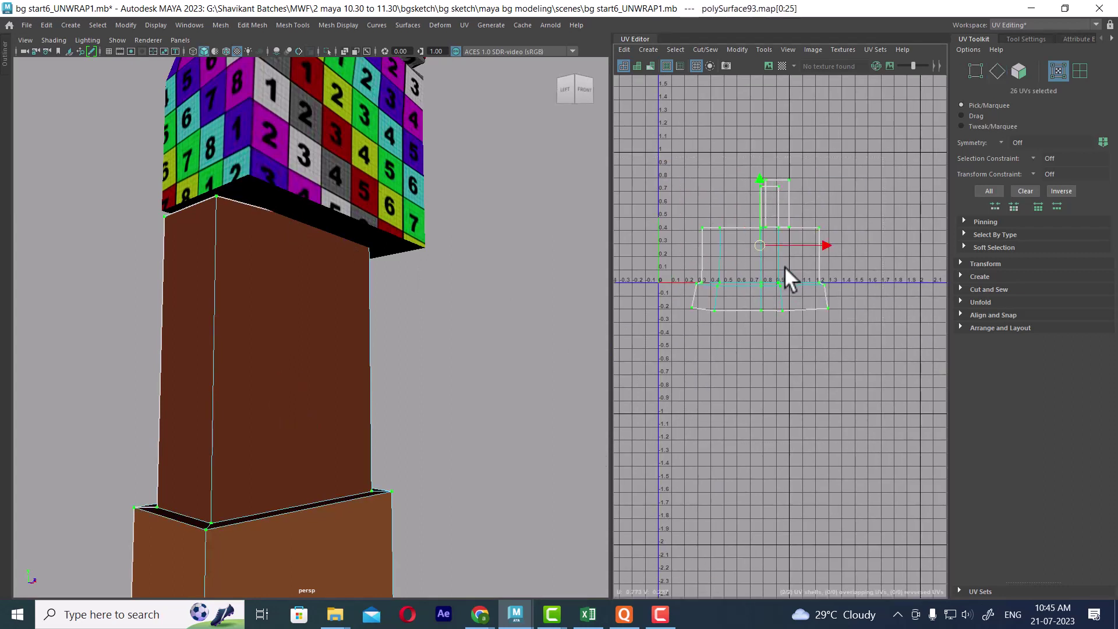
right_click_drag(786, 268, 649, 270, "shift")
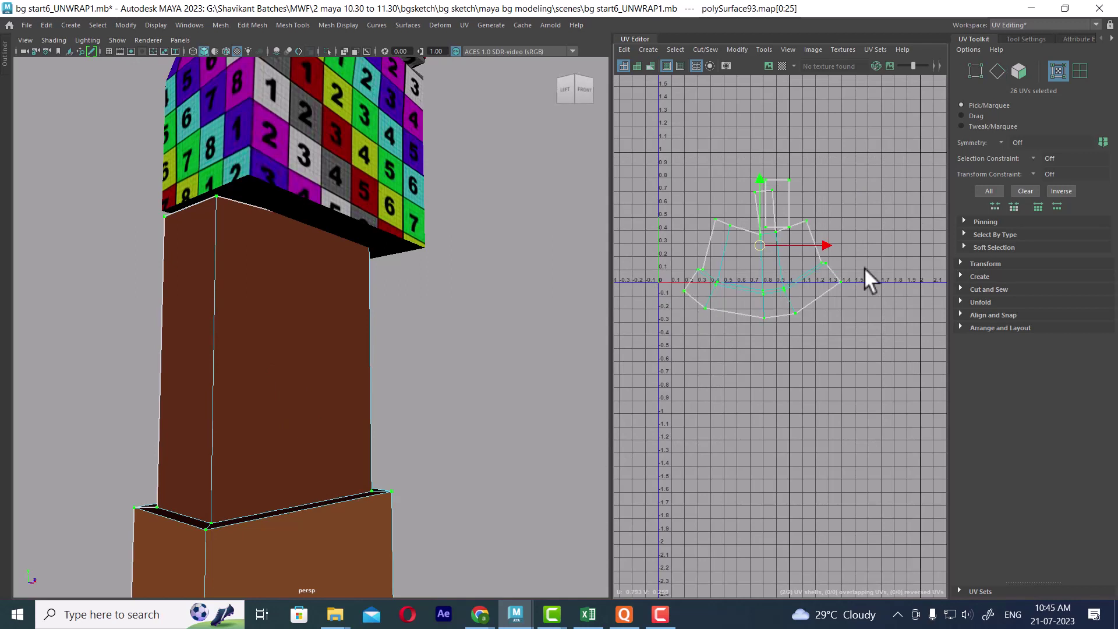
right_click_drag(830, 297, 829, 369, "alt")
middle_click_drag(784, 271, 840, 302, "alt")
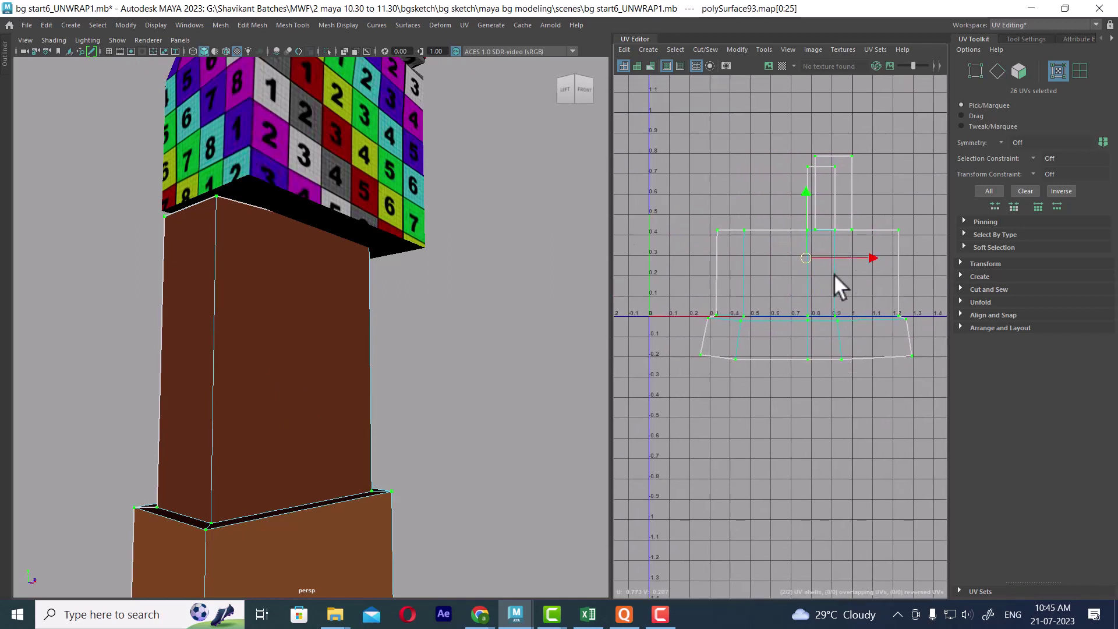
- Attach the overlapping cap UVs to the pillar's wide side, the top cap above the column and the bottom cap below the base
right_click_drag(812, 341, 823, 374, "alt")
middle_click_drag(804, 228, 800, 312, "alt")
right_click_drag(837, 280, 697, 345, "alt")
left_click(811, 262)
left_click(736, 247)
left_click(732, 256)
right_click_drag(799, 282, 760, 214, "shift")
right_click_drag(815, 348, 762, 254, "alt")
left_click(765, 416)
right_click_drag(835, 393, 768, 239, "shift")
right_click_drag(821, 438, 779, 375, "alt")
- Assign the numbered multicolour checker material to the pillar and inspect it for distortion
left_click_drag(251, 257, 243, 296, "alt")
right_click_drag(242, 296, 269, 330)
right_click_drag(252, 266, 353, 387)
left_click(415, 418)
scroll(411, 446, "up", 5)
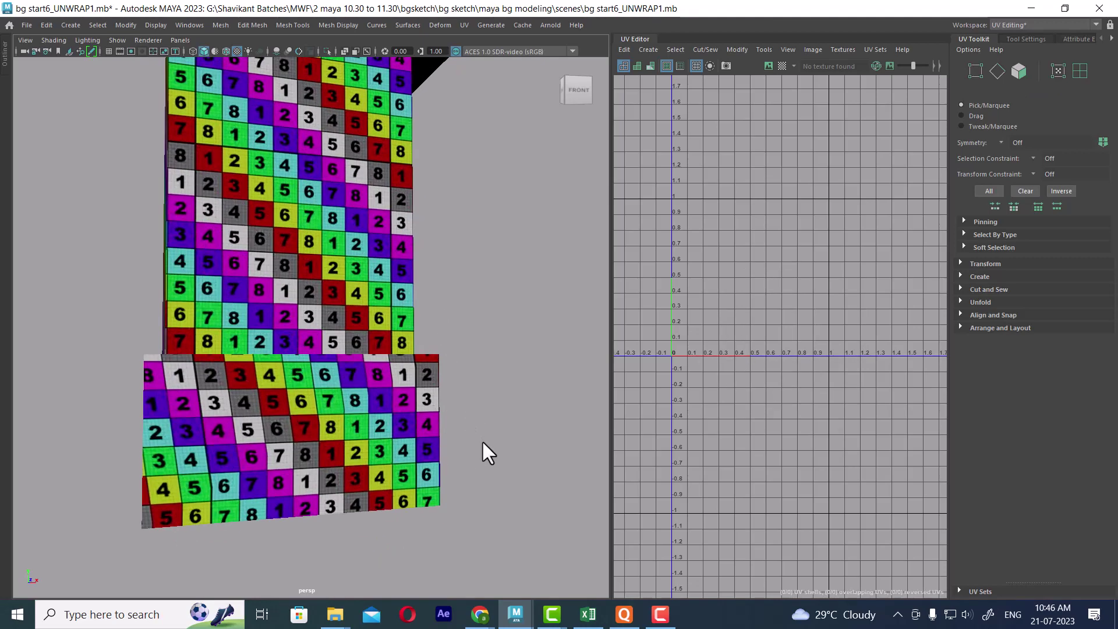
left_click_drag(437, 430, 326, 408, "alt")
- Cut the pillar's UVs along the edge loop where the column meets the base
left_click(319, 407)
scroll(809, 359, "up", 4)
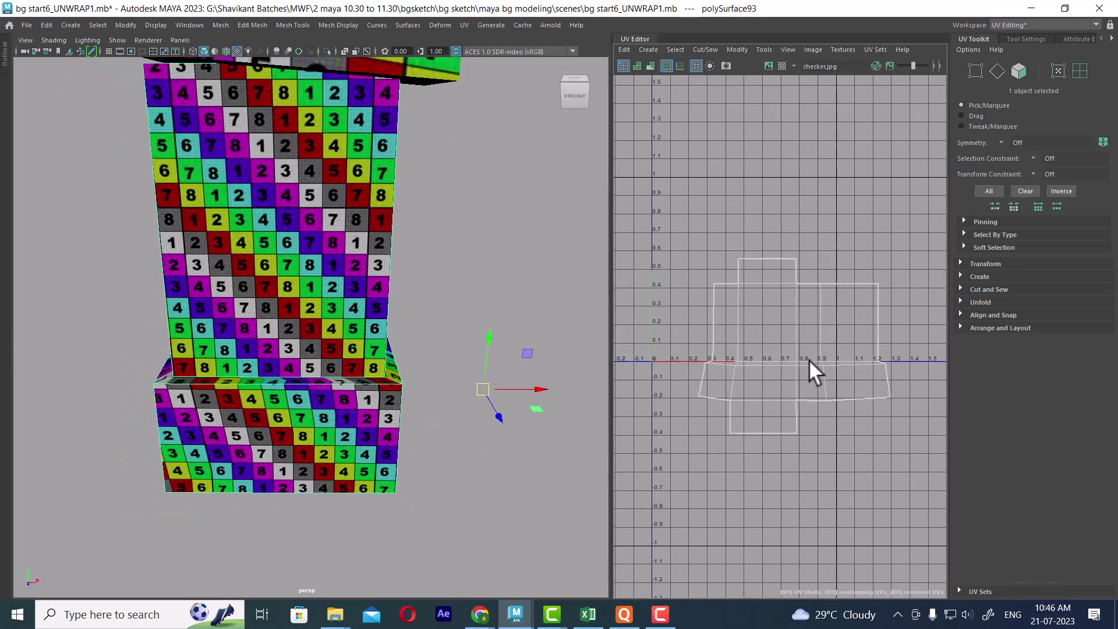
scroll(767, 303, "up", 1)
key("F10")
double_click(859, 255)
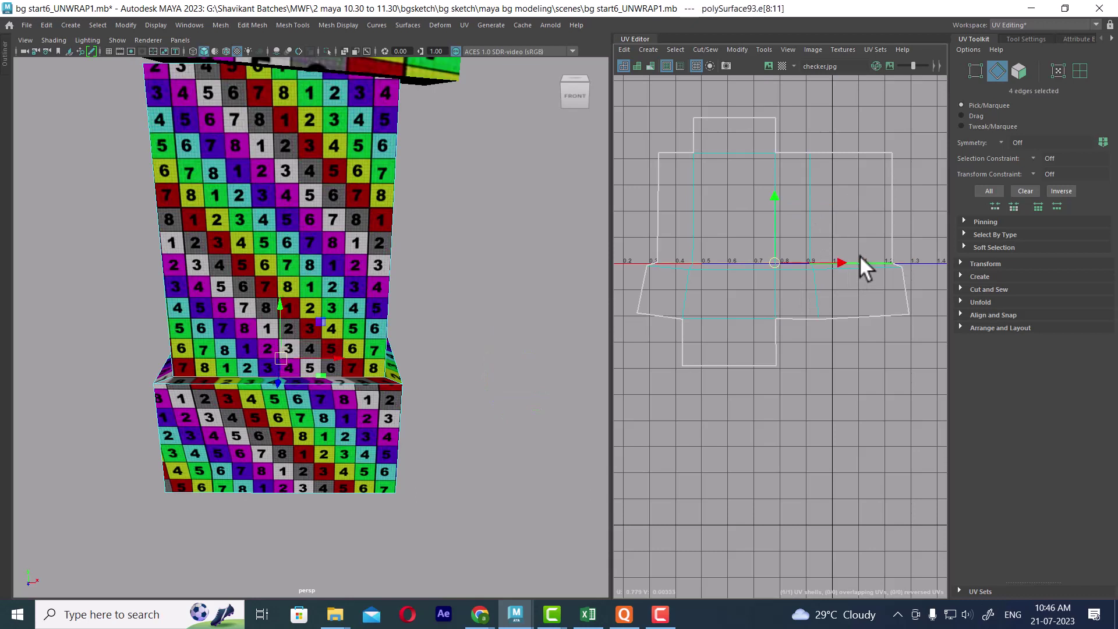
right_click_drag(857, 228, 544, 355, "shift")
- Select the pillar's separated base UV shell and unfold it
scroll(783, 233, "down", 3)
right_click_drag(806, 234, 638, 222)
left_click(809, 316)
right_click_drag(822, 282, 701, 298, "shift")
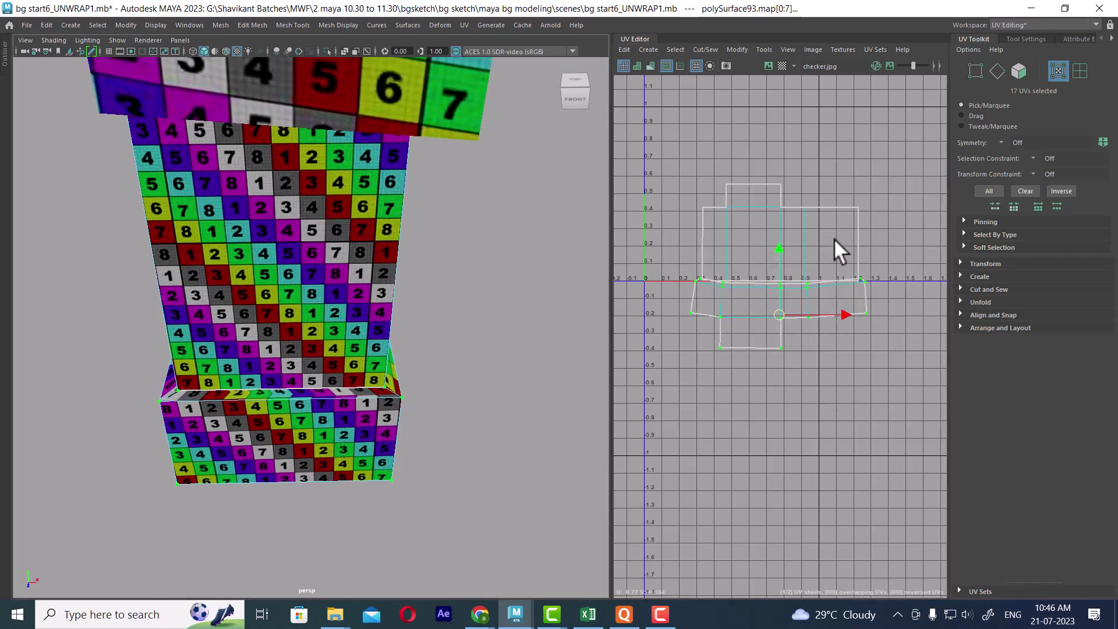
left_click(833, 206)
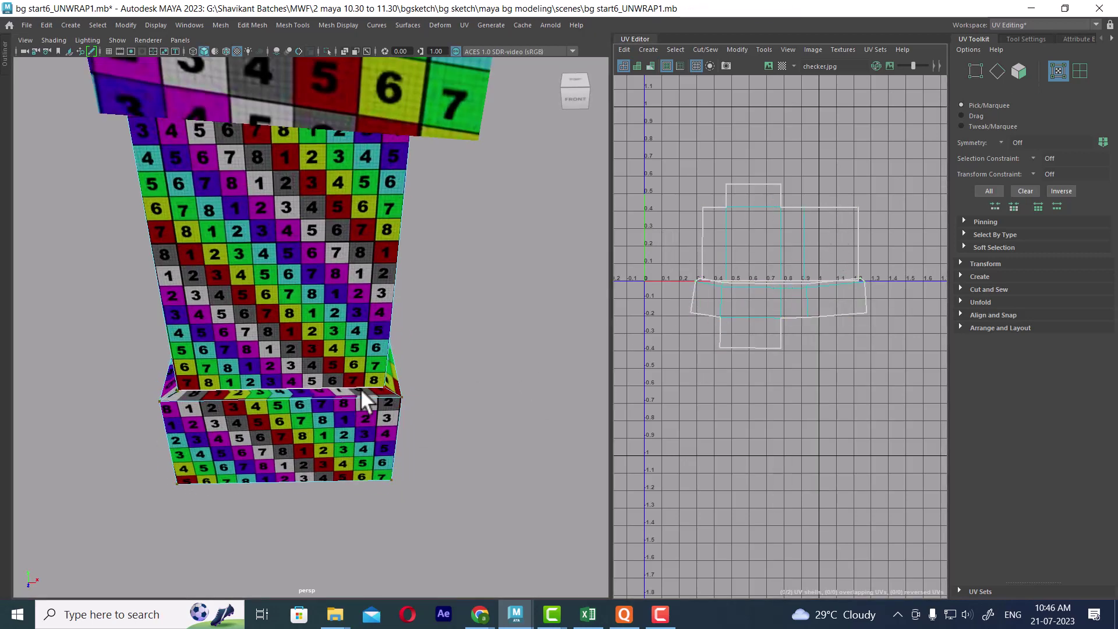
- Straighten the base shell's UVs in both U and V with a 30.00 angle tolerance
scroll(774, 267, "up", 3)
key("F10")
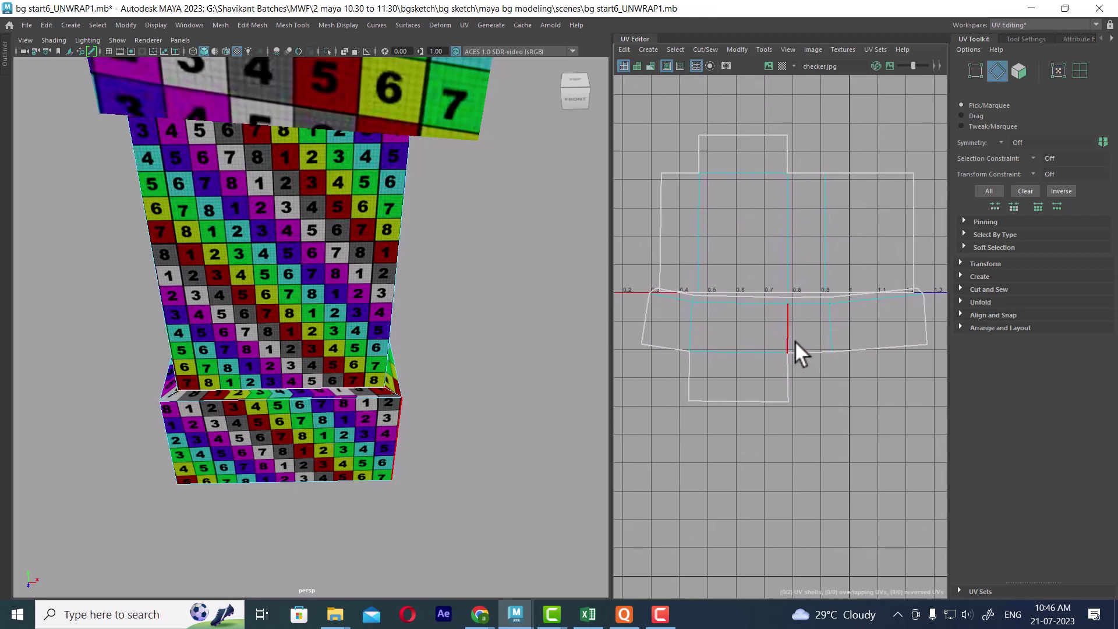
left_click(762, 302)
key("F12")
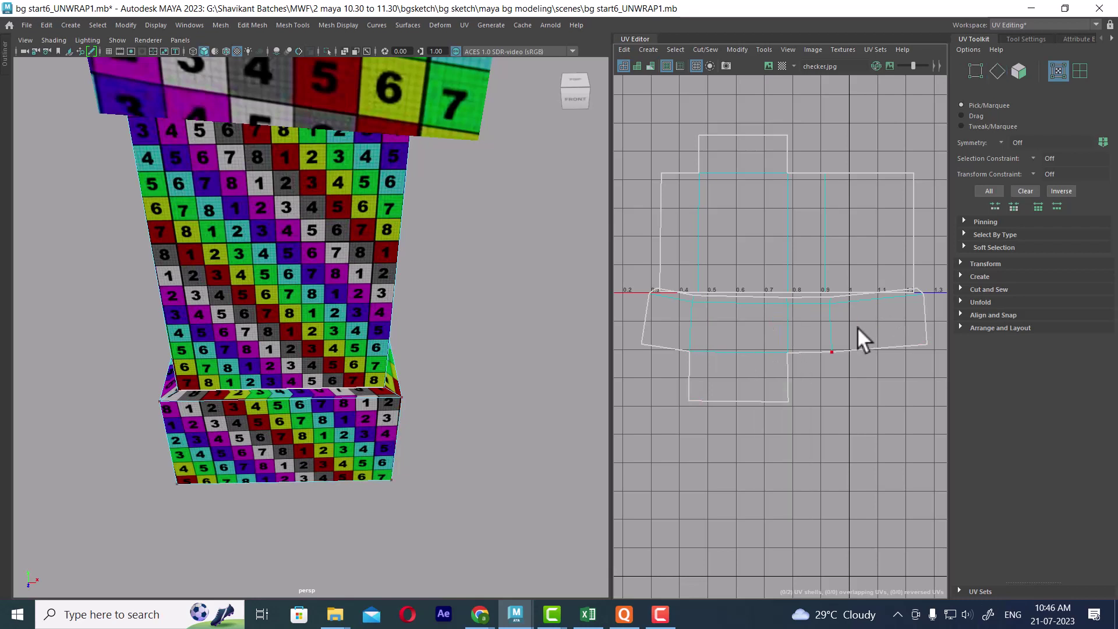
double_click(837, 348)
left_click(981, 302)
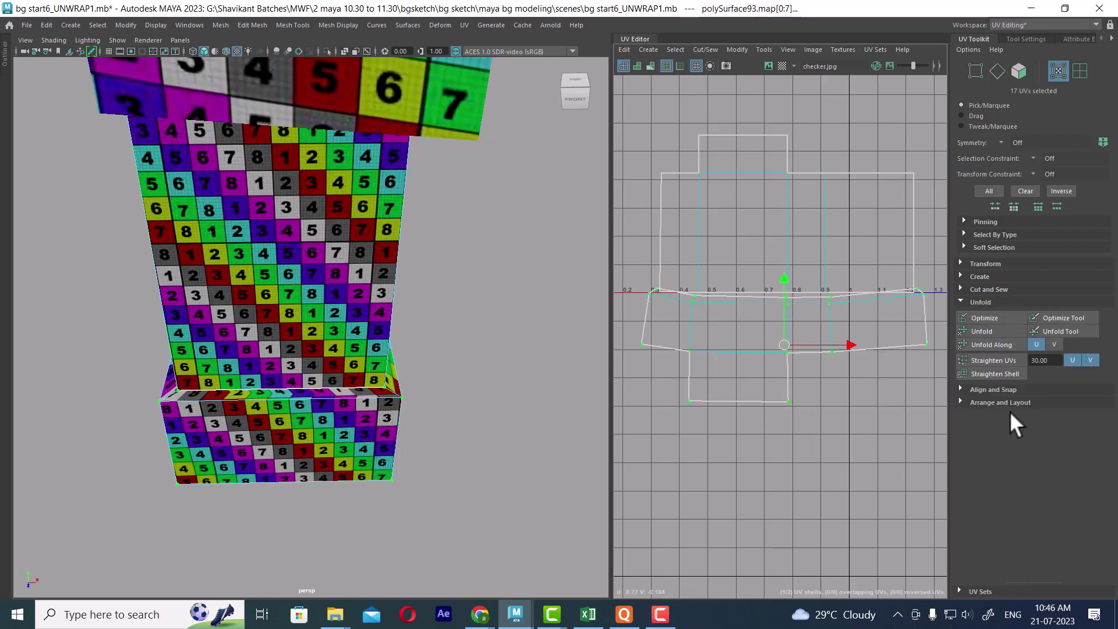
left_click(1001, 372)
left_click(1007, 359)
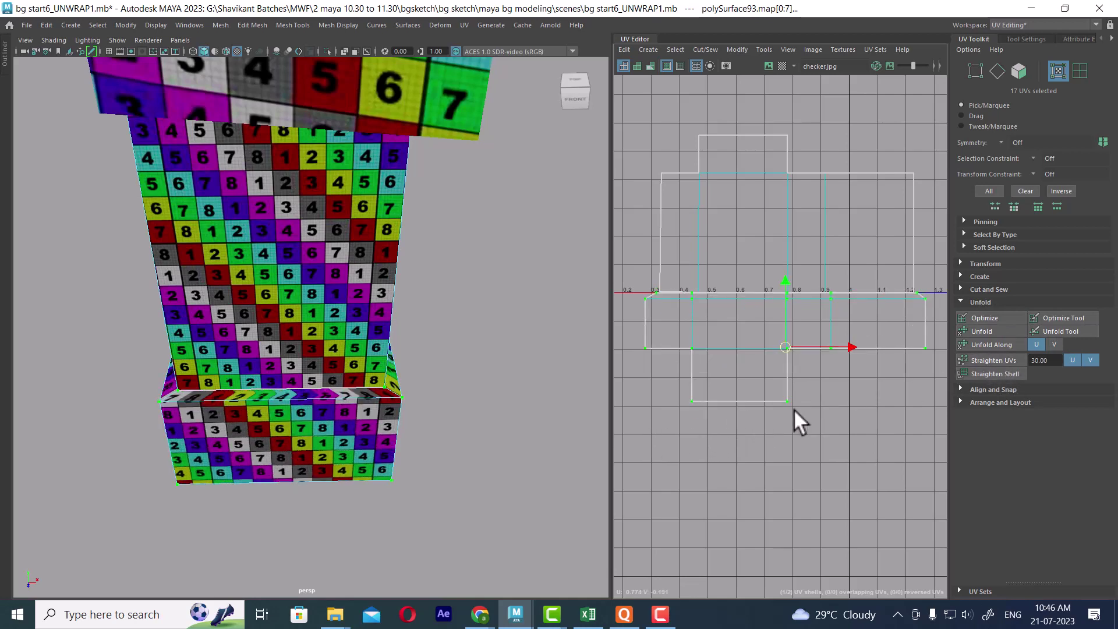
- Move the base UV shell straight down so it clears the column shell
scroll(795, 410, "down", 1)
left_click_drag(786, 289, 790, 360)
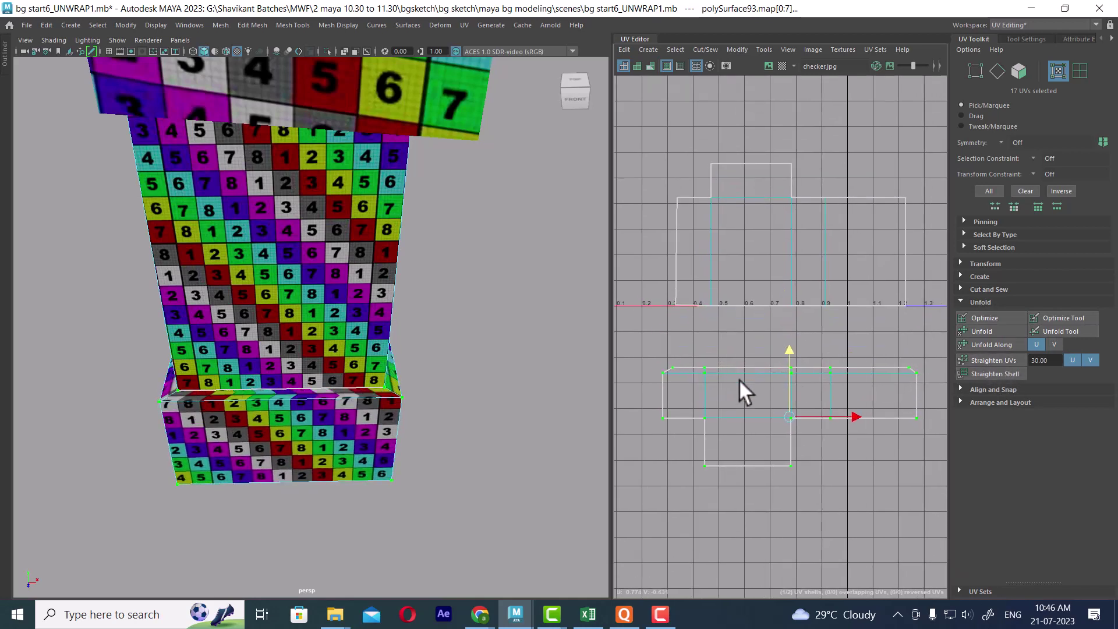
scroll(739, 379, "up", 1)
- Select the row of UVs along the base shell's upper border and unfold them
left_click(926, 364)
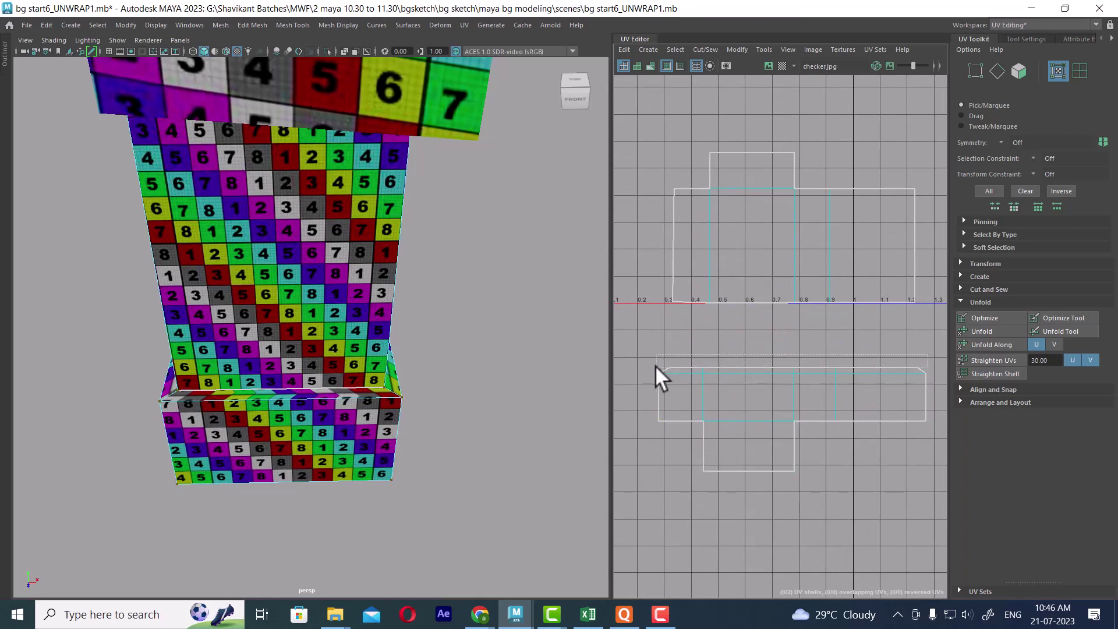
left_click_drag(655, 365, 651, 368)
right_click_drag(806, 310, 681, 297, "shift")
right_click_drag(800, 283, 670, 315, "shift")
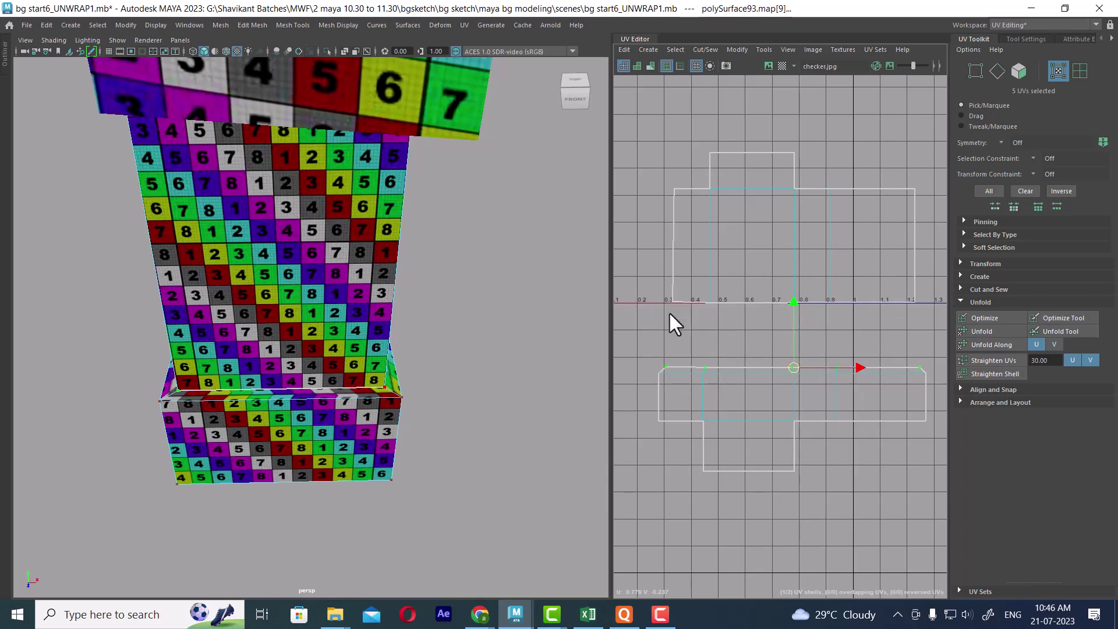
- Cut the short corner edges between the ledge faces along the base shell's upper strip
left_click_drag(495, 408, 484, 454, "alt")
scroll(821, 380, "up", 4)
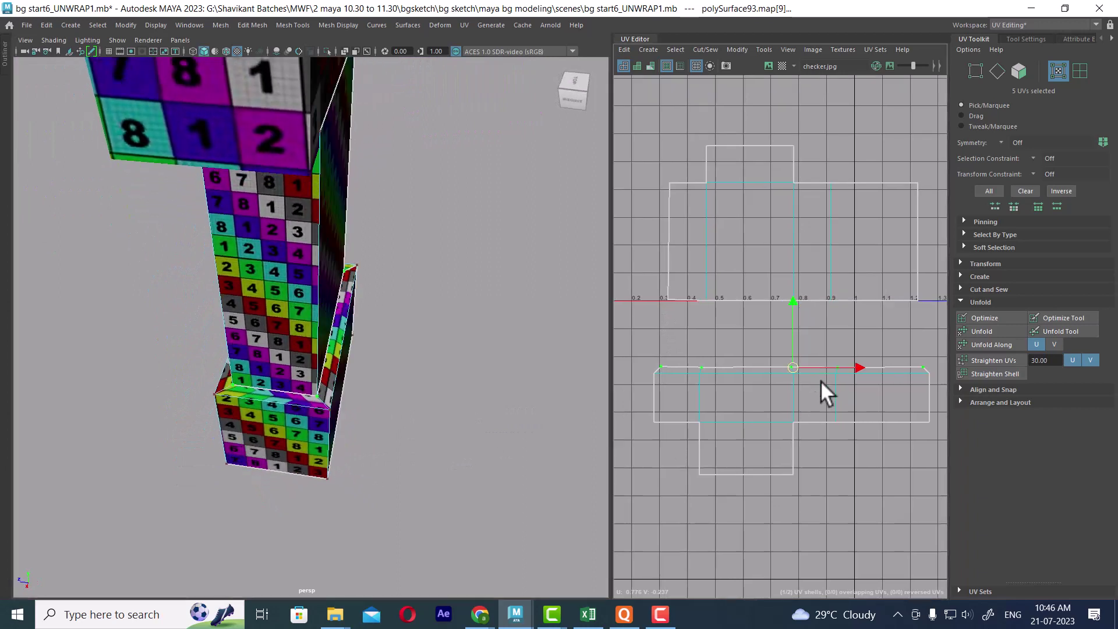
middle_click_drag(761, 382, 805, 418, "alt")
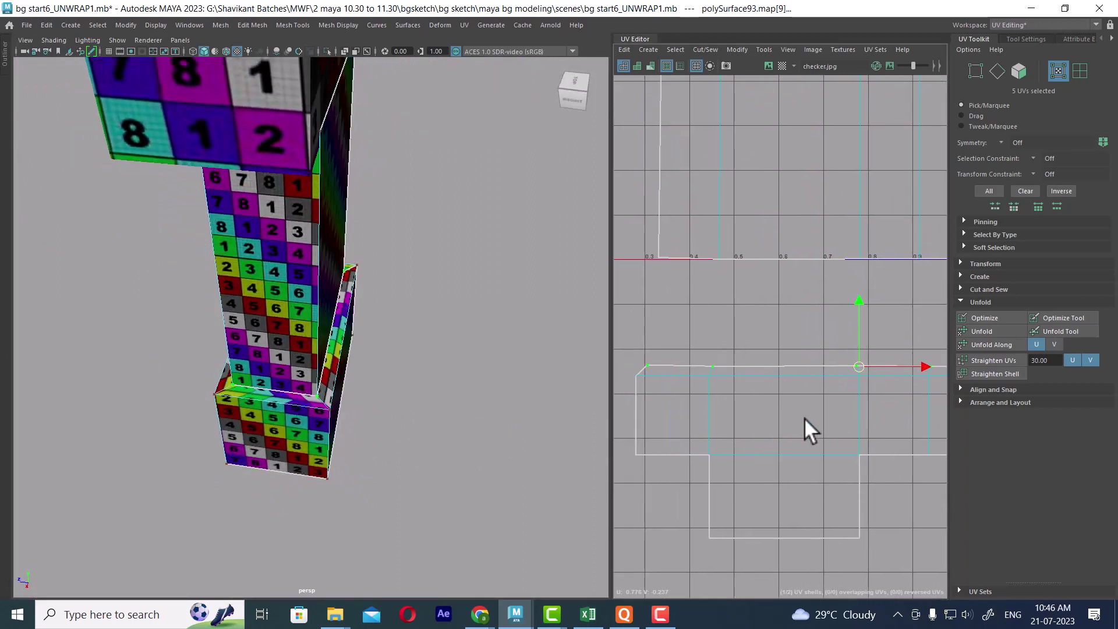
right_click_drag(757, 409, 719, 375)
left_click(708, 367)
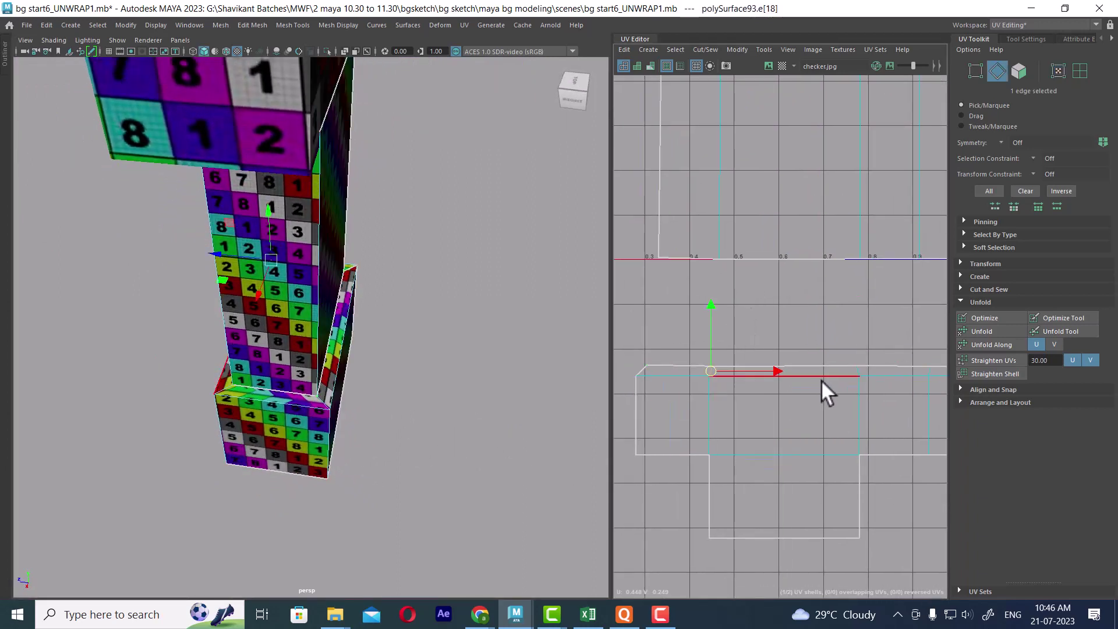
scroll(839, 408, "up", 3)
left_click(791, 385, "shift")
middle_click_drag(804, 388, 688, 381, "alt")
left_click(669, 366, "shift")
right_click_drag(780, 304, 696, 353, "shift")
- Unfold the base shell's upper border UVs with the corners split, and check the pillar's ledge in the checker pattern
scroll(719, 193, "down", 4)
scroll(719, 194, "down", 4)
middle_click_drag(751, 320, 803, 315, "alt")
scroll(816, 344, "up", 3)
right_click_drag(816, 353, 873, 341)
left_click_drag(650, 350, 925, 378)
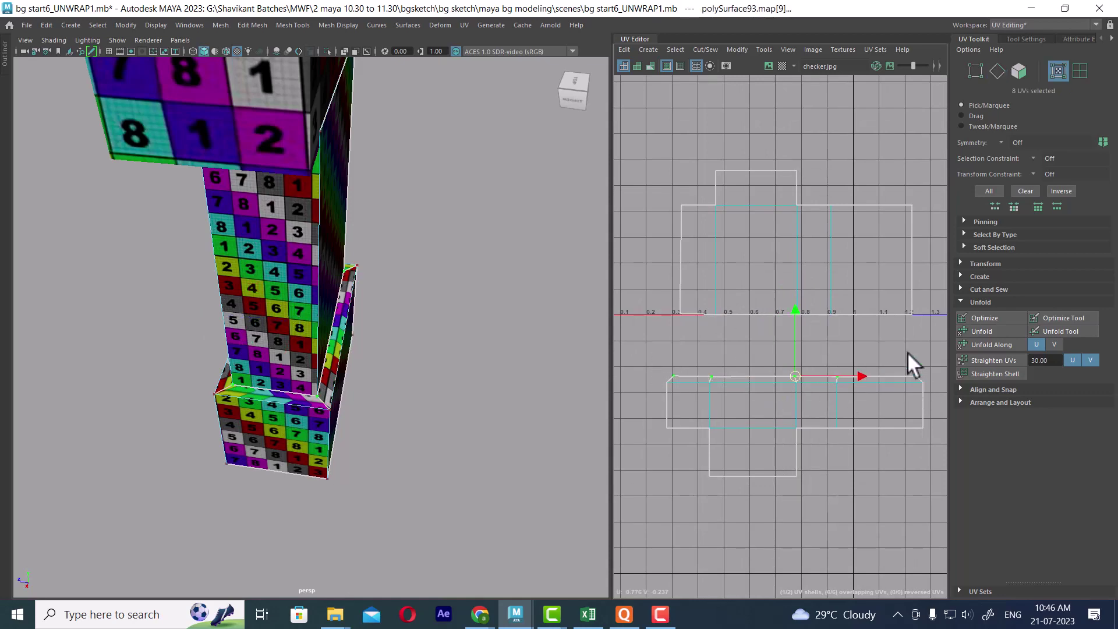
right_click_drag(909, 354, 723, 356, "shift")
left_click_drag(272, 387, 389, 459, "alt")
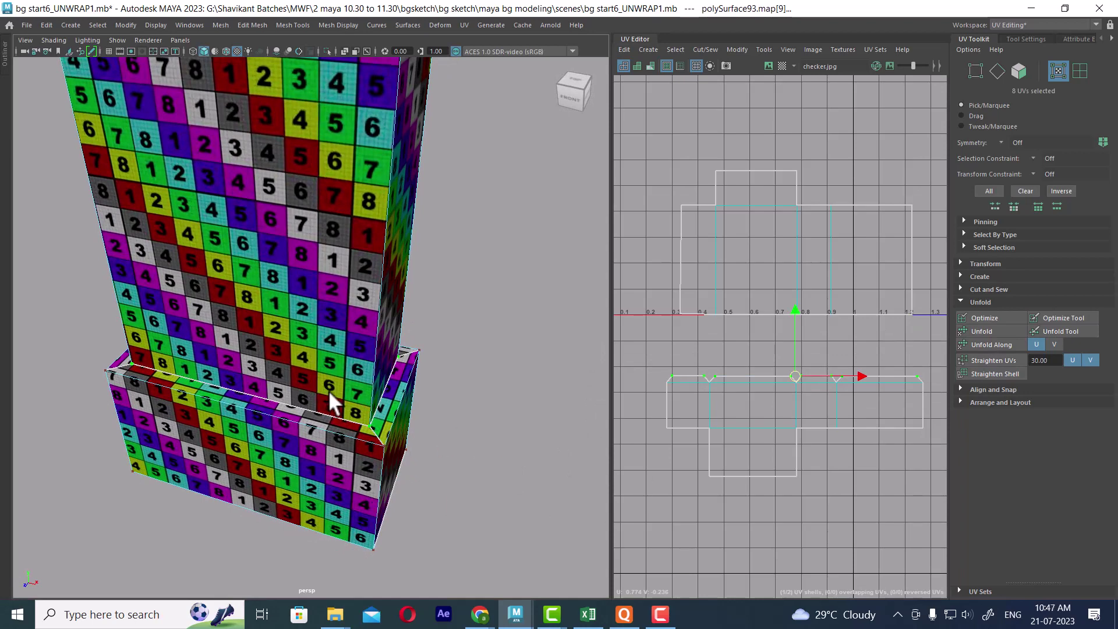
scroll(329, 401, "down", 3)
left_click_drag(320, 392, 372, 299, "alt")
- Return to object selection, select the half brick arch and straighten all its UVs in U and V with the 30.00 angle setting
right_click_drag(336, 259, 459, 167)
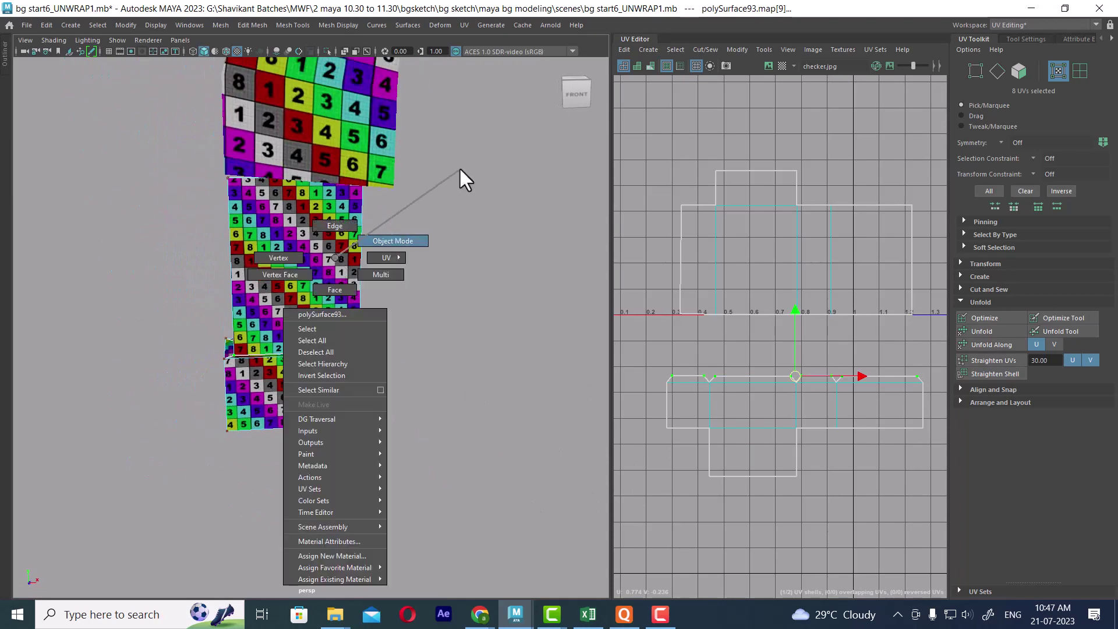
left_click(507, 413)
scroll(505, 411, "down", 5)
left_click_drag(434, 347, 391, 330, "alt")
left_click(320, 234)
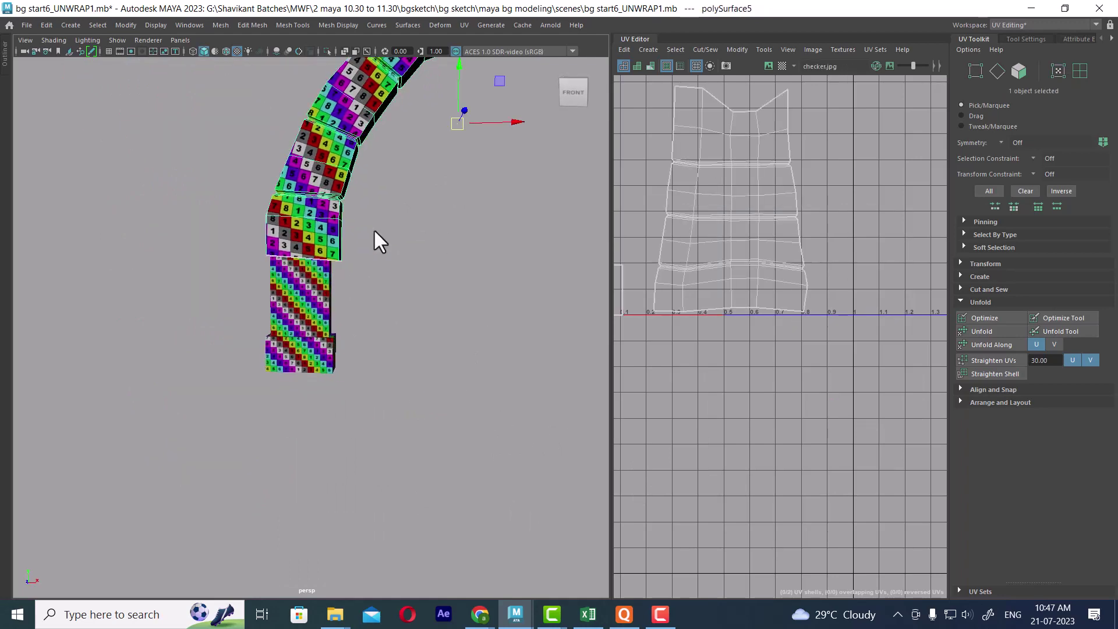
middle_click_drag(345, 201, 323, 348, "alt")
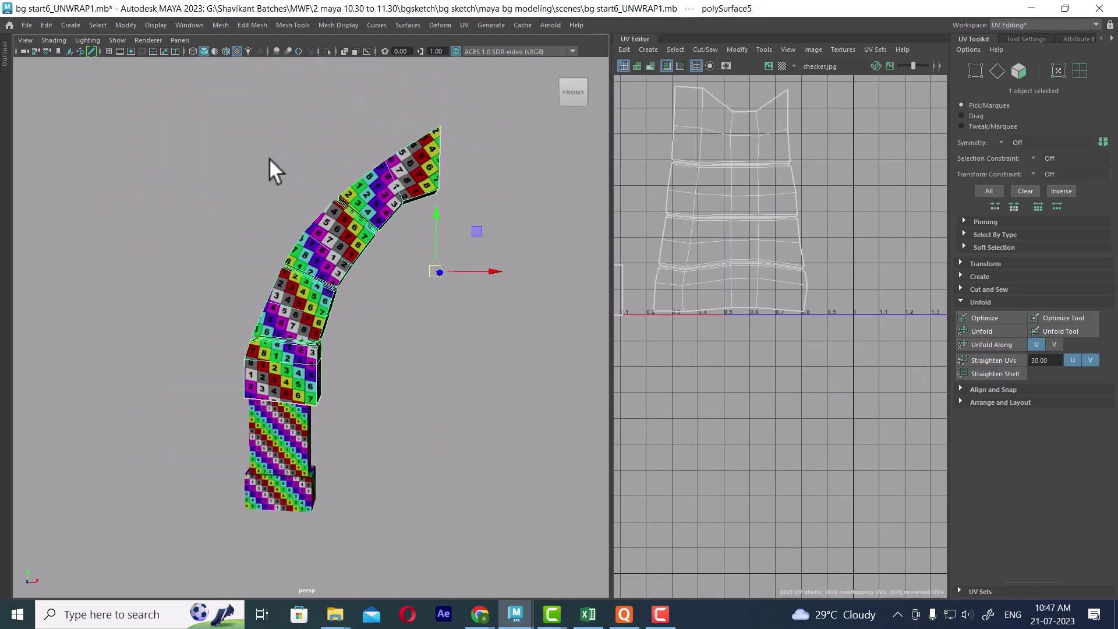
middle_click_drag(753, 250, 790, 318, "alt")
scroll(791, 316, "up", 3)
right_click_drag(802, 295, 838, 266)
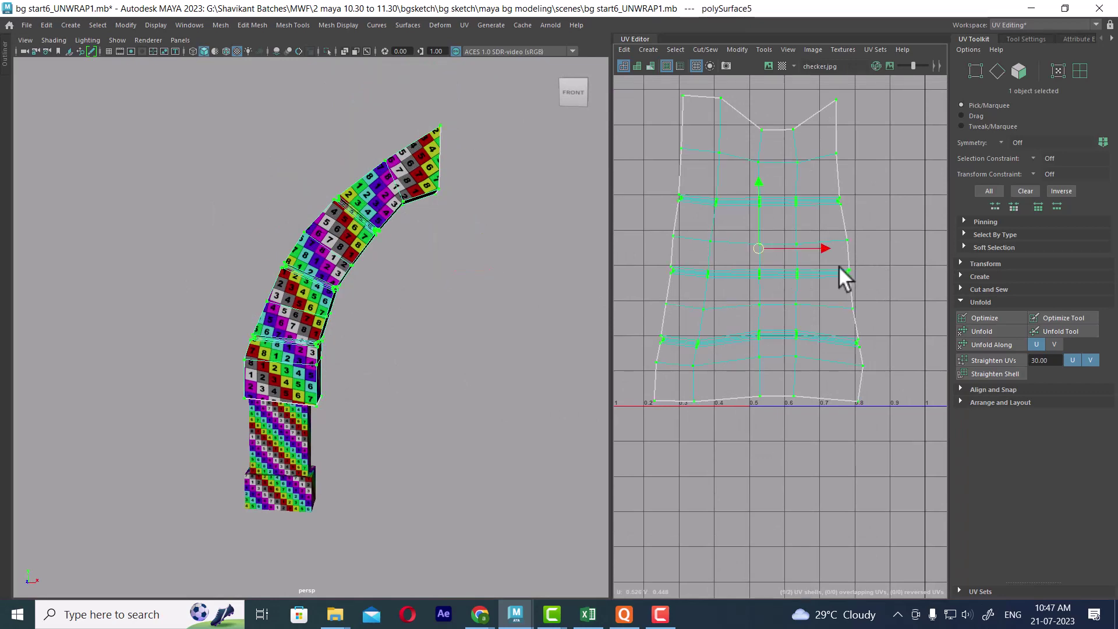
left_click(1012, 359)
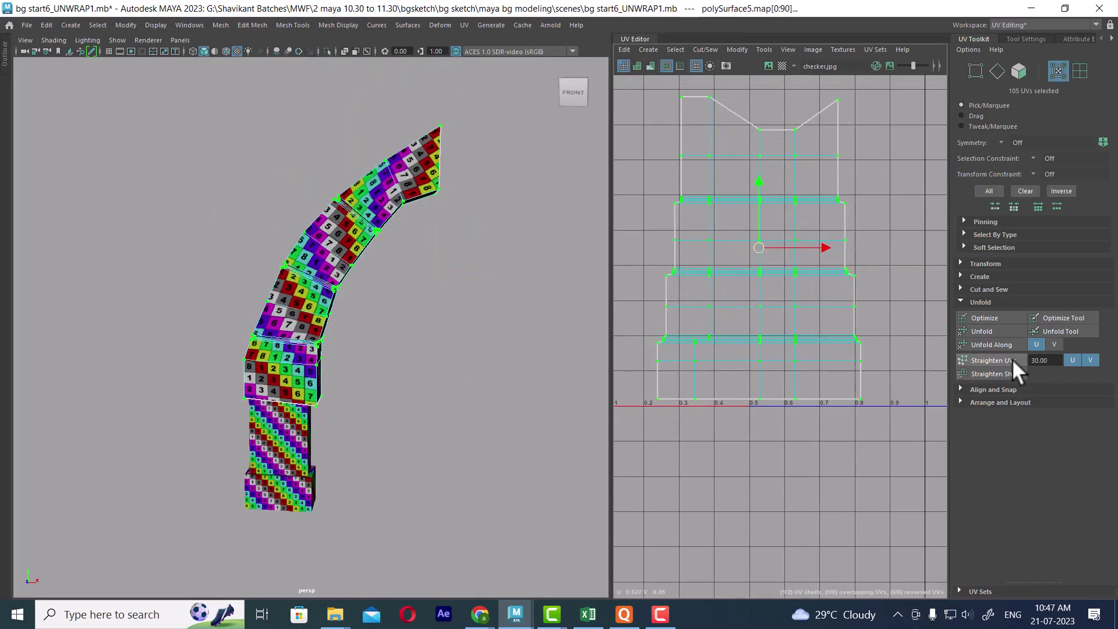
- Check the straightened arch blocks in the checker pattern and nudge the arch's whole UV shell slightly upward
scroll(460, 331, "up", 5)
scroll(389, 364, "down", 1)
right_click_drag(279, 267, 367, 207)
left_click(470, 342)
mouse_move(471, 343)
left_mouse_down("alt")
mouse_move(346, 325)
mouse_move(461, 351)
mouse_move(468, 319)
mouse_move(485, 327)
left_mouse_up("alt")
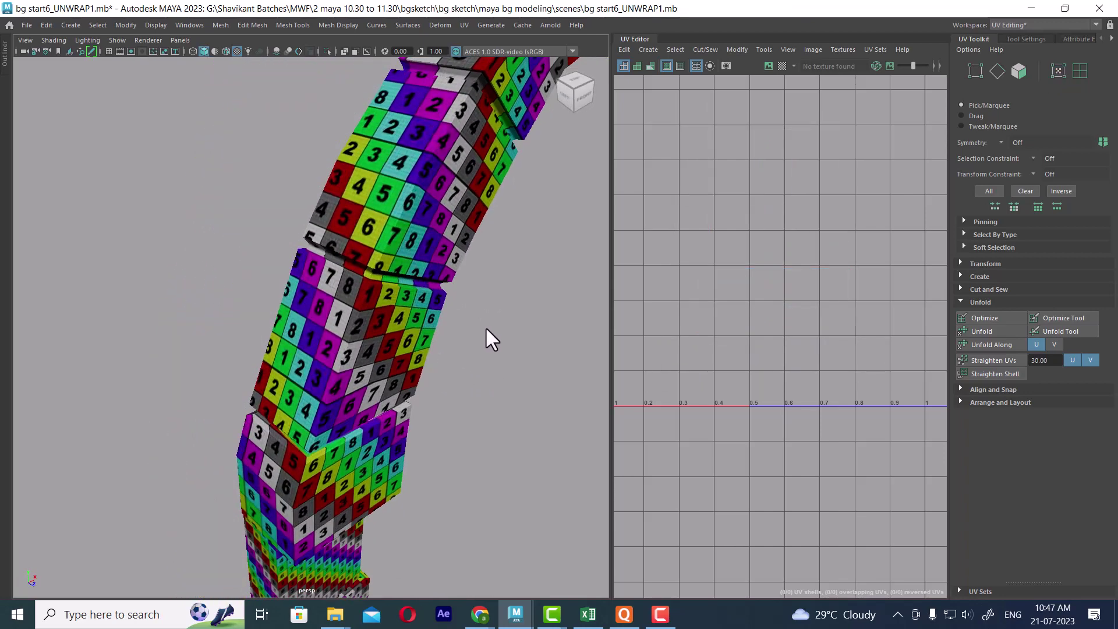
key("ctrl+z")
right_click_drag(837, 266, 874, 266)
double_click(856, 276)
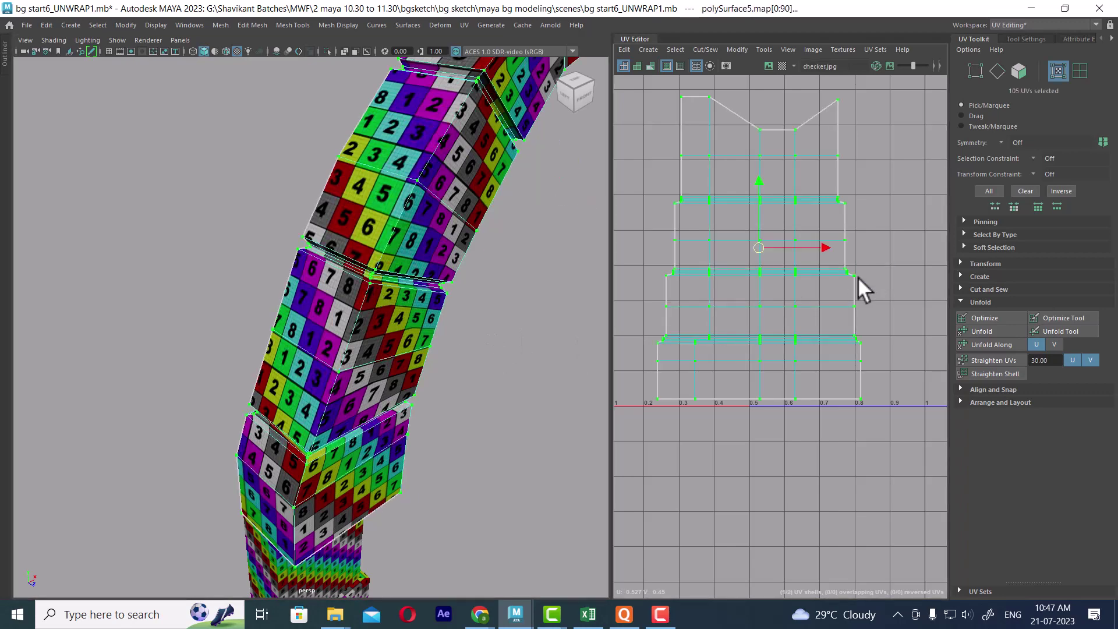
left_click_drag(760, 180, 758, 176)
left_click_drag(396, 312, 318, 282, "alt")
right_click_drag(334, 257, 440, 186)
left_click(445, 338)
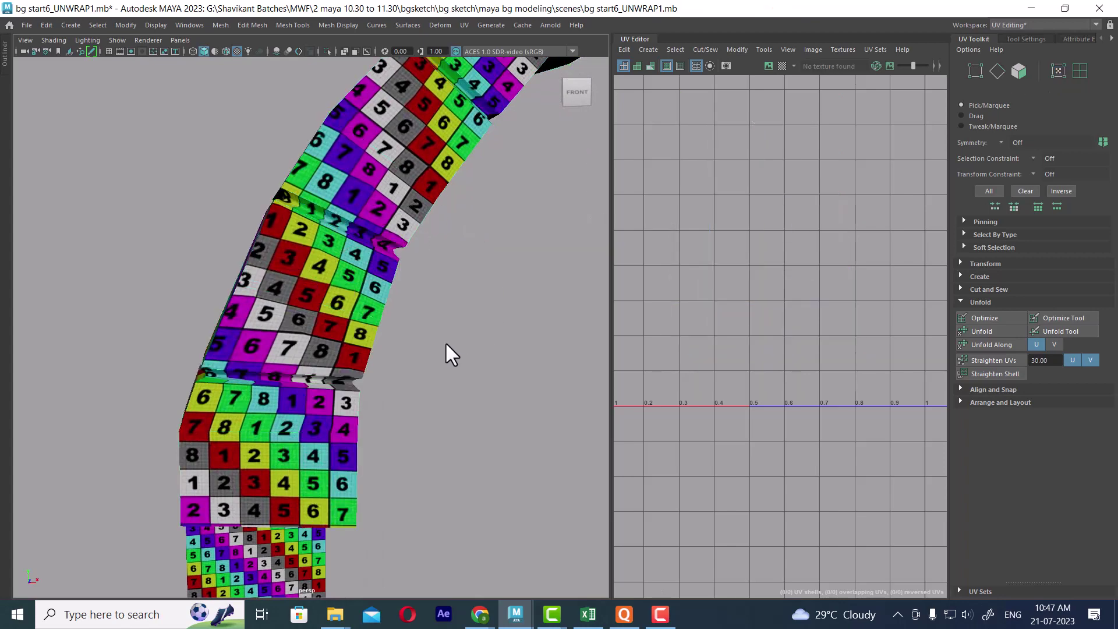
- Examine the checker squares on the arch's front faces and at the joints between its blocks for distortion
left_click_drag(445, 341, 406, 366, "alt")
right_click_drag(406, 366, 414, 449, "alt")
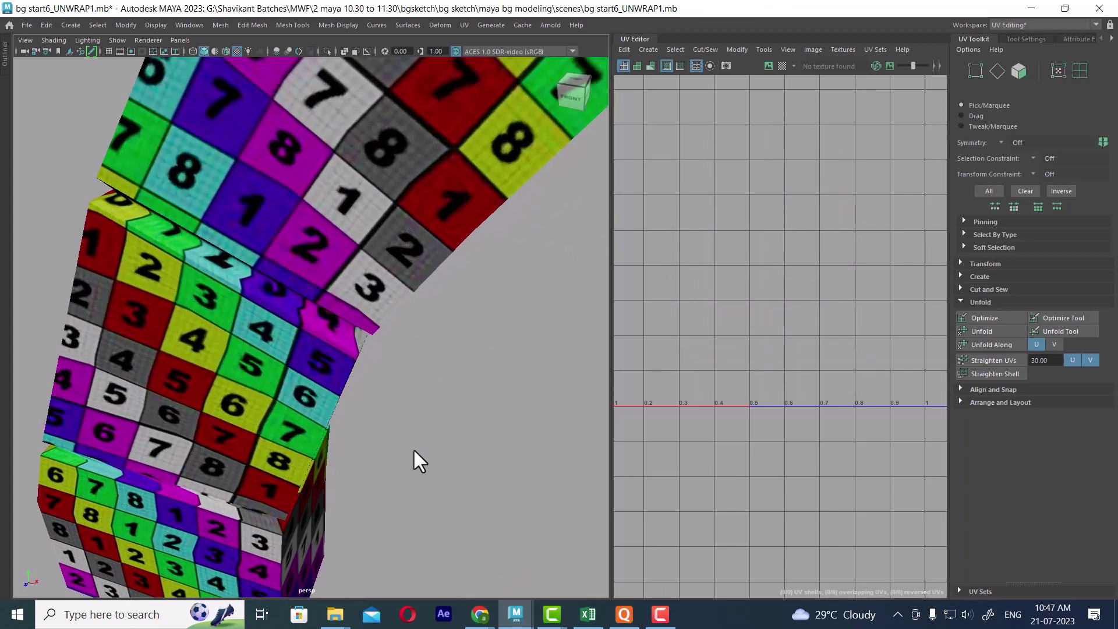
left_click_drag(413, 448, 373, 426, "alt")
right_click_drag(372, 427, 370, 311, "alt")
mouse_move(355, 298)
left_mouse_down("alt")
mouse_move(386, 280)
mouse_move(369, 292)
left_mouse_up("alt")
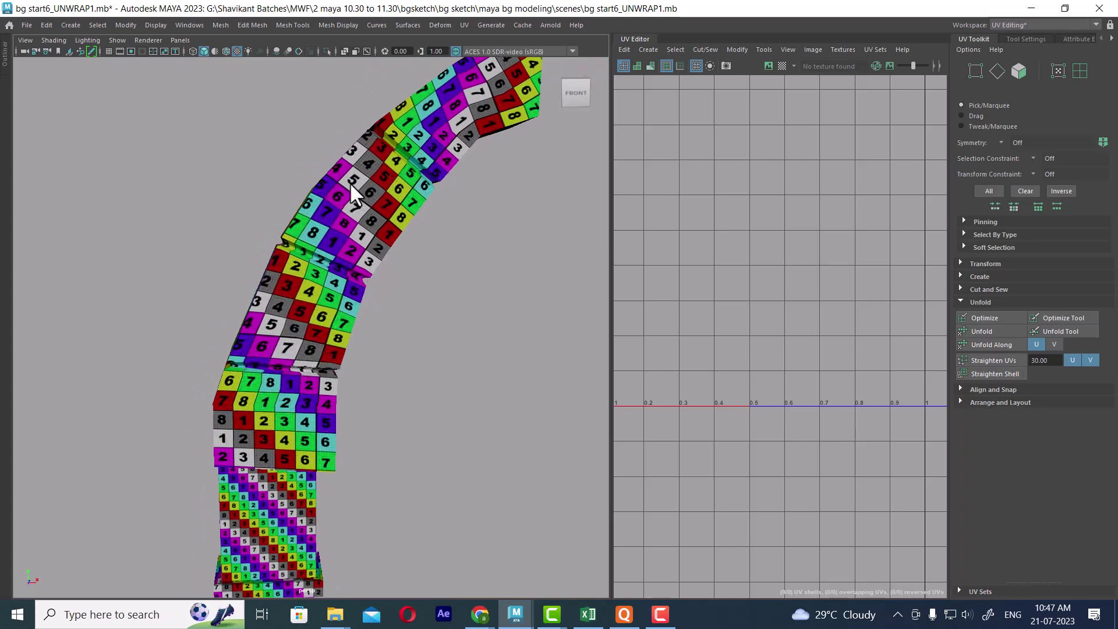
left_click(296, 256)
left_click_drag(323, 268, 354, 245, "alt")
right_click_drag(354, 245, 505, 347, "alt")
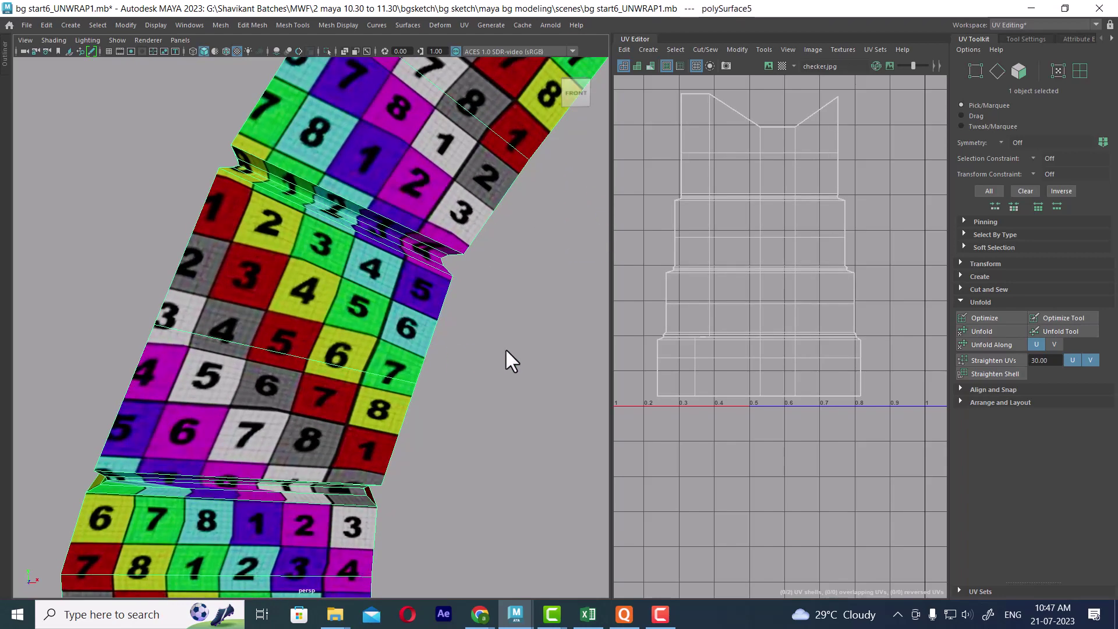
left_click(505, 348)
left_click_drag(409, 286, 437, 313, "alt")
left_click(437, 312)
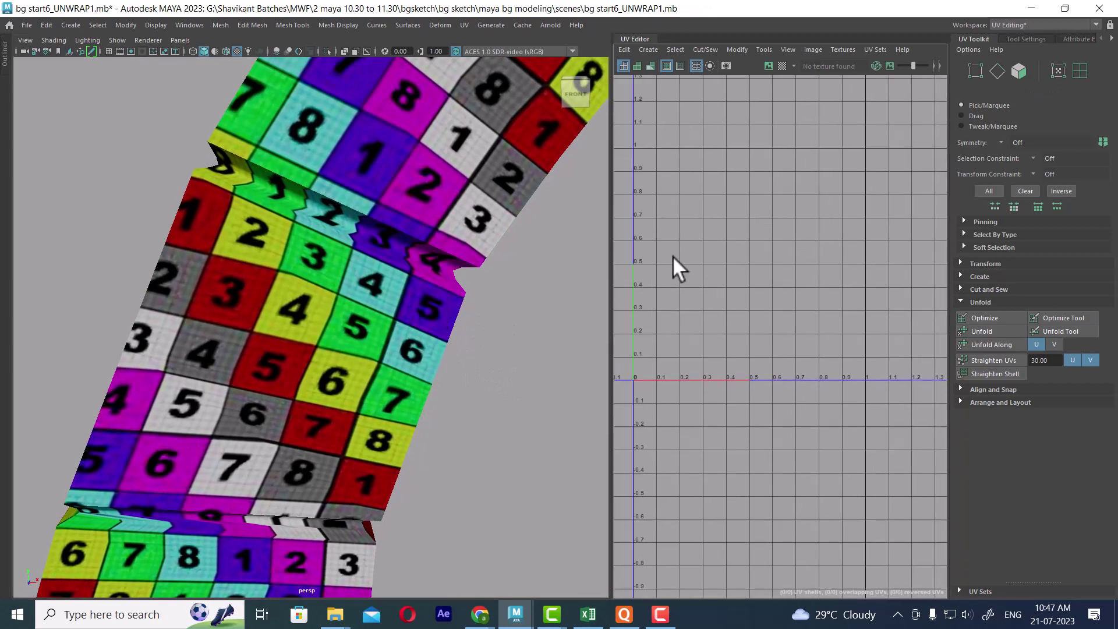
- Unfold the arch's whole UV shell along U and then along V, and check the blocks in the checker pattern
right_click_drag(712, 312, 859, 142)
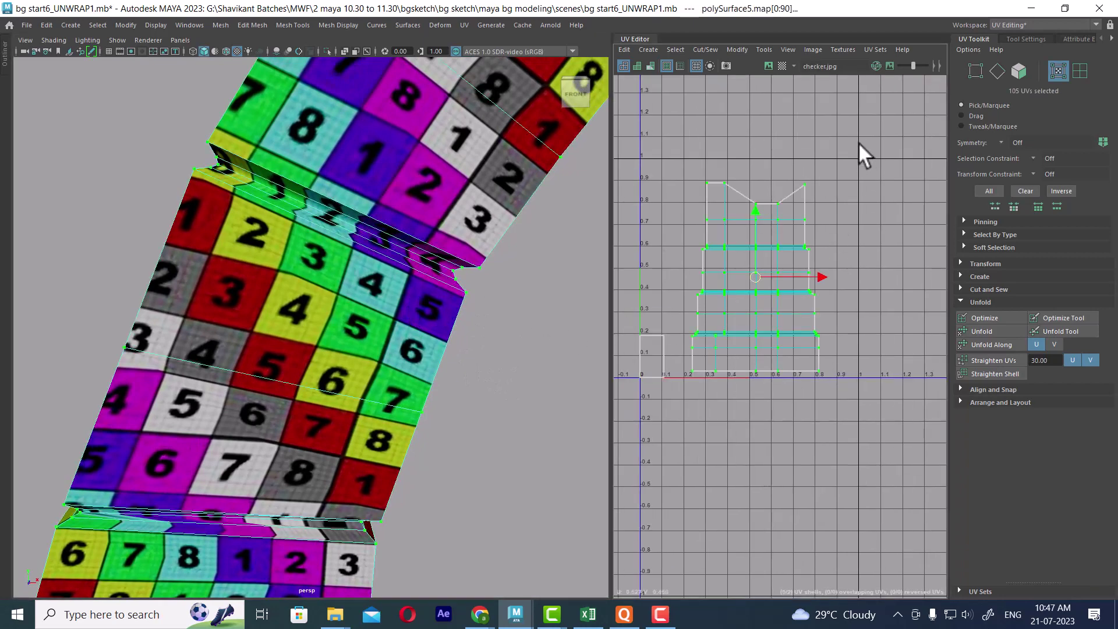
right_click_drag(803, 239, 610, 180, "shift")
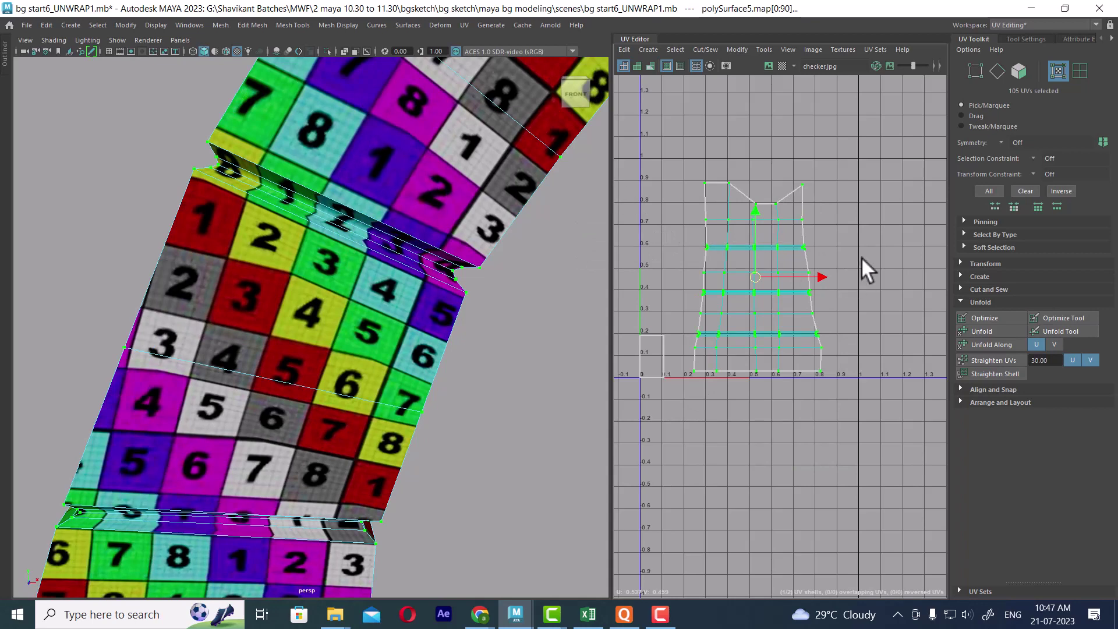
right_click_drag(758, 283, 670, 320, "shift")
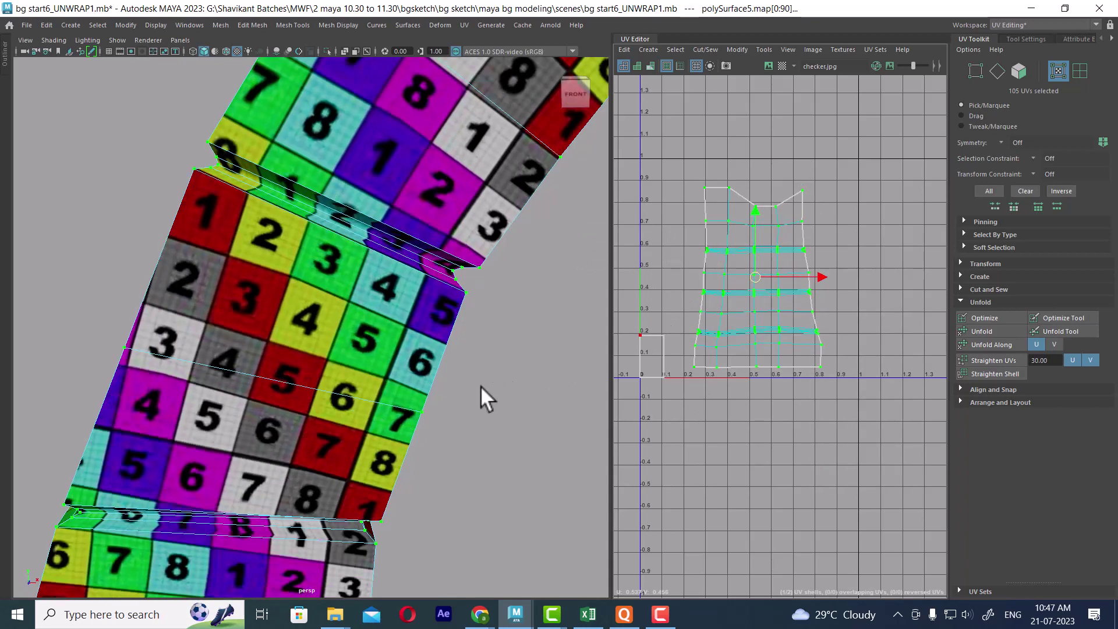
right_click_drag(356, 238, 402, 201)
left_click(505, 310)
left_click_drag(492, 399, 463, 373, "alt")
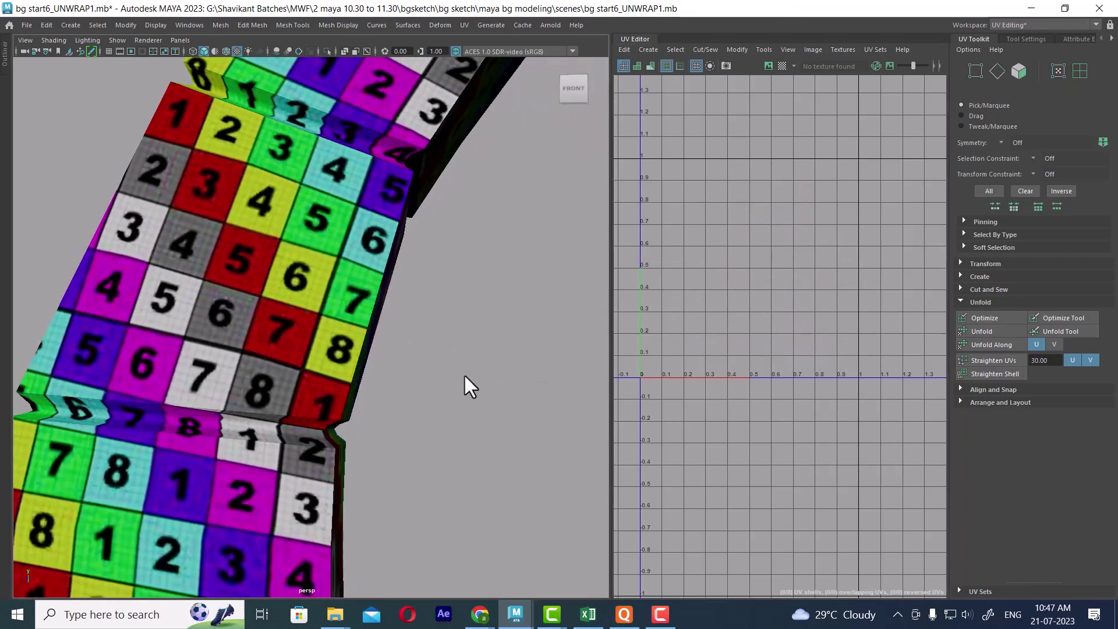
- Select all UVs of the unfolded arch shell and straighten them in U and V, then return to object selection
left_click(368, 292)
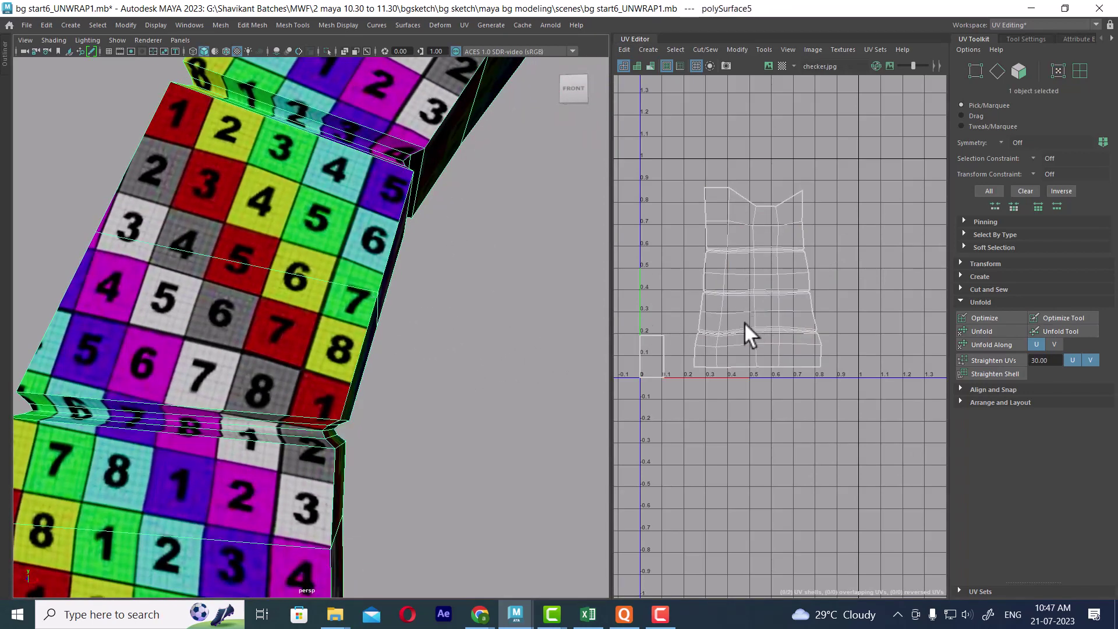
scroll(362, 281, "down", 5)
left_click_drag(460, 322, 471, 339, "alt")
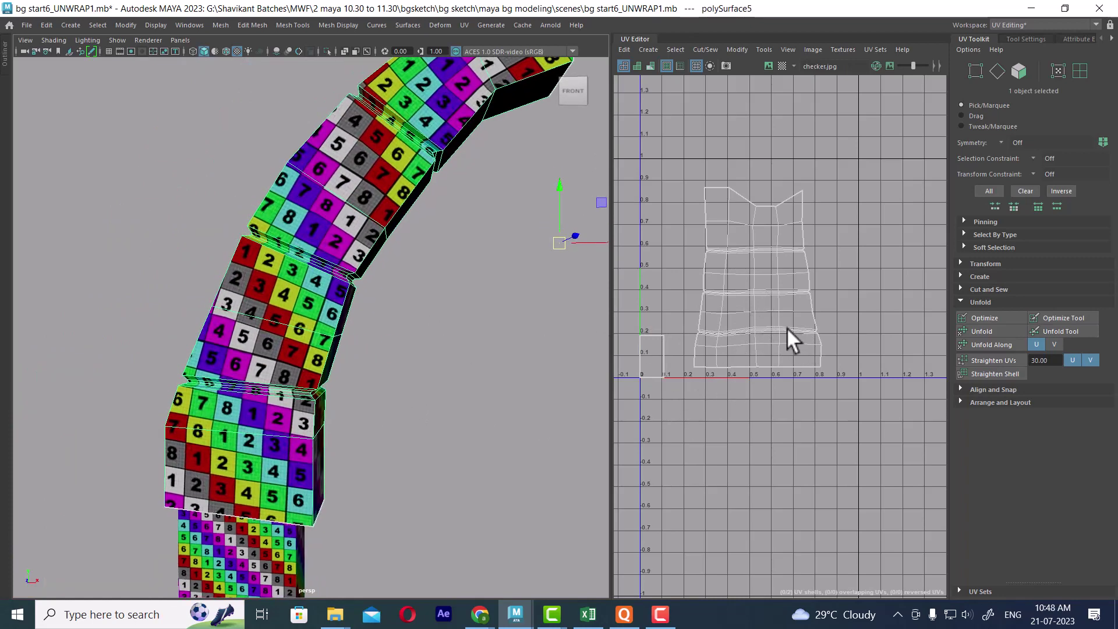
right_click_drag(782, 323, 828, 267)
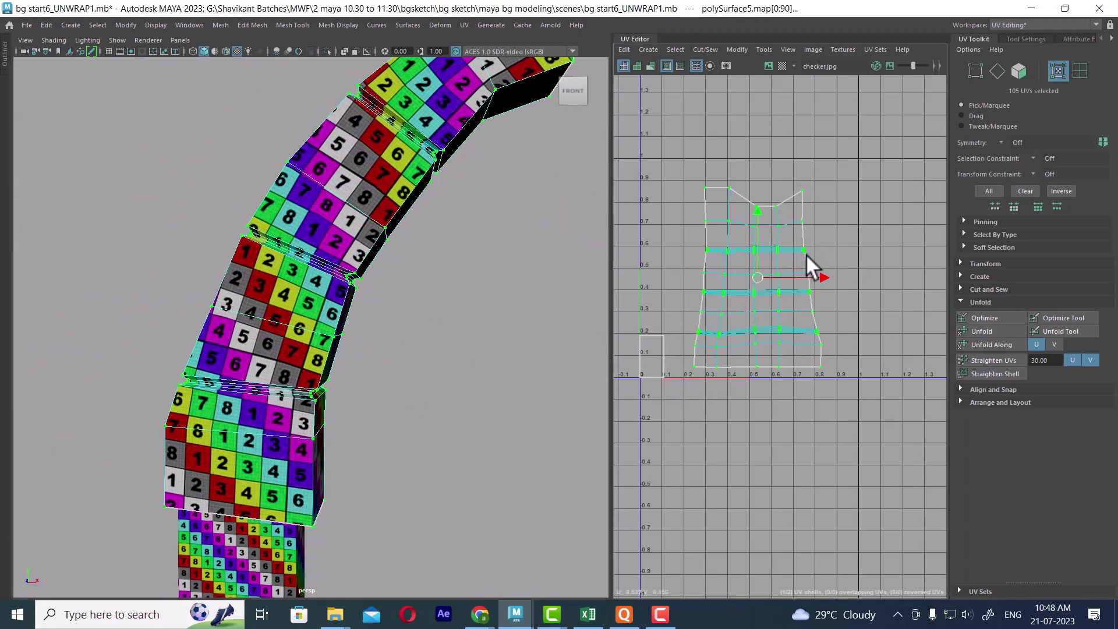
left_click(805, 252)
double_click(798, 268)
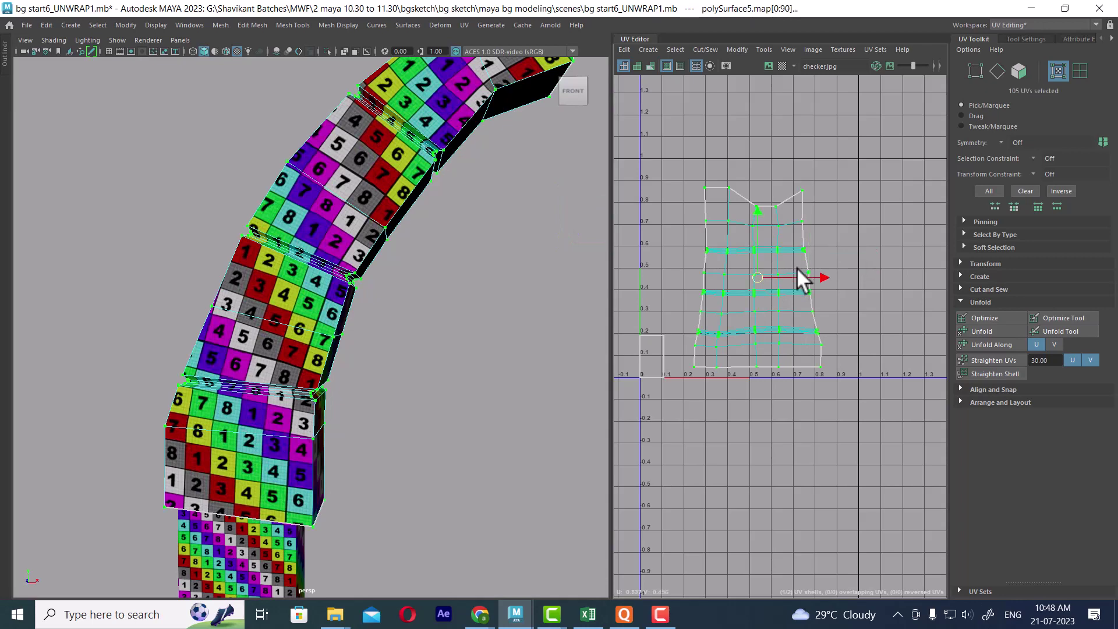
left_click(993, 358)
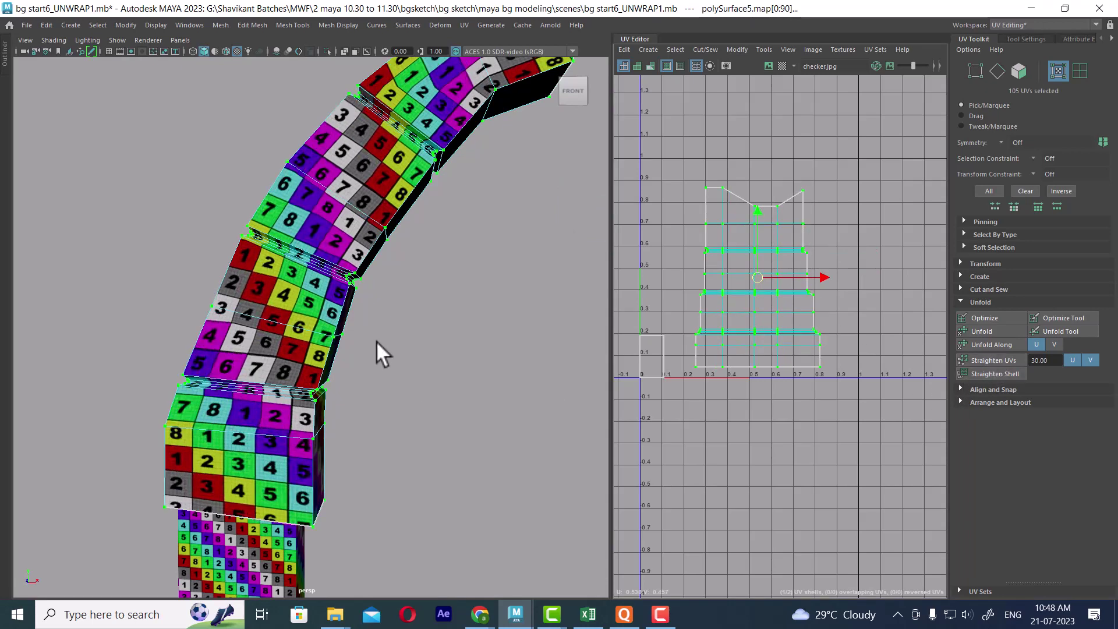
right_click_drag(338, 233, 466, 145)
- Compare the checker square sizes on the arch and on the supporting pillar
scroll(789, 330, "down", 2)
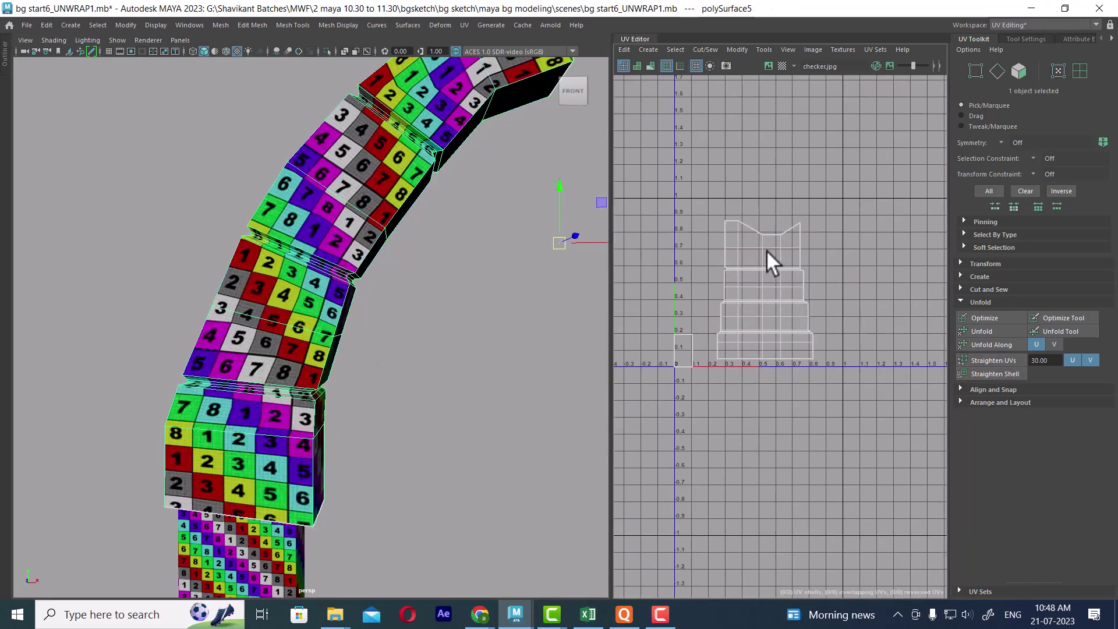
middle_click_drag(320, 270, 290, 364, "alt")
middle_click_drag(230, 424, 240, 301, "alt")
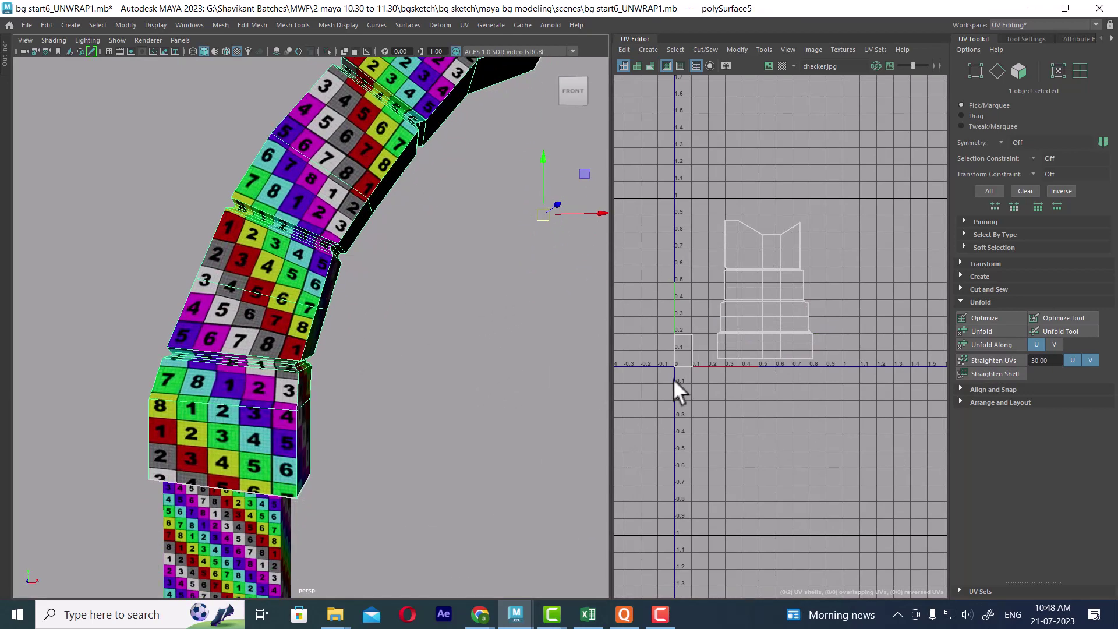
middle_click_drag(747, 448, 747, 367, "alt")
scroll(748, 367, "down", 1)
scroll(315, 437, "down", 2)
left_click_drag(312, 445, 431, 355, "alt")
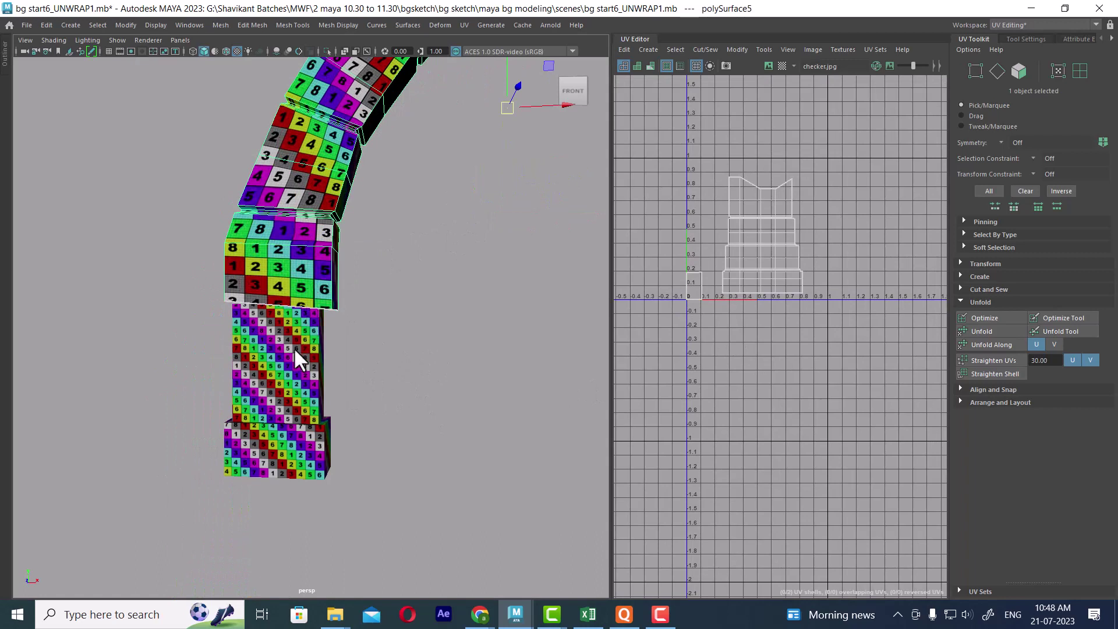
left_click(294, 347, "shift")
scroll(846, 285, "up", 1)
left_click(432, 343)
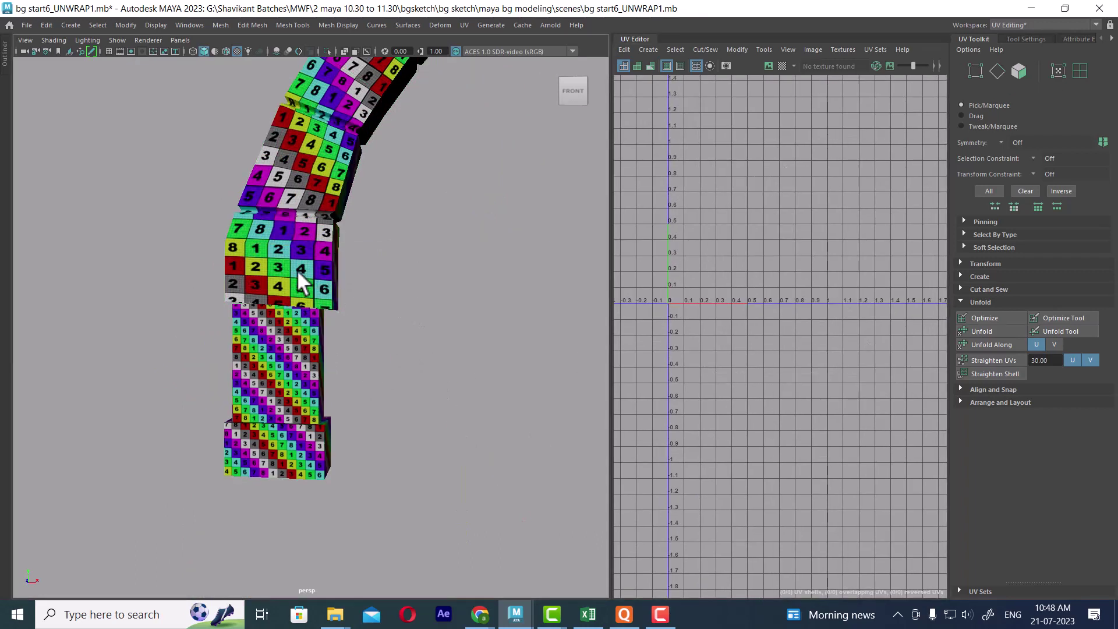
- Select the arch's UV shell and move it left out of the 0 to 1 tile
left_click(297, 271)
key("ctrl+F12")
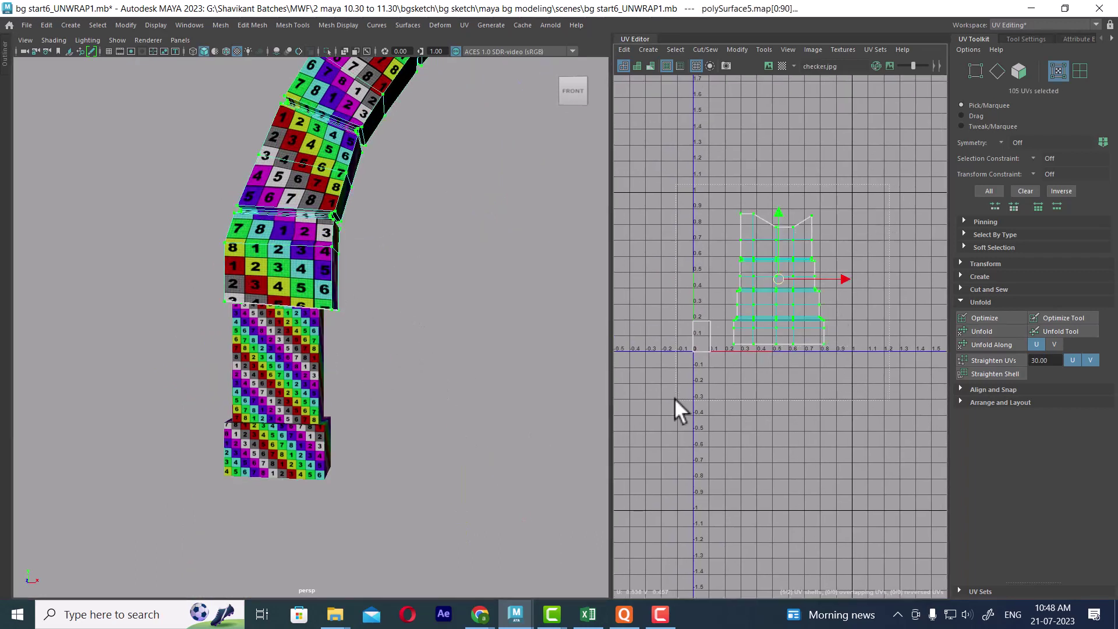
middle_click_drag(772, 328, 833, 364, "alt")
left_click_drag(891, 316, 755, 310)
scroll(784, 313, "down", 1)
- Select the pillar's column and base UV shells together and move them below the U axis, clear of the arch shell
right_click_drag(315, 335, 384, 213)
left_click(295, 358)
middle_click_drag(808, 365, 760, 299, "alt")
scroll(714, 239, "down", 1)
scroll(714, 239, "up", 1)
right_click_drag(723, 239, 818, 244)
double_click(787, 312)
scroll(815, 244, "up", 1)
left_click_drag(801, 236, 797, 260)
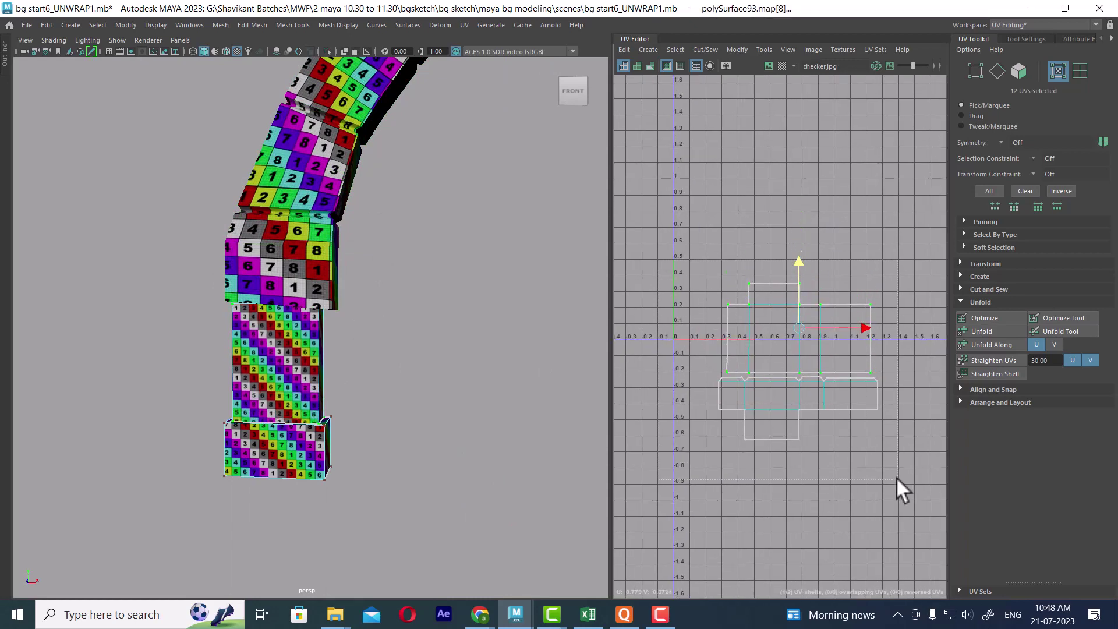
left_click_drag(897, 477, 897, 479)
left_click_drag(801, 362, 757, 421)
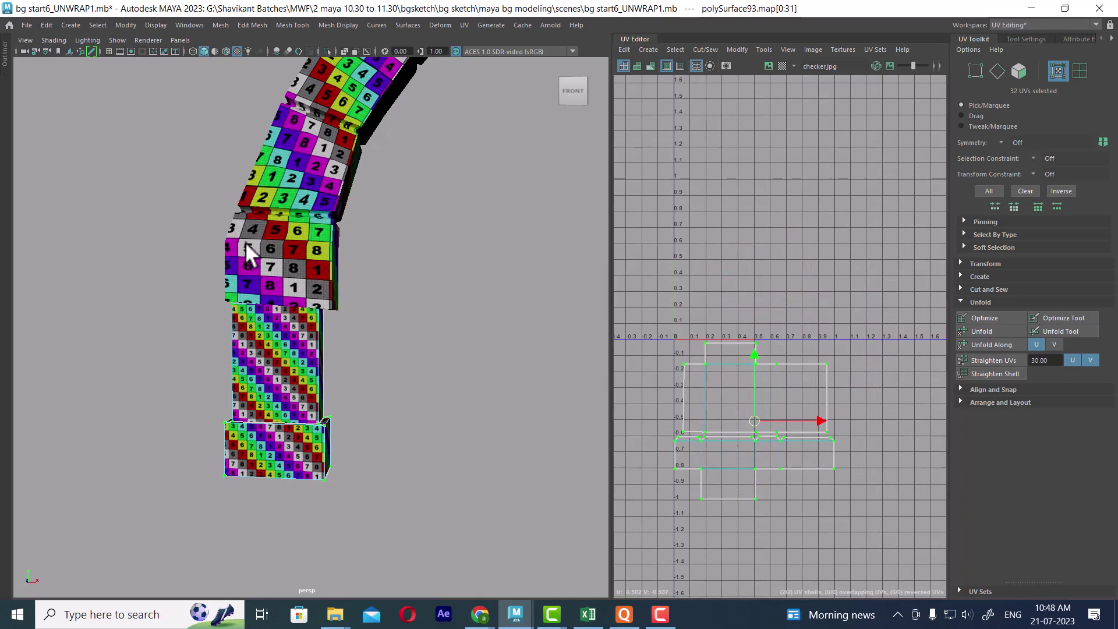
- Select the arch and the pillar together and combine them into one mesh
right_click_drag(246, 243, 429, 177)
left_click(329, 272)
left_click(293, 363, "shift")
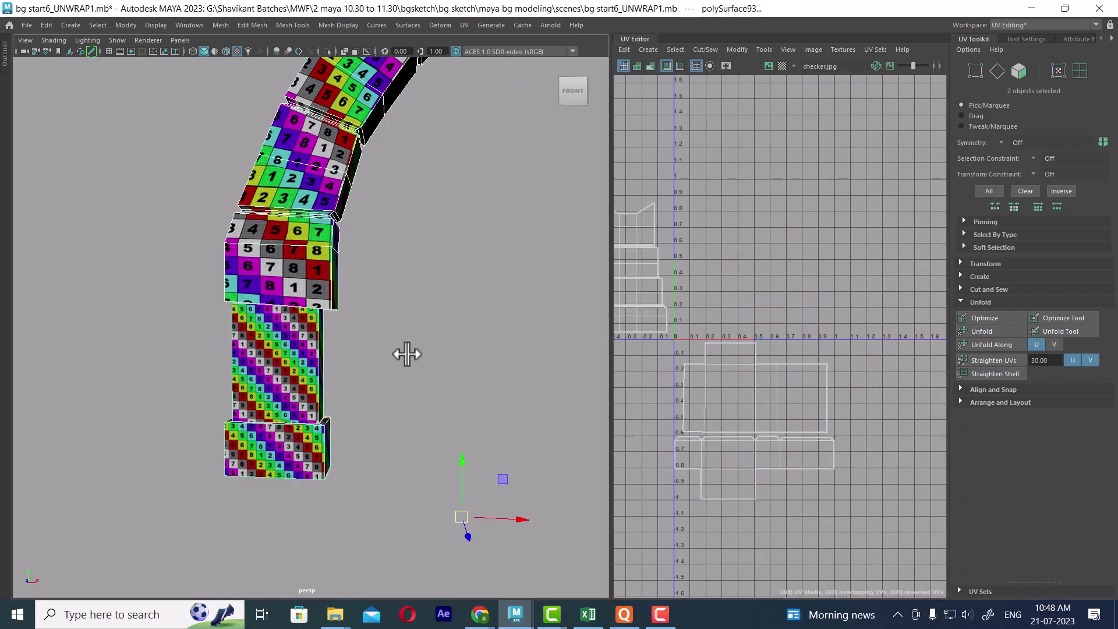
right_click_drag(342, 221, 351, 449, "shift")
scroll(684, 300, "down", 4)
middle_click_drag(717, 371, 760, 323, "alt")
scroll(781, 351, "up", 2)
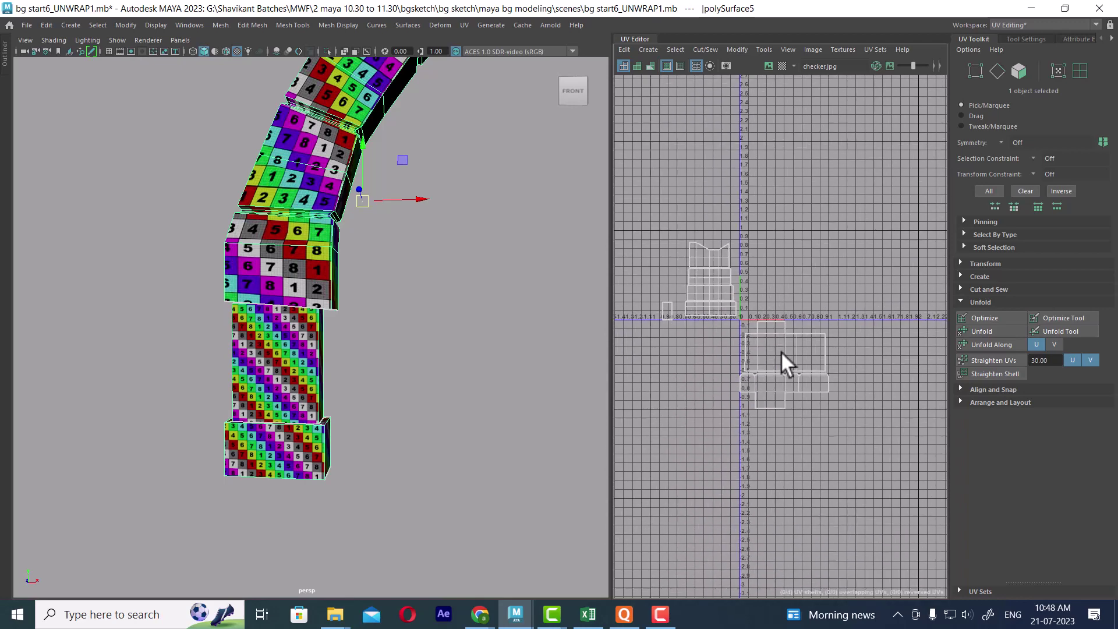
- Select the lower horizontal edge of the pillar base's UV shell and examine where it lies on the model's underside
scroll(802, 349, "up", 6)
right_click_drag(792, 309, 784, 271)
left_click(735, 397)
left_click(735, 399)
scroll(757, 328, "down", 4)
middle_click_drag(765, 396, 778, 362, "alt")
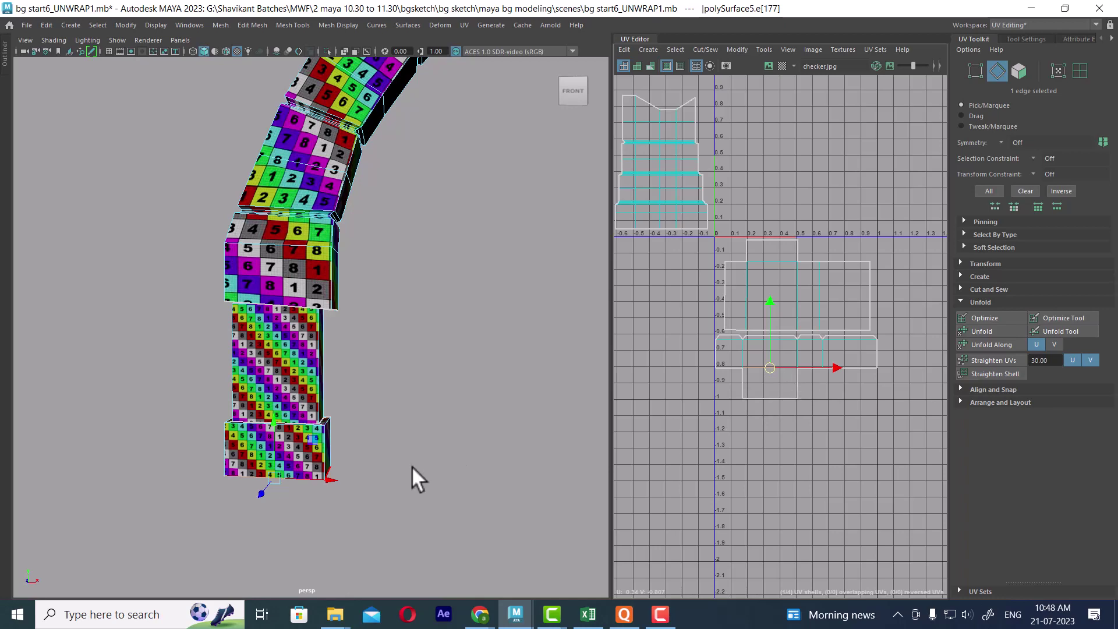
mouse_move(411, 466)
left_mouse_down("alt")
mouse_move(390, 414)
mouse_move(408, 448)
left_mouse_up("alt")
right_click_drag(739, 368, 824, 389)
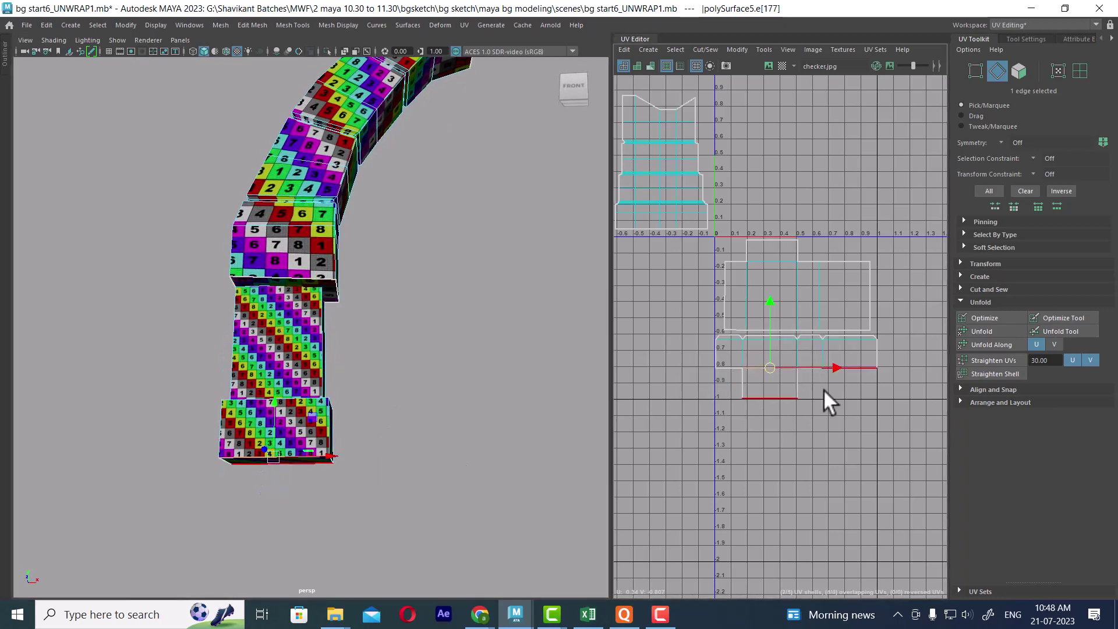
- Select all UVs of the combined mesh, lay out the shells within the 0 to 1 tile, and check the checker scale across arch and pillar
scroll(823, 389, "down", 4)
right_click_drag(742, 274, 778, 276)
left_click_drag(718, 210, 906, 446)
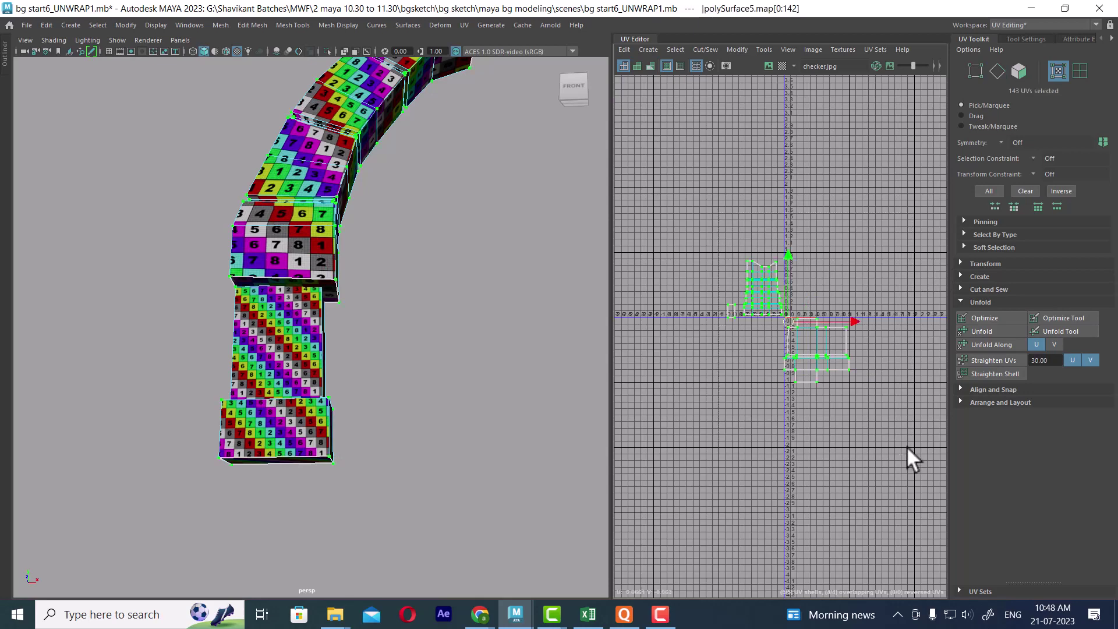
right_click_drag(751, 303, 640, 369)
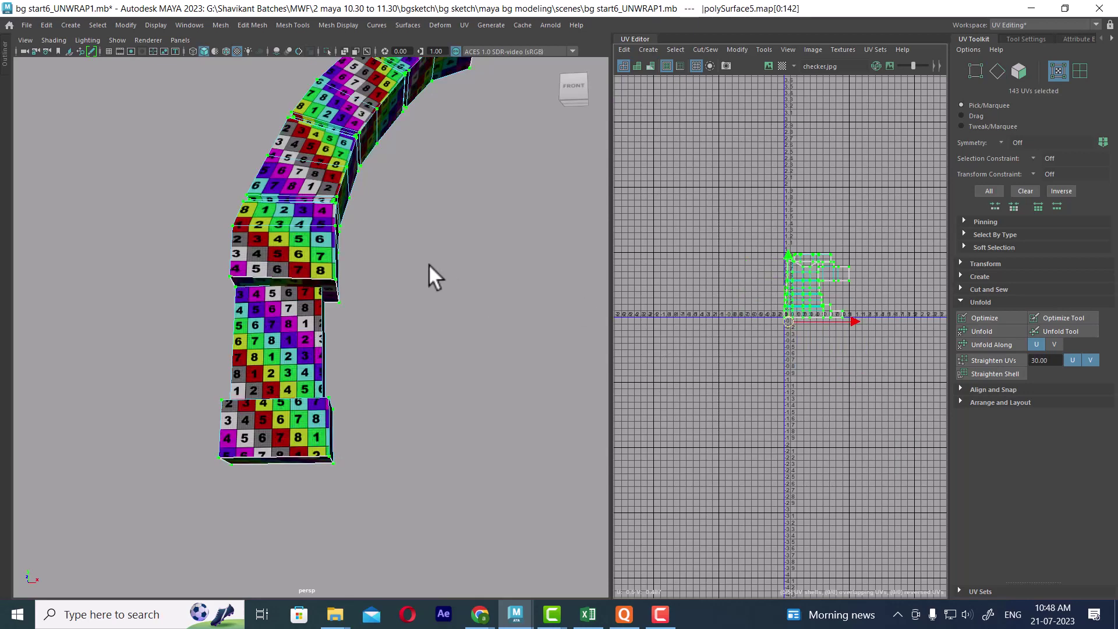
scroll(429, 264, "up", 2)
middle_click_drag(400, 336, 389, 411, "alt")
left_click_drag(389, 411, 389, 432, "alt")
scroll(435, 442, "up", 2)
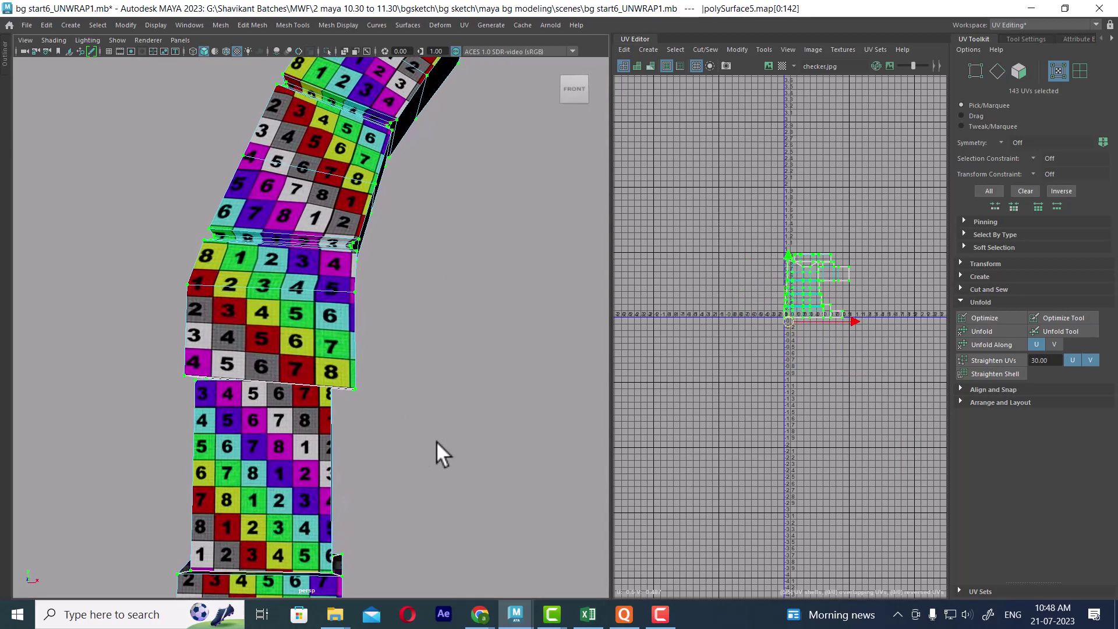
- Cut the UV edge that joins the small flap to the rectangular strip shell of the combined mesh
left_click(793, 407)
right_click_drag(793, 408, 870, 511, "alt")
middle_click_drag(810, 342, 785, 386, "alt")
right_click_drag(785, 386, 810, 405, "alt")
middle_click_drag(376, 432, 408, 355, "alt")
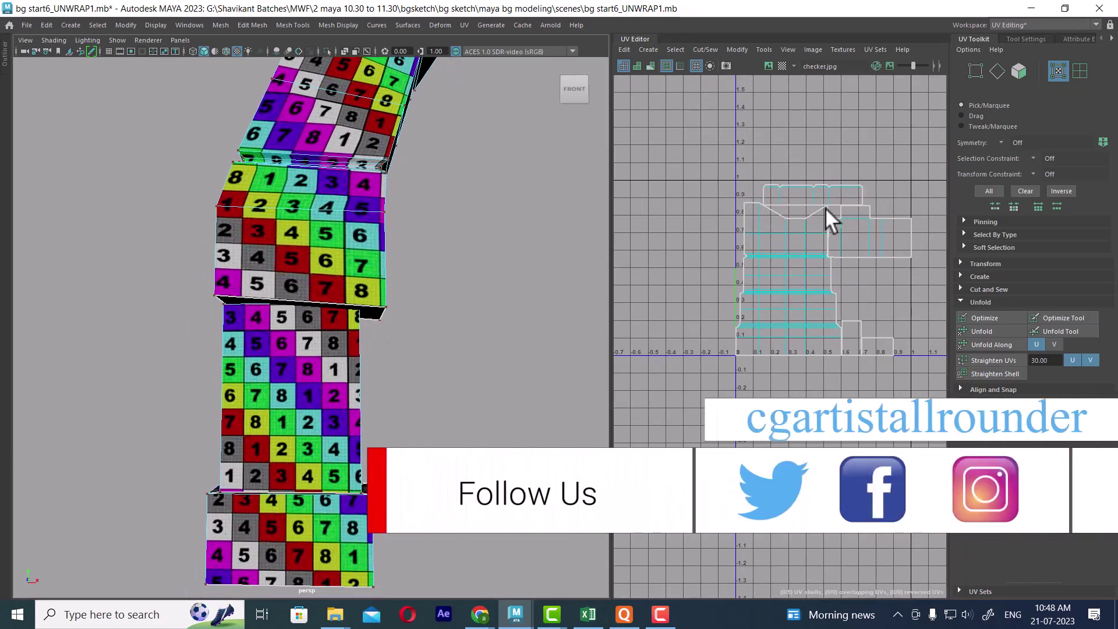
scroll(791, 304, "up", 2)
middle_click_drag(791, 305, 753, 351, "alt")
right_click_drag(796, 221, 797, 176)
left_click(794, 202)
right_click(866, 181, "shift")
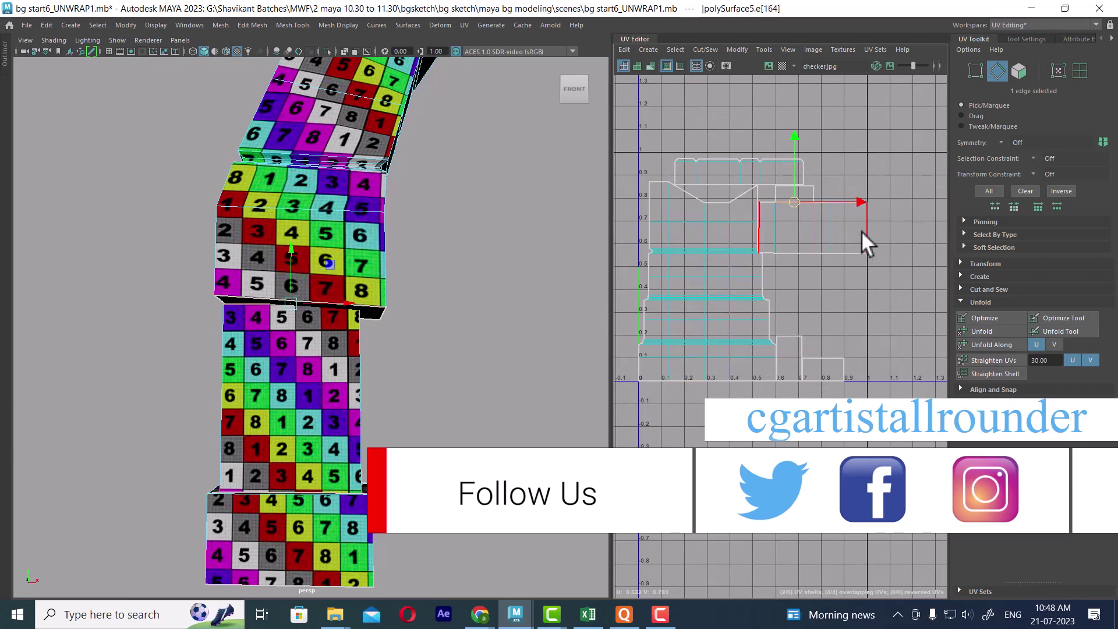
- Try to unfold all UV shells of the combined mesh at once
scroll(757, 236, "down", 3)
right_click_drag(757, 230, 815, 174)
left_click_drag(714, 374, 835, 250)
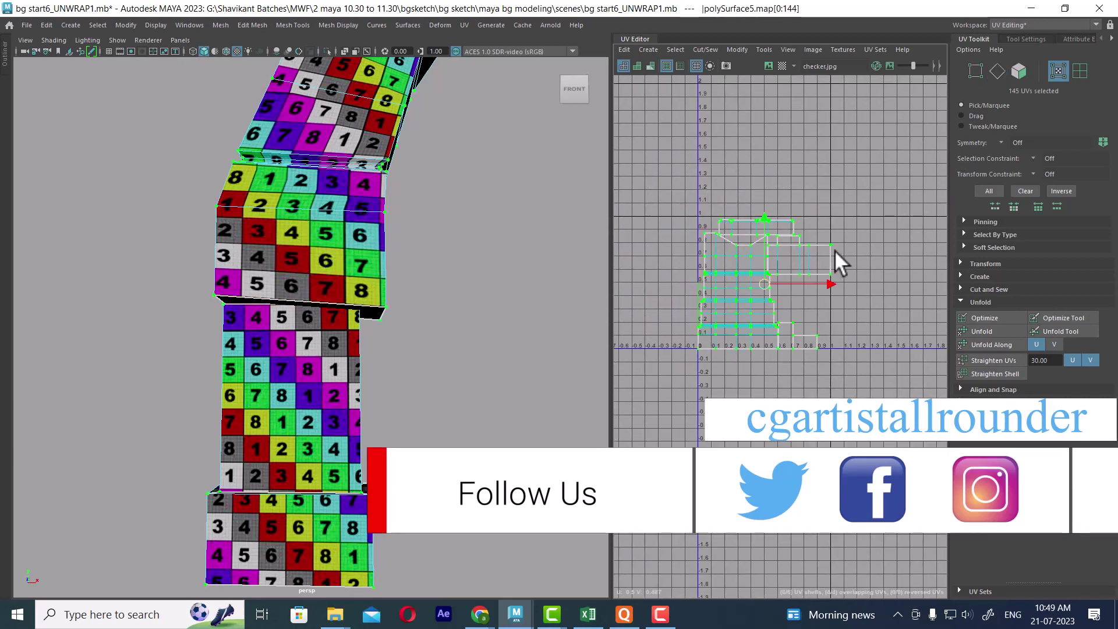
right_click_drag(722, 274, 603, 280, "shift")
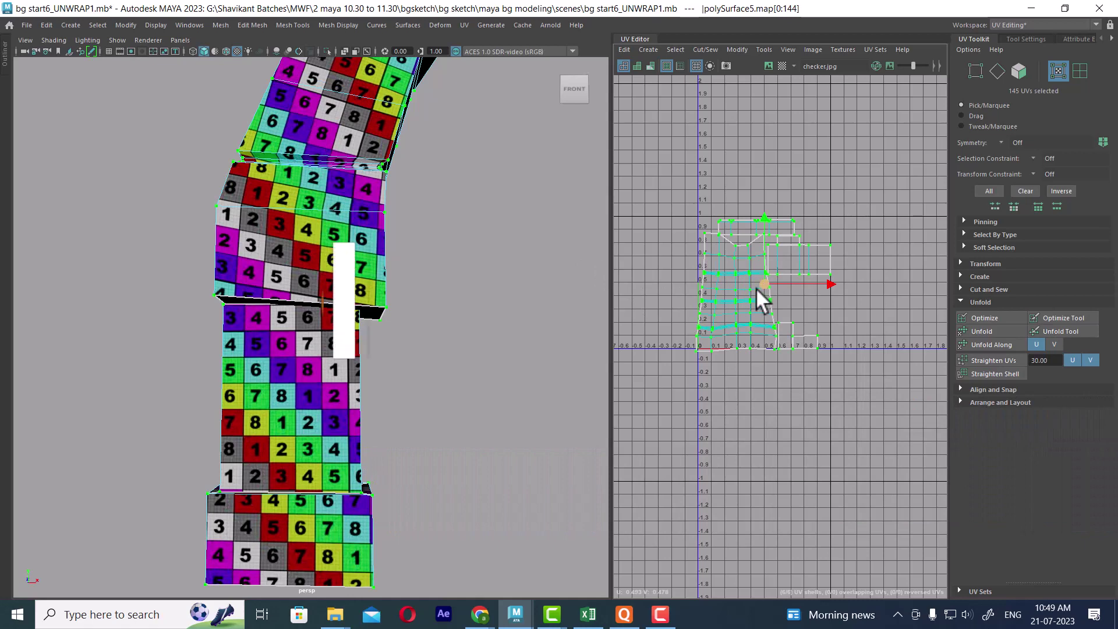
- Lay out all UV shells within the 0 to 1 tile and move them together to just below the U axis
right_click(801, 239, "shift")
right_click_drag(801, 239, 803, 270, "shift")
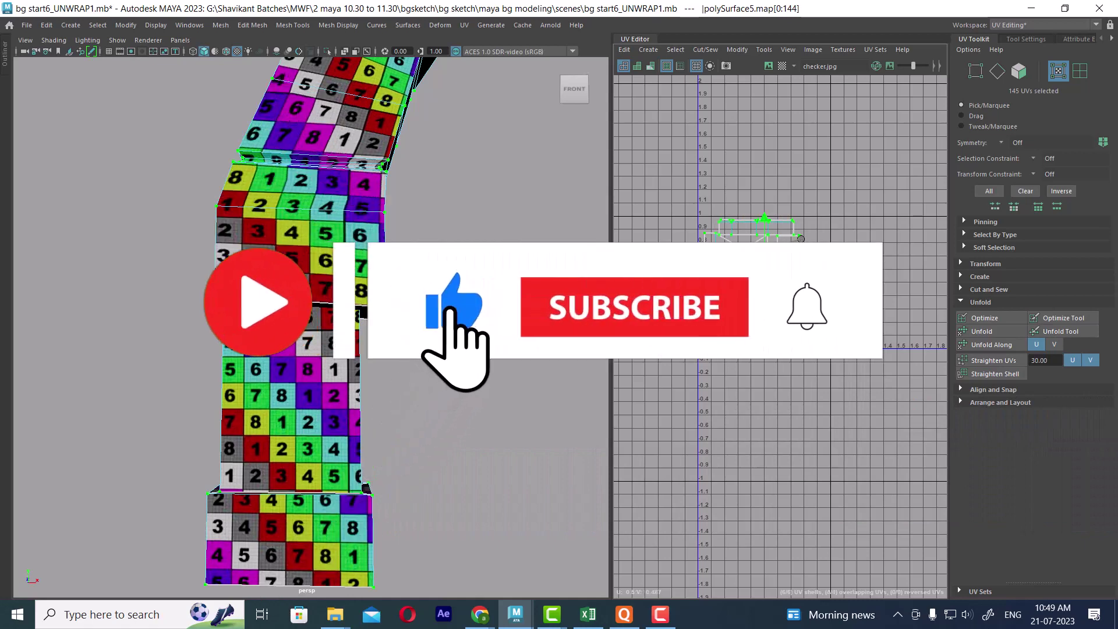
scroll(782, 295, "up", 3)
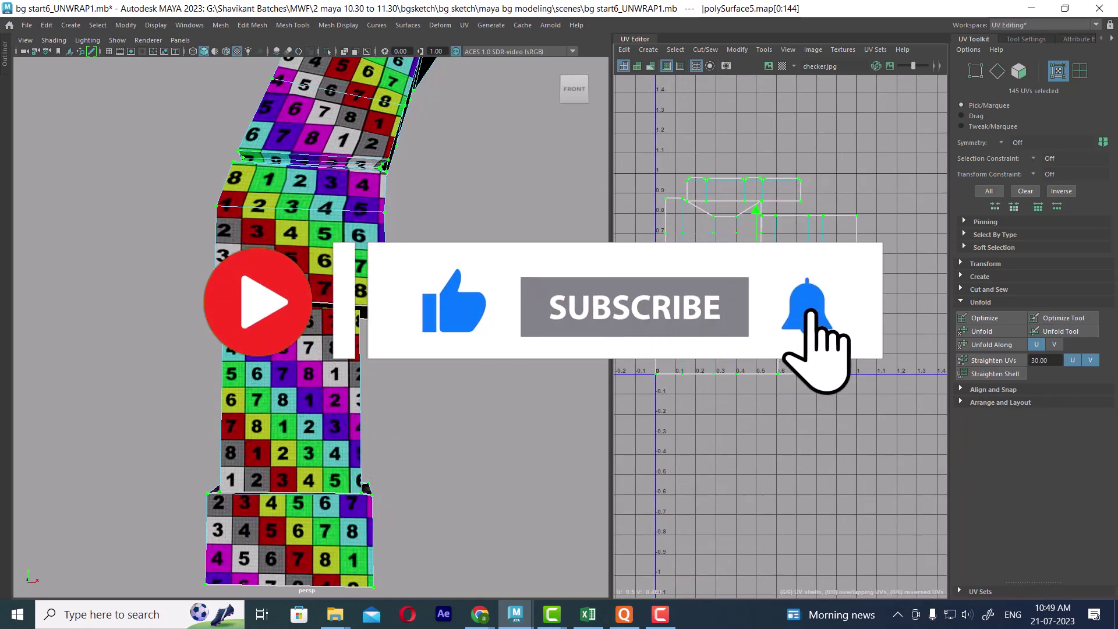
scroll(779, 344, "down", 2)
left_click_drag(743, 247, 743, 399)
scroll(382, 396, "up", 3)
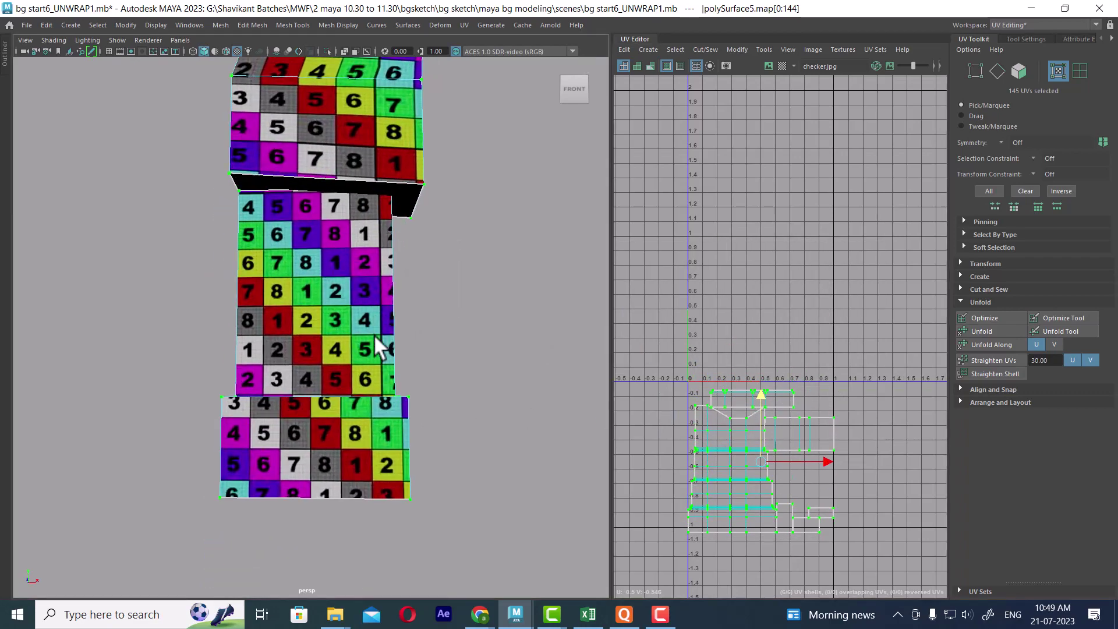
scroll(781, 384, "up", 3)
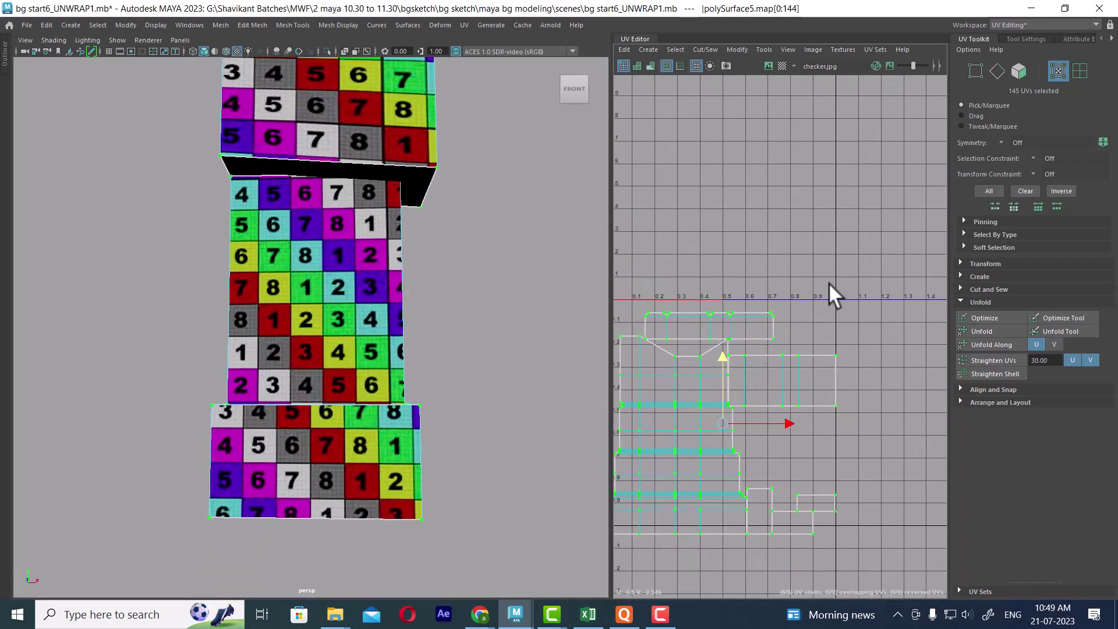
- Select the long horizontal strip shell above the arch shell and move it directly beneath the large rectangular strip shell
left_click_drag(760, 317, 756, 326)
right_click_drag(756, 326, 765, 372, "ctrl")
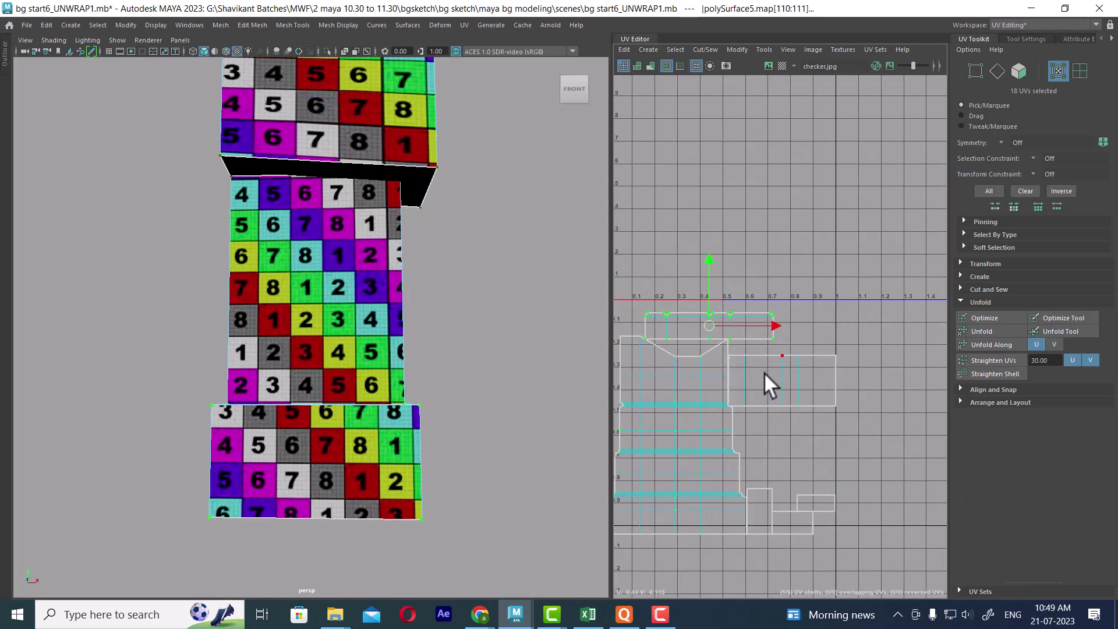
left_click_drag(709, 336, 781, 422)
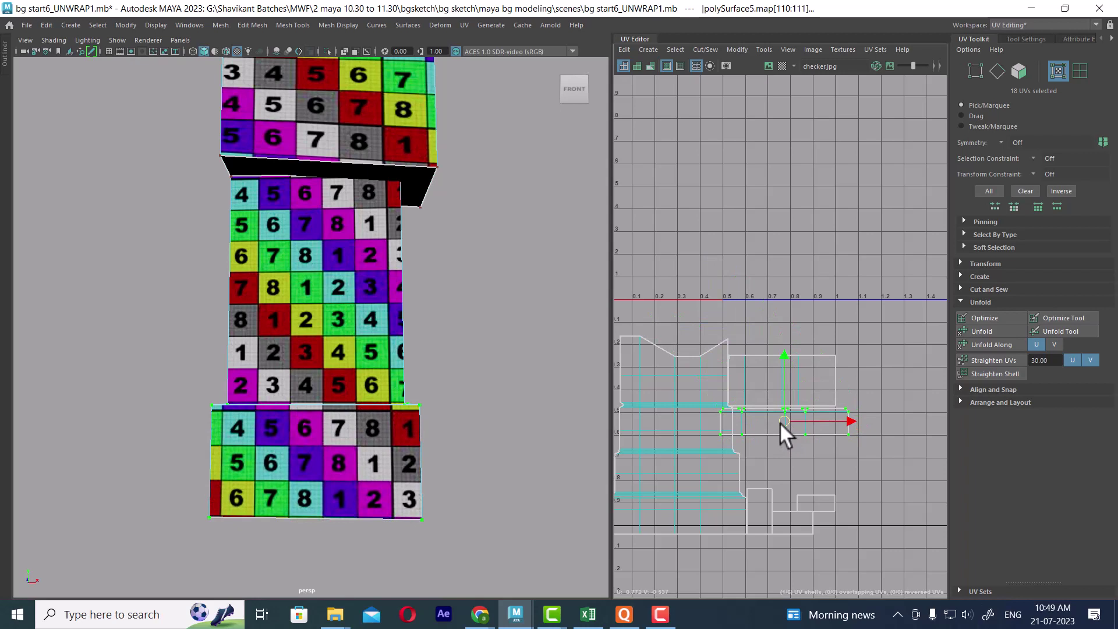
scroll(781, 431, "down", 2)
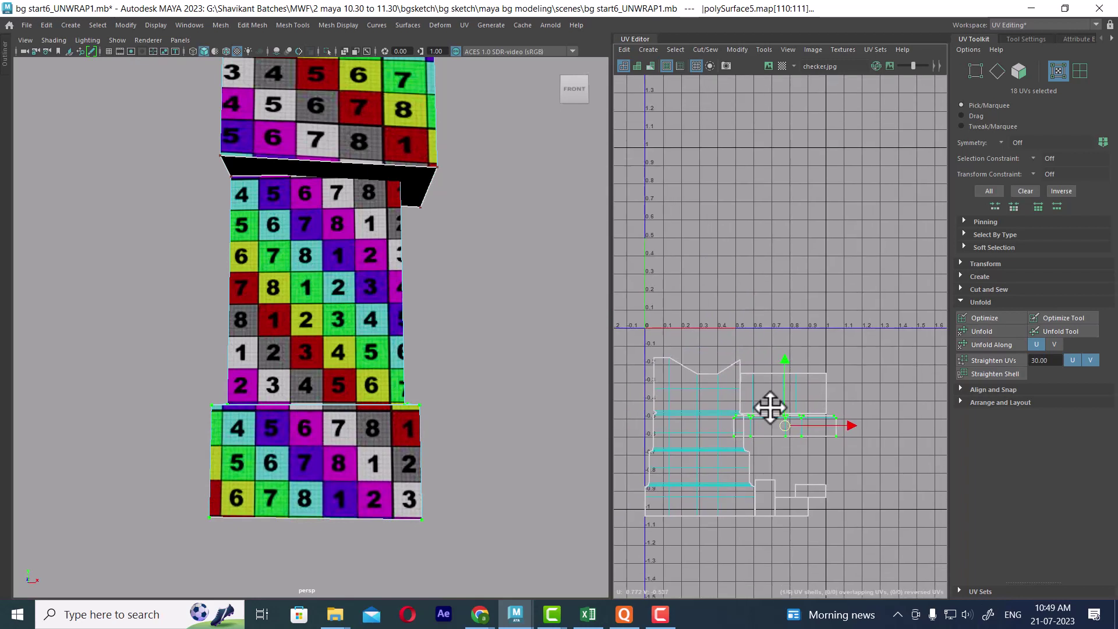
middle_click_drag(769, 412, 809, 313, "alt")
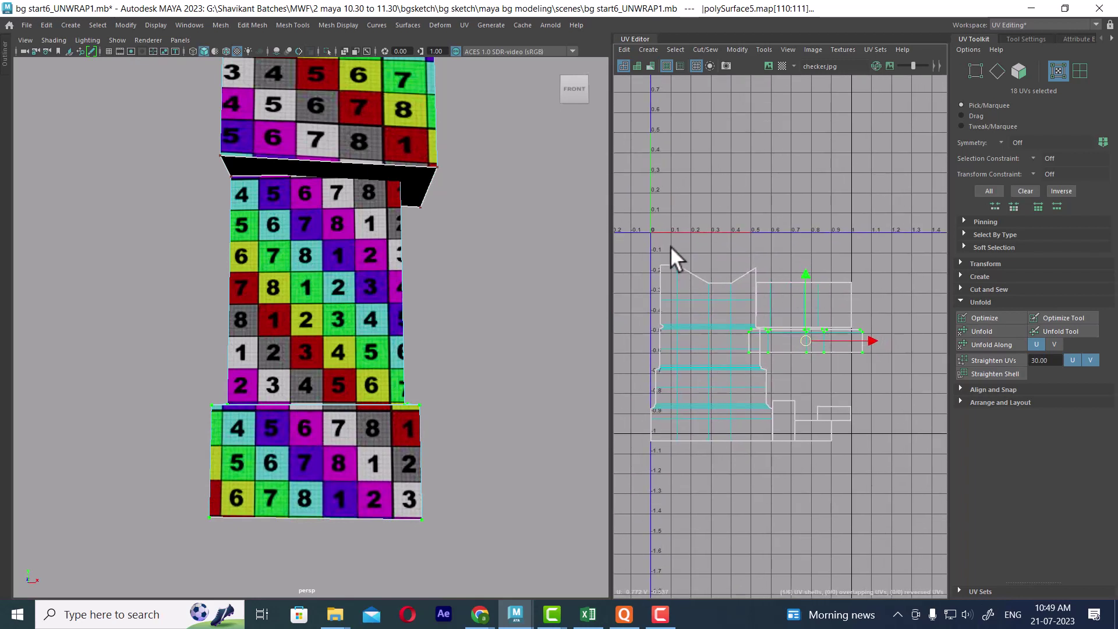
- Move all UVs of the mesh farther down, below -1 on the V axis, and return to object selection
key("ctrl+a")
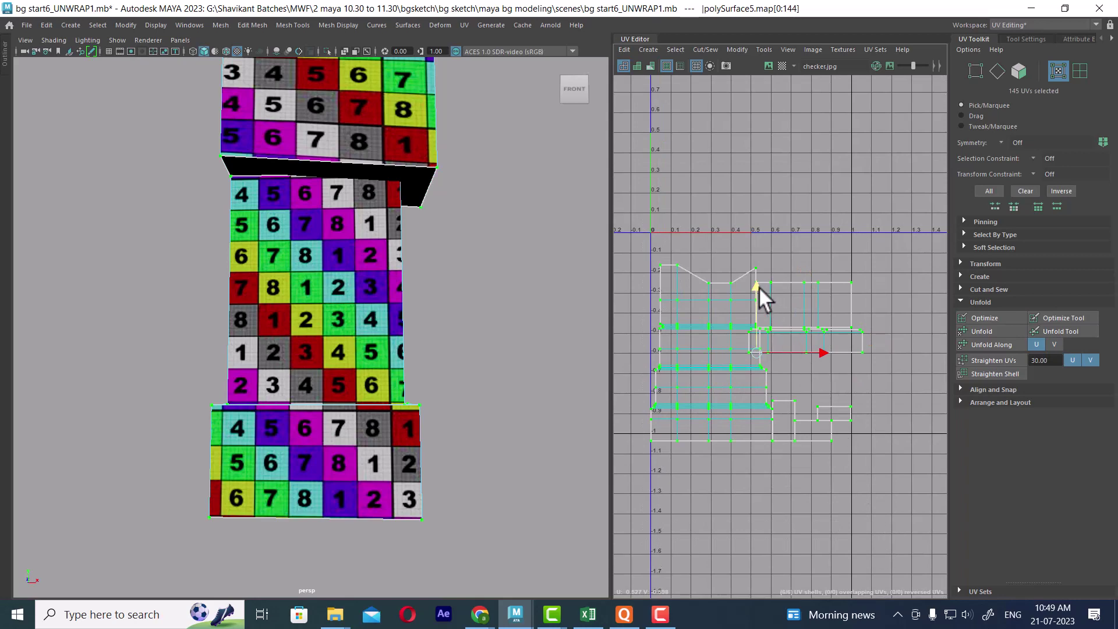
left_click_drag(763, 297, 775, 461)
right_click_drag(420, 140, 417, 116)
scroll(399, 164, "down", 3)
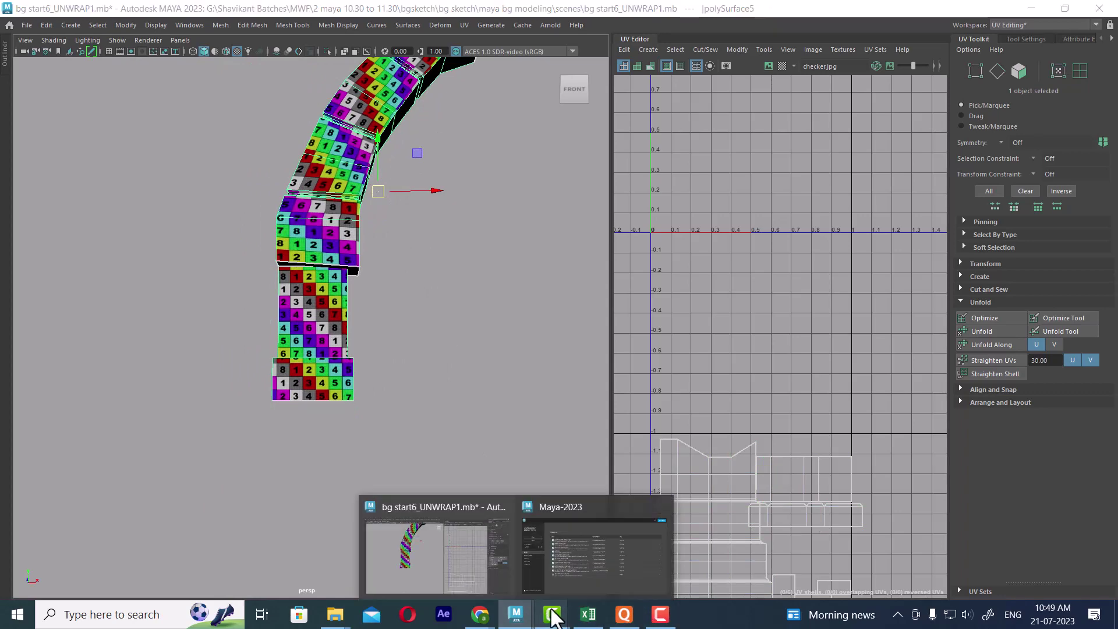
- Switch to the second Maya window, leave its home screen and bring up the dialog for opening a scene
left_click(544, 555)
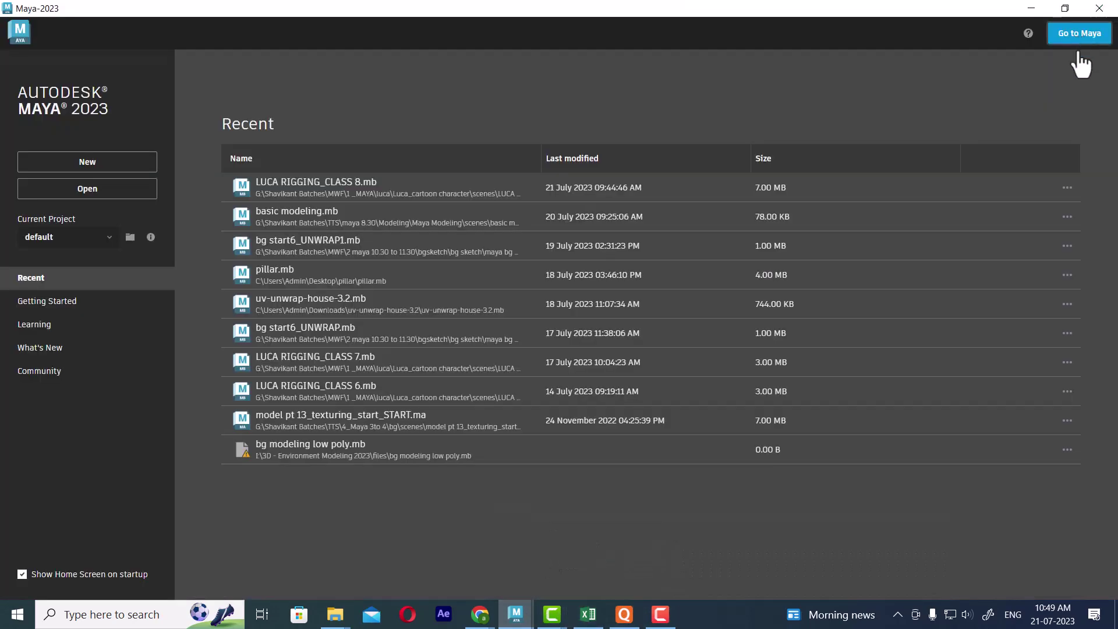
left_click(1079, 33)
left_click(26, 24)
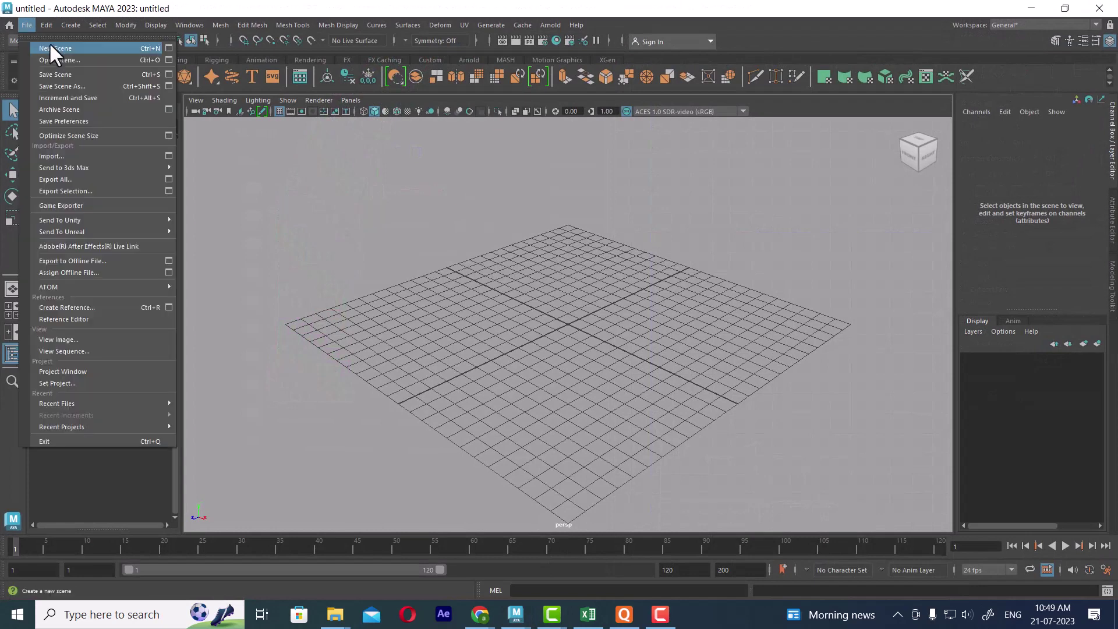
left_click(53, 60)
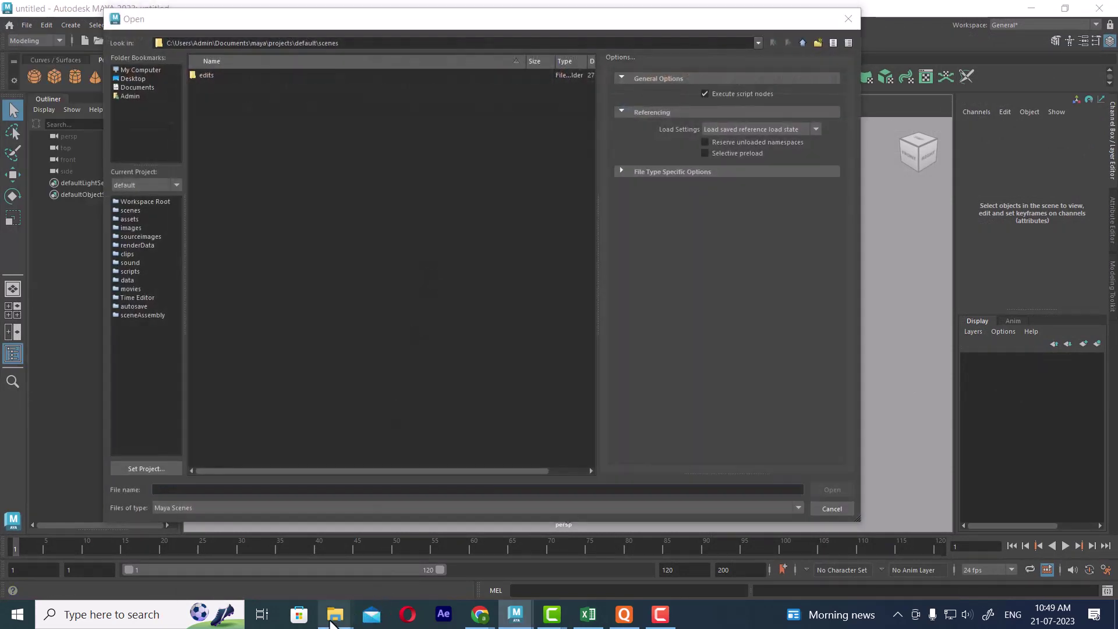
- Copy the path of the maya bg modeling scenes folder from File Explorer and minimize that window
mouse_move(336, 615)
left_click(369, 565)
left_click(674, 115)
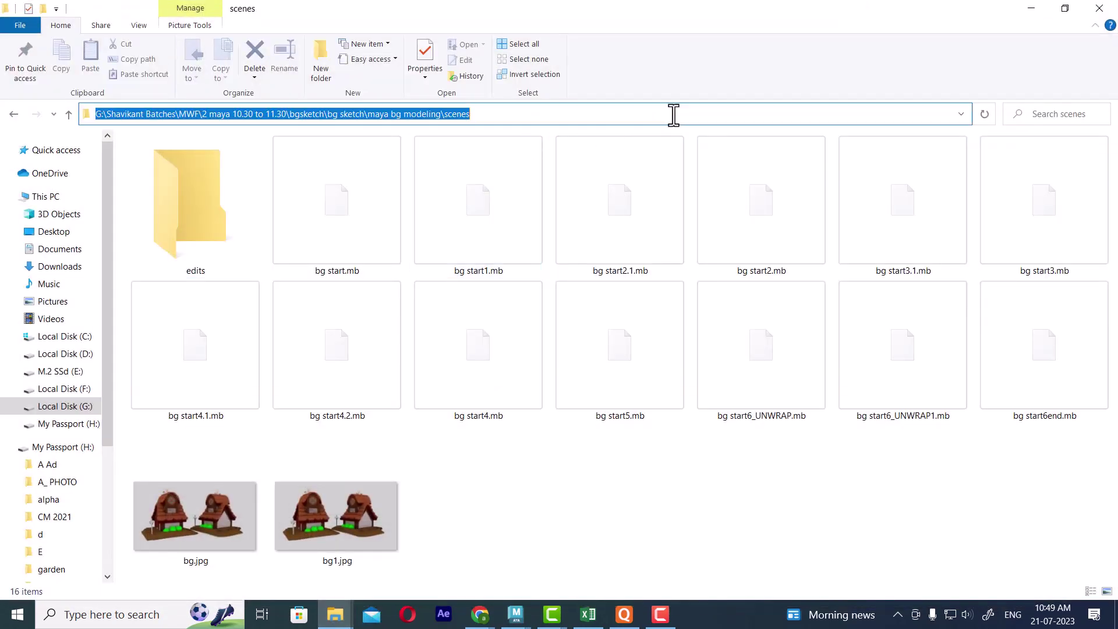
key("ctrl+c")
left_click(1036, 10)
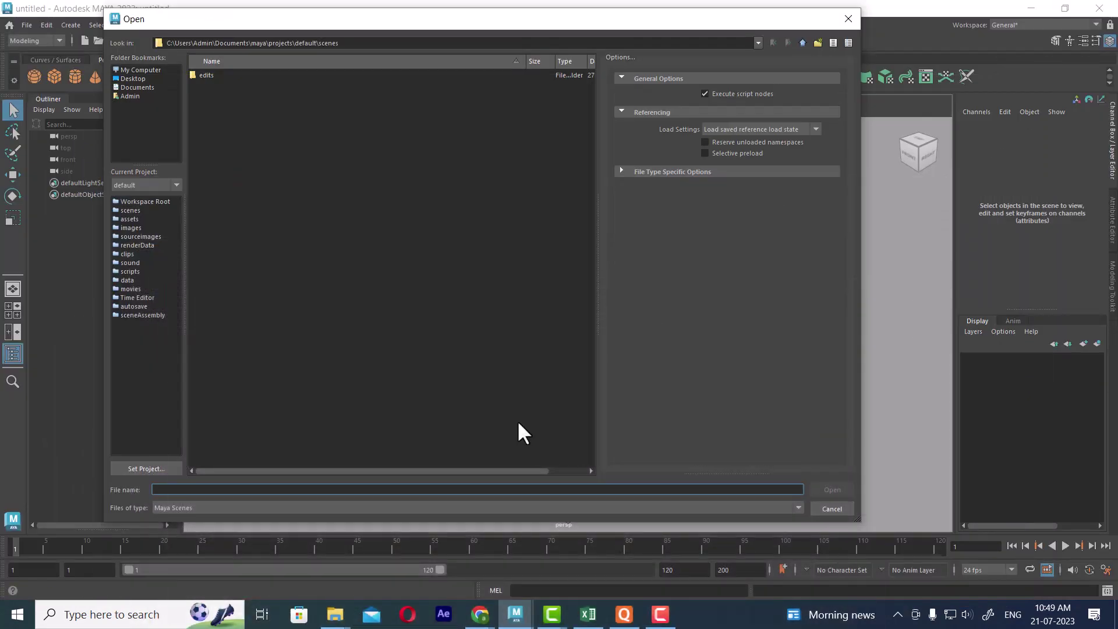
- Go to the copied scenes folder path and open bg start6_UNWRAP.mb
key("ctrl+v")
key("Return")
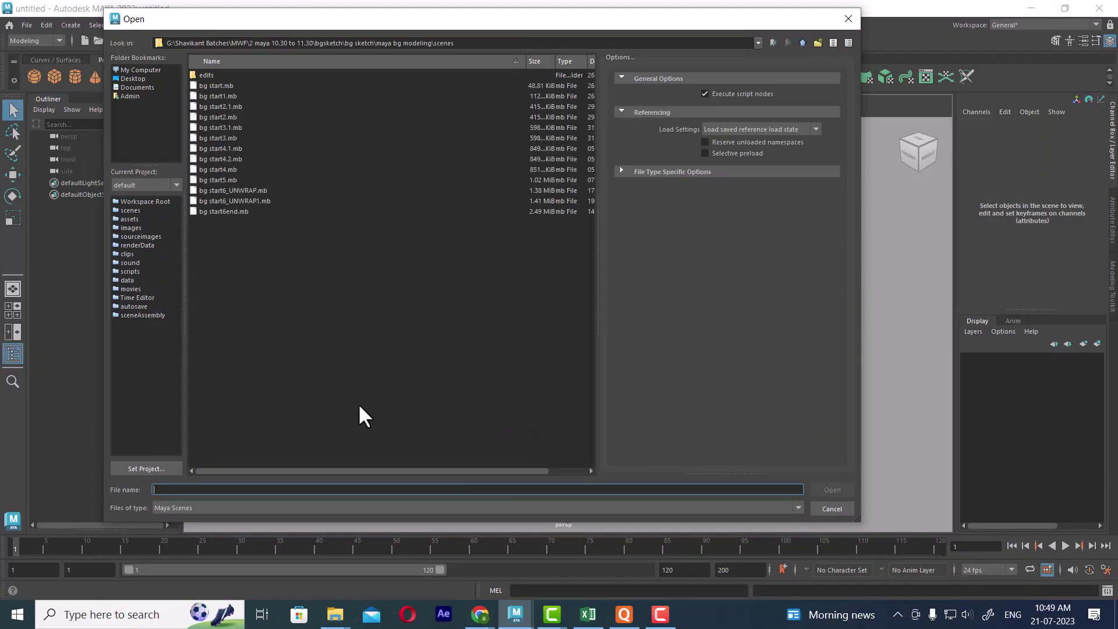
double_click(240, 191)
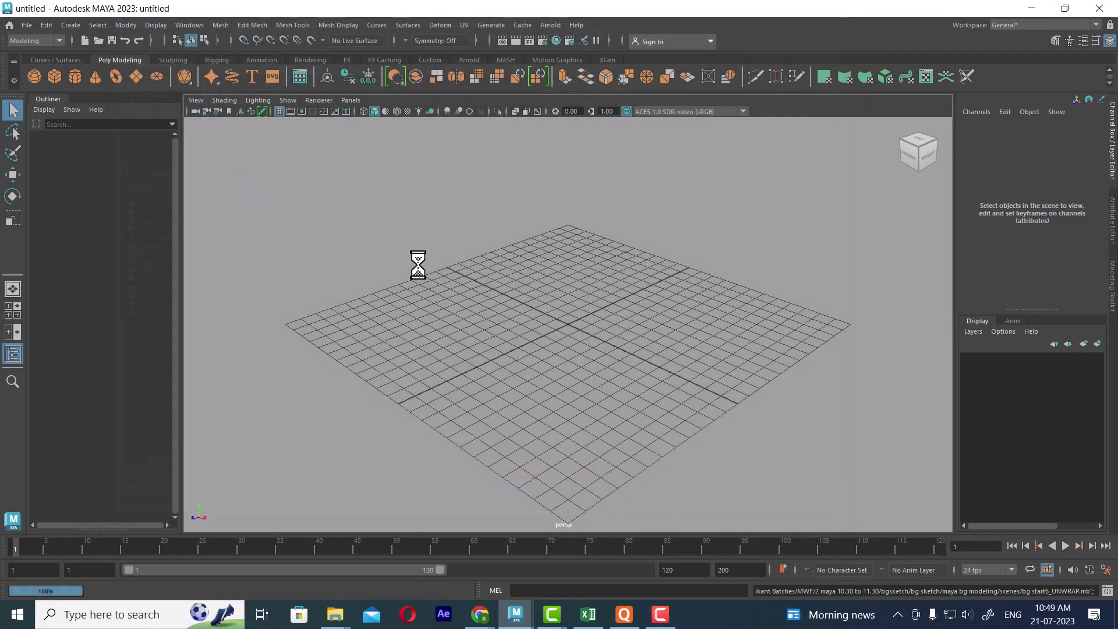
- Show all hidden objects in the scene and examine the house's entrance from the front
left_click_drag(665, 351, 587, 342, "alt")
right_click_drag(586, 342, 724, 327, "alt")
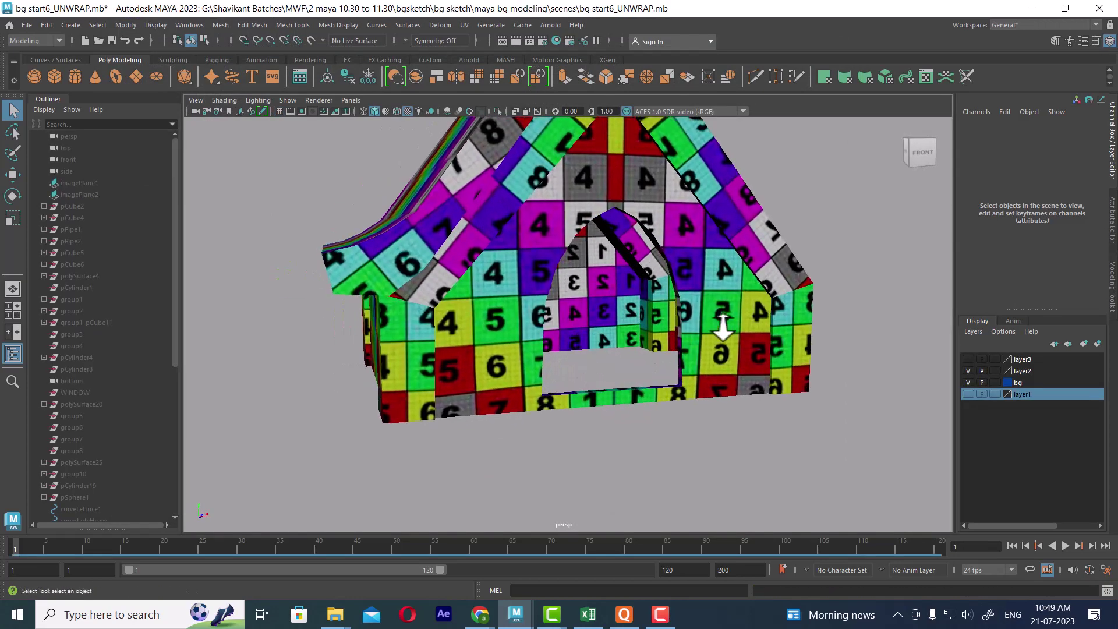
left_click(723, 327)
left_click_drag(723, 327, 744, 354, "alt")
right_click_drag(744, 355, 743, 416, "alt")
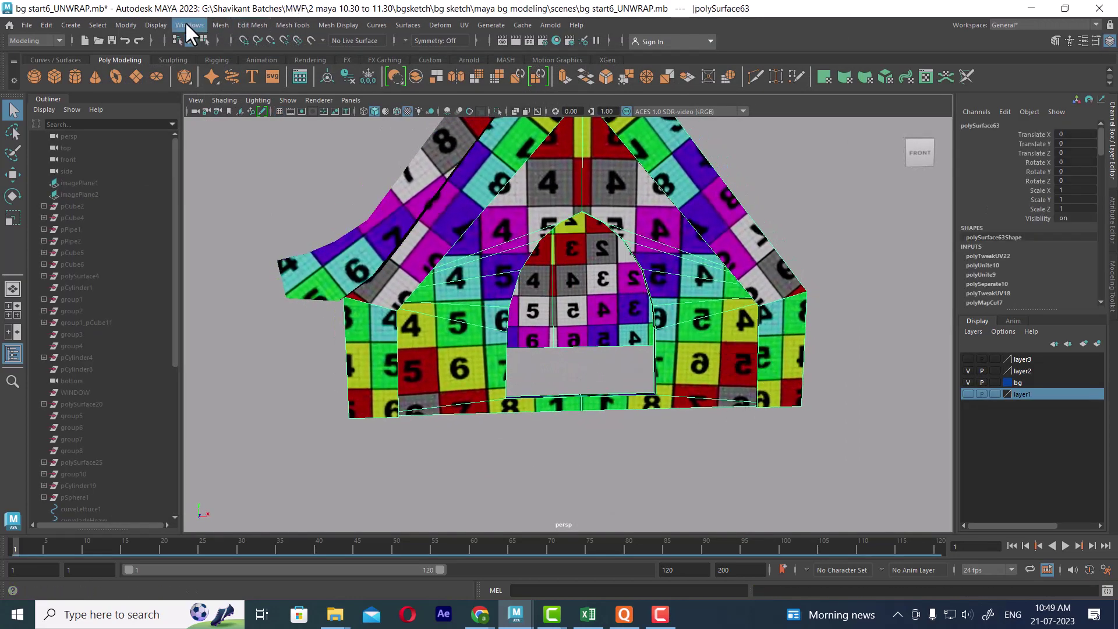
left_click(155, 25)
mouse_move(204, 102)
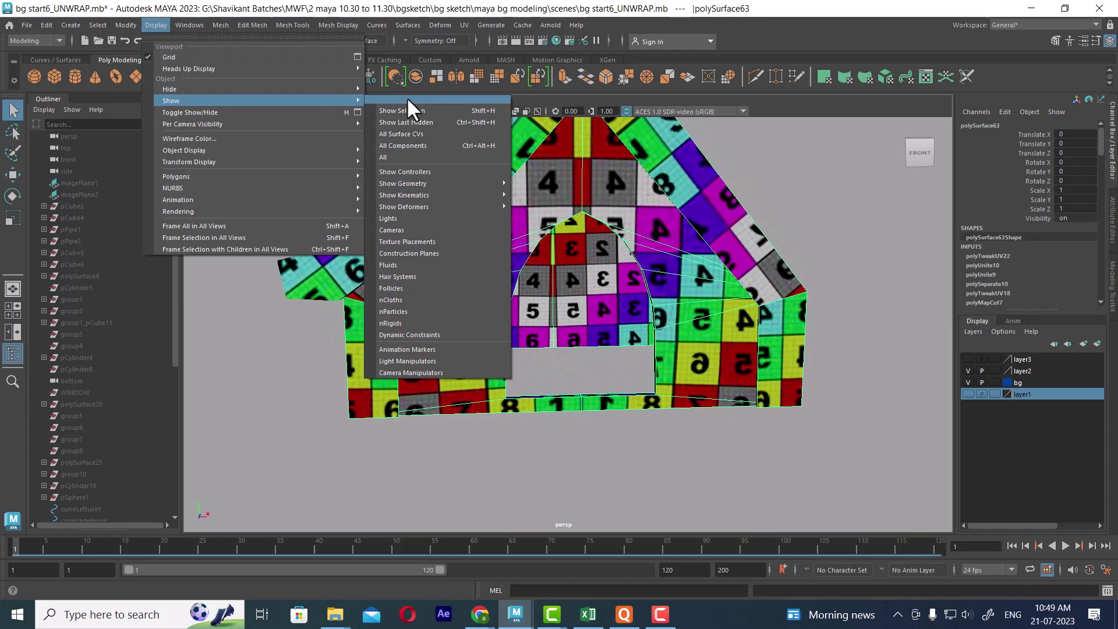
left_click(418, 158)
mouse_move(645, 355)
left_mouse_down("alt")
mouse_move(618, 358)
mouse_move(644, 362)
left_mouse_up("alt")
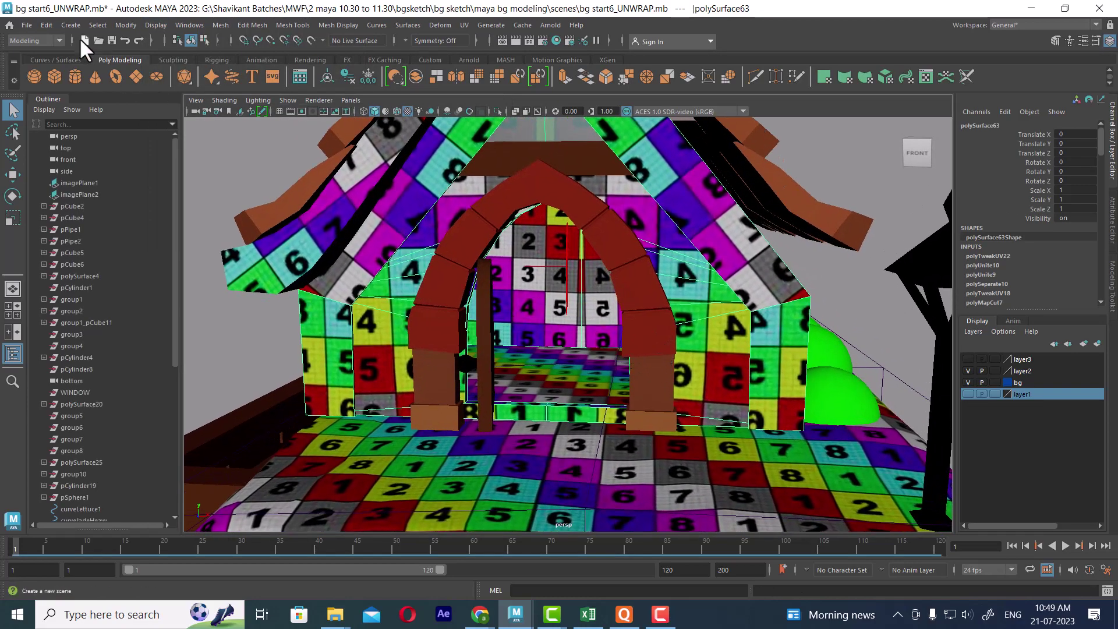
- Open bg start5.mb without saving the changes to the current scene
left_click(27, 25)
left_click(58, 49)
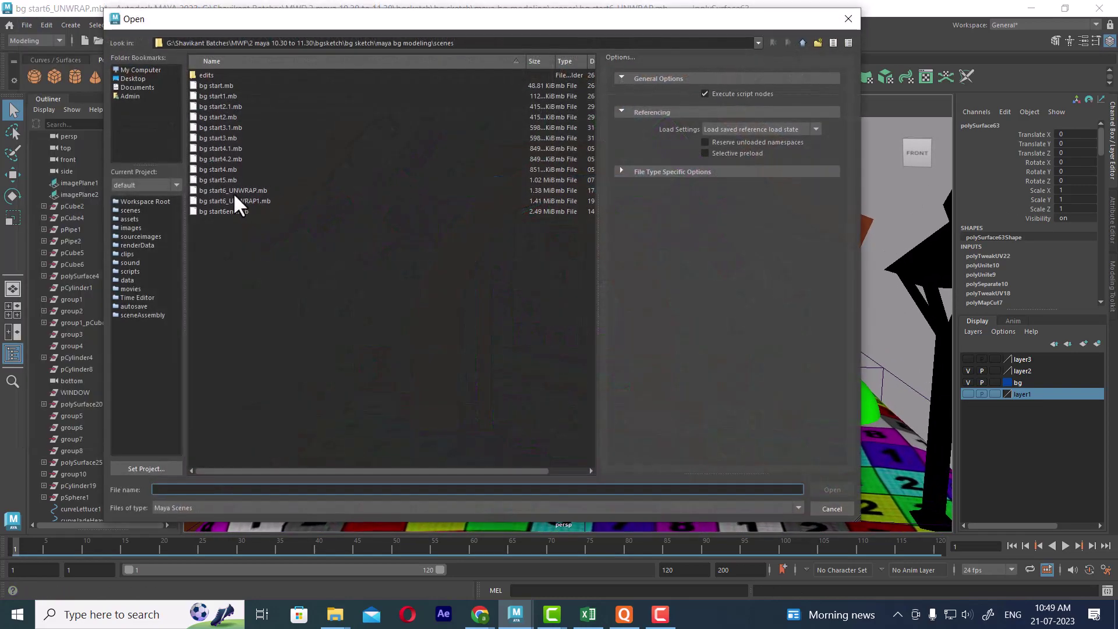
double_click(223, 180)
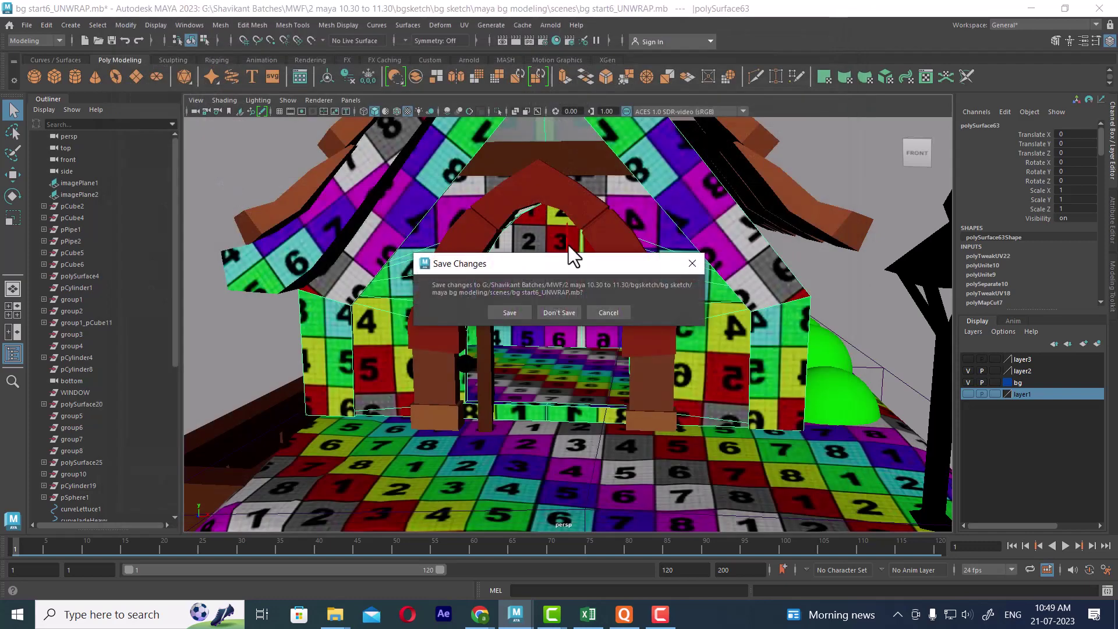
left_click(557, 313)
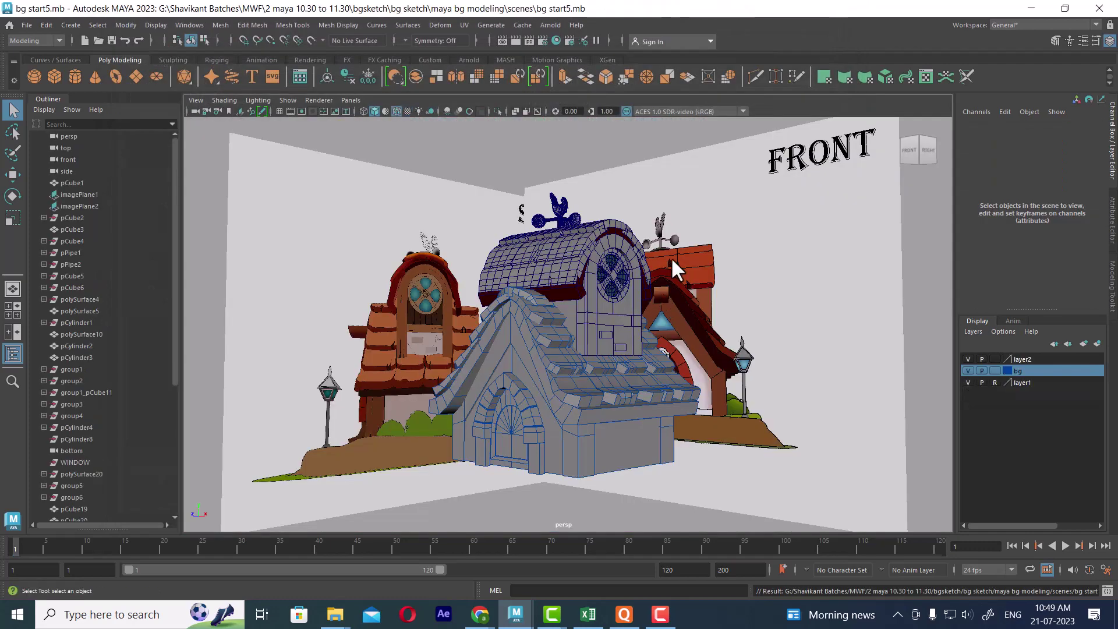
- Select the arched frame inside the house's entrance arch and copy it
left_click_drag(537, 445, 600, 429, "alt")
middle_click_drag(600, 430, 588, 337, "alt")
right_click_drag(588, 338, 662, 430, "alt")
right_click_drag(542, 329, 536, 294, "alt")
left_click(523, 291)
left_click_drag(551, 402, 522, 359, "alt")
middle_click_drag(522, 359, 586, 320, "alt")
right_click_drag(573, 303, 606, 371, "alt")
left_click_drag(591, 355, 629, 367, "alt")
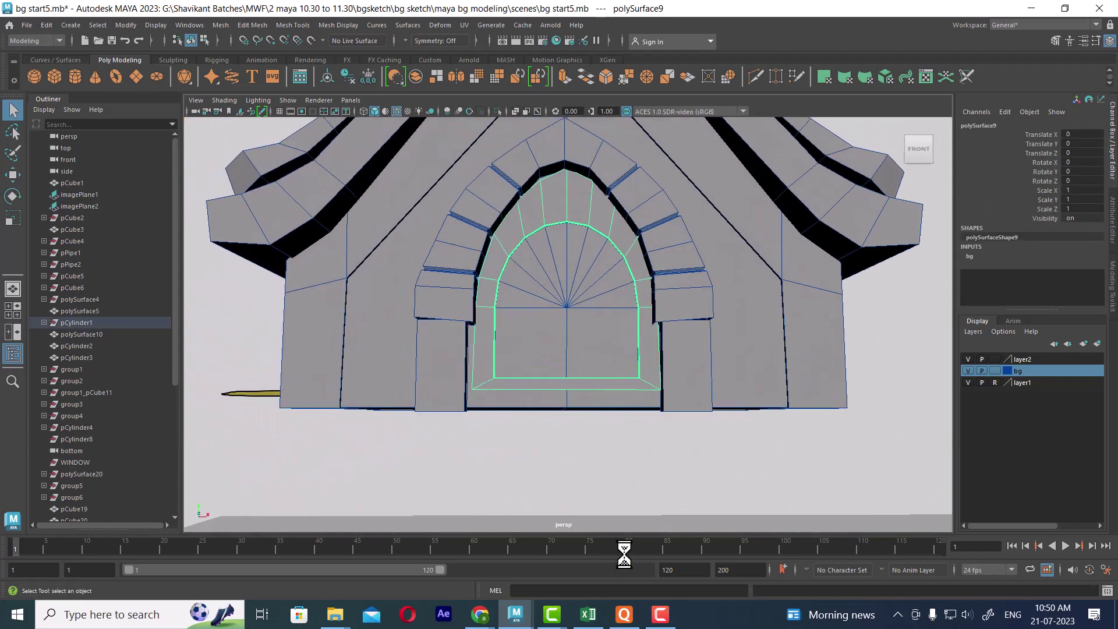
- Switch back to the bg start6_UNWRAP1 window, paste the arched frame beside the unwrapped arch, and clear the selection
mouse_move(516, 614)
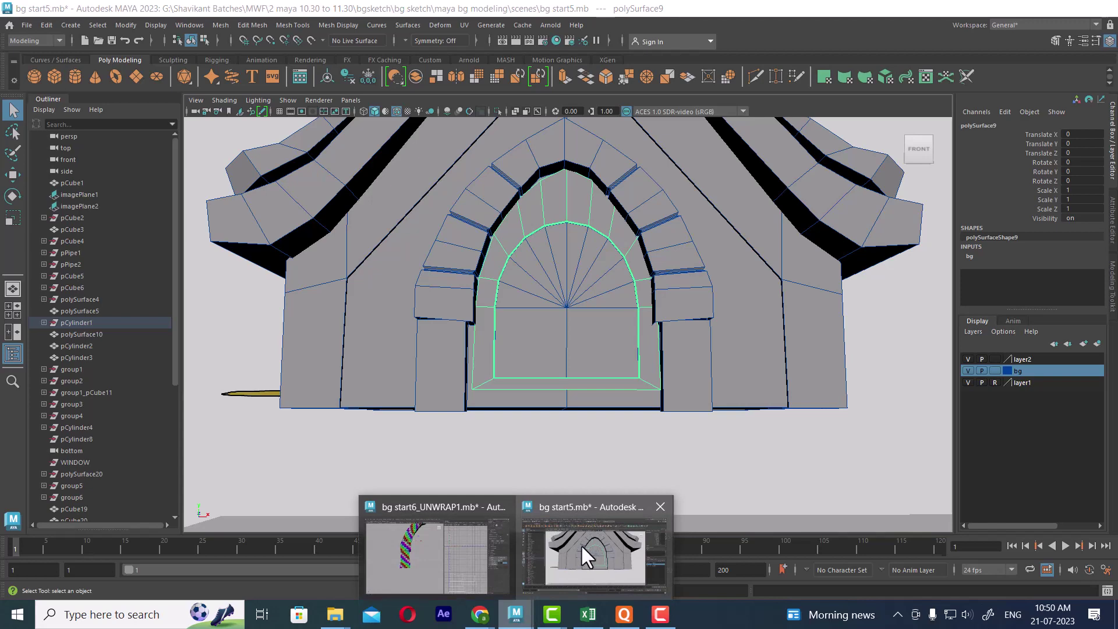
left_click(474, 554)
right_click_drag(484, 413, 442, 361, "alt")
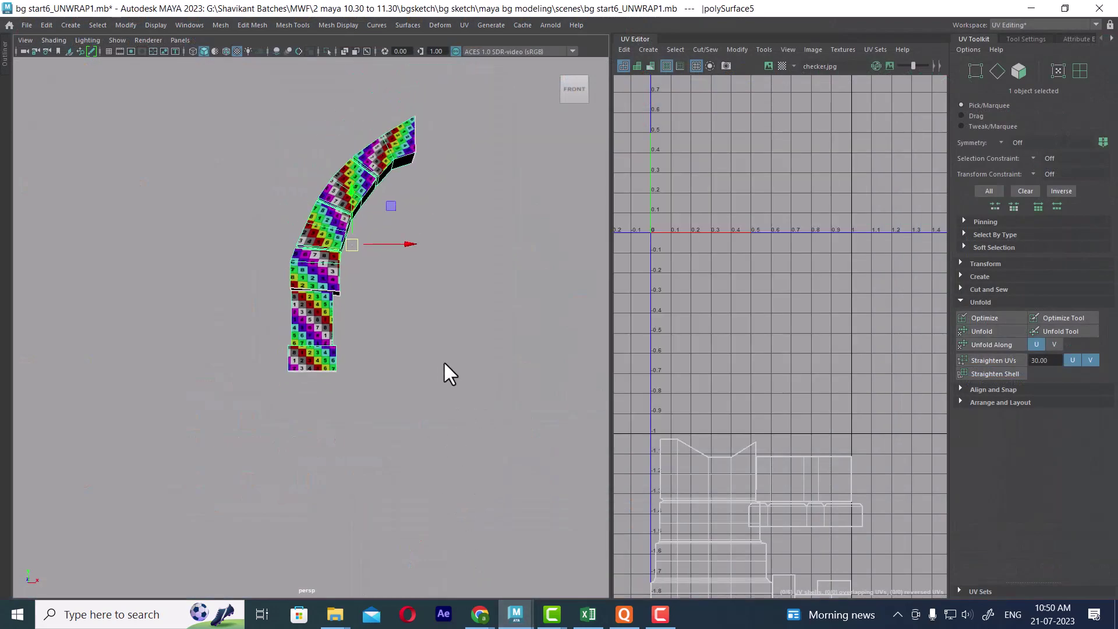
key("ctrl+shift+h")
left_click_drag(442, 362, 411, 379, "alt")
right_click_drag(410, 379, 473, 418, "alt")
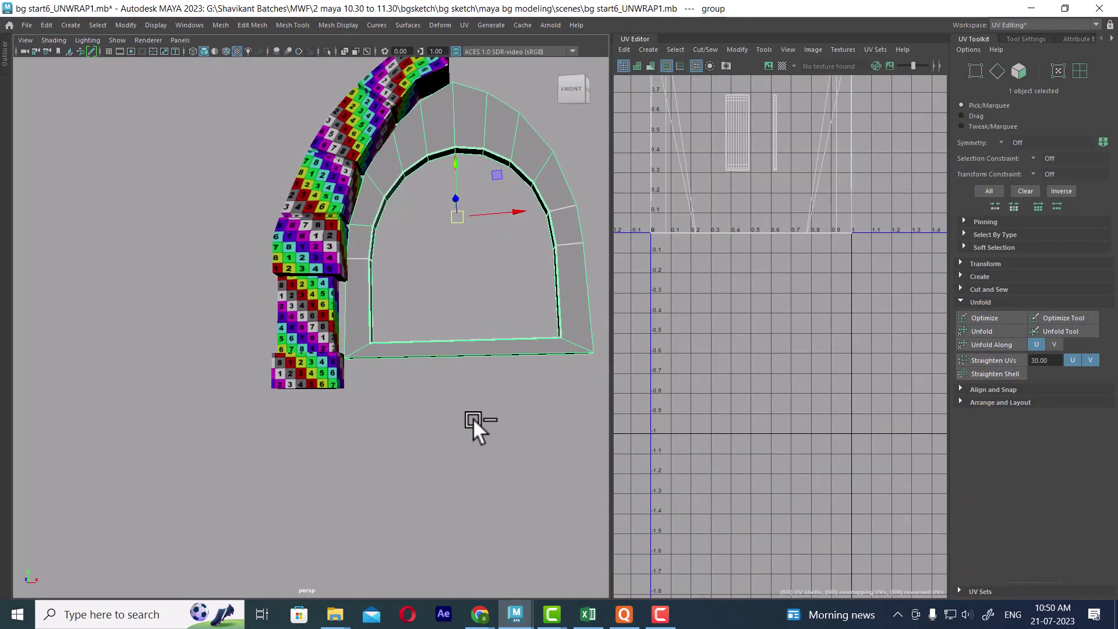
left_click(487, 403)
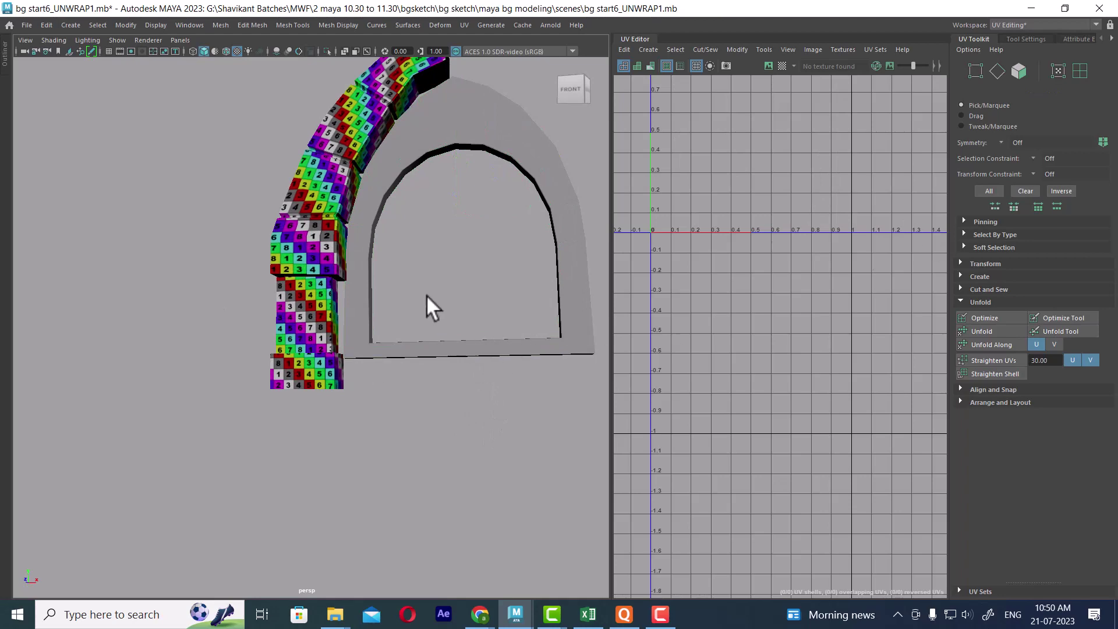
- Rename the pasted arched frame as door_frame while viewing it from the front
left_click(365, 313)
key("space")
key("space")
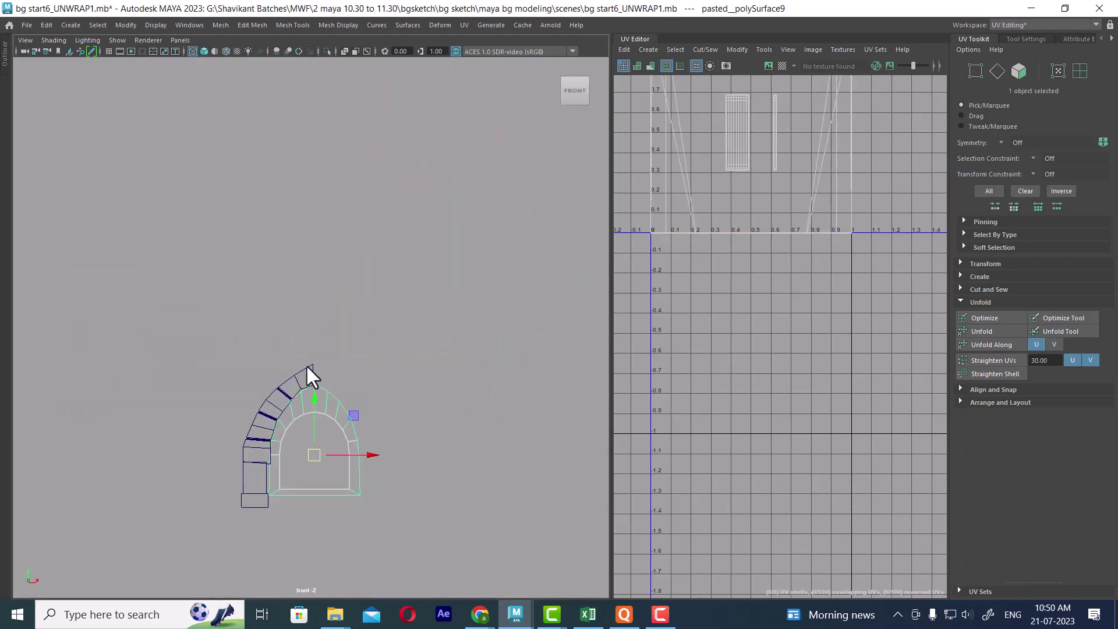
middle_click_drag(372, 417, 392, 253, "alt")
key("space")
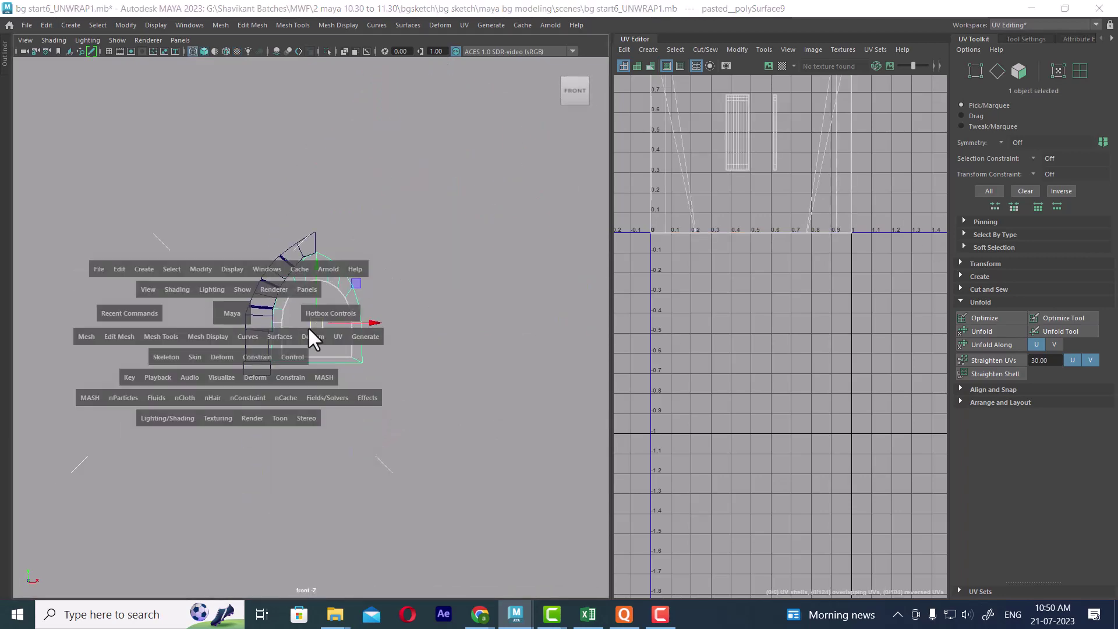
left_click_drag(482, 333, 641, 333)
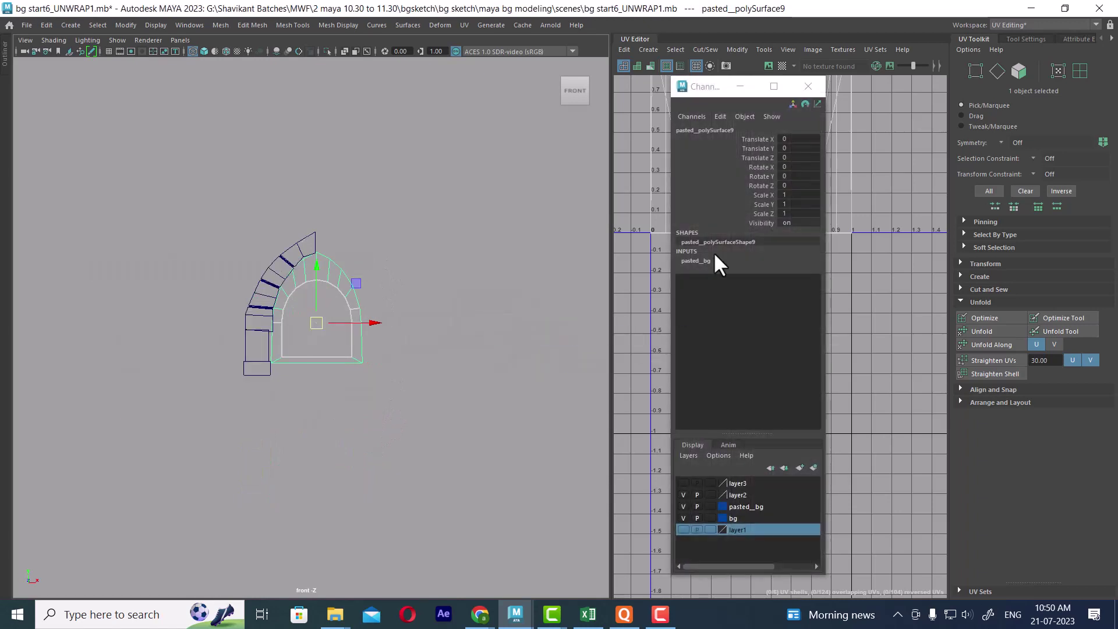
double_click(721, 132)
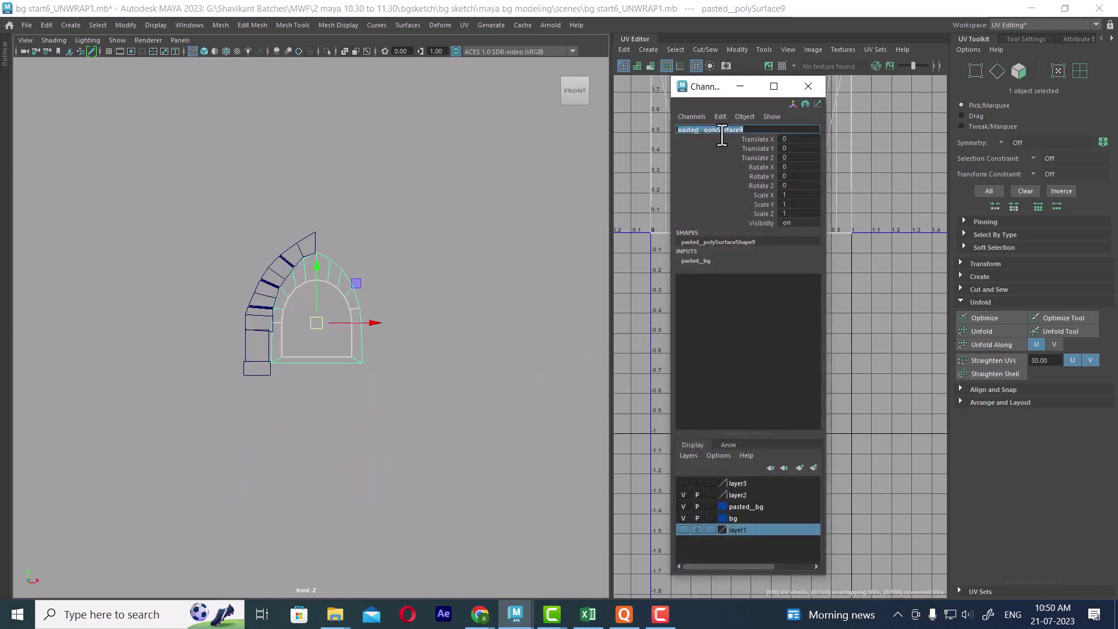
type("door frame")
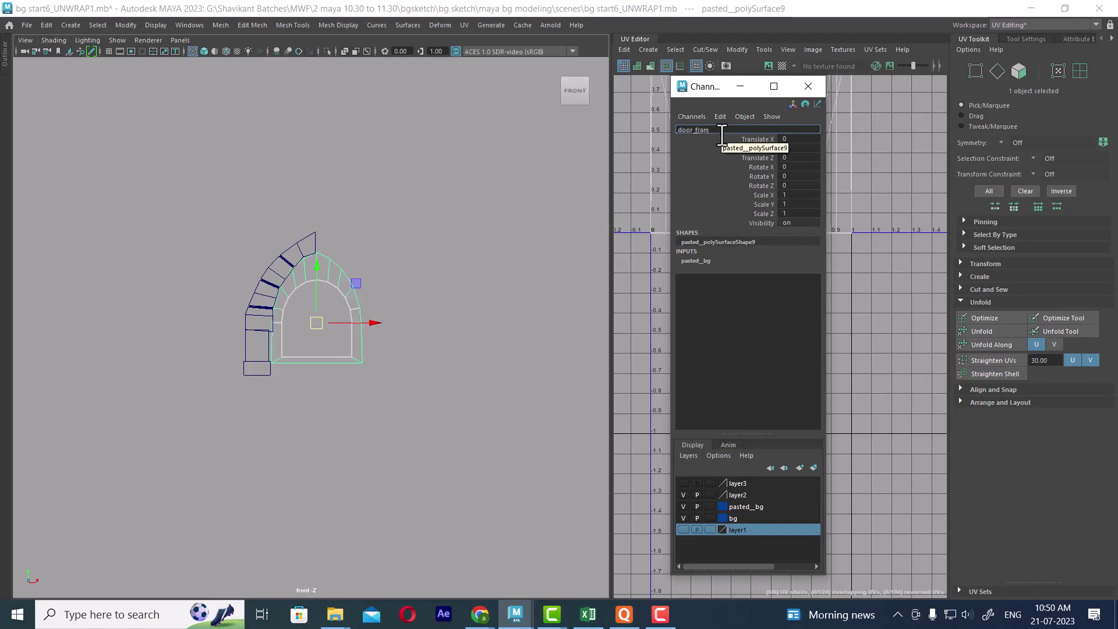
type("r_frame")
key("Return")
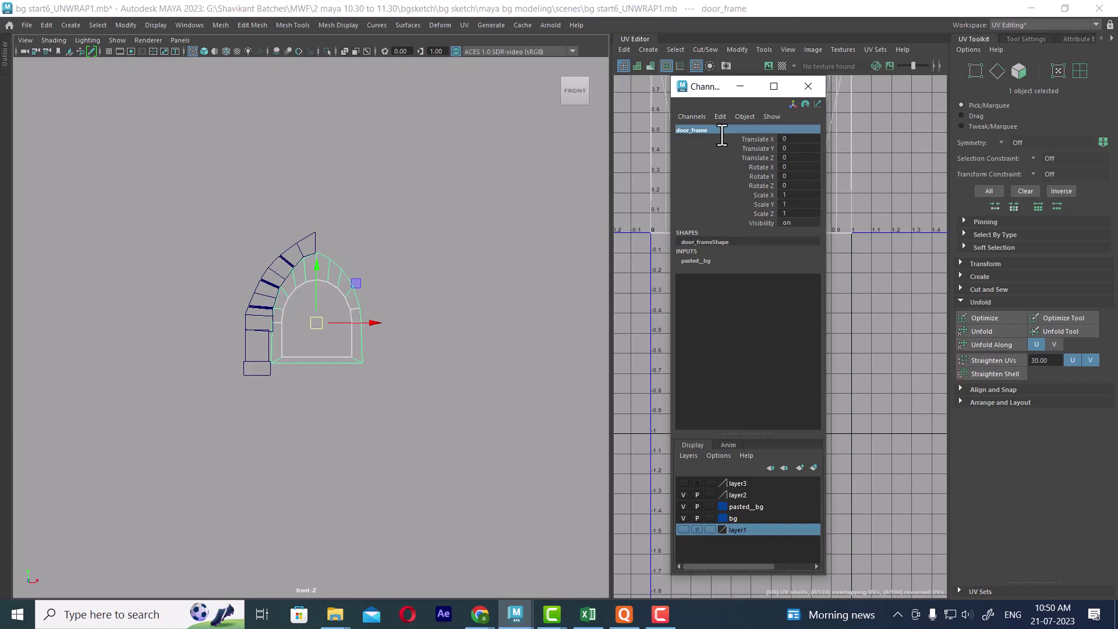
left_click(382, 394)
left_click(293, 272)
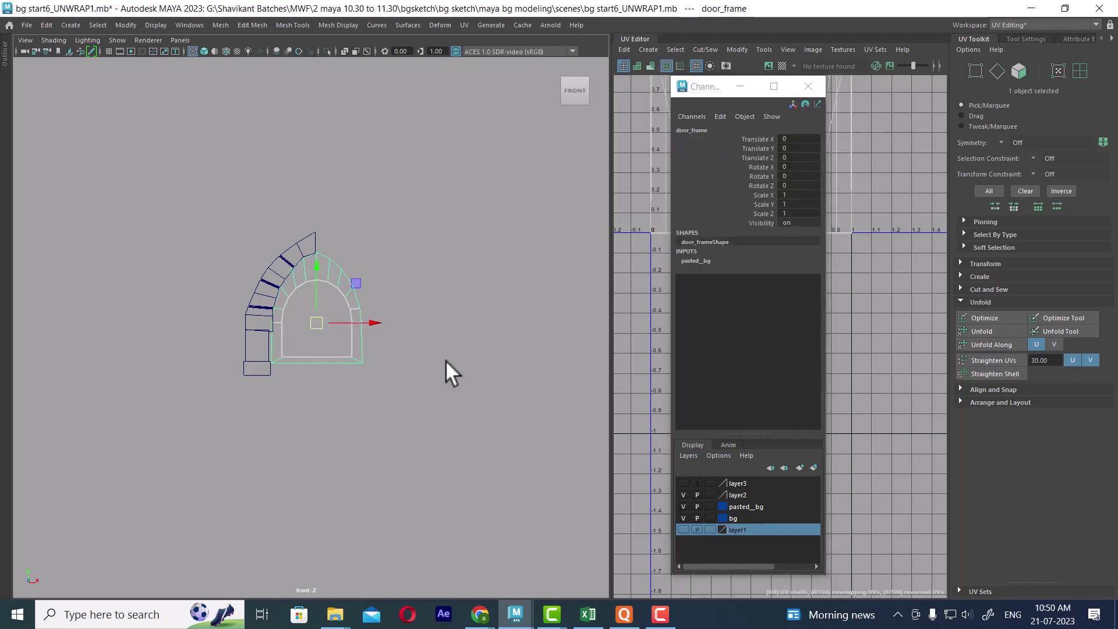
left_click(809, 86)
- Split the bottom beam of the door frame with a ring of edges at its middle
scroll(477, 320, "up", 4)
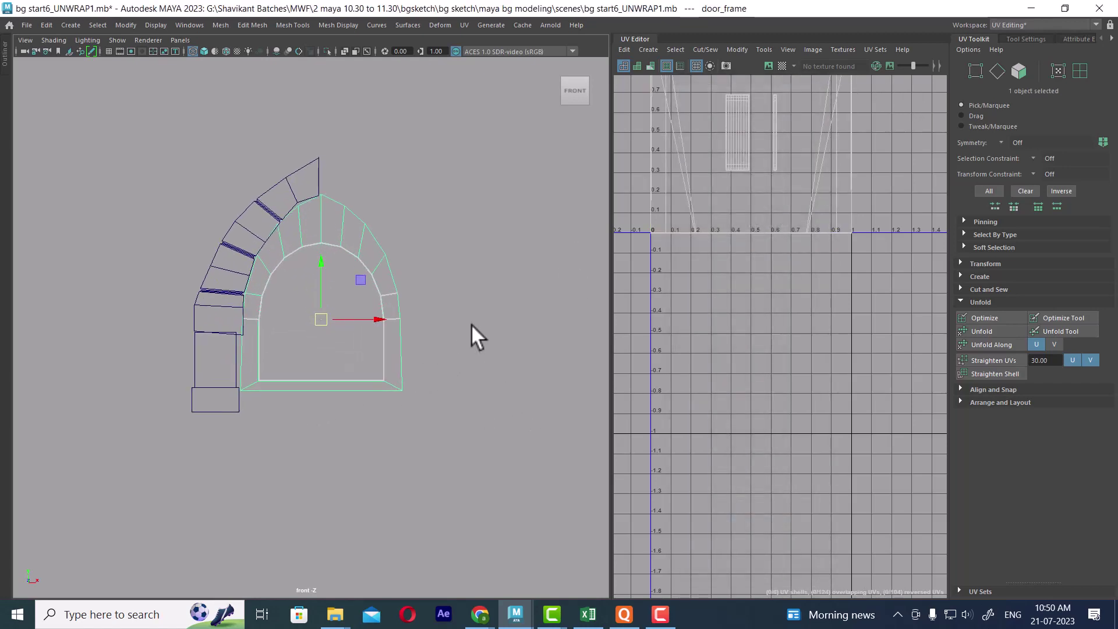
left_click(470, 324)
middle_click_drag(365, 244, 417, 196, "alt")
left_click(449, 296)
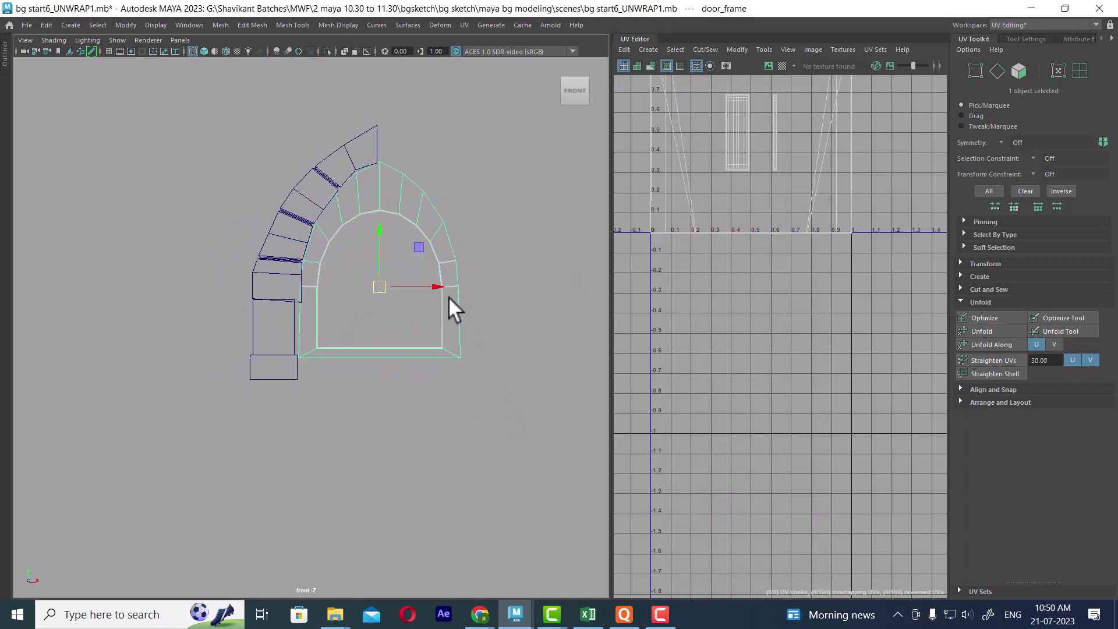
right_click_drag(493, 160, 493, 203)
left_click_drag(524, 111, 385, 462)
scroll(404, 446, "up", 5)
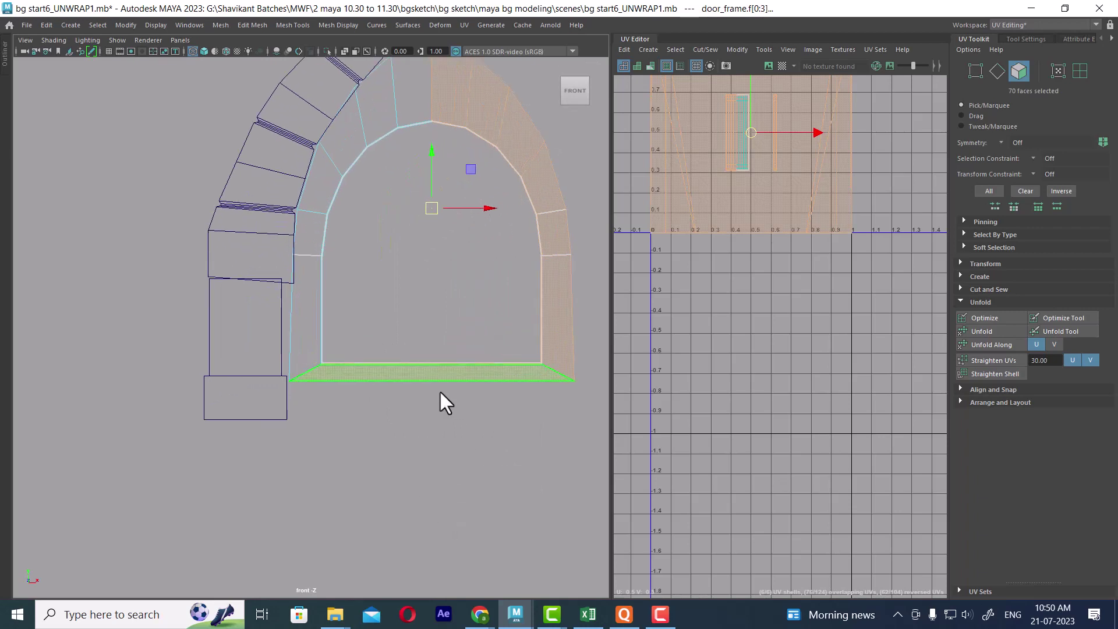
right_click_drag(435, 401, 427, 377)
left_click(427, 378)
right_click_drag(484, 285, 452, 175, "shift")
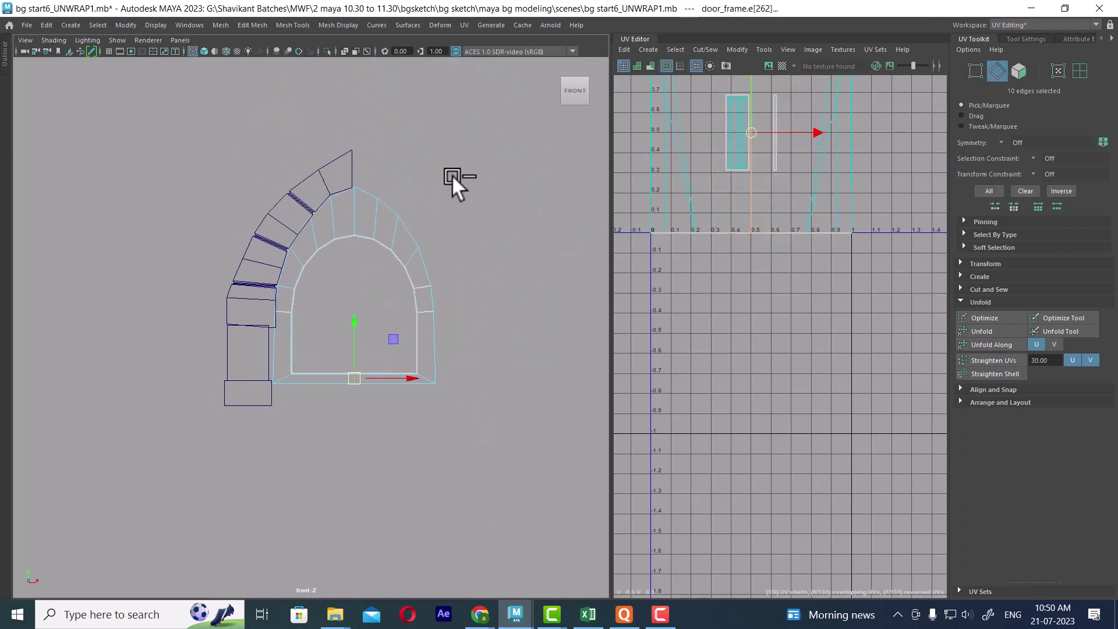
- Delete the right half of the door frame and show the scene shaded in perspective
key("F11")
left_click_drag(517, 160, 368, 469)
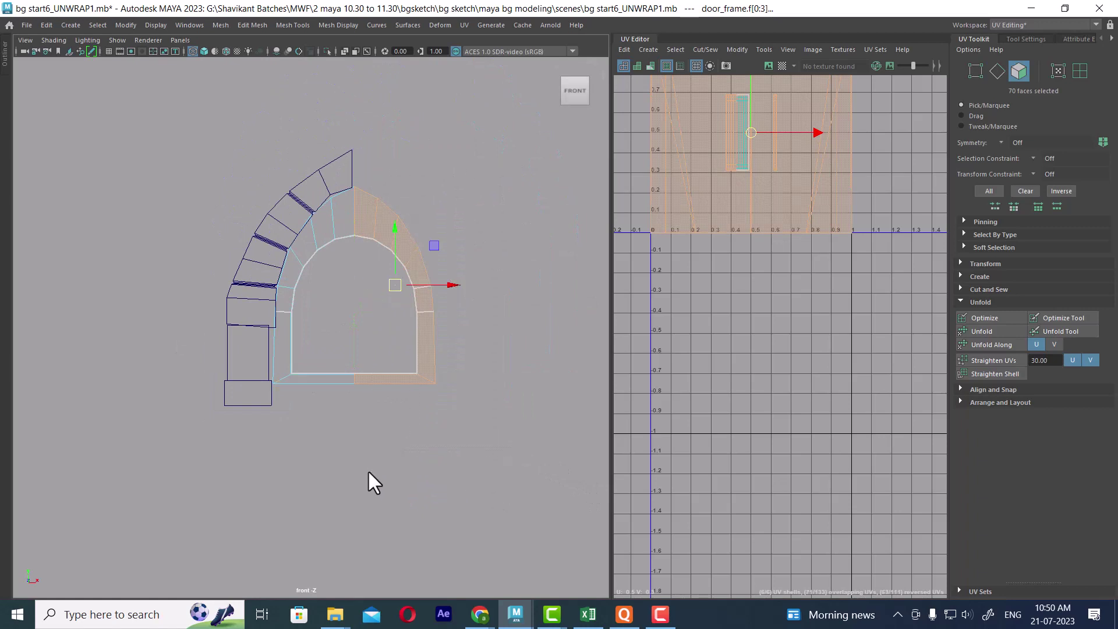
key("Delete")
key("space")
left_click(396, 415)
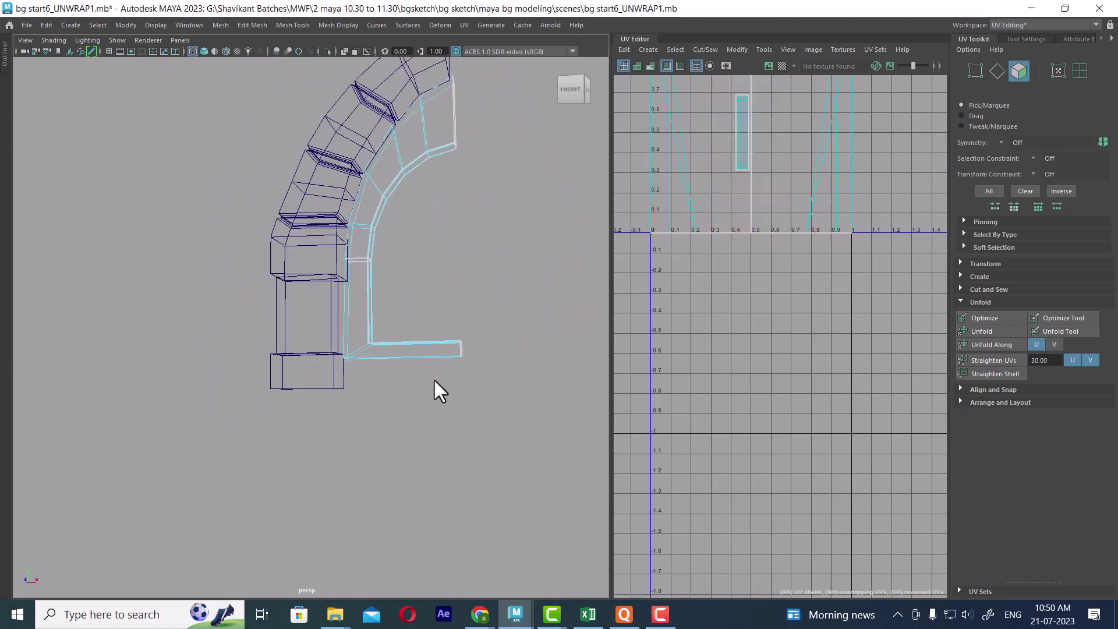
mouse_move(433, 378)
left_mouse_down("alt")
mouse_move(473, 387)
mouse_move(409, 340)
left_mouse_up("alt")
key("5")
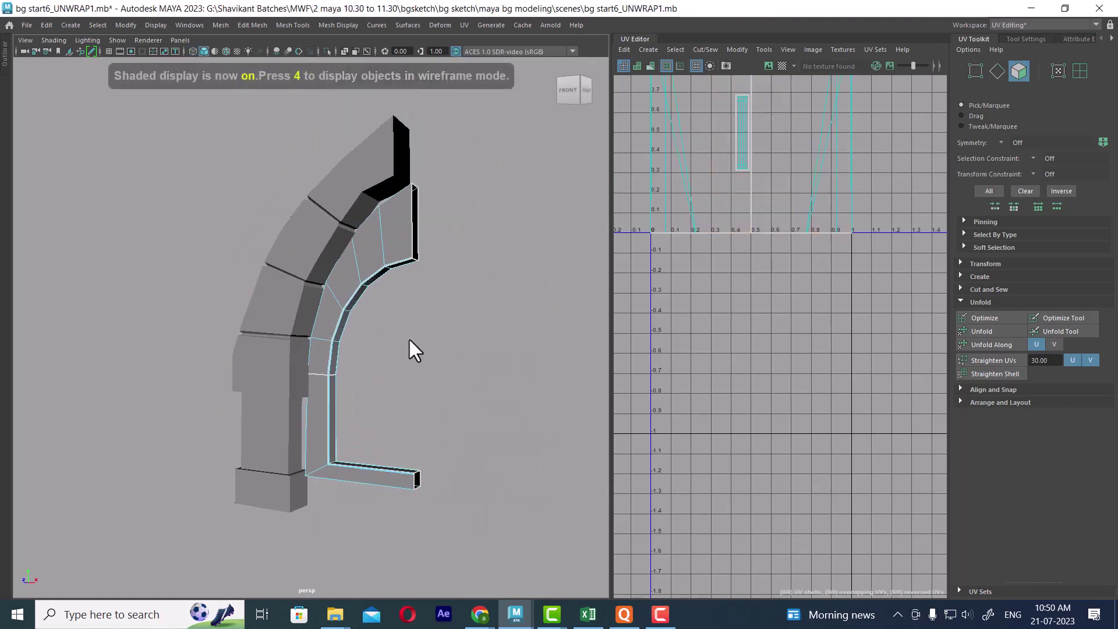
- Apply automatic UV mapping to the remaining half of the door frame
left_click(495, 235)
left_click(362, 268)
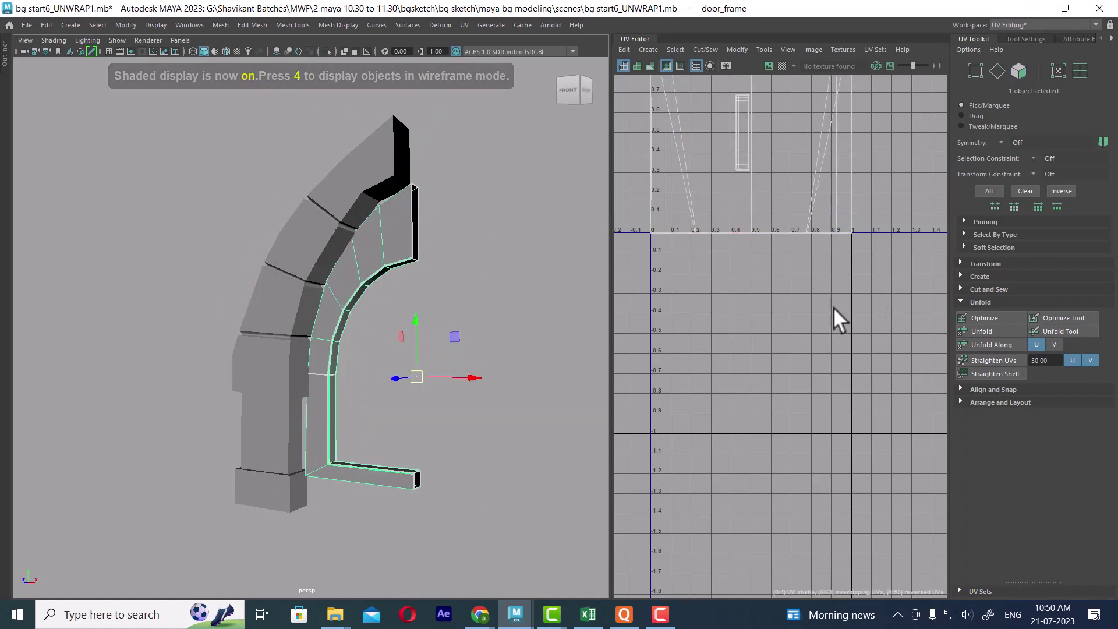
middle_click_drag(835, 307, 848, 425, "alt")
scroll(478, 327, "down", 2)
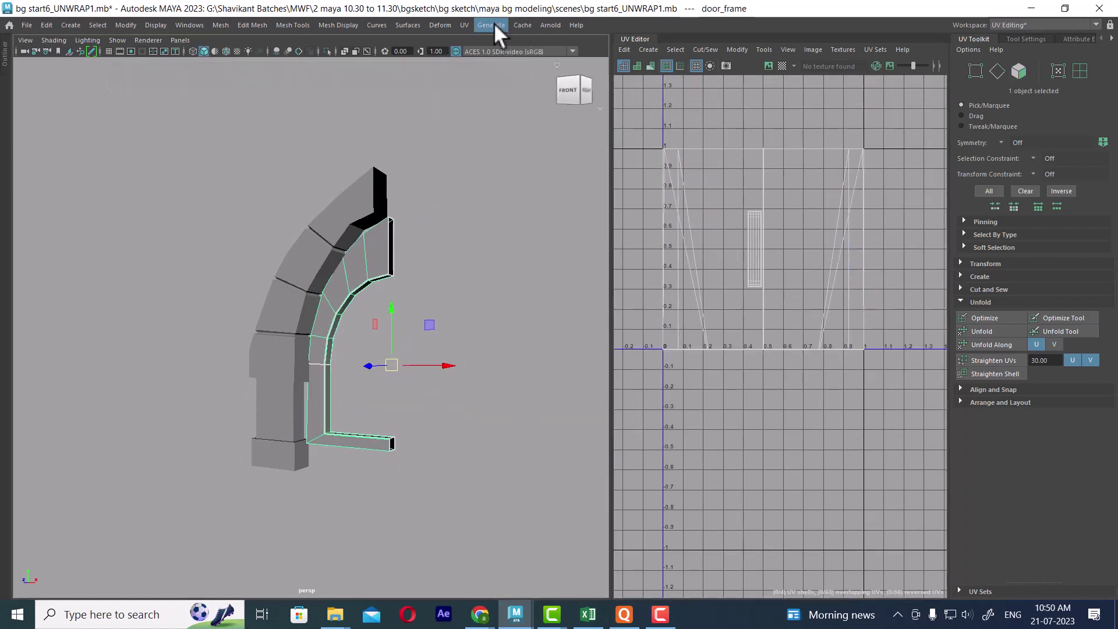
left_click(465, 25)
left_click(511, 93)
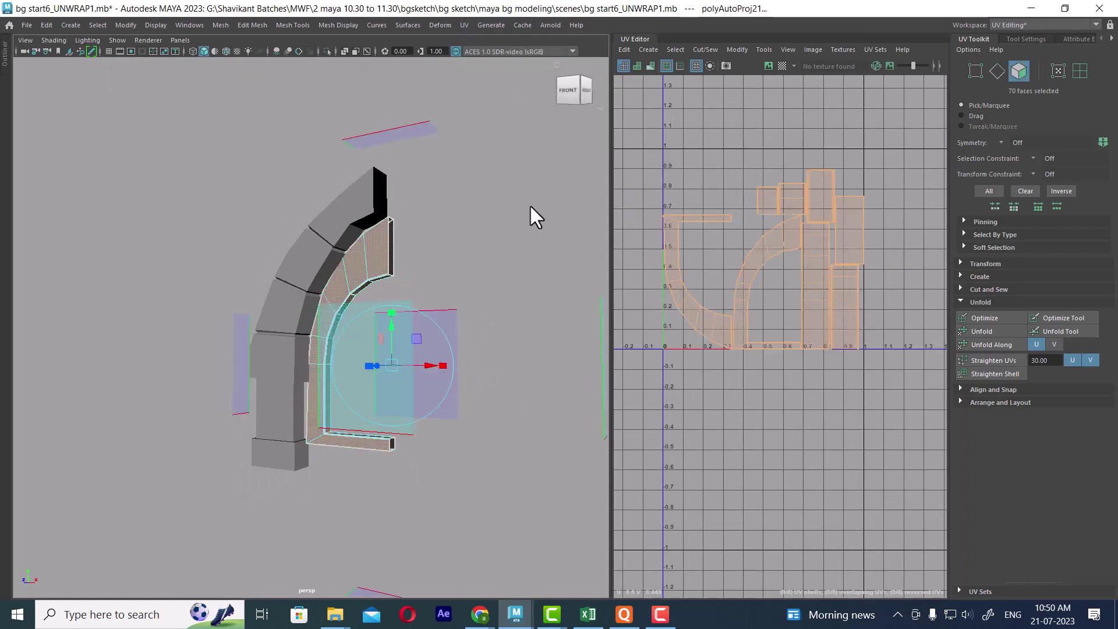
right_click_drag(387, 243, 452, 227)
left_click(501, 199)
left_click(366, 261)
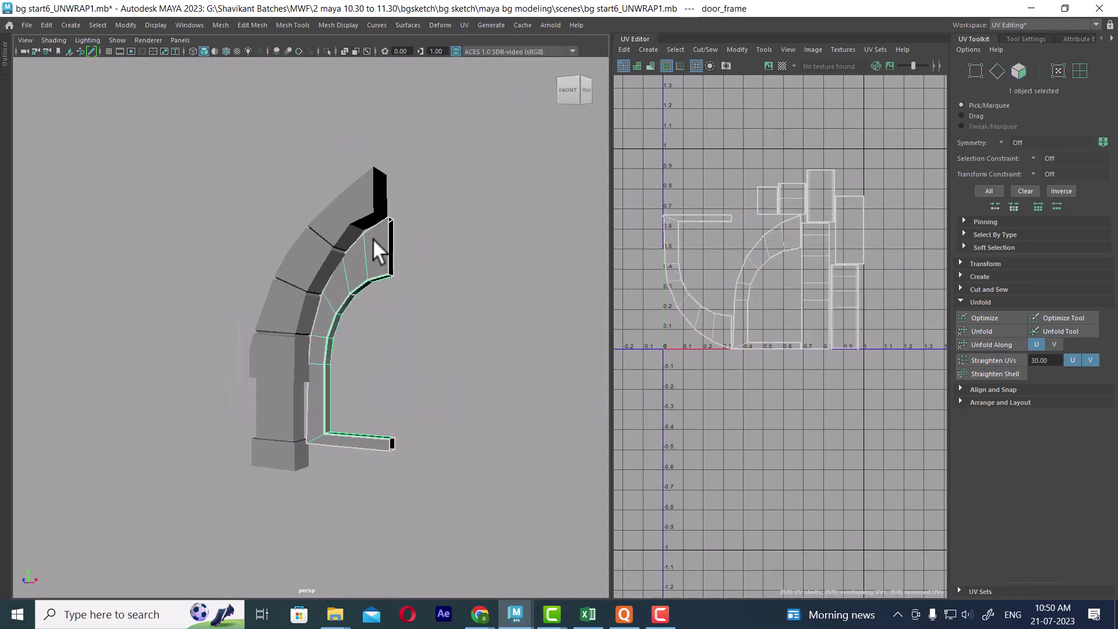
- Examine the door frame's open ends, inner side and edges from several angles
scroll(376, 250, "up", 3)
middle_click_drag(390, 339, 392, 248, "alt")
left_click_drag(393, 247, 423, 318, "alt")
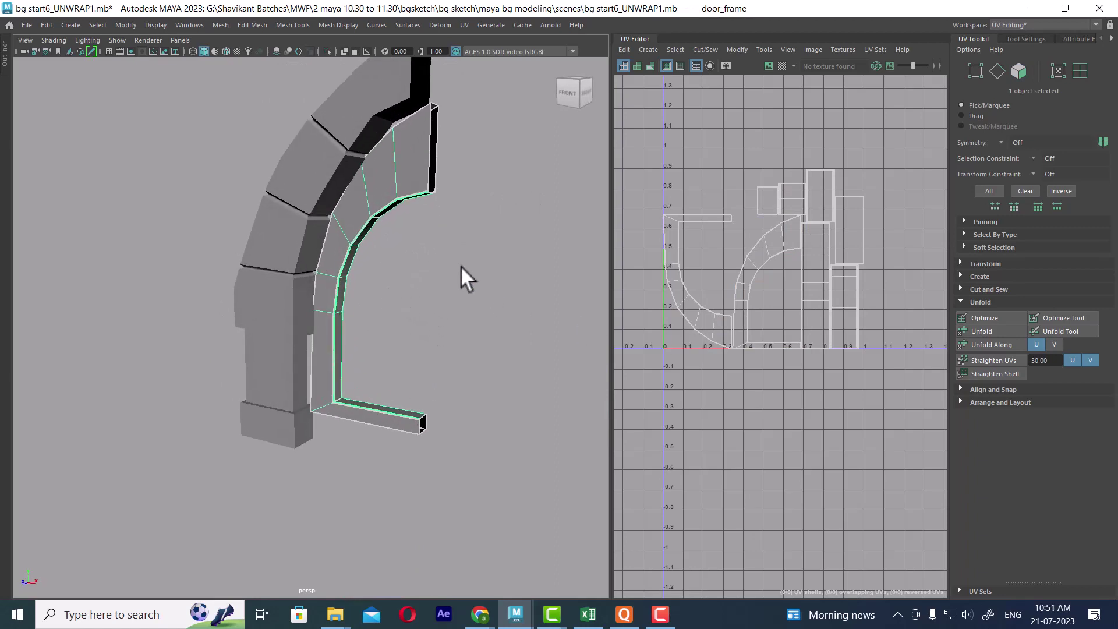
left_click_drag(461, 265, 436, 266, "alt")
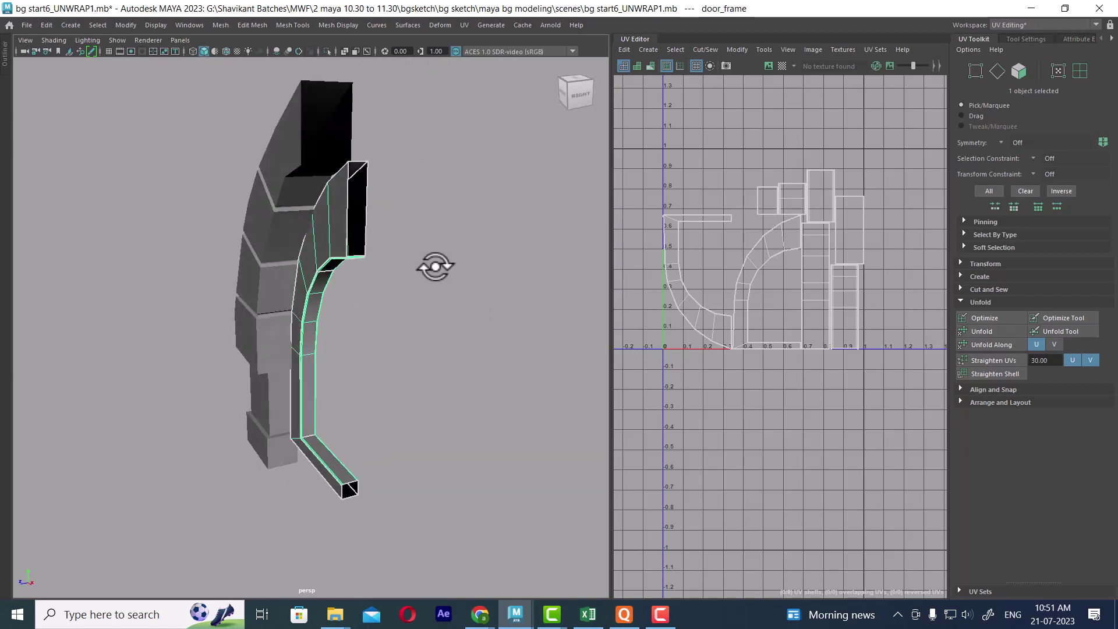
left_click_drag(279, 219, 324, 262, "alt")
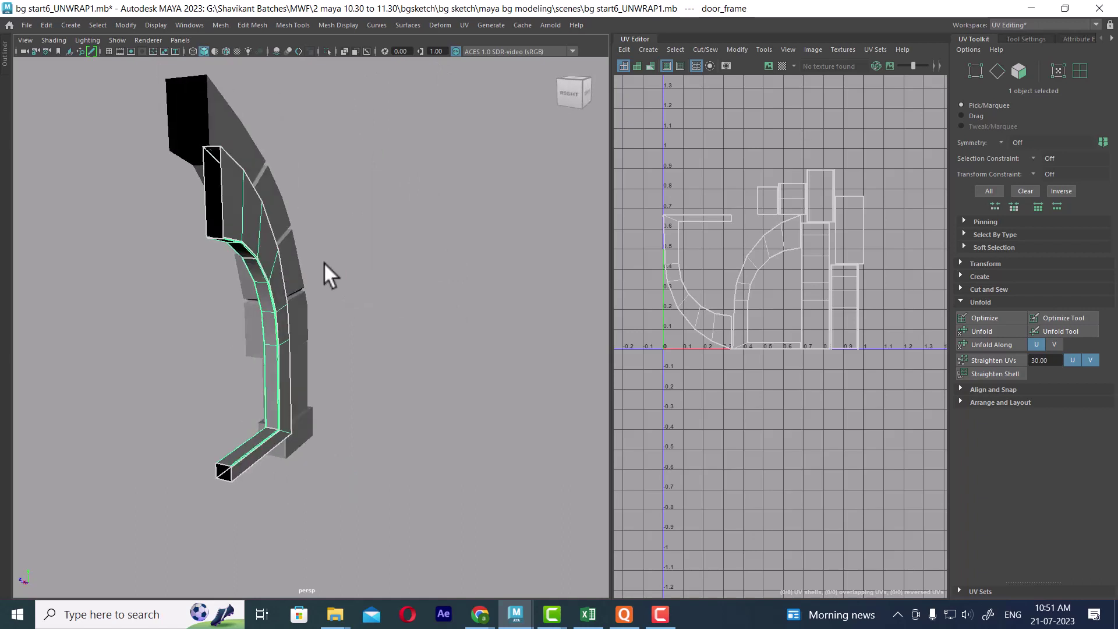
left_click_drag(284, 393, 385, 401, "alt")
right_click_drag(357, 344, 409, 304, "alt")
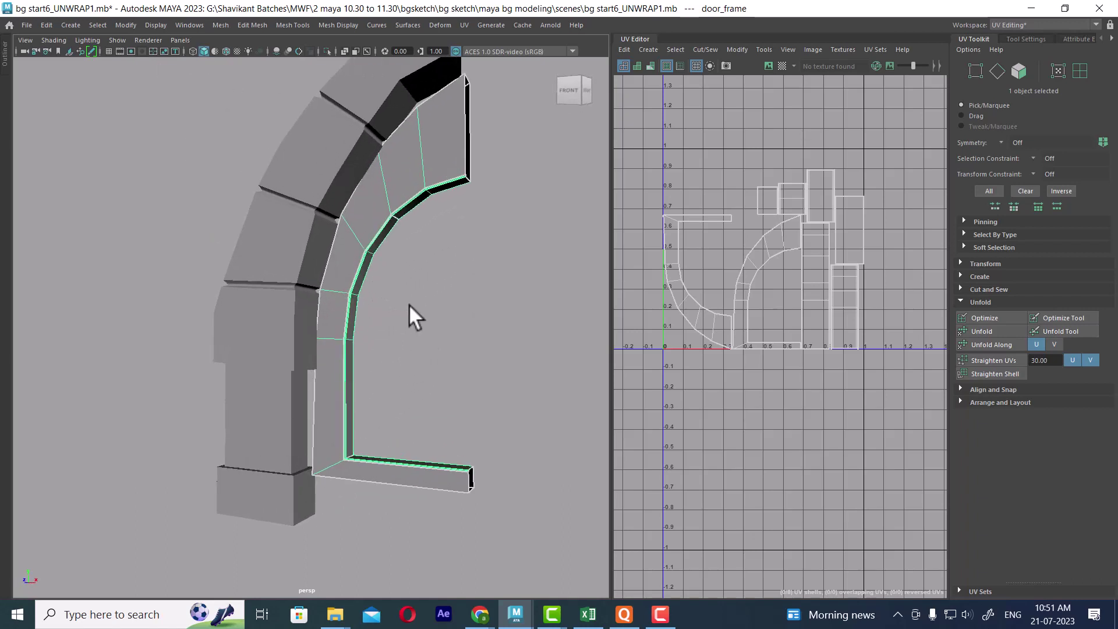
left_click_drag(409, 304, 344, 239, "alt")
middle_click_drag(344, 239, 354, 314, "alt")
left_click_drag(354, 314, 208, 278, "alt")
middle_click_drag(209, 278, 250, 247, "alt")
right_click_drag(249, 247, 270, 86, "alt")
middle_click_drag(270, 86, 316, 219, "alt")
right_click_drag(317, 220, 333, 210, "alt")
- Move and sew the cross edges along the door frame's inner side to join its UV pieces into one strip
double_click(328, 201)
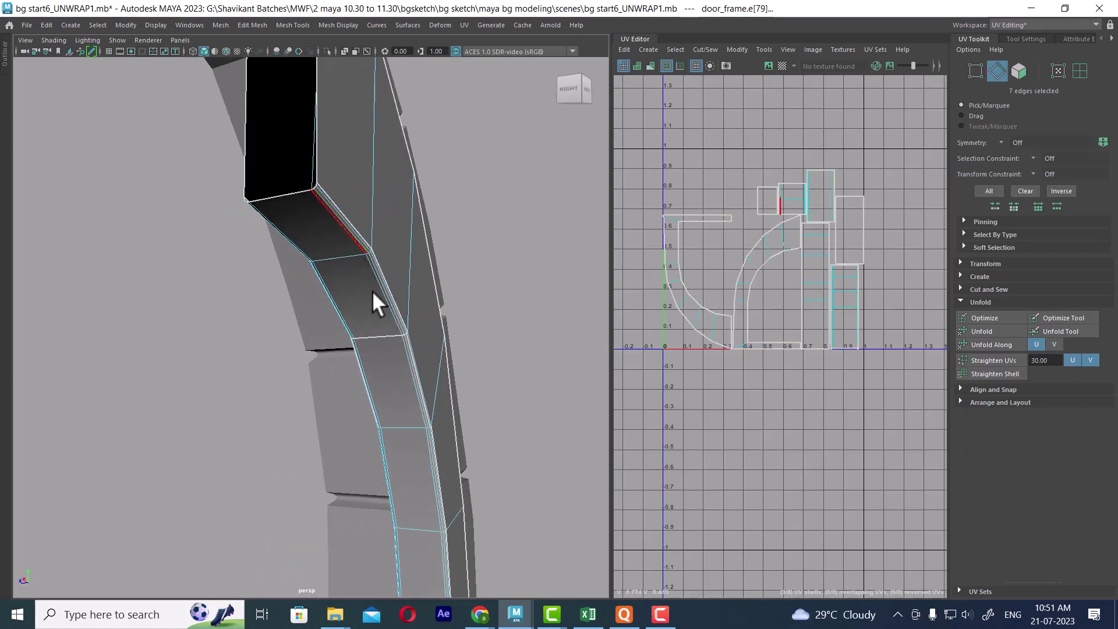
middle_click_drag(404, 394, 393, 212, "alt")
left_click_drag(394, 212, 561, 399, "alt")
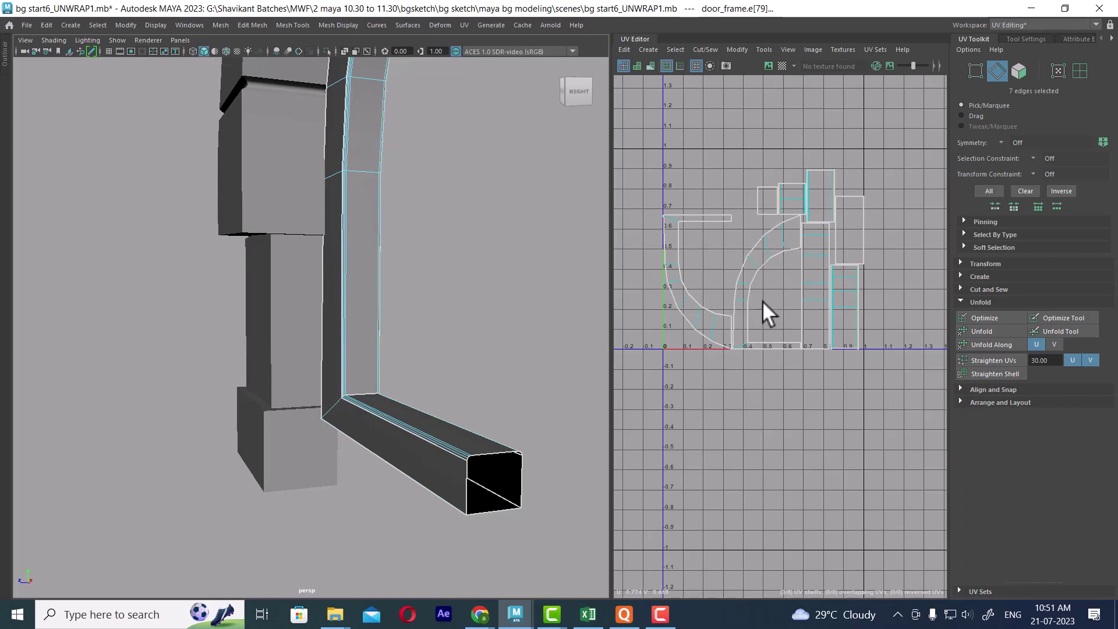
scroll(759, 300, "down", 2)
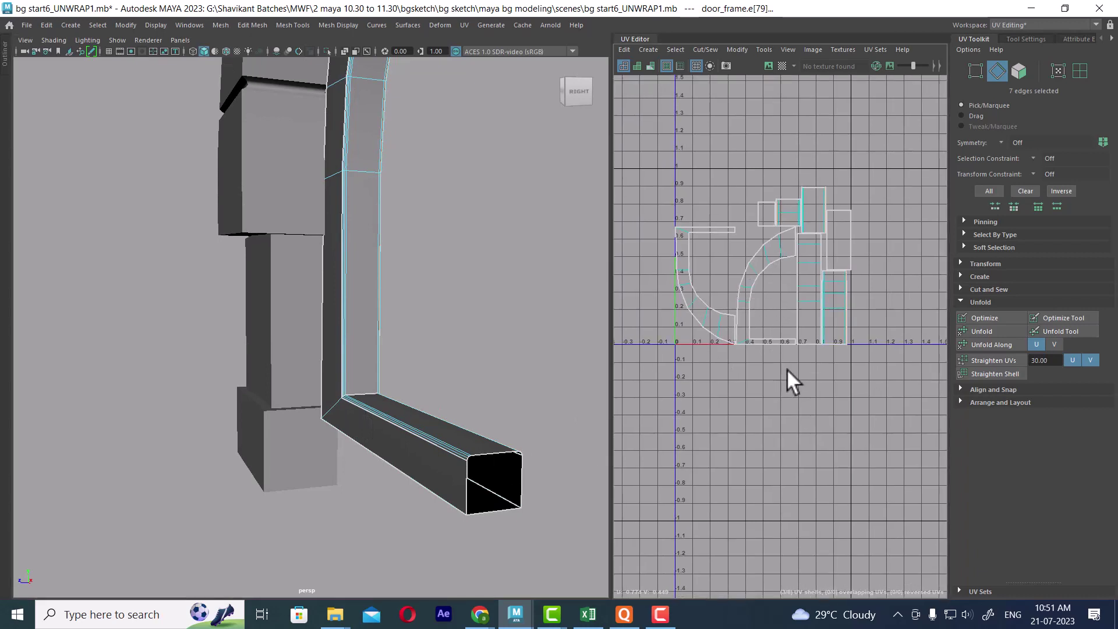
left_click_drag(479, 466, 467, 495, "alt")
left_click(451, 502)
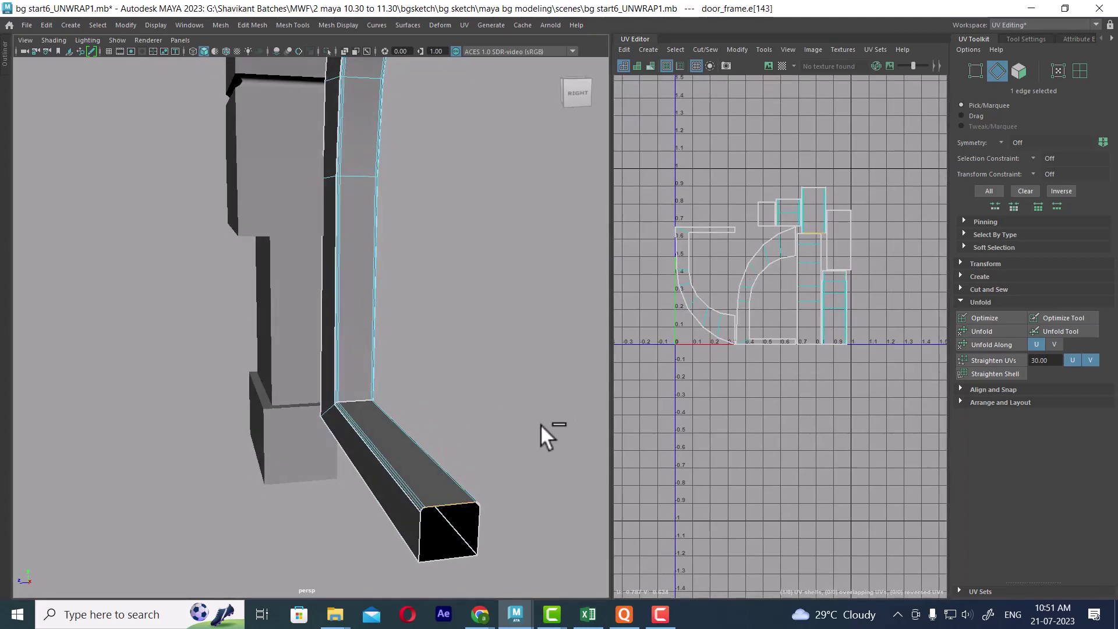
right_click_drag(542, 424, 408, 470, "shift")
middle_click_drag(821, 365, 825, 390, "alt")
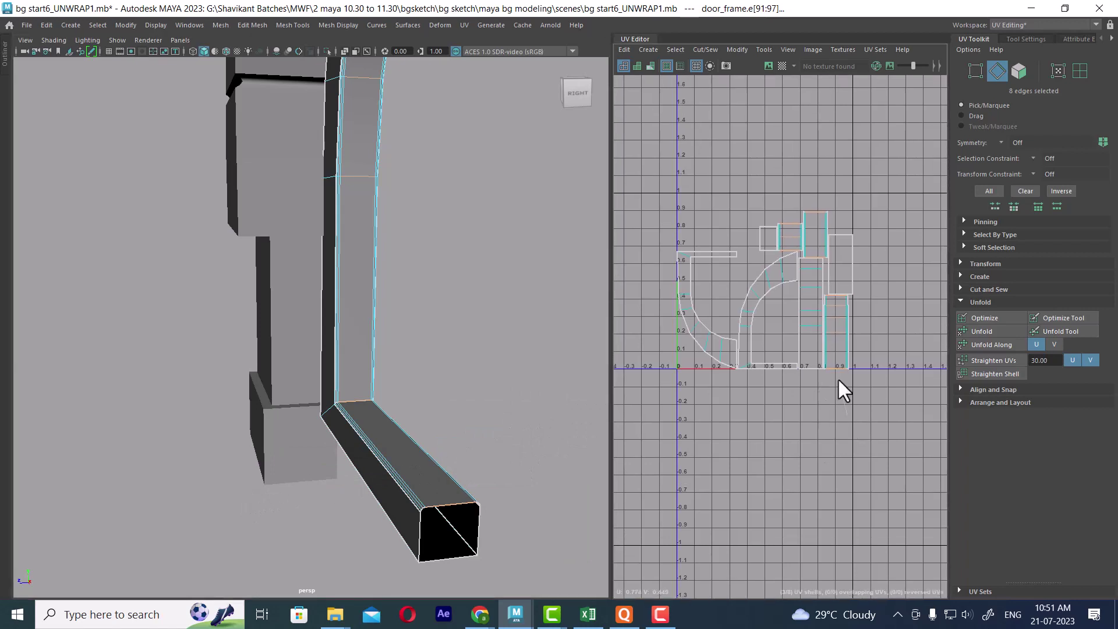
key("w")
- Select the cross edges along the door frame's outer side and sew those UV pieces into one strip
left_click_drag(522, 507, 452, 447, "alt")
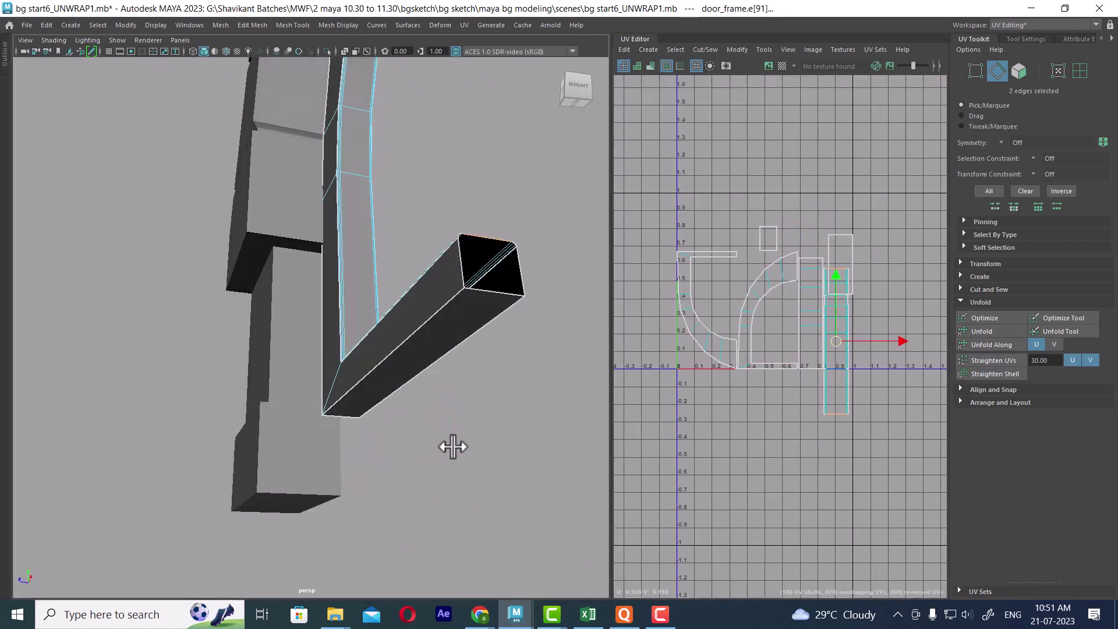
left_click(484, 294)
right_click_drag(568, 317, 443, 376, "ctrl")
right_click_drag(826, 407, 784, 167, "shift")
- Select all of the door frame's UVs and lay out the shells within the 0 to 1 UV tile
scroll(805, 393, "down", 2)
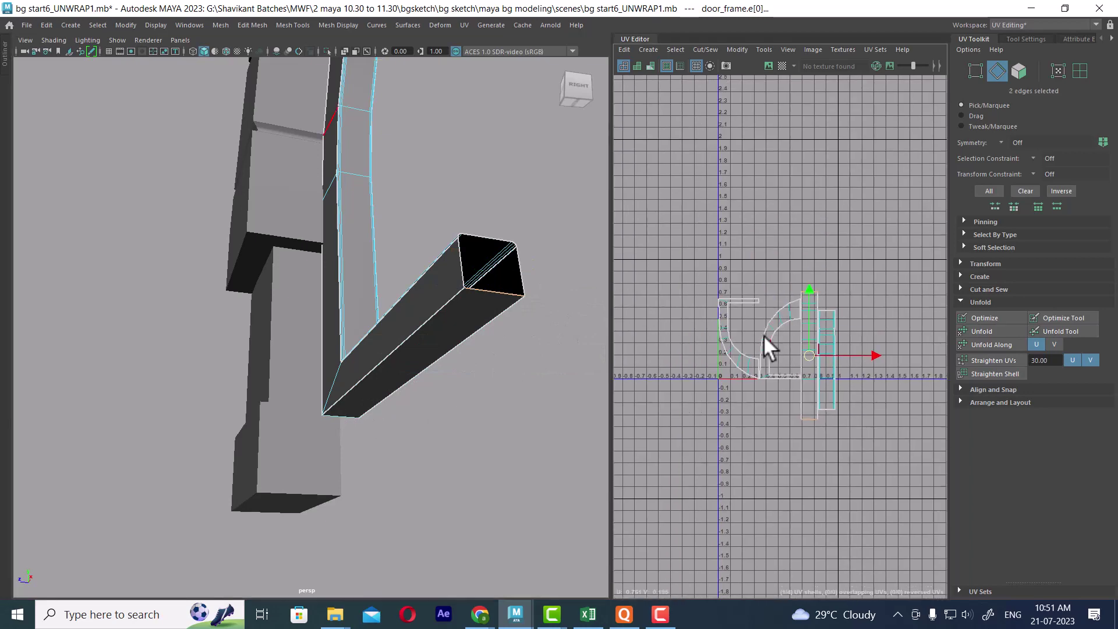
right_click_drag(764, 334, 861, 221)
left_click_drag(861, 220, 679, 468)
right_click_drag(805, 299, 756, 320, "shift")
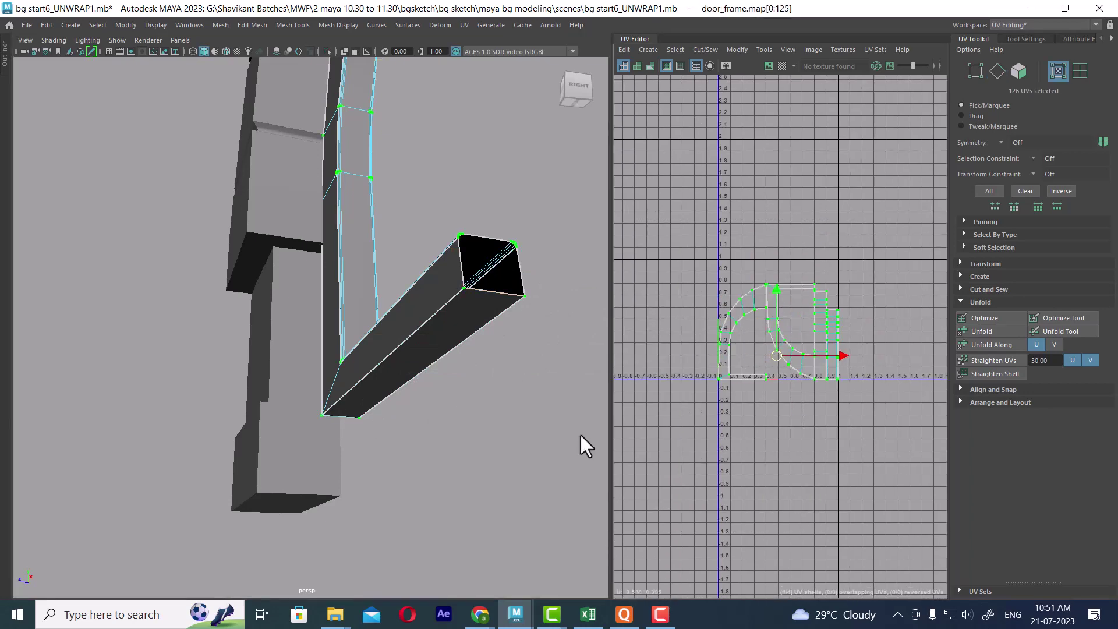
right_click_drag(732, 393, 826, 455, "alt")
left_click_drag(409, 330, 470, 402, "alt")
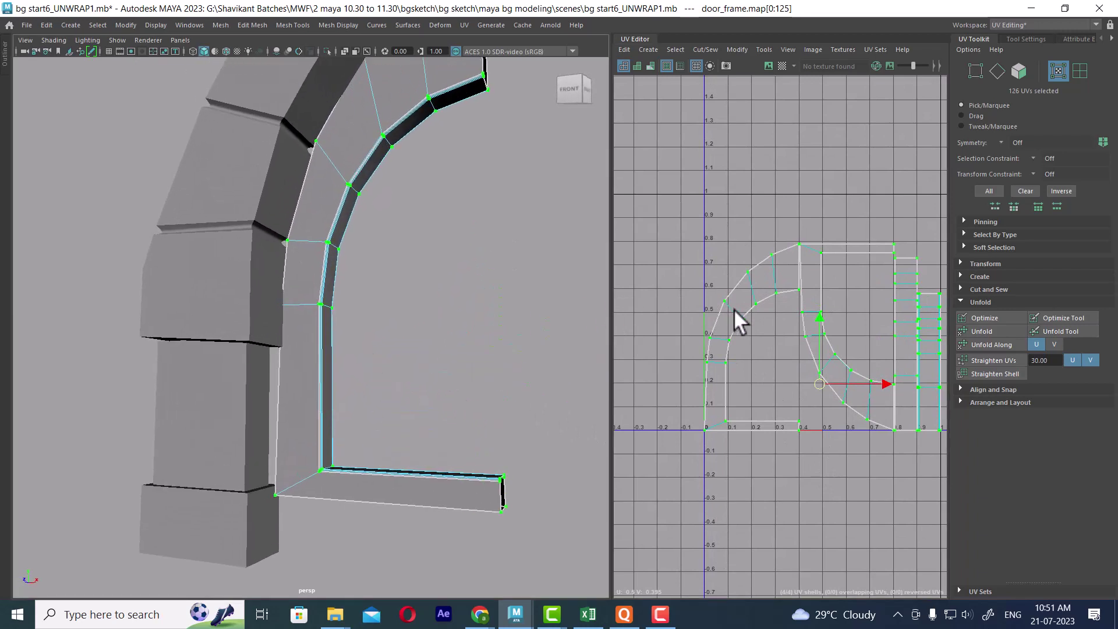
scroll(842, 392, "up", 1)
middle_click_drag(841, 392, 767, 310, "alt")
- Return the door frame to object mode and check its UVs with the numbered checker texture displayed
right_click(336, 182)
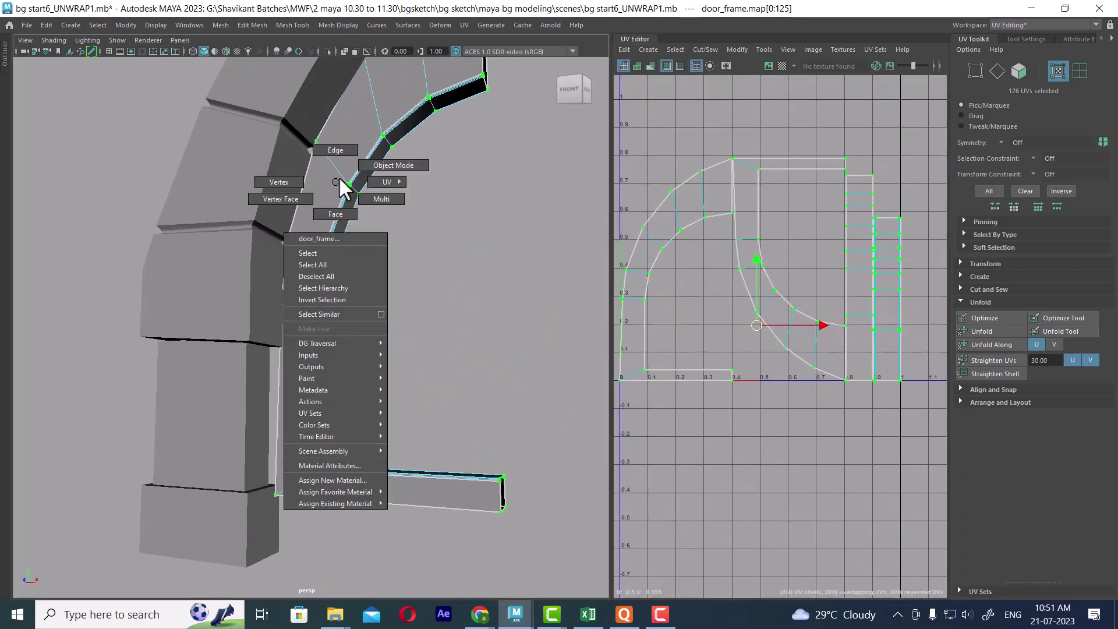
right_click_drag(338, 176, 465, 391)
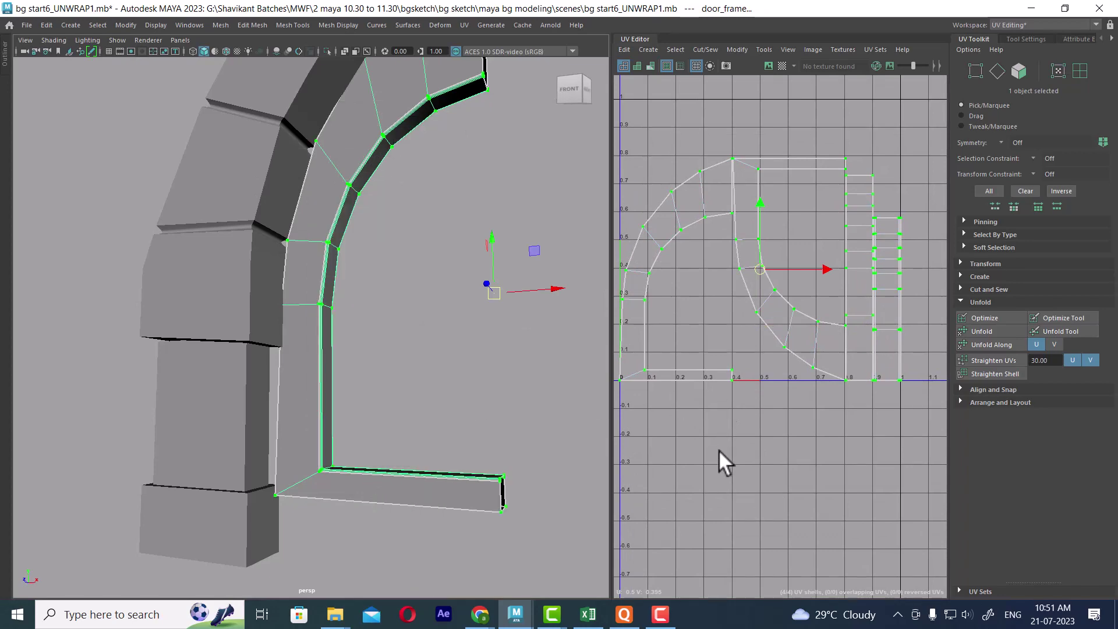
key("6")
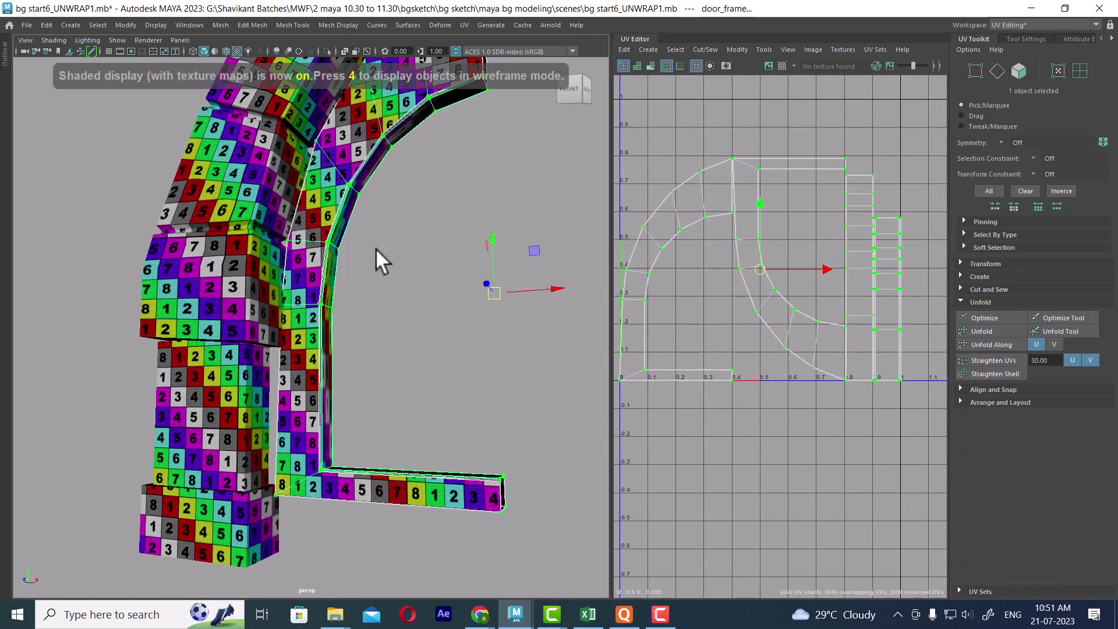
mouse_move(375, 248)
left_mouse_down("alt")
mouse_move(377, 319)
mouse_move(376, 274)
mouse_move(287, 270)
mouse_move(313, 282)
left_mouse_up("alt")
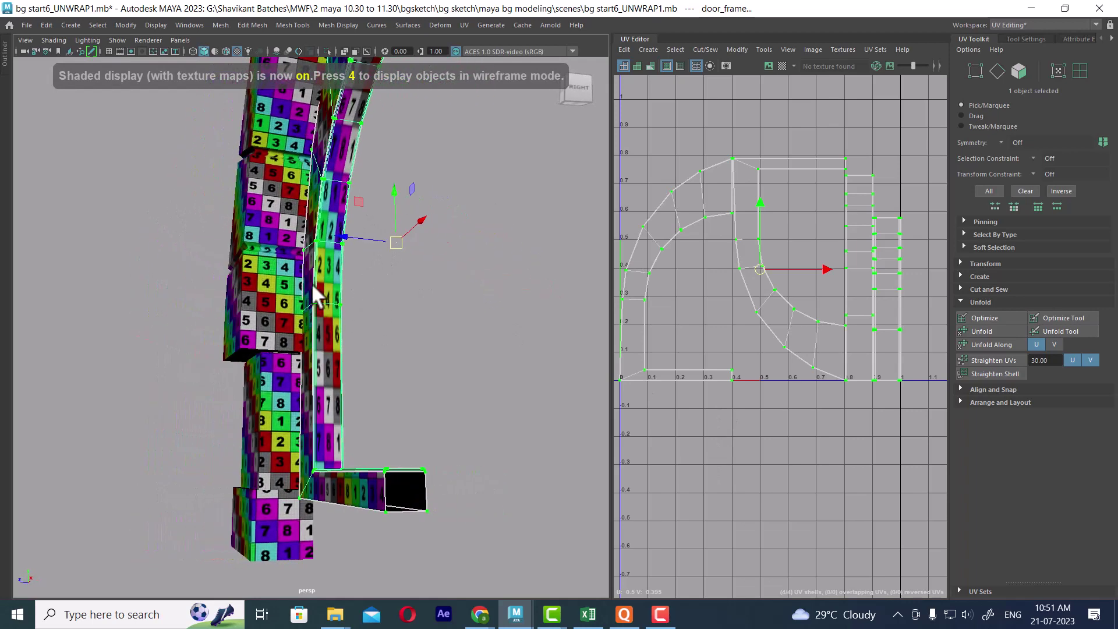
- Select the UV shells of the door frame's inner and outer side strips and unfold them to even out the checker
scroll(715, 319, "down", 3)
left_click_drag(863, 211, 793, 269)
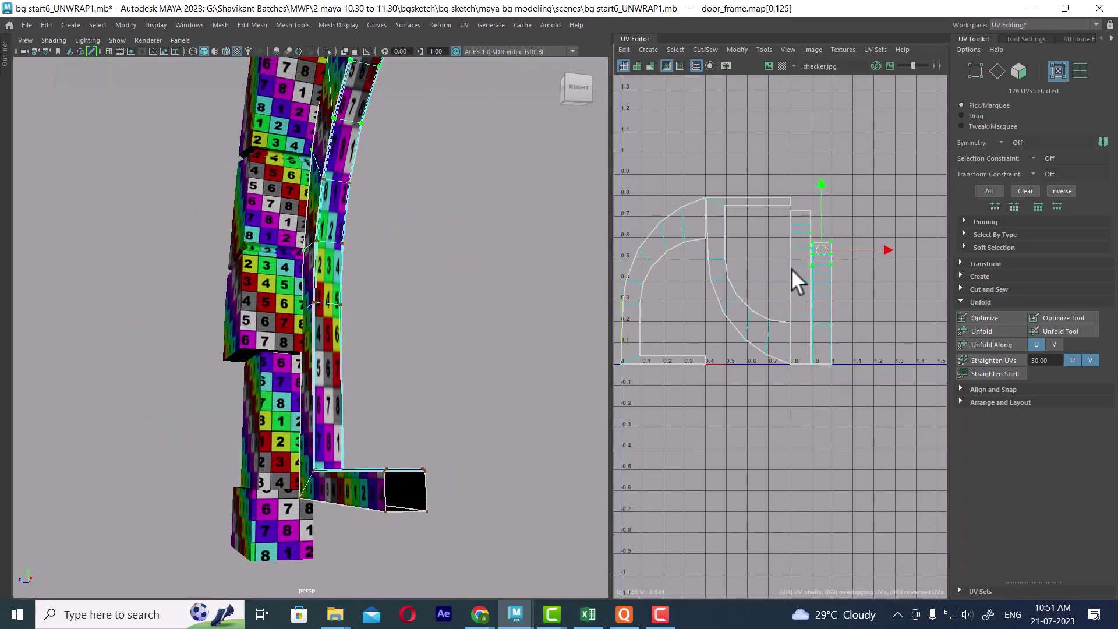
right_click_drag(821, 261, 889, 295, "ctrl")
right_click_drag(781, 231, 720, 210, "shift")
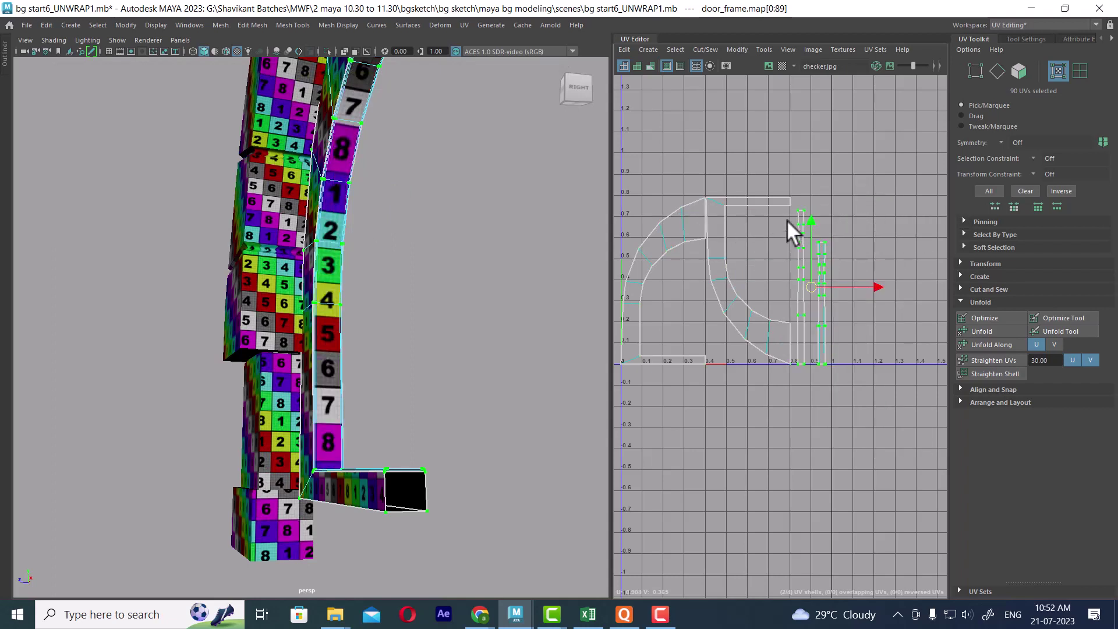
right_click_drag(851, 245, 718, 264, "shift")
left_click_drag(326, 402, 379, 421, "alt")
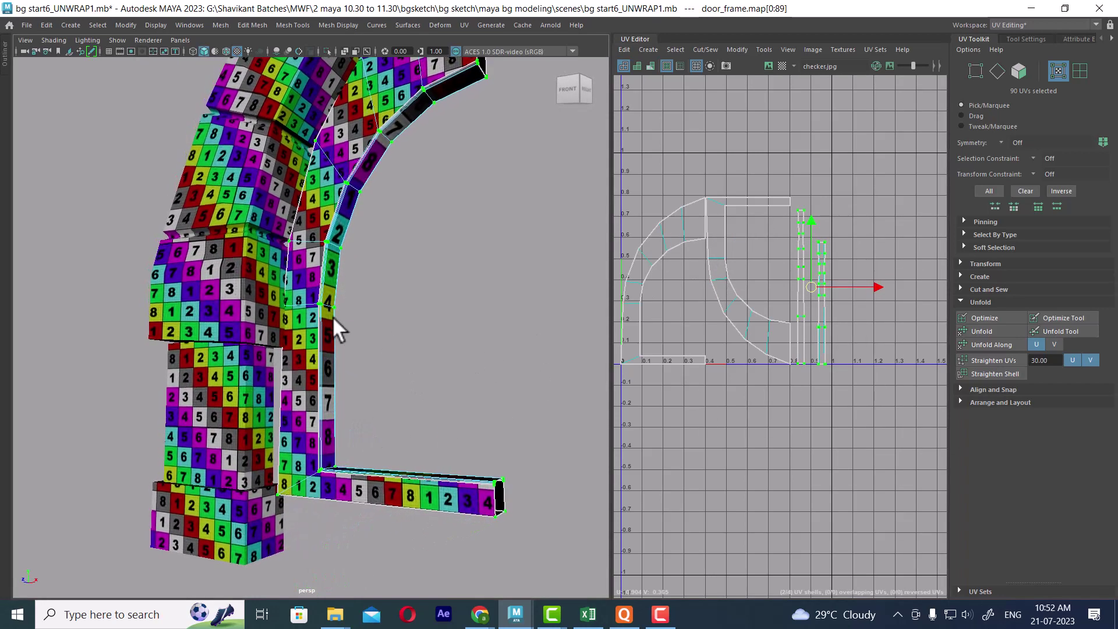
left_click_drag(333, 316, 323, 214, "alt")
- Lay out all of the door frame's UV shells again within the 0 to 1 tile and check the checker on its front
scroll(901, 385, "up", 1)
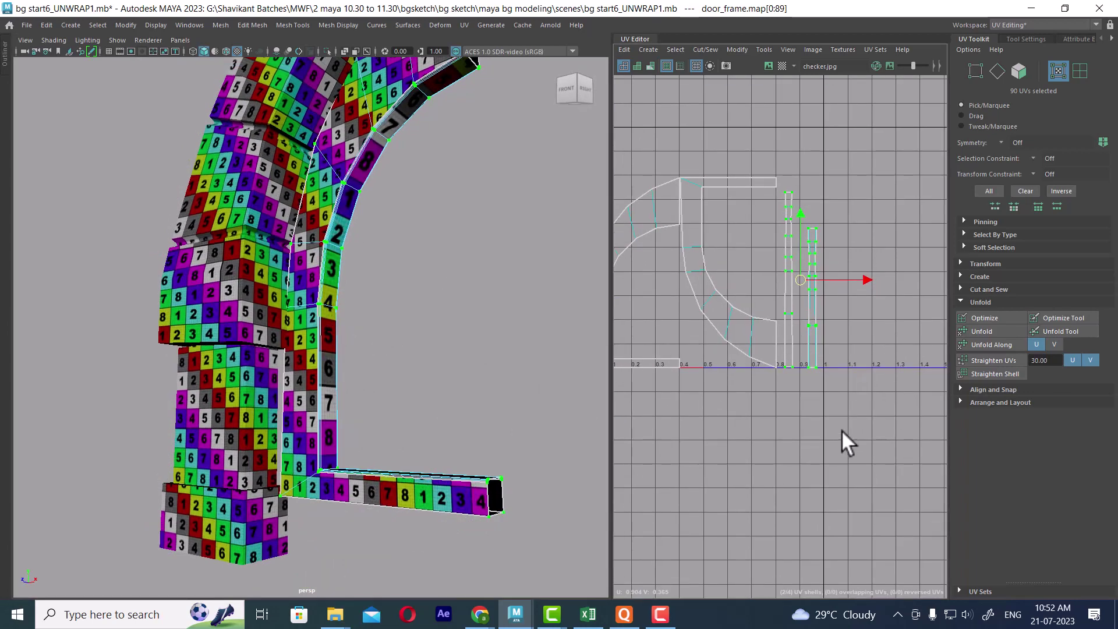
scroll(843, 432, "down", 3)
left_click_drag(841, 242, 621, 538)
right_click_drag(770, 331, 555, 418, "shift")
scroll(352, 402, "up", 2)
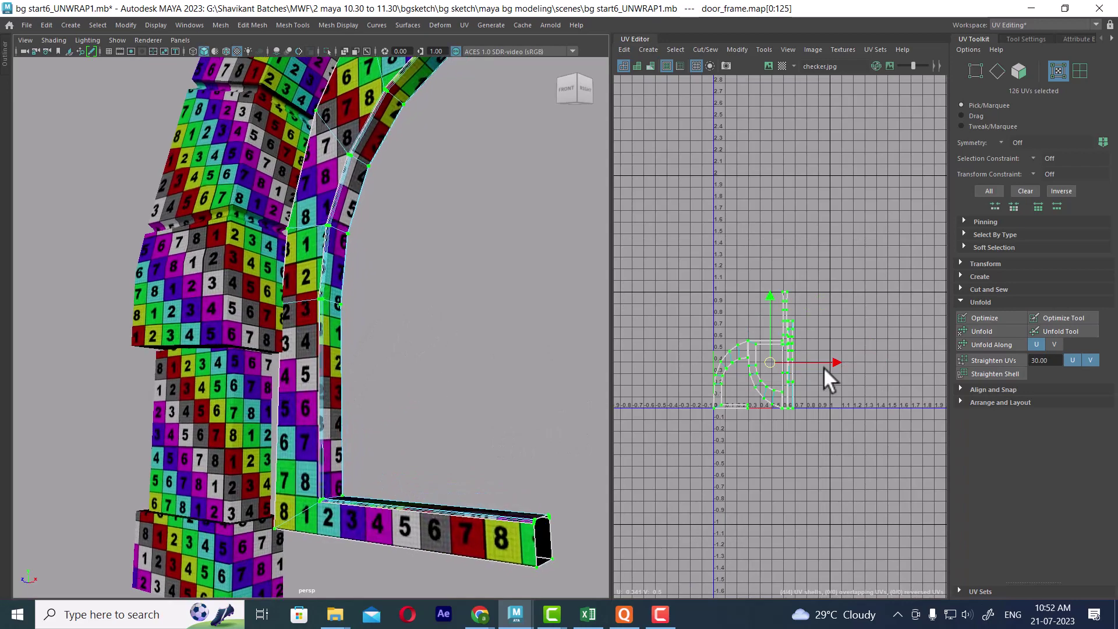
scroll(817, 492, "up", 3)
scroll(818, 356, "up", 2)
scroll(442, 387, "up", 2)
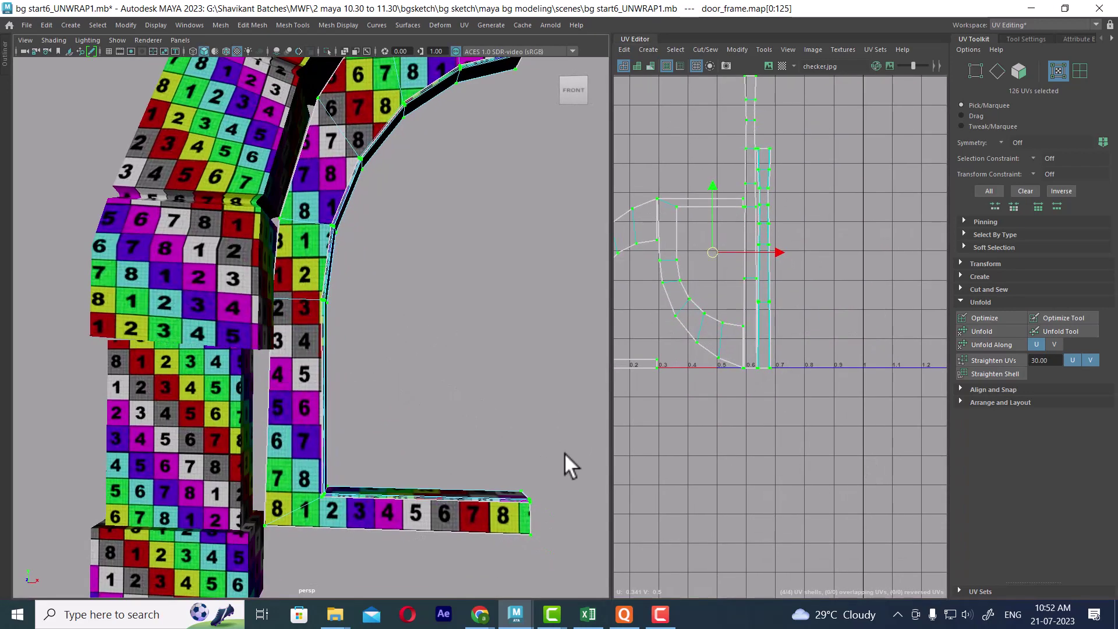
middle_click_drag(445, 326, 447, 369, "alt")
- Select the curved UV shell nested beside the arch-shaped shell and rotate it 180 degrees using two 90-degree rotations
scroll(794, 285, "down", 3)
middle_click_drag(718, 331, 763, 310, "alt")
scroll(777, 317, "down", 2)
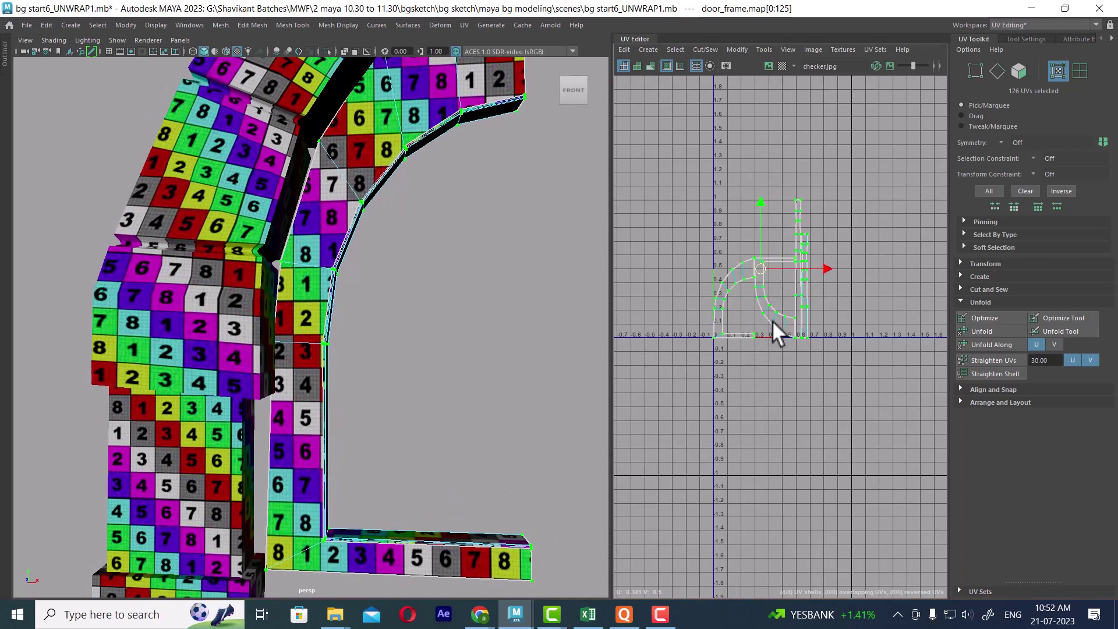
double_click(772, 321)
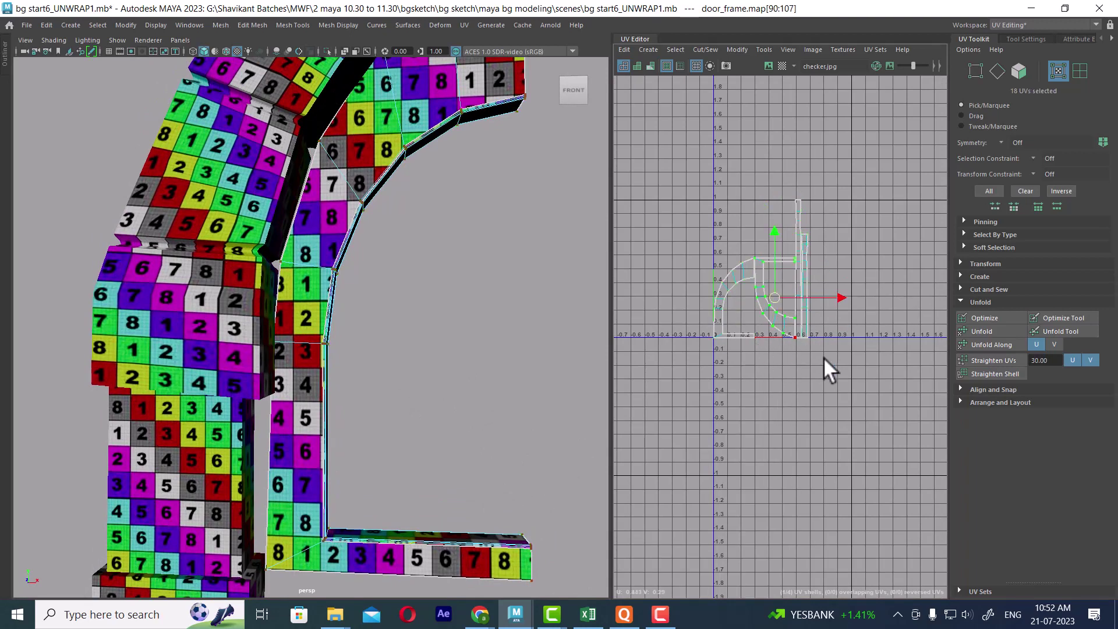
left_click(990, 262)
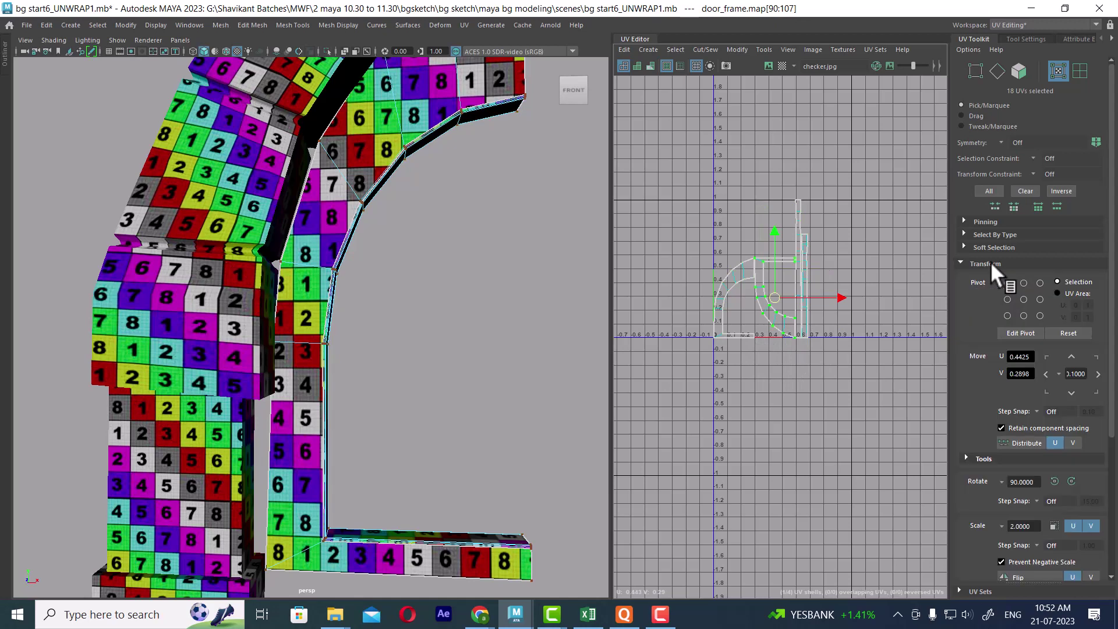
left_click(1072, 481)
left_click(1072, 482)
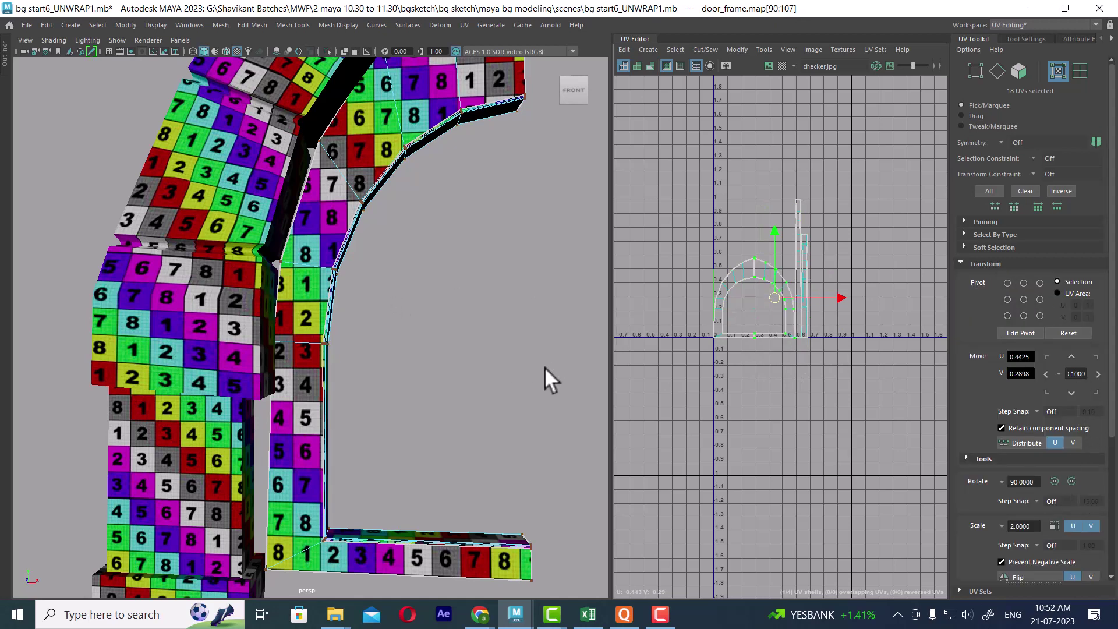
- Move all of the door frame's UVs about one tile down and about 0.9 to the left, and return to object mode
left_click_drag(554, 387, 464, 291, "alt")
scroll(809, 261, "down", 2)
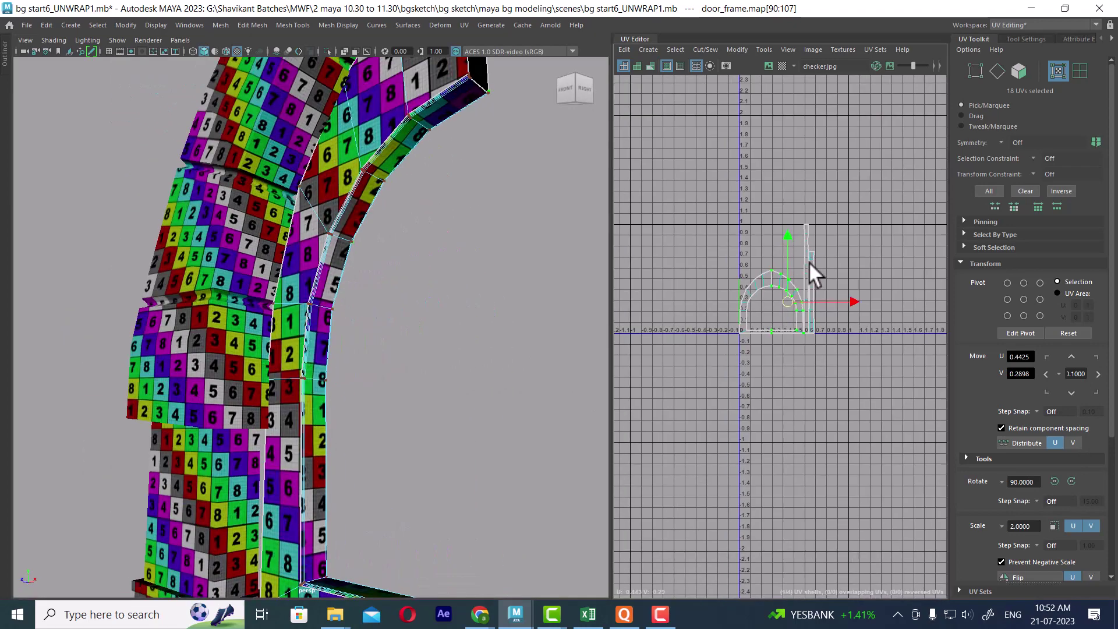
left_click_drag(844, 230, 789, 312)
left_click_drag(777, 208, 775, 317)
left_click_drag(844, 388, 746, 390)
key("F8")
left_click_drag(408, 254, 347, 303, "alt")
- Show the hidden house objects again and select the brown entrance door
left_click(262, 259)
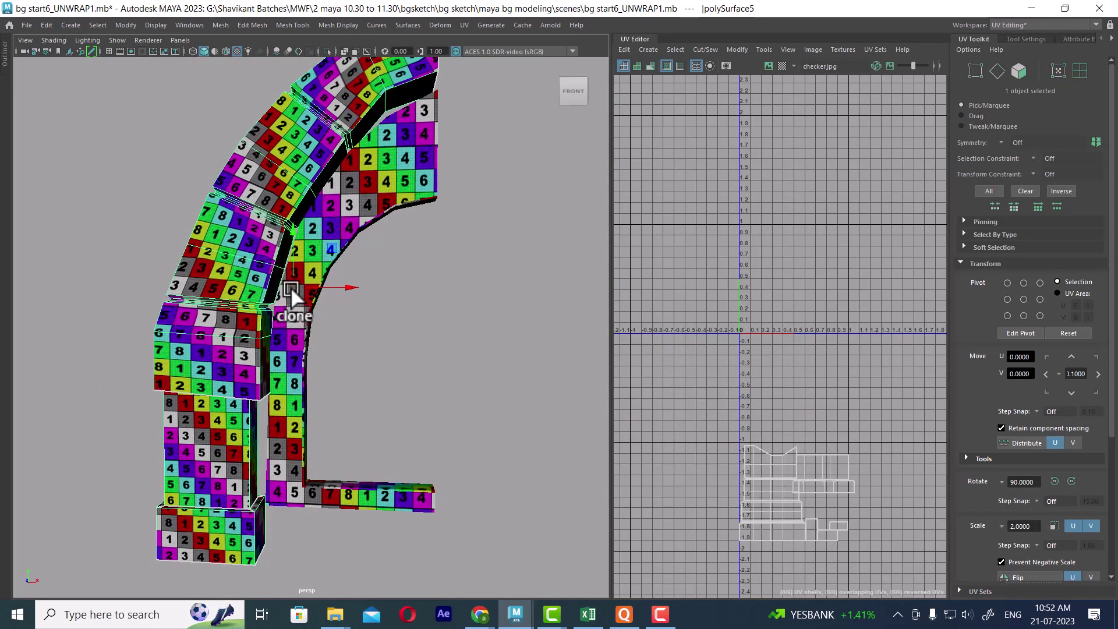
scroll(407, 329, "down", 2)
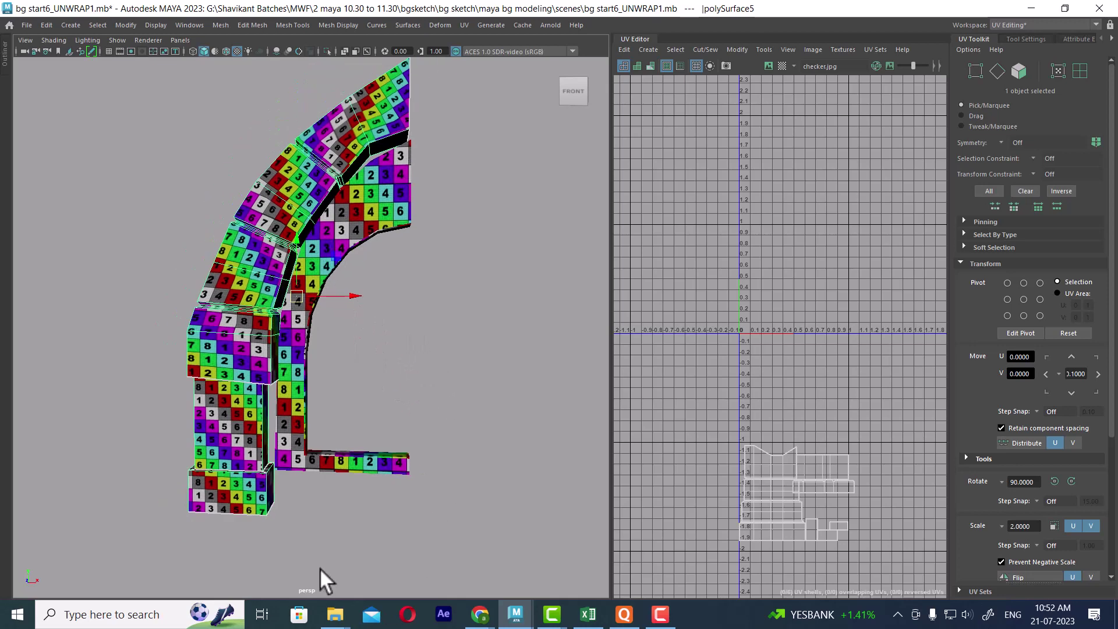
left_click(168, 26)
mouse_move(229, 99)
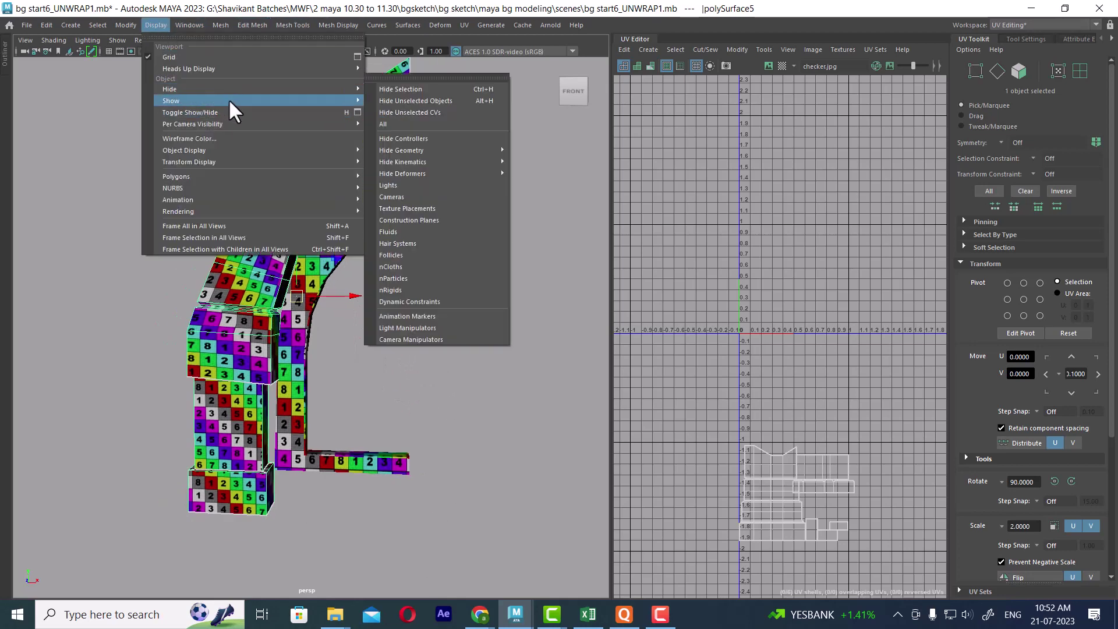
left_click(400, 145)
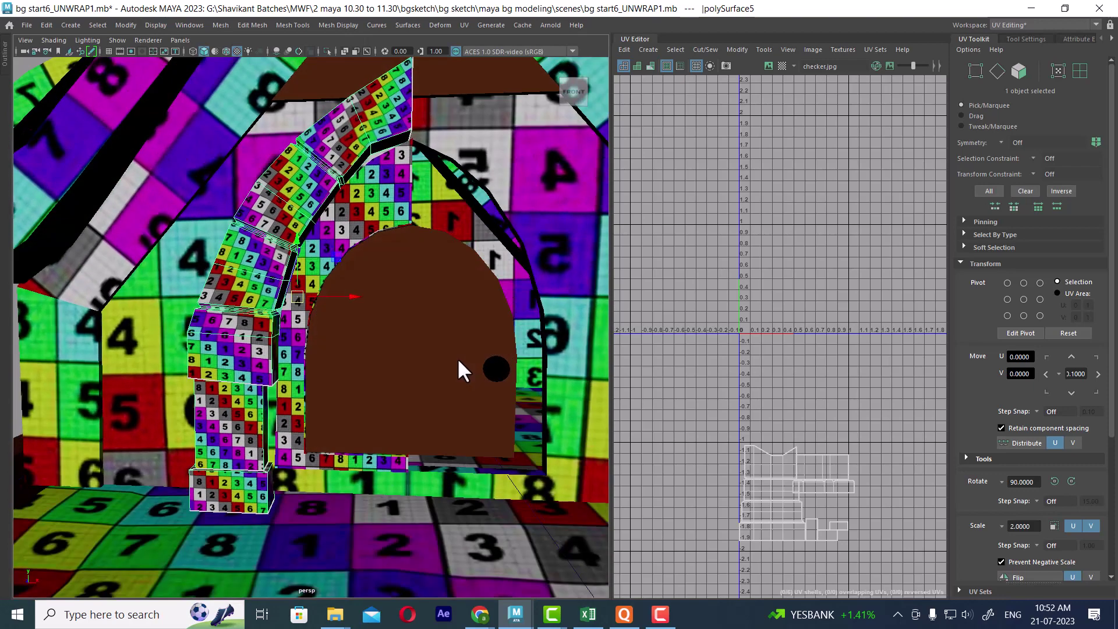
left_click(447, 293)
right_click_drag(447, 294, 480, 363, "alt")
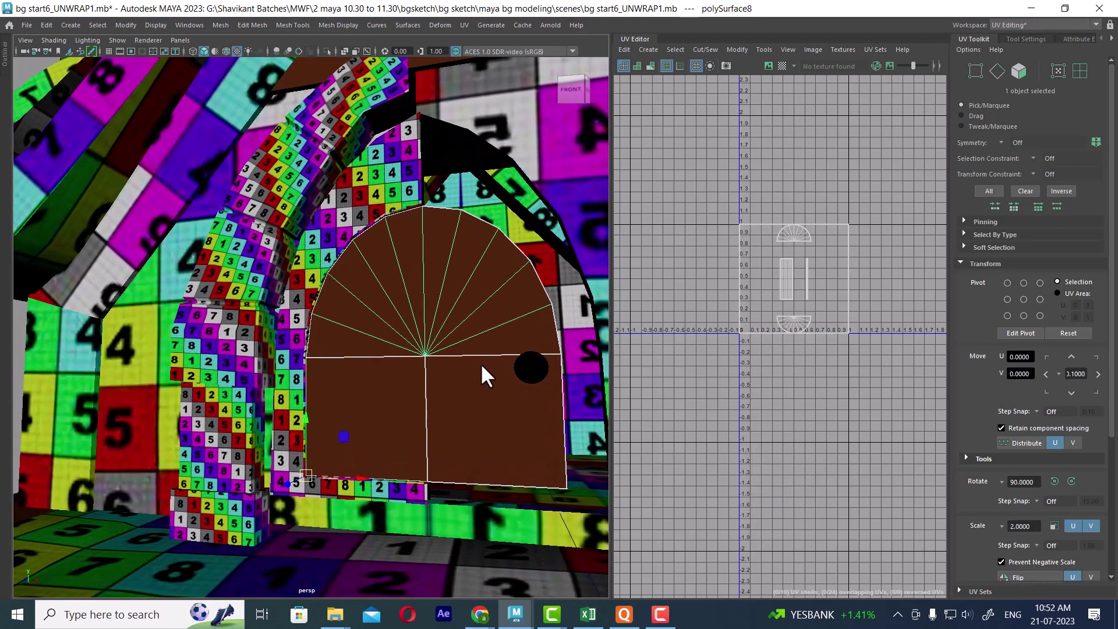
- Switch to File Explorer, examine the door design in front (2).jpg from the bg sketch folder, and return to the door model in Maya
mouse_move(335, 614)
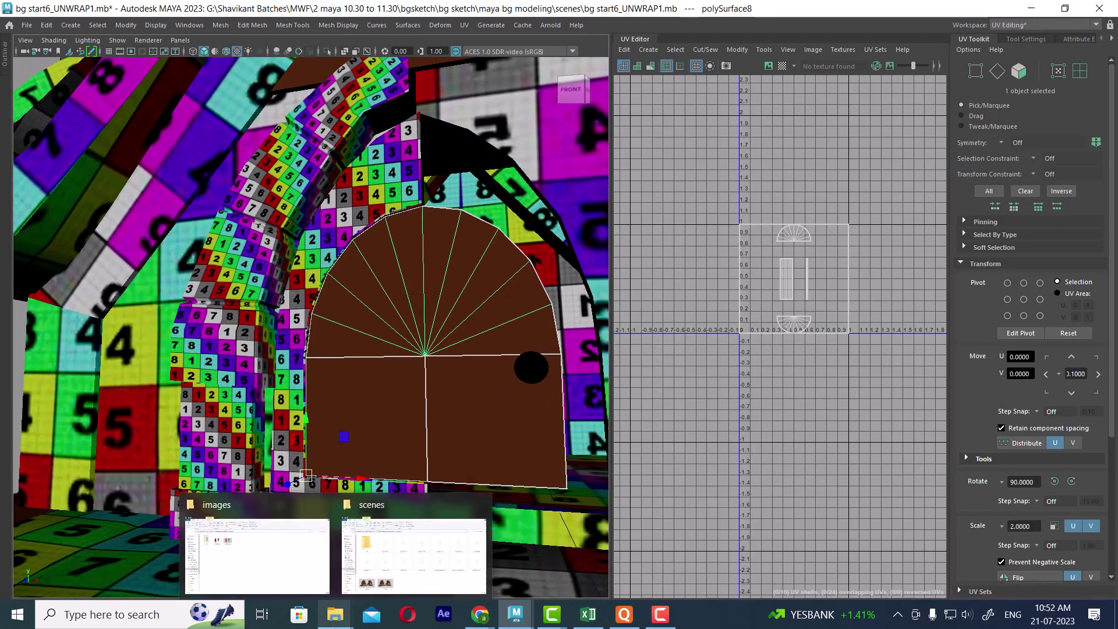
left_click(397, 580)
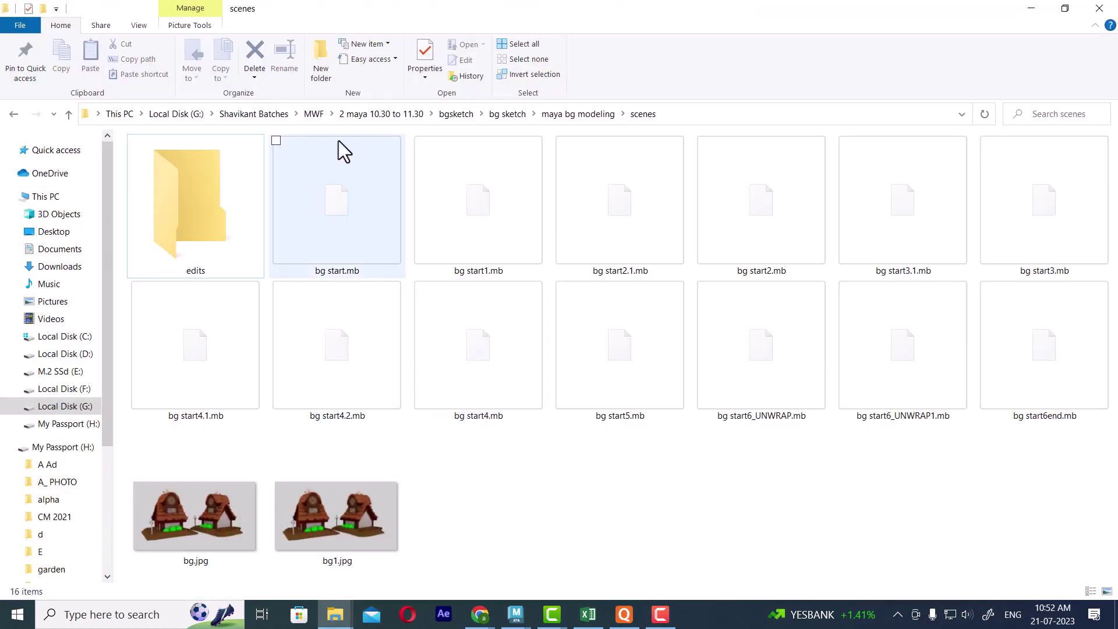
left_click(560, 116)
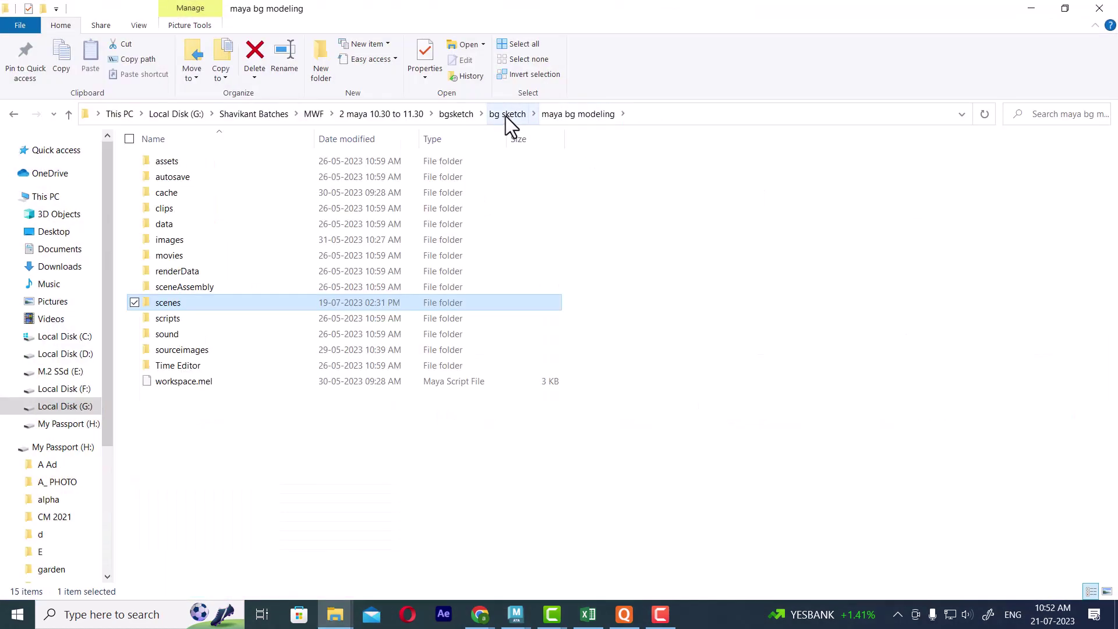
left_click(505, 115)
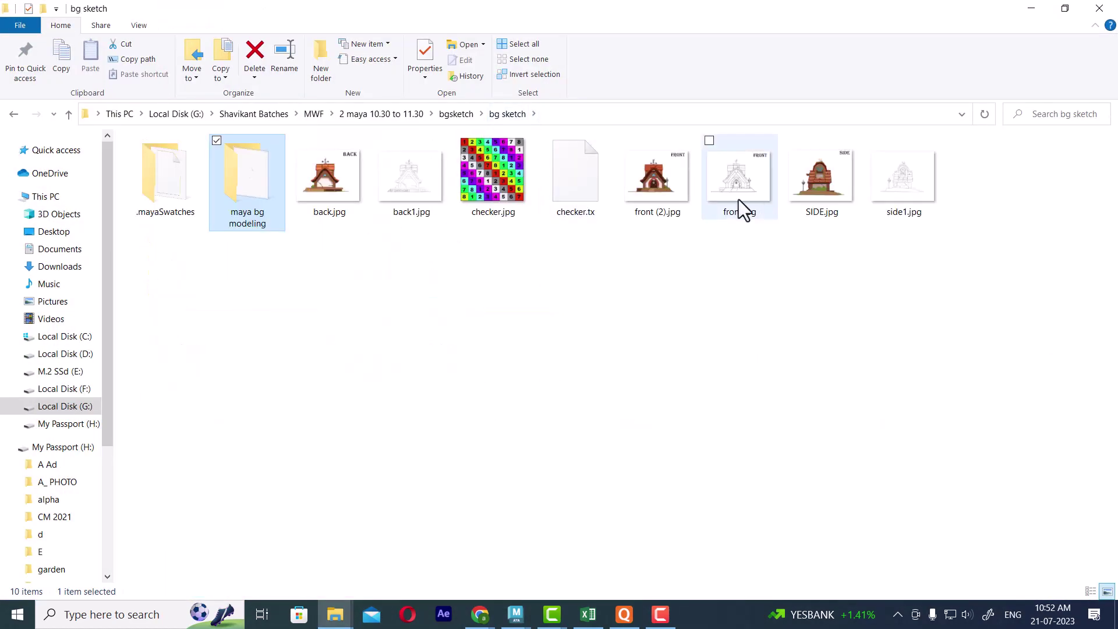
left_click(666, 189)
double_click(665, 190)
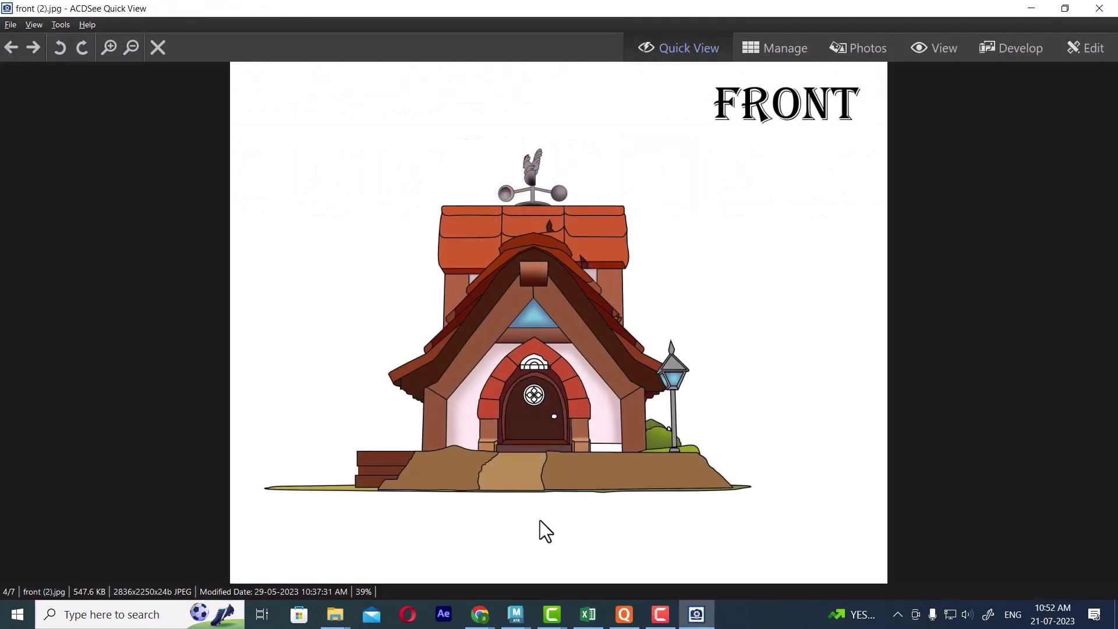
left_click(1100, 8)
left_click(1032, 8)
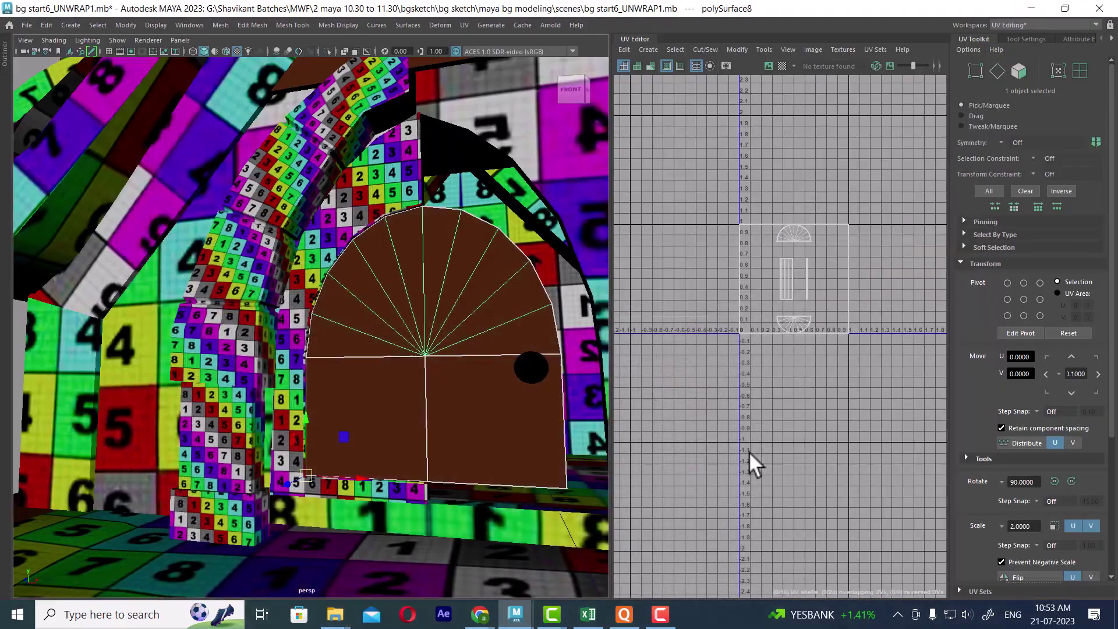
left_click_drag(495, 512, 532, 442, "alt")
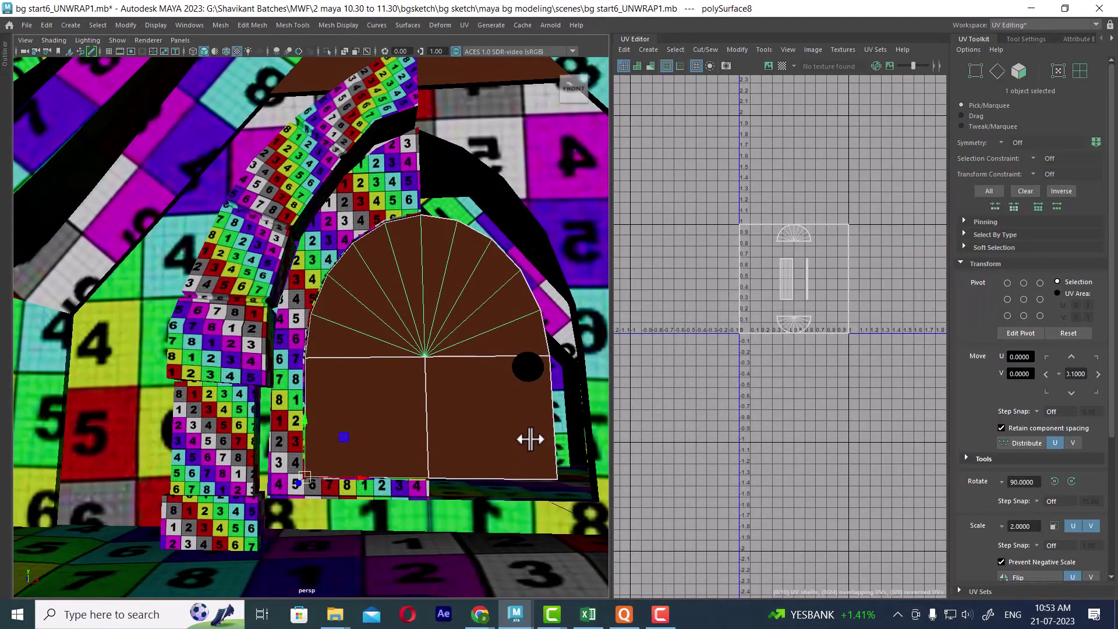
left_click_drag(466, 362, 425, 354, "alt")
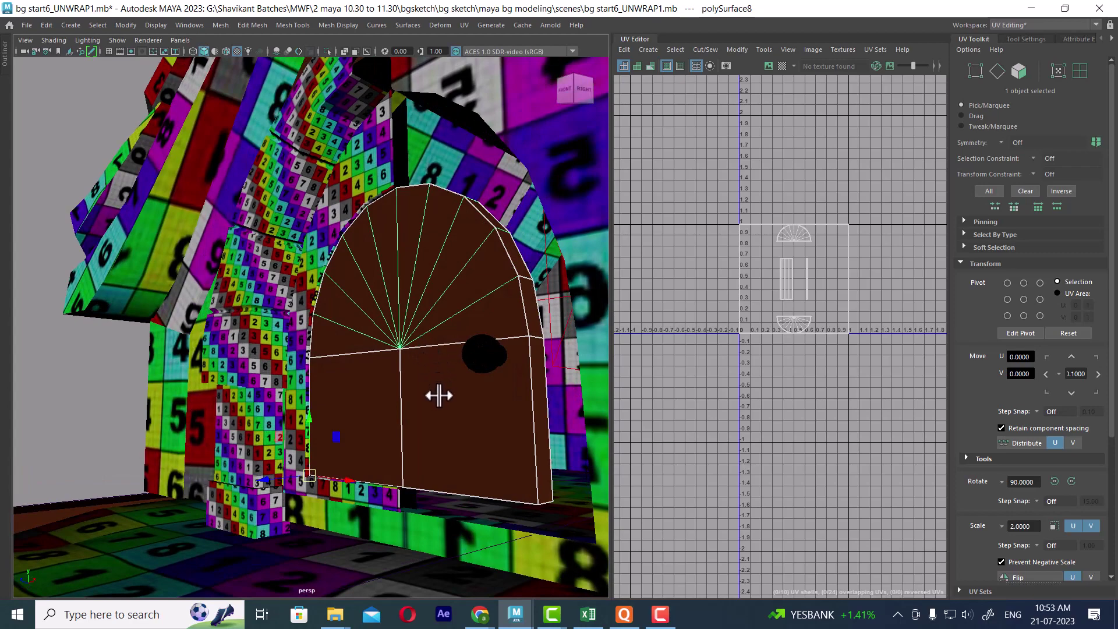
- Isolate the arched door by hiding every unselected object in the scene
left_click_drag(453, 399, 520, 405, "alt")
key("alt+h")
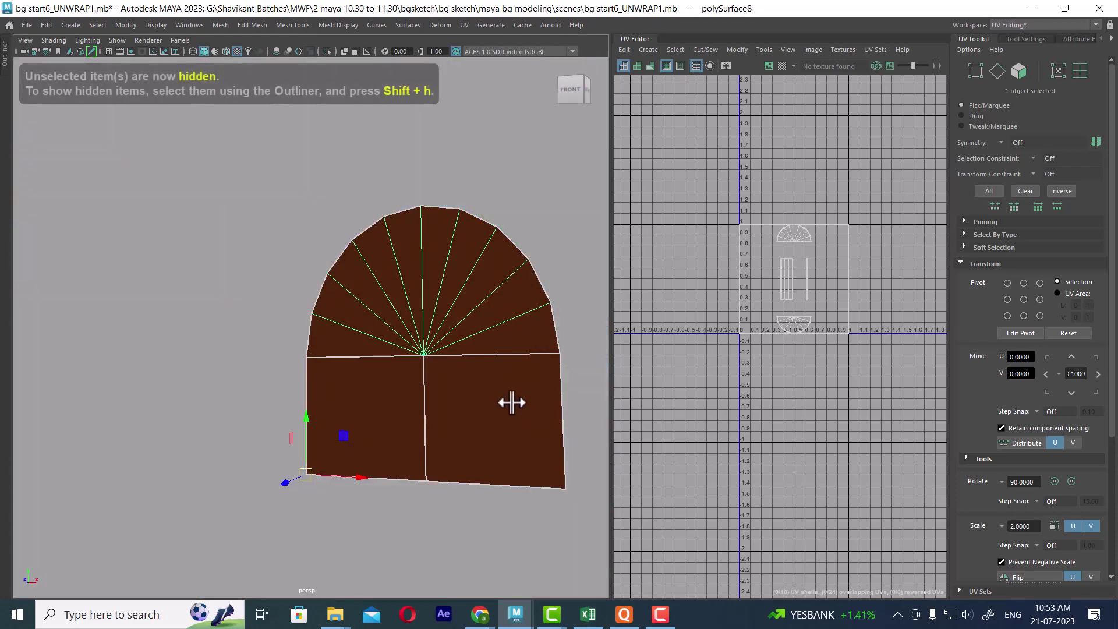
left_click(523, 268)
left_click(473, 370)
middle_click_drag(473, 371, 394, 300, "alt")
left_click_drag(395, 299, 476, 306, "alt")
left_click(505, 206)
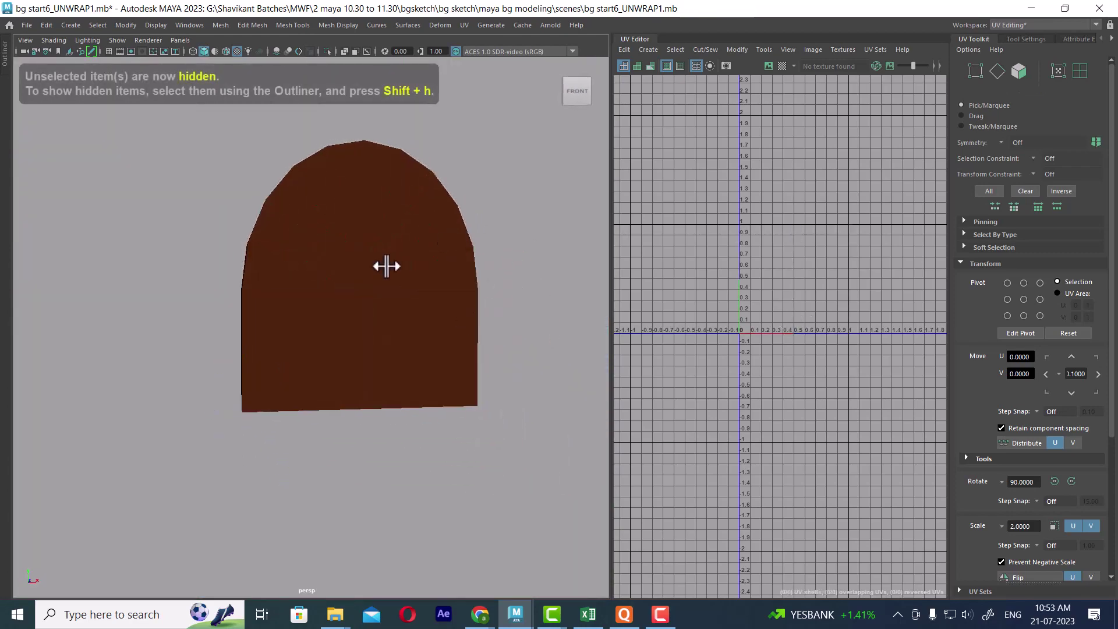
- Delete the faces of the door's right half in the front view, keeping only the left half
left_click(388, 260)
key("space")
left_click(467, 215)
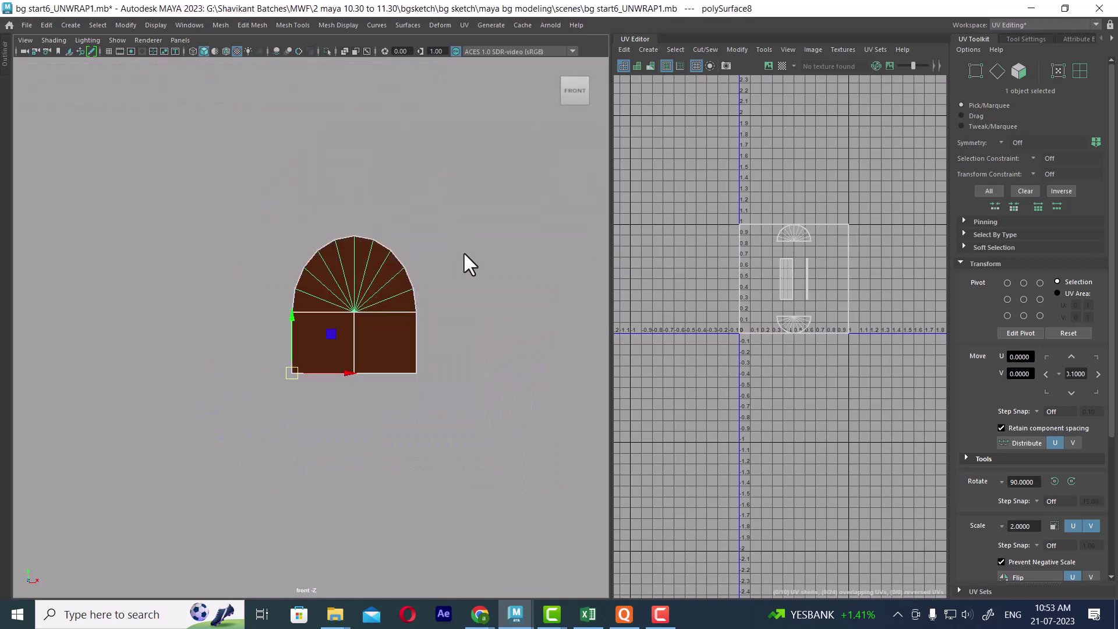
right_click_drag(414, 184, 415, 216)
left_click_drag(487, 180, 368, 435)
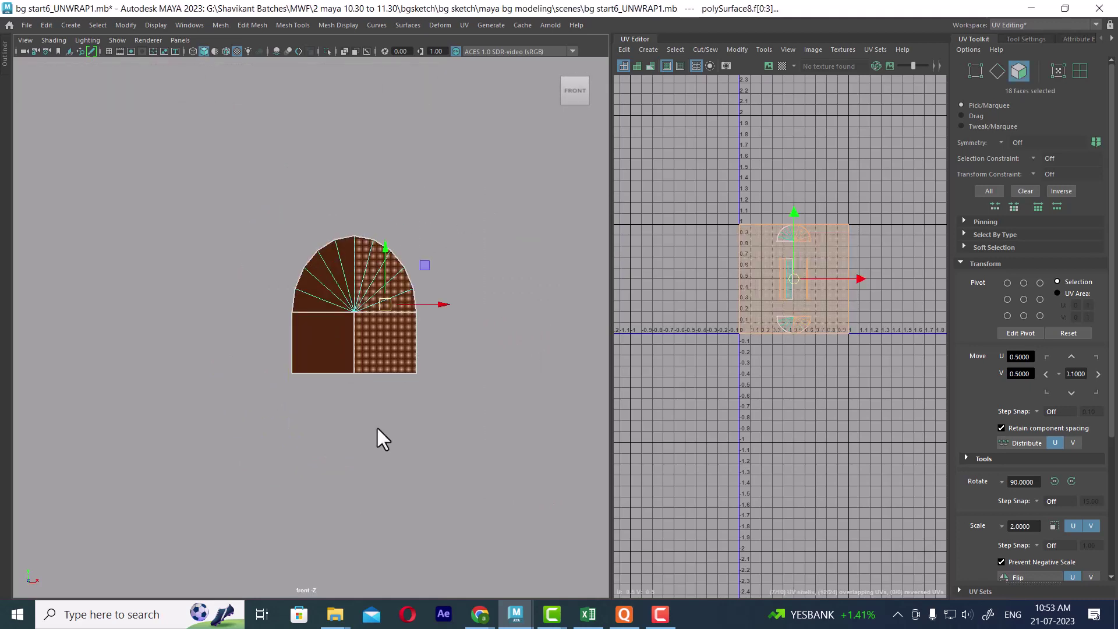
key("Delete")
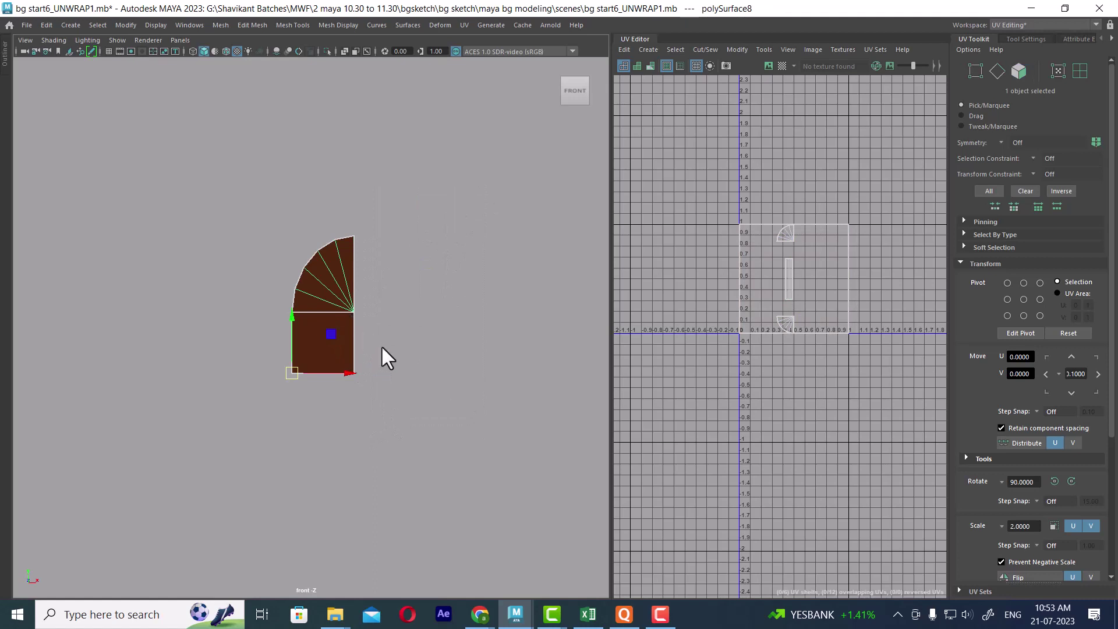
- Bridge the front and back bottom edges of the half door to close its open underside
key("f")
left_click_drag(425, 321, 347, 243, "alt")
right_click_drag(347, 244, 383, 237, "alt")
left_click_drag(383, 238, 399, 416, "alt")
right_click_drag(344, 302, 318, 191)
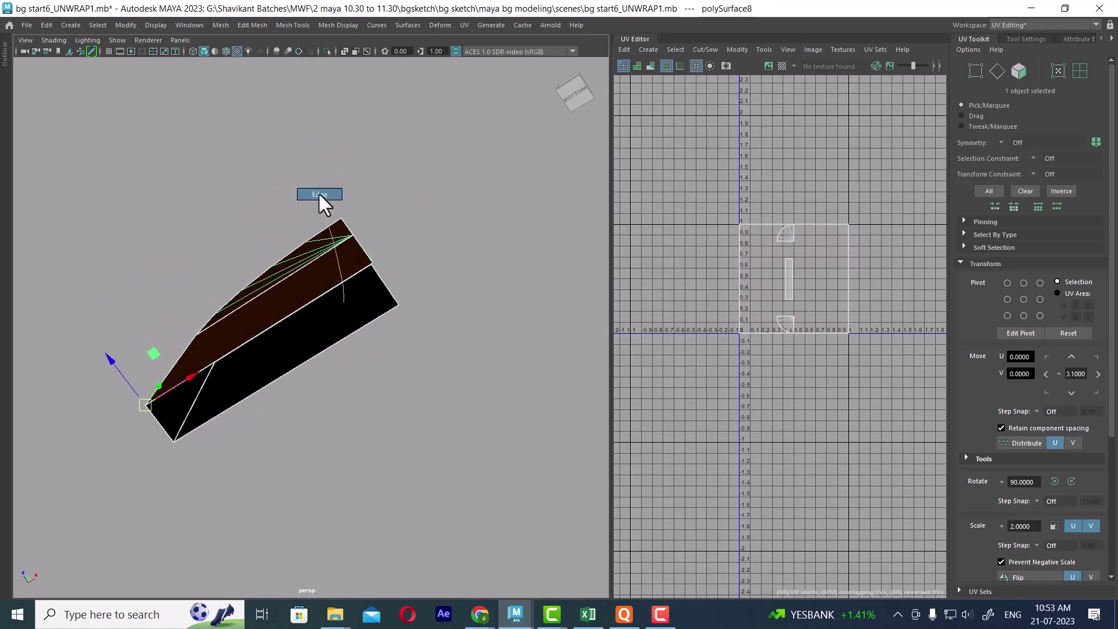
left_click(318, 341)
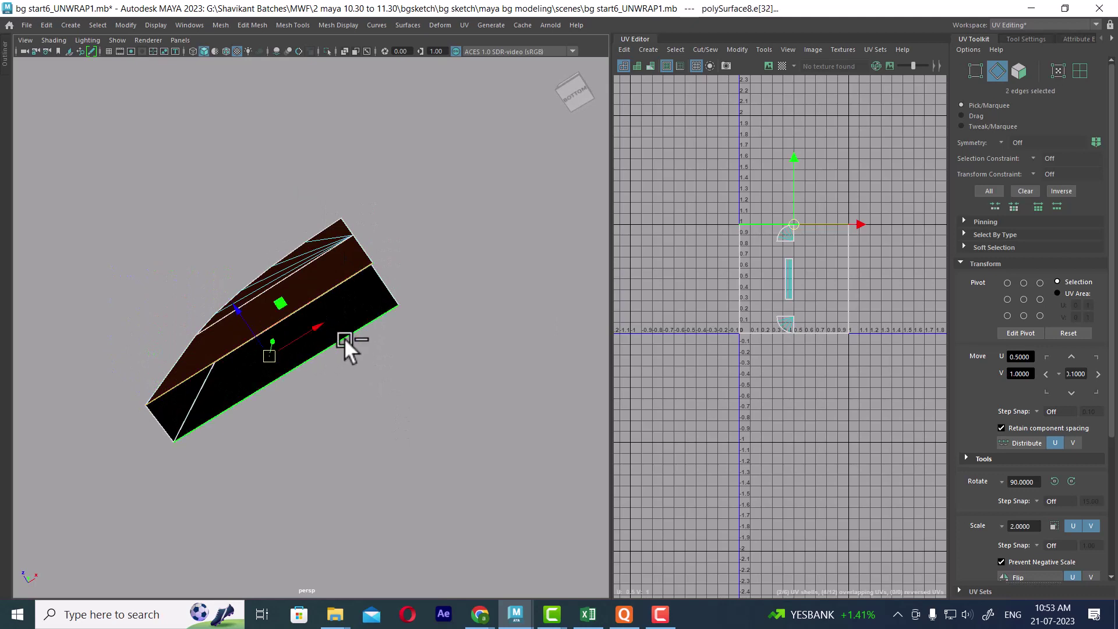
right_click_drag(449, 282, 438, 418, "shift")
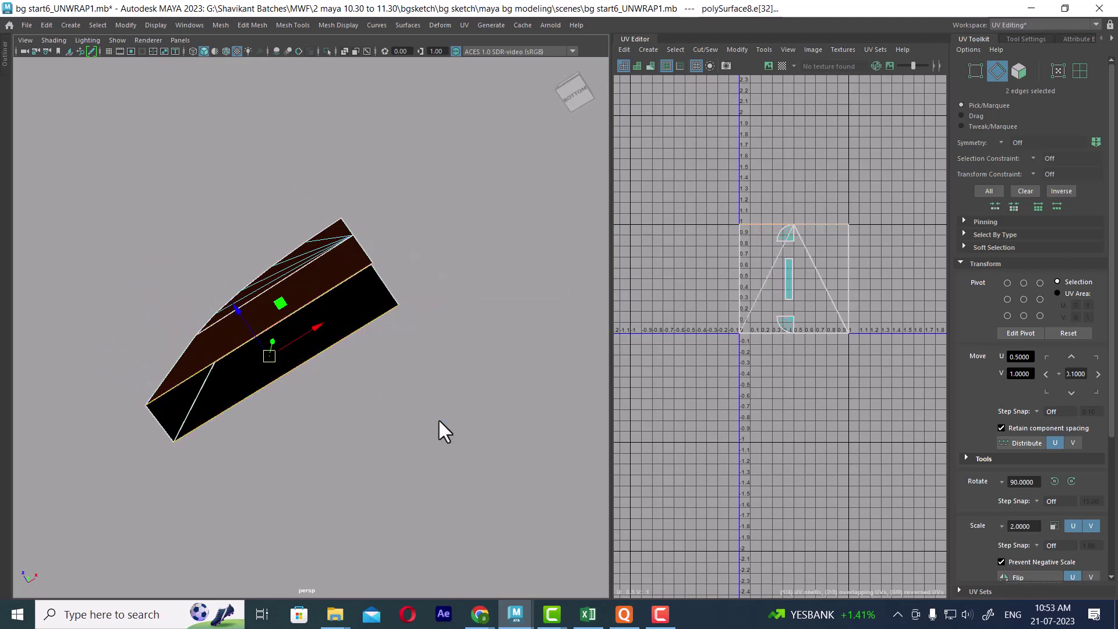
left_click_drag(435, 413, 490, 376, "alt")
right_click_drag(346, 316, 422, 260)
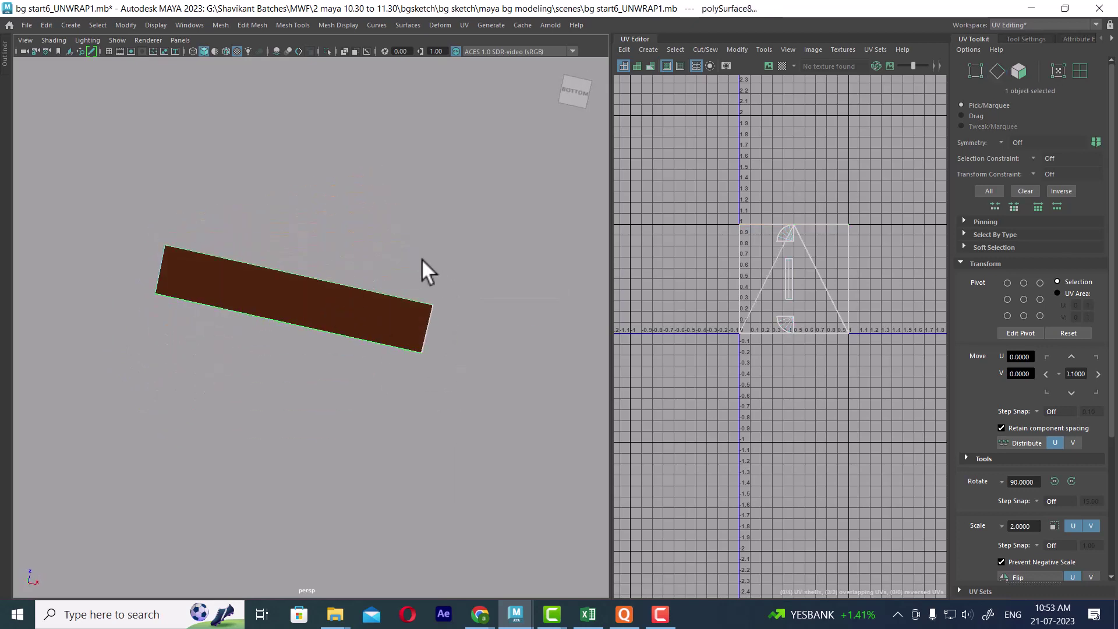
- Apply automatic UV mapping to the half door and return to object mode
left_click_drag(428, 271, 437, 387, "alt")
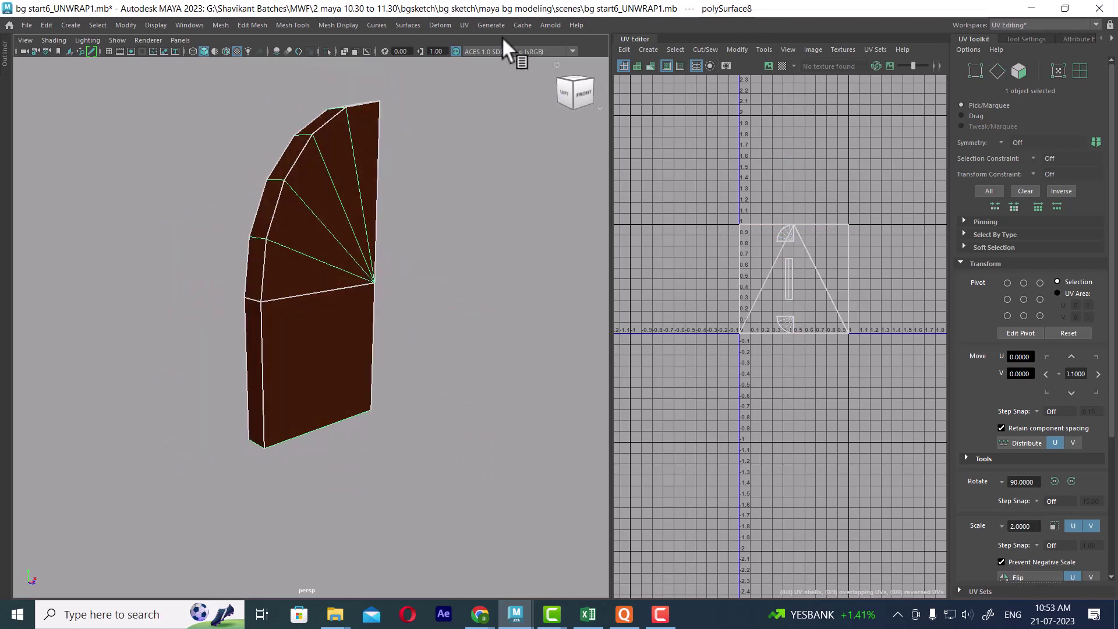
left_click(464, 25)
left_click(508, 98)
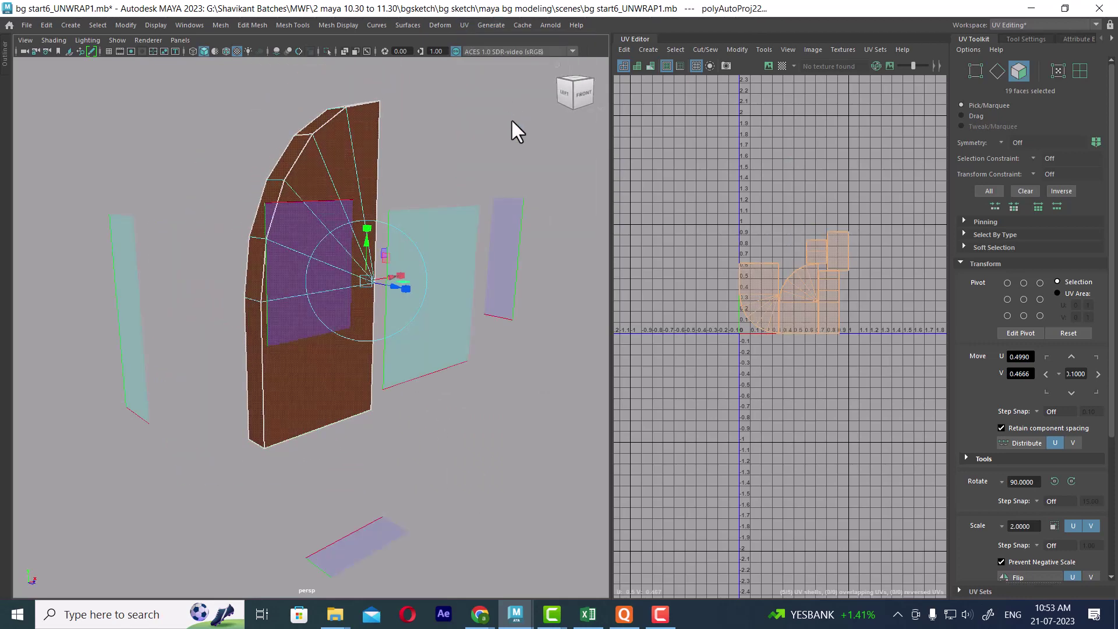
right_click_drag(376, 169, 454, 104)
left_click(453, 104)
- Assign the numbered checker material to the half door
left_click(338, 193)
left_click_drag(429, 329, 359, 319, "alt")
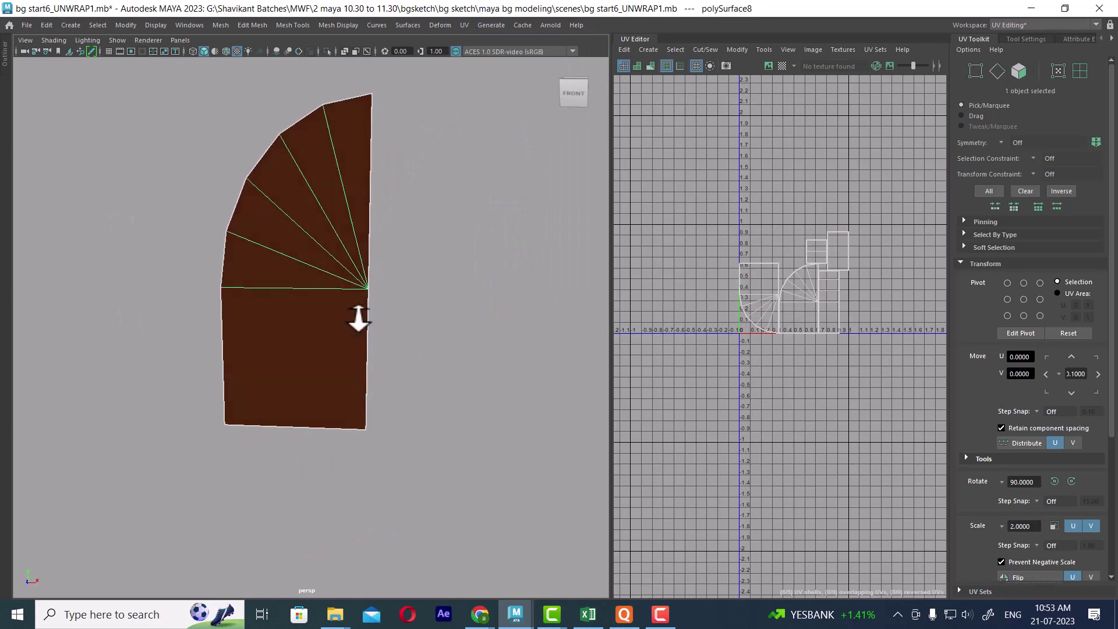
right_click_drag(358, 319, 459, 374, "alt")
right_click_drag(356, 238, 457, 386)
- Select the border edges of the door's thin side pieces and sew them into one continuous UV strip
scroll(775, 344, "up", 3)
right_click_drag(764, 345, 767, 315)
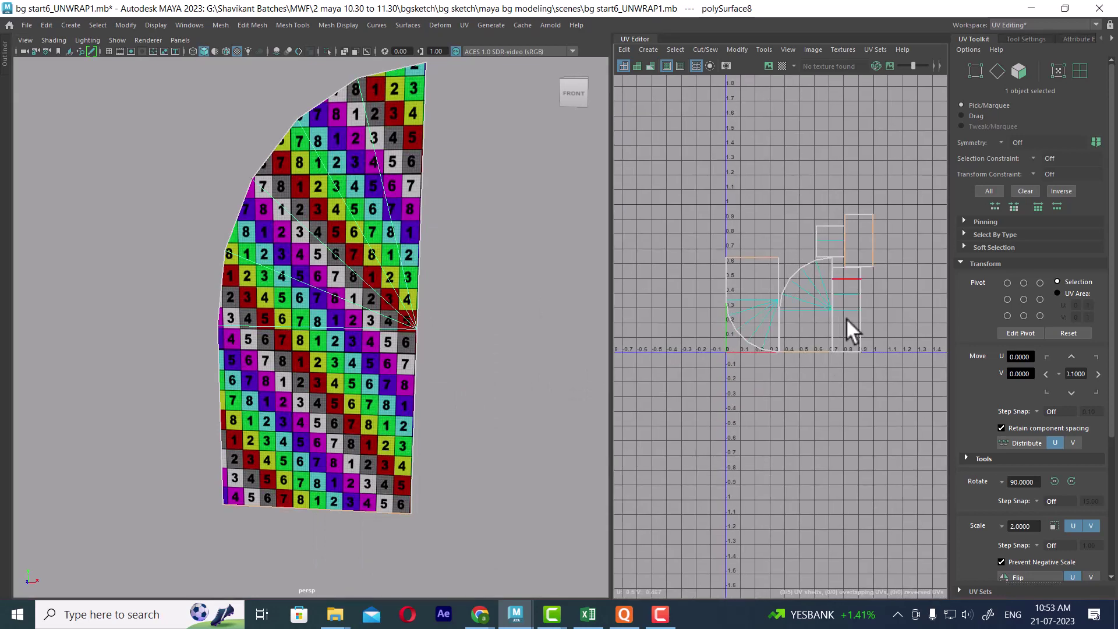
left_click(838, 351)
left_click_drag(281, 436, 225, 315, "alt")
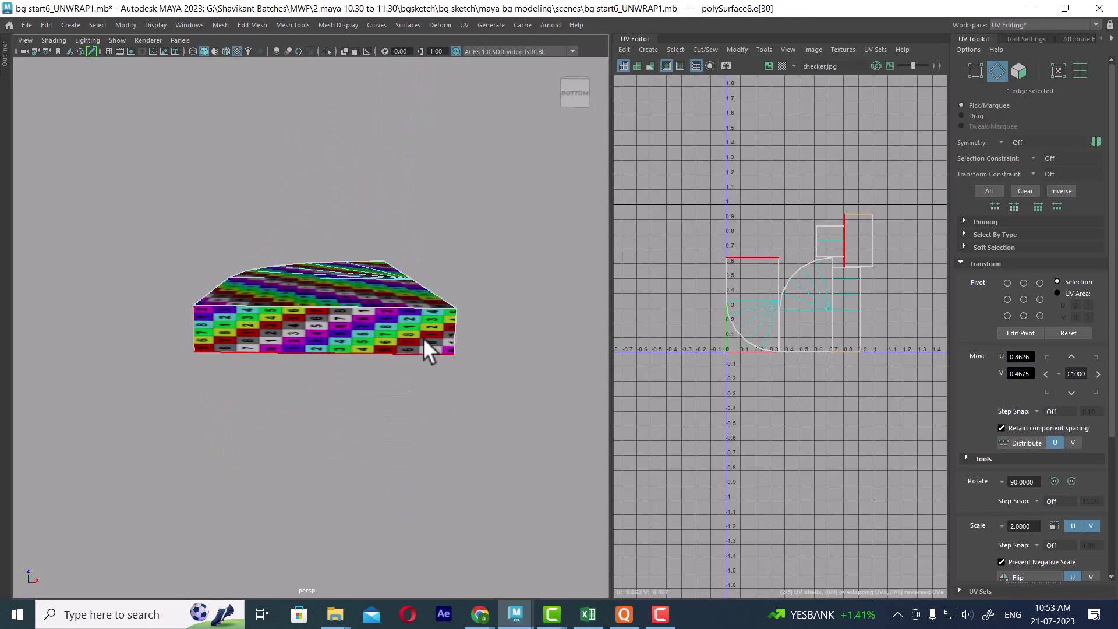
left_click(452, 335)
right_click_drag(526, 291, 222, 415, "shift")
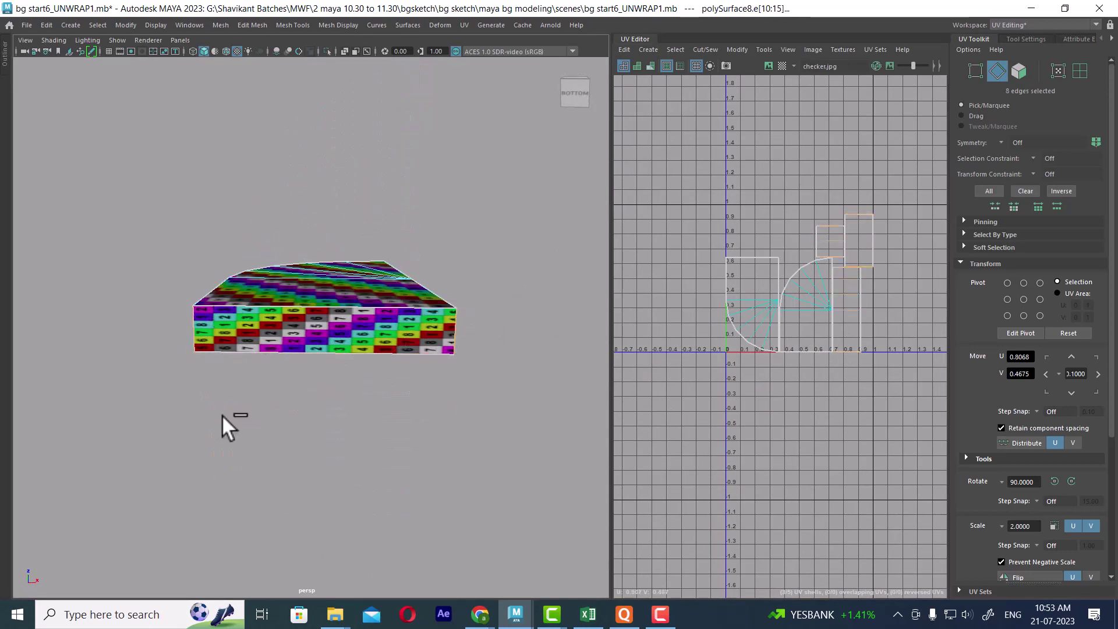
right_click_drag(858, 403, 807, 190, "shift")
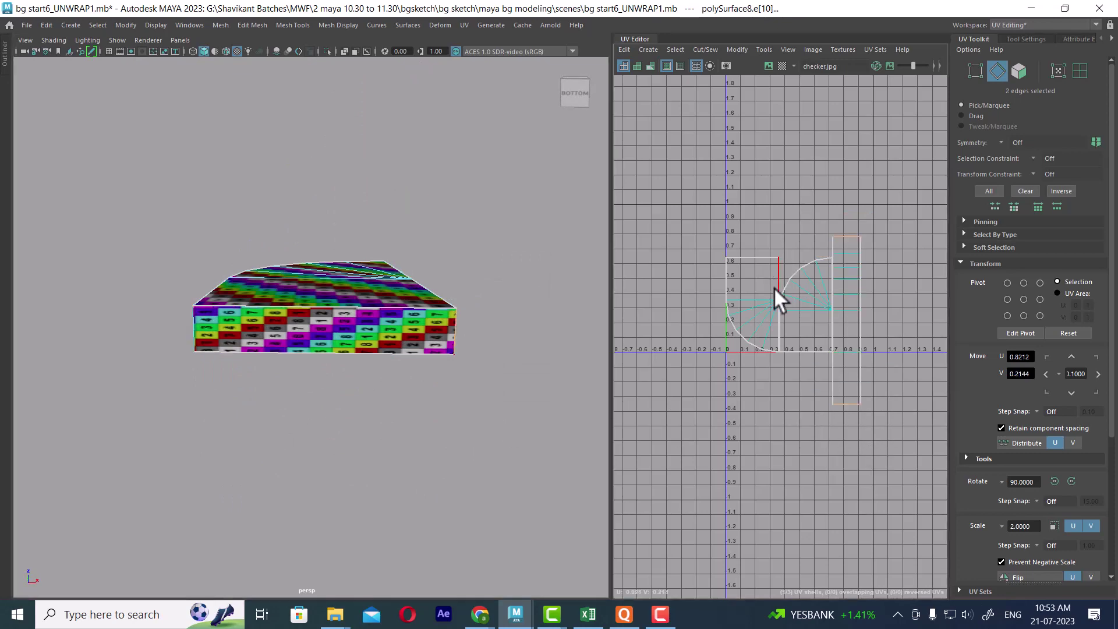
- Select all UVs of the joined side strip and unfold the shell to even out its checker pattern
right_click_drag(869, 243, 897, 233)
left_click_drag(888, 224, 787, 416)
left_click_drag(393, 368, 463, 402, "alt")
double_click(859, 401)
right_click_drag(893, 319, 804, 303, "shift")
right_click_drag(881, 245, 758, 260, "shift")
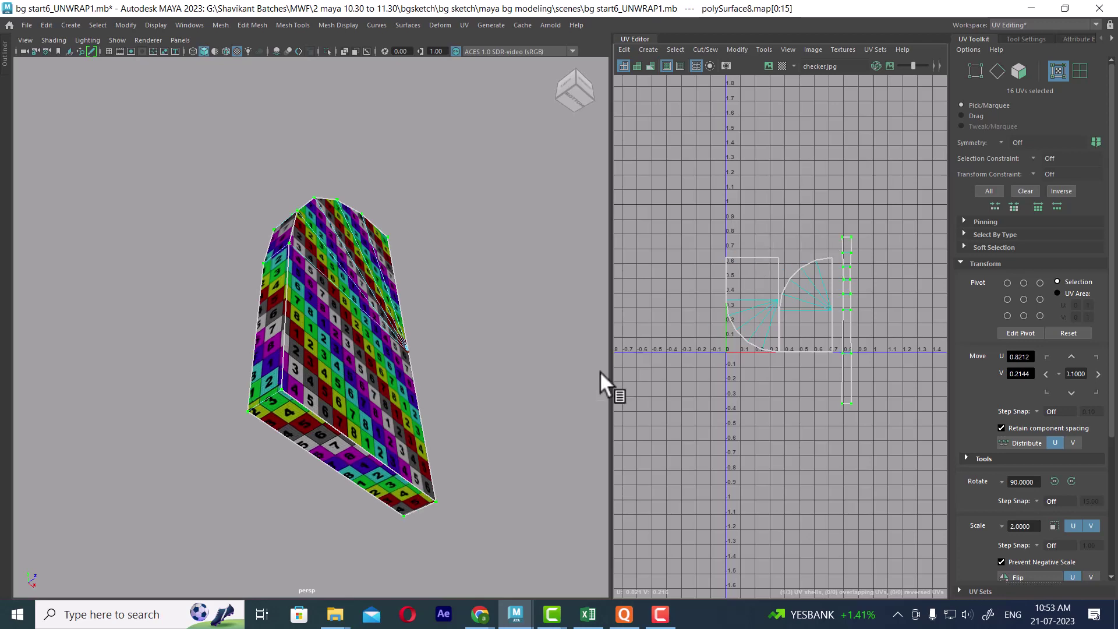
- Rotate the upside-down half-door UV shell by 90 degrees twice so it stands upright
left_click_drag(606, 384, 399, 462, "alt")
scroll(847, 401, "up", 3)
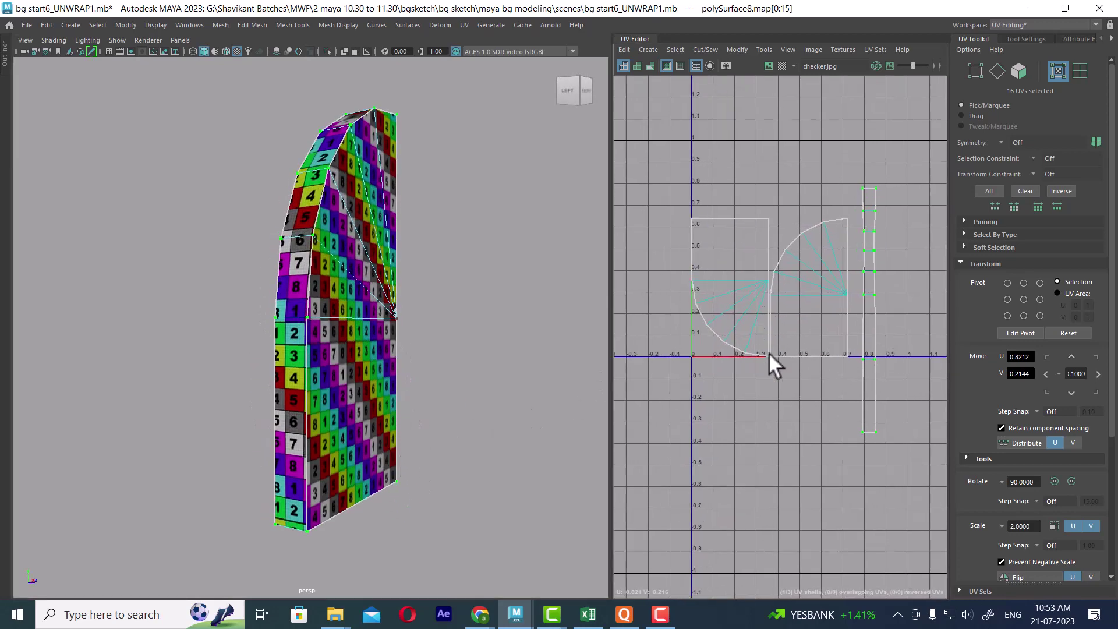
scroll(772, 332, "up", 1)
left_click(746, 271)
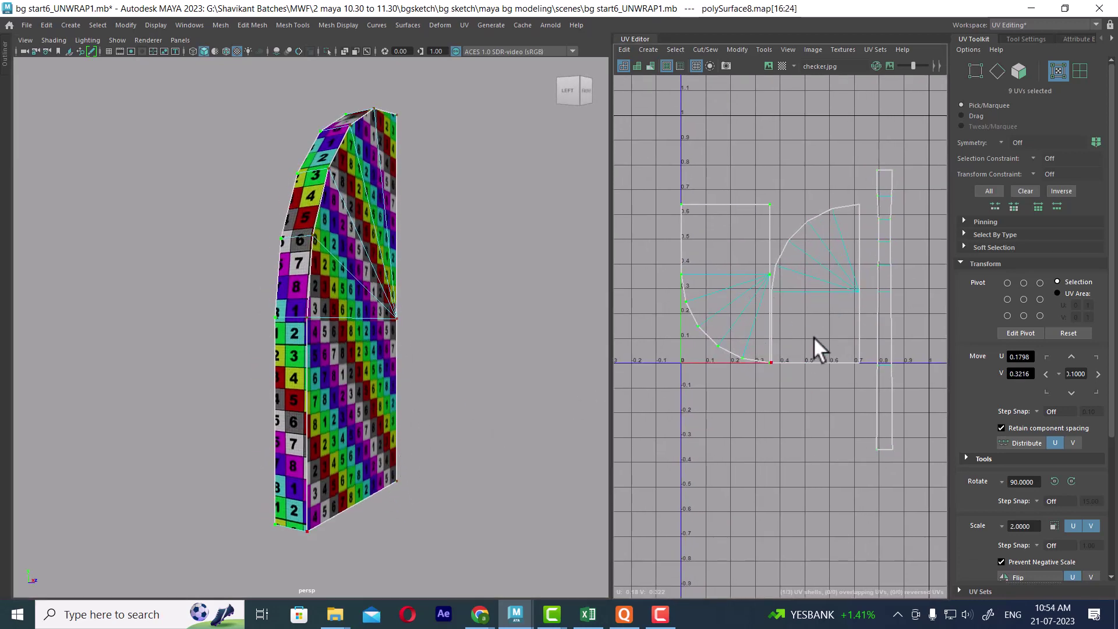
left_click(1055, 482)
left_click(1054, 481)
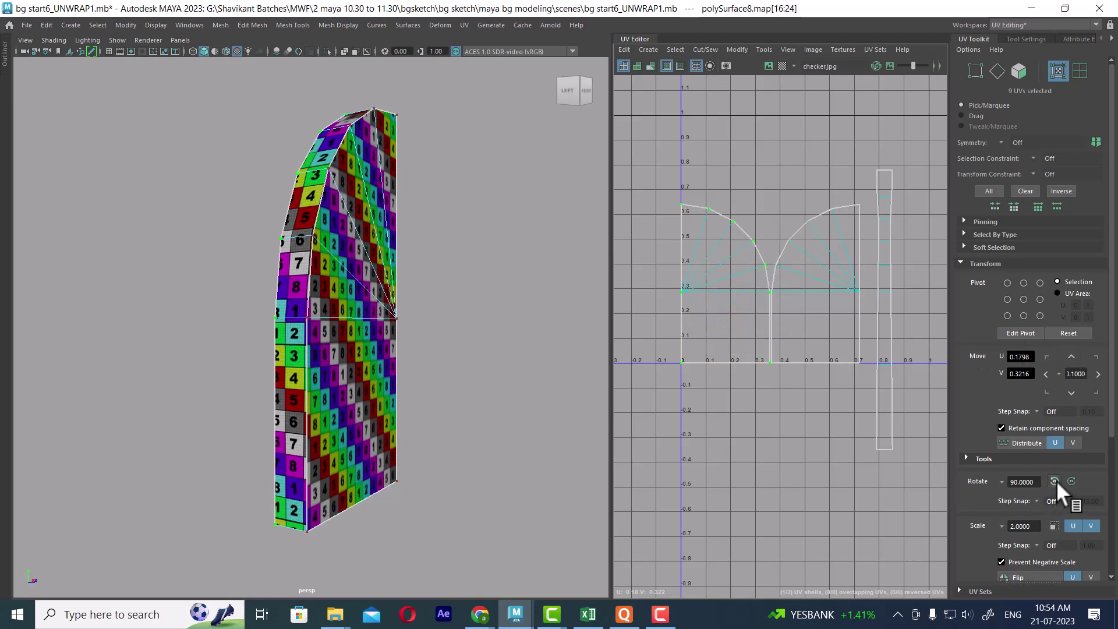
- Place the rotated shell beside its mirrored counterpart, and move both half-door shells down clear of the side strip
scroll(714, 325, "down", 1)
key("w")
left_click_drag(731, 303, 869, 302)
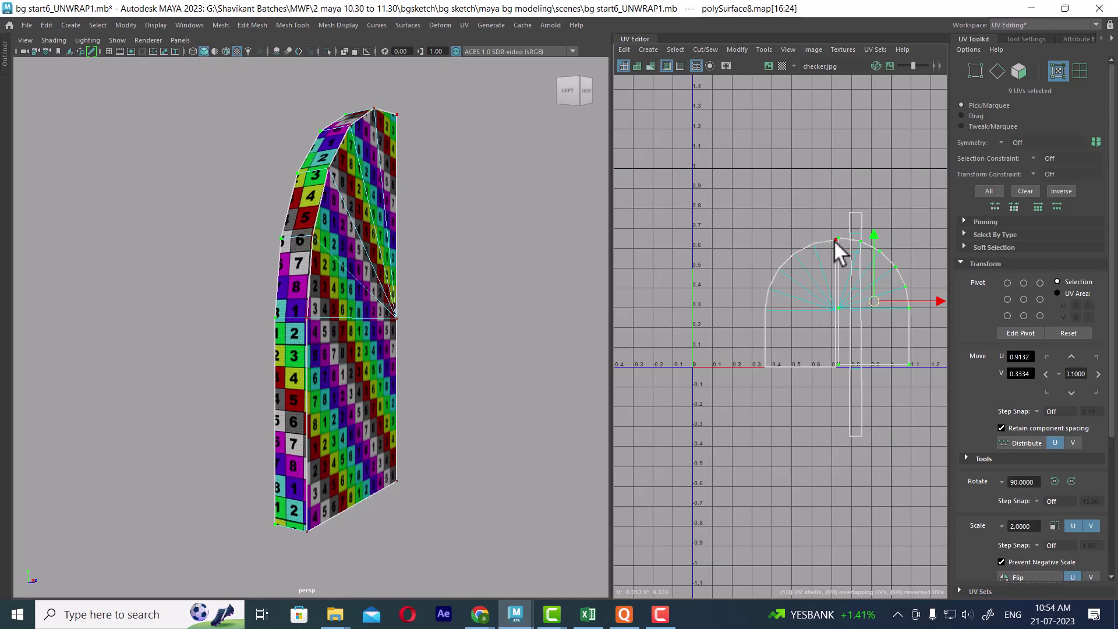
scroll(819, 309, "up", 2)
scroll(781, 265, "up", 1)
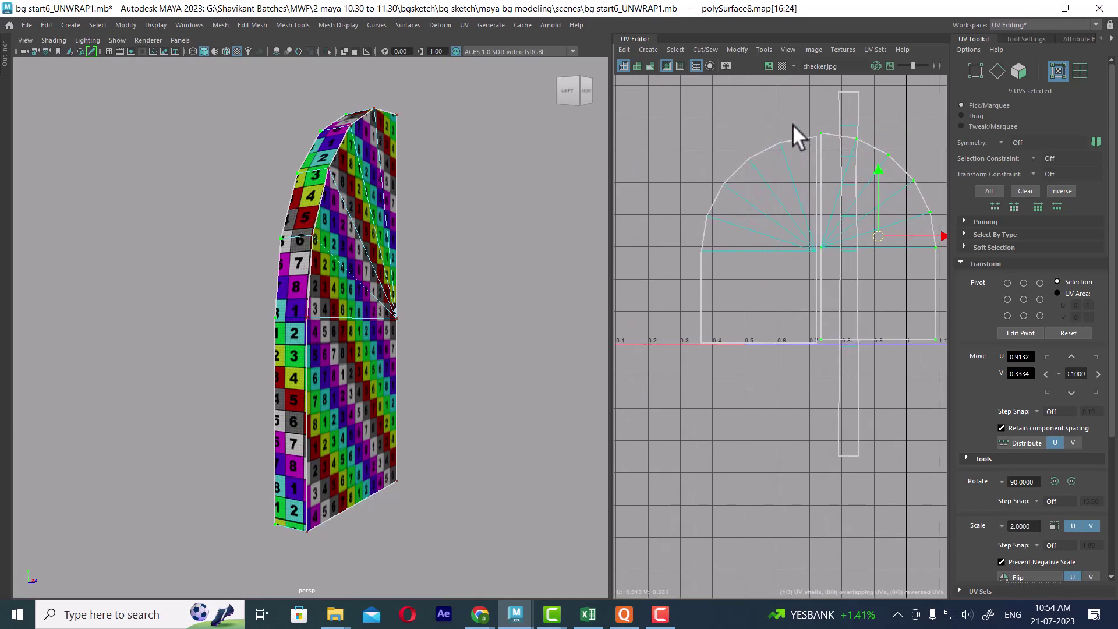
left_click(794, 145, "shift")
left_click_drag(819, 238, 727, 406)
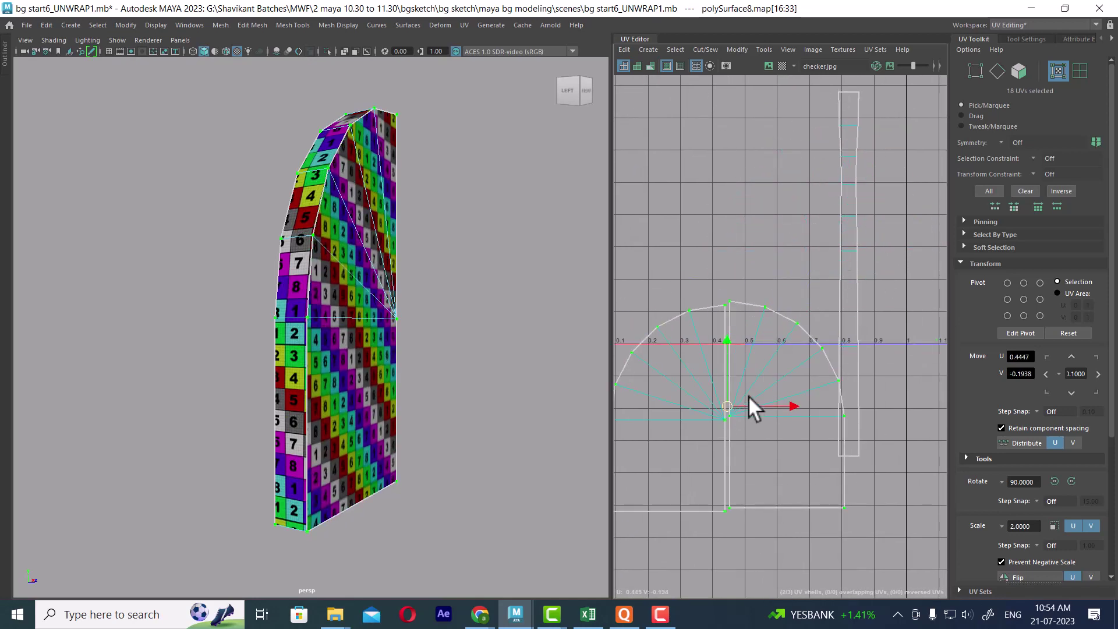
- Align the right half-door UV shell flush with the left one to form a complete arch
middle_click_drag(749, 396, 828, 251, "alt")
left_click_drag(806, 260, 827, 316)
left_click(858, 417)
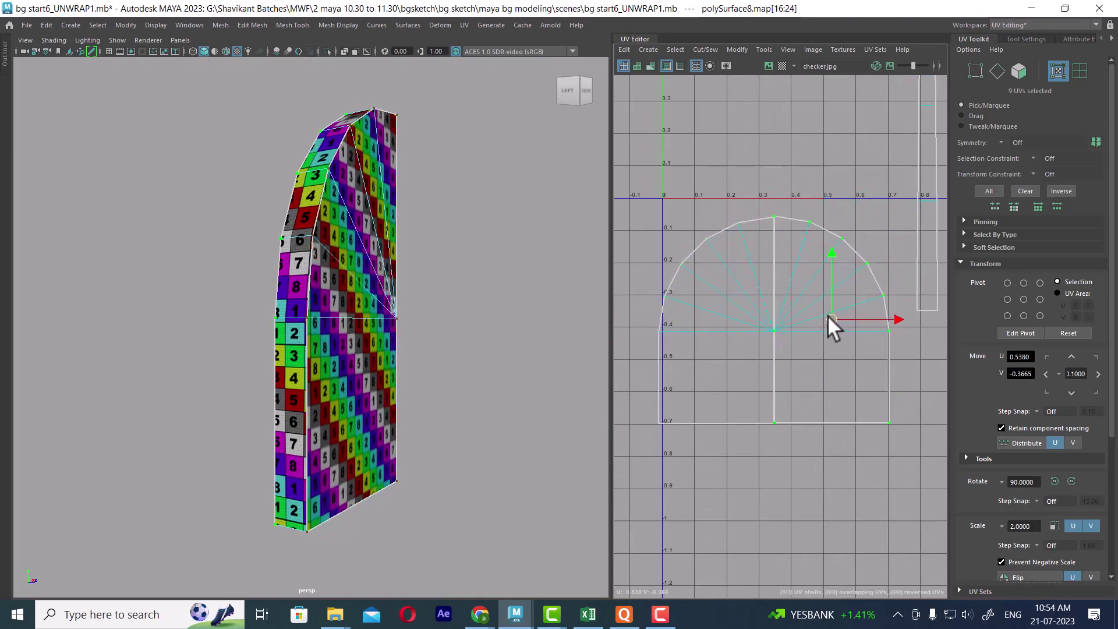
right_click_drag(814, 424, 708, 256, "alt")
middle_click_drag(826, 348, 781, 331, "alt")
- Straighten the UVs of the side strip shell and return the half door to object mode
left_click(847, 212)
left_click_drag(861, 169, 813, 325)
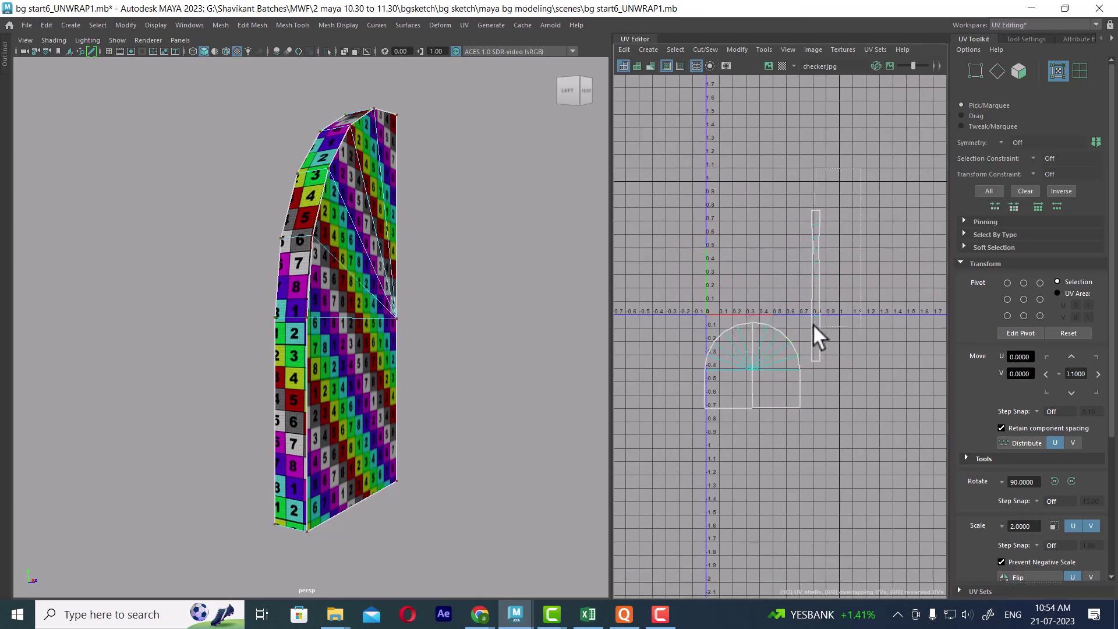
left_click_drag(808, 366, 810, 367)
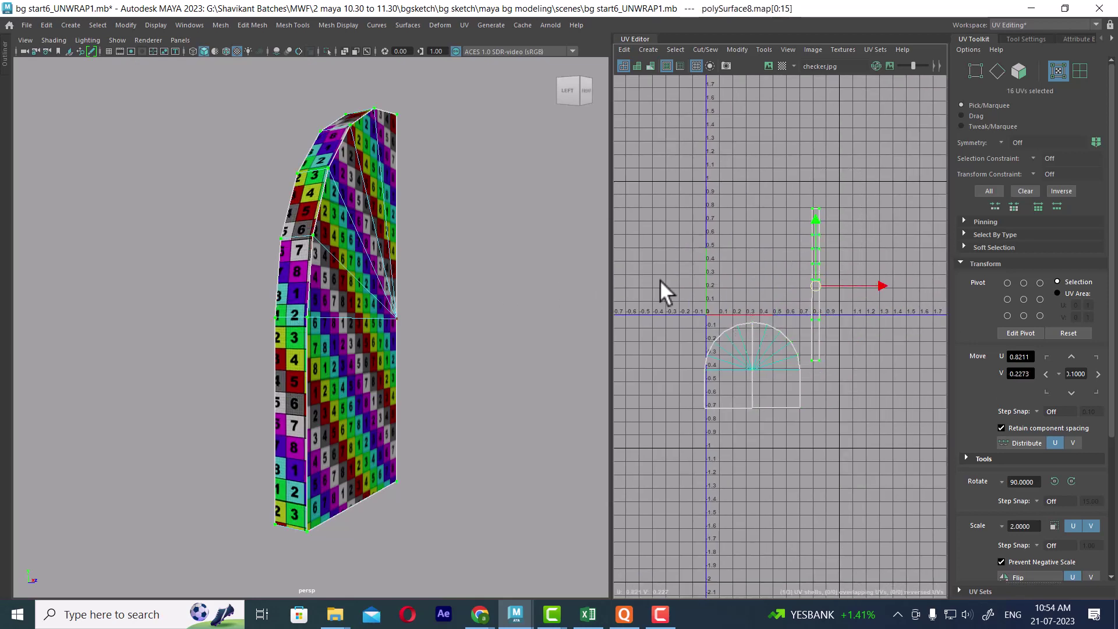
right_click_drag(309, 252, 407, 188)
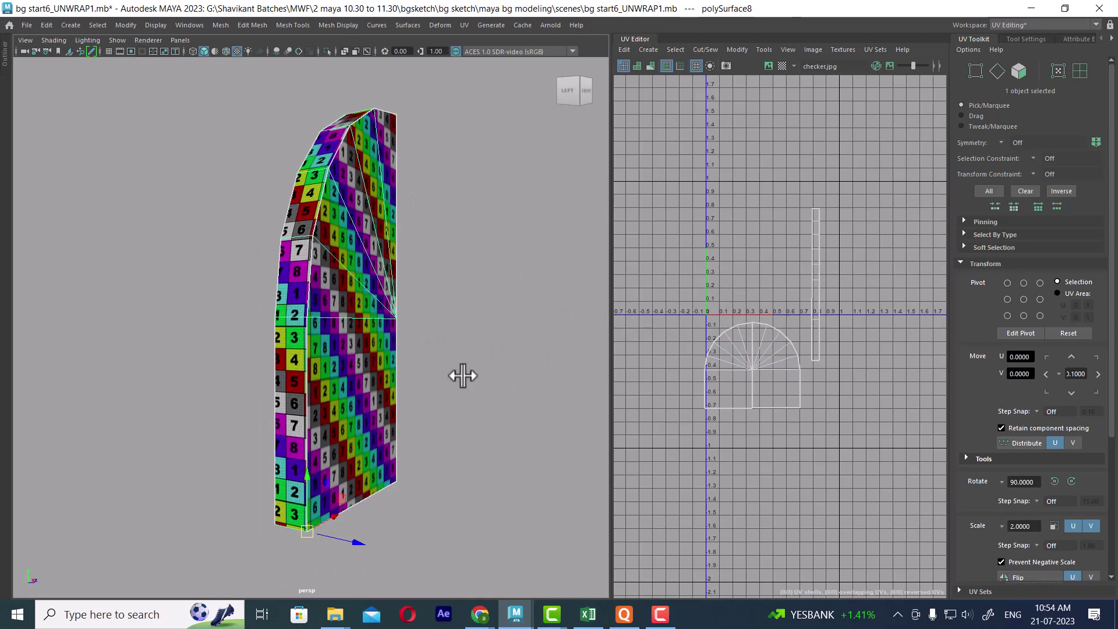
left_click_drag(446, 375, 457, 412, "alt")
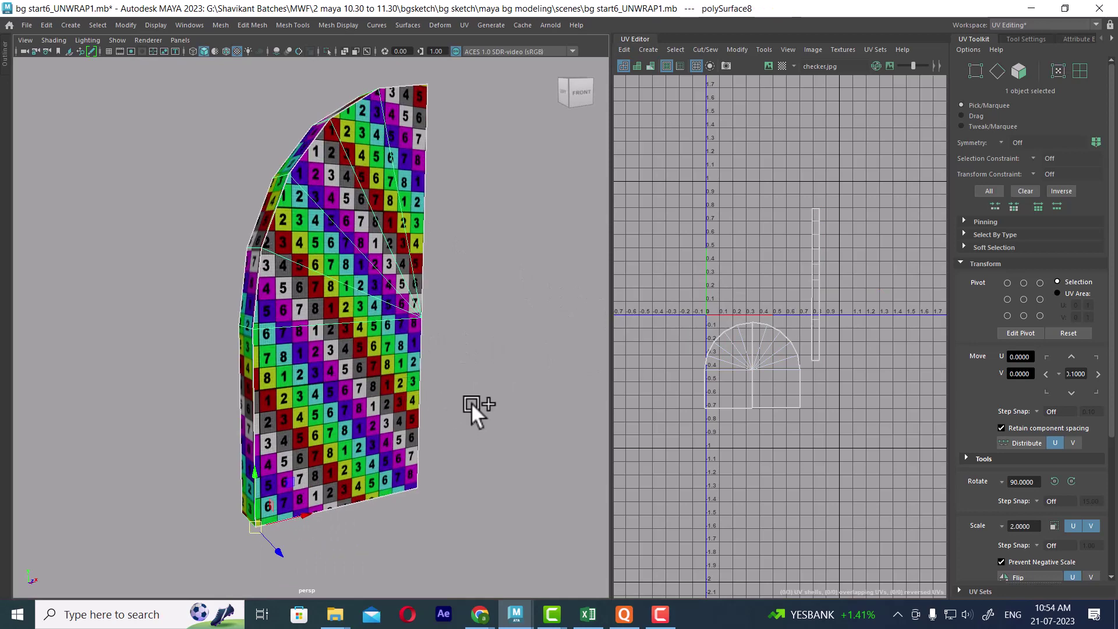
- Bring back the hidden scene objects and combine the half door with the door frame into one mesh
key("f")
left_click_drag(319, 326, 324, 195, "alt")
left_click(257, 132, "shift")
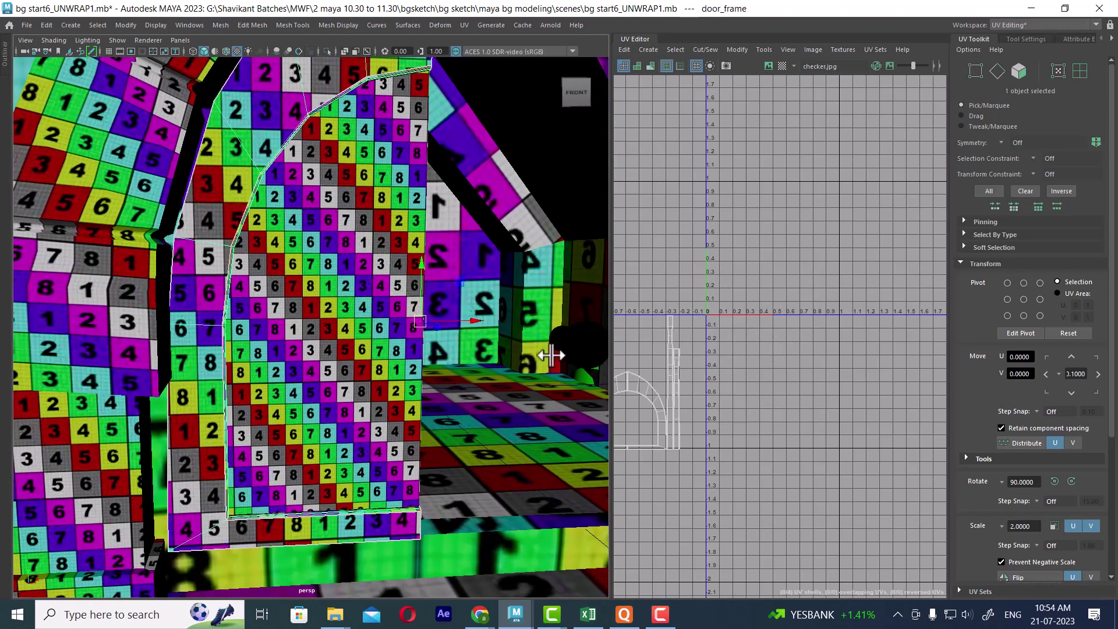
scroll(816, 394, "down", 2)
right_click_drag(362, 279, 366, 522, "shift")
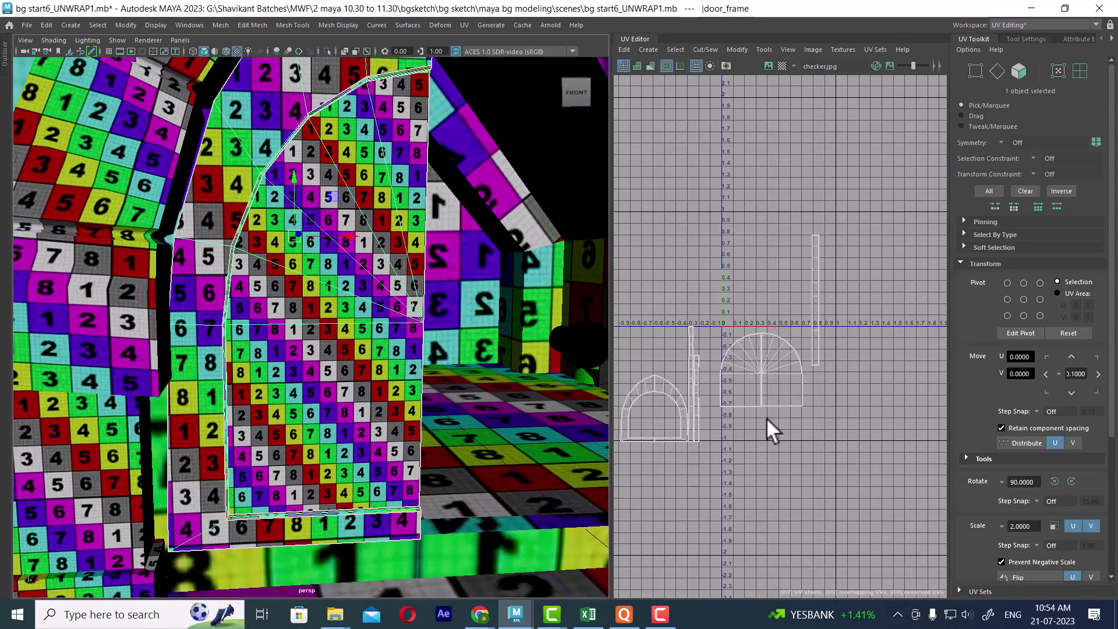
- Select the UVs of both half-door shells and move them over the door frame's arched shell
scroll(800, 385, "up", 2)
scroll(800, 384, "down", 2)
right_click_drag(831, 306, 878, 306)
left_click_drag(834, 269, 789, 385)
right_click_drag(814, 347, 844, 360, "ctrl")
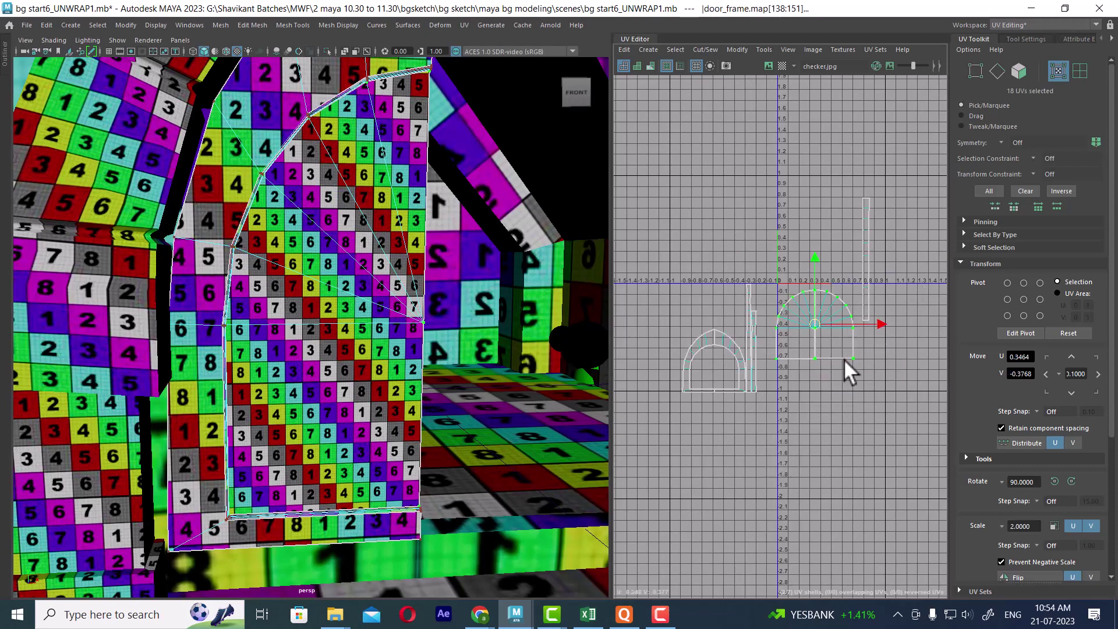
scroll(839, 355, "up", 2)
left_click_drag(817, 326, 717, 377)
- Scale down the arched door shells and fit them inside the inner opening of the door frame's UV shell
scroll(734, 367, "up", 5)
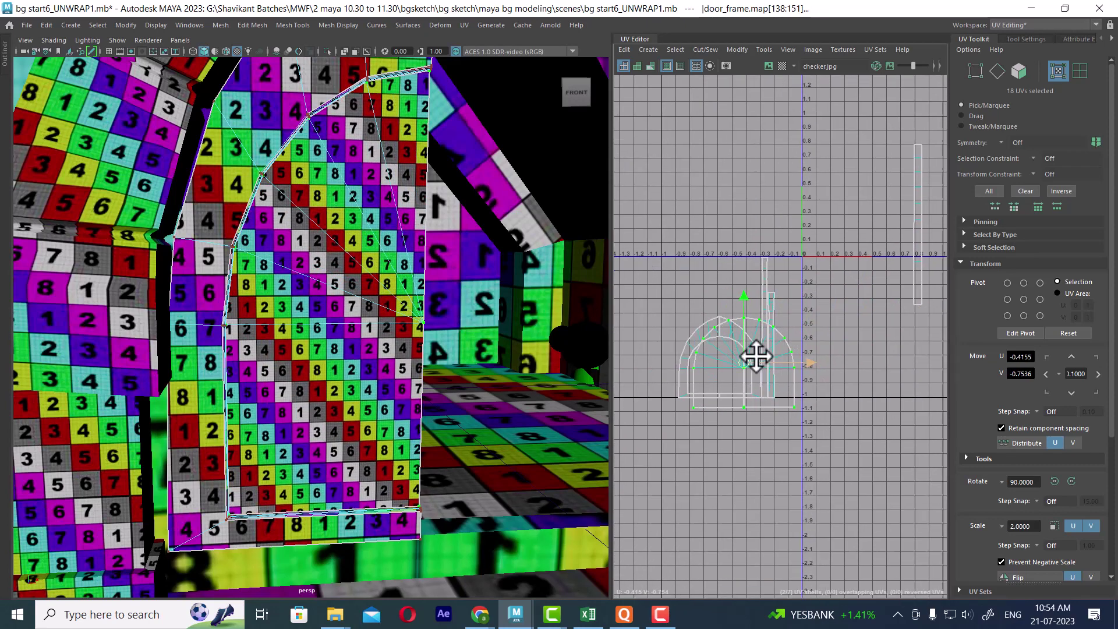
key("r")
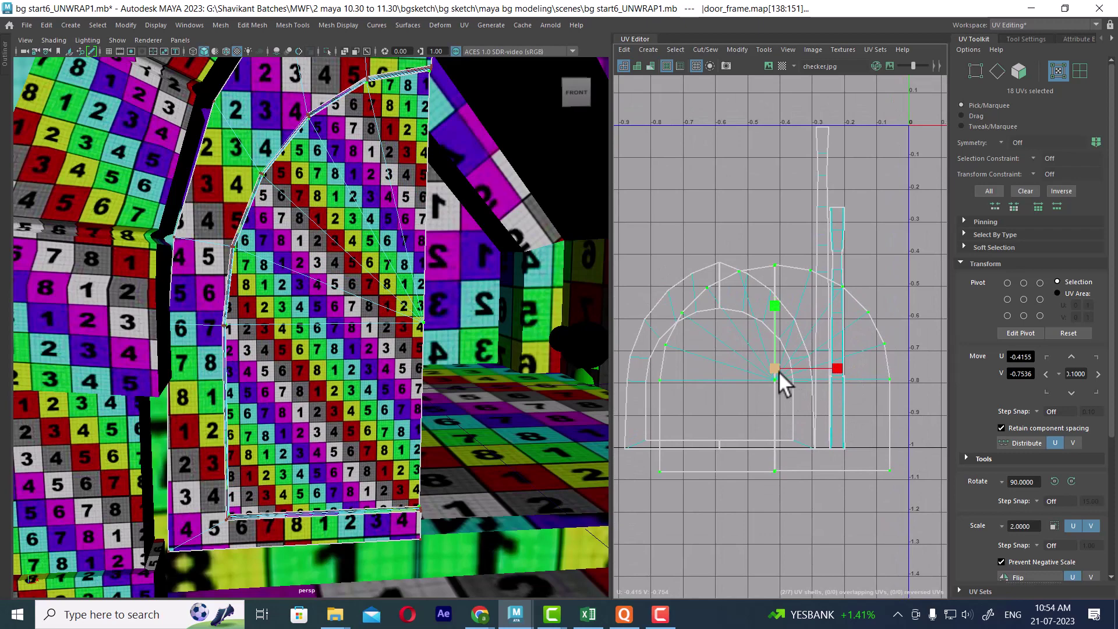
left_click_drag(778, 372, 750, 378)
key("w")
scroll(816, 384, "up", 1)
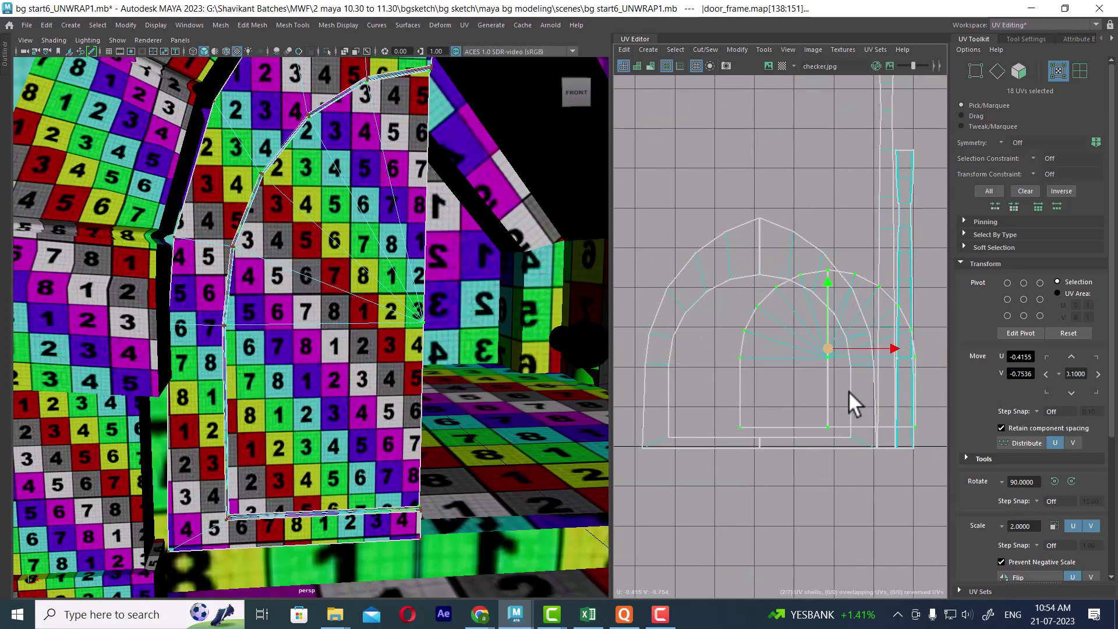
left_click_drag(828, 348, 760, 355)
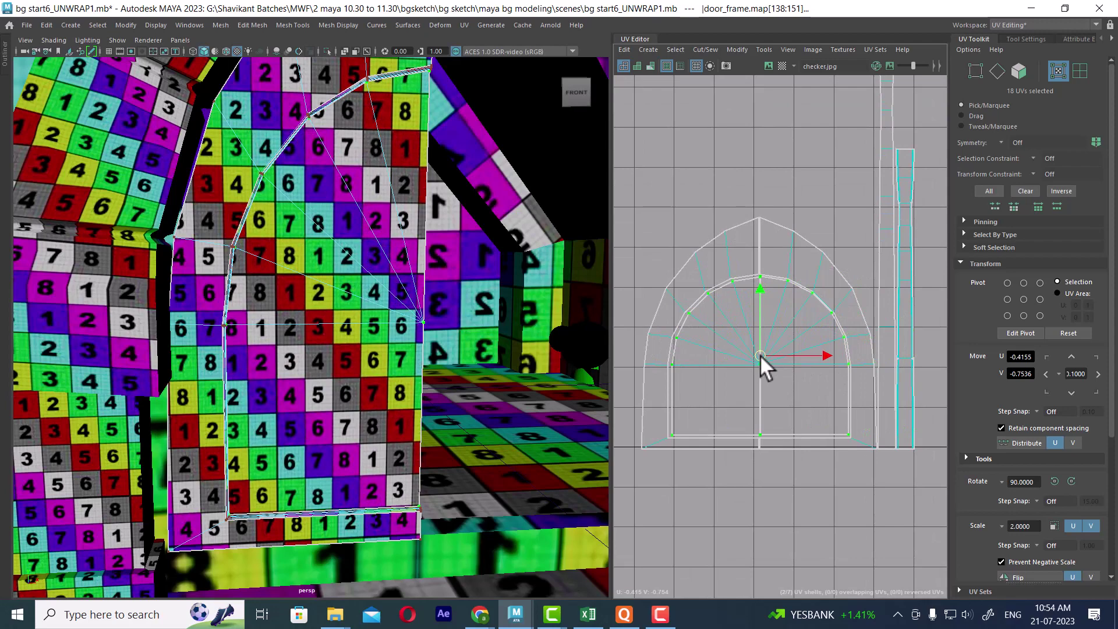
- Move the separate long strip shell's UVs beside the door frame's other strips and scale the shell down slightly to match the tile height
scroll(844, 327, "down", 3)
scroll(708, 274, "down", 4)
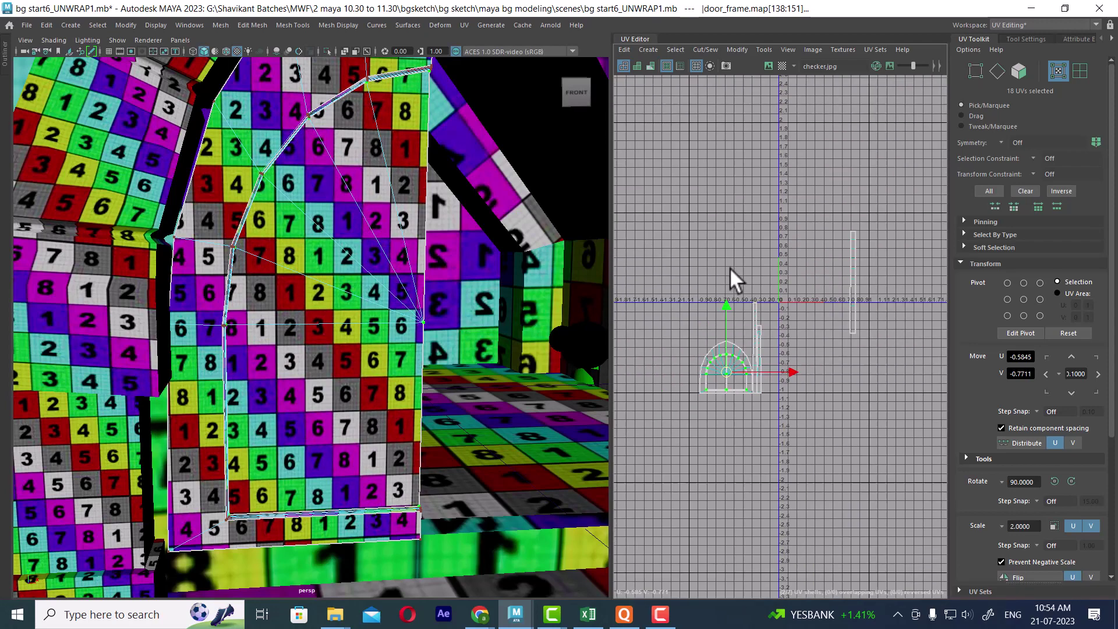
left_click_drag(866, 228, 829, 336)
scroll(833, 319, "up", 3)
middle_click_drag(863, 304, 735, 372)
scroll(786, 408, "up", 3)
key("w")
scroll(767, 389, "down", 1)
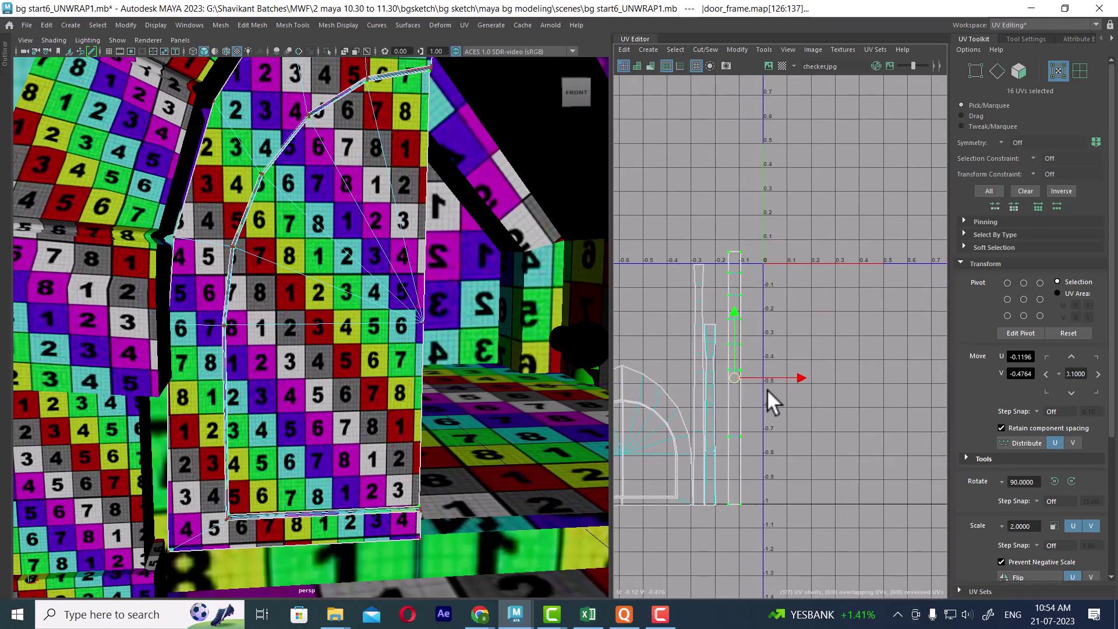
key("r")
left_click_drag(736, 384, 729, 386)
scroll(729, 386, "down", 3)
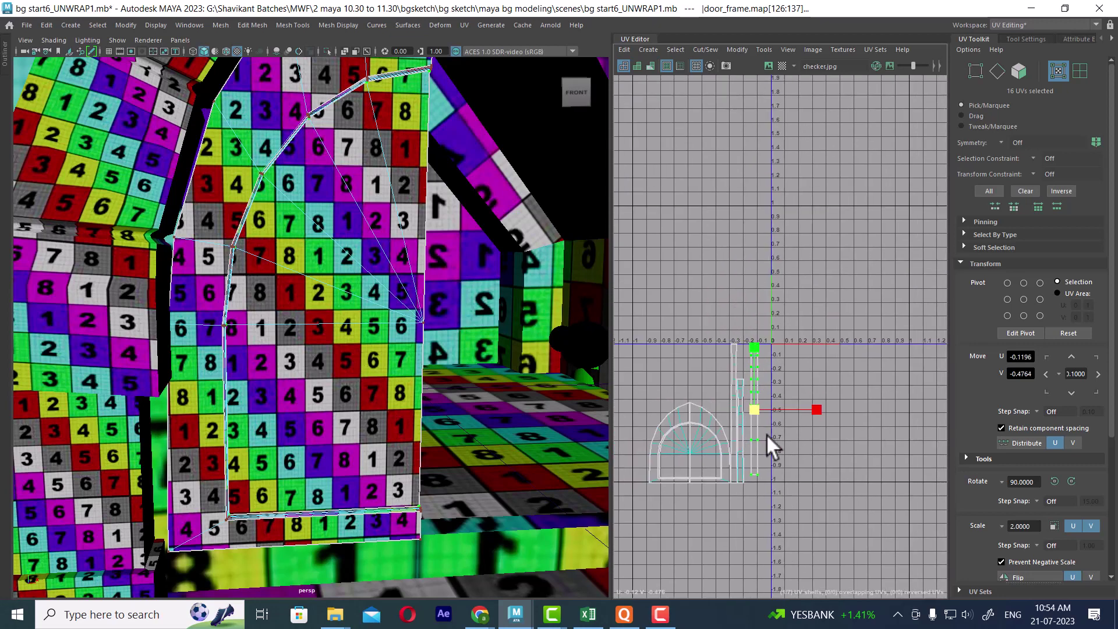
scroll(245, 219, "down", 8)
scroll(293, 257, "up", 4)
left_click_drag(293, 257, 288, 292, "alt")
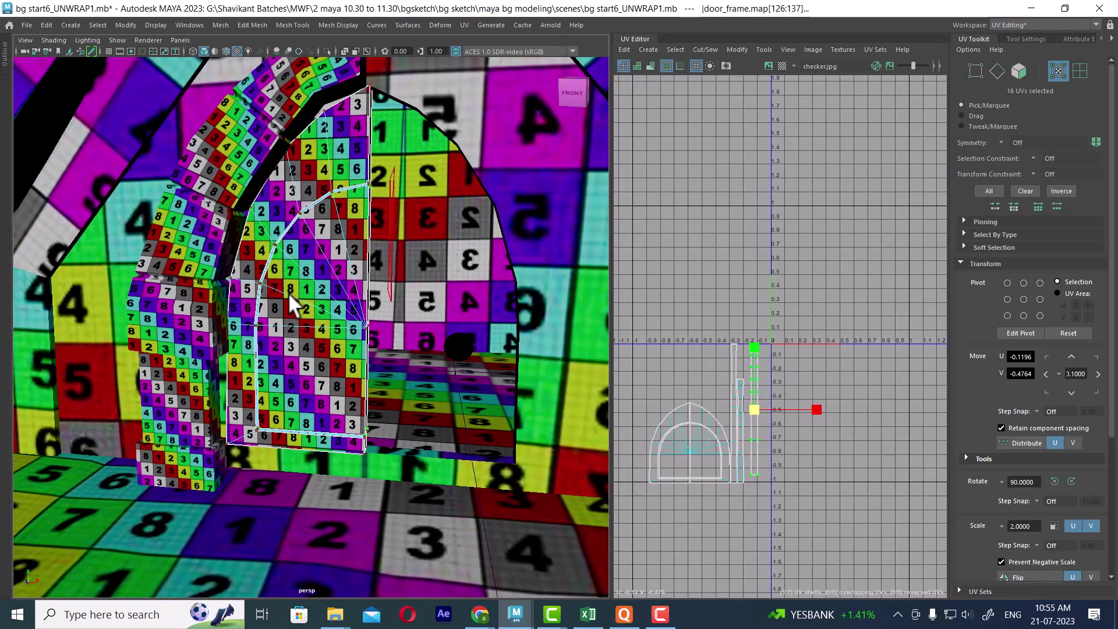
- Isolate the half door and the surrounding arch, compare how their edges meet from the front, and unhide the rest of the scene
right_click_drag(314, 265, 409, 198)
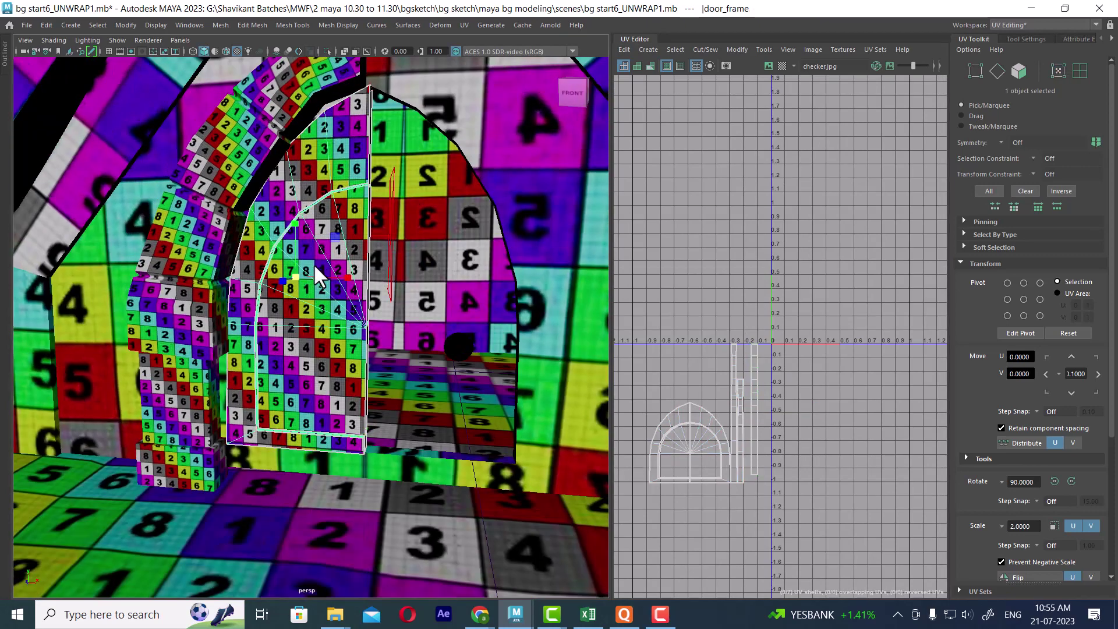
left_click(274, 114, "shift")
scroll(652, 277, "down", 3)
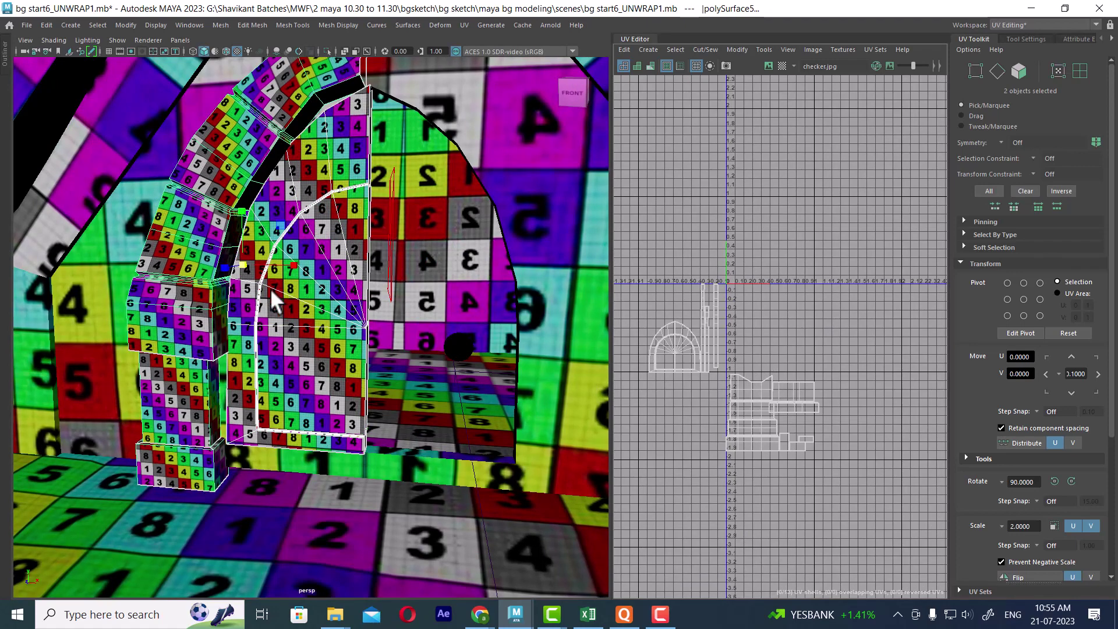
key("alt+h")
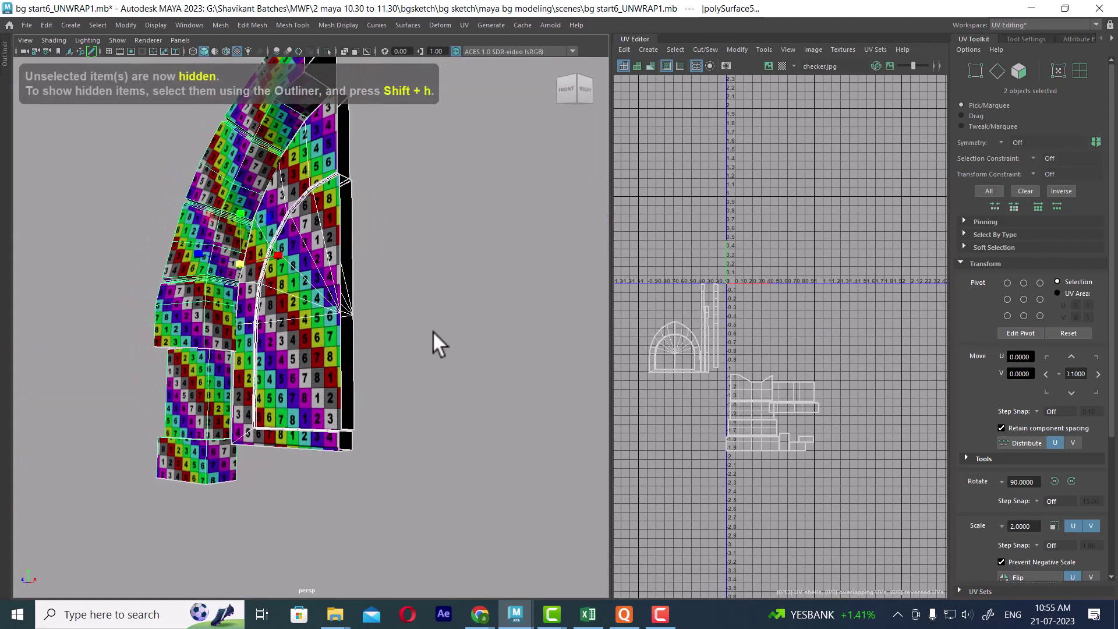
left_click_drag(432, 331, 467, 348, "alt")
left_click(467, 348)
left_click_drag(323, 372, 432, 343, "alt")
key("space")
scroll(394, 452, "up", 6)
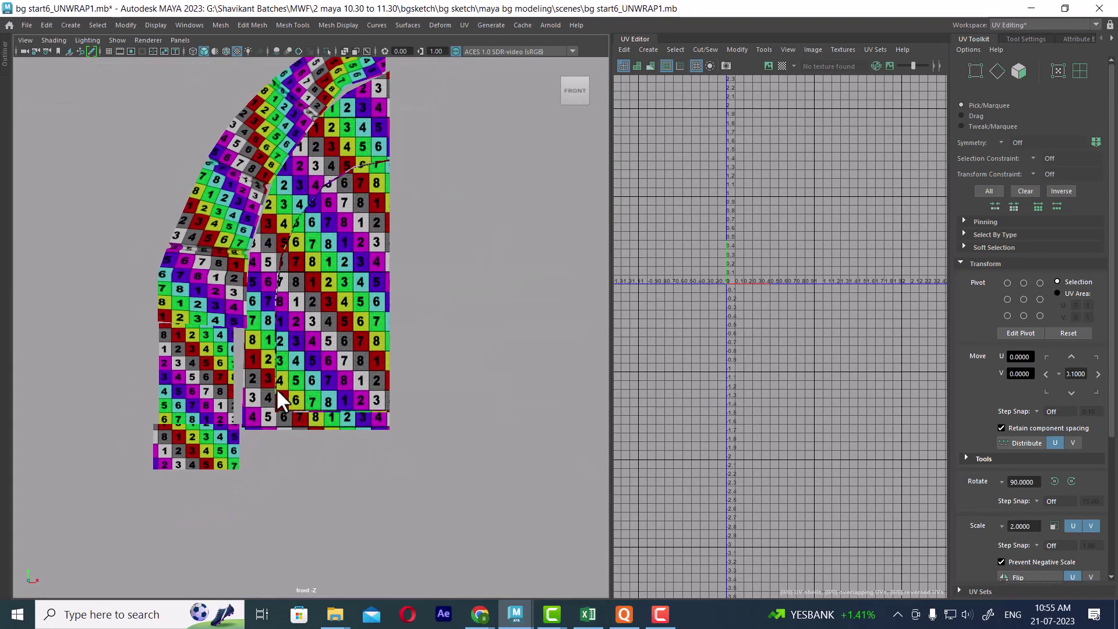
left_click(296, 386)
key("ctrl+shift+h")
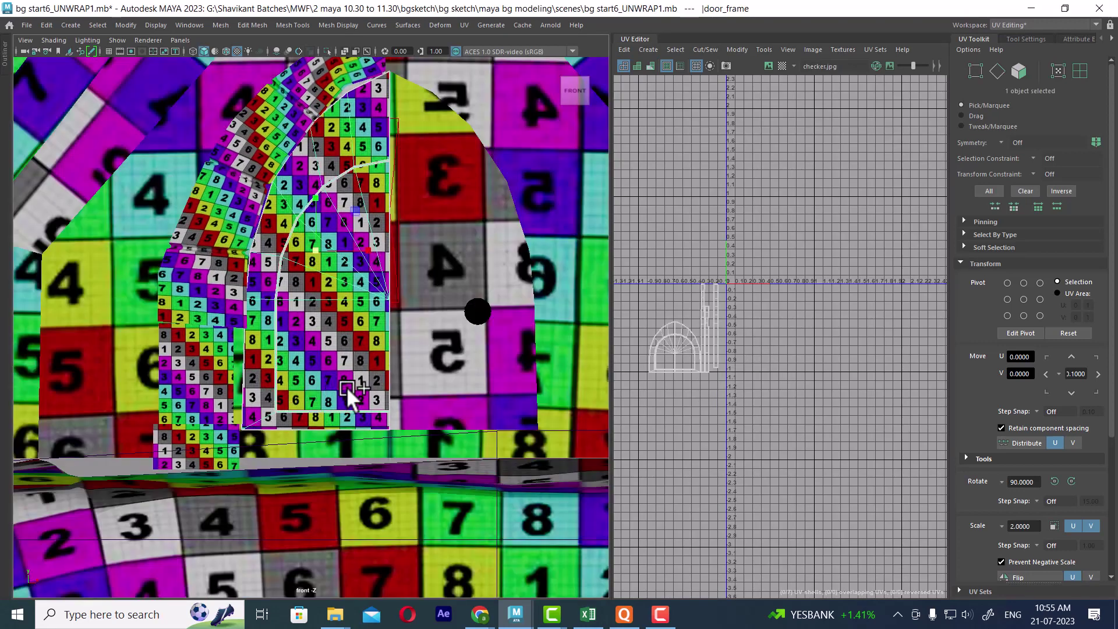
- Select the faces of the arch's lower column and base, move them sideways toward the half door, and return to object mode
left_click_drag(338, 396, 349, 362)
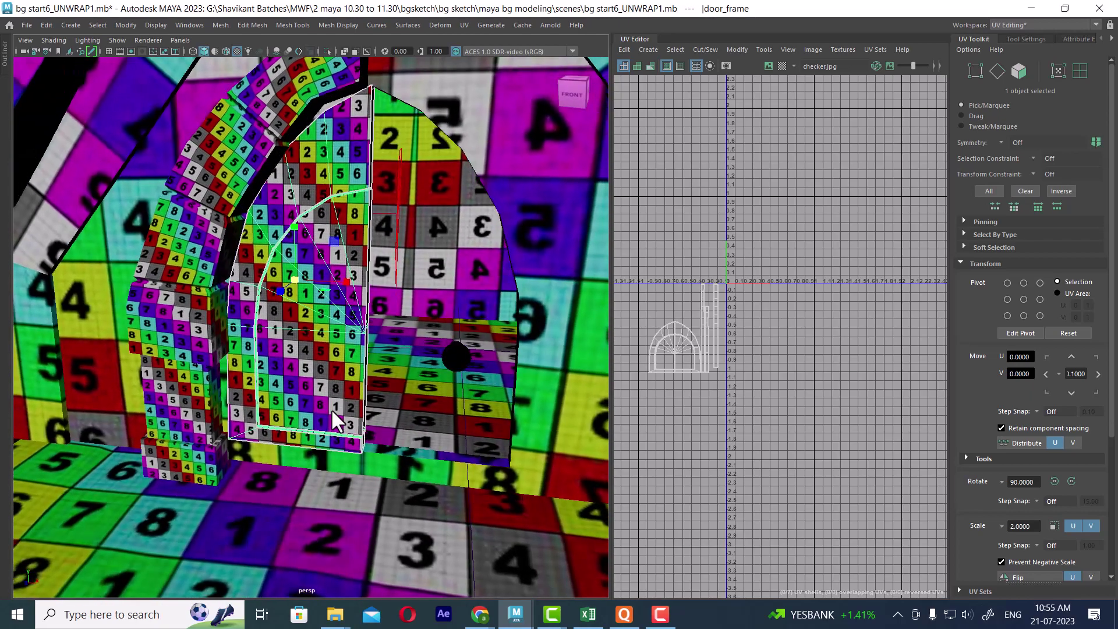
mouse_move(332, 407)
left_mouse_down("alt")
mouse_move(344, 405)
mouse_move(339, 418)
left_mouse_up("alt")
mouse_move(208, 410)
left_mouse_down("alt")
mouse_move(238, 379)
mouse_move(166, 396)
mouse_move(204, 407)
left_mouse_up("alt")
left_click(177, 386)
scroll(204, 408, "up", 3)
middle_click_drag(204, 407, 219, 323, "alt")
scroll(201, 372, "up", 2)
middle_click_drag(202, 373, 275, 290, "alt")
right_click_drag(263, 245, 265, 276)
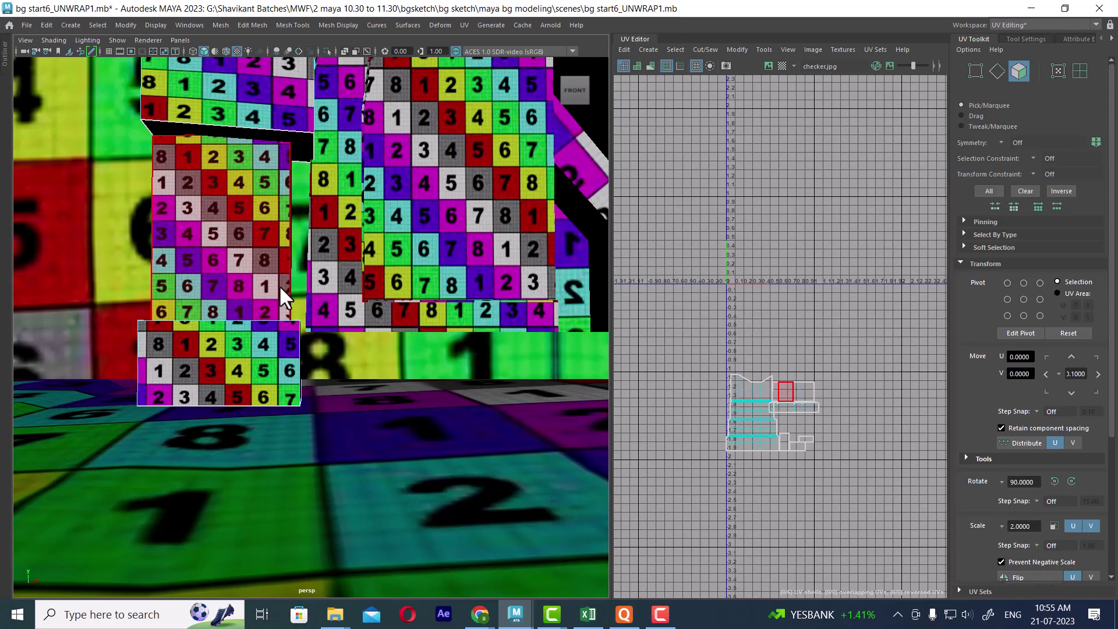
double_click(279, 285)
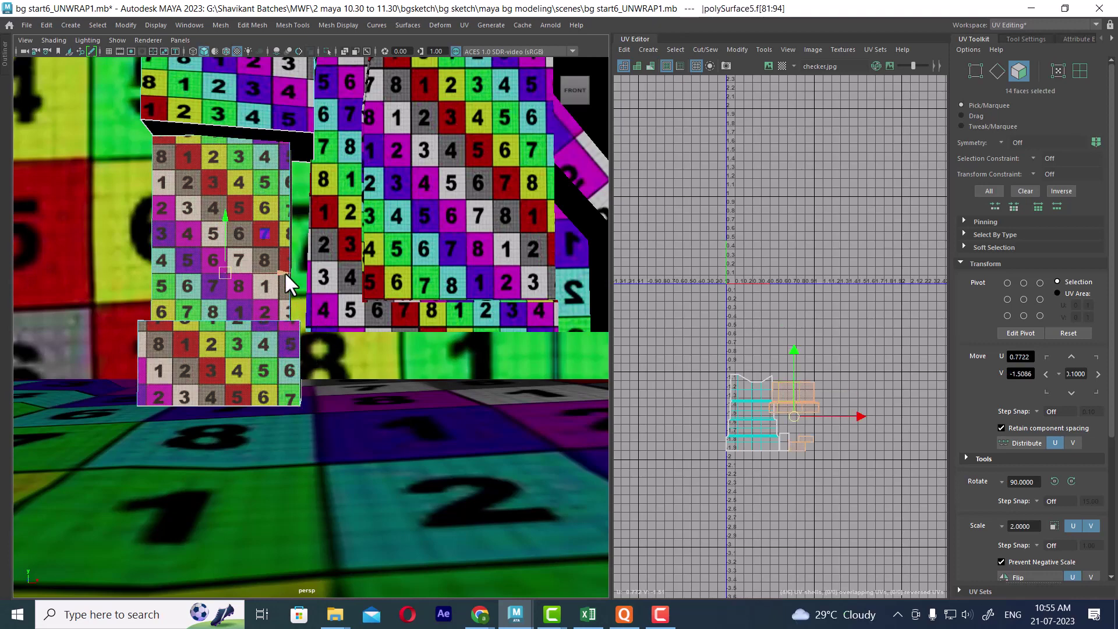
left_click_drag(285, 271, 301, 271)
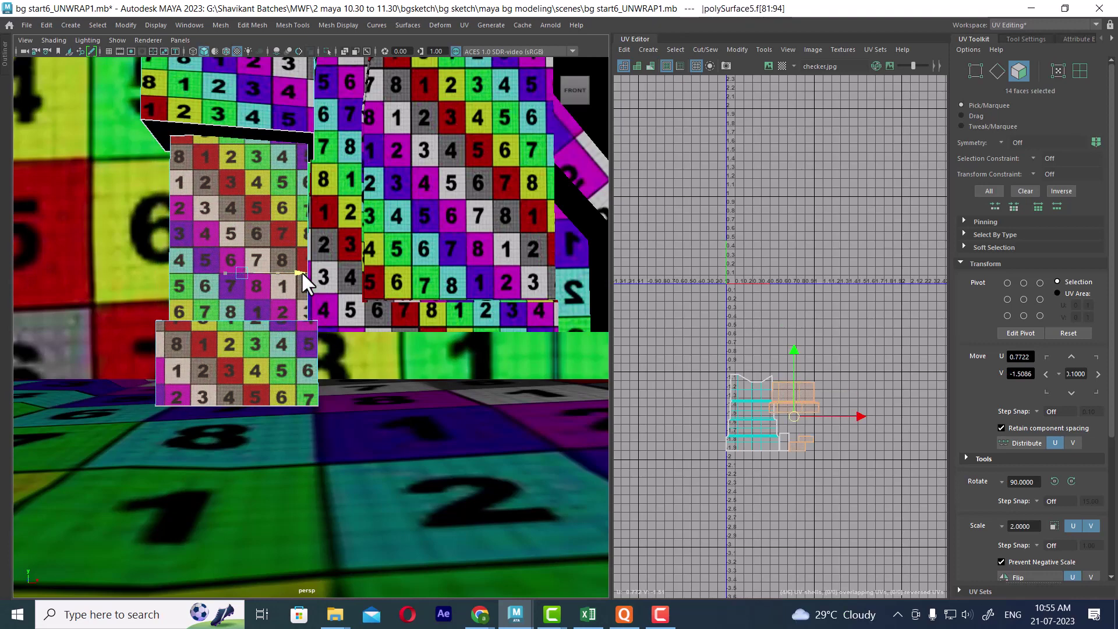
left_click_drag(330, 323, 287, 235, "alt")
right_click_drag(288, 235, 427, 188)
- Select both the half door and the arch and isolate them in the front view
left_click_drag(428, 187, 381, 247, "alt")
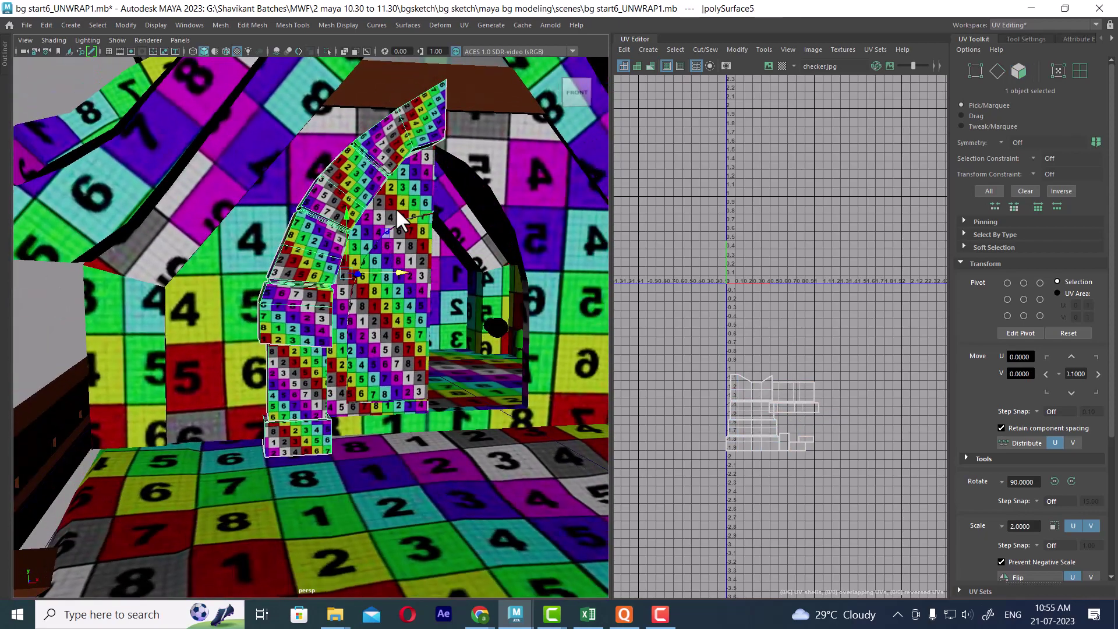
left_click(410, 284)
left_click(367, 182, "shift")
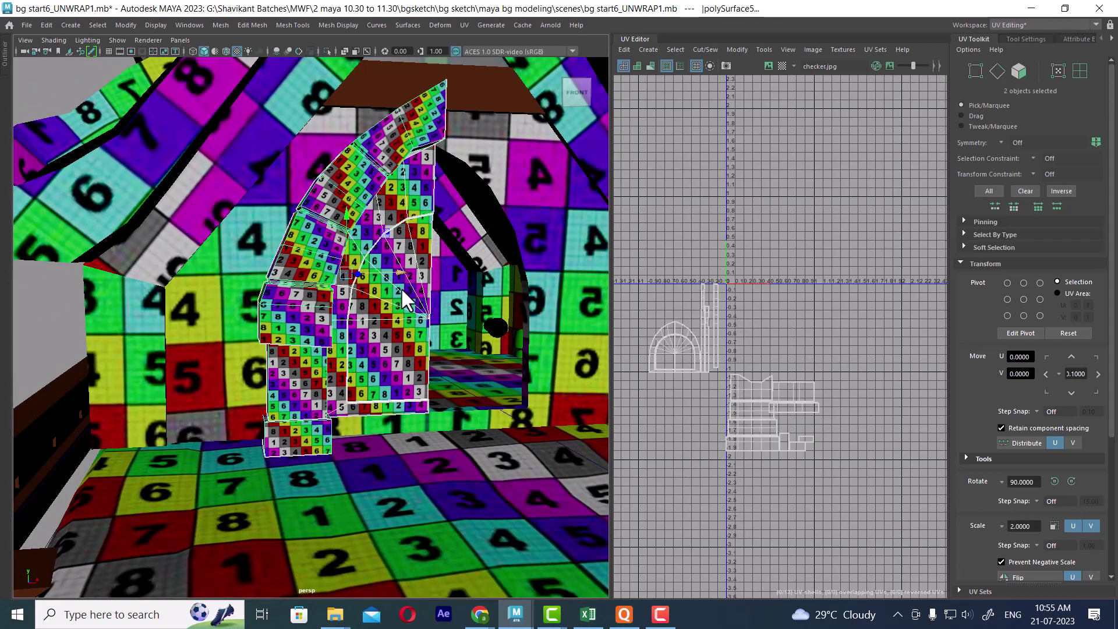
key("alt+h")
key("space")
left_click(426, 326)
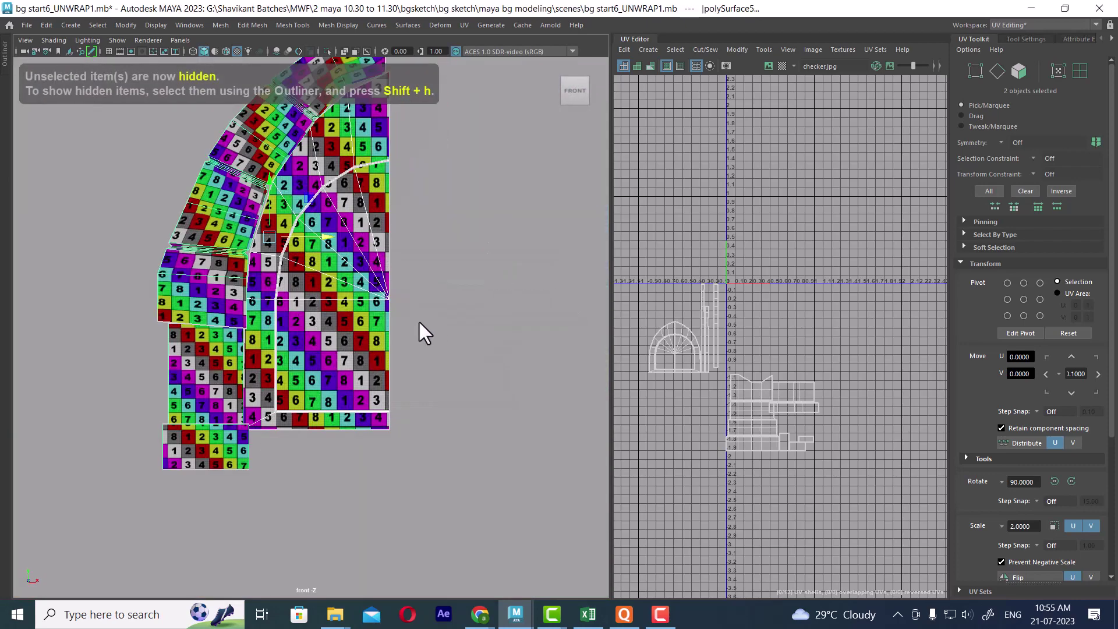
mouse_move(418, 320)
right_mouse_down("alt")
mouse_move(386, 306)
mouse_move(427, 330)
right_mouse_up("alt")
right_click_drag(401, 277, 416, 287, "alt")
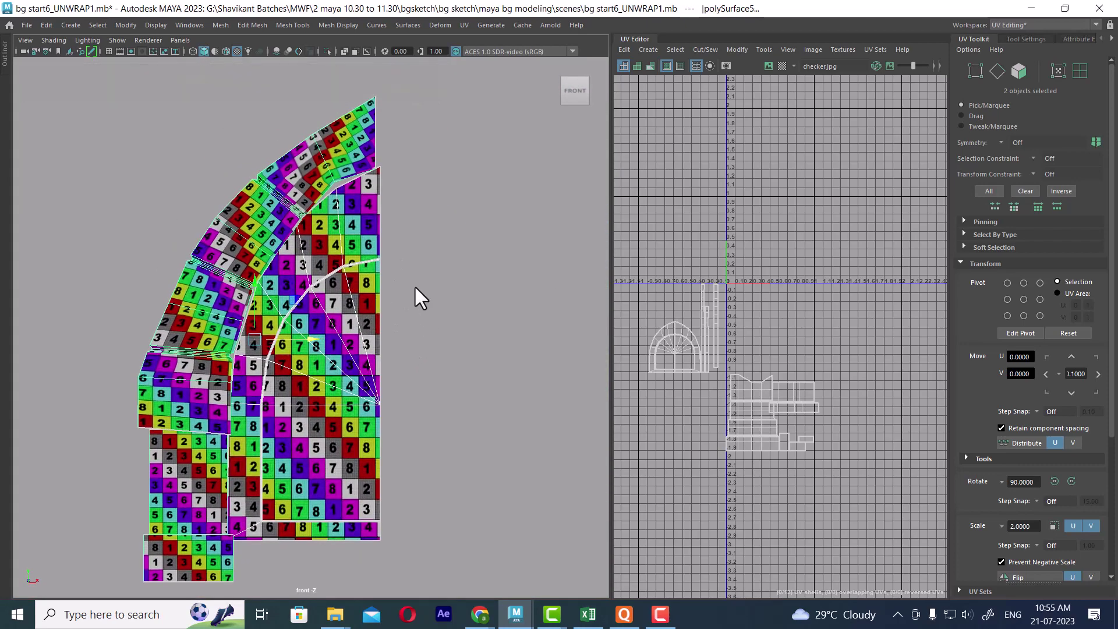
- Move the four end vertices at the arch's peak sideways so they line up with the half door's centre edge
left_click(397, 146)
left_click(375, 168)
right_click_drag(376, 148, 438, 138, "alt")
middle_click_drag(325, 150, 319, 216, "alt")
left_click_drag(426, 138, 368, 255)
right_click_drag(403, 248, 465, 262, "alt")
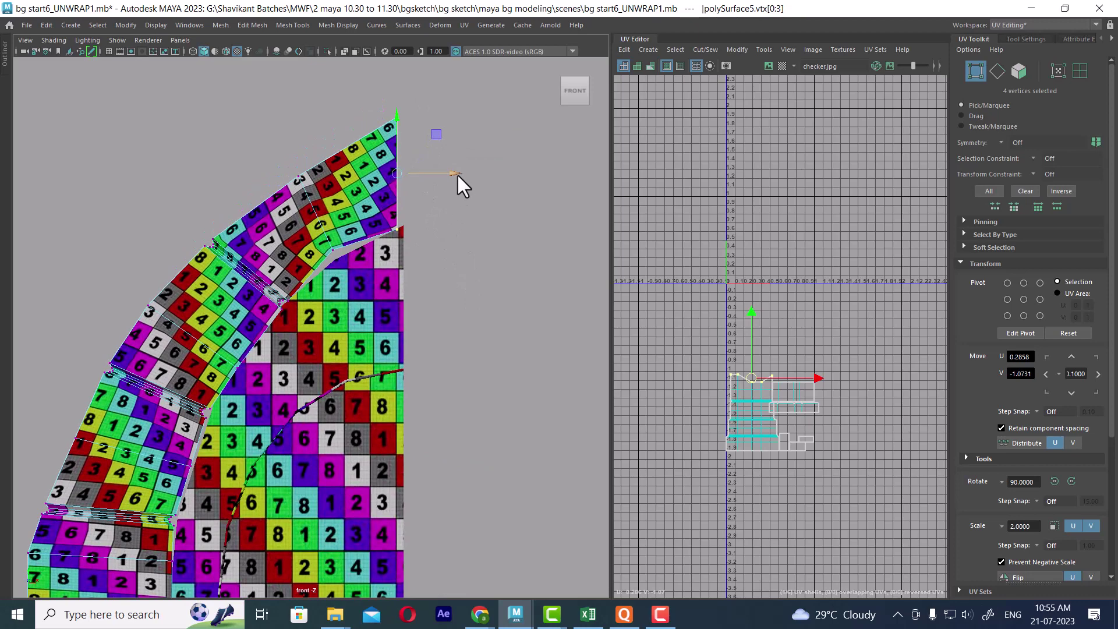
left_click_drag(456, 173, 464, 173)
left_click(473, 153)
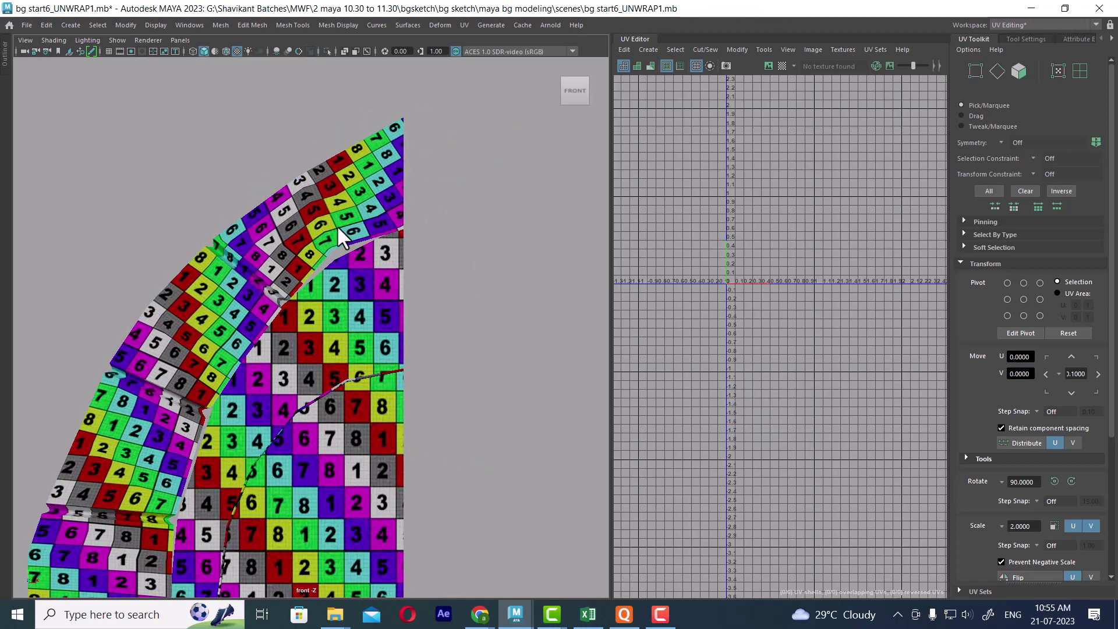
- Select the UVs of the arch's large main shell, unfold them along U, and return to object mode
left_click(339, 228)
middle_click_drag(767, 406, 767, 243, "alt")
scroll(792, 279, "up", 3)
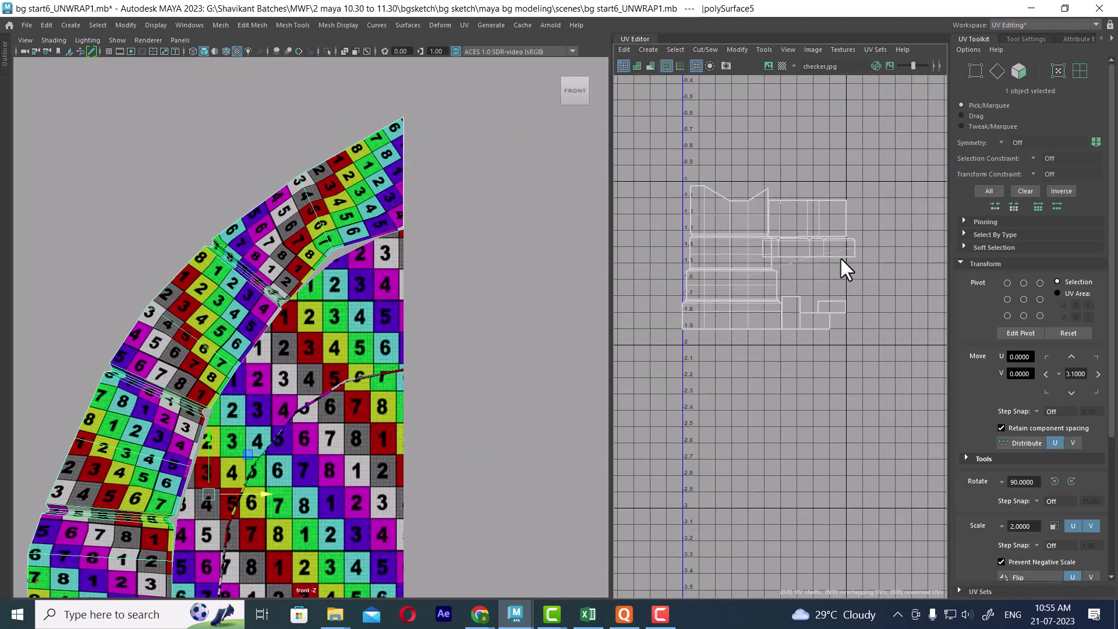
right_click_drag(840, 256, 851, 249)
double_click(732, 280)
right_click_drag(320, 362, 456, 464, "alt")
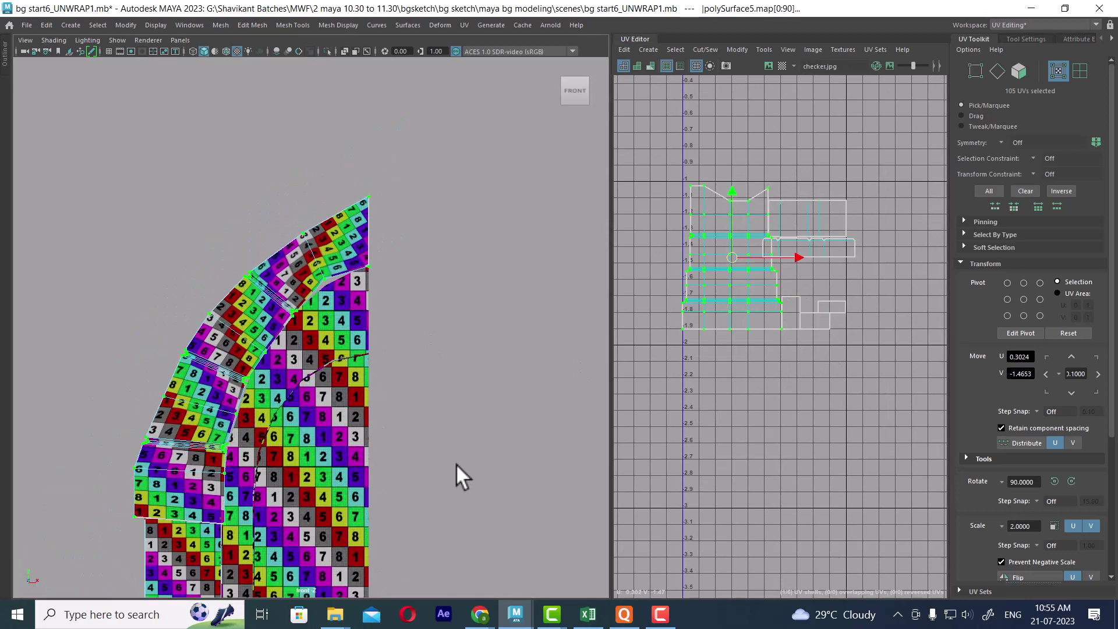
right_click_drag(801, 231, 734, 202, "shift")
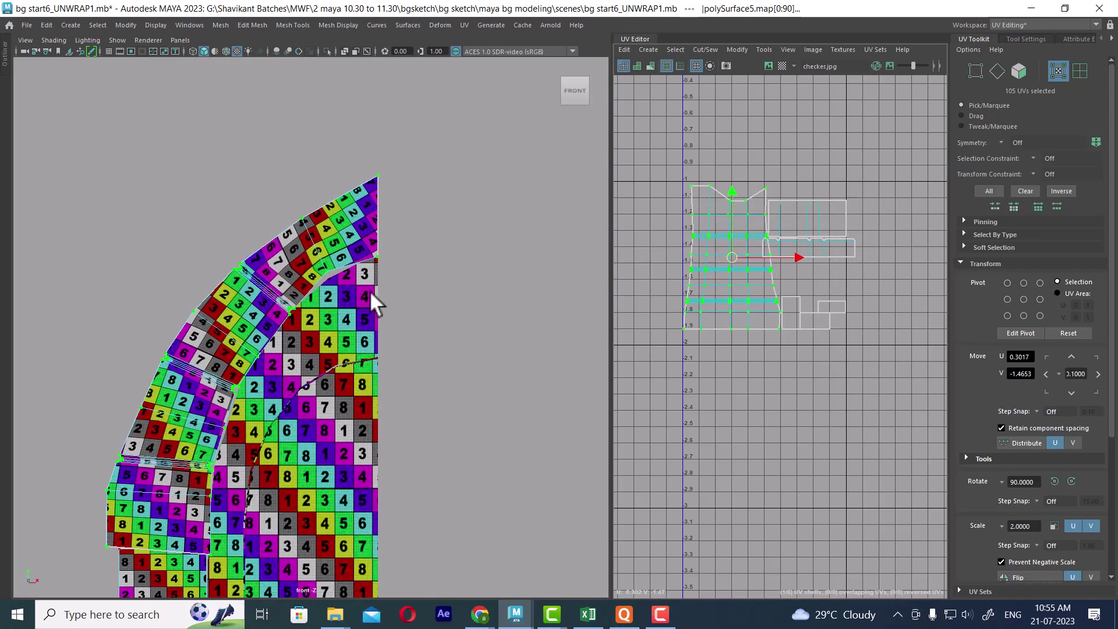
right_click_drag(373, 300, 466, 202)
left_click(466, 202)
- Snap the arch's two inner-edge vertices near the peak onto the door's adjacent corner to close the gap between them
left_click(369, 401)
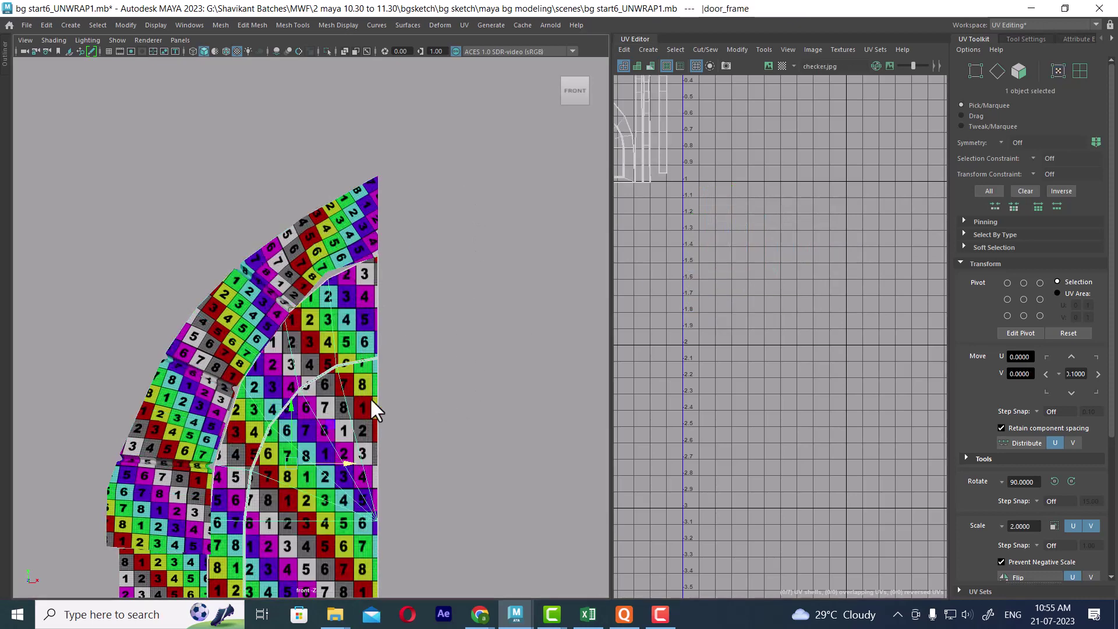
left_click(297, 282, "shift")
middle_click_drag(382, 516, 385, 413, "alt")
right_click(442, 243, "shift")
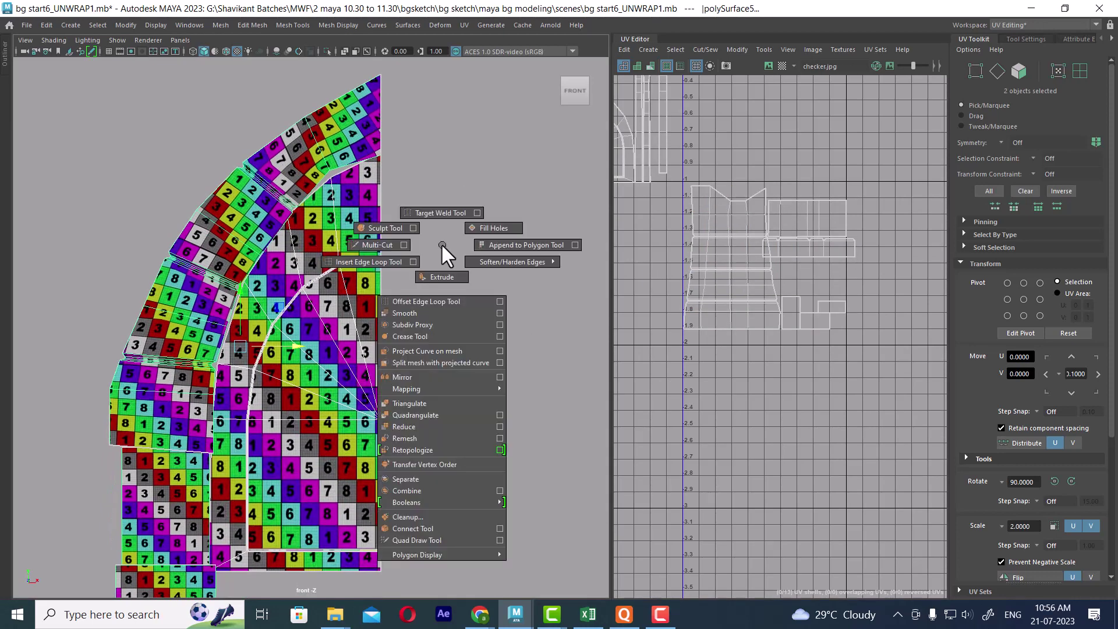
middle_click_drag(356, 278, 358, 446, "alt")
scroll(379, 365, "up", 5)
scroll(379, 364, "up", 2)
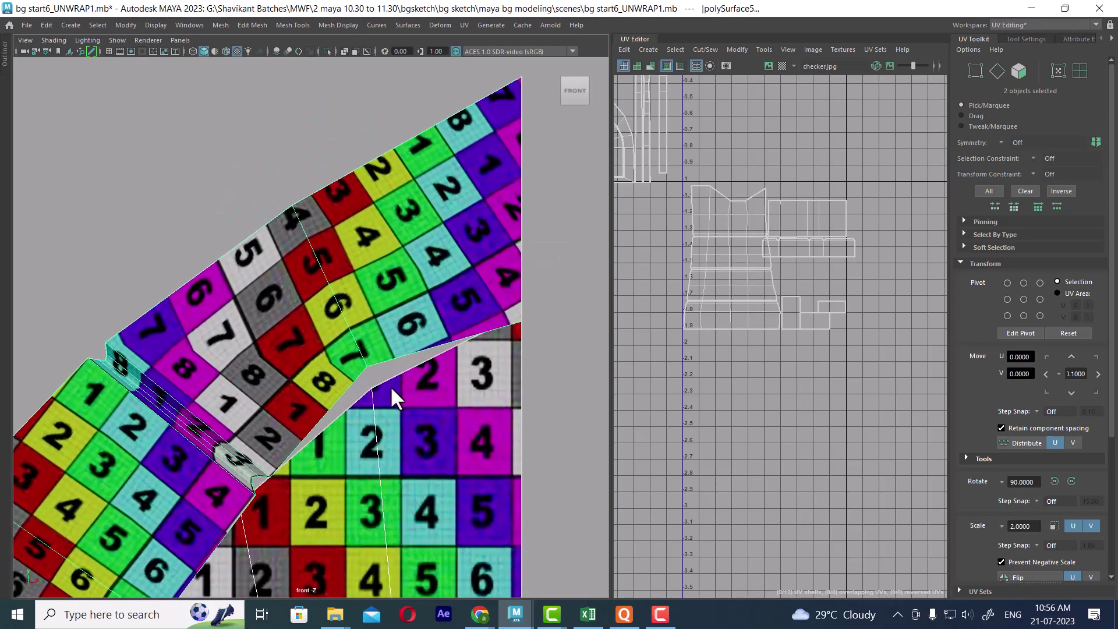
right_click_drag(373, 257, 309, 258)
left_click(374, 386)
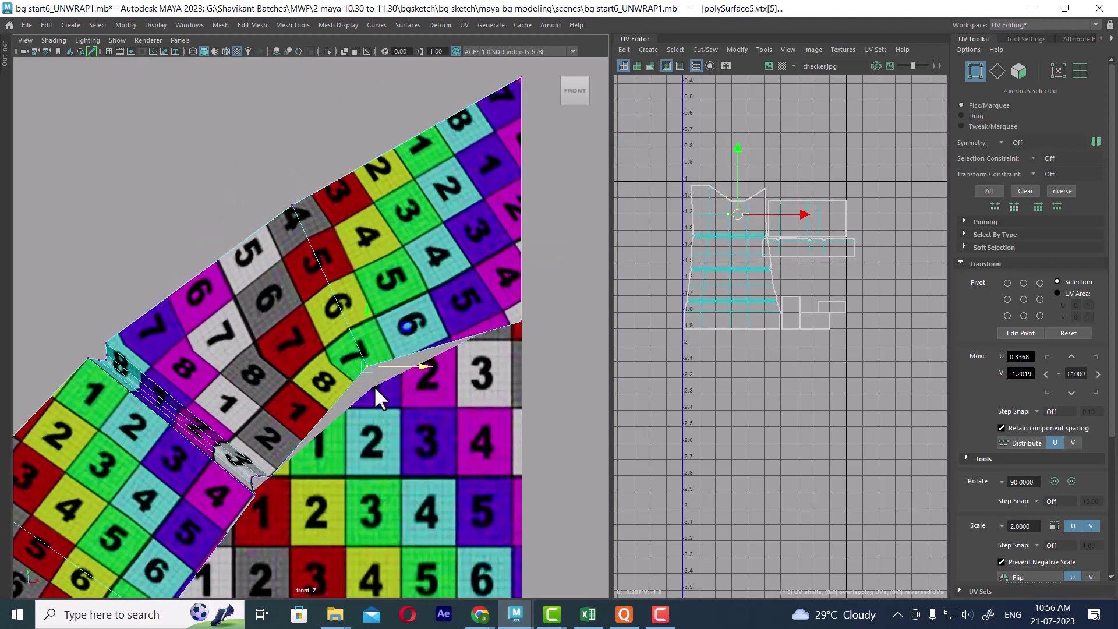
left_click_drag(374, 385, 376, 386)
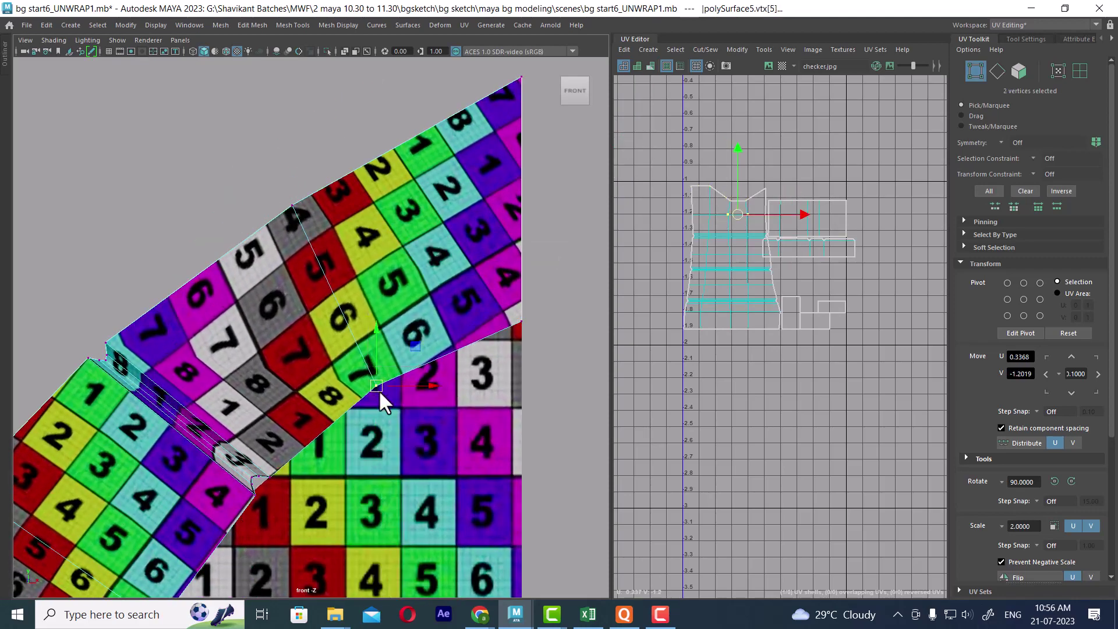
left_click(713, 249)
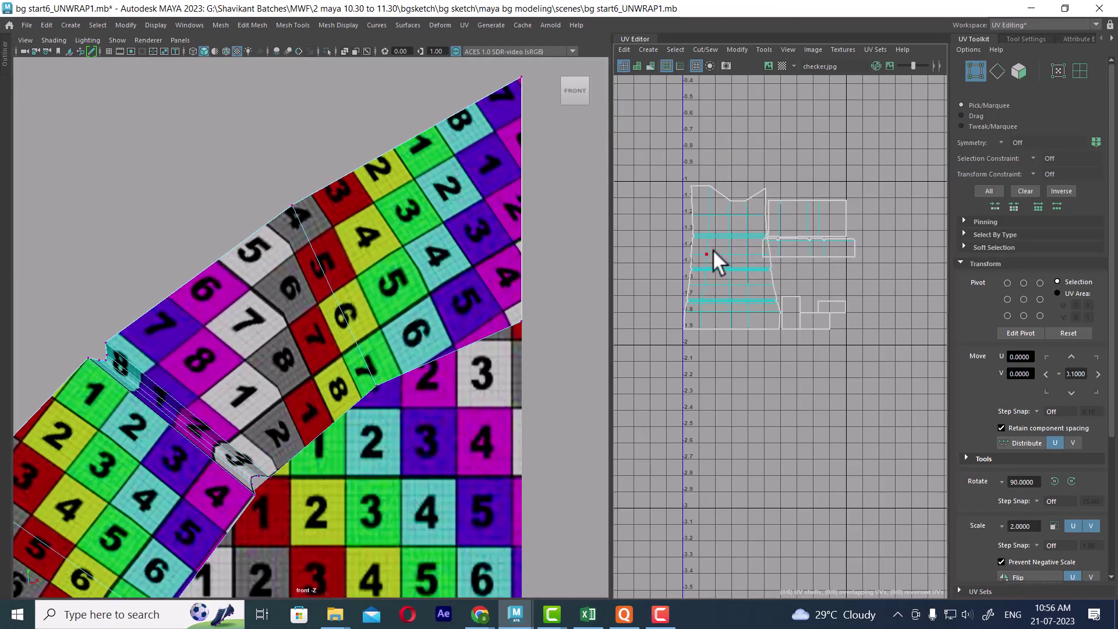
- Reselect the arch's main shell UVs and unfold them along U to even out the checkers around the moved vertices
scroll(349, 363, "down", 5)
scroll(289, 355, "up", 5)
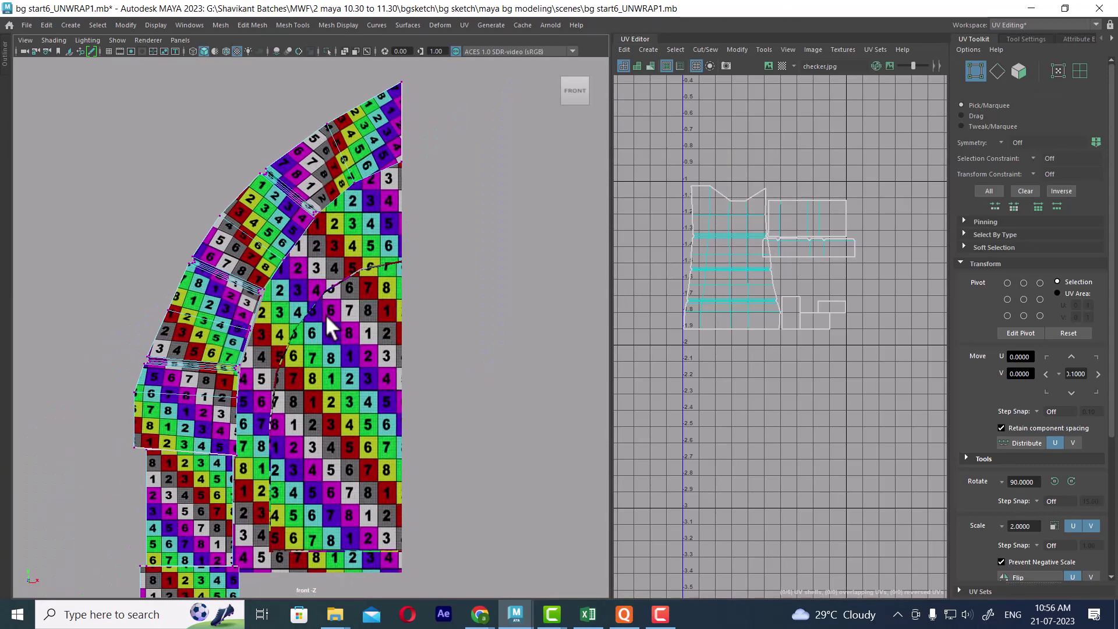
right_click_drag(287, 263, 432, 186)
left_click(433, 186)
left_click(288, 215)
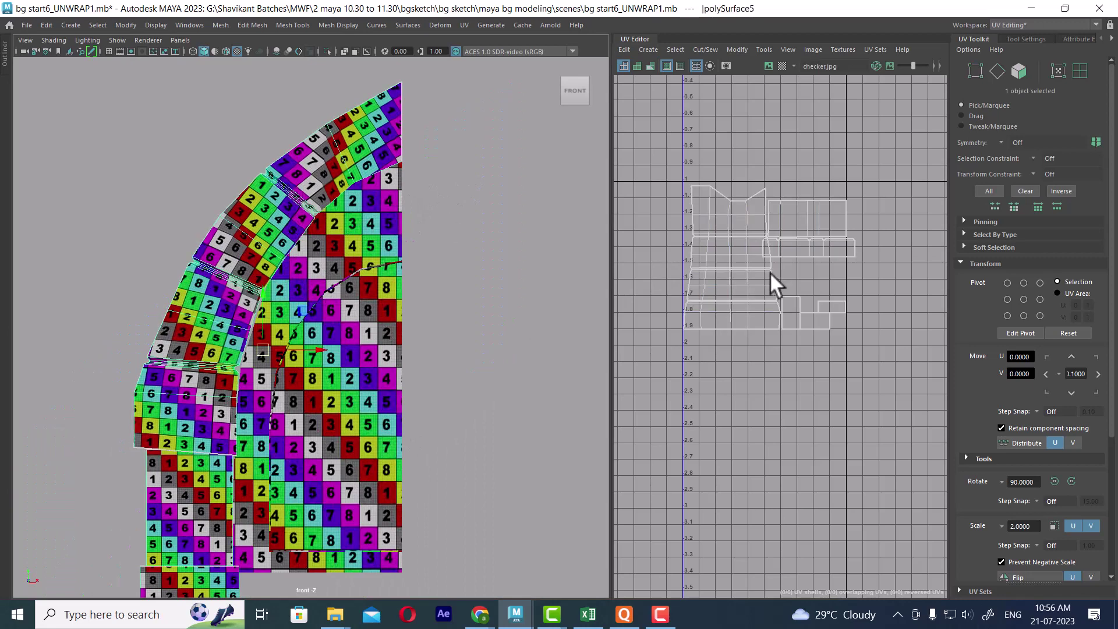
right_click_drag(770, 271, 817, 212)
left_click(739, 234)
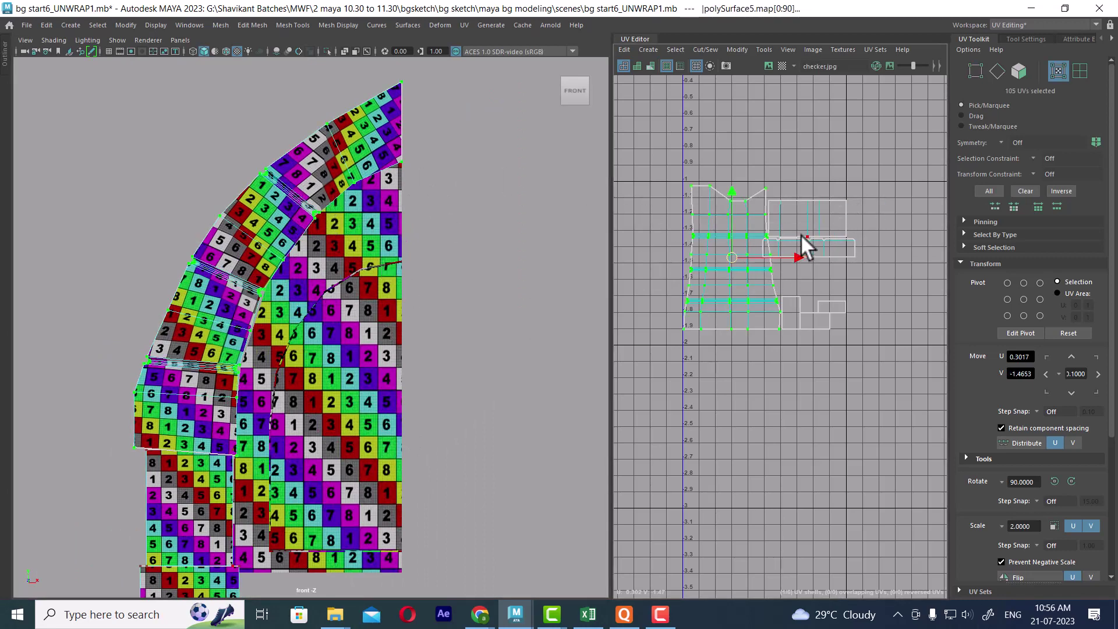
right_click_drag(802, 236, 654, 227, "shift")
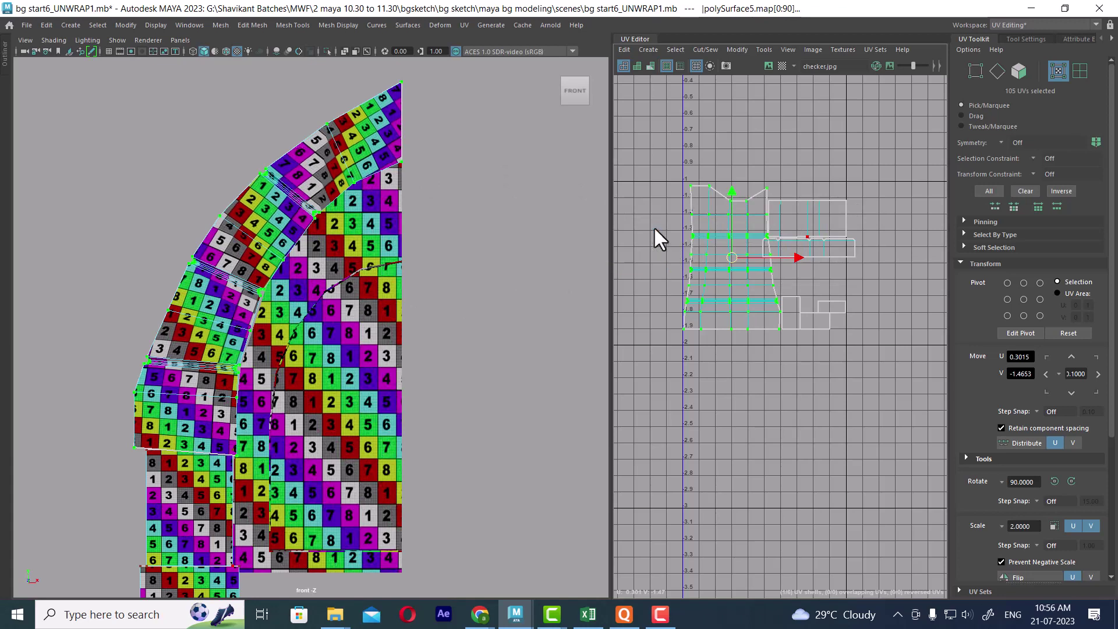
right_click_drag(317, 209, 344, 195)
left_click(343, 195)
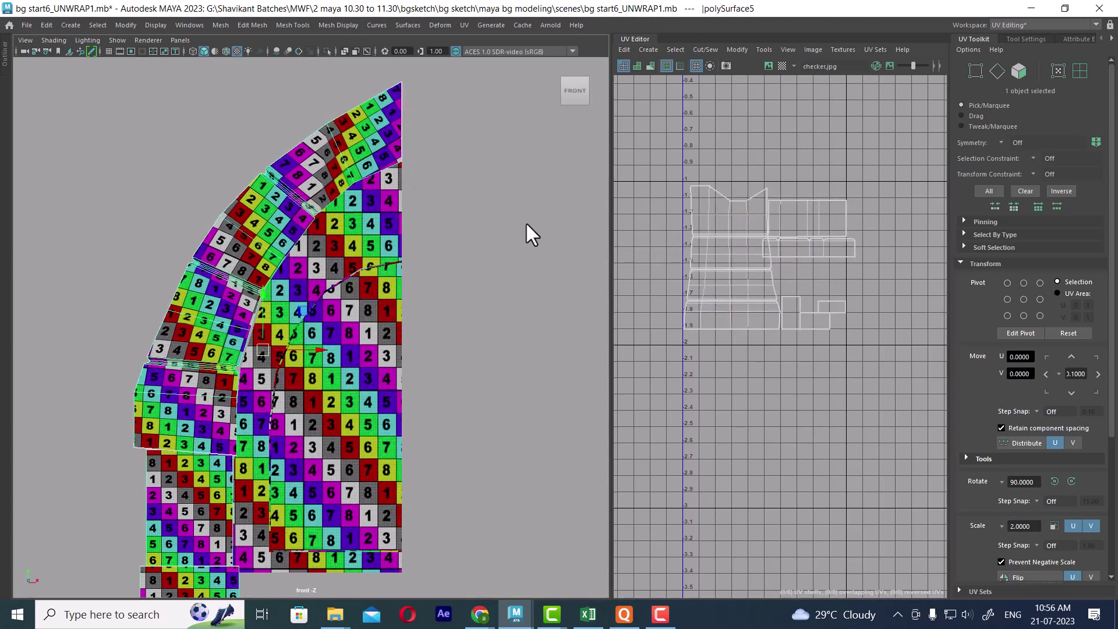
- Unfold the arch's main shell UVs along V and return the arch to object mode
right_click_drag(740, 225, 689, 240)
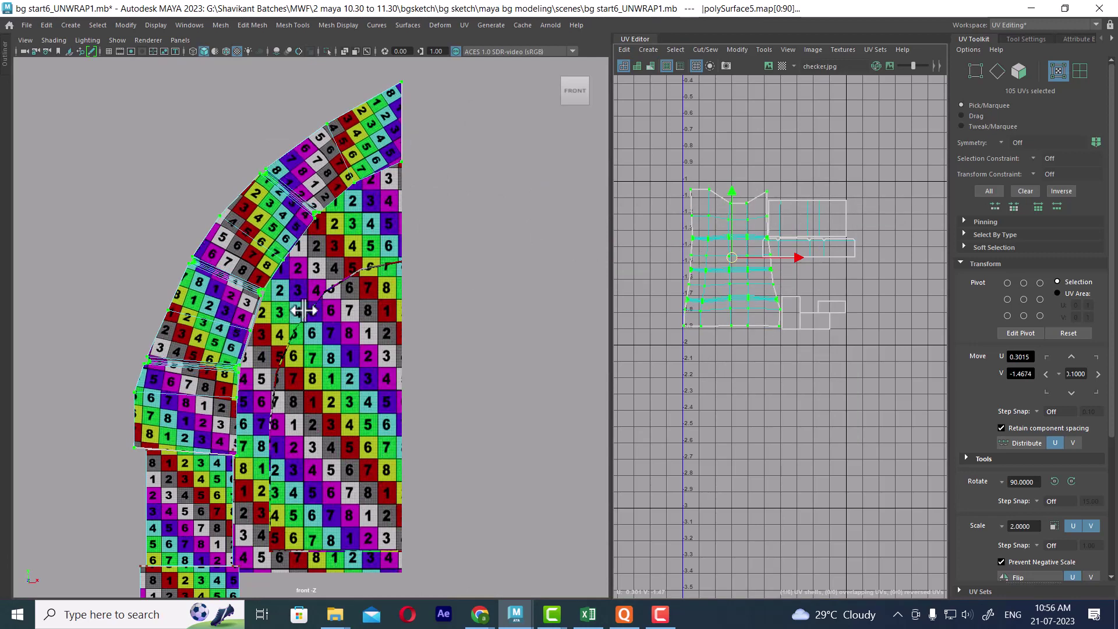
right_click_drag(178, 197, 233, 175)
scroll(442, 324, "down", 2)
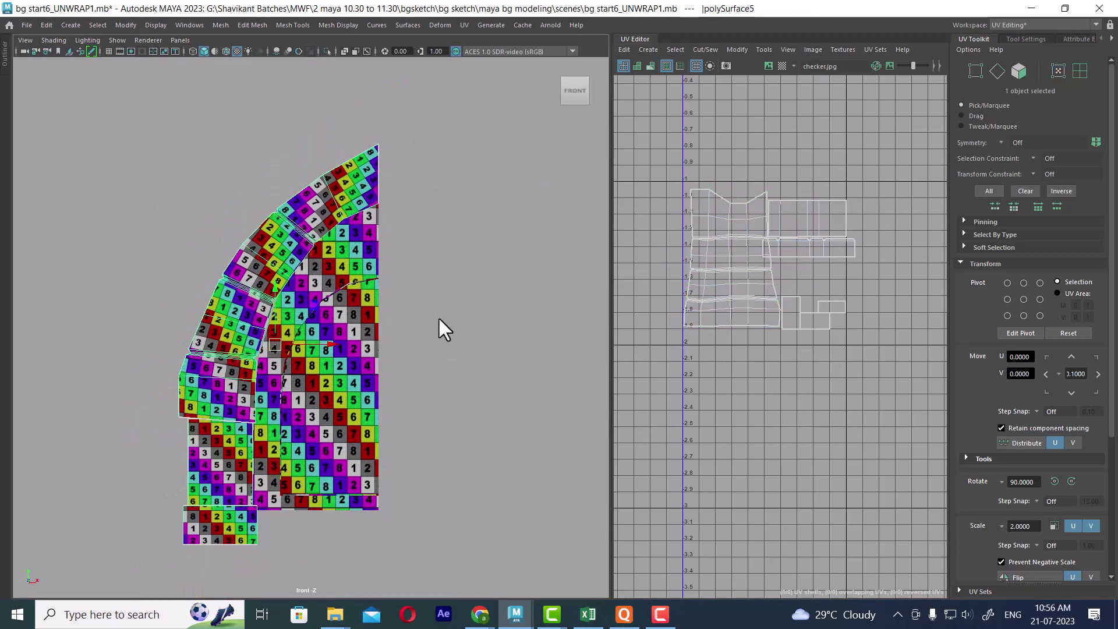
- Deselect the door parts and exit isolation so the whole house scene is shown
left_click(346, 247, "shift")
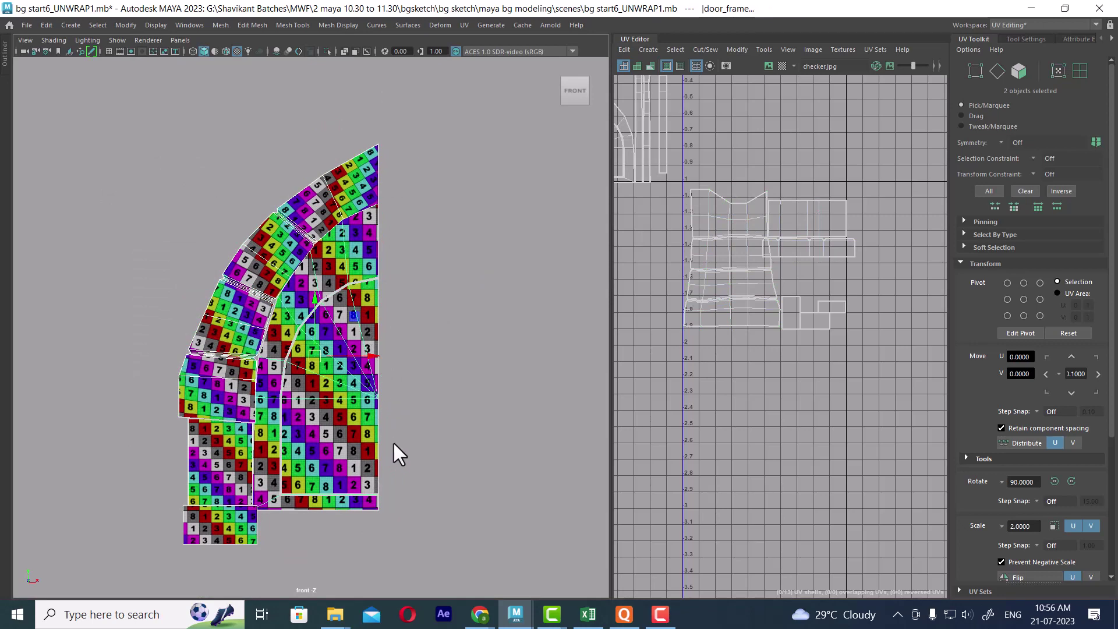
scroll(807, 417, "down", 5)
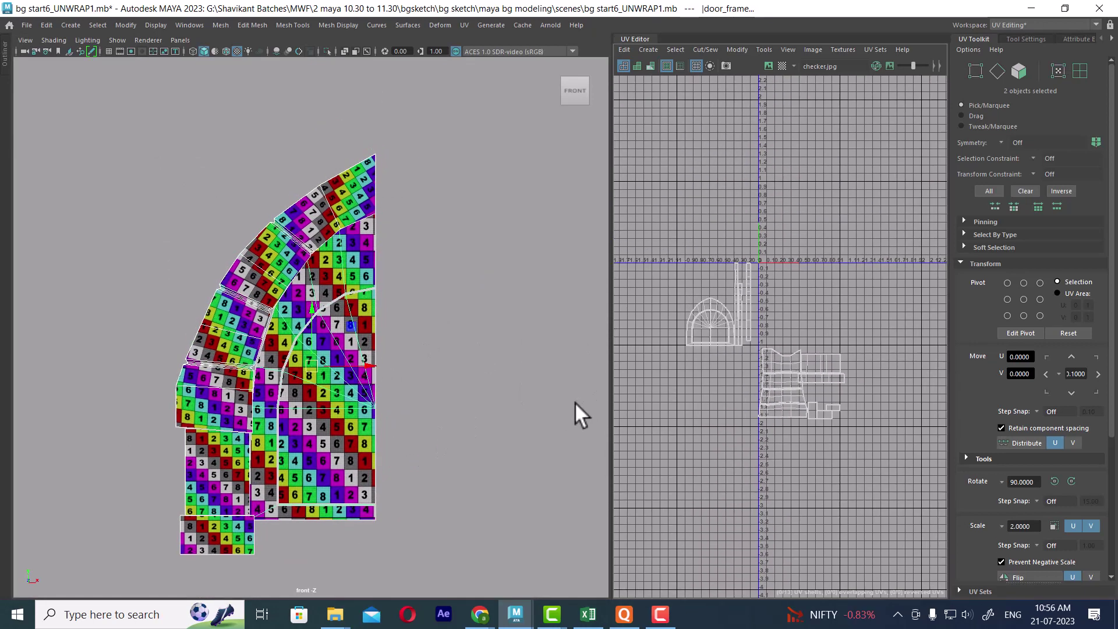
left_click(465, 379)
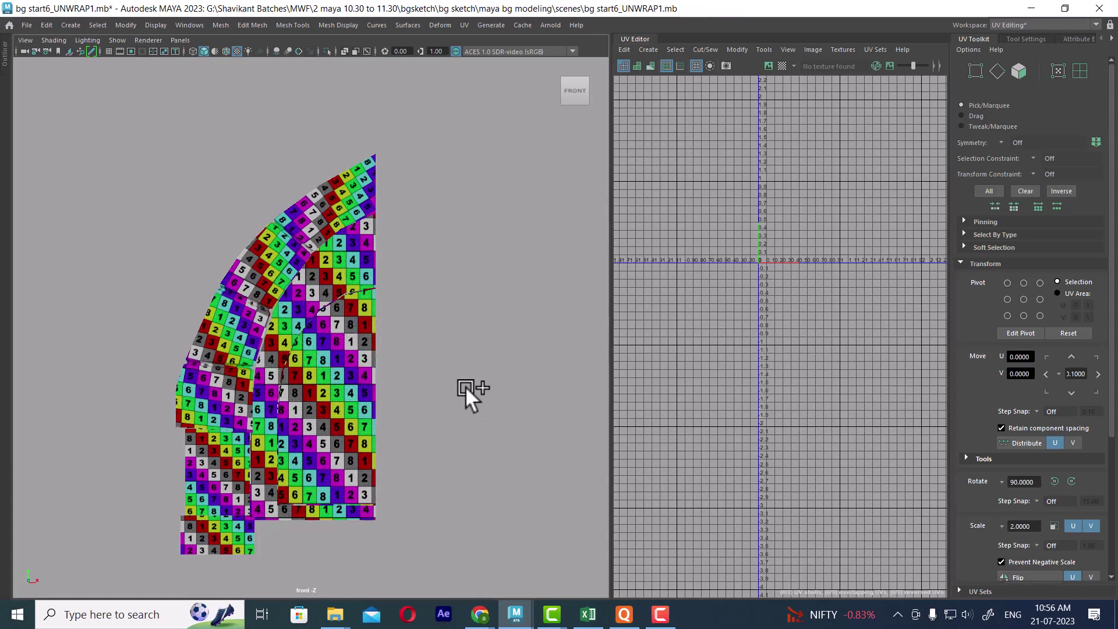
key("ctrl+1")
scroll(467, 441, "down", 6)
- Combine the door frame, the surrounding arch and the house body into one mesh and hide all unselected objects
left_click(425, 326)
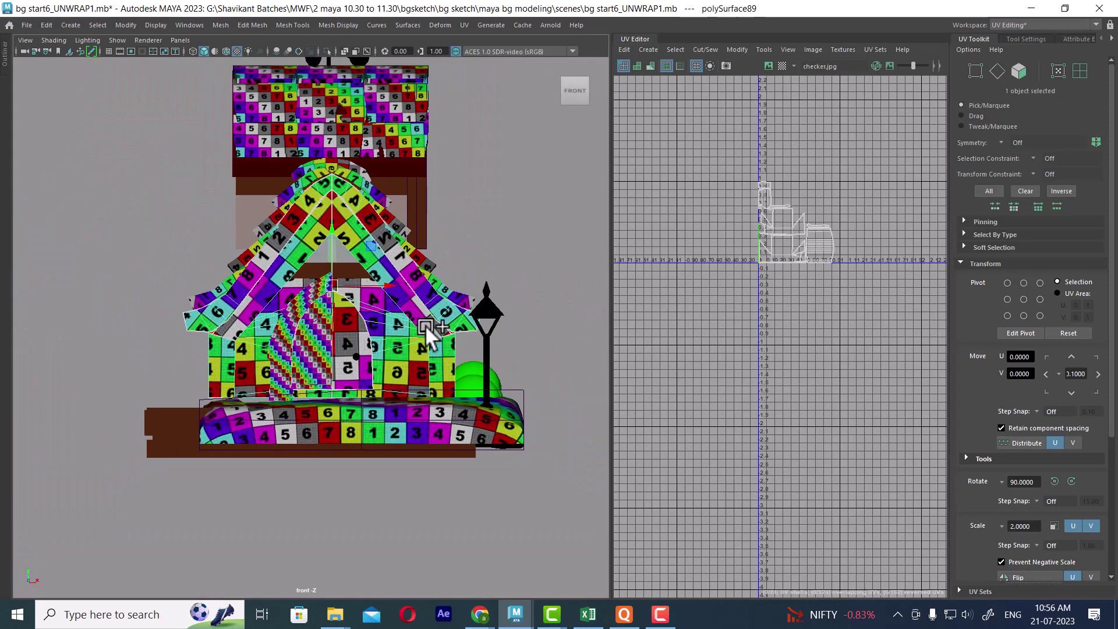
scroll(815, 326, "up", 2)
left_click(304, 367)
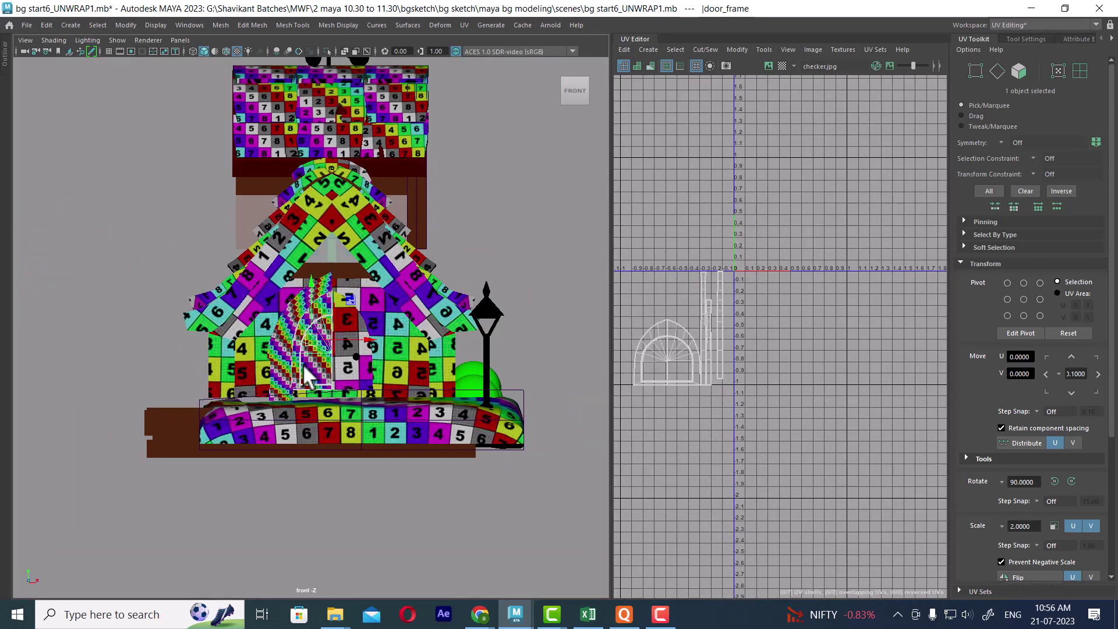
scroll(308, 373, "up", 2)
left_click(288, 381, "shift")
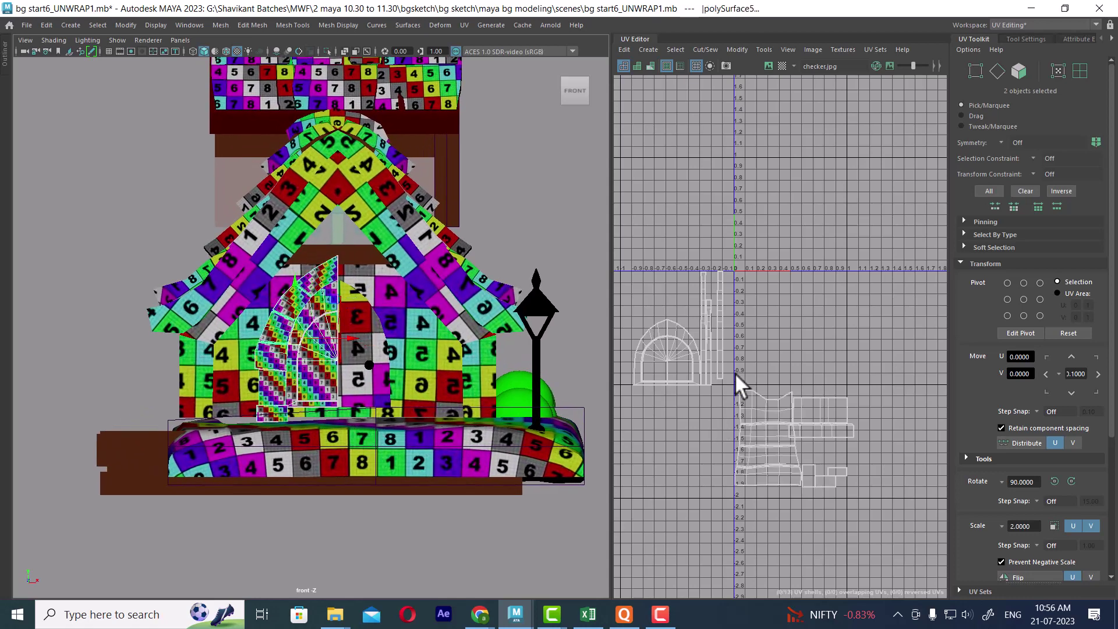
left_click(429, 259, "shift")
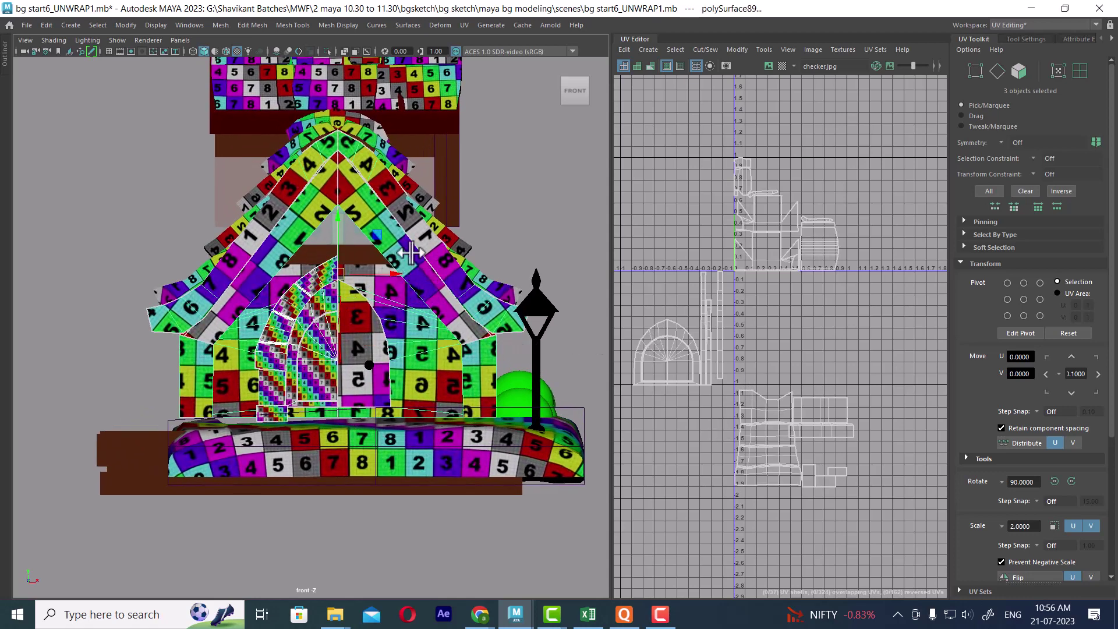
right_click(411, 238, "shift")
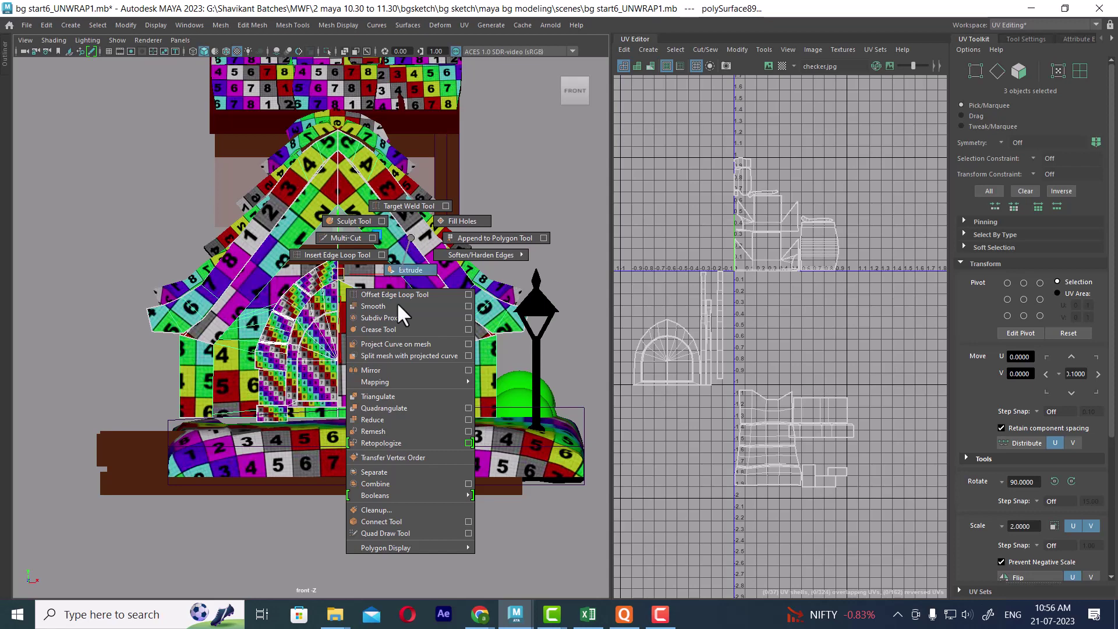
left_click(396, 480)
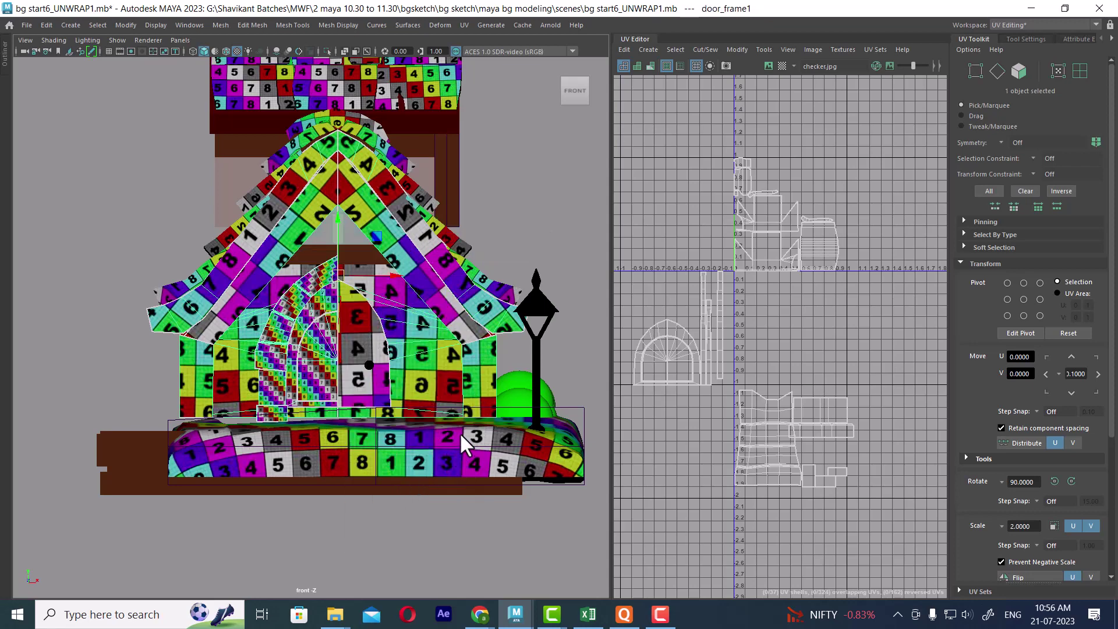
key("alt+h")
scroll(832, 330, "up", 1)
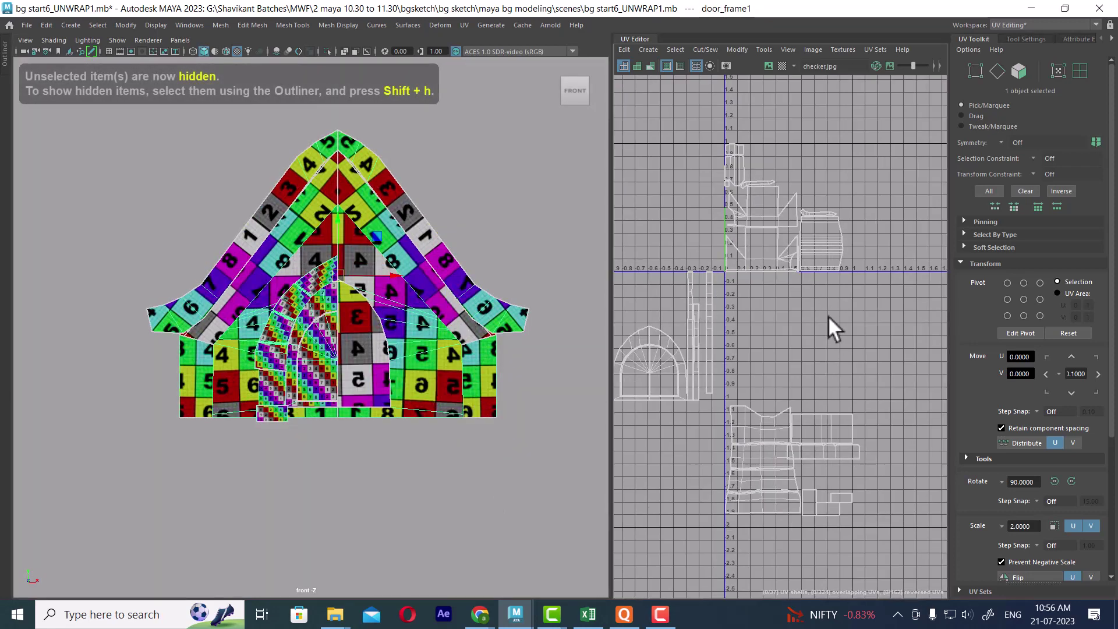
- Select the complete UV shells of the arch, the door and its narrow strips, leaving the house shells unselected
scroll(795, 389, "down", 2)
middle_click_drag(785, 378, 753, 320, "alt")
scroll(776, 352, "up", 1)
right_click_drag(794, 354, 843, 354)
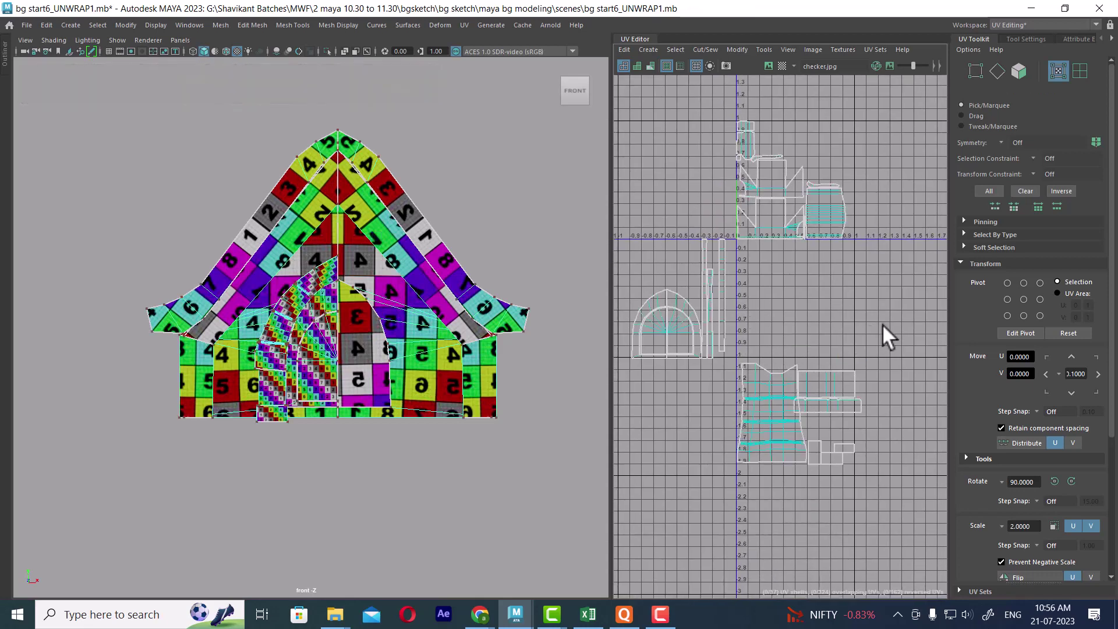
left_click_drag(883, 329, 740, 511)
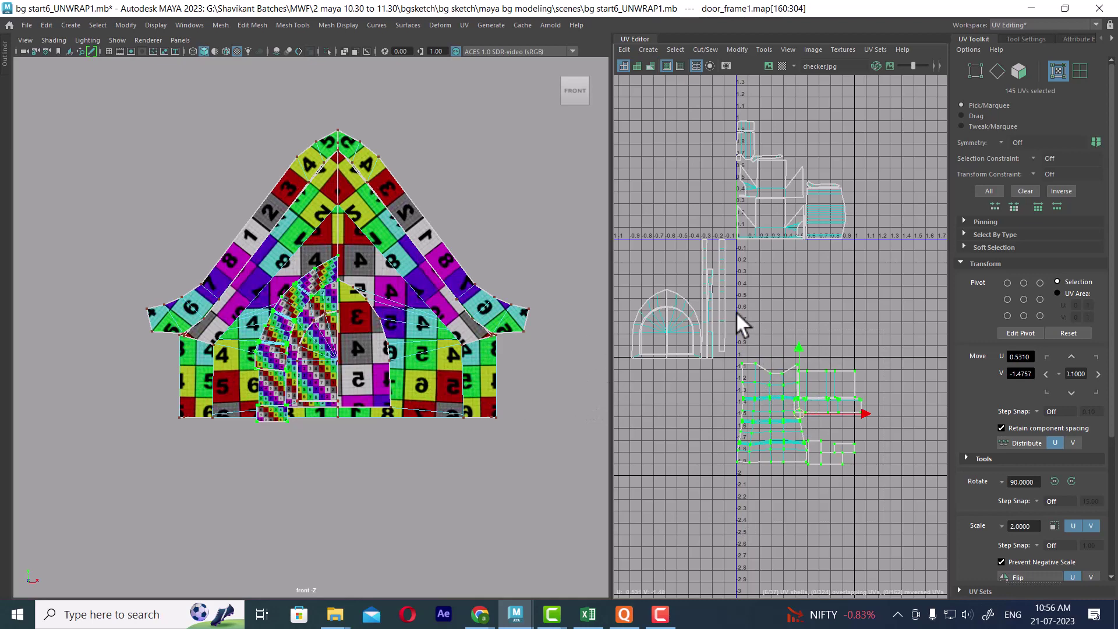
left_click_drag(750, 287, 684, 368, "shift")
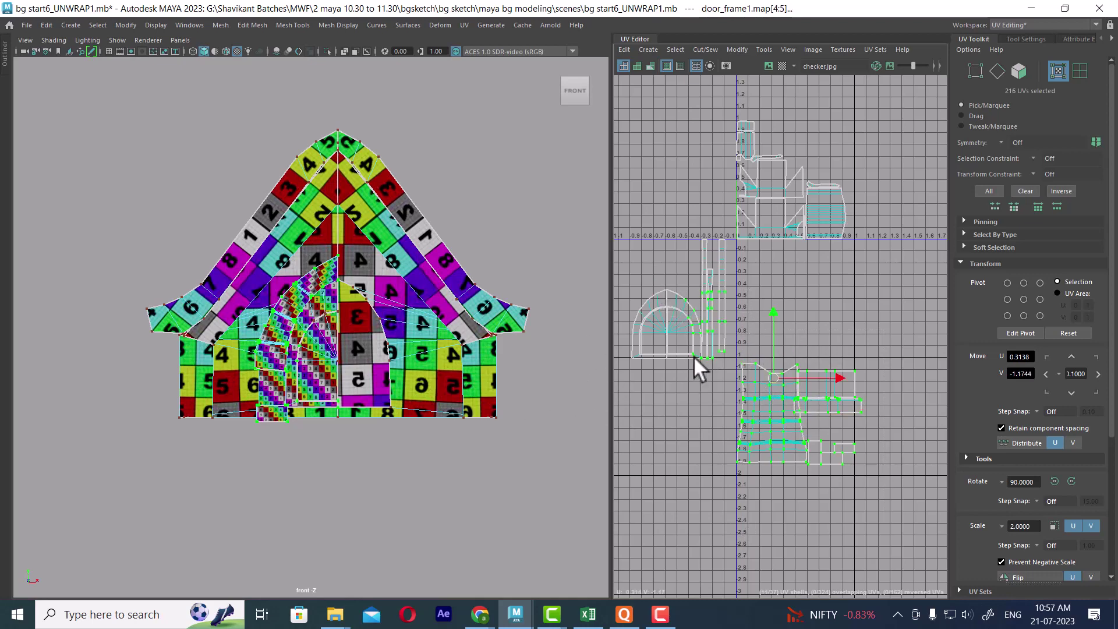
right_click_drag(694, 337, 742, 355, "ctrl")
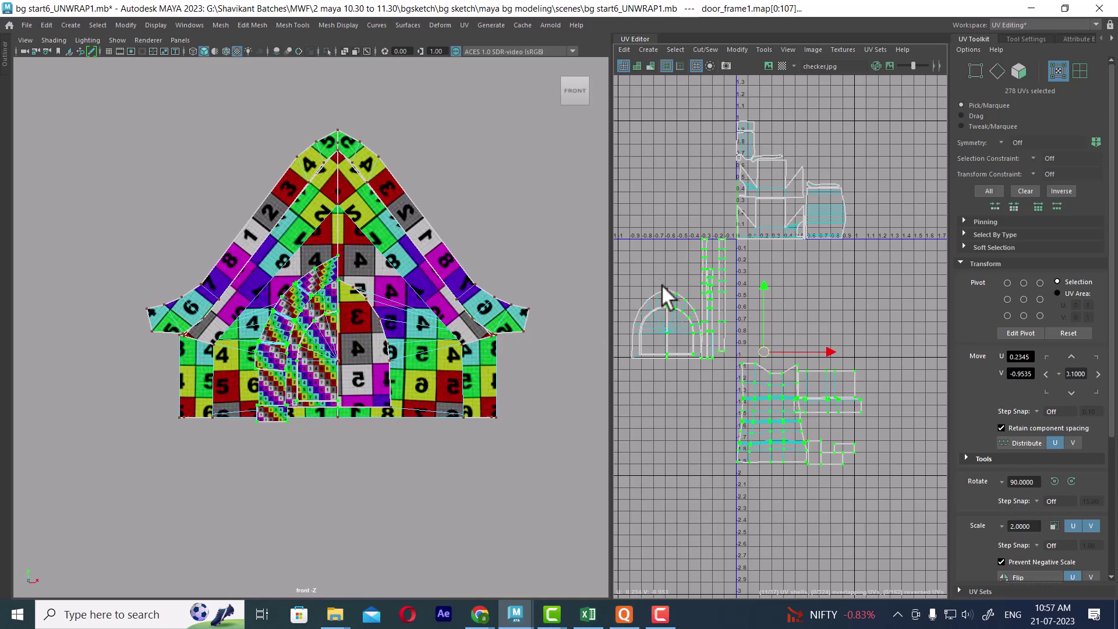
left_click_drag(662, 284, 648, 320, "shift")
right_click_drag(692, 318, 707, 330, "ctrl")
scroll(769, 386, "up", 2)
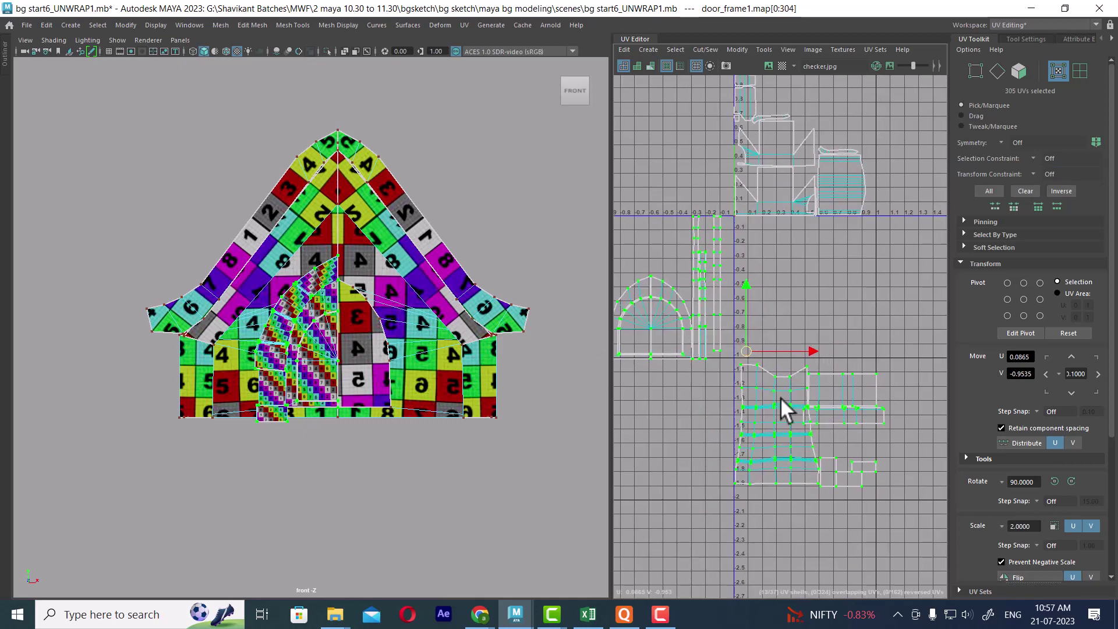
- Move the selected door and arch shells to empty UV space beside the house shells, centred at about U 1.54, V 0.68
scroll(777, 393, "down", 2)
left_click_drag(768, 365, 898, 219)
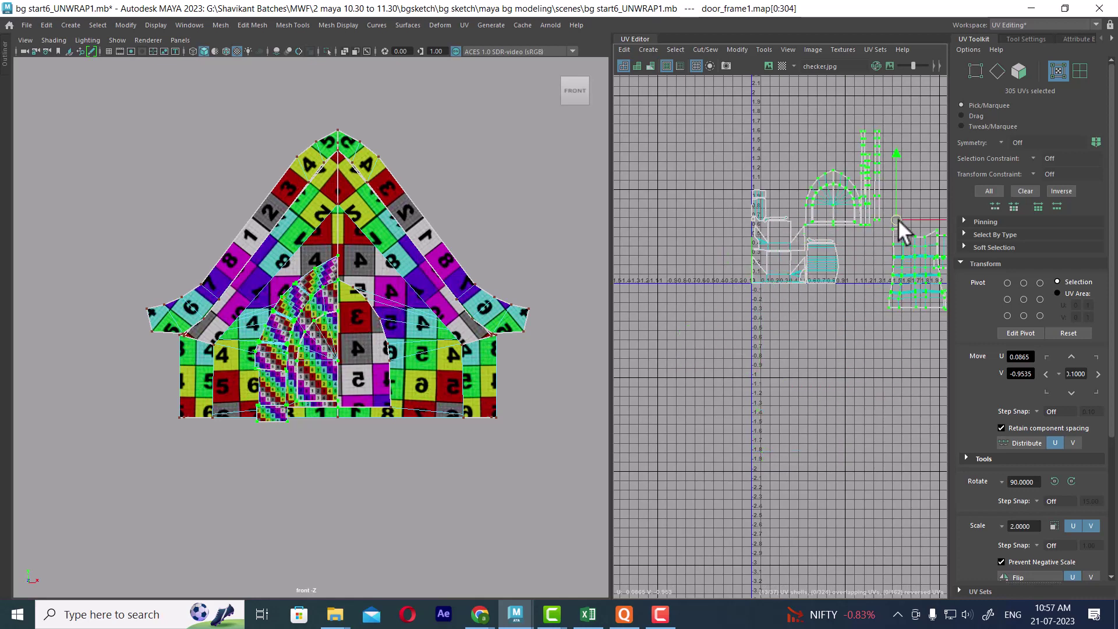
key("f")
scroll(321, 221, "up", 1)
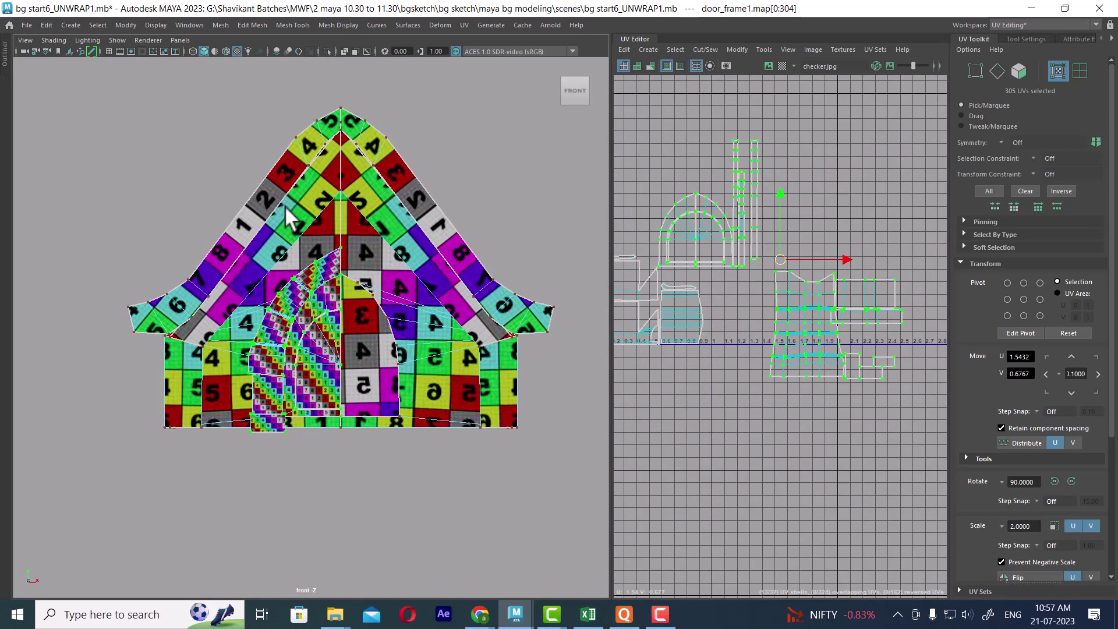
scroll(750, 253, "up", 1)
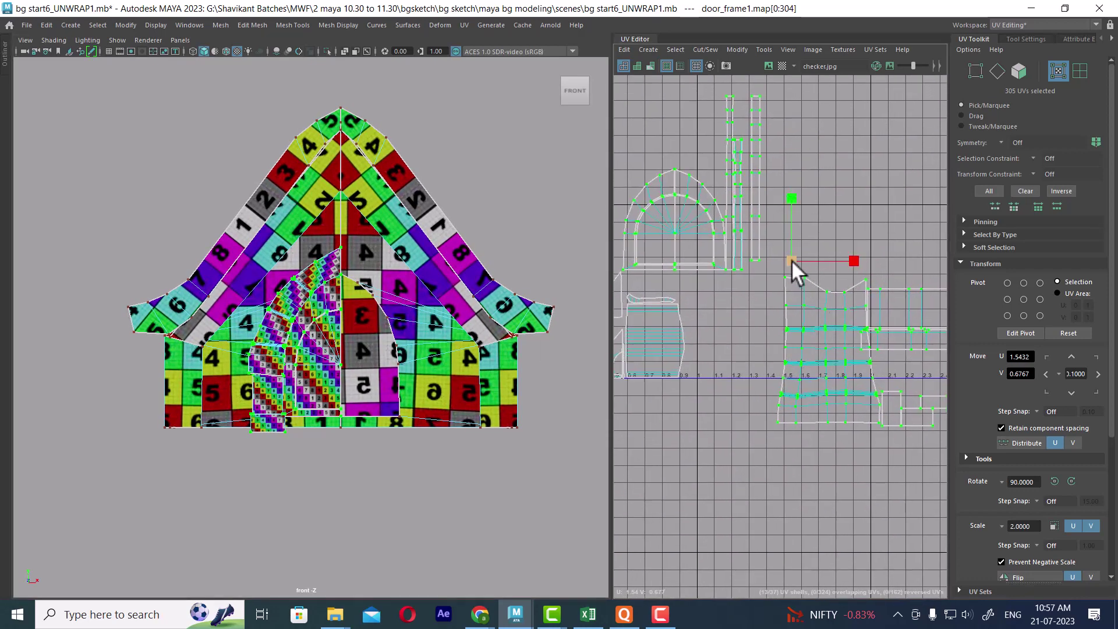
- Scale the door and arch shells down uniformly to enlarge their checkers toward the house's checker size
left_click_drag(792, 260, 761, 288)
scroll(761, 288, "up", 2)
middle_click_drag(762, 329, 912, 338, "alt")
key("w")
scroll(879, 308, "down", 1)
middle_click_drag(915, 282, 862, 307, "alt")
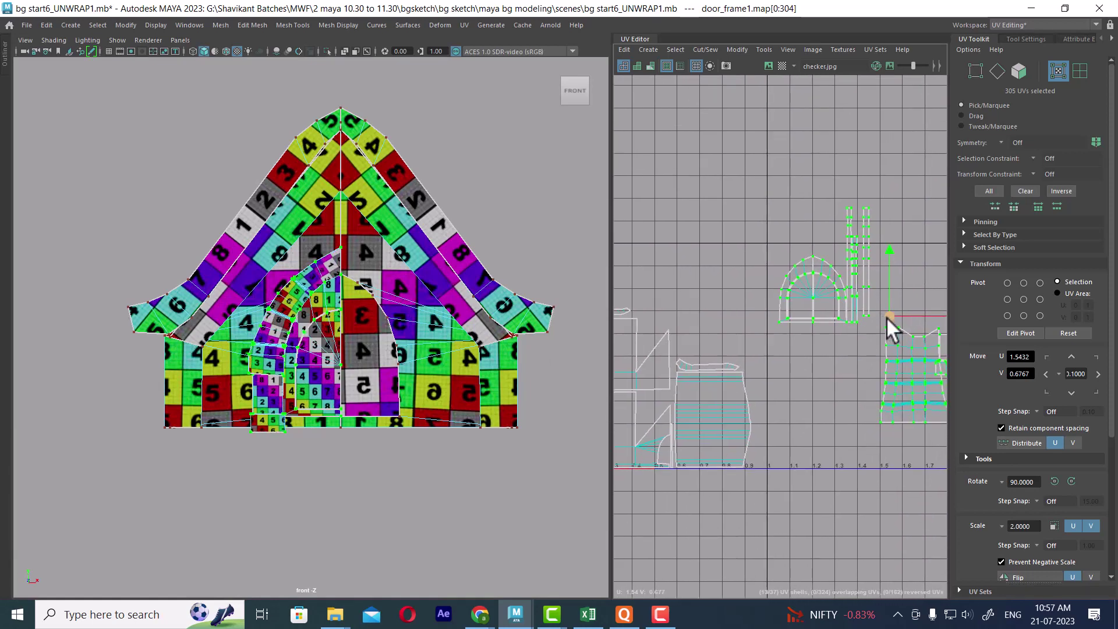
- Move the door and arch shells to about U 1.10, V 0.56 and shrink them further
left_click_drag(887, 317, 763, 351)
scroll(807, 344, "up", 1)
scroll(763, 351, "down", 2)
middle_click_drag(769, 301, 838, 286, "alt")
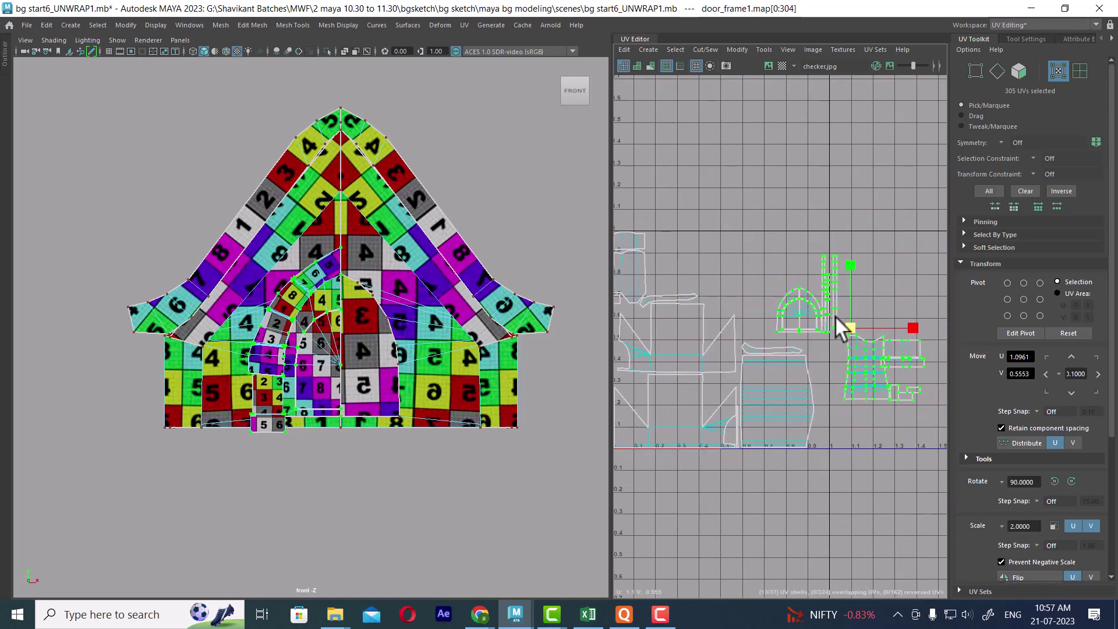
- Move the door and arch shells to about U 0.51, V 0.75 and compare their checkers with the walls in perspective
key("w")
left_click_drag(850, 328, 719, 277)
scroll(380, 432, "up", 5)
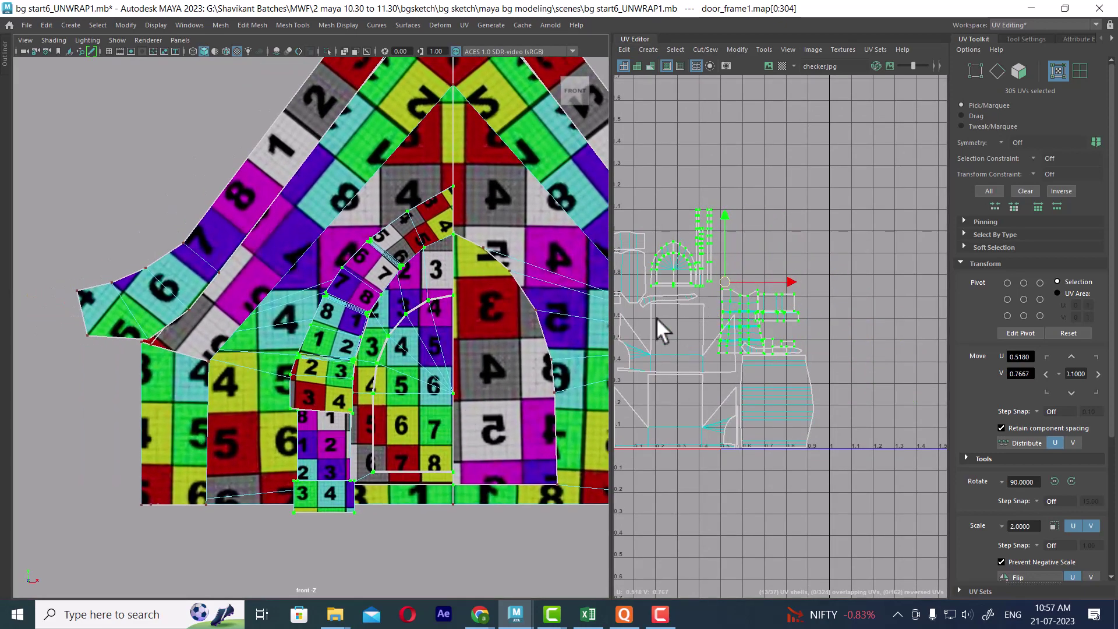
scroll(373, 410, "up", 3)
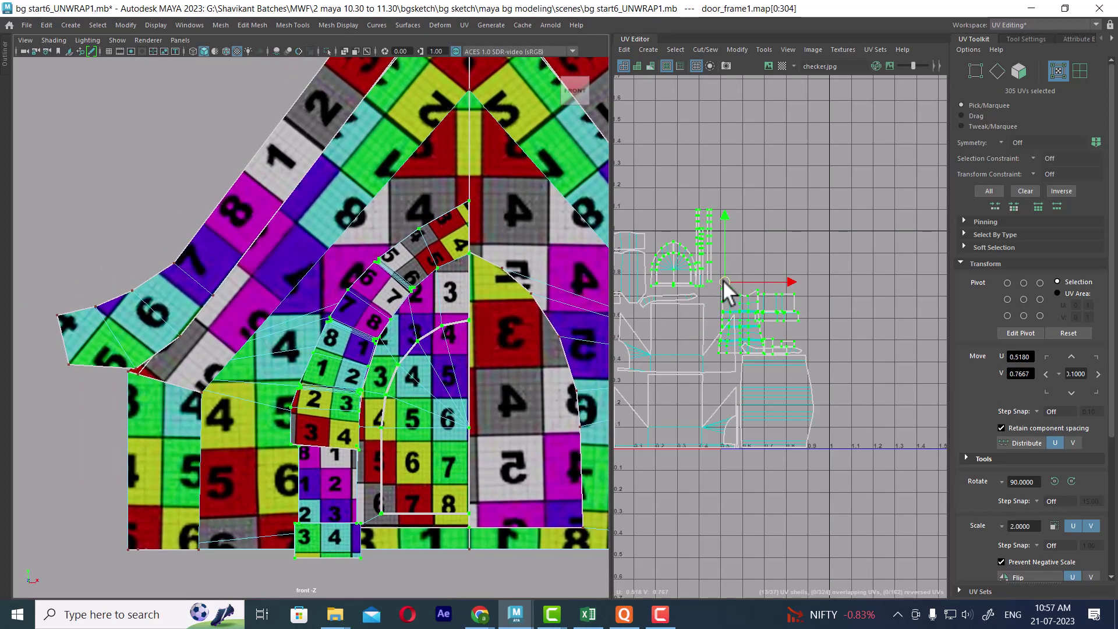
left_click_drag(722, 280, 721, 283)
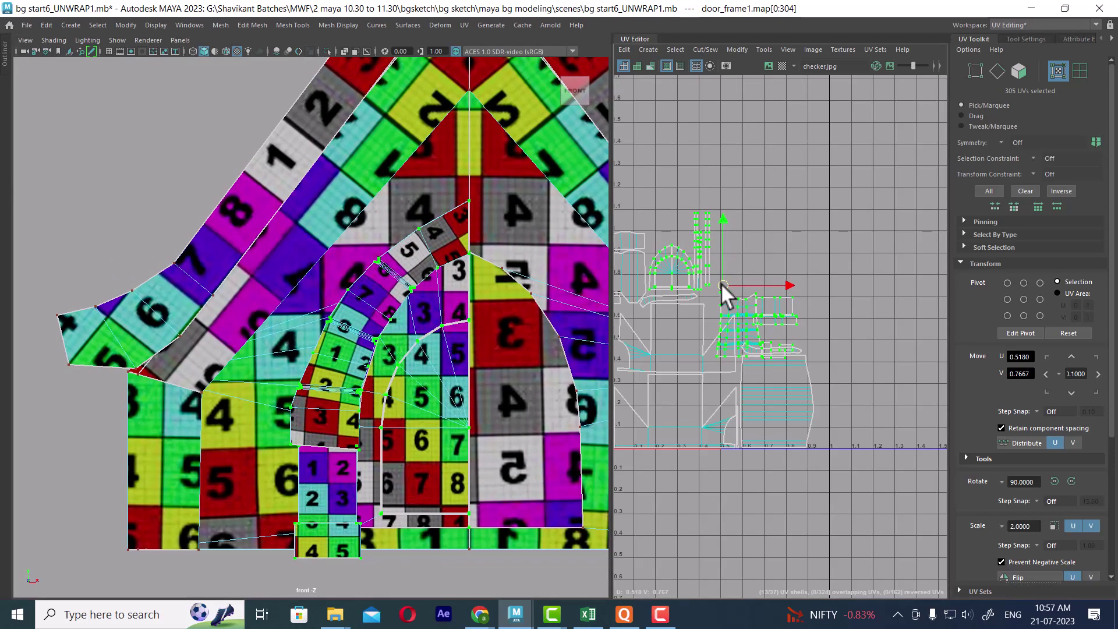
scroll(354, 390, "down", 5)
key("space")
left_click_drag(391, 405, 418, 282)
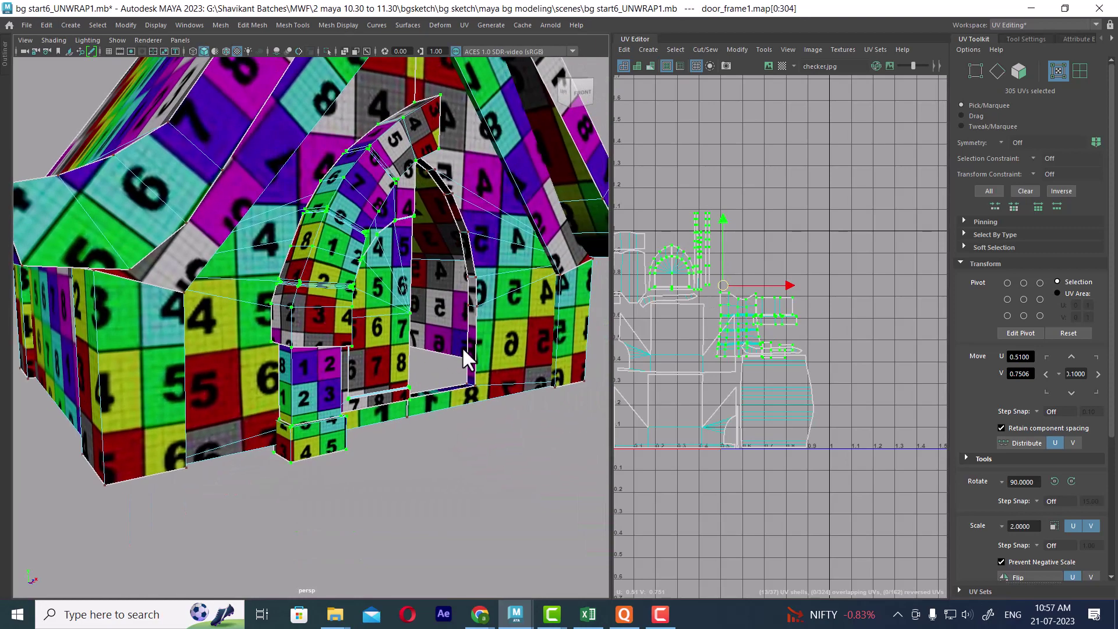
- Move the door and arch shells out to about U 1.03, V 0.79 and scale them down slightly
scroll(462, 347, "down", 3)
scroll(735, 323, "up", 1)
left_click_drag(721, 283, 852, 271)
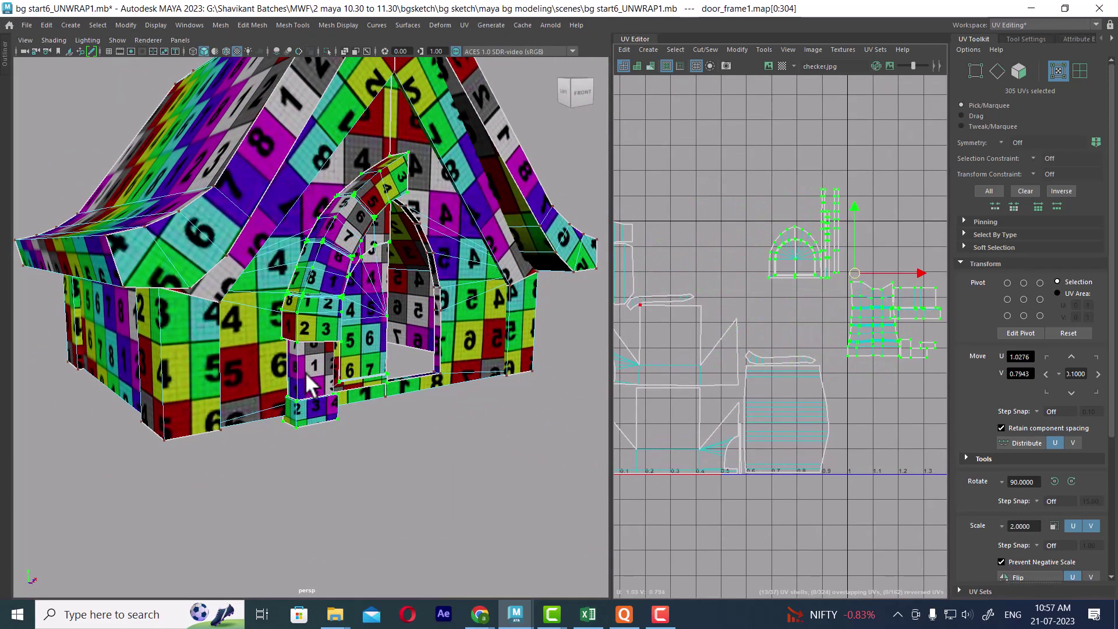
middle_click_drag(305, 371, 309, 389, "alt")
middle_click_drag(790, 325, 784, 338, "alt")
key("r")
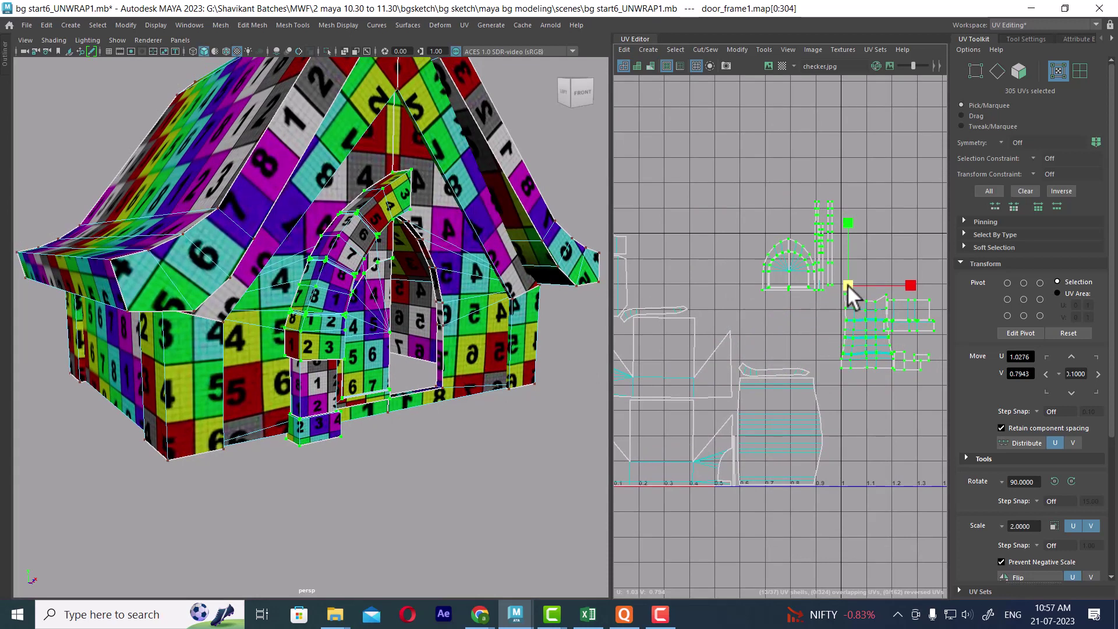
left_click_drag(846, 290, 843, 290)
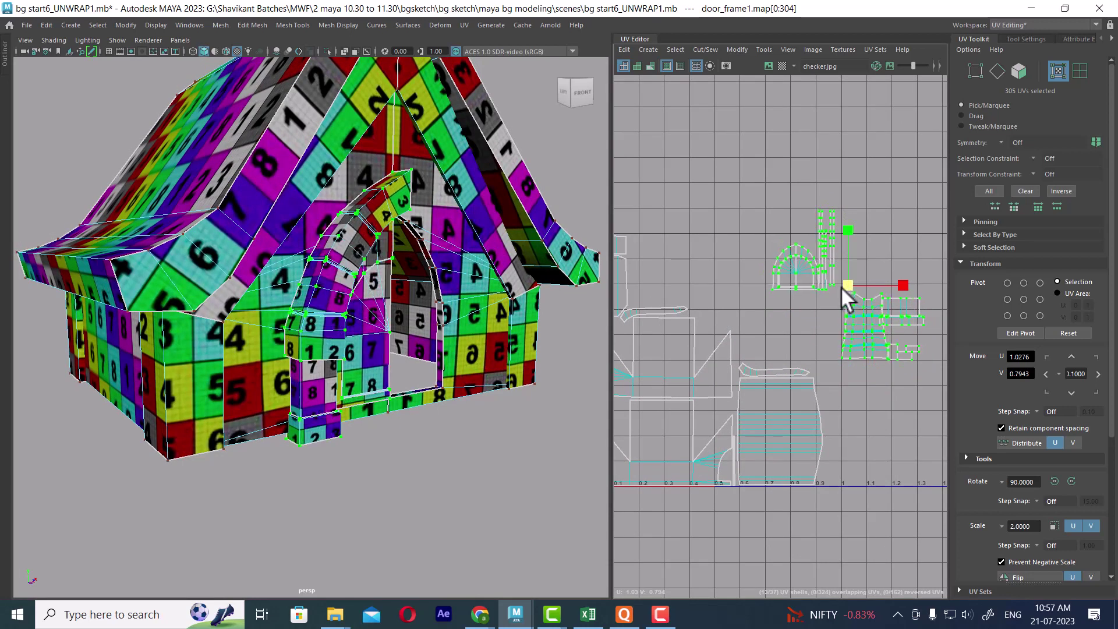
- Move the door and arch shells above the house shells, centred at about U 0.47, V 0.75
key("w")
left_click_drag(849, 294, 704, 299)
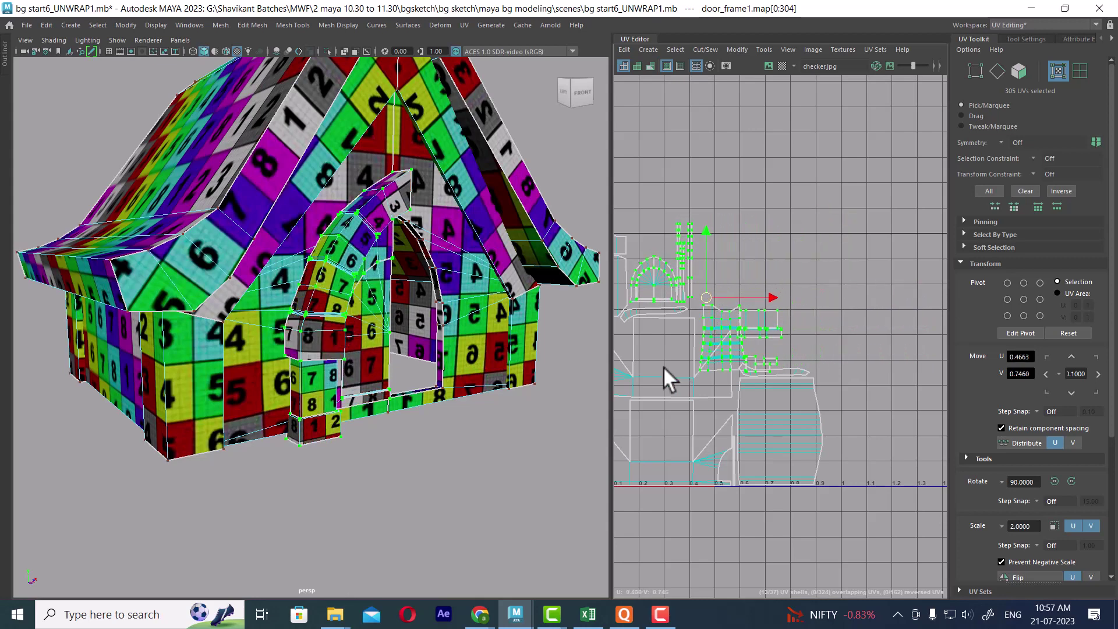
right_click_drag(667, 379, 722, 443, "alt")
middle_click_drag(747, 337, 751, 394, "alt")
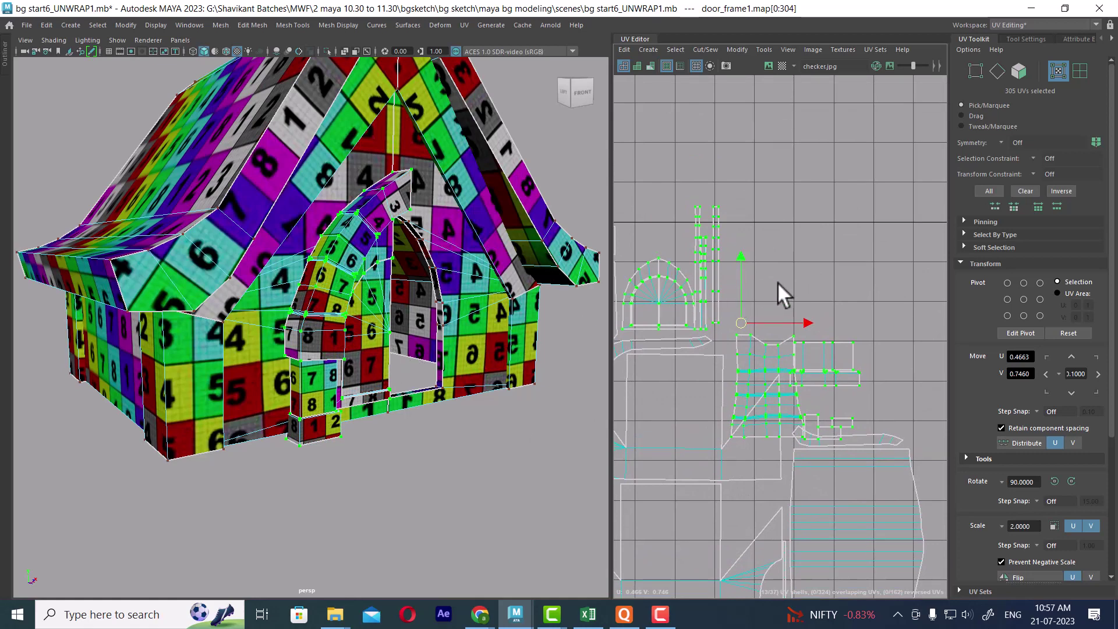
middle_click_drag(812, 326, 823, 305, "alt")
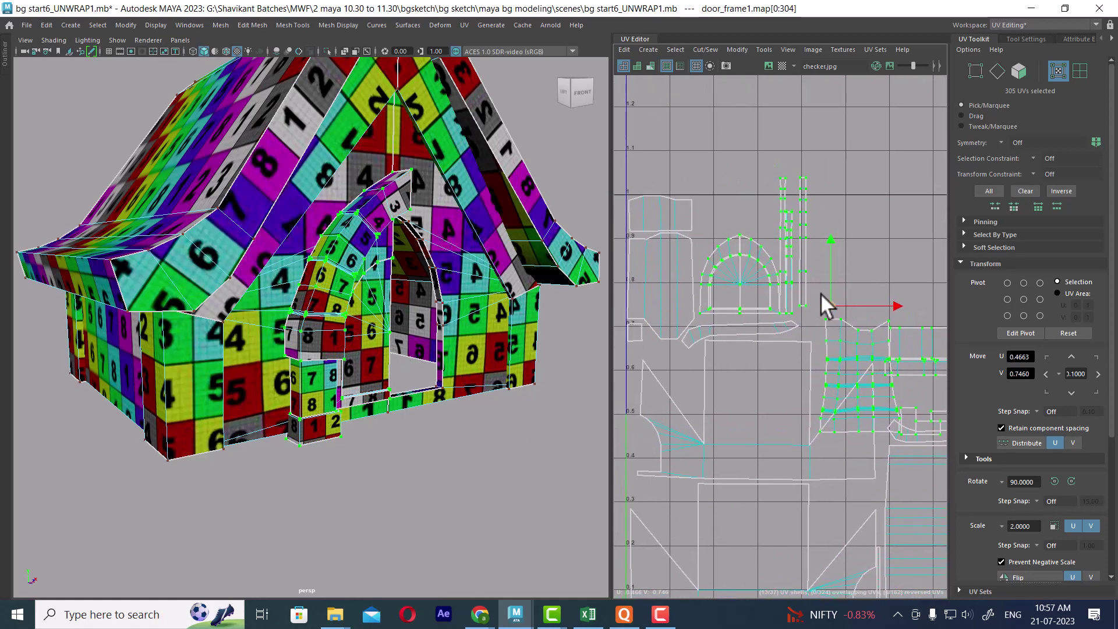
- Deselect the door and strip shells and move only the arch shells to about U 0.69, V 0.73
left_click_drag(721, 210, 810, 319, "ctrl")
middle_click_drag(856, 344, 775, 243, "alt")
left_click_drag(812, 278, 851, 216)
middle_click_drag(836, 246, 768, 212, "alt")
scroll(838, 340, "down", 4)
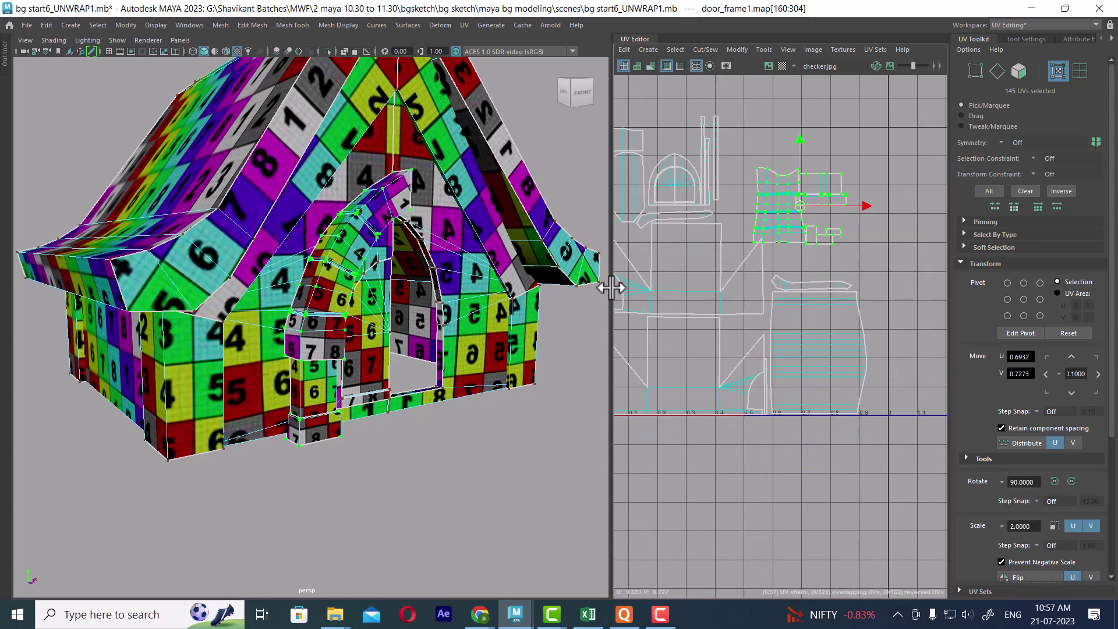
- Widen the UV Editor and move the arch shells next to the narrow strips, at about U 0.59, V 0.85
left_click_drag(610, 290, 544, 290)
middle_click_drag(722, 241, 766, 349, "alt")
scroll(766, 348, "down", 2)
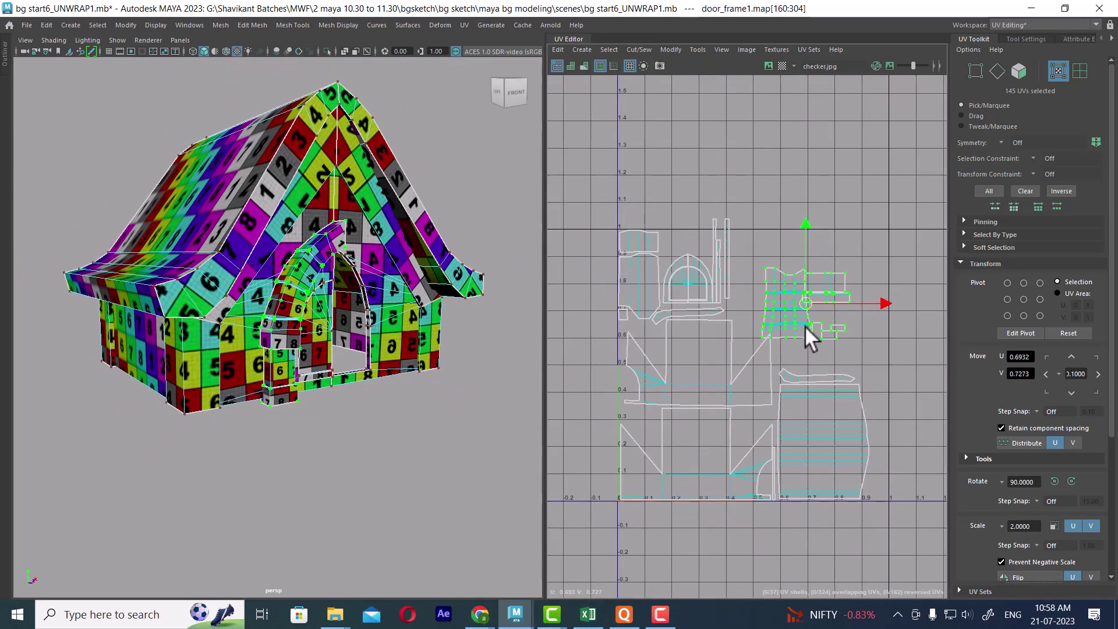
left_click_drag(801, 294, 774, 265)
scroll(766, 329, "up", 1)
scroll(733, 294, "up", 3)
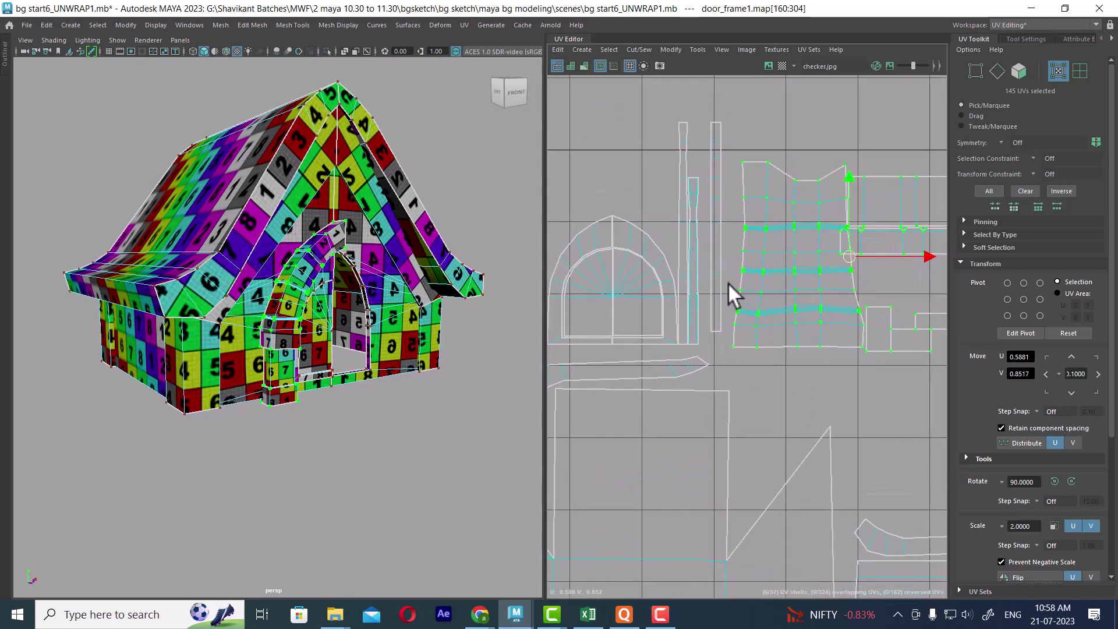
- Select the three narrow strip shells beside the door shell and shift them slightly to about U 0.38, V 0.88
left_click_drag(665, 175, 718, 233)
right_click_drag(705, 229, 783, 249)
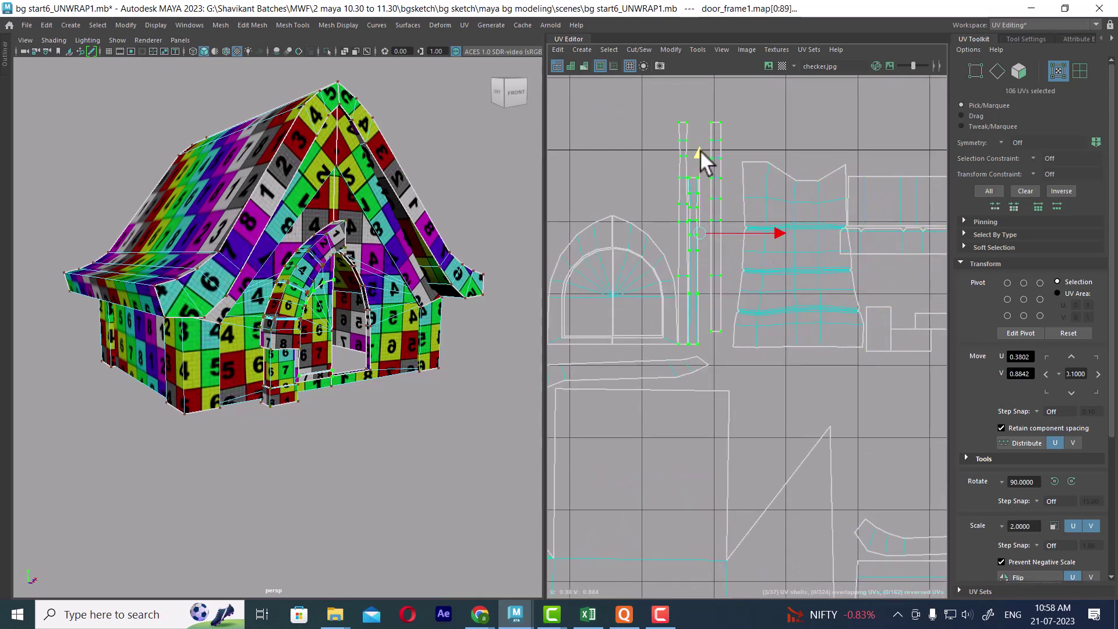
left_click_drag(780, 235, 782, 235)
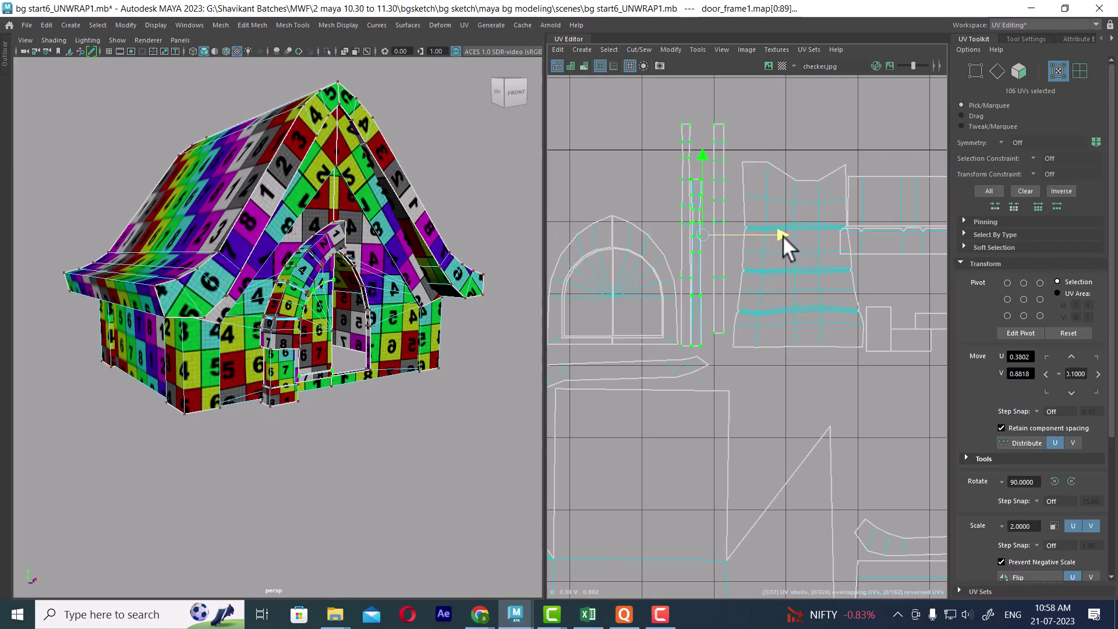
scroll(726, 273, "down", 2)
scroll(341, 378, "up", 5)
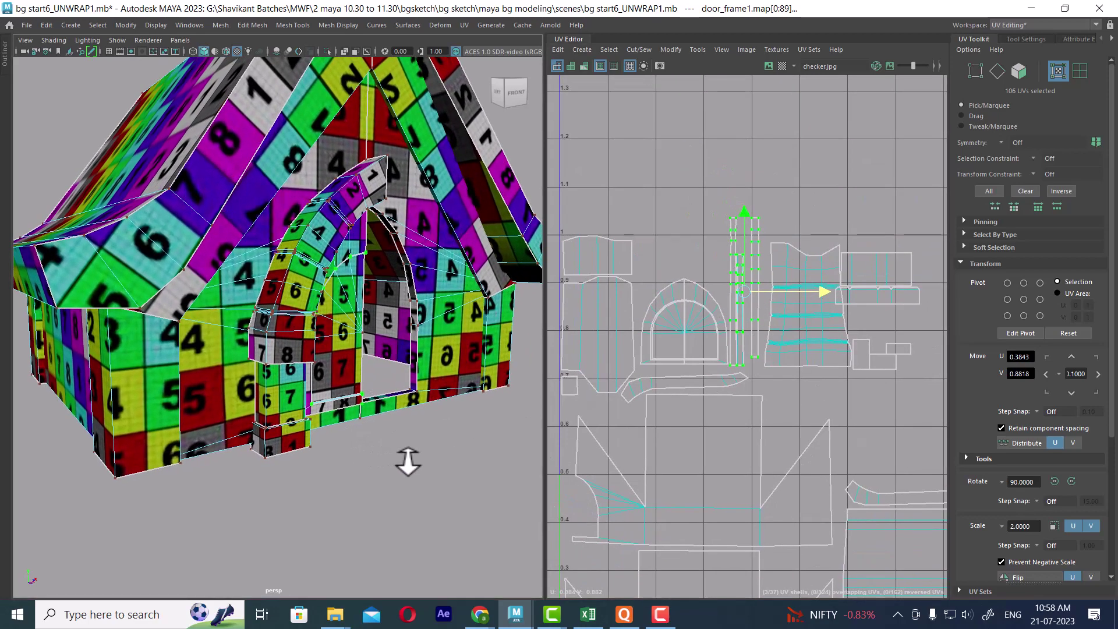
scroll(765, 352, "down", 1)
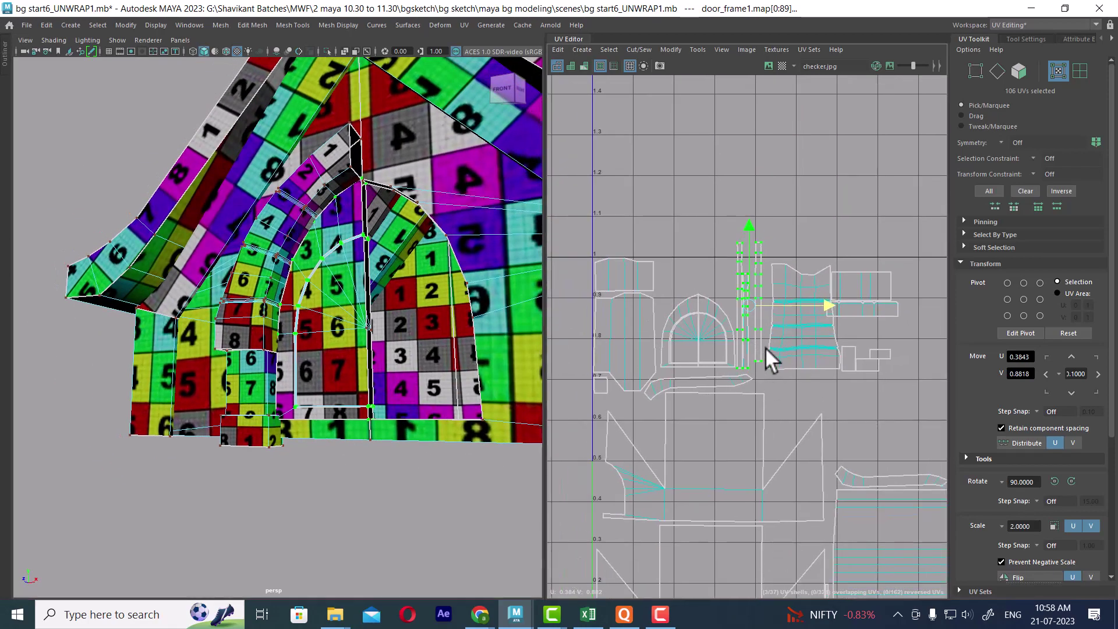
- Rotate the narrow strip shells to horizontal and place them above the arched door shell at about U 0.31, V 0.95
right_click_drag(784, 226, 875, 260, "shift")
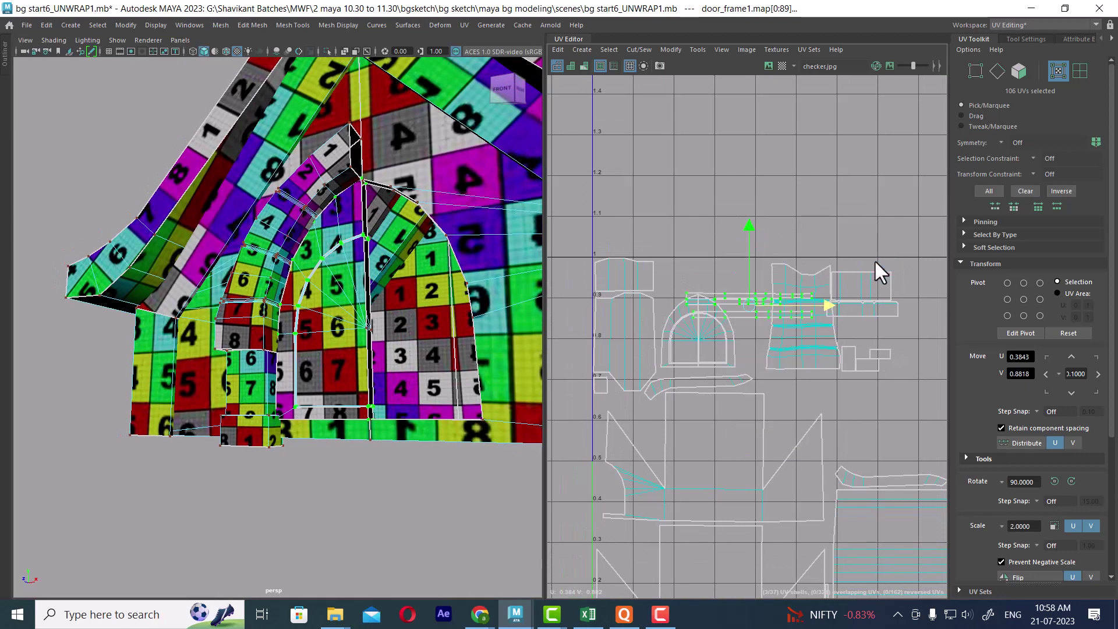
left_click_drag(755, 312, 720, 268)
scroll(720, 268, "up", 3)
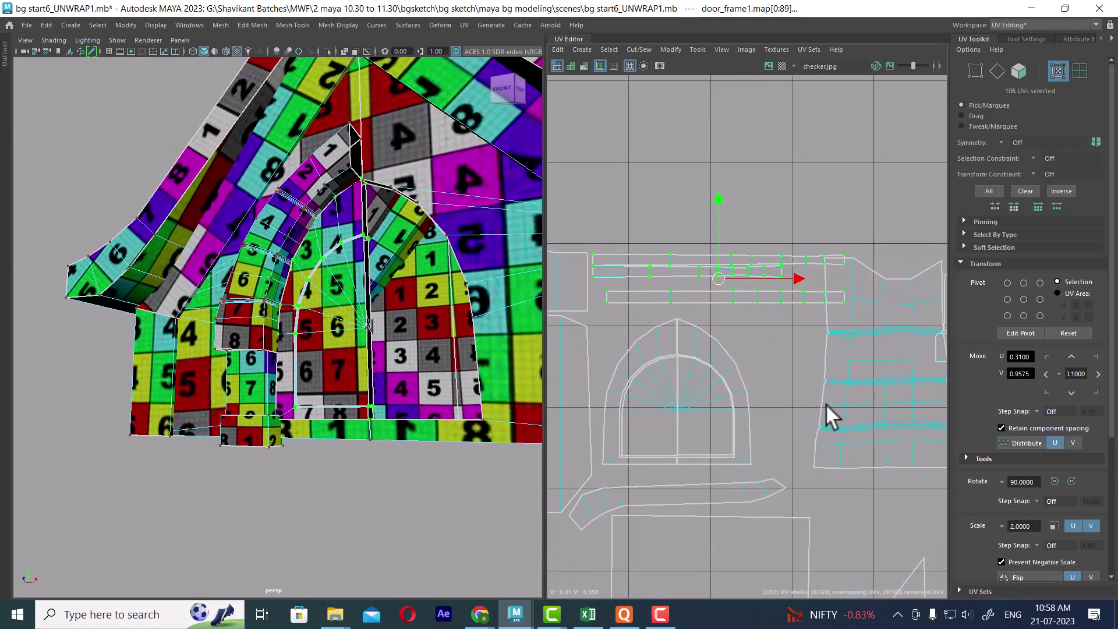
scroll(756, 288, "down", 5)
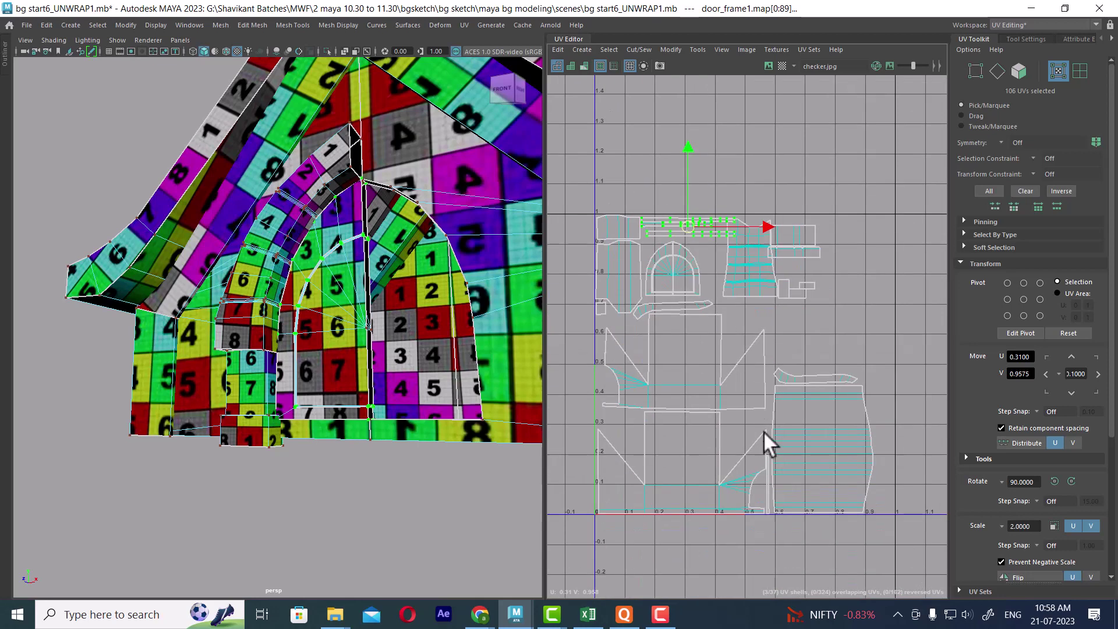
scroll(751, 349, "up", 4)
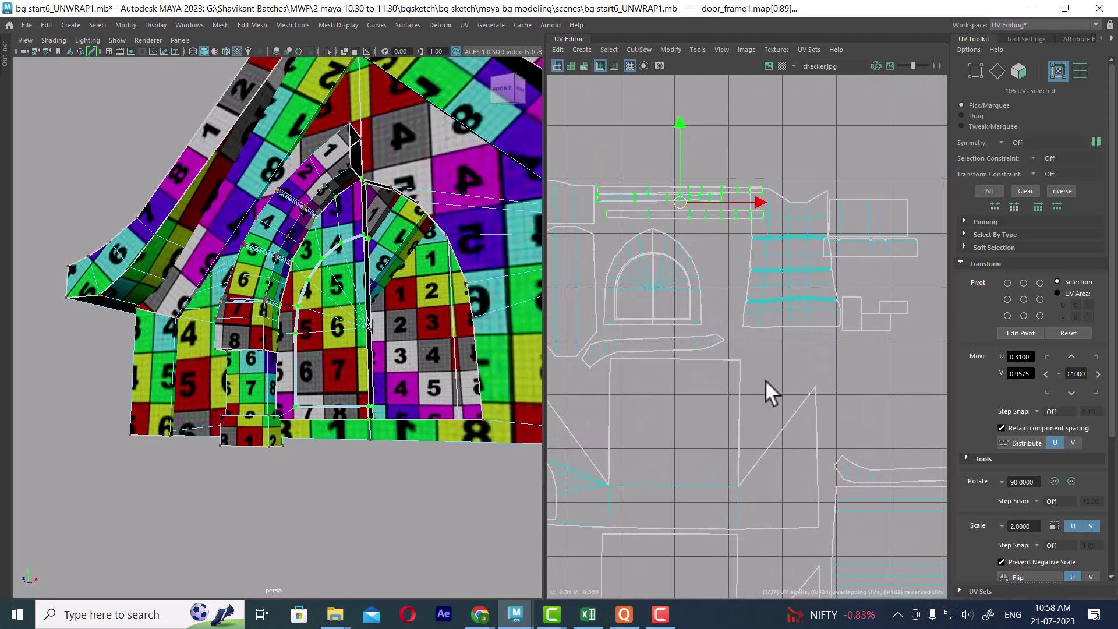
scroll(756, 338, "up", 2)
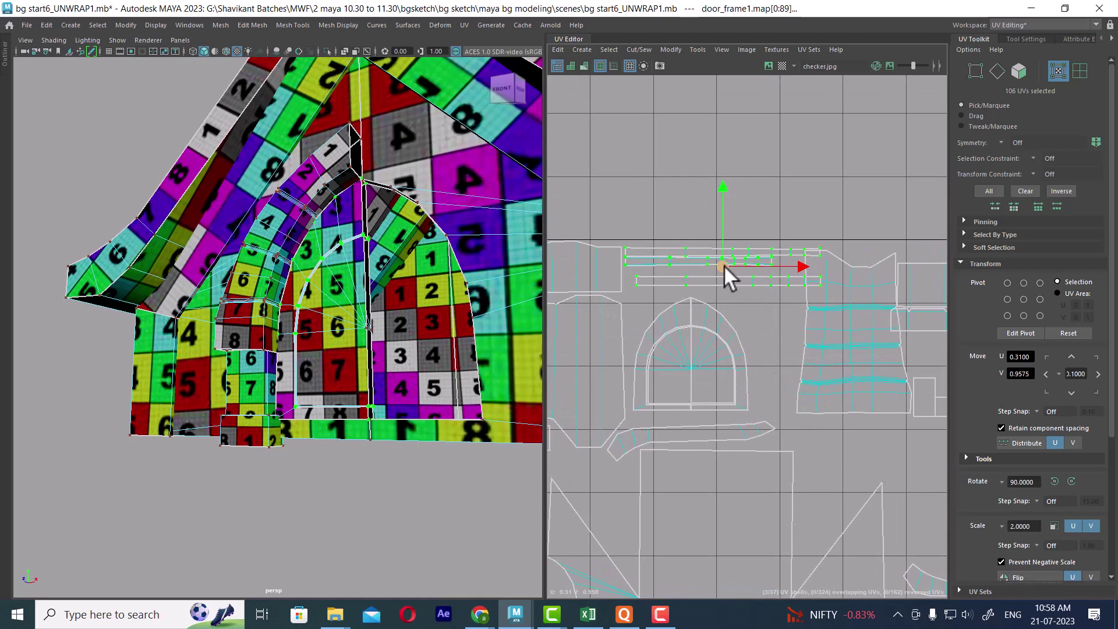
left_click_drag(723, 265, 722, 269)
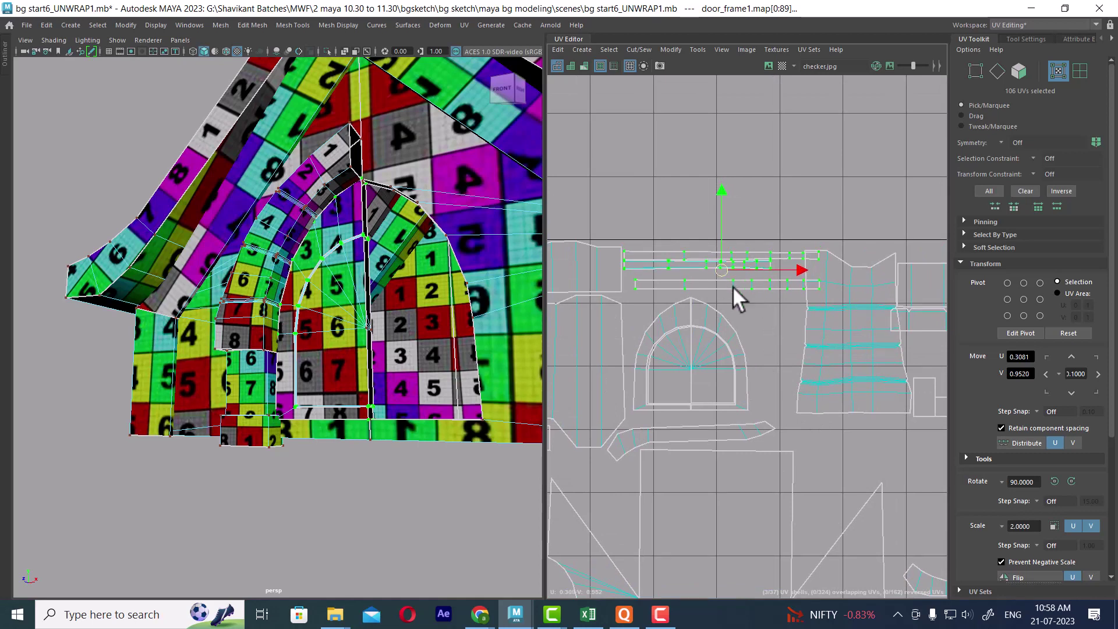
- Select the large arch shell and move it down to about U 0.52, V 0.78
middle_click_drag(839, 357, 776, 281, "alt")
double_click(782, 322)
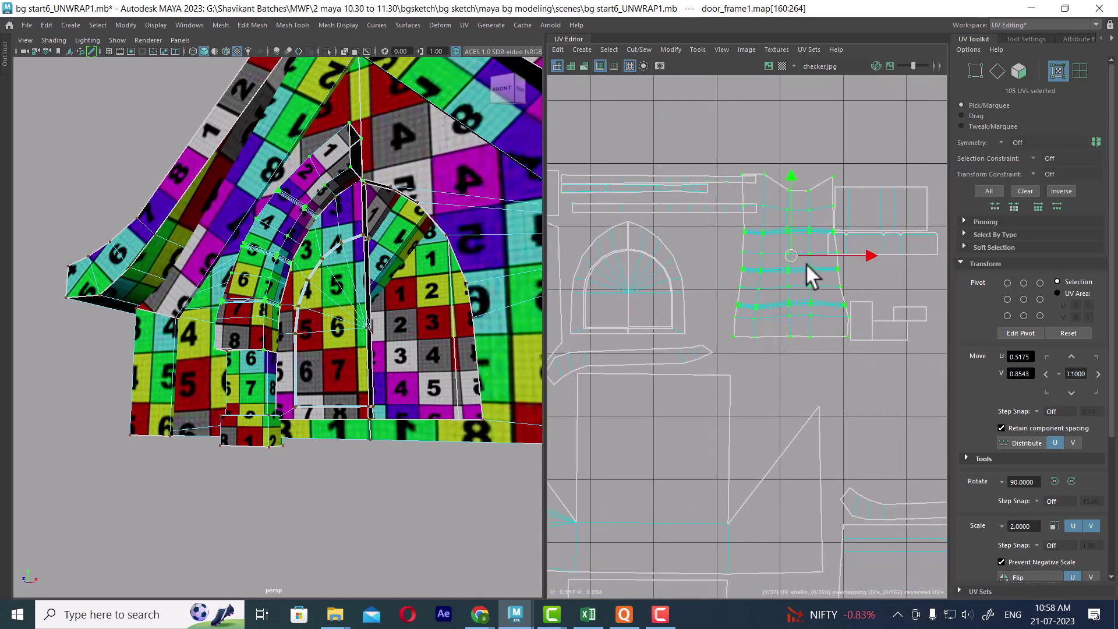
left_click_drag(795, 254, 795, 298)
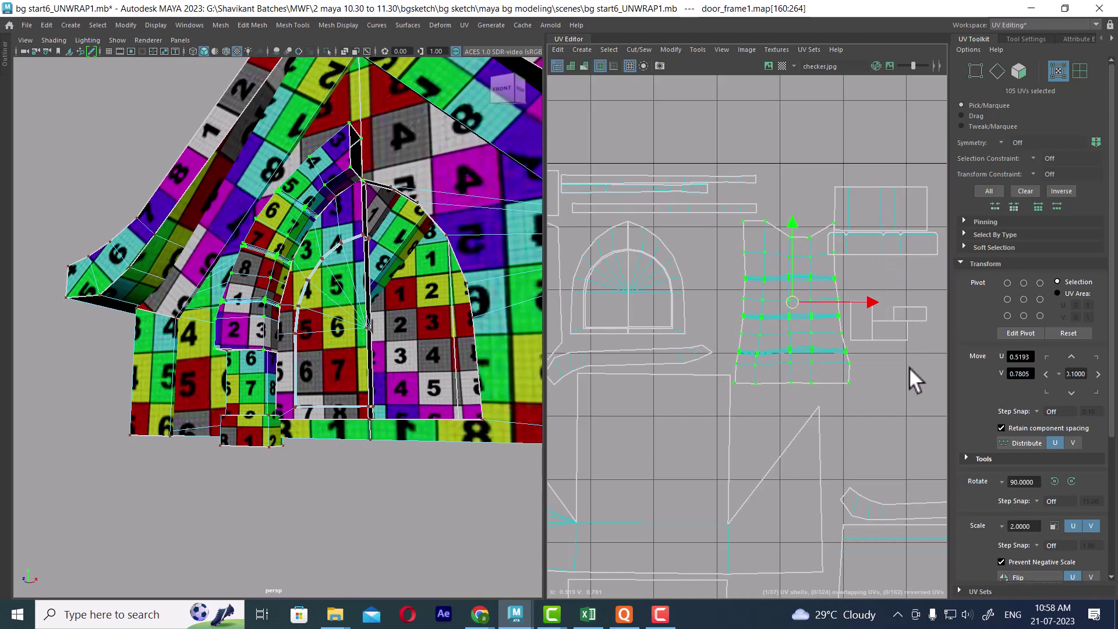
- Select the three small rectangular shells and place them between the door and arch shells, just below the strips
left_click_drag(862, 296, 861, 295)
right_click_drag(879, 333, 900, 343, "ctrl")
left_click_drag(880, 315, 708, 237)
scroll(709, 236, "up", 5)
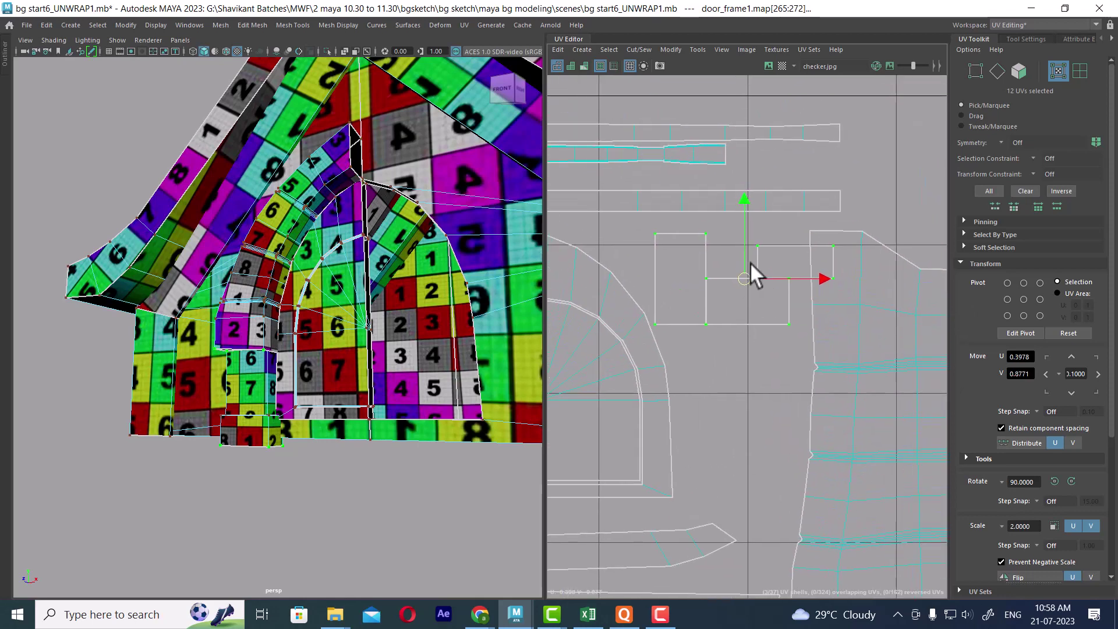
left_click_drag(740, 284, 729, 267)
left_click(739, 369)
scroll(768, 337, "down", 3)
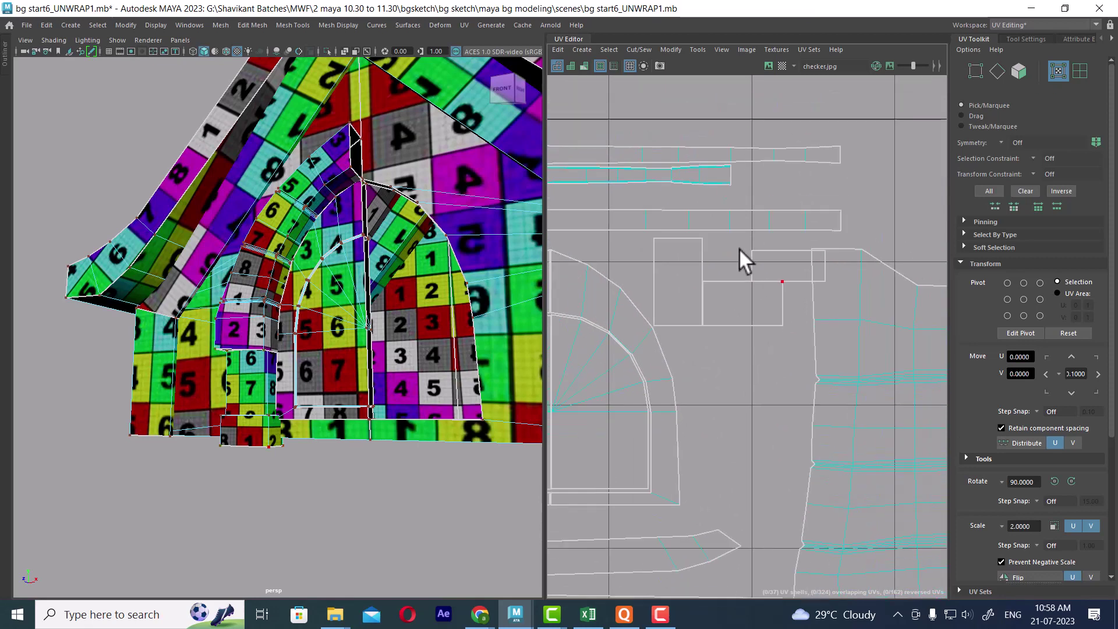
- Find the small rectangles' matching edges and move and sew the tall one onto the arch shell's lower edge
left_click(772, 255)
right_click_drag(777, 278, 769, 260)
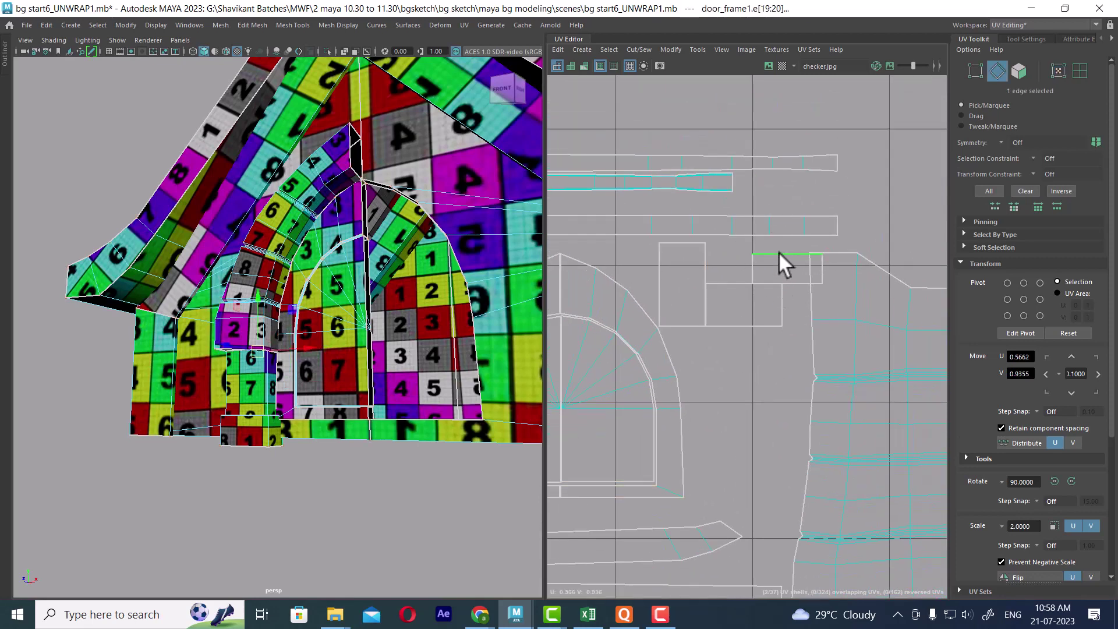
left_click(779, 252)
scroll(778, 252, "down", 2)
middle_click_drag(780, 284, 763, 323, "alt")
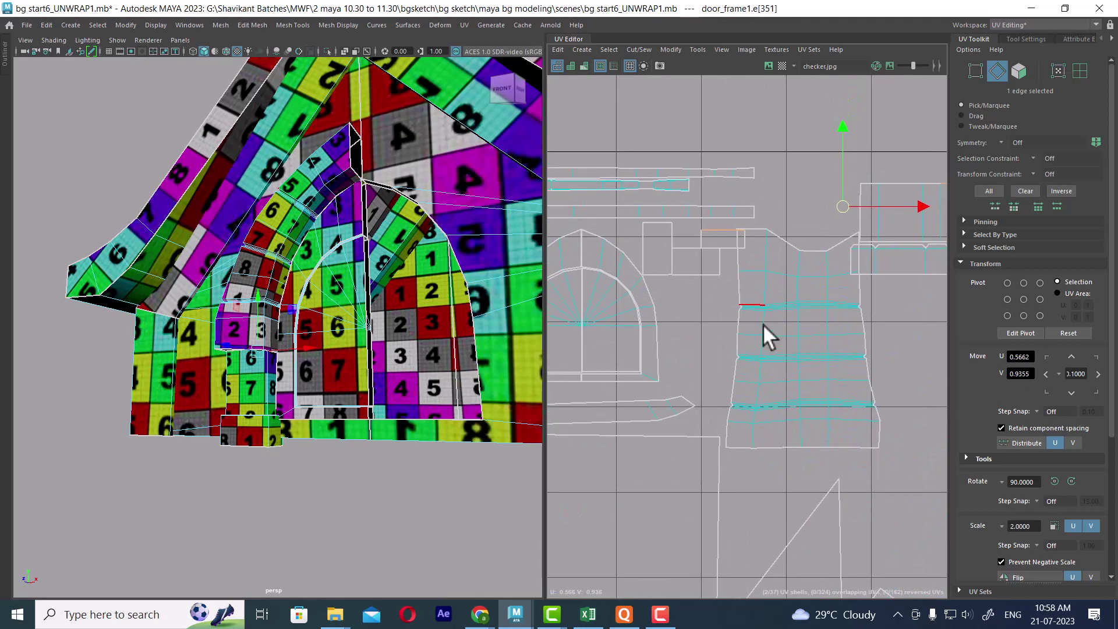
left_click(718, 260)
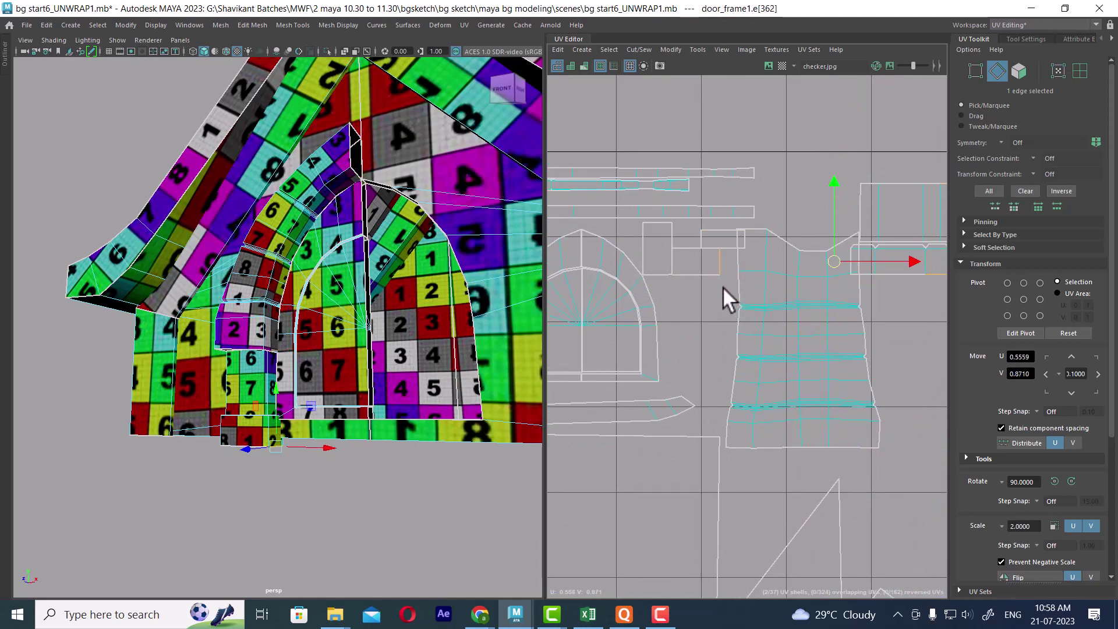
left_click(691, 272)
middle_click_drag(814, 384, 756, 380, "alt")
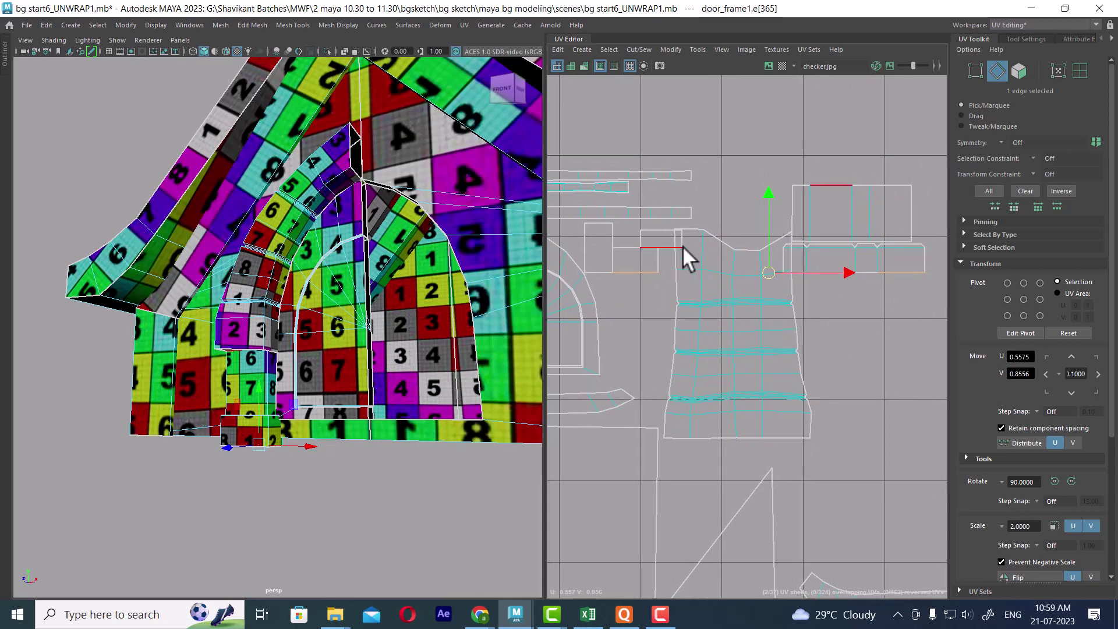
left_click(663, 229)
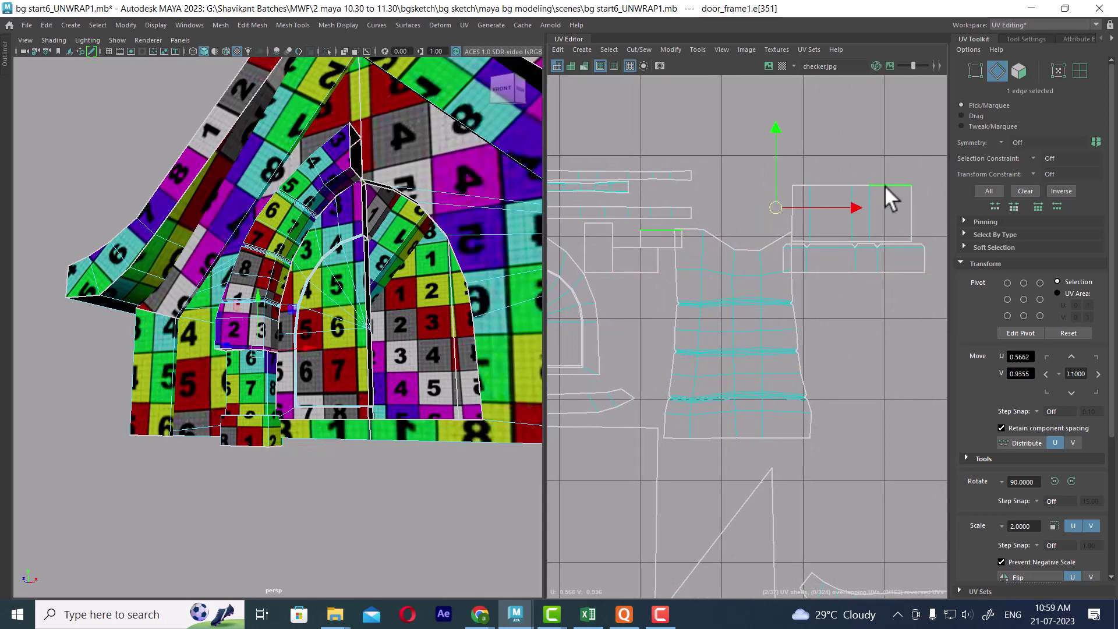
left_click(585, 243)
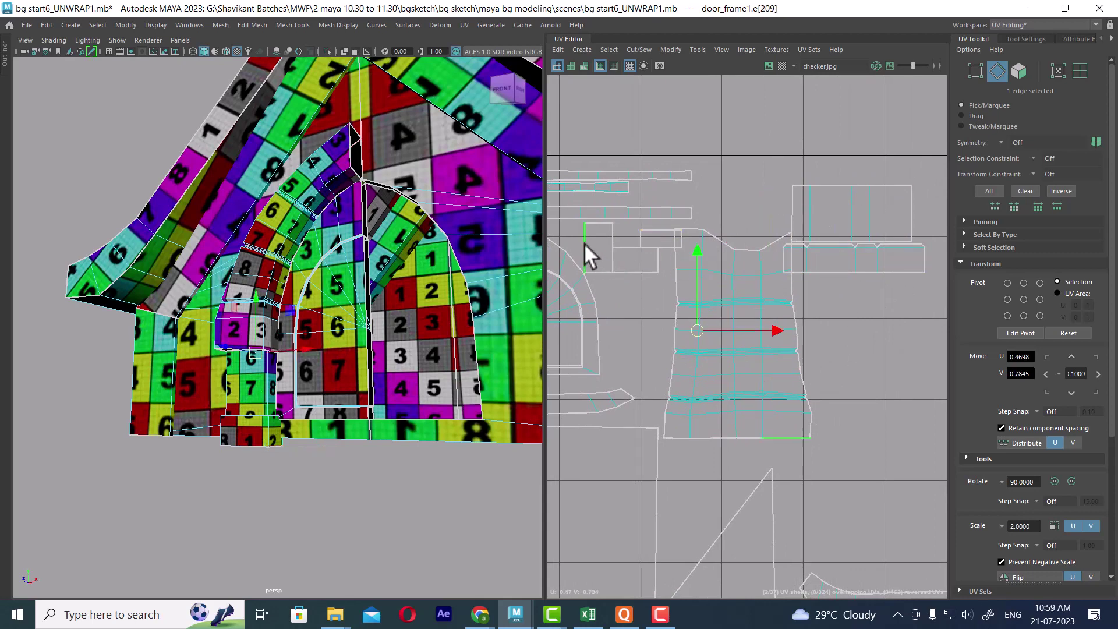
right_click_drag(760, 384, 760, 258, "shift")
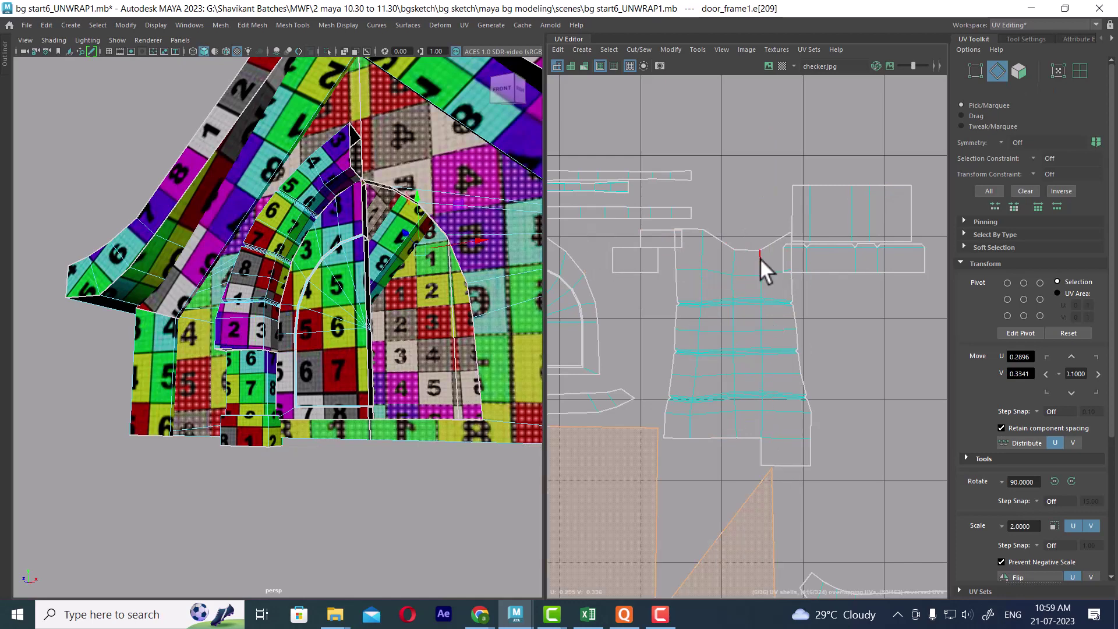
- Move and sew the remaining two small rectangles onto their matching edges of the two block shells beside the arch
left_click(892, 534)
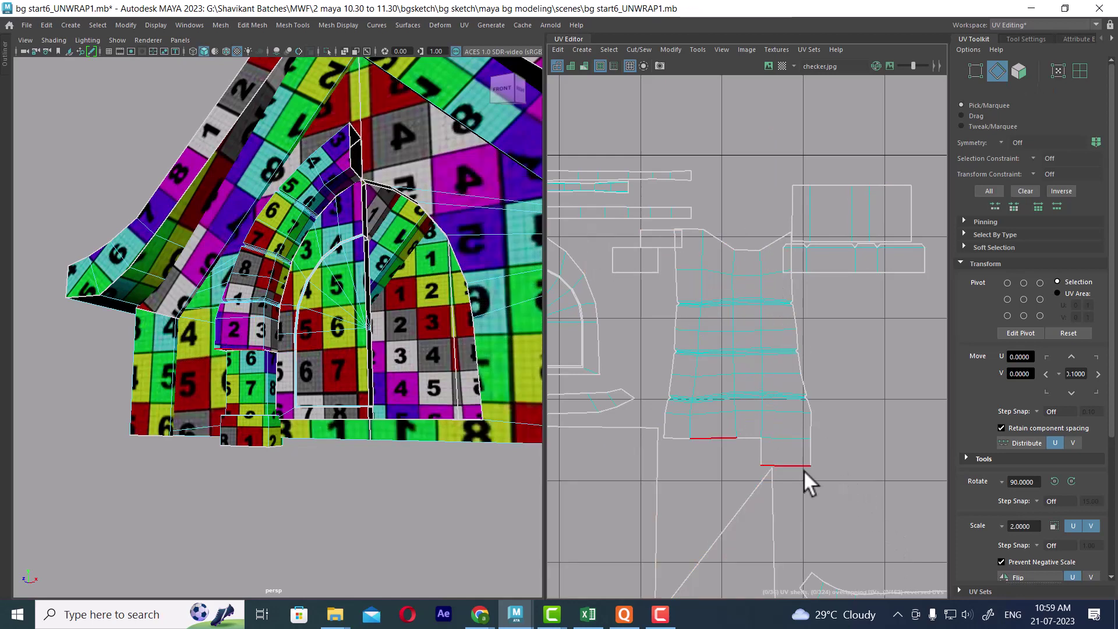
left_click(656, 231)
right_click_drag(816, 344, 798, 202, "shift")
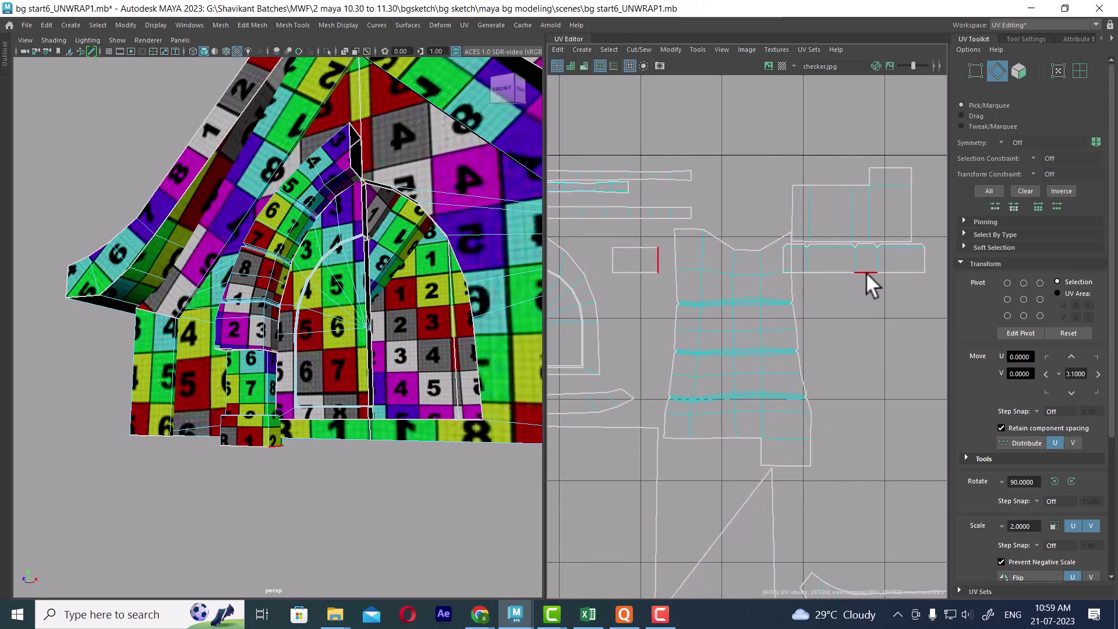
left_click(894, 270)
- Select both extended block shells and move them between the door and arch shells, at about U 0.38, V 0.87
left_click(850, 223)
right_click_drag(850, 223, 905, 217)
double_click(868, 233)
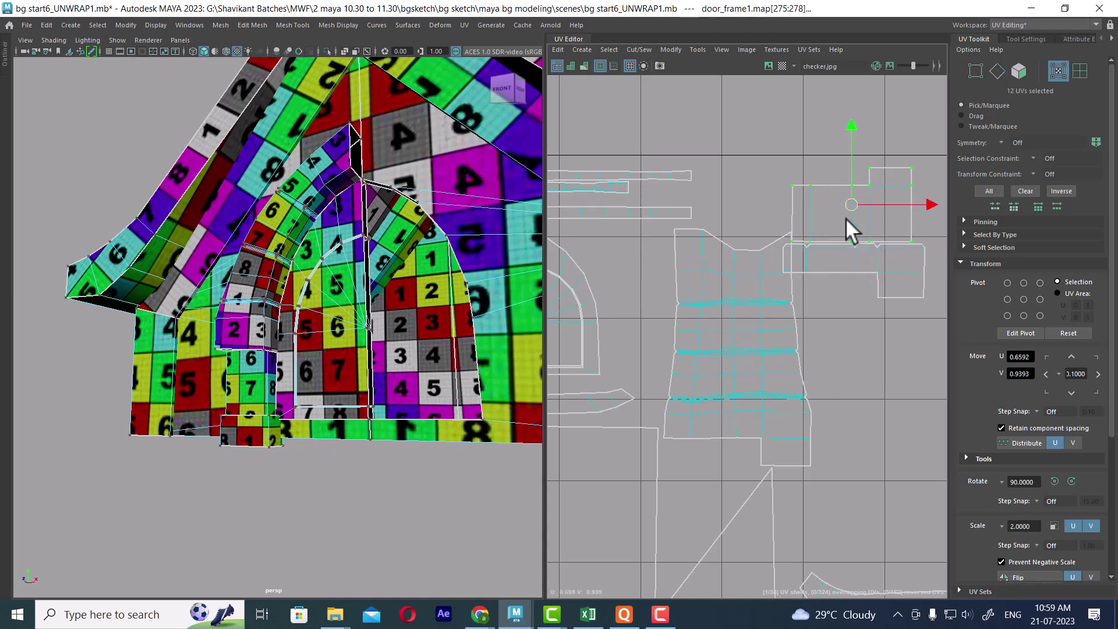
left_click_drag(851, 219, 850, 220)
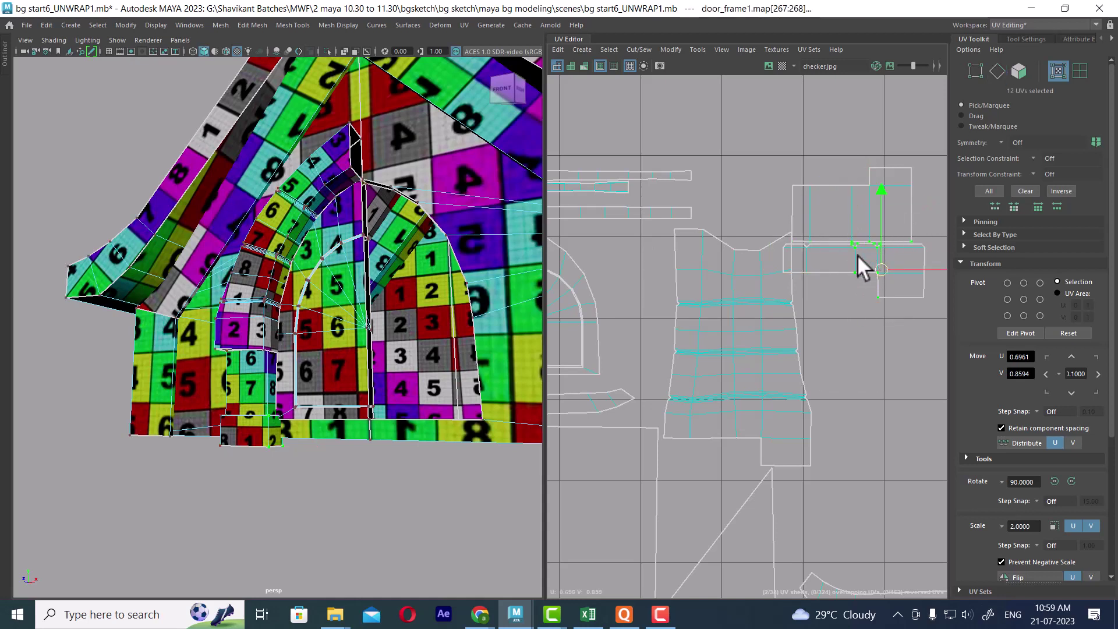
right_click_drag(853, 254, 907, 298, "ctrl")
right_click_drag(787, 296, 799, 337, "alt")
middle_click_drag(800, 337, 785, 271, "alt")
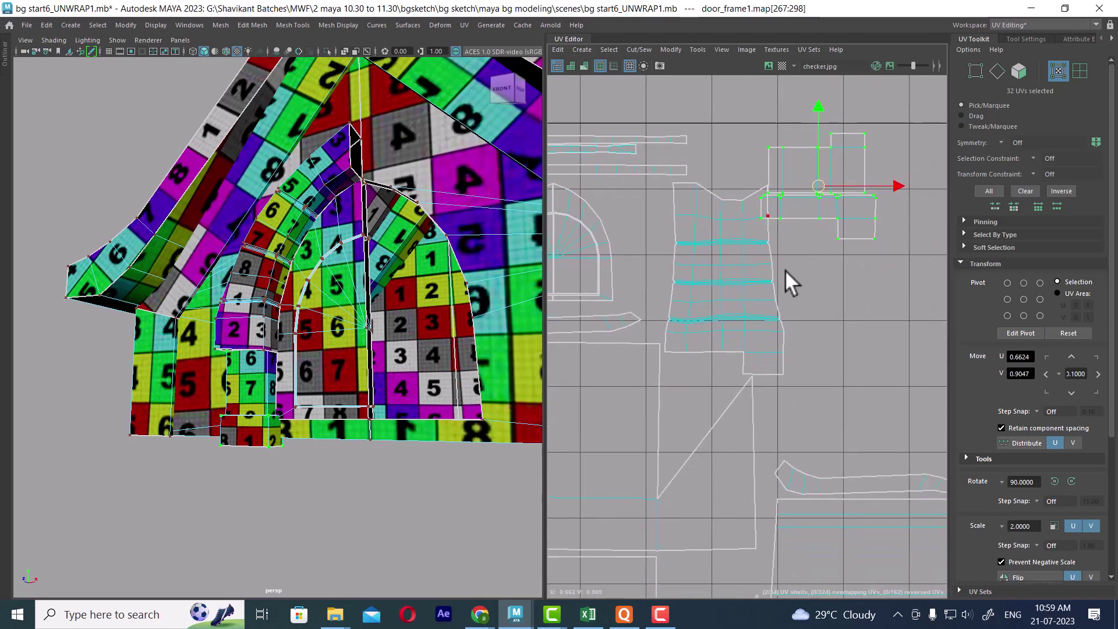
left_click_drag(831, 192, 636, 211)
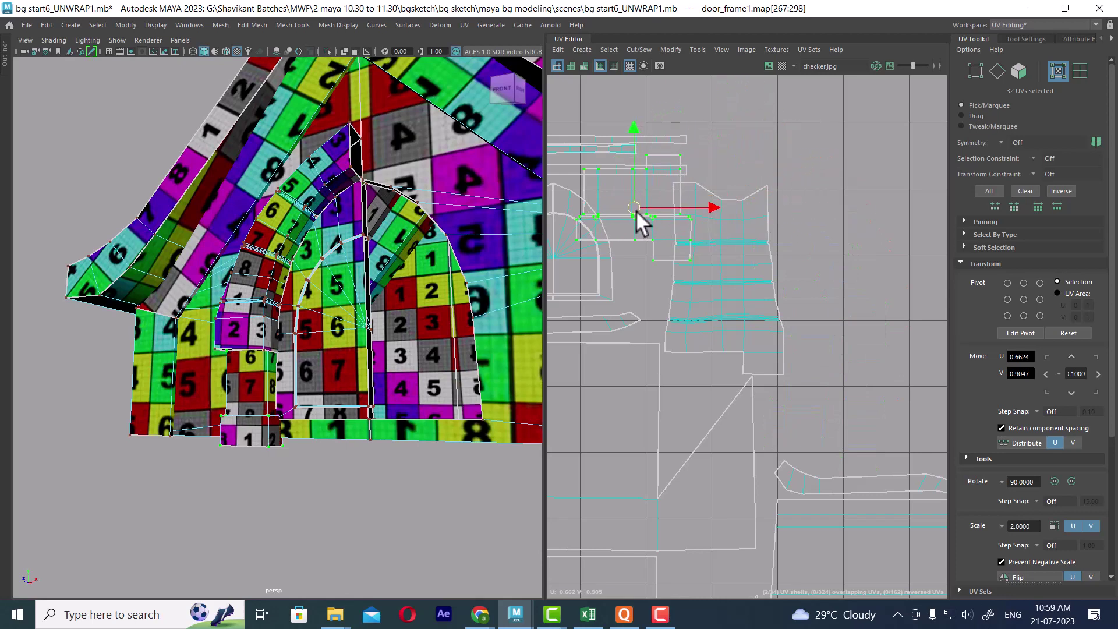
middle_click_drag(676, 247, 739, 259, "alt")
scroll(826, 280, "down", 3)
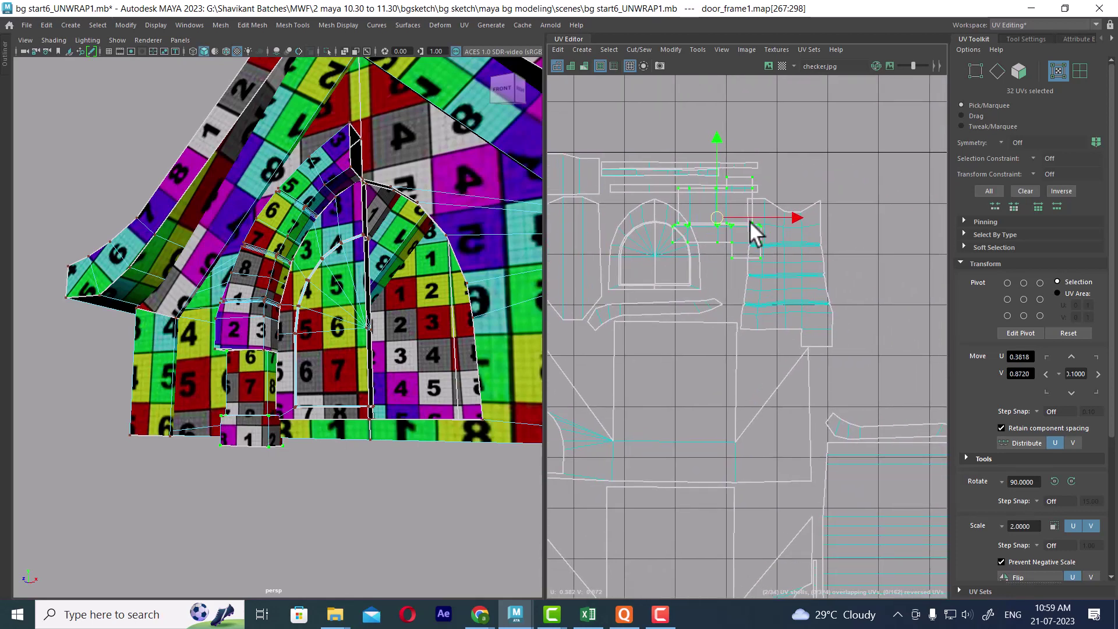
- Move the two block shells into the free space above the large panel shell, at about U 0.86, V 0.52
left_click_drag(722, 217, 874, 231)
right_click_drag(869, 367, 759, 254, "alt")
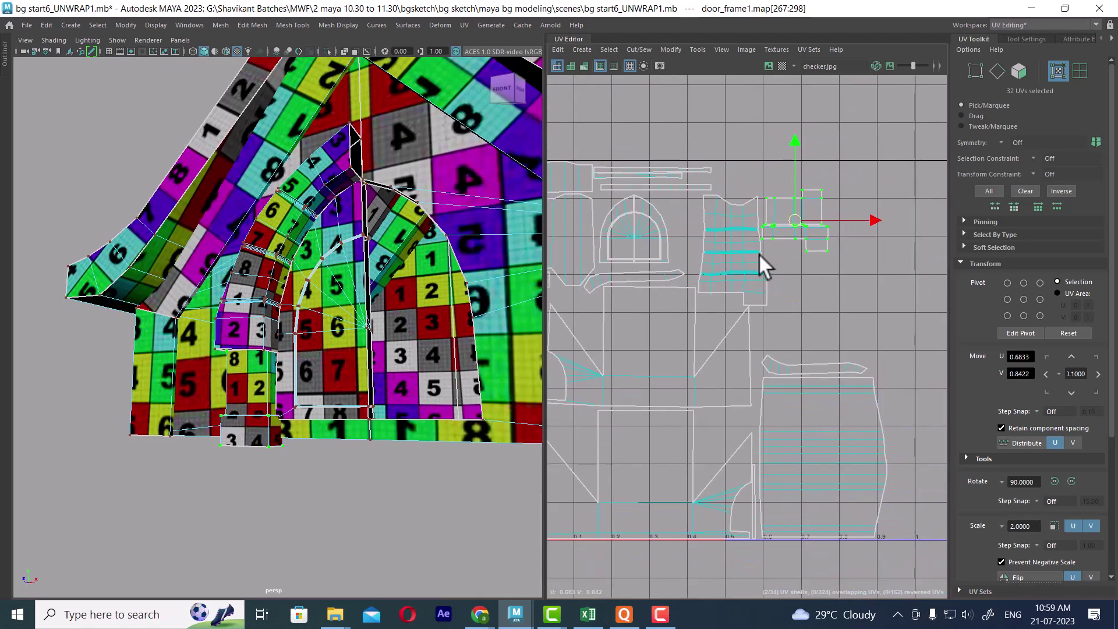
left_click_drag(799, 219, 846, 327)
scroll(785, 334, "up", 2)
scroll(828, 399, "up", 1)
left_click_drag(838, 241, 841, 253)
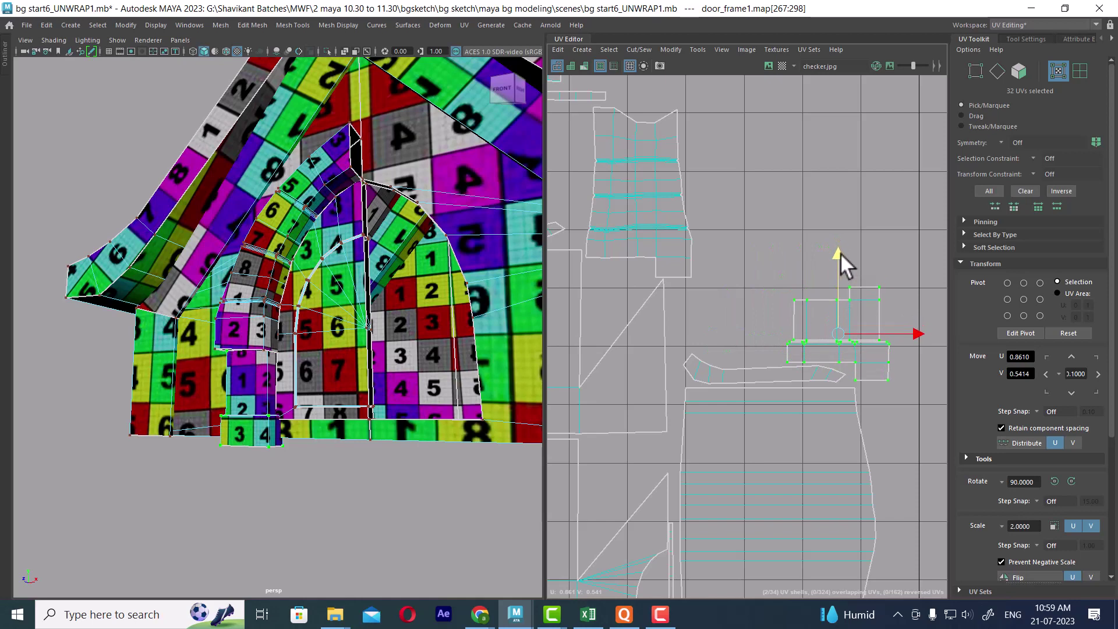
middle_click_drag(861, 406, 829, 370, "alt")
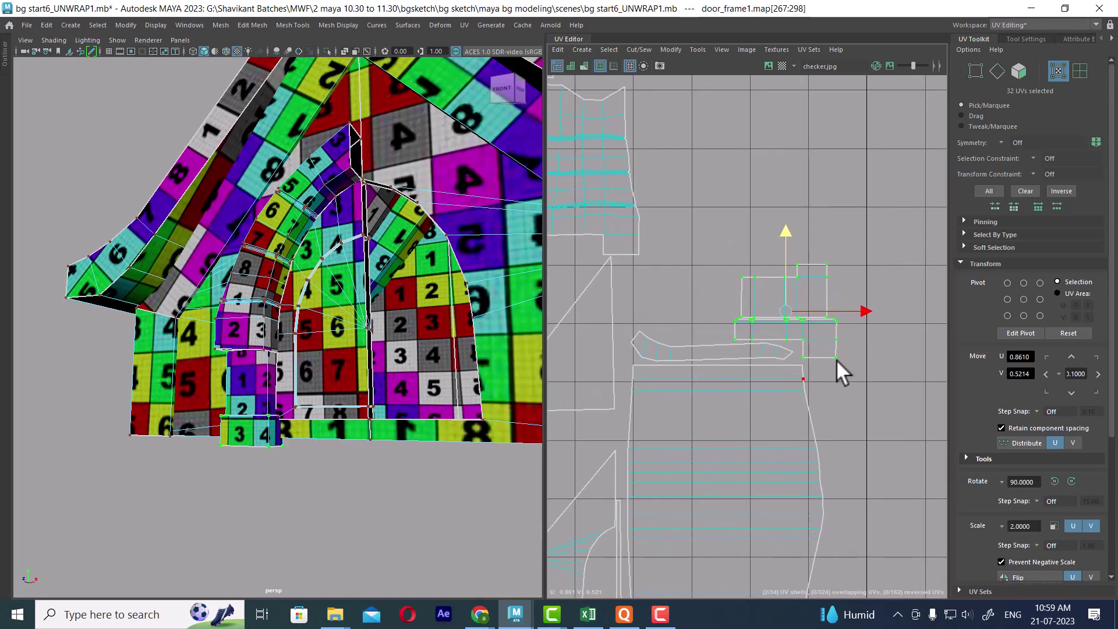
middle_click_drag(763, 356, 820, 386, "alt")
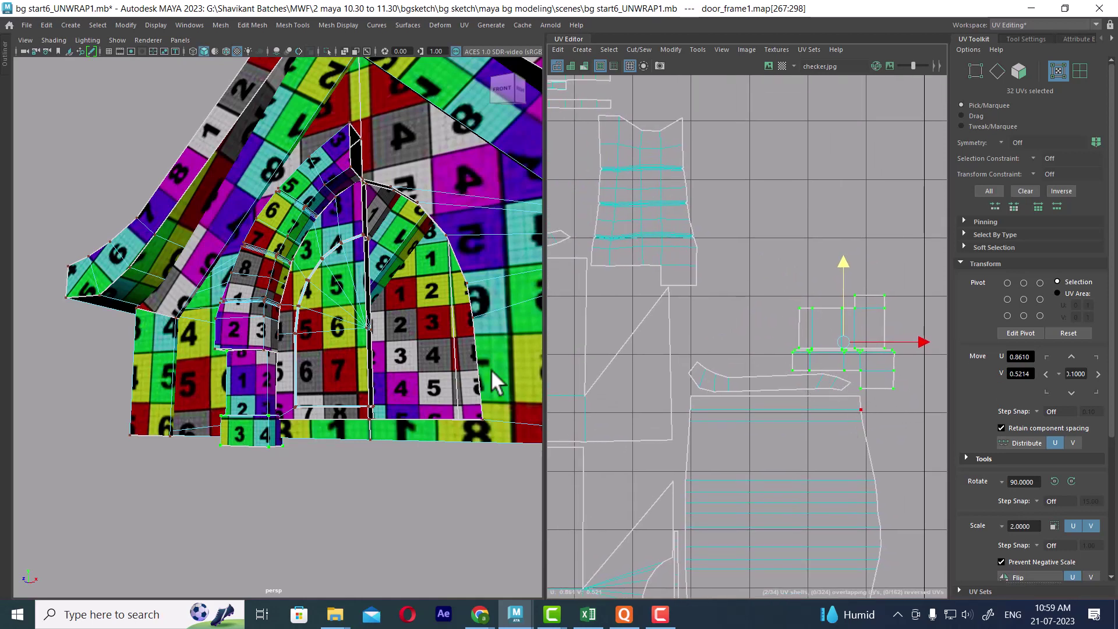
- Return to object mode and examine the checker pattern on the door frame and house front
left_click_drag(491, 369, 384, 315, "alt")
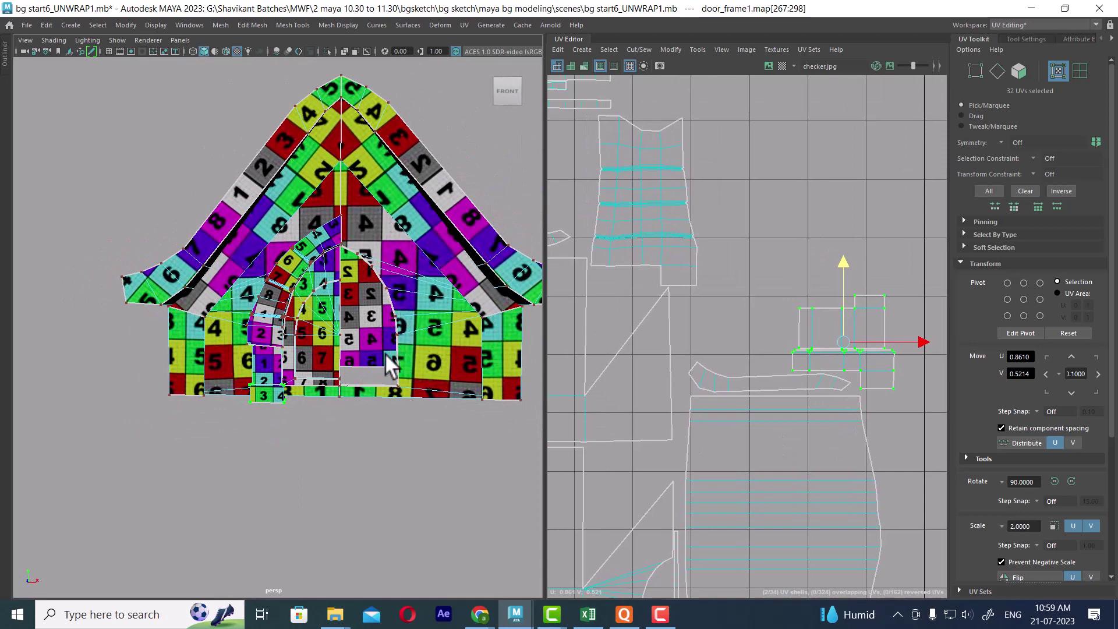
right_click_drag(345, 361, 332, 291, "alt")
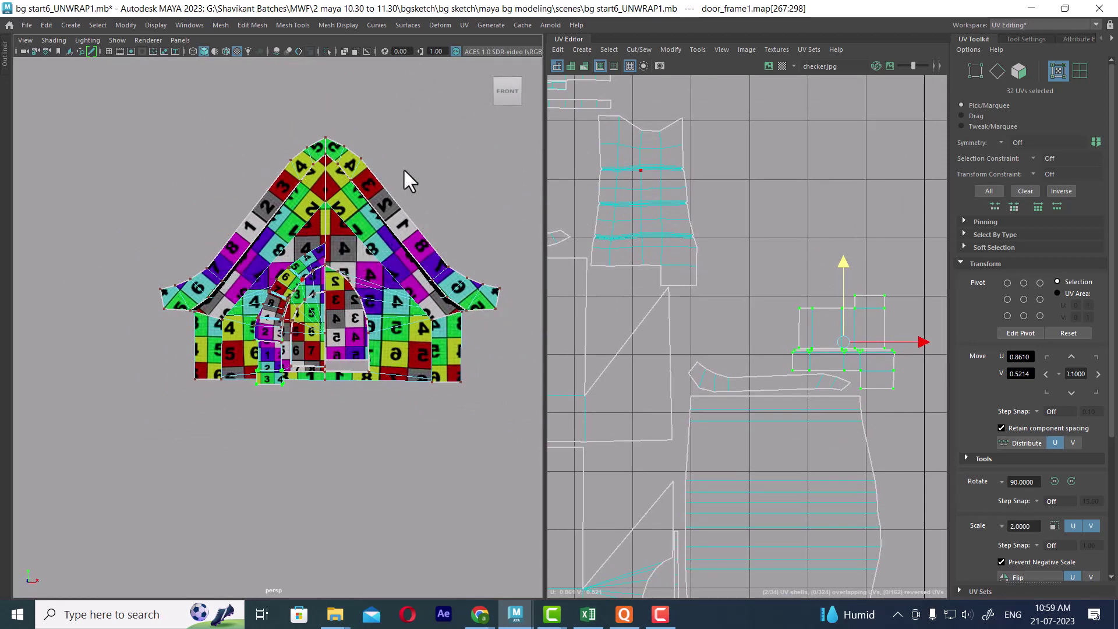
key("F8")
left_click_drag(295, 288, 363, 368, "alt")
scroll(309, 346, "up", 3)
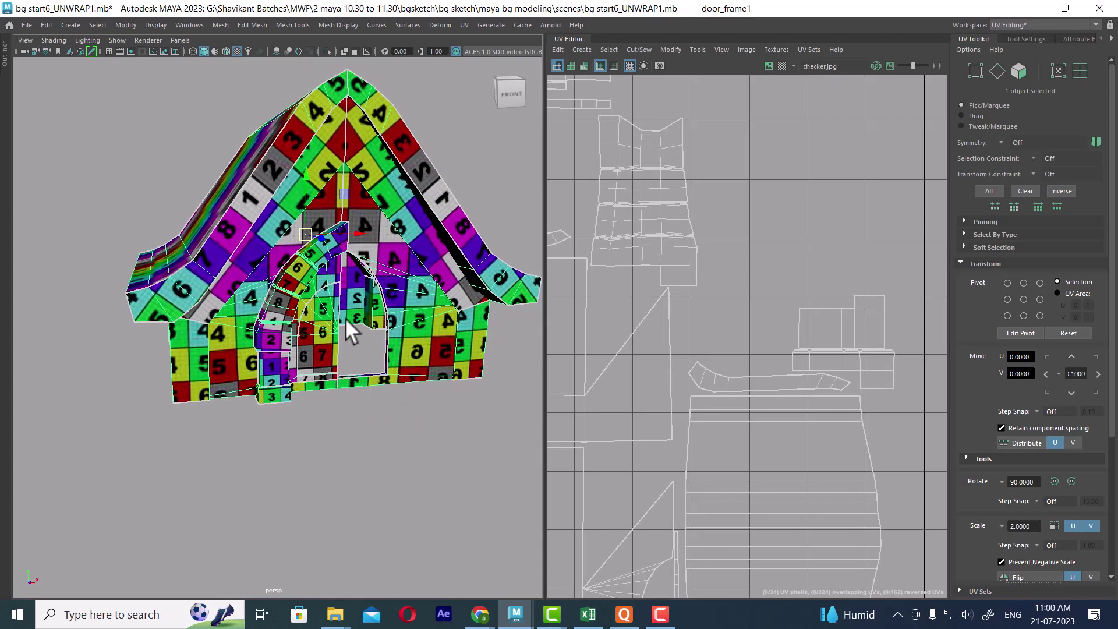
- Separate the combined house mesh into pieces and select the half door panel with its arched frame pieces
right_click_drag(345, 318, 340, 516, "shift")
left_click(358, 492)
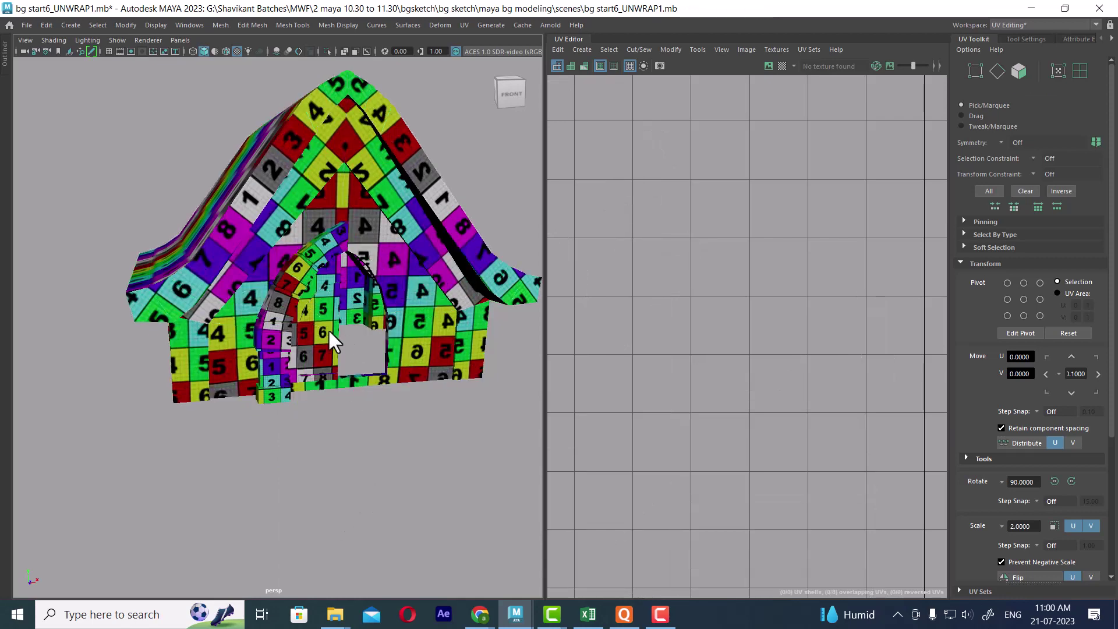
left_click(327, 329)
scroll(348, 345, "up", 2)
scroll(350, 346, "up", 2)
left_click(336, 254, "shift")
left_click(317, 269, "shift")
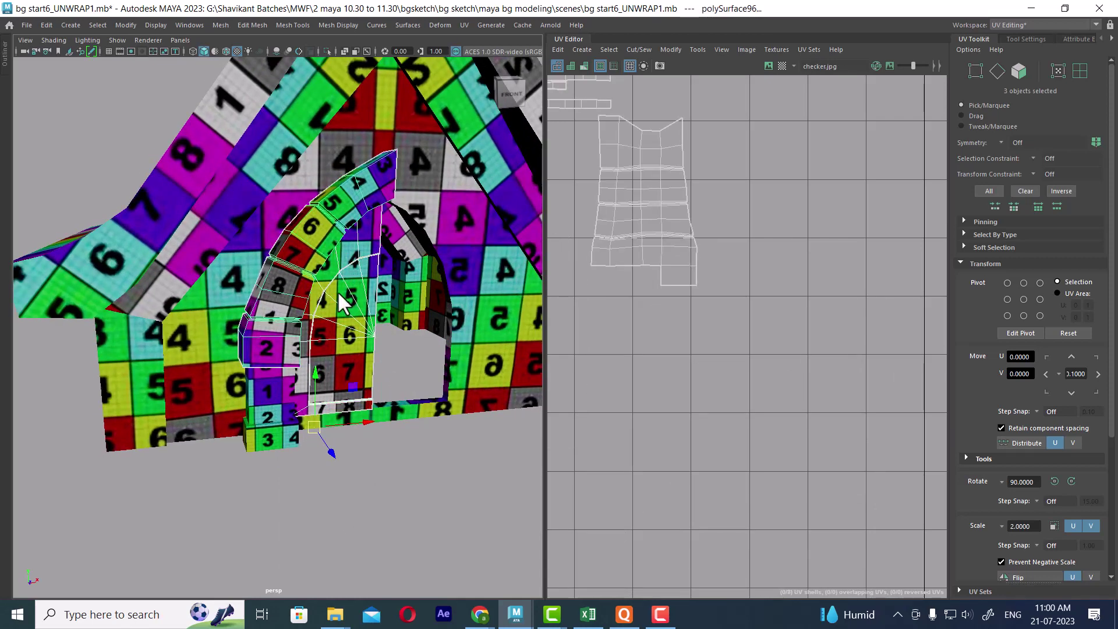
- Check the selected door pieces in isolation, add the lower frame block, and combine them into one mesh
scroll(398, 403, "down", 4)
key("alt+h")
key("space")
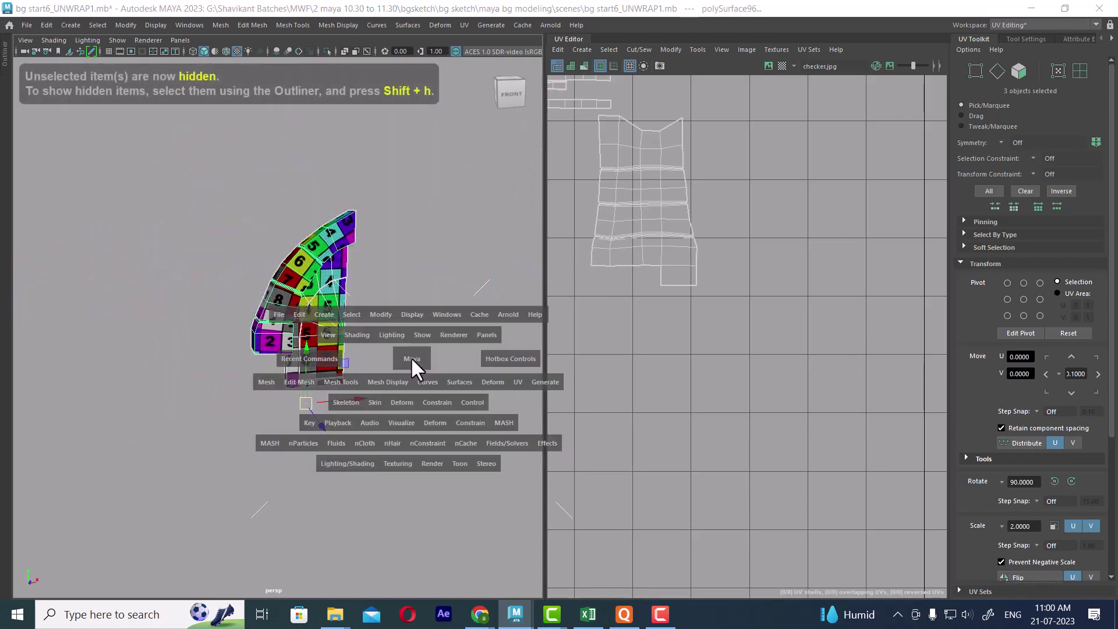
key("ctrl+shift+h")
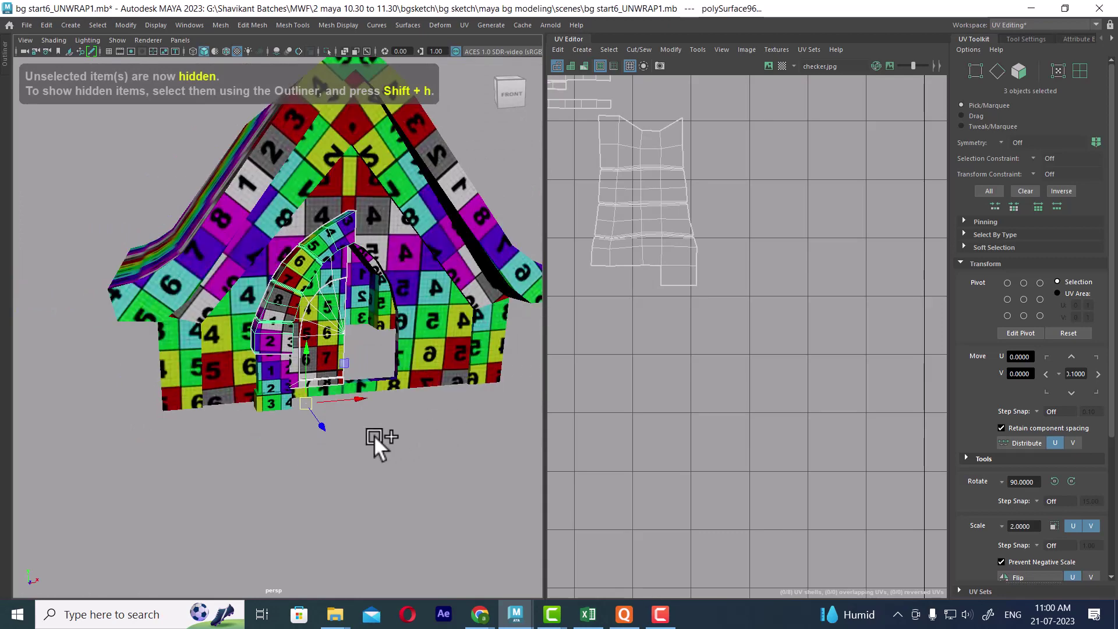
left_click(348, 399, "shift")
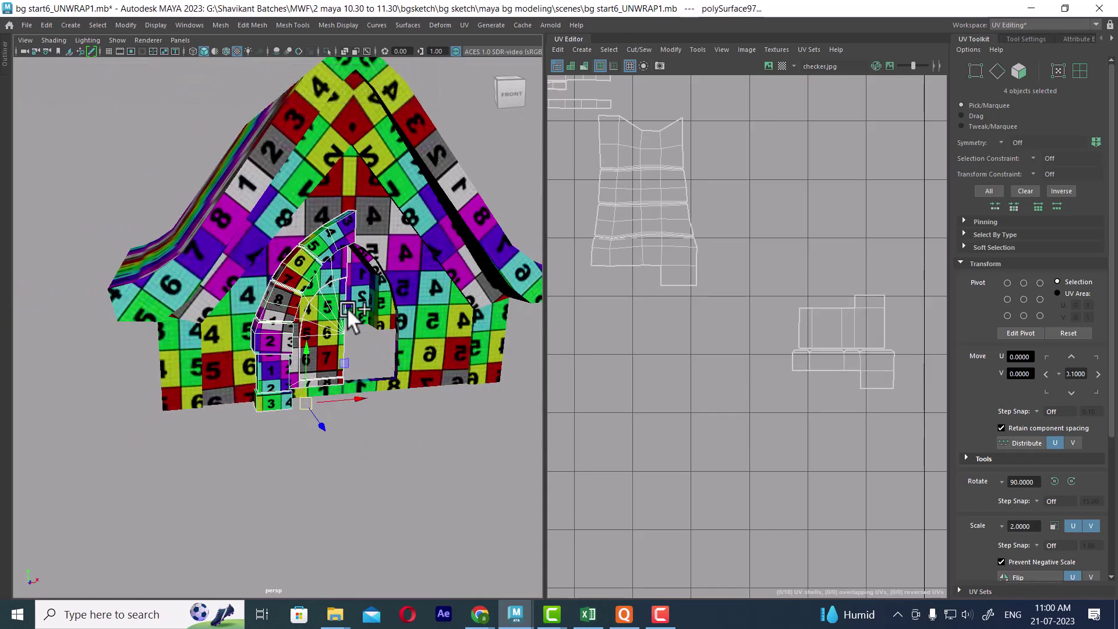
right_click_drag(348, 279, 341, 520, "shift")
- Isolate the half door mesh in the front view and snap its pivot to the arch's peak on the centre line
key("space")
left_click_drag(372, 412, 372, 442)
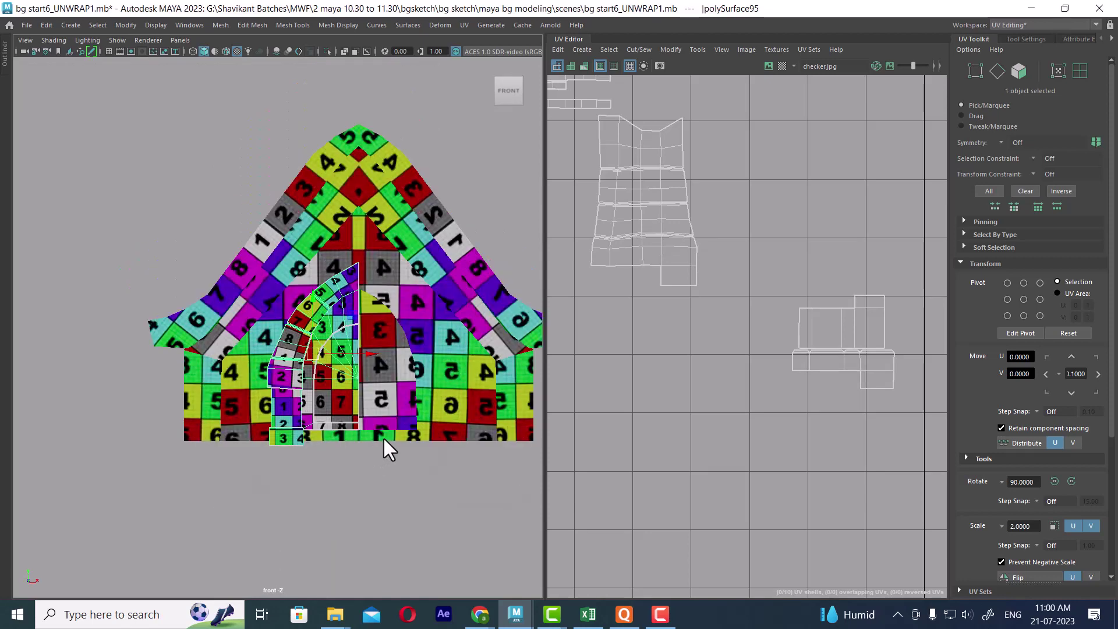
key("alt+h")
scroll(438, 498, "up", 2)
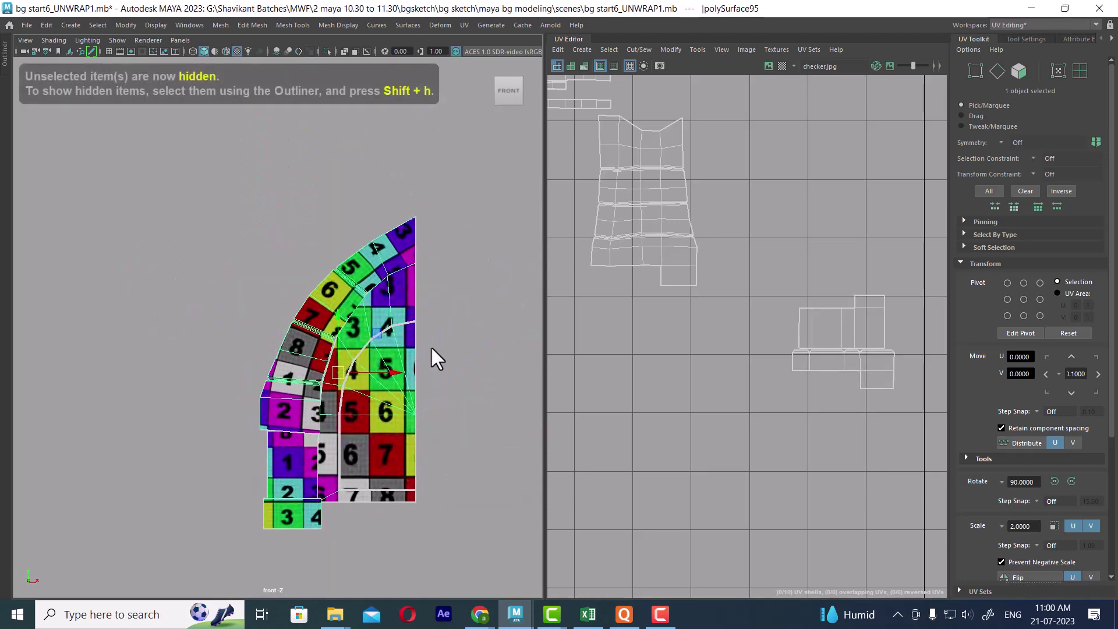
middle_click_drag(436, 358, 420, 382, "alt")
key("d")
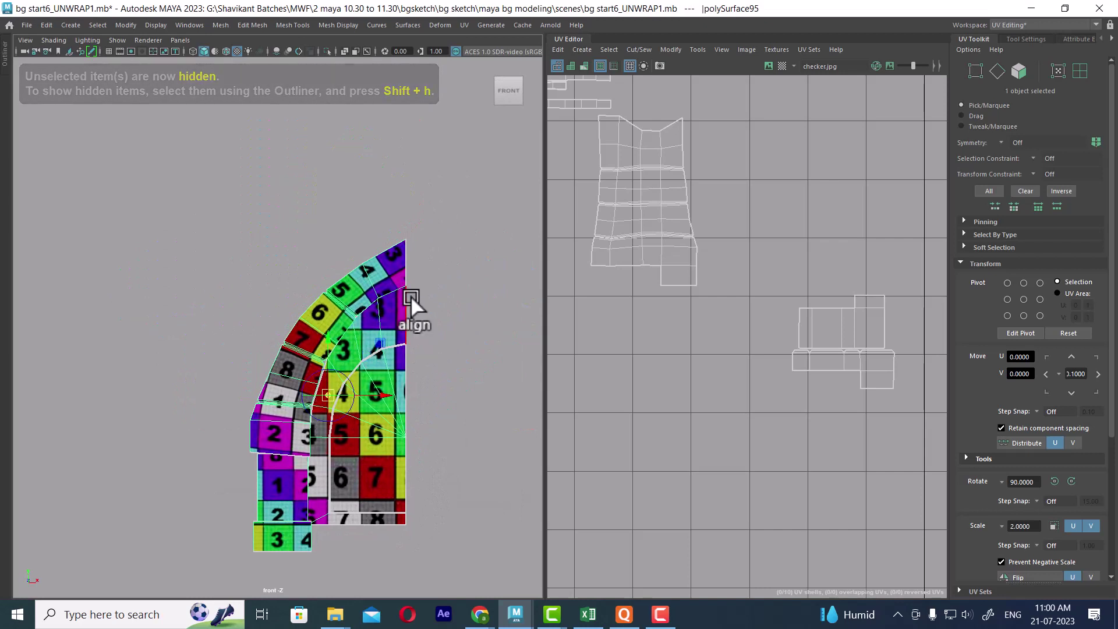
left_click(404, 239)
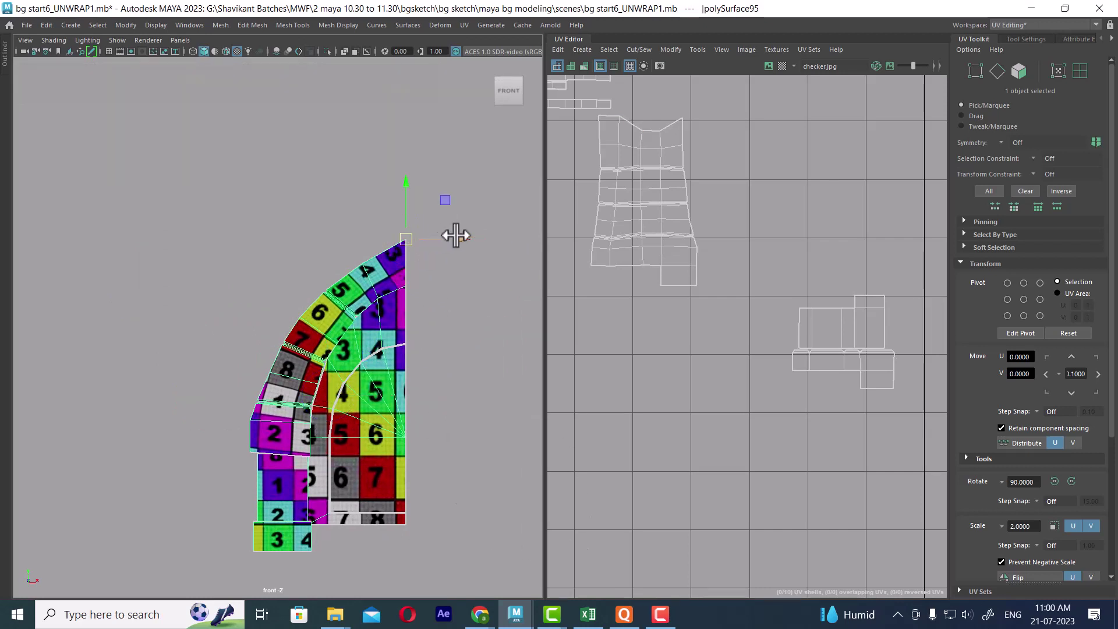
- Mirror the half door with Duplicate Special, making one copy at X scale -1
left_click(46, 25)
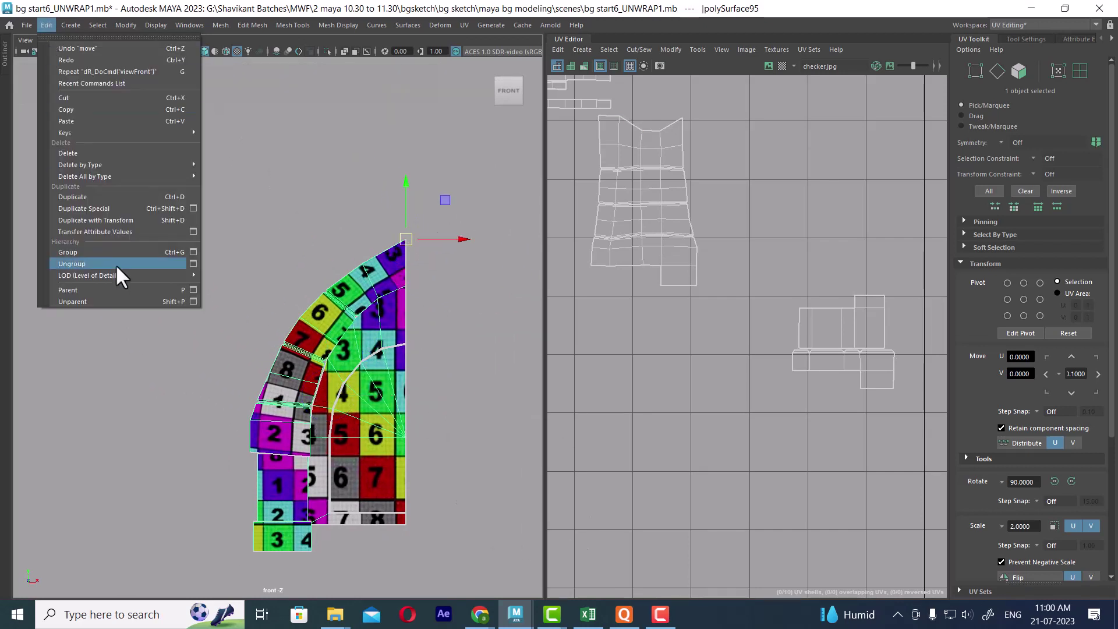
left_click(192, 206)
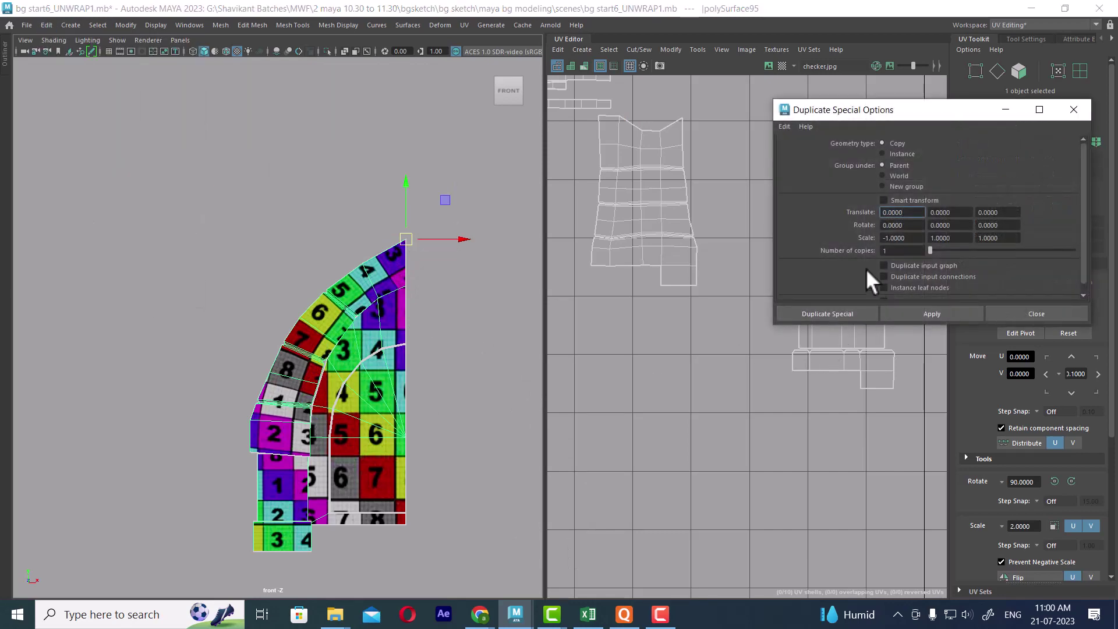
left_click(938, 309)
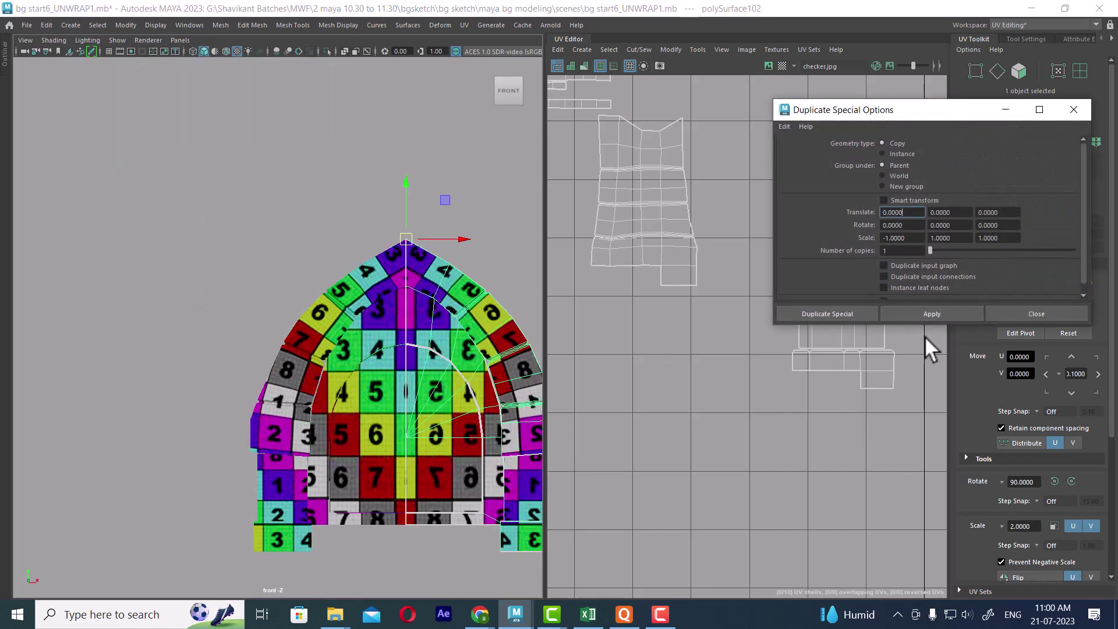
left_click(1069, 313)
scroll(348, 443, "down", 3)
scroll(755, 342, "down", 3)
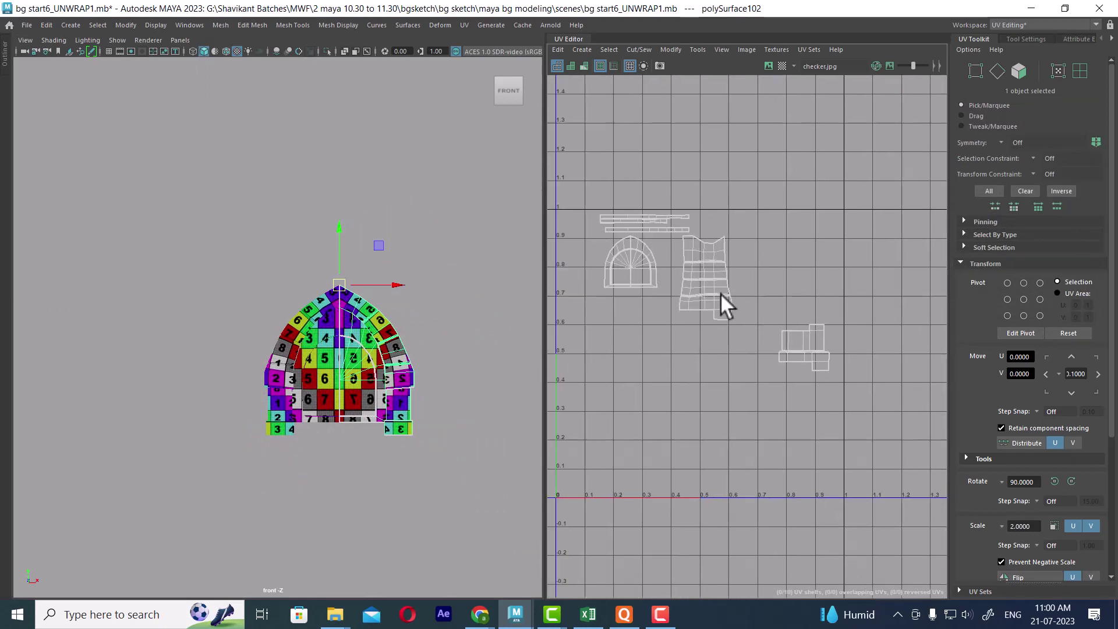
- Deselect the mirrored half, return to the perspective view and unhide the rest of the house
right_click_drag(352, 372, 411, 250)
left_click(473, 201)
key("space")
left_click_drag(447, 428, 444, 372)
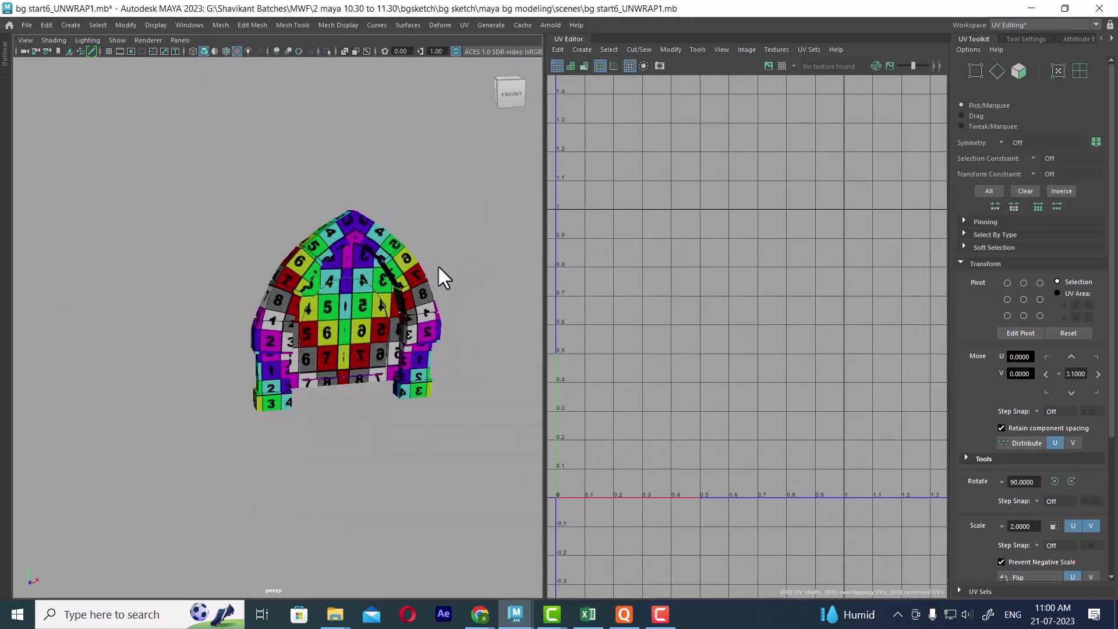
left_click_drag(438, 264, 417, 400, "alt")
key("ctrl+shift+h")
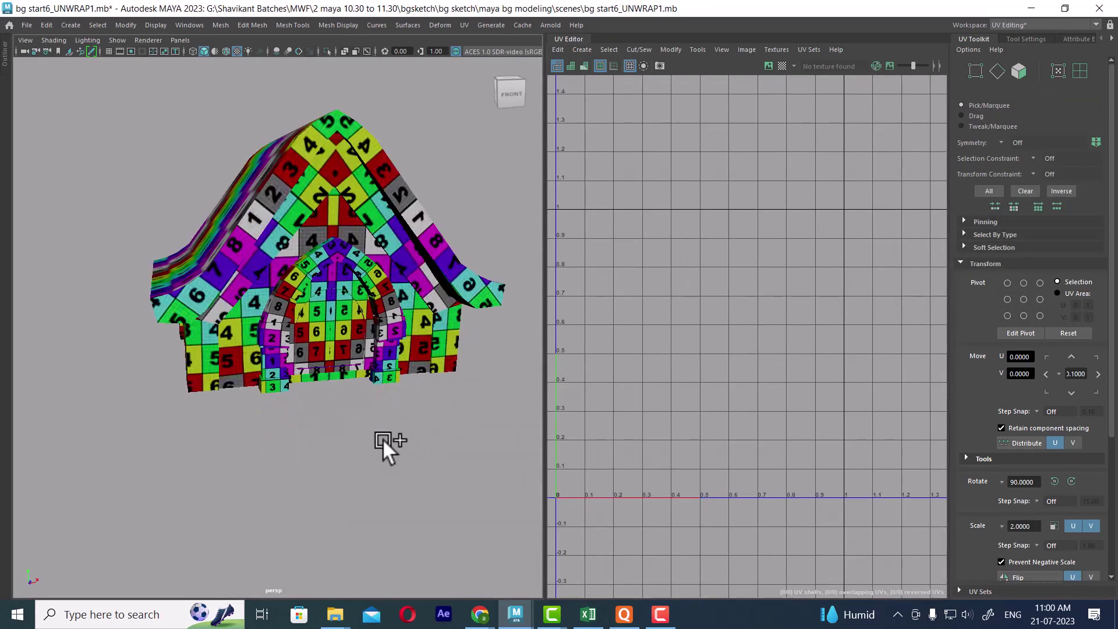
mouse_move(382, 438)
left_mouse_down("alt")
mouse_move(338, 361)
mouse_move(390, 448)
left_mouse_up("alt")
- Select both door halves, isolate them and combine them into one mesh
left_click(356, 323)
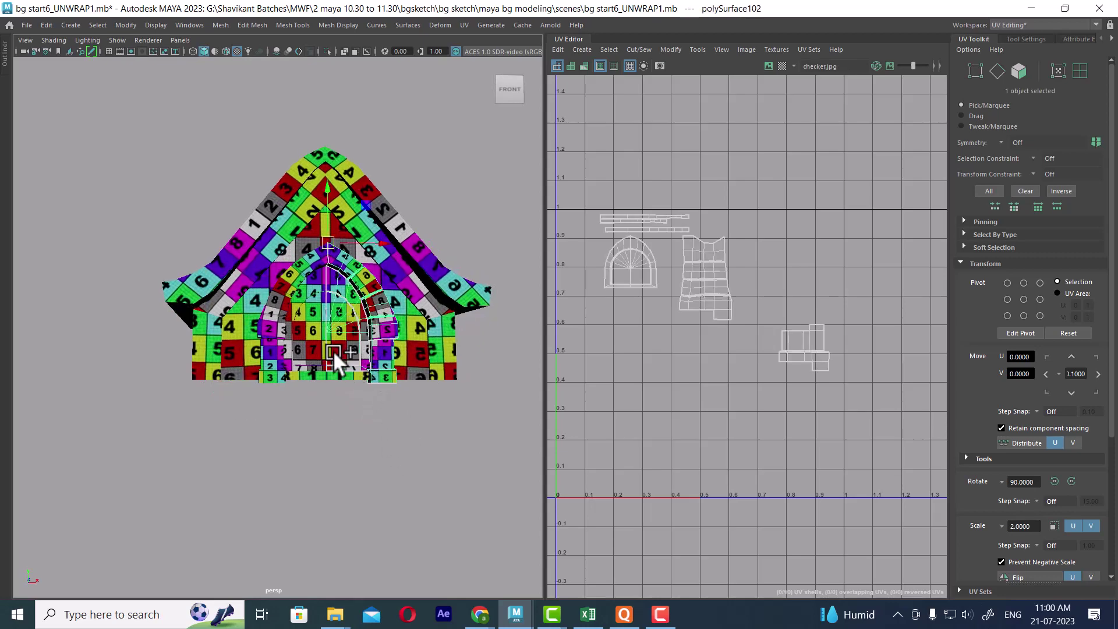
right_click_drag(330, 343, 390, 350, "alt")
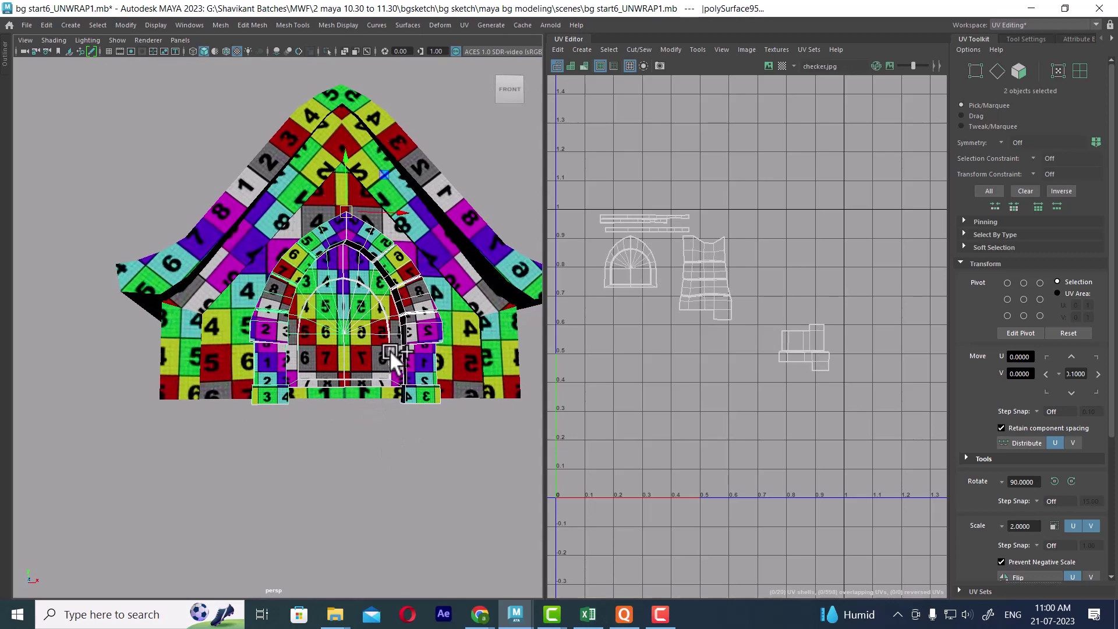
key("alt+h")
middle_click_drag(443, 324, 381, 328, "alt")
right_click_drag(427, 236, 409, 476)
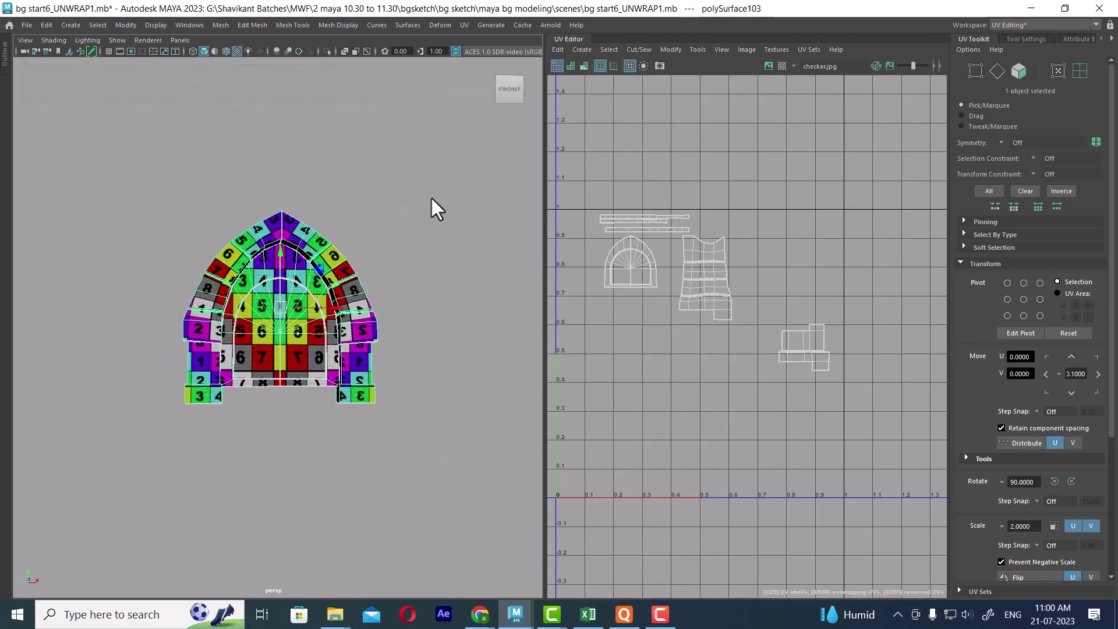
- Select the vertices along the door's vertical centre seam in the front view and merge them
right_click_drag(431, 196, 354, 196)
key("space")
left_click_drag(376, 205, 379, 230)
right_click_drag(379, 229, 433, 457, "alt")
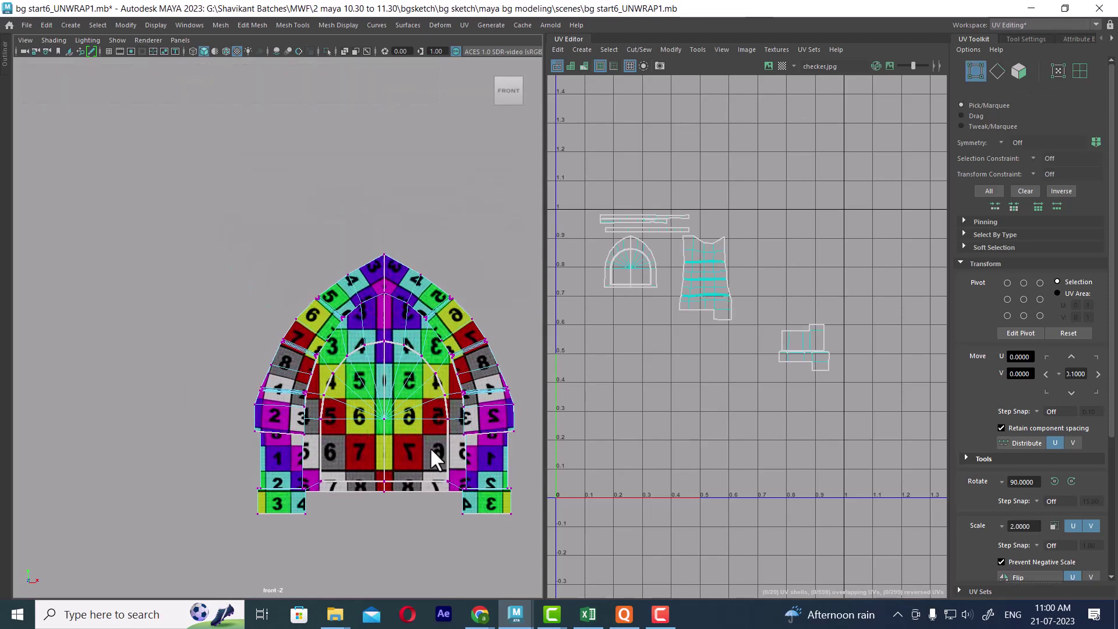
left_click_drag(395, 220, 417, 536)
key("space")
left_click_drag(431, 498, 439, 355)
middle_click_drag(329, 265, 326, 374, "alt")
right_click_drag(309, 373, 406, 398, "alt")
left_click_drag(406, 373, 467, 336, "alt")
right_click_drag(338, 393, 382, 389, "alt")
right_click_drag(382, 264, 430, 256, "shift")
- Inspect the merged seam at the inner arch's top and set the merge distance threshold to 0.005
middle_click_drag(405, 512, 335, 289, "alt")
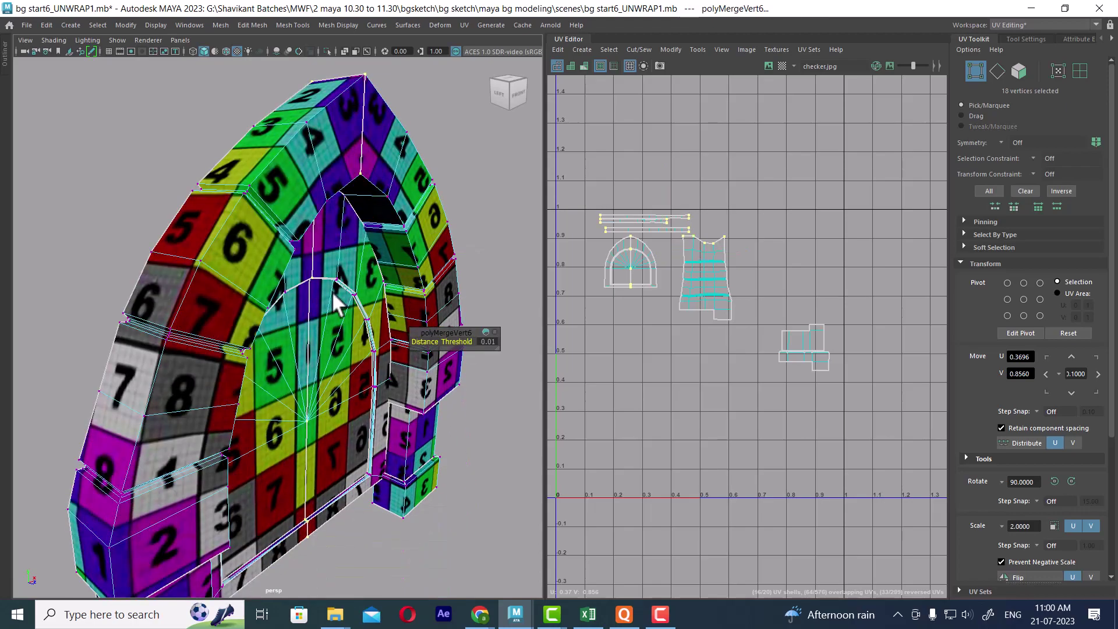
left_click_drag(422, 306, 305, 322, "alt")
right_click_drag(305, 322, 324, 227, "alt")
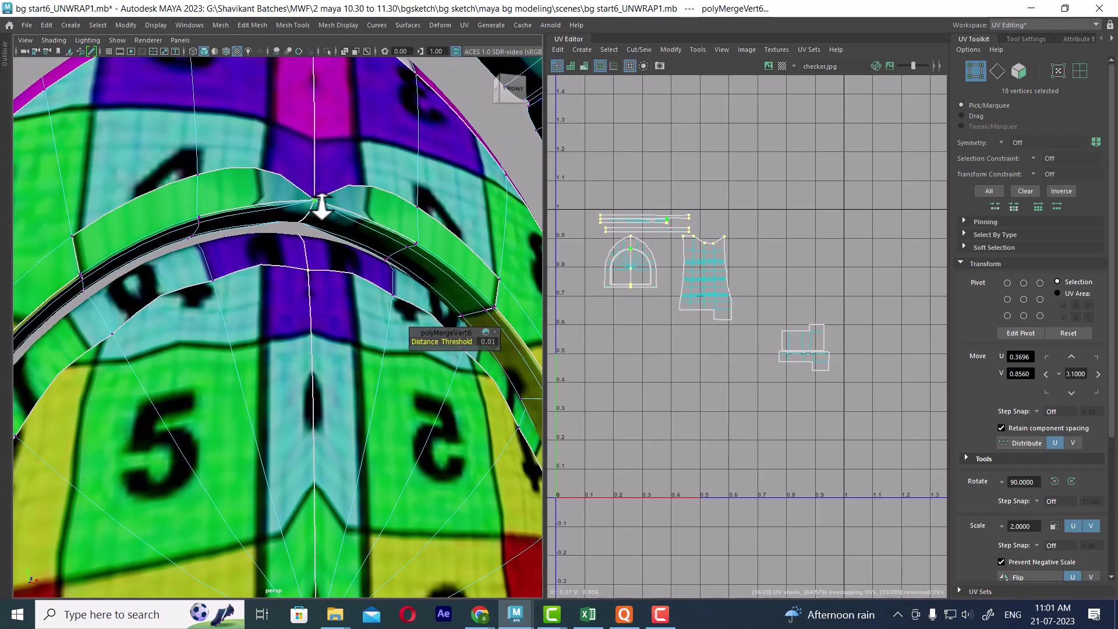
left_click_drag(319, 207, 321, 207, "alt")
right_click_drag(342, 235, 323, 288, "alt")
middle_click_drag(324, 288, 312, 306, "alt")
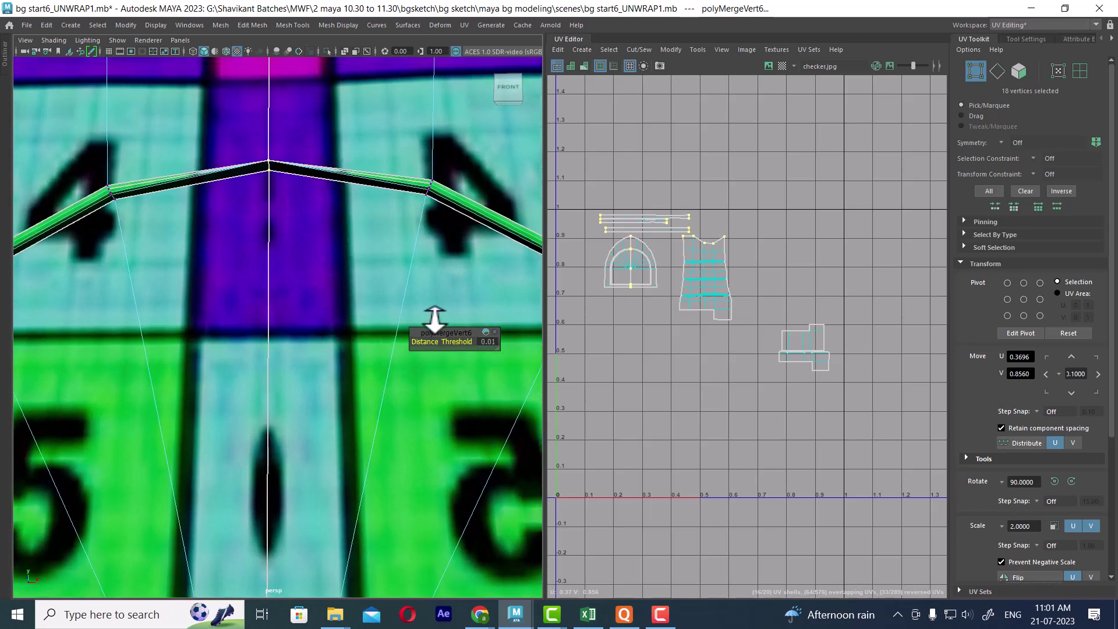
left_click(491, 342)
type("0.005")
key("Return")
- Return to object mode, deselect the finished arched door and unhide the surrounding house parts
right_click_drag(363, 250, 272, 212, "alt")
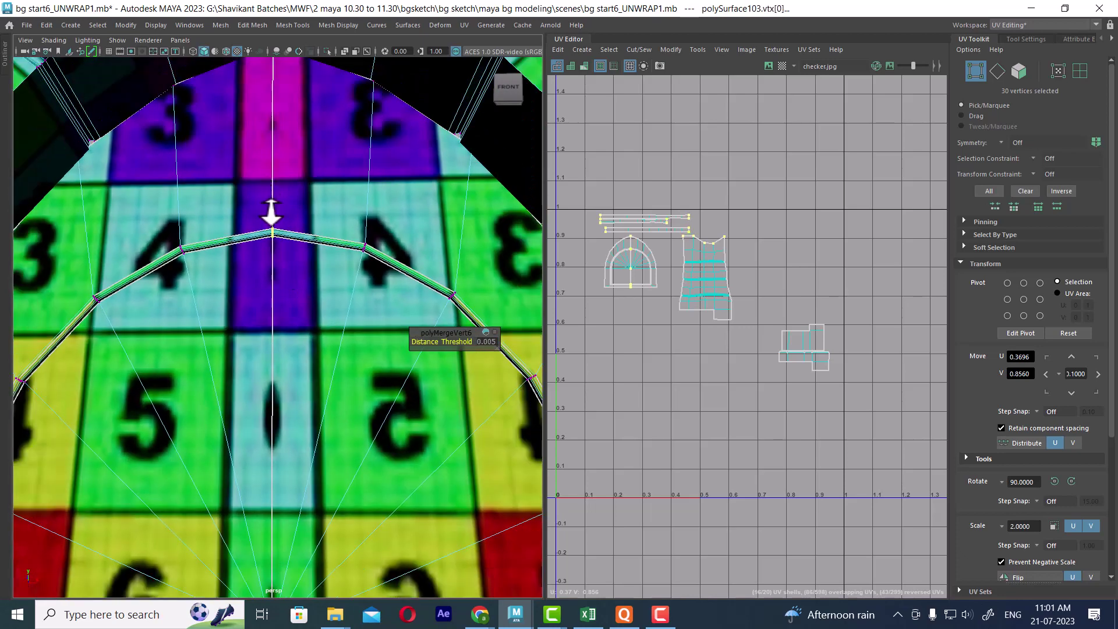
left_click_drag(271, 212, 279, 285, "alt")
right_click_drag(280, 285, 385, 149, "alt")
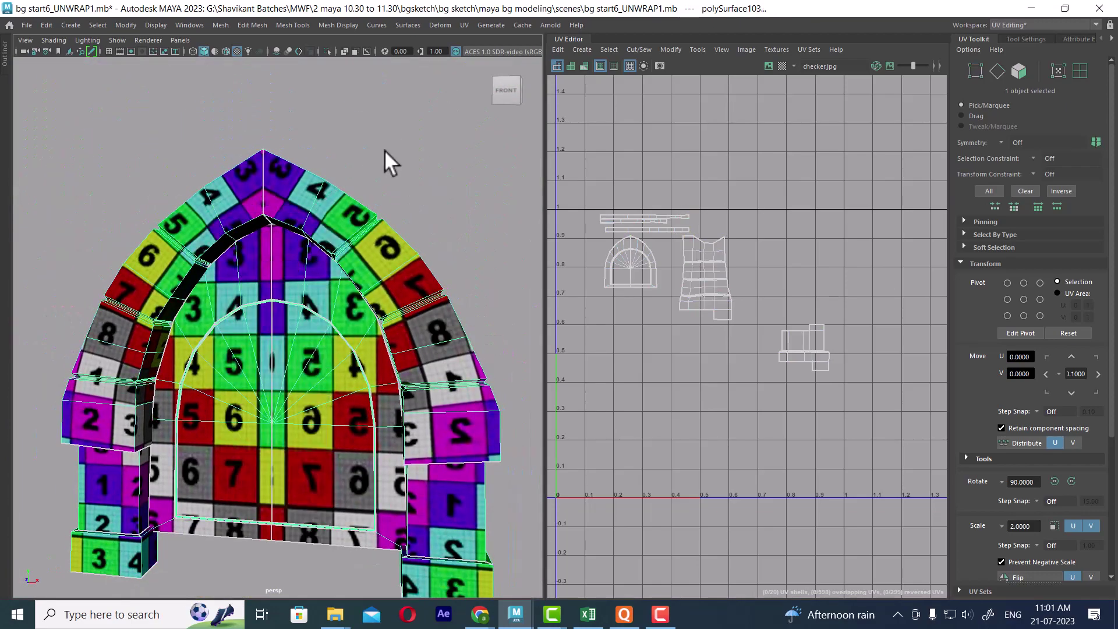
left_click(384, 149)
left_click(322, 245)
right_click_drag(323, 247, 303, 334, "alt")
middle_click_drag(303, 335, 305, 286, "alt")
right_click_drag(305, 287, 316, 301, "alt")
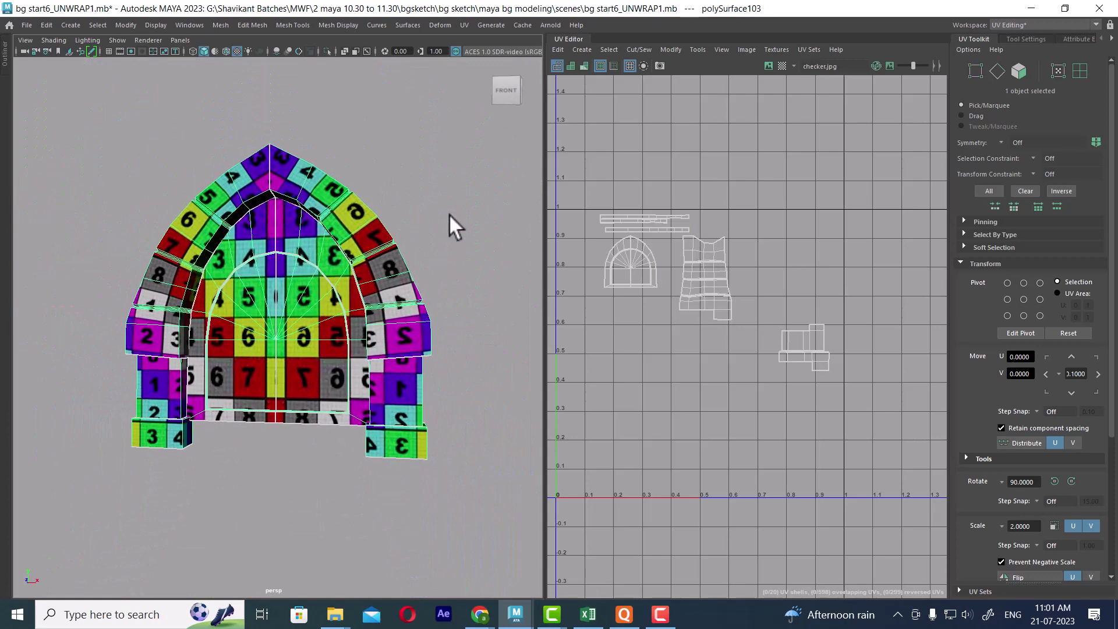
left_click(447, 219)
key("ctrl+1")
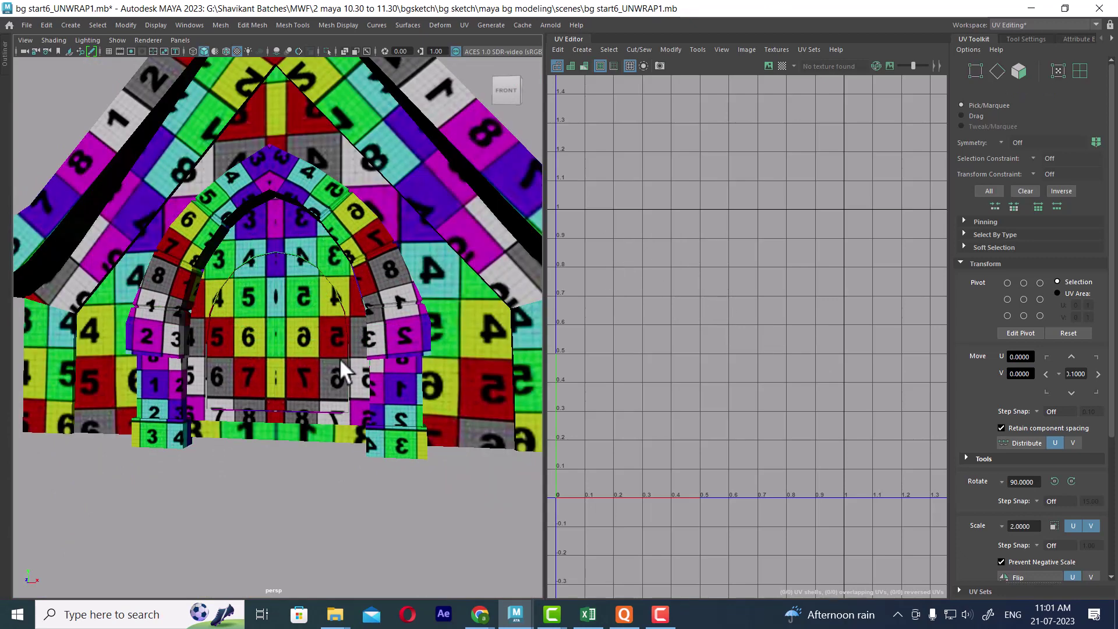
- Examine the complete door and the front roof together with their UV shells
right_click_drag(339, 357, 308, 347, "alt")
left_click_drag(307, 347, 325, 345, "alt")
left_click(353, 369)
right_click_drag(375, 368, 314, 361, "alt")
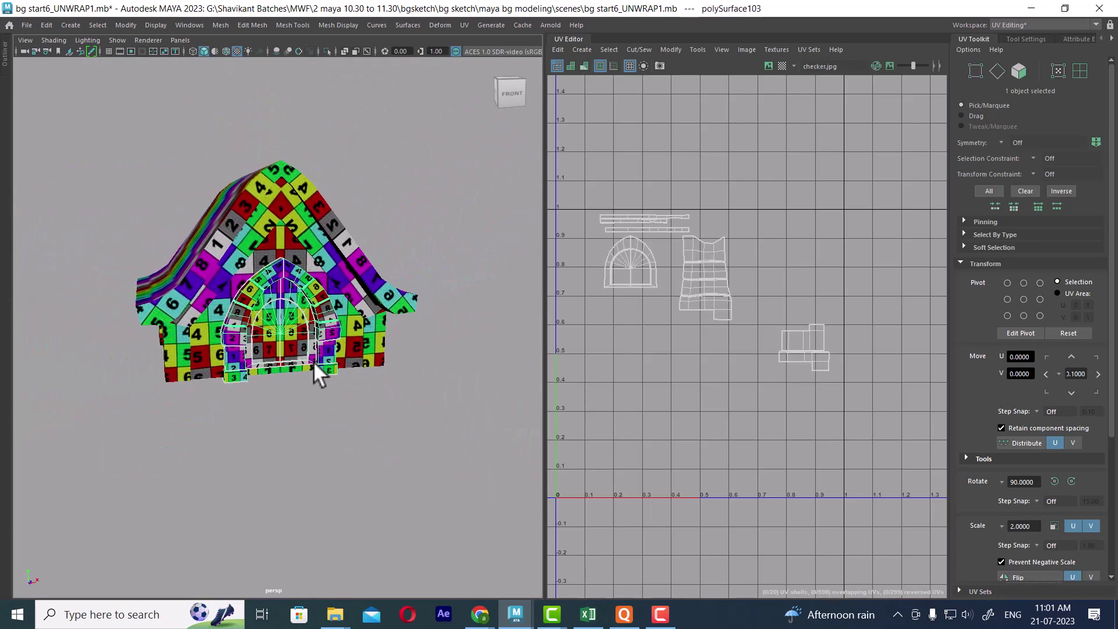
mouse_move(313, 361)
left_mouse_down("alt")
mouse_move(344, 375)
mouse_move(320, 338)
mouse_move(270, 344)
mouse_move(320, 344)
left_mouse_up("alt")
left_click(372, 344)
left_click(331, 315)
mouse_move(423, 373)
left_mouse_down("alt")
mouse_move(408, 350)
mouse_move(406, 367)
left_mouse_up("alt")
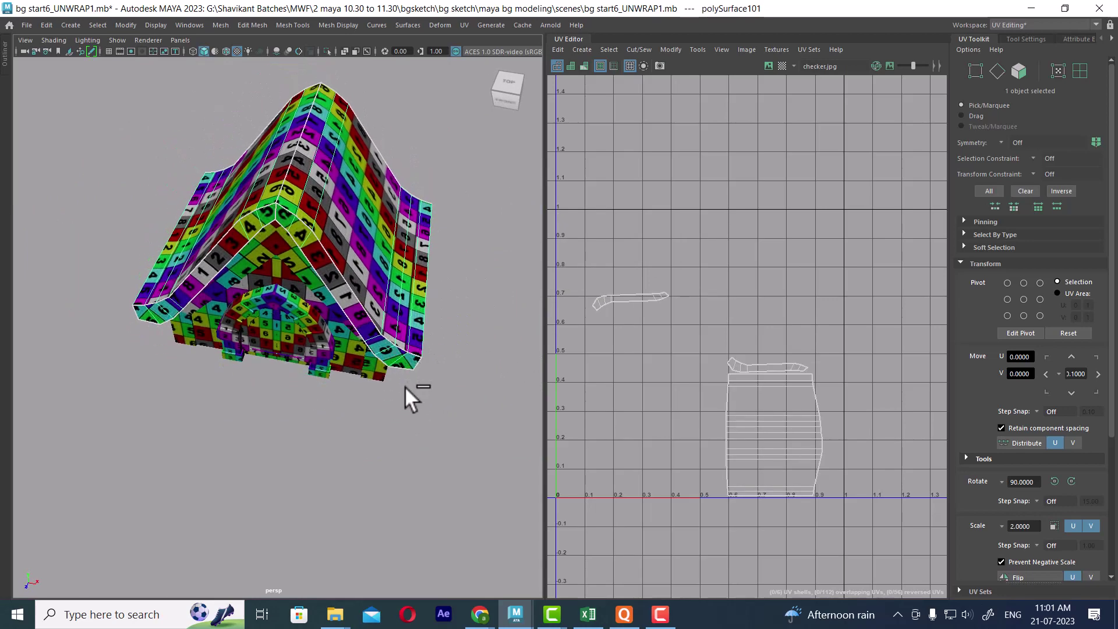
- Unhide all remaining hidden objects so the full building is shown, and view it from the front
left_click(155, 25)
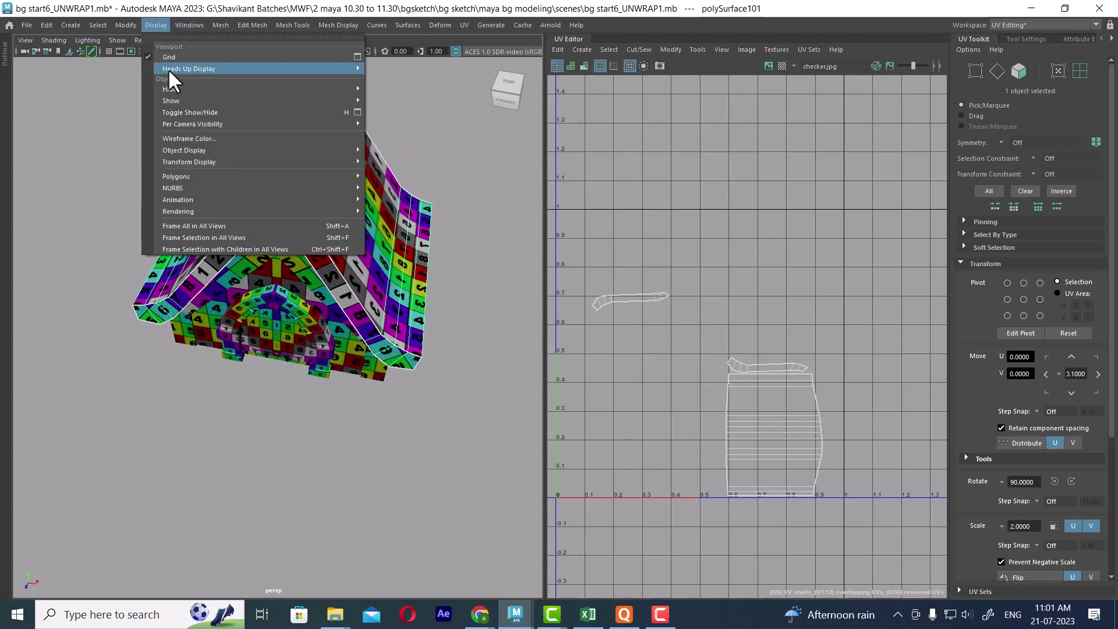
mouse_move(177, 100)
left_click(405, 145)
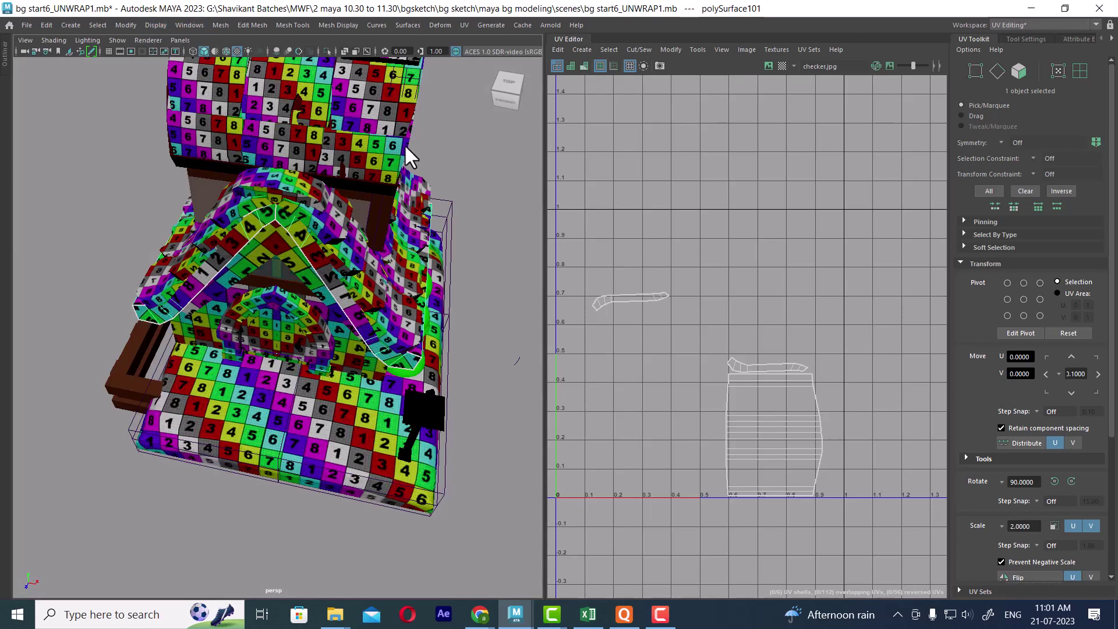
left_click_drag(404, 144, 374, 282, "alt")
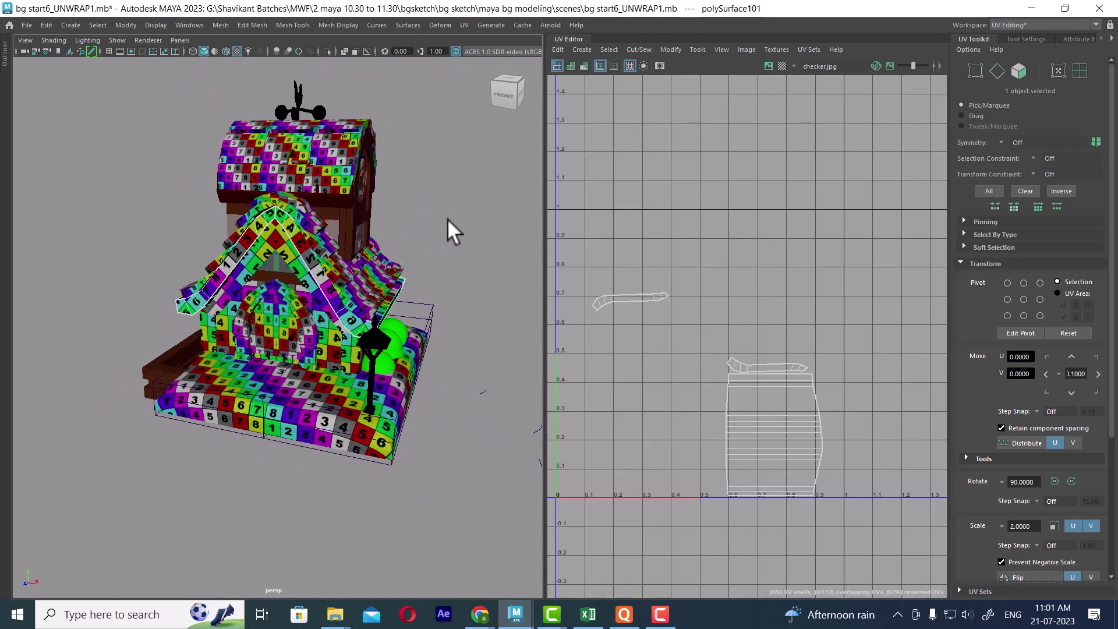
left_click_drag(447, 219, 313, 239, "alt")
scroll(332, 349, "up", 5)
- Examine the wooden crossbeam and the piece in the gable opening above the door, comparing their UVs with the door and wall
left_click(301, 232)
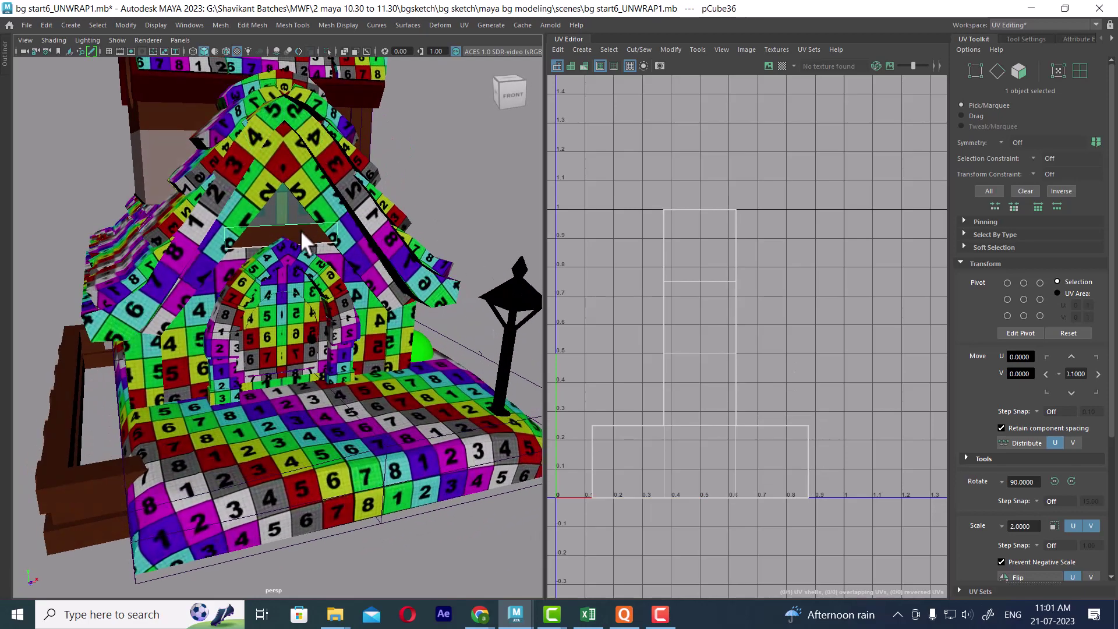
scroll(300, 241, "up", 3)
left_click(282, 163)
scroll(277, 162, "up", 4)
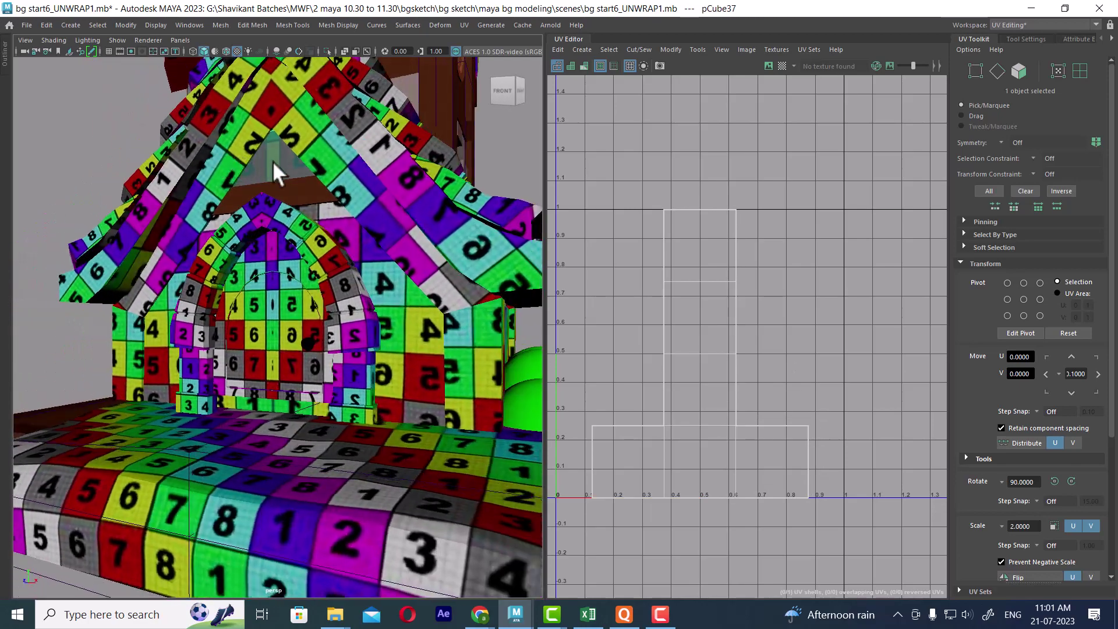
left_click_drag(288, 183, 279, 249, "alt")
left_click(320, 216)
scroll(256, 291, "down", 4)
left_click_drag(217, 330, 179, 326, "alt")
left_click(183, 360, "shift")
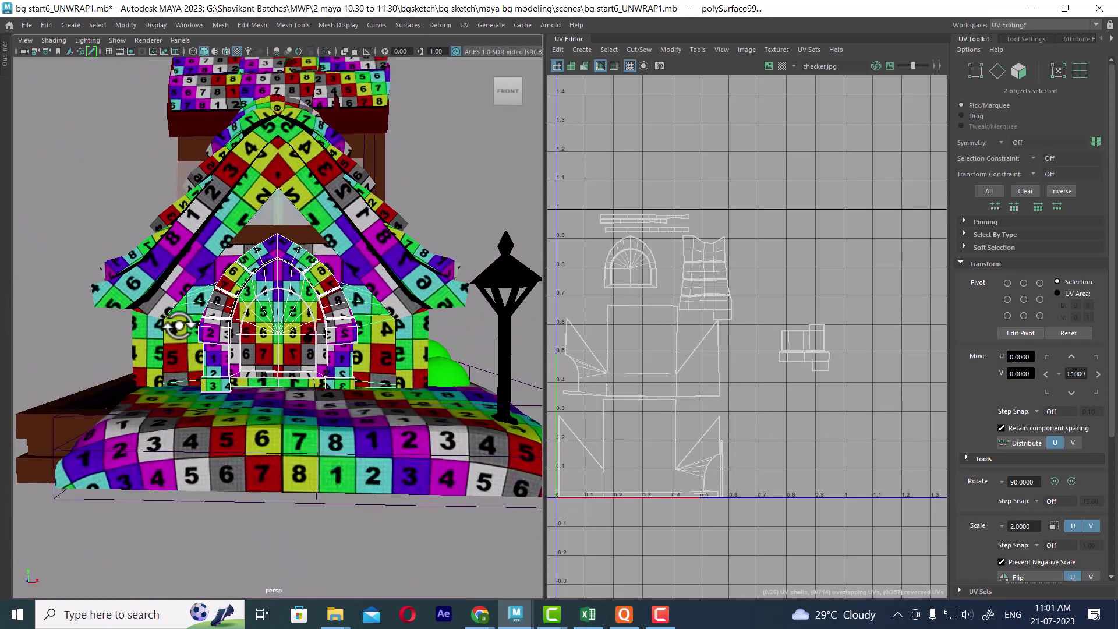
left_click(281, 233)
left_click_drag(319, 250, 288, 260, "alt")
scroll(289, 260, "up", 3)
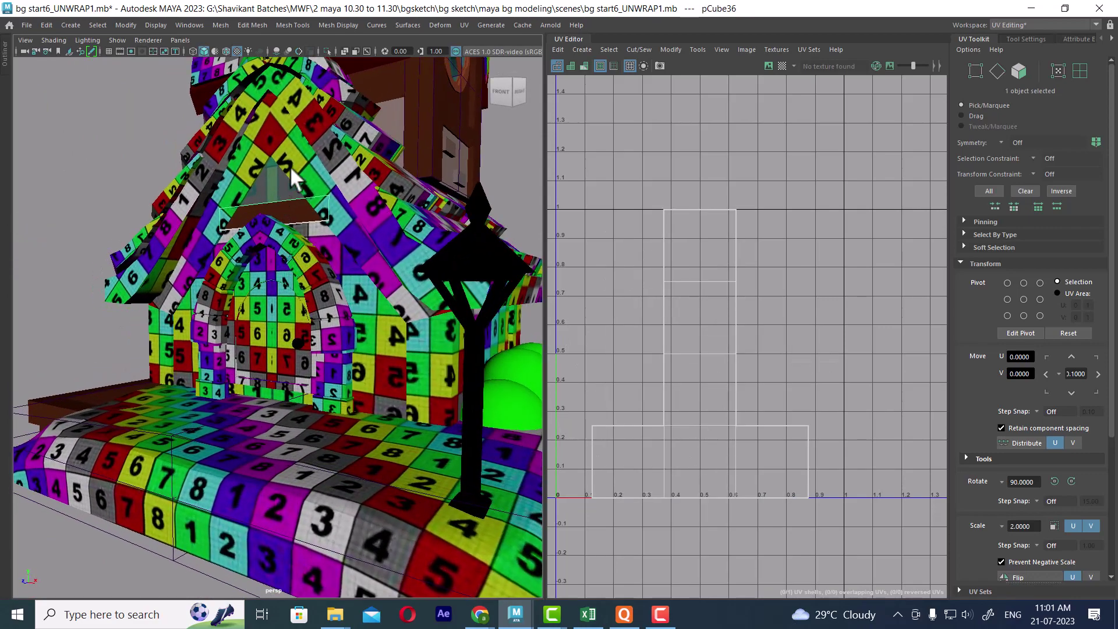
- Isolate the piece in the gable opening with the wooden crossbeam, examine their shapes, and show the rest of the house again
left_click(292, 178)
left_click(281, 184)
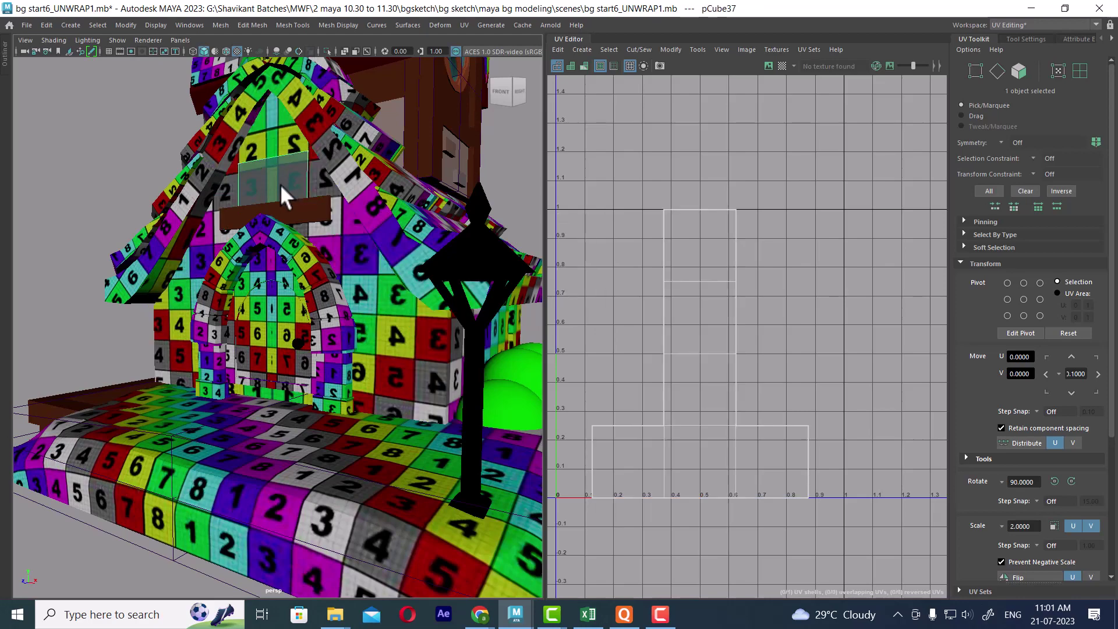
left_click_drag(280, 184, 232, 257, "alt")
left_click(329, 207, "shift")
key("ctrl+1")
left_click(232, 256)
right_click_drag(231, 257, 313, 260, "alt")
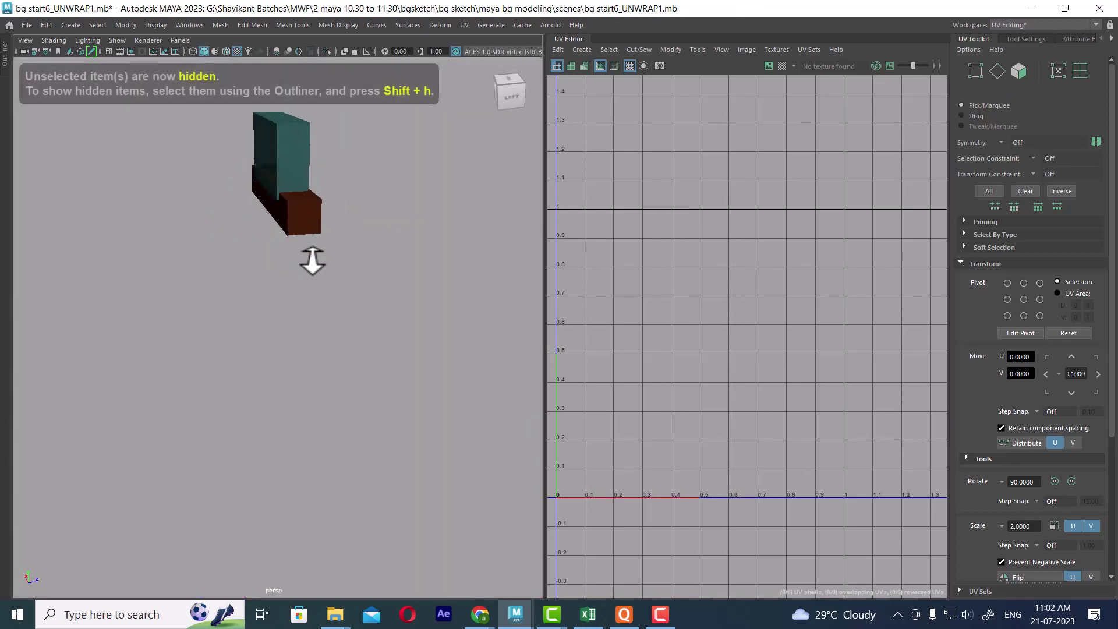
left_click(274, 154)
left_click_drag(273, 154, 216, 232, "alt")
right_click_drag(217, 232, 254, 240, "alt")
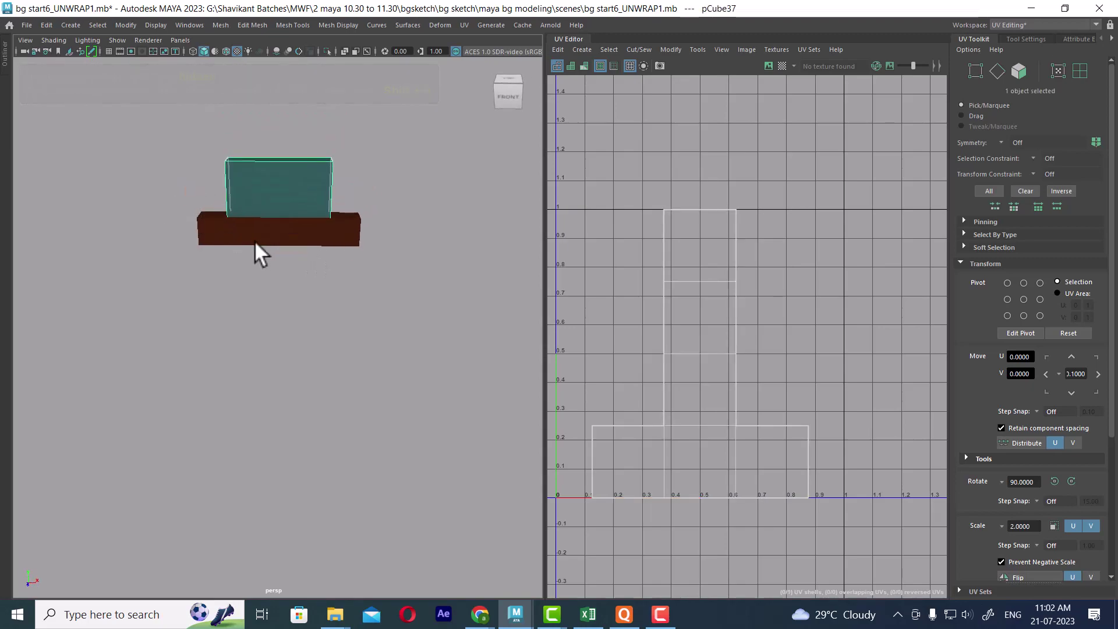
key("ctrl+1")
left_click_drag(251, 256, 308, 178, "alt")
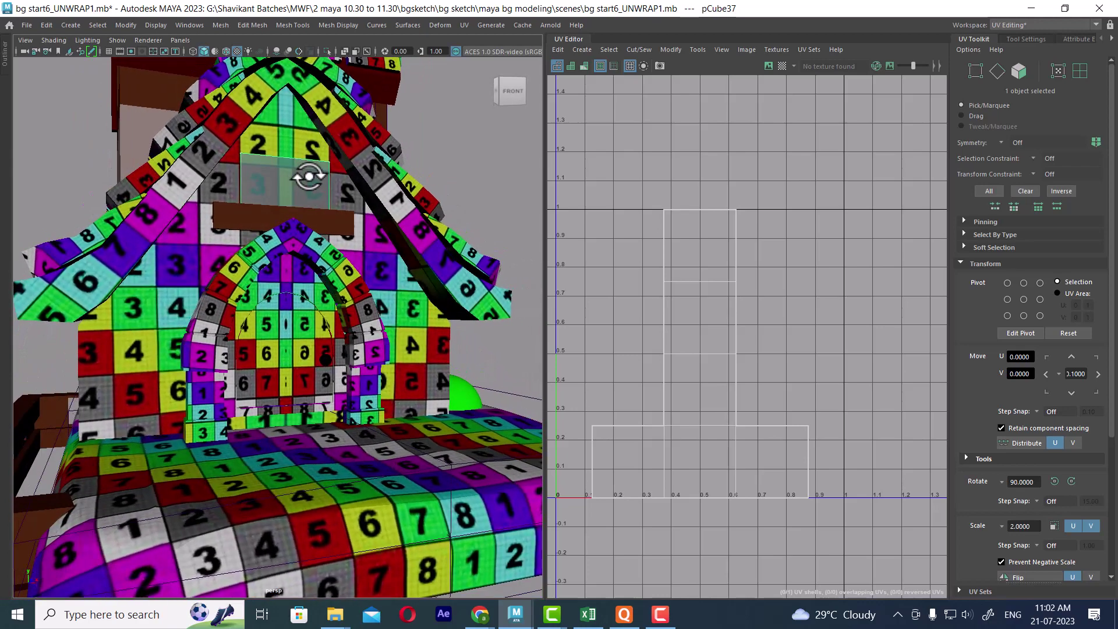
left_click(156, 25)
mouse_move(194, 88)
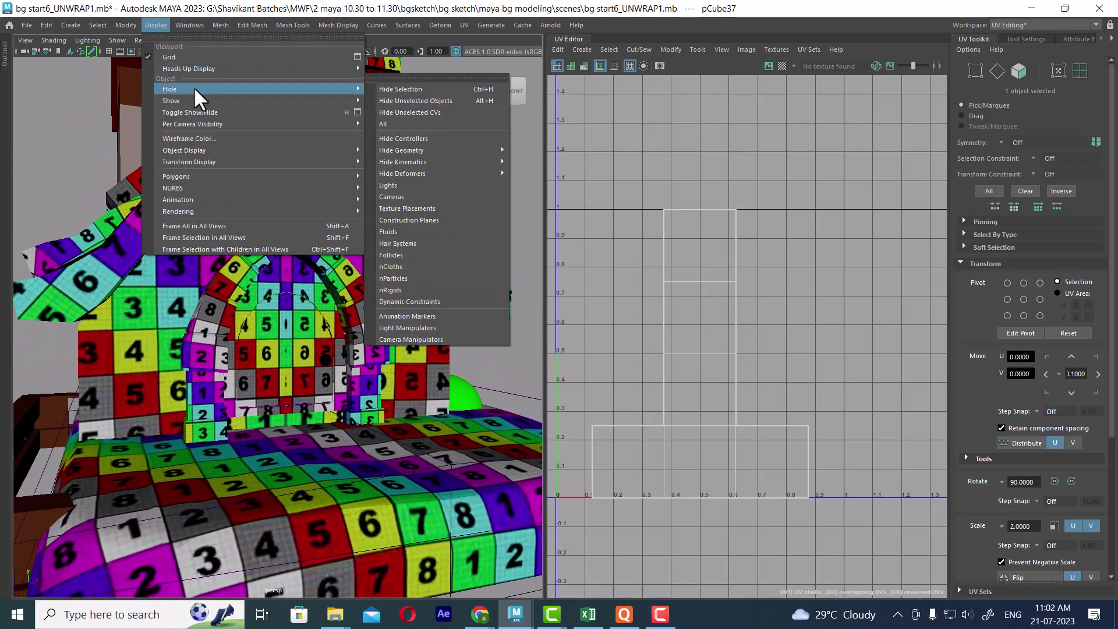
left_click(384, 145)
left_click_drag(383, 146, 309, 219, "alt")
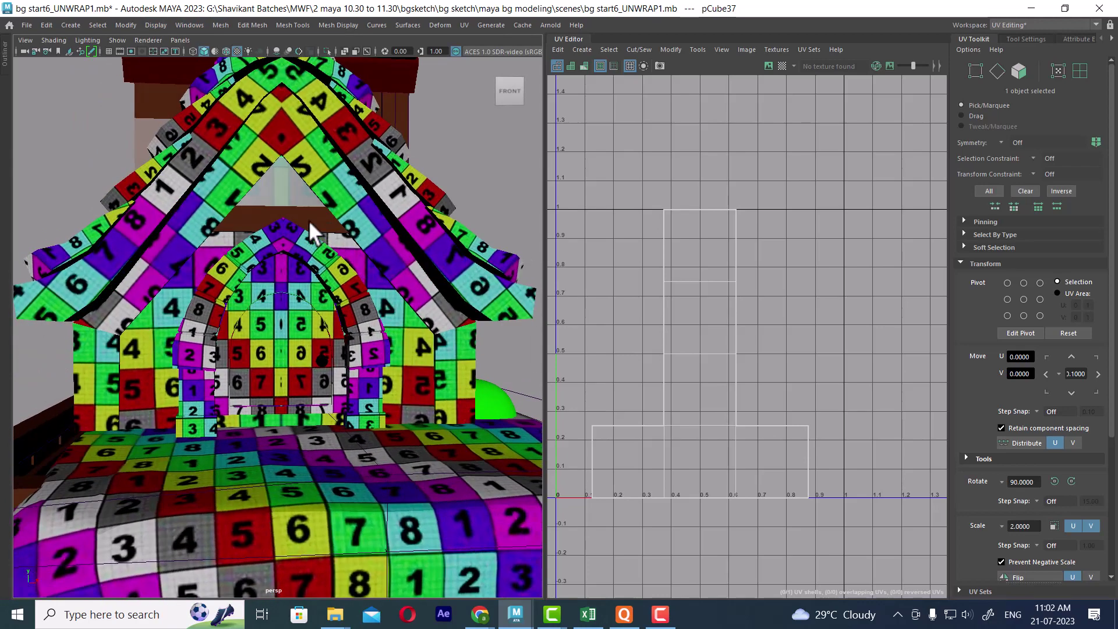
scroll(309, 219, "up", 2)
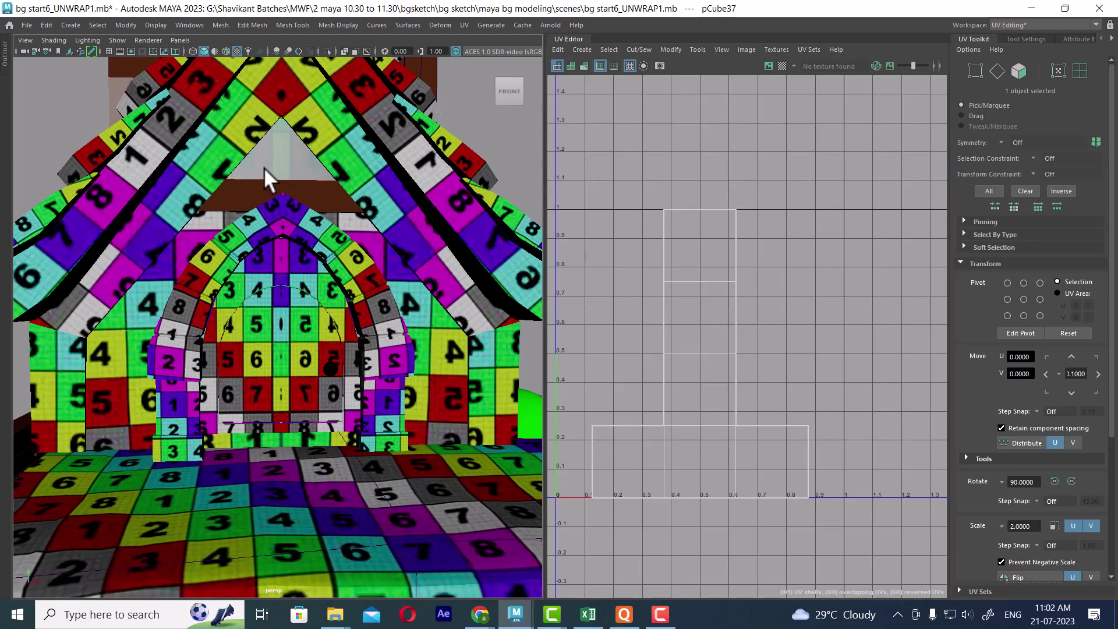
- Select the gable-opening piece and the crossbeam together and show the house in the orthographic front view
left_click_drag(290, 153, 296, 175)
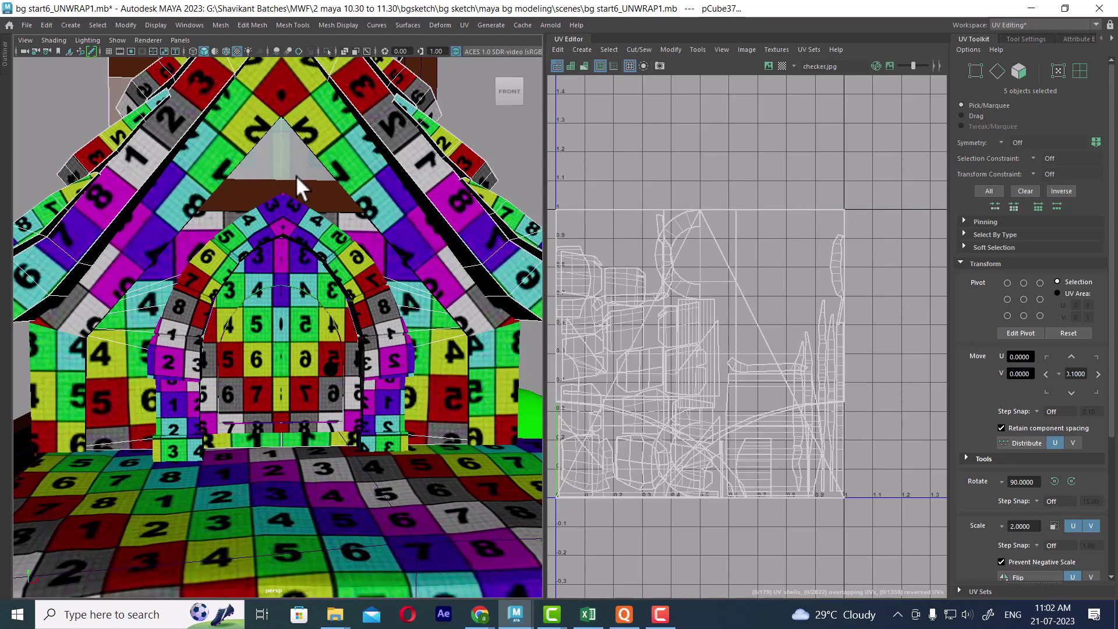
left_click(297, 180)
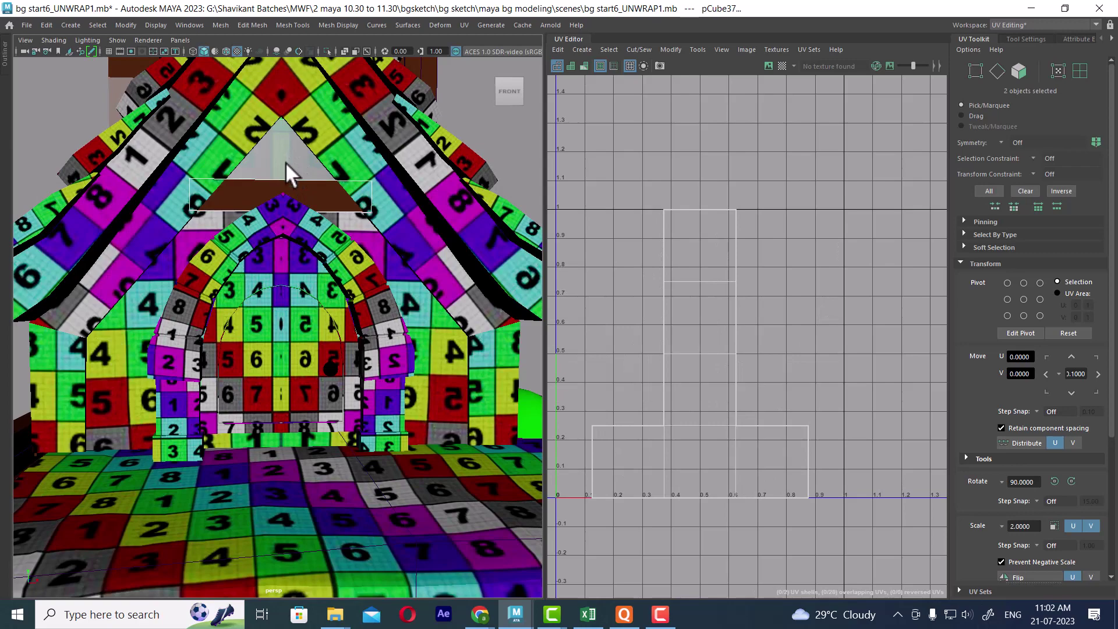
key("space")
left_click_drag(295, 173, 292, 190)
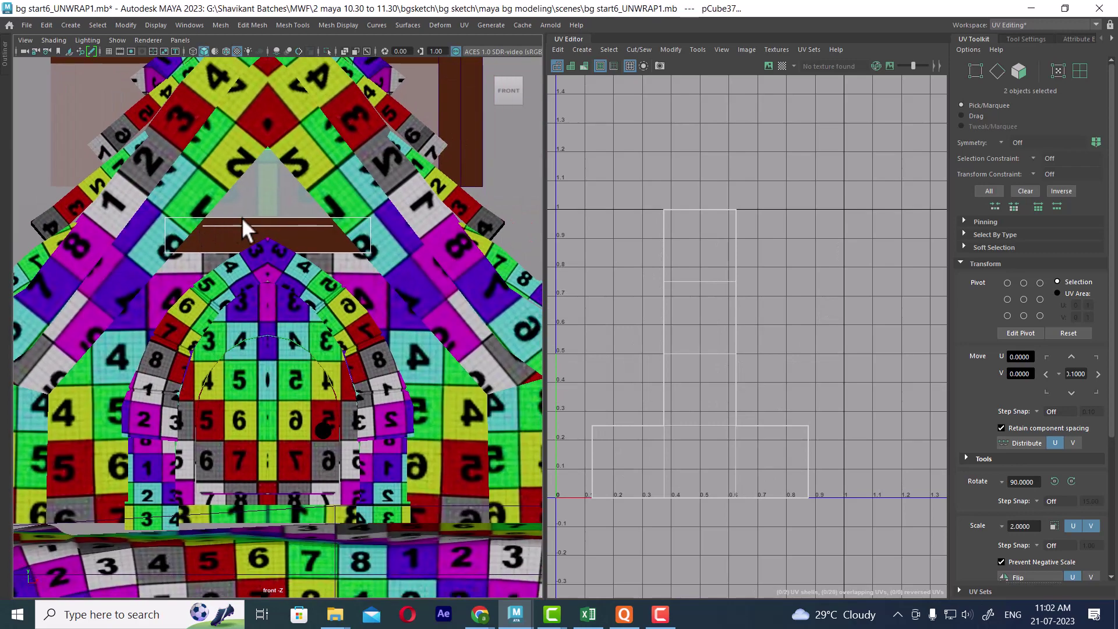
scroll(309, 280, "down", 3)
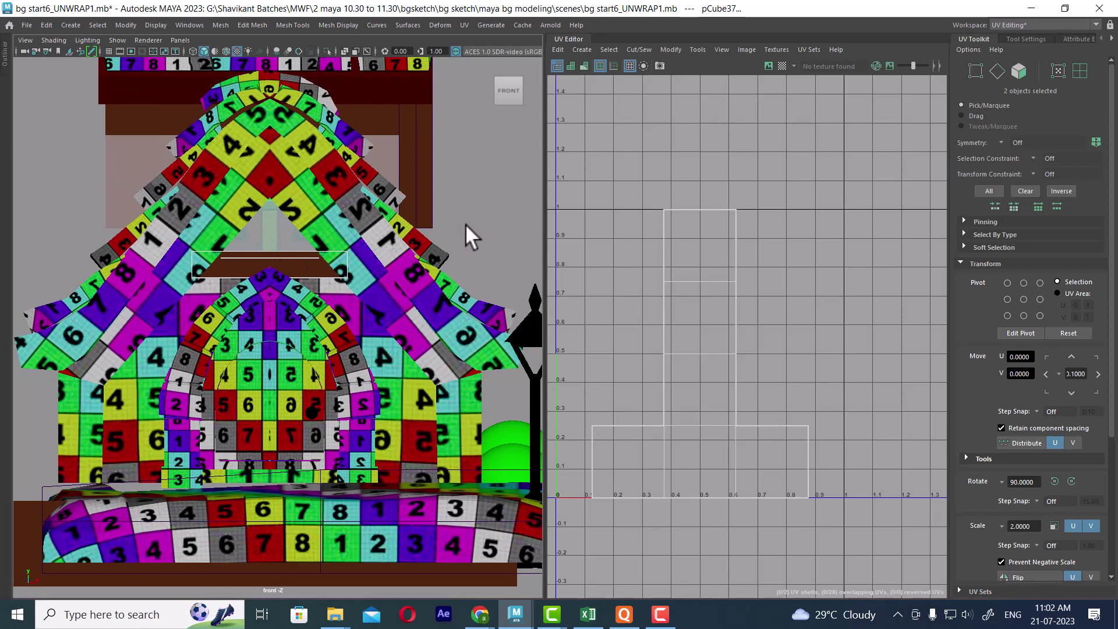
right_click_drag(480, 205, 416, 204)
scroll(205, 249, "up", 2)
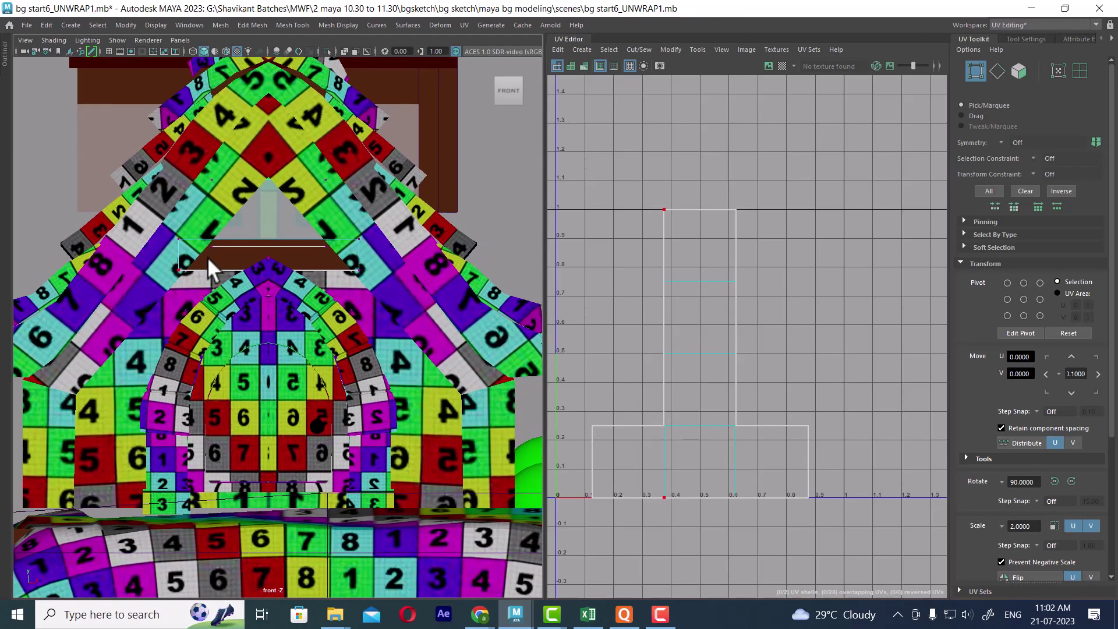
left_click_drag(171, 228, 184, 240)
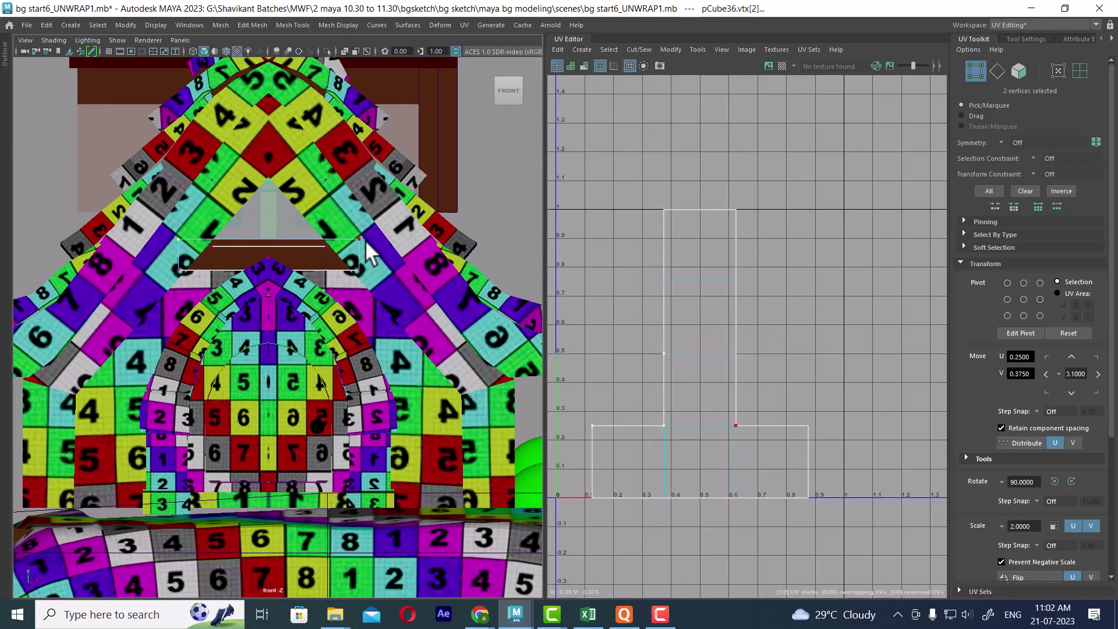
scroll(296, 251, "up", 3)
right_click_drag(315, 190, 324, 134)
left_click(273, 205)
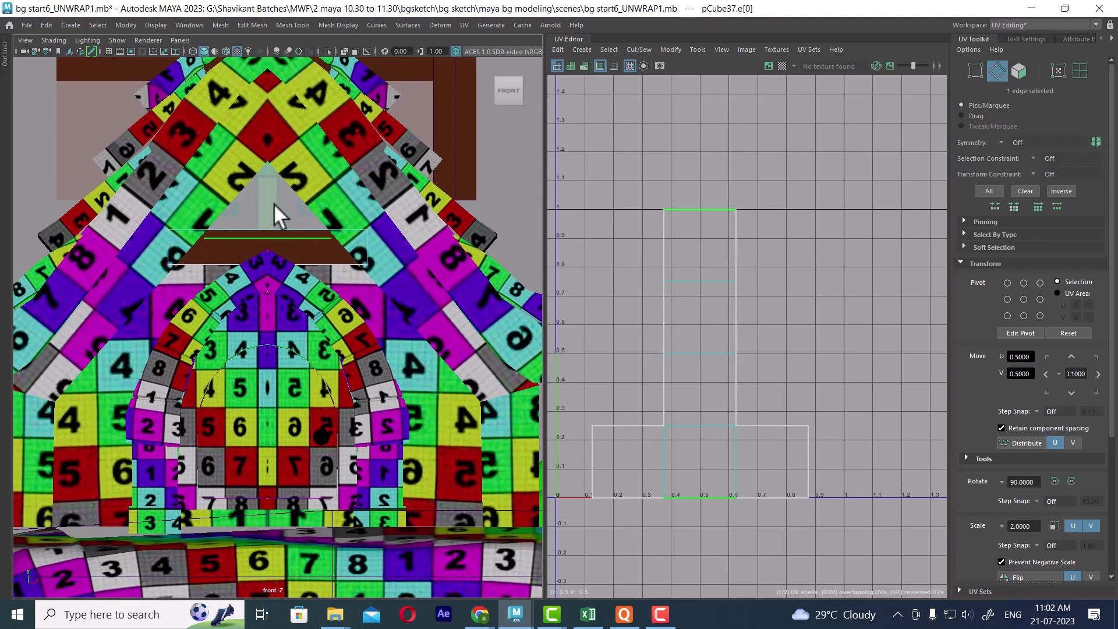
scroll(258, 214, "down", 2)
right_click_drag(258, 215, 324, 187)
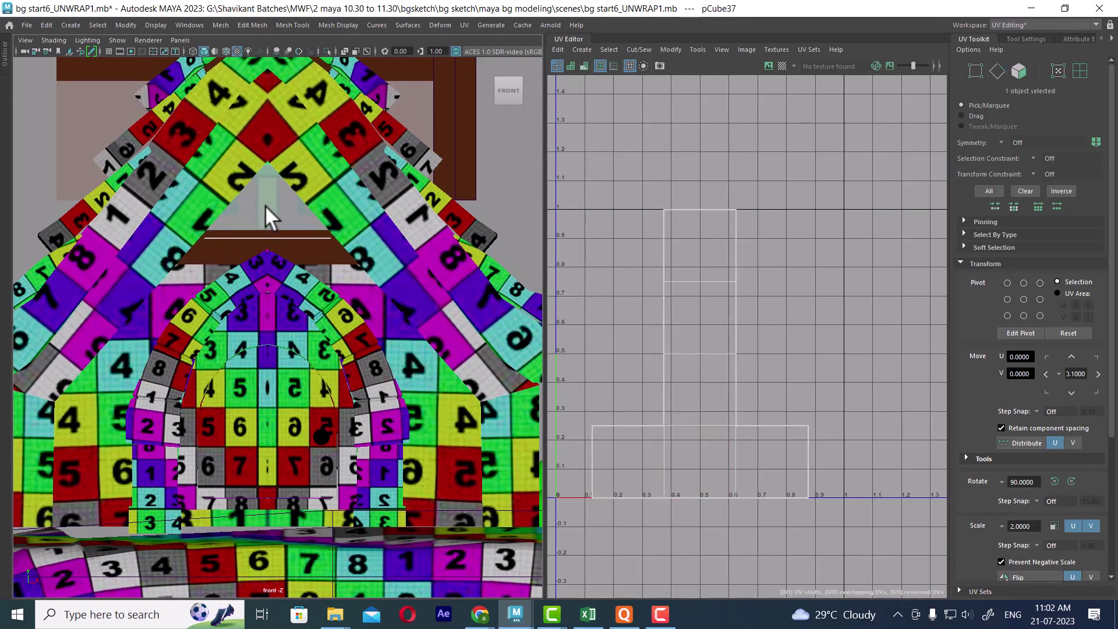
- Isolate the gable-opening piece with the crossbeam and select the four top corner vertices of the gable piece
left_click(317, 252, "shift")
key("space")
key("space")
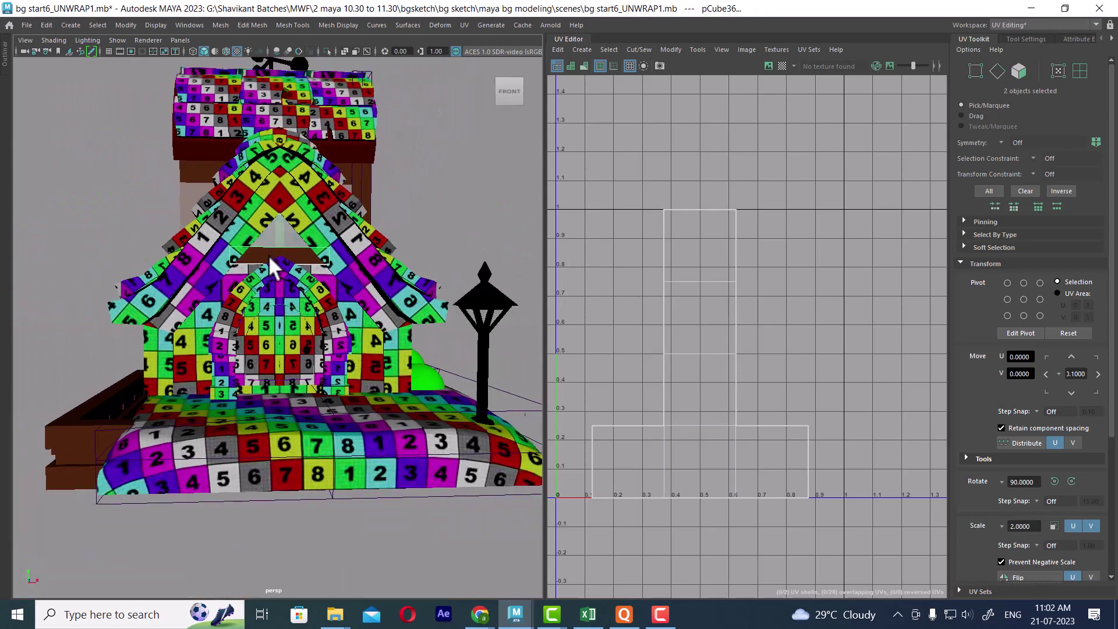
key("alt+h")
key("f")
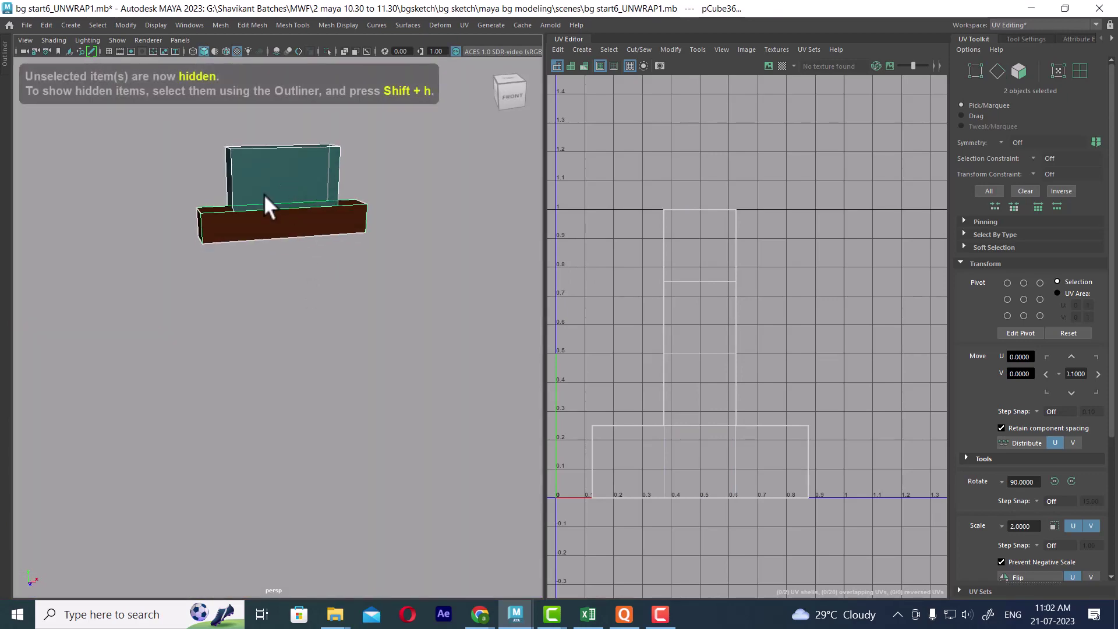
right_click_drag(306, 154, 125, 167)
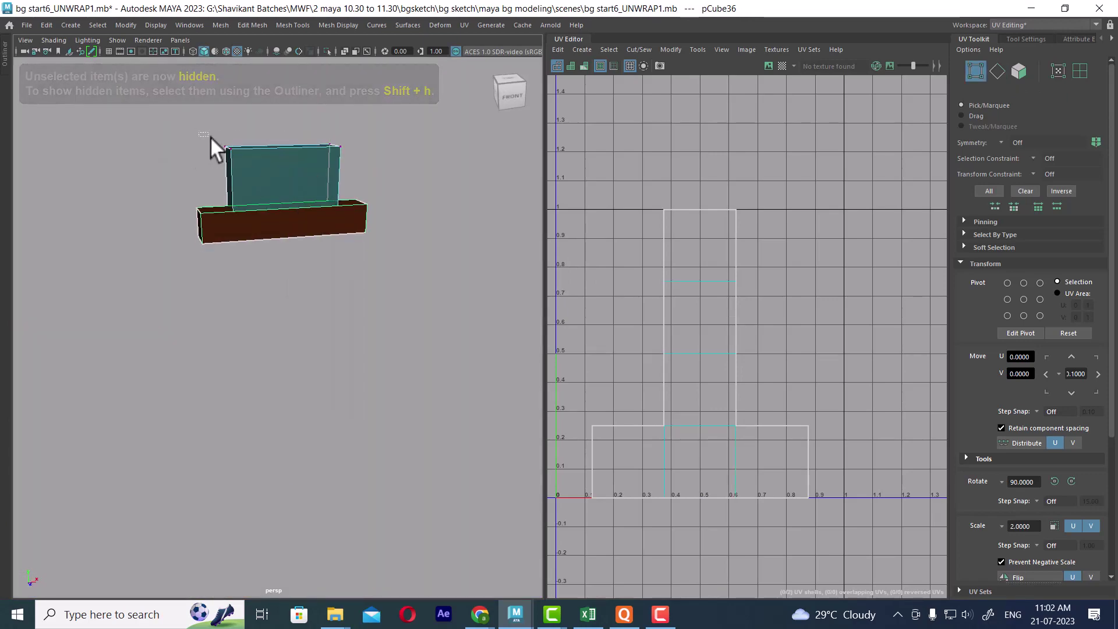
left_click_drag(212, 145, 365, 154)
left_click_drag(303, 136, 372, 156, "shift")
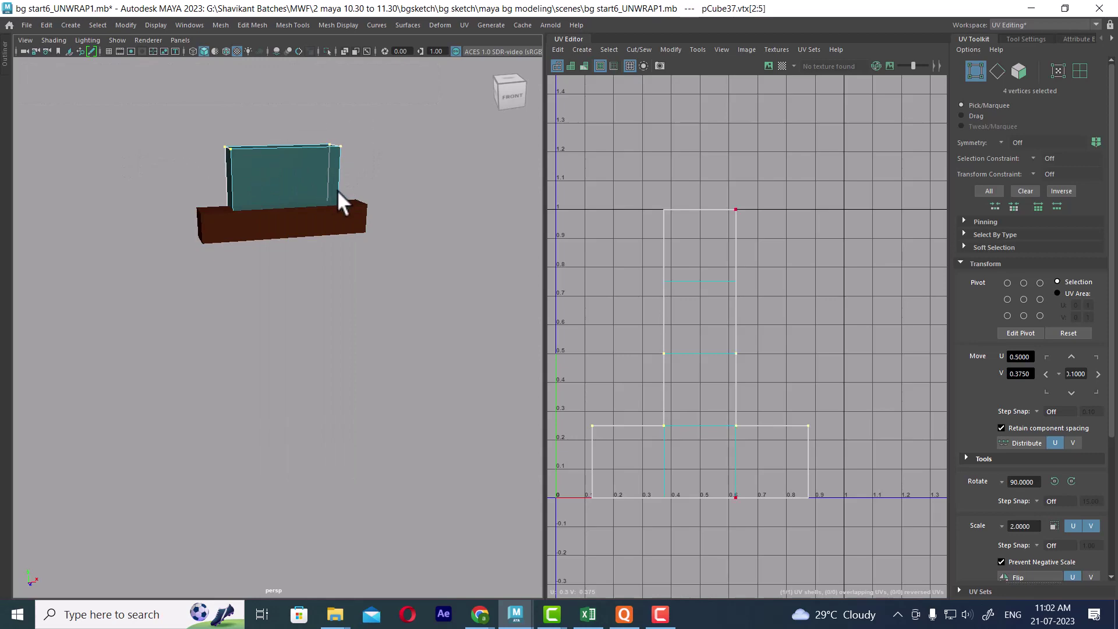
- Show the hidden house parts and scale the gable piece's top vertices together horizontally into a peak in the front view
key("ctrl+shift+h")
key("space")
left_click_drag(317, 195, 325, 226)
key("w")
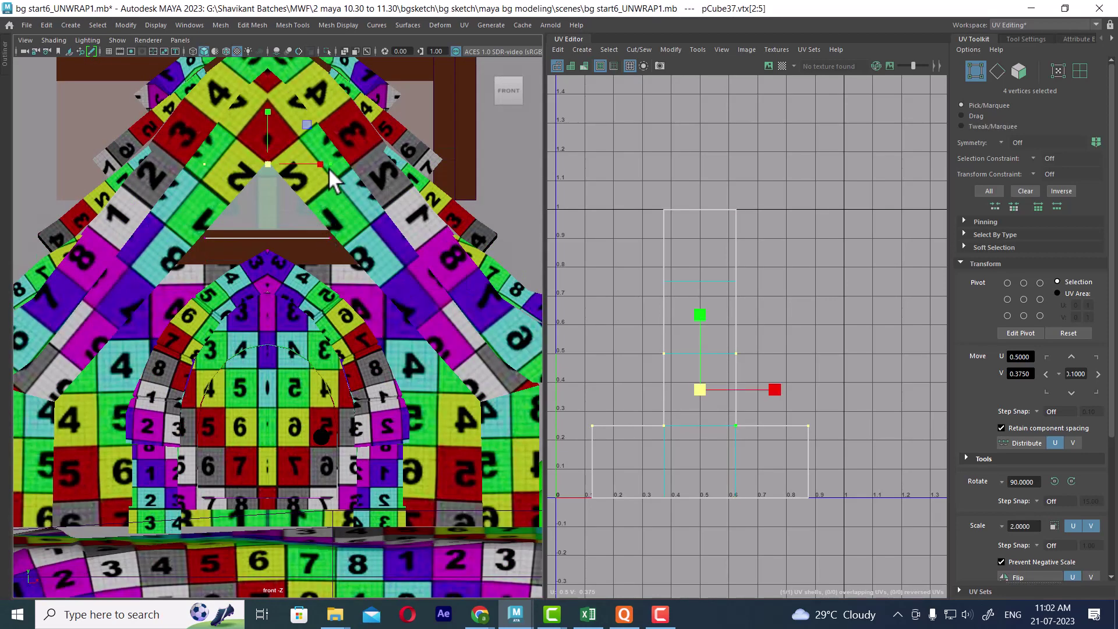
left_click_drag(324, 162, 274, 170)
middle_click_drag(263, 216, 262, 183, "alt")
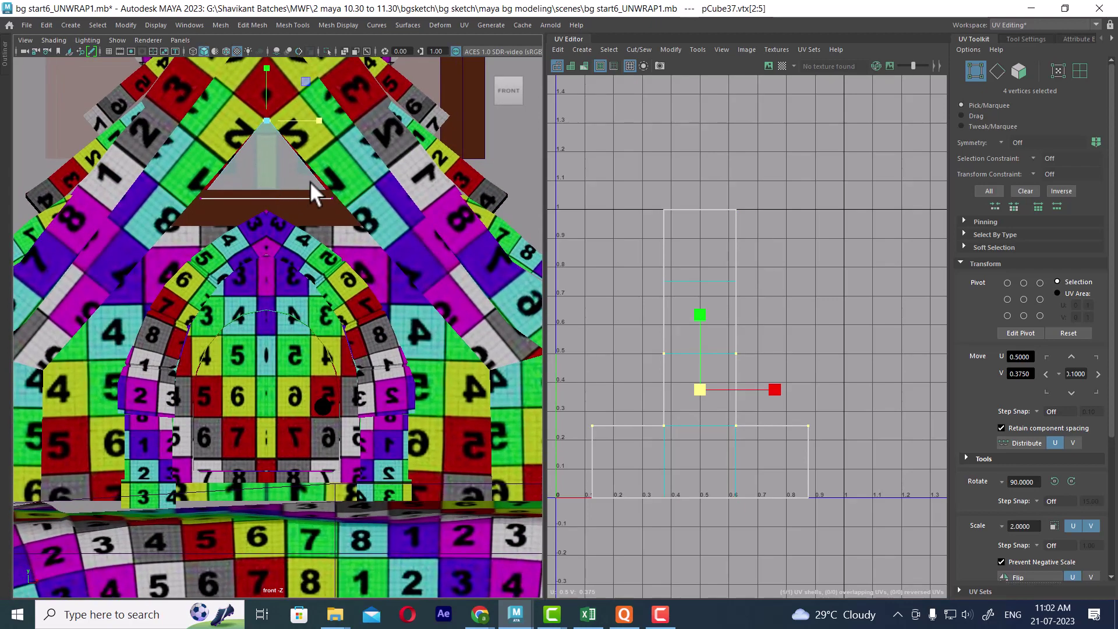
- Widen the gable piece's four bottom vertices horizontally to follow the slopes of the roof opening
left_click_drag(353, 188, 142, 218)
scroll(274, 209, "up", 2)
left_click_drag(317, 178, 324, 176)
scroll(316, 194, "up", 6)
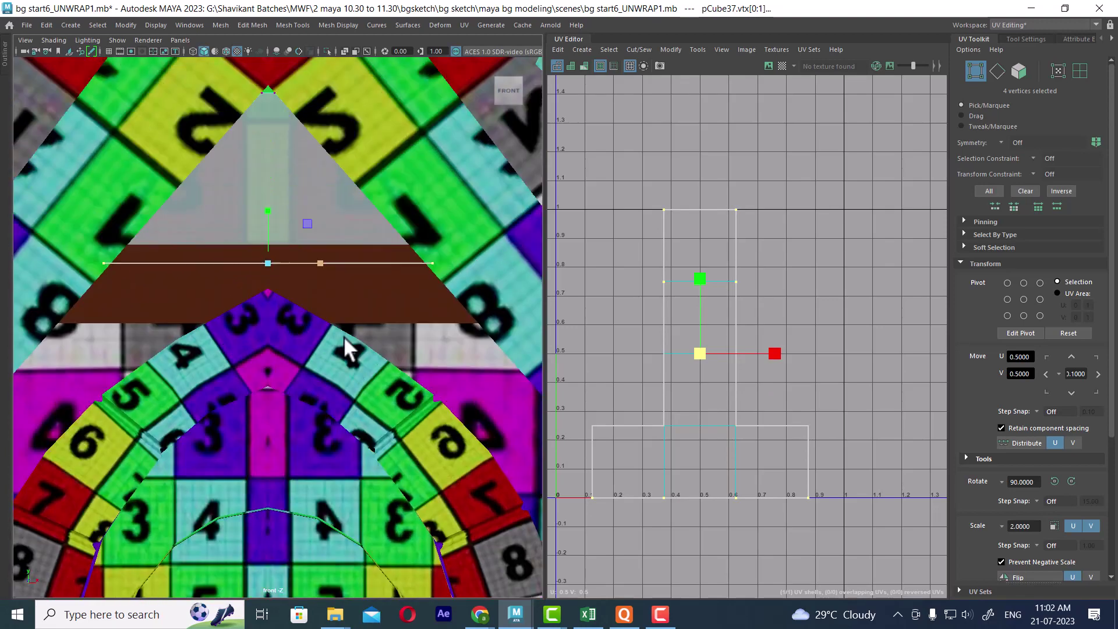
- Move the gable piece's peak vertices up to the roof apex and raise its bottom vertices to the crossbeam's upper edge
middle_click_drag(343, 337, 341, 378, "alt")
left_click_drag(301, 109, 226, 153)
key("w")
left_click_drag(269, 80, 265, 72)
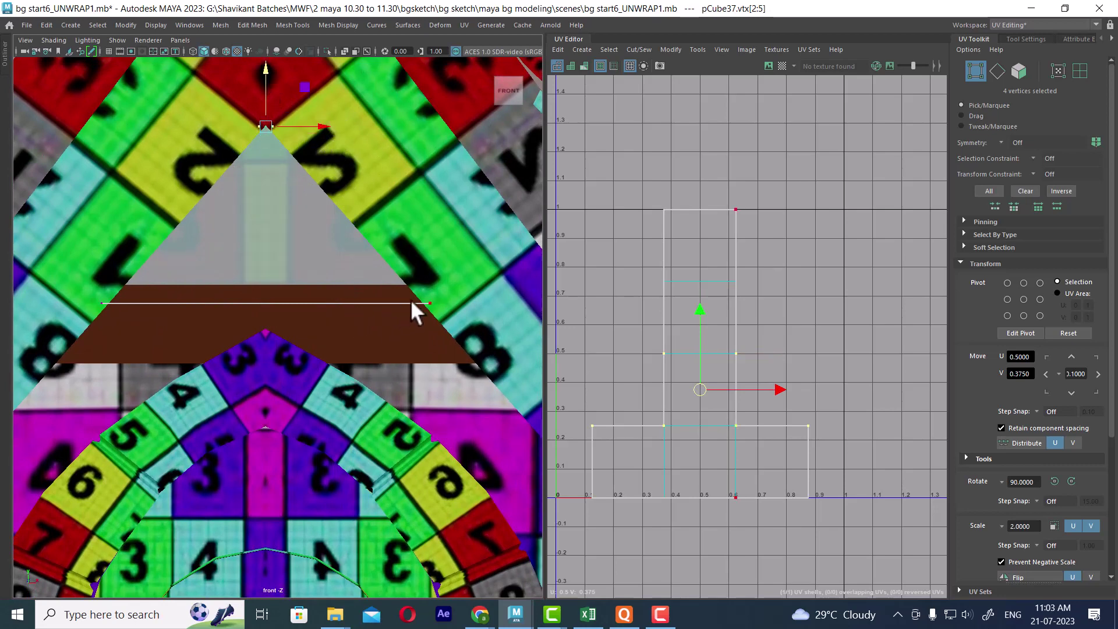
left_click_drag(431, 277, 84, 322)
left_click_drag(271, 245, 261, 229)
scroll(259, 235, "down", 5)
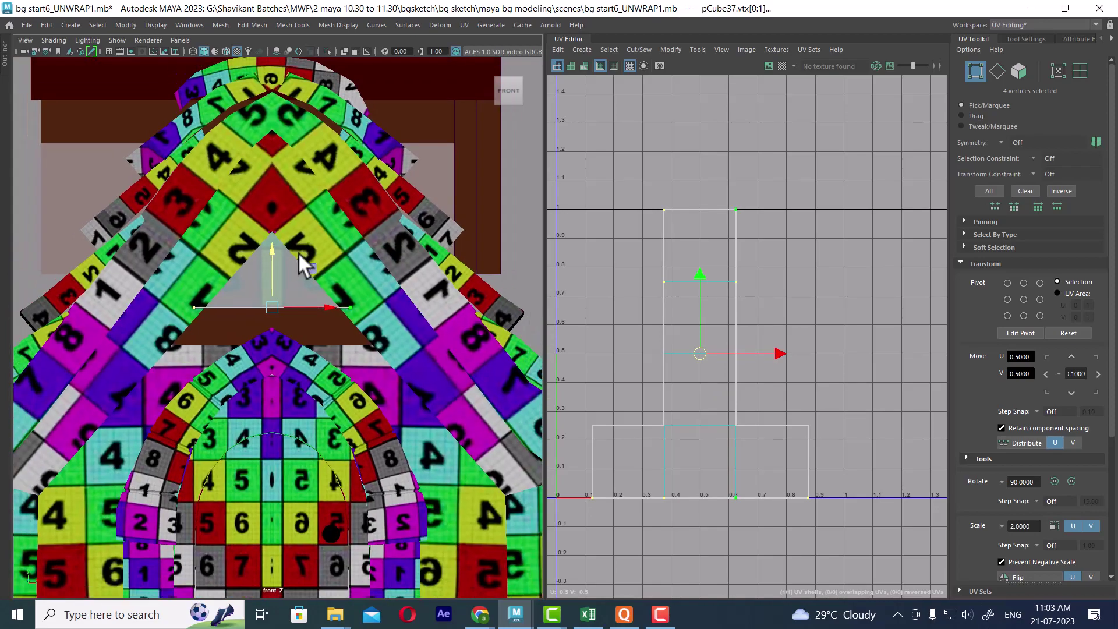
- In the perspective view, select the crossbeam's four top vertices and scale them inward horizontally to fit the roof slopes
left_click_drag(346, 317, 353, 325, "alt")
key("space")
key("space")
scroll(373, 372, "up", 4)
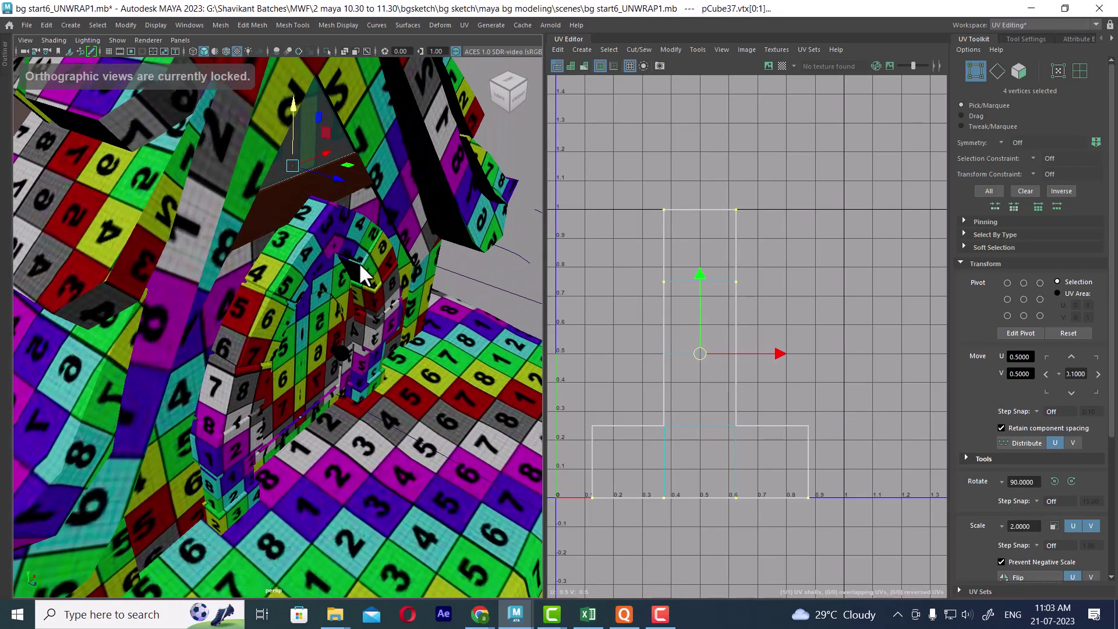
middle_click_drag(364, 280, 370, 328, "alt")
left_click_drag(370, 328, 219, 239, "alt")
right_click_drag(219, 239, 260, 208)
left_click_drag(279, 225, 323, 229, "alt")
right_click_drag(279, 223, 187, 222)
left_click_drag(143, 187, 168, 203)
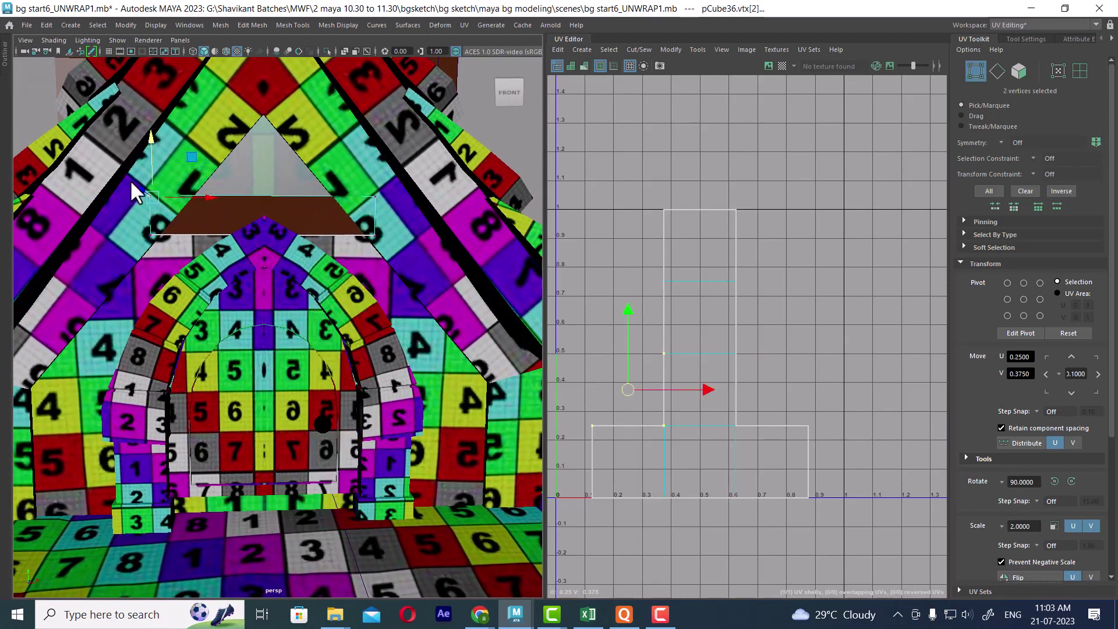
left_click_drag(403, 173, 358, 239, "shift")
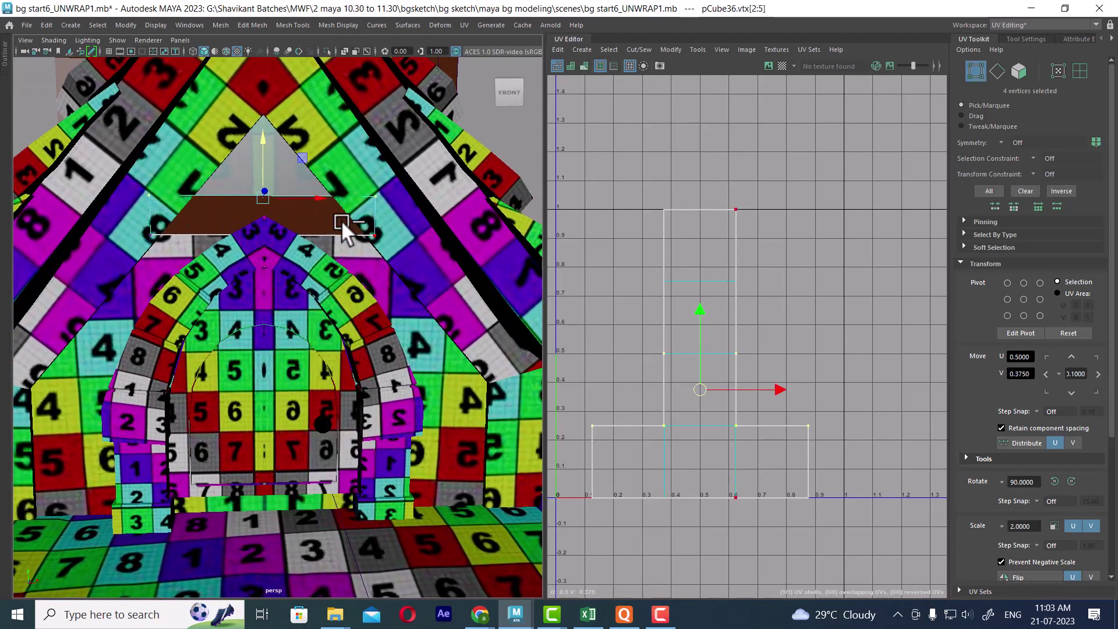
left_click_drag(316, 197, 295, 199)
- Scale the crossbeam's four bottom vertices inward horizontally to fit the roof slopes and return to object mode
left_click_drag(401, 225, 47, 266)
left_click_drag(312, 234, 330, 193)
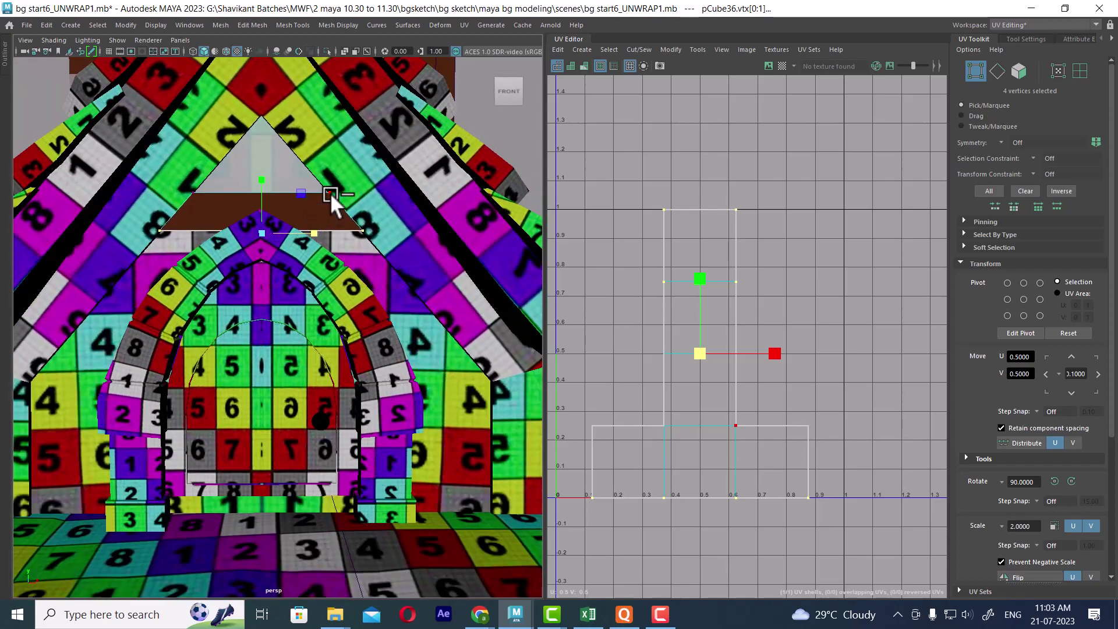
right_click_drag(330, 193, 415, 123)
key("w")
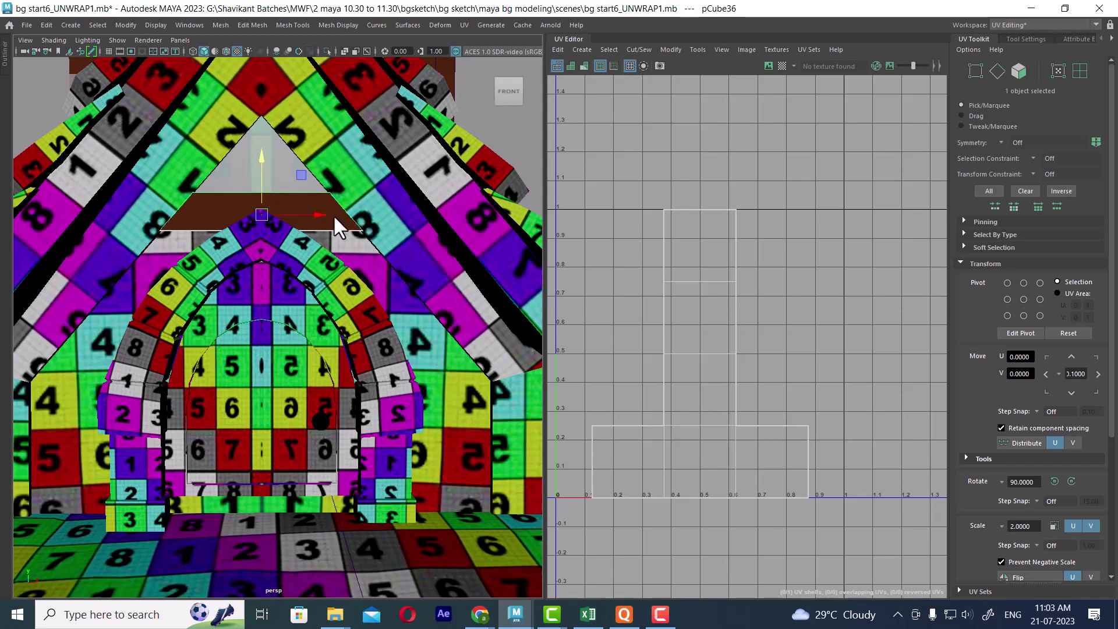
- Isolate the reshaped gable piece and crossbeam from the rest of the house
left_click(223, 182, "shift")
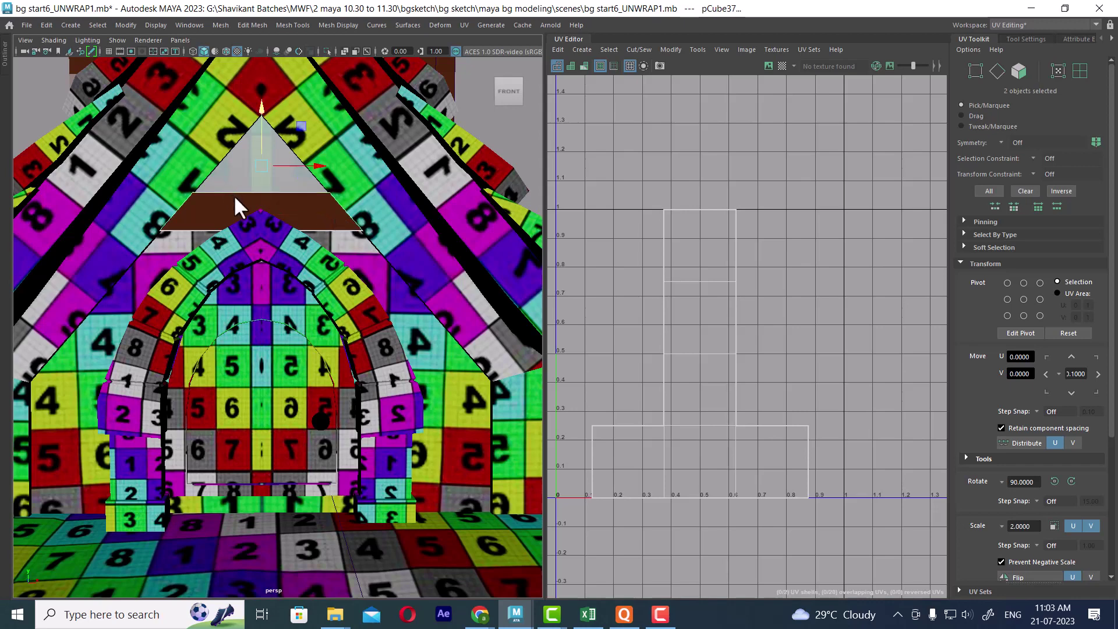
key("ctrl+1")
left_click_drag(326, 264, 391, 317, "alt")
left_click(390, 318)
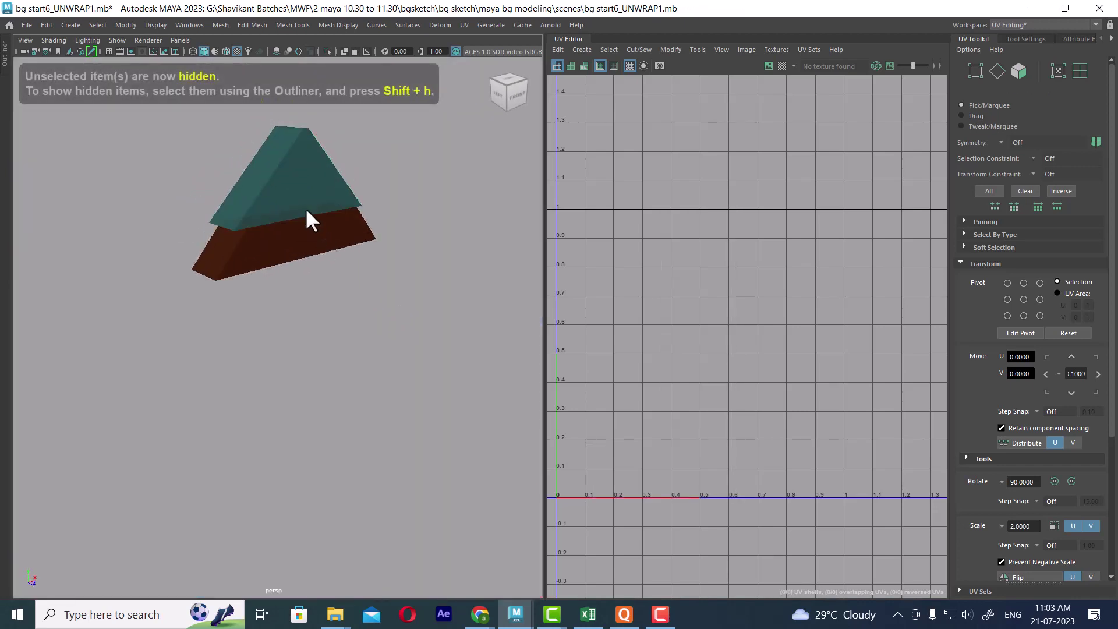
- Apply Automatic UV mapping to the gable piece and the crossbeam together
left_click(310, 220)
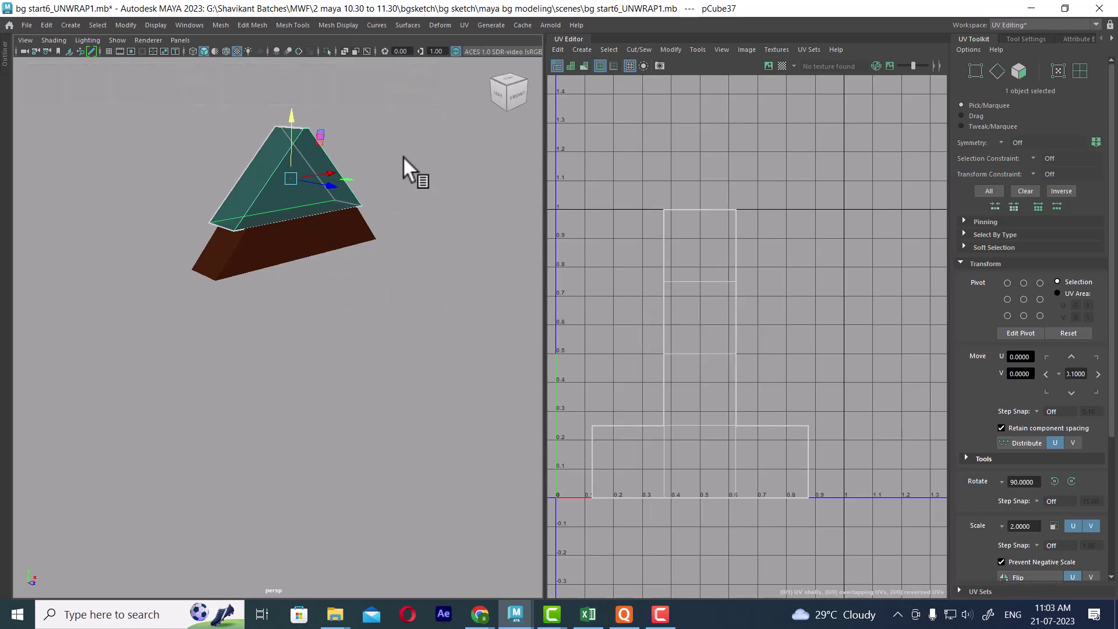
left_click_drag(403, 157, 79, 353)
left_click(464, 25)
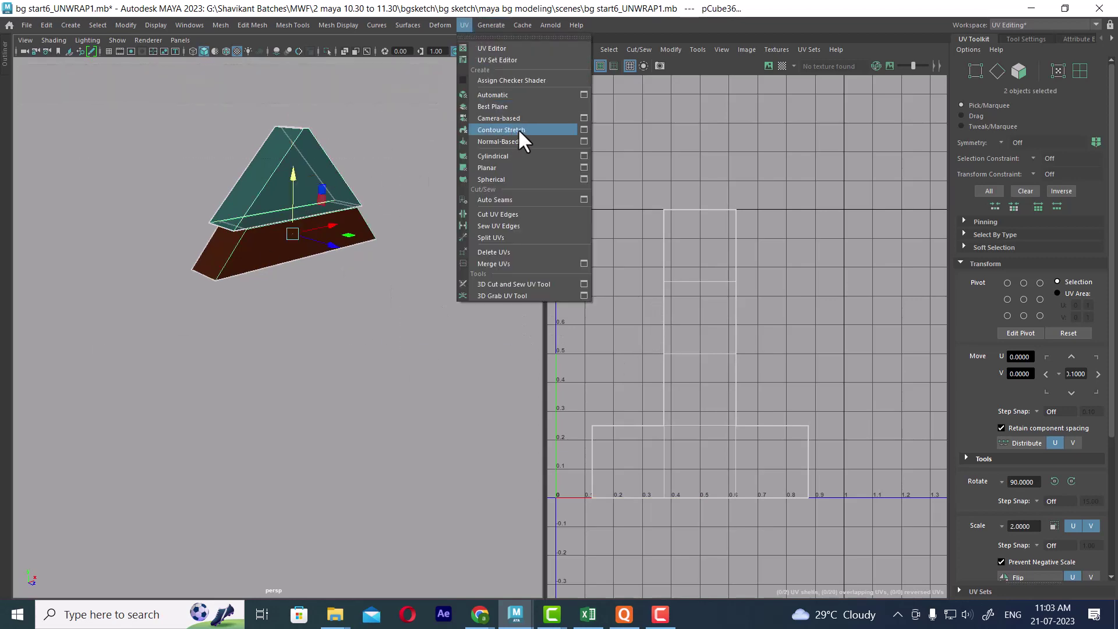
left_click(523, 95)
- Select the gable piece and move-and-sew its shared border edges to join its separate UV shells into one
right_click(285, 218)
right_click_drag(304, 201, 326, 199)
left_click(285, 185)
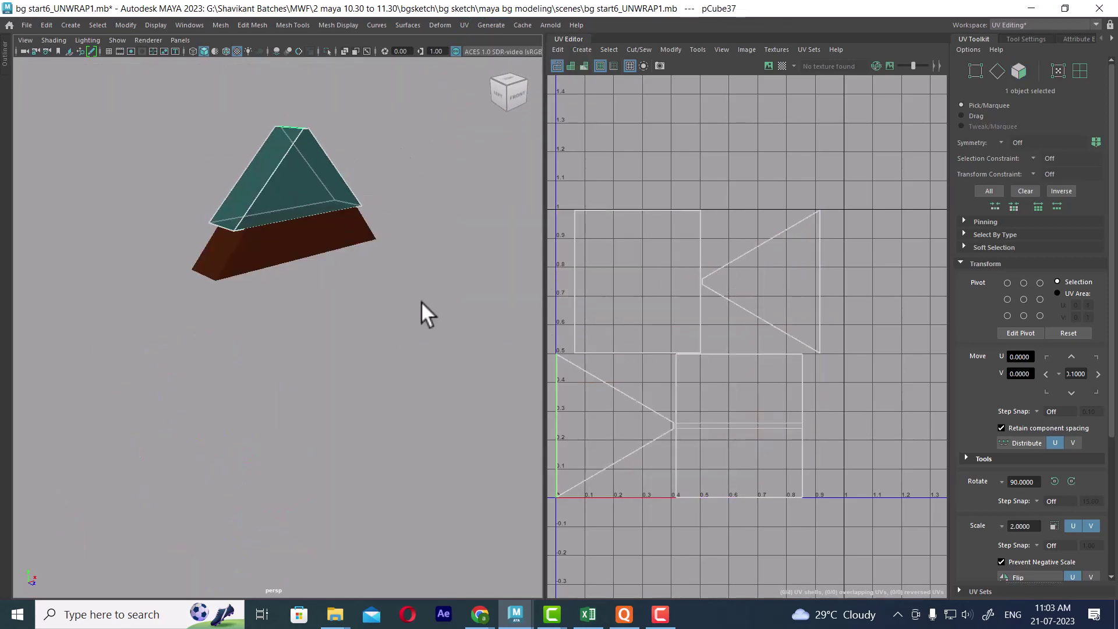
left_click_drag(374, 237, 301, 272, "alt")
key("F10")
left_click(213, 193)
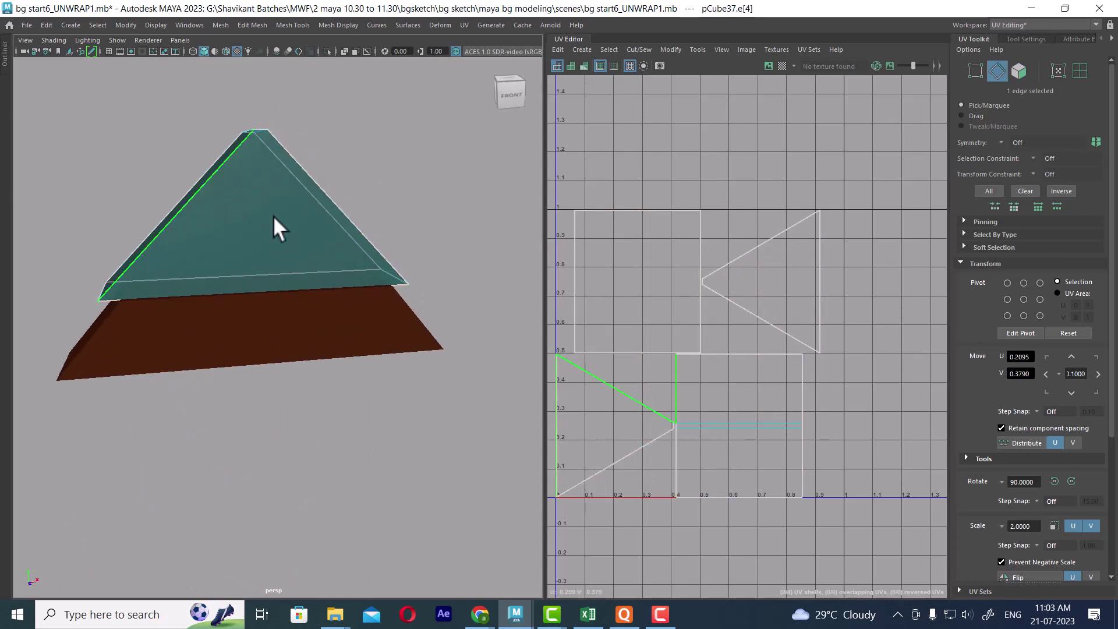
right_click_drag(655, 316, 720, 240, "shift")
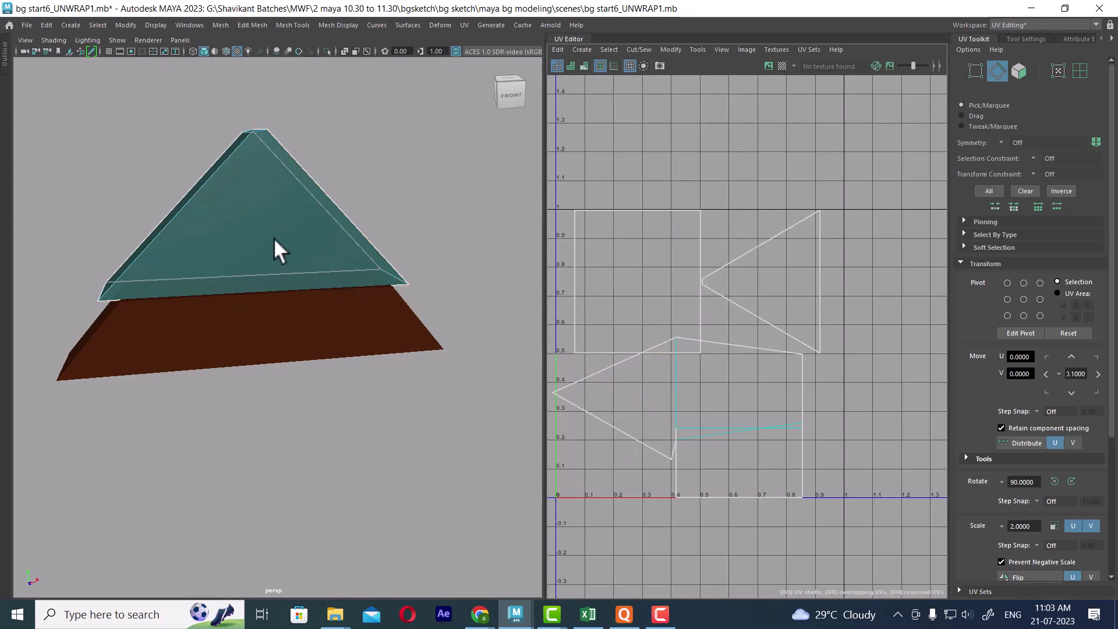
left_click_drag(274, 237, 306, 237, "alt")
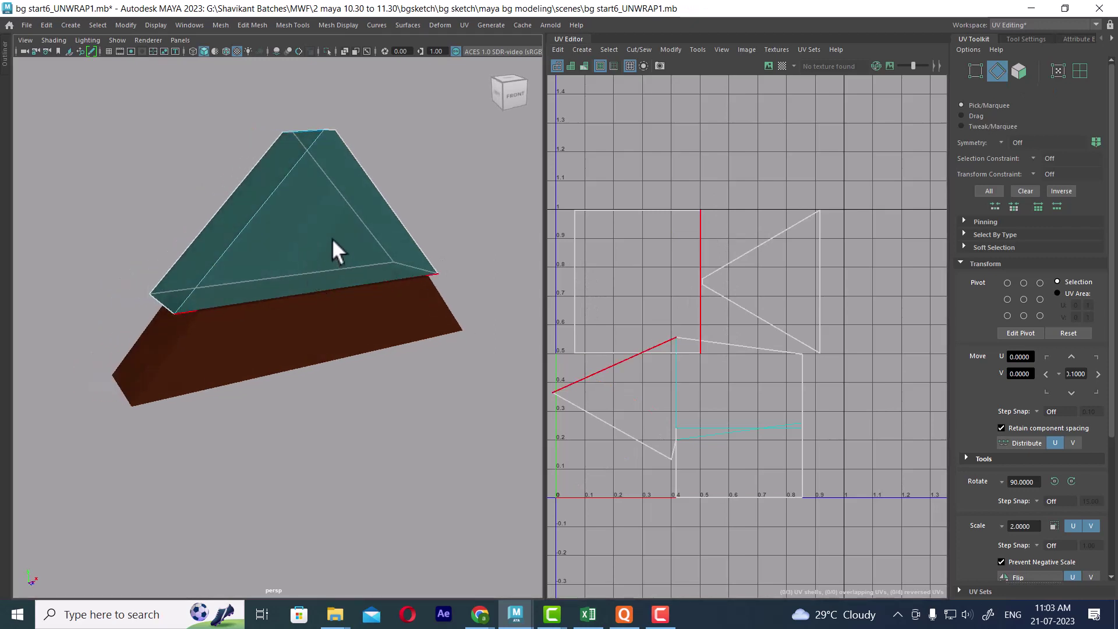
left_click(239, 187)
right_click_drag(746, 339, 768, 236, "shift")
scroll(772, 361, "down", 3)
left_click(763, 367)
scroll(772, 373, "down", 2)
- Select all UVs of the joined gable shell and unfold it
right_click_drag(745, 335, 883, 261)
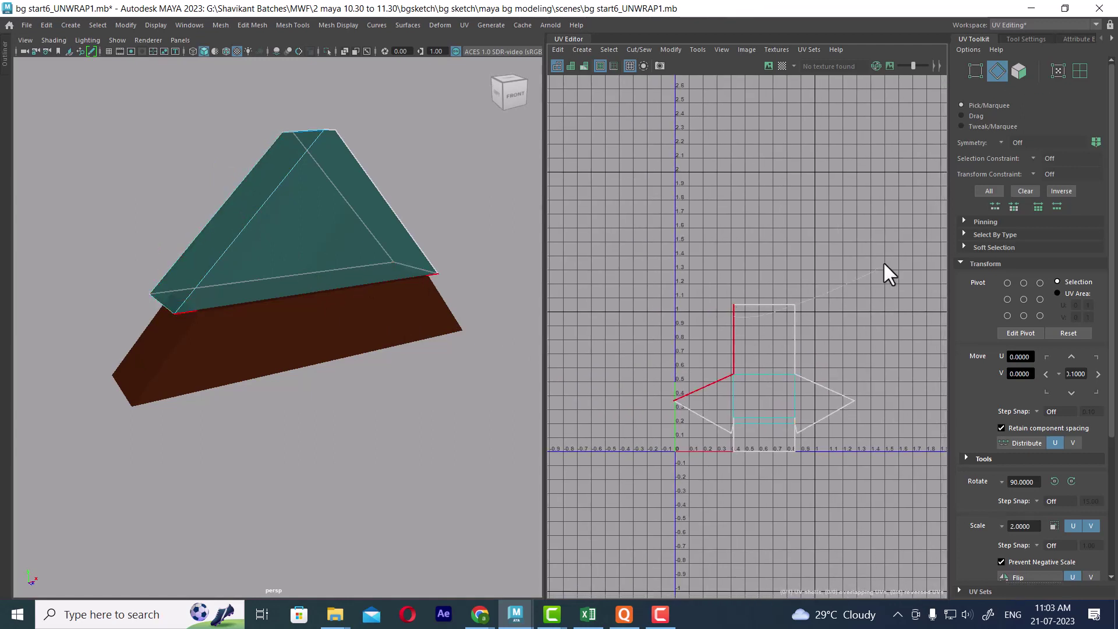
left_click_drag(883, 265, 650, 506)
right_click_drag(788, 328, 556, 341, "shift")
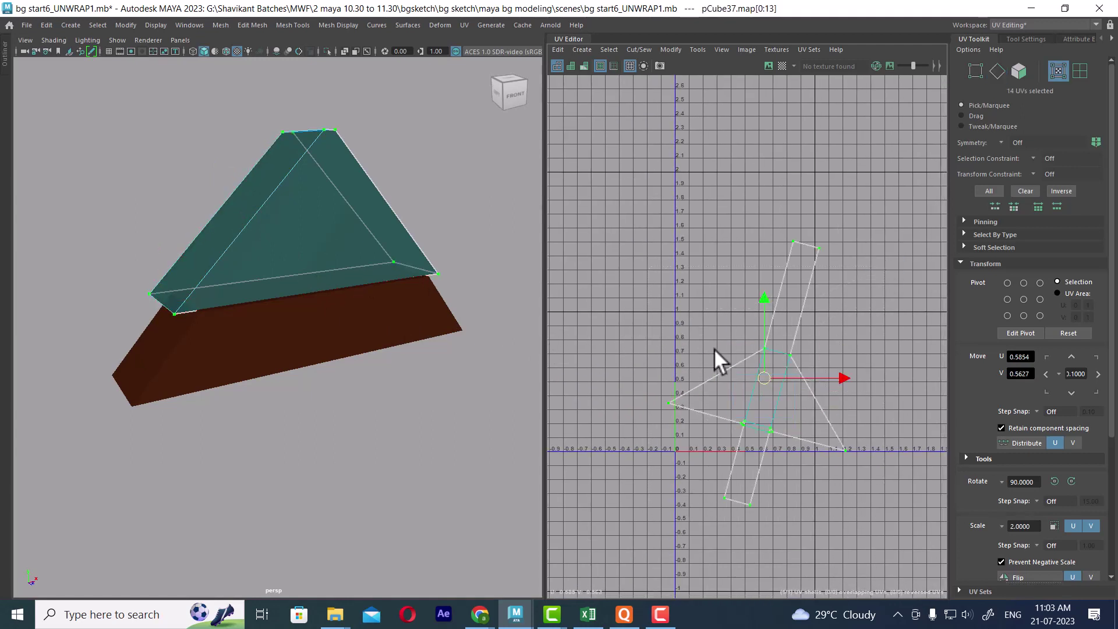
scroll(775, 355, "up", 3)
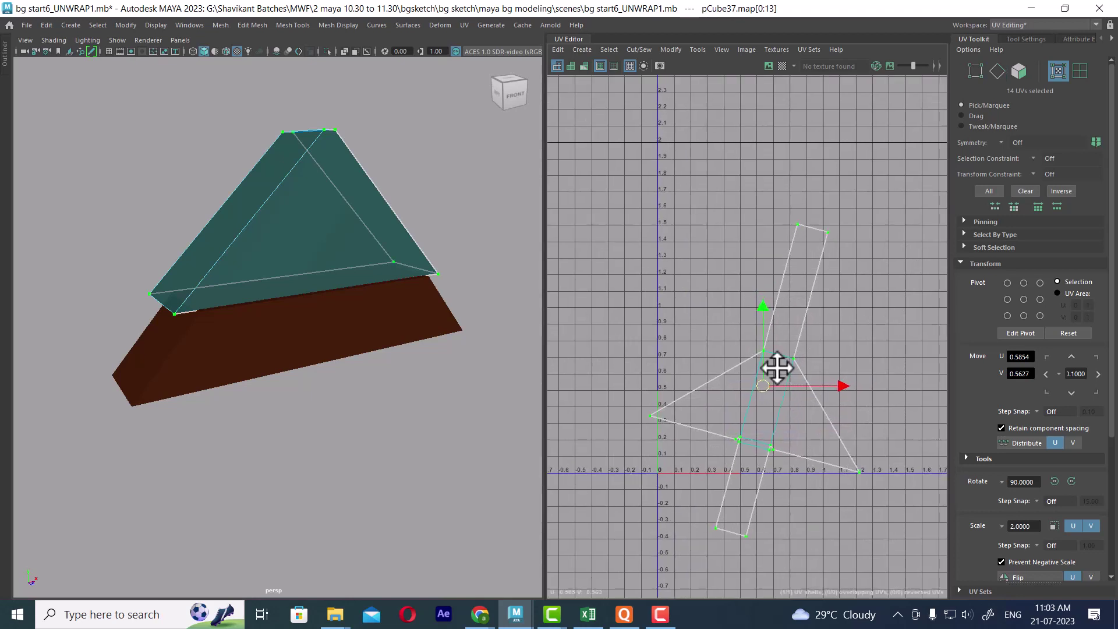
middle_click_drag(779, 370, 783, 314, "alt")
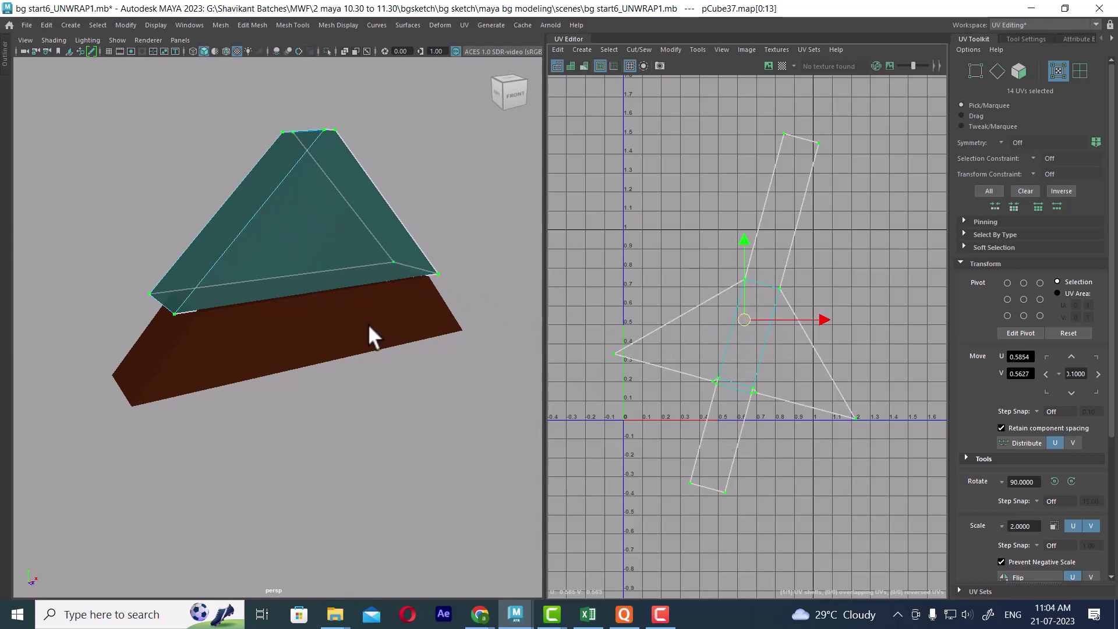
- Return to object mode, reselect only the gable piece and reapply Automatic UV mapping to it
right_click_drag(316, 194, 379, 172)
left_click(405, 176)
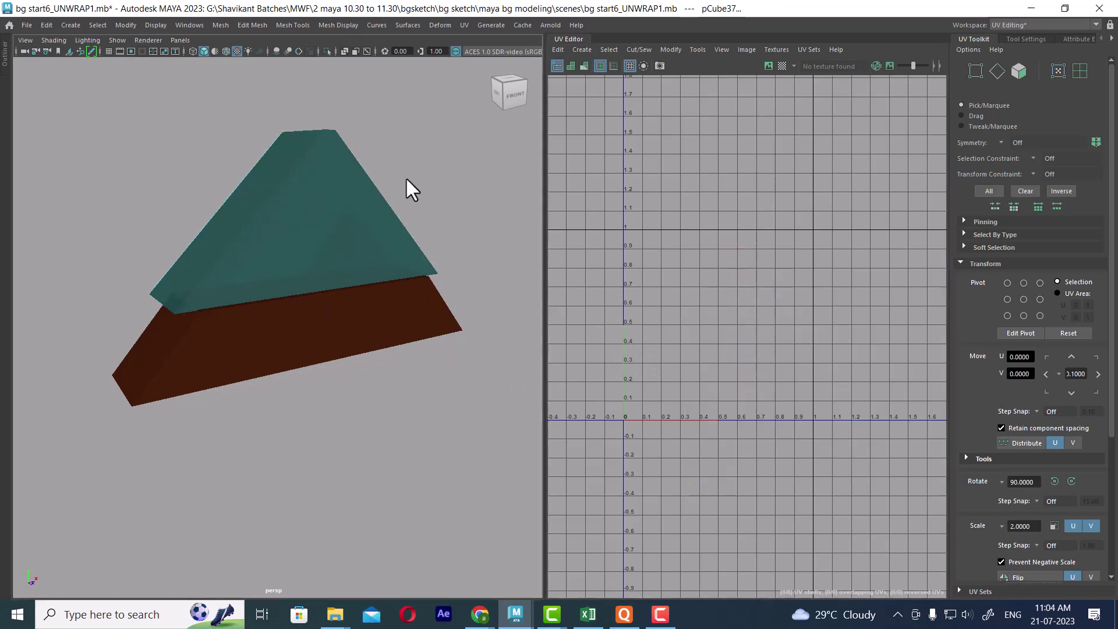
left_click(355, 194)
left_click(463, 24)
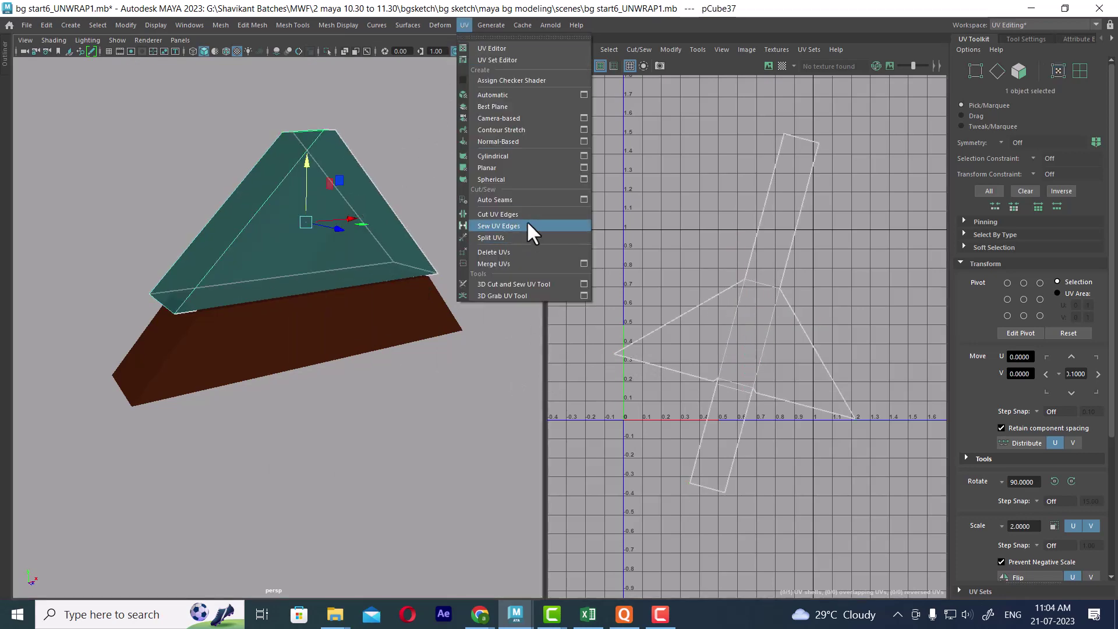
left_click(515, 92)
- Select all of the gable piece's UVs and stack its similar shells so the two triangular faces overlap
right_click_drag(374, 208, 491, 128)
scroll(1039, 333, "down", 5)
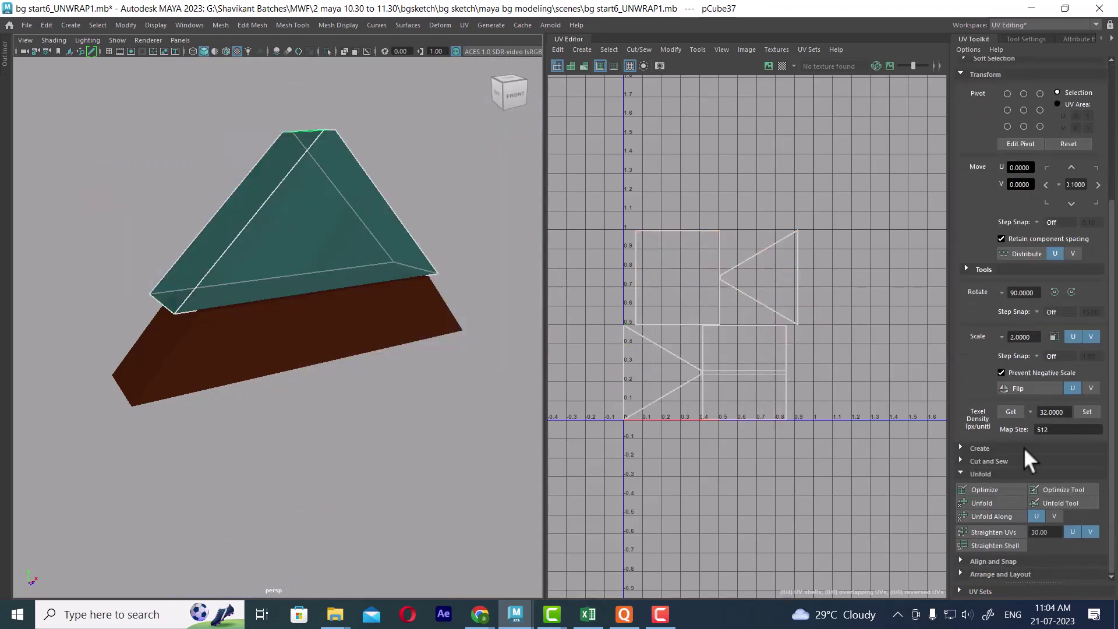
left_click(1004, 574)
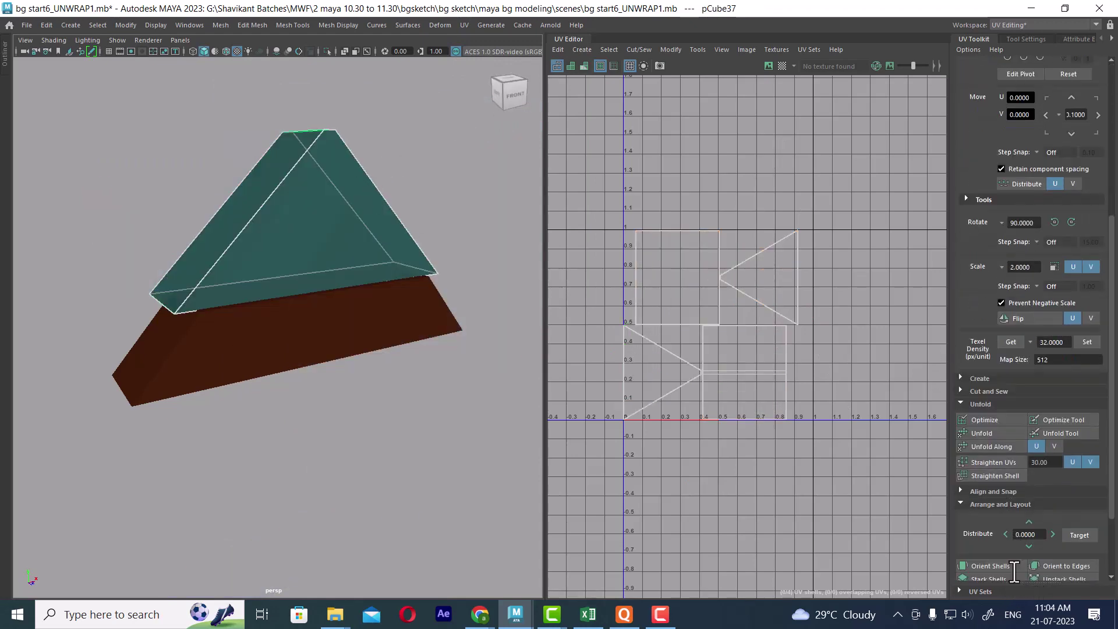
scroll(1004, 559, "down", 4)
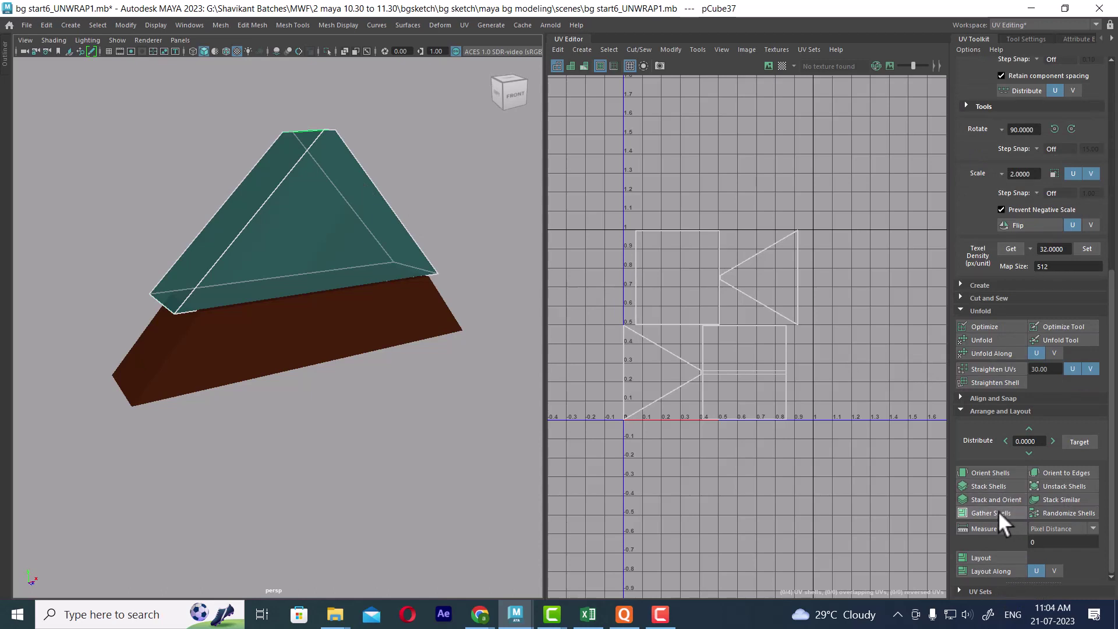
right_click_drag(722, 279, 825, 262)
left_click_drag(842, 201, 553, 464)
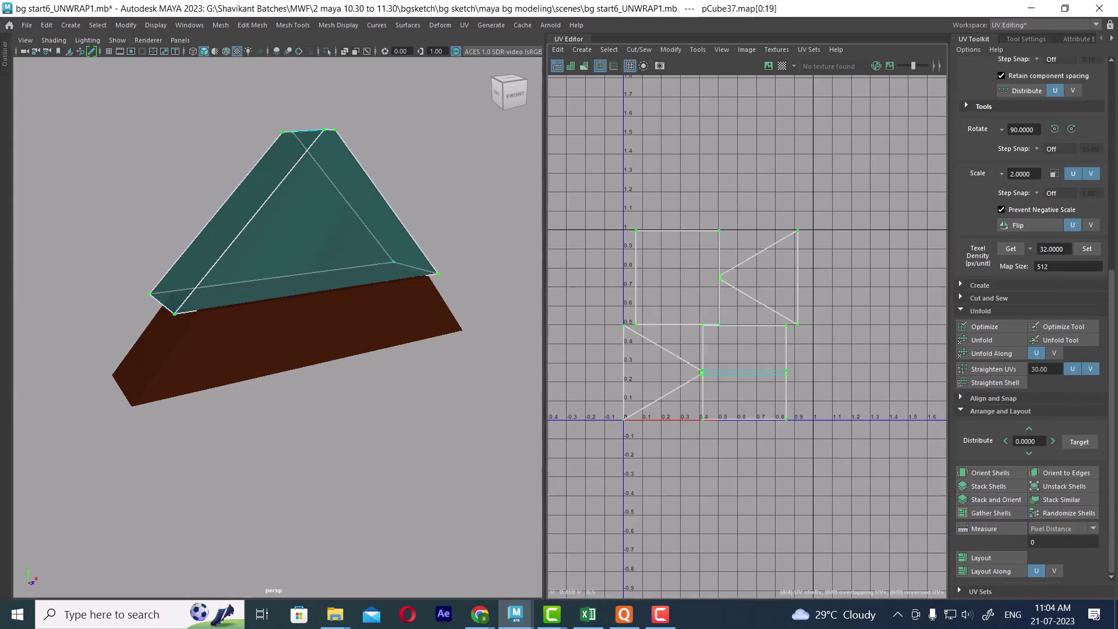
left_click(1068, 509)
left_click(1067, 499)
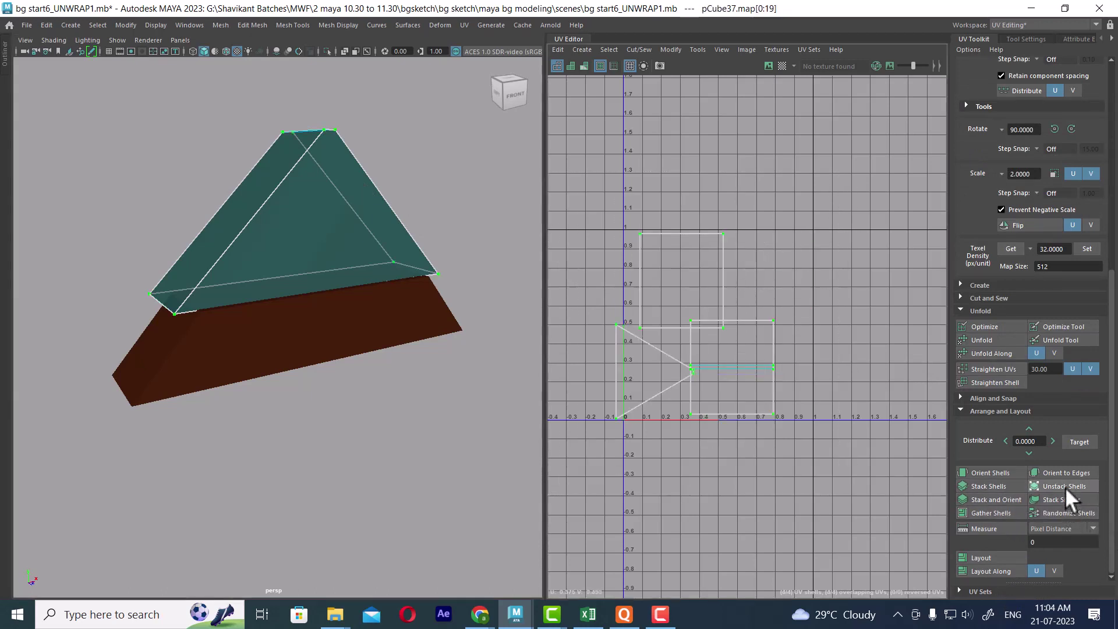
- Undo the shell stacking and apply Stack Similar to the gable's UVs again
scroll(718, 475, "up", 1)
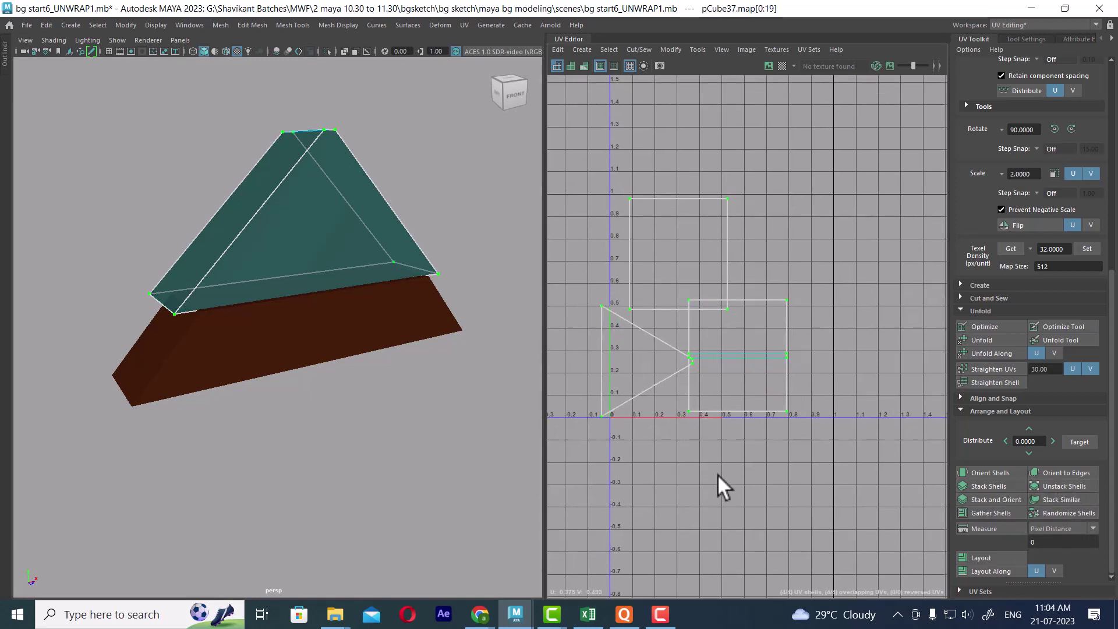
key("ctrl+z")
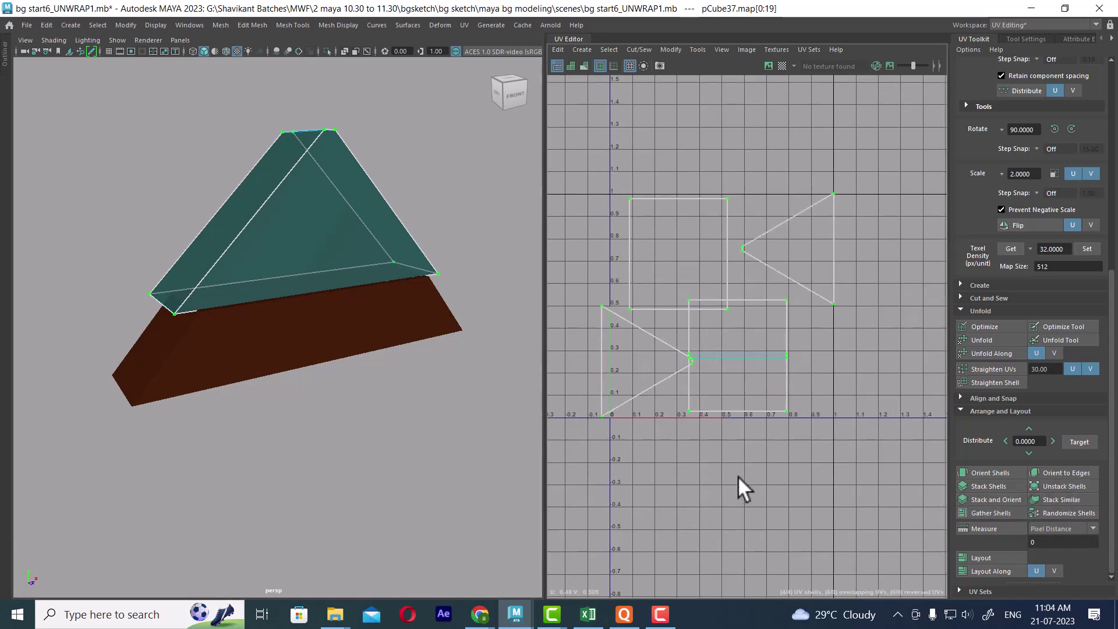
left_click(1077, 499)
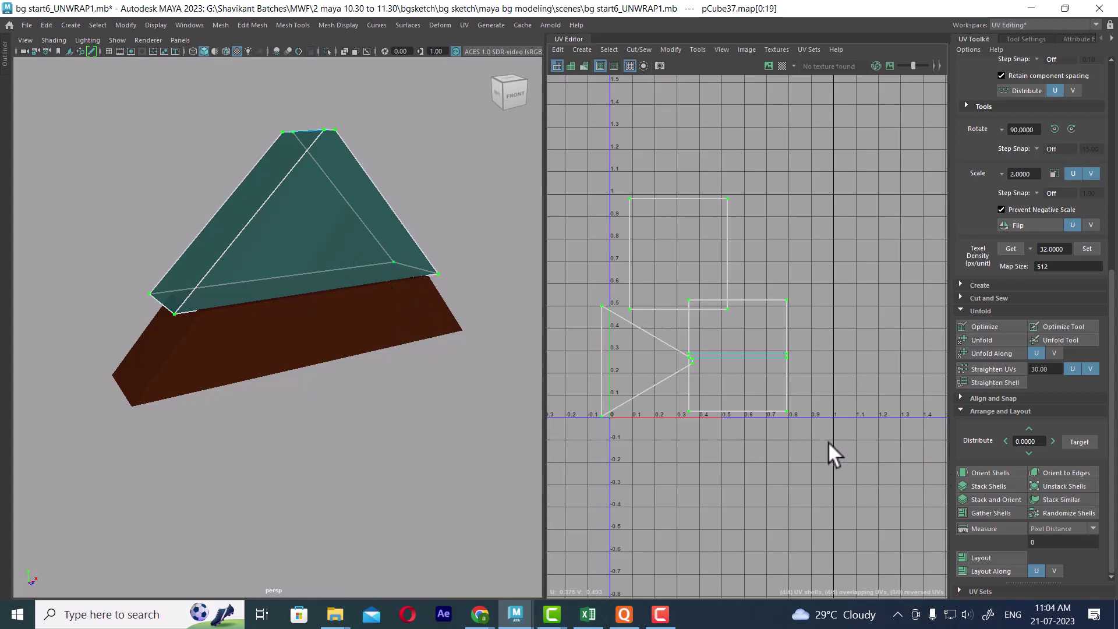
- Move-and-sew the rectangular bottom shell onto the side faces' shell to form one continuous strip
right_click_drag(741, 299, 753, 191)
left_click(751, 298)
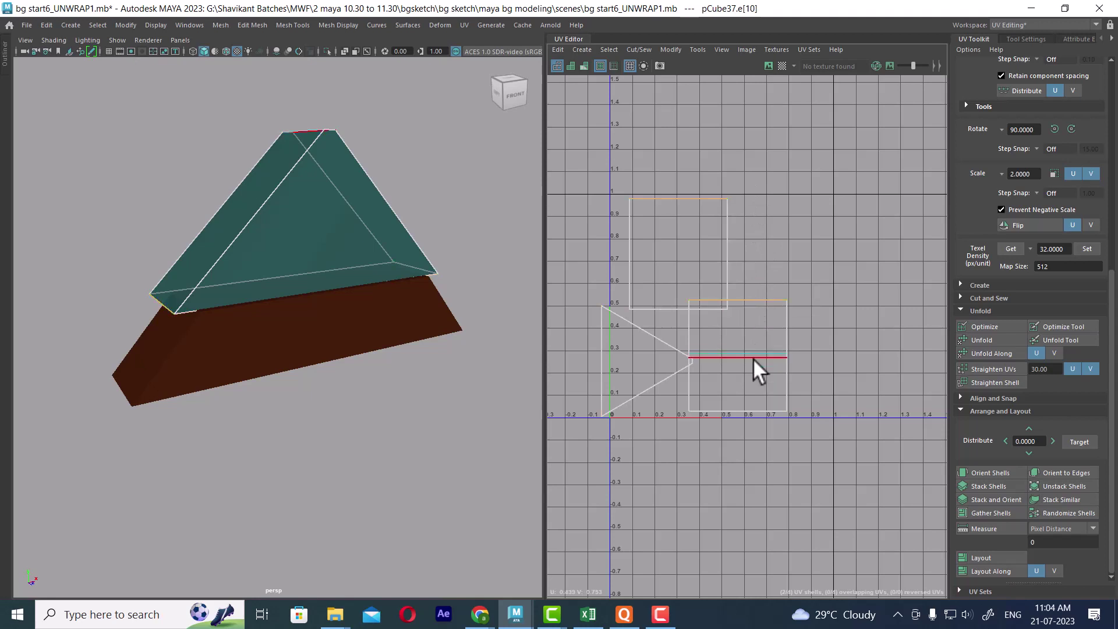
right_click_drag(753, 358, 757, 218, "shift")
- Select the whole strip shell of the gable's side faces and unfold its UVs
right_click_drag(765, 307, 837, 161)
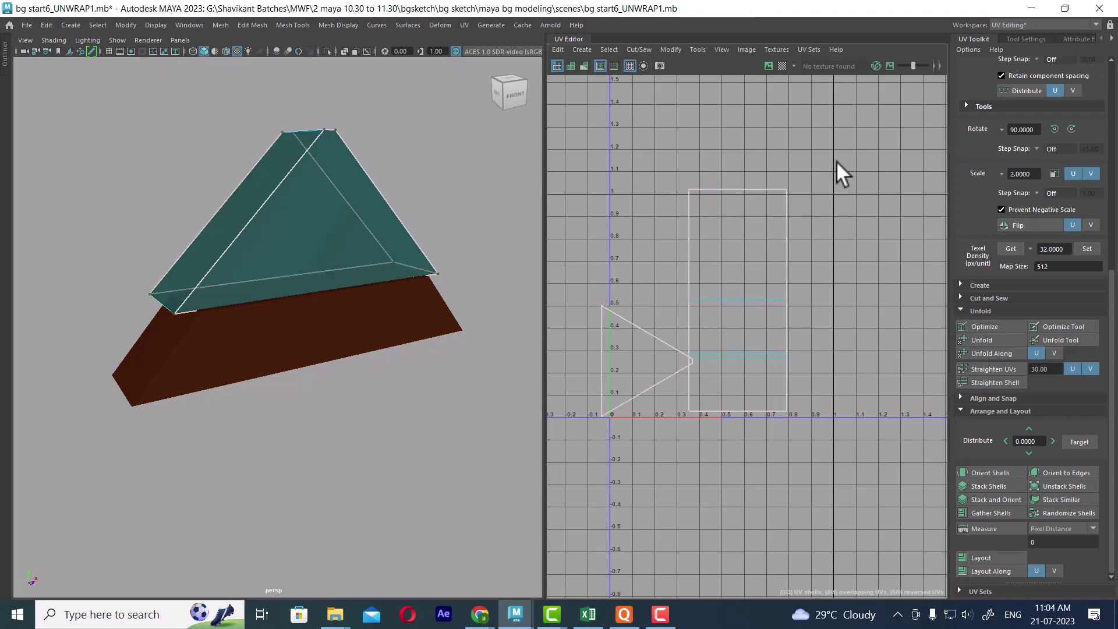
left_click_drag(835, 164, 777, 381)
left_click_drag(727, 427, 728, 430)
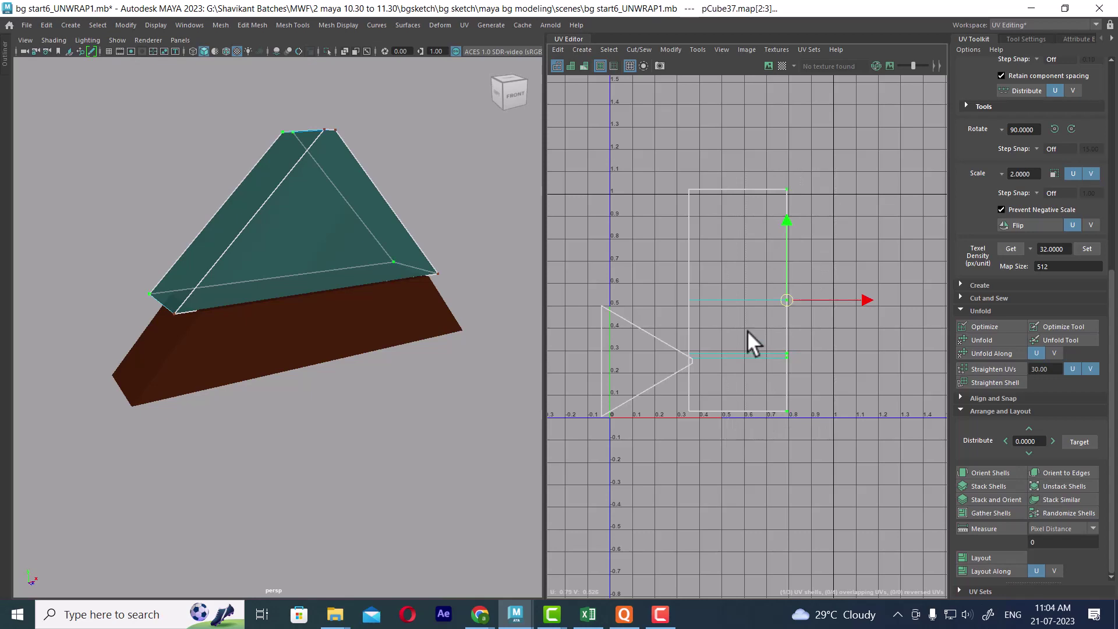
right_click_drag(750, 331, 852, 375, "ctrl")
right_click_drag(873, 261, 560, 272, "shift")
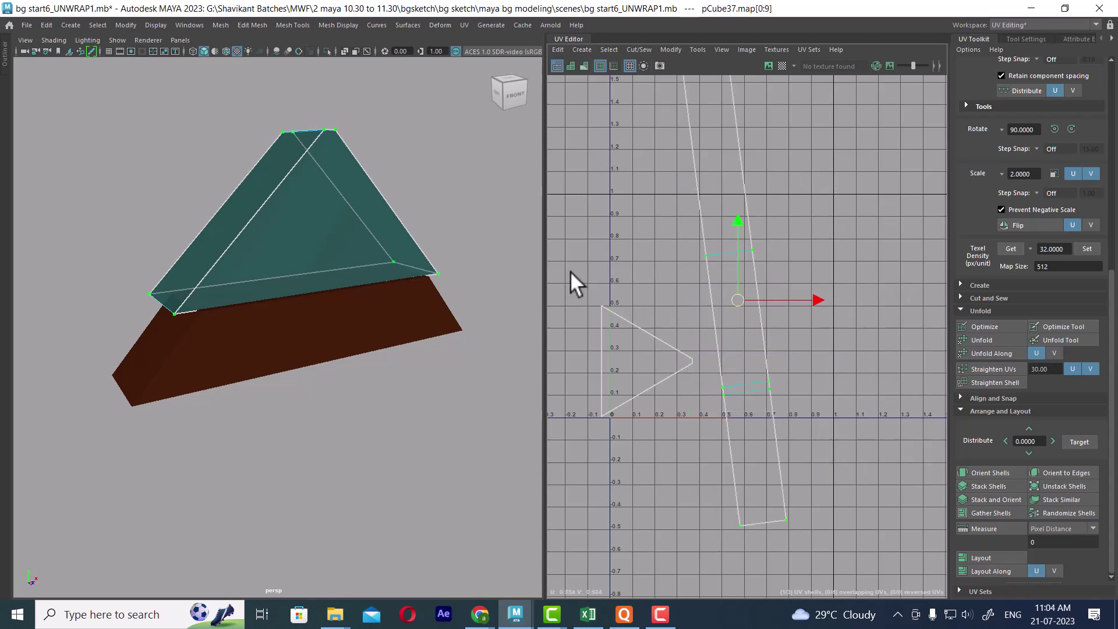
- Lay out all of the gable's UV shells and restack the two similar triangular ones
scroll(708, 334, "down", 3)
scroll(751, 417, "up", 3)
scroll(755, 410, "down", 2)
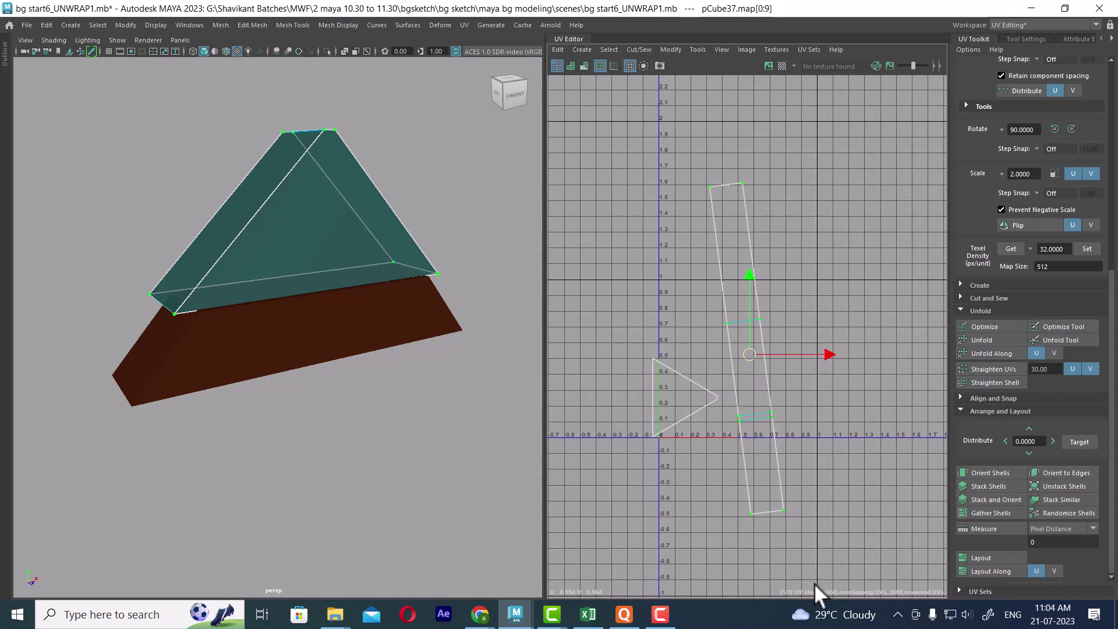
right_click_drag(837, 317, 602, 446, "shift")
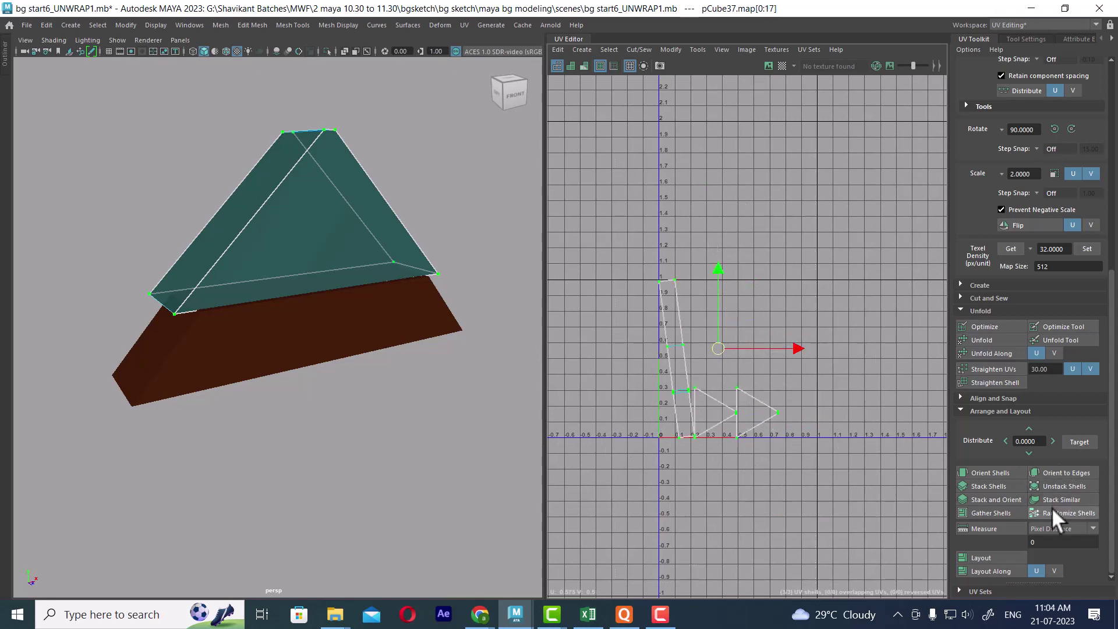
left_click(1071, 498)
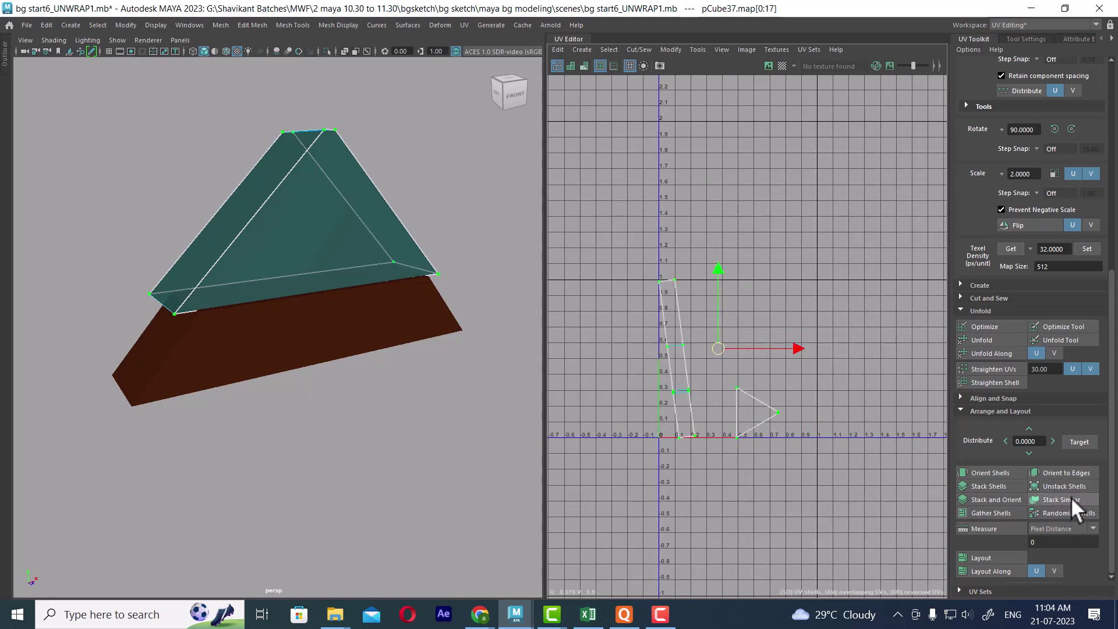
- Select the tilted strip shell, rotate it upright and apply Straighten Shell to it
scroll(722, 440, "up", 2)
left_click_drag(683, 376, 664, 402)
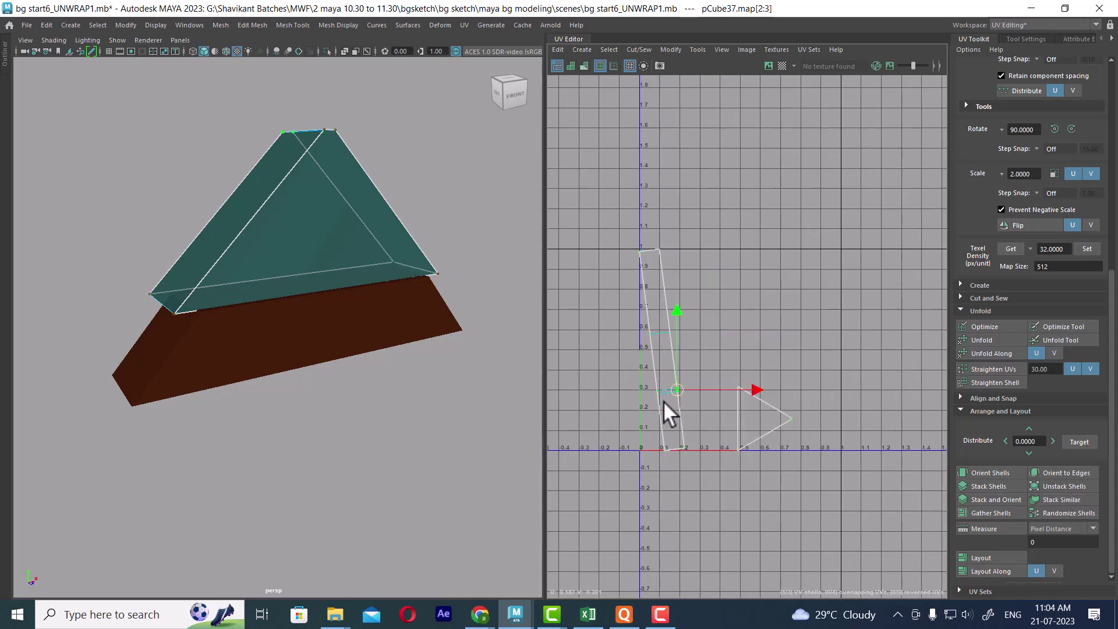
right_click_drag(677, 401, 757, 451, "ctrl")
key("e")
left_click_drag(725, 308, 728, 319)
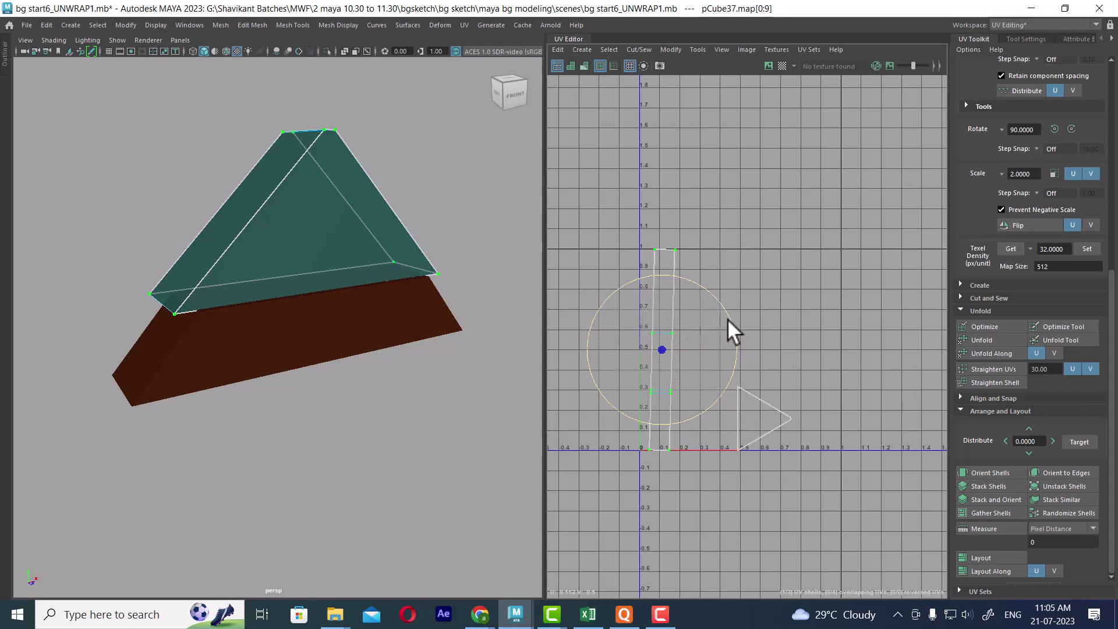
left_click(1005, 381)
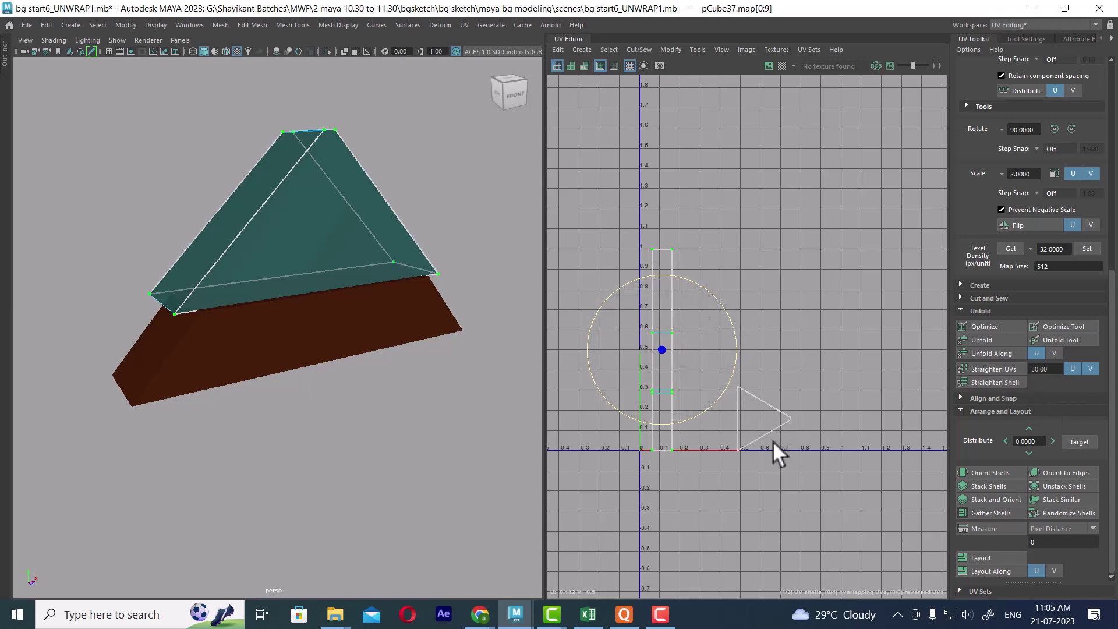
key("w")
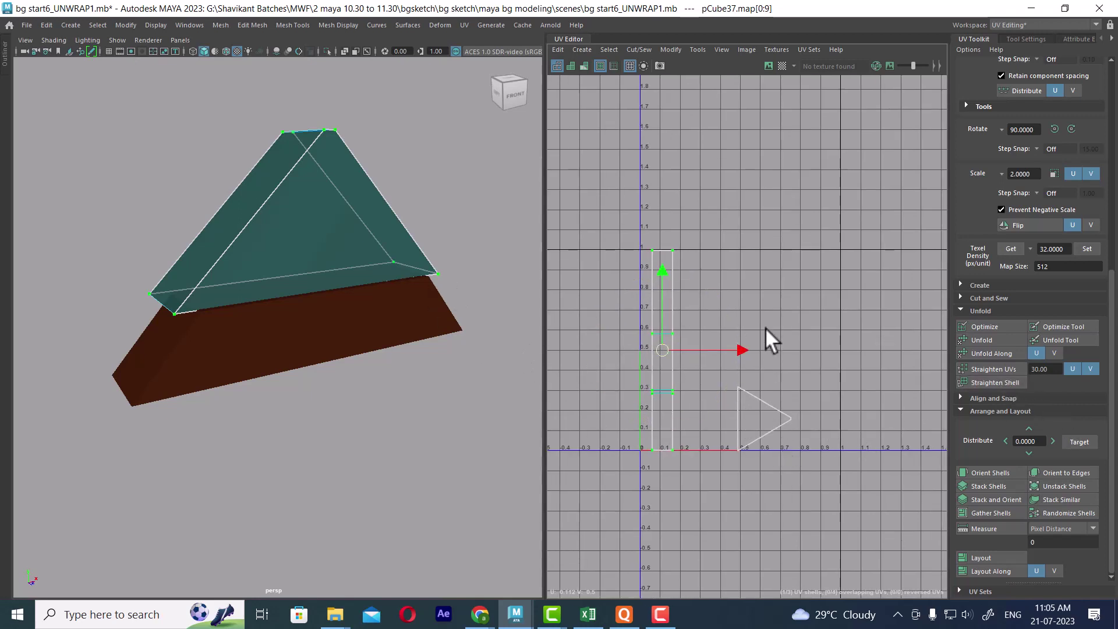
- Select the ring of edges running through the crossbeam's depth and move-and-sew them to join its UV shells
left_click(371, 330)
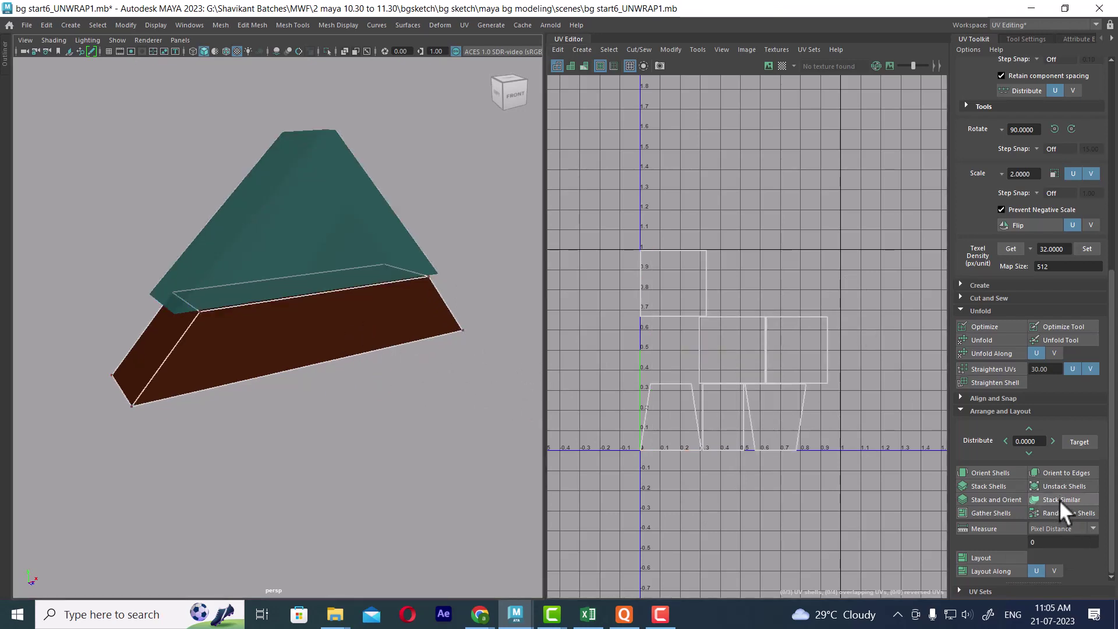
middle_click_drag(365, 419, 370, 387, "alt")
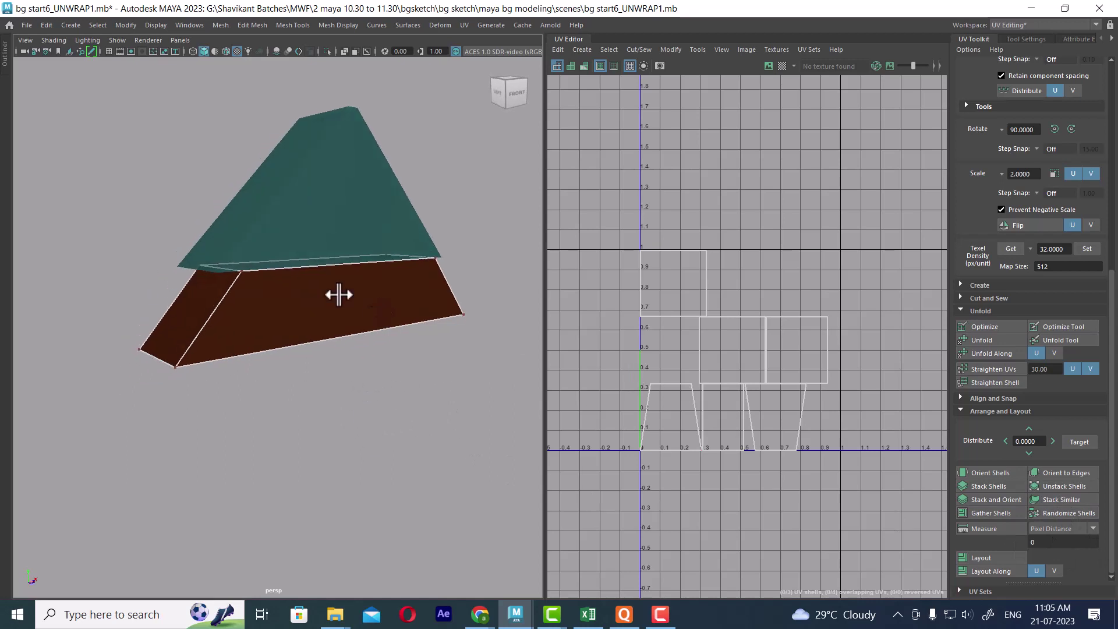
right_click_drag(320, 305, 434, 236)
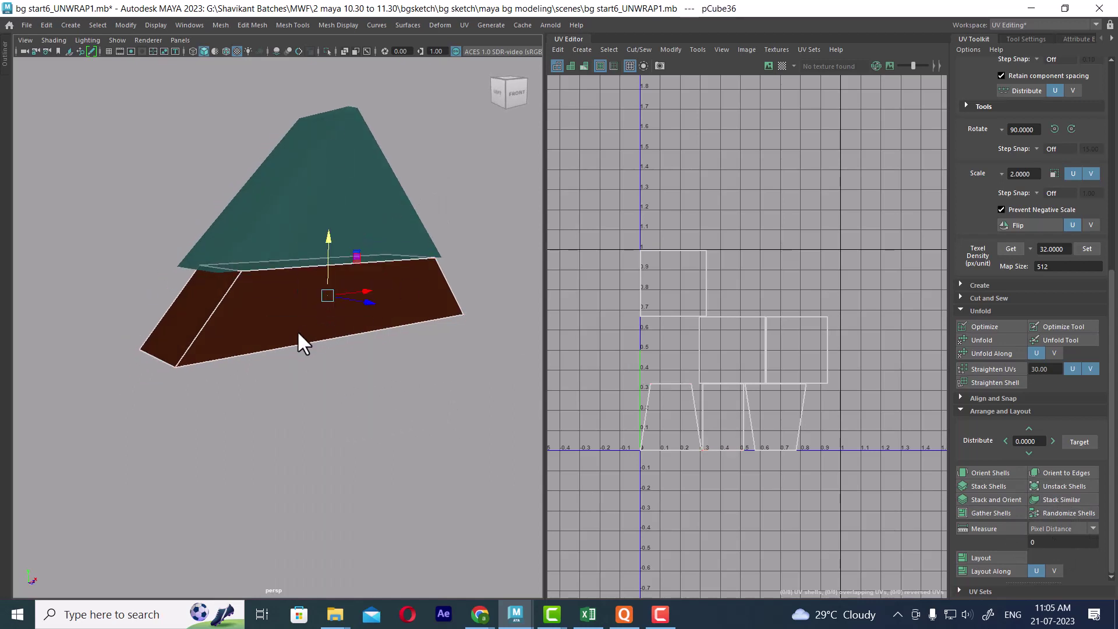
left_click(157, 359)
right_click_drag(349, 303, 146, 394, "ctrl")
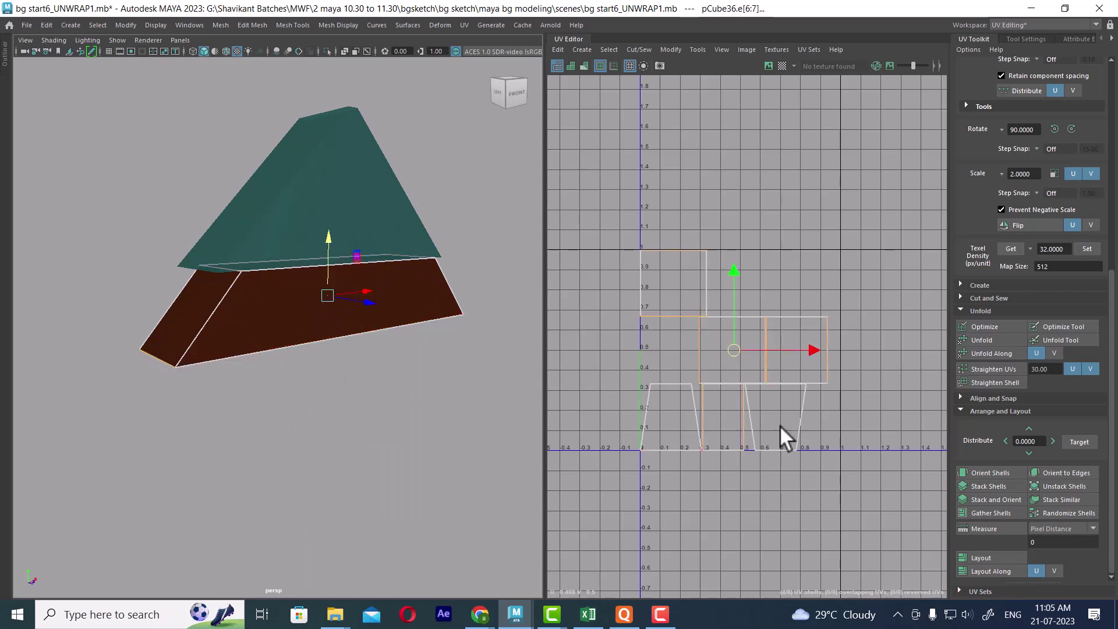
scroll(775, 407, "up", 2)
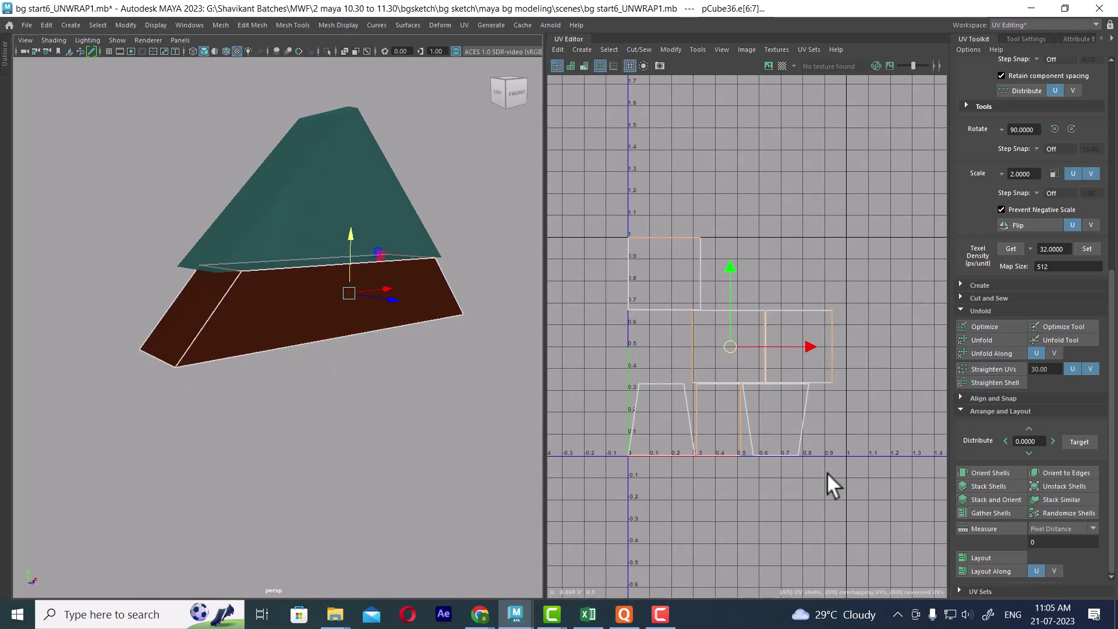
right_click_drag(827, 473, 782, 235, "shift")
scroll(764, 415, "down", 3)
right_click_drag(691, 374, 837, 341)
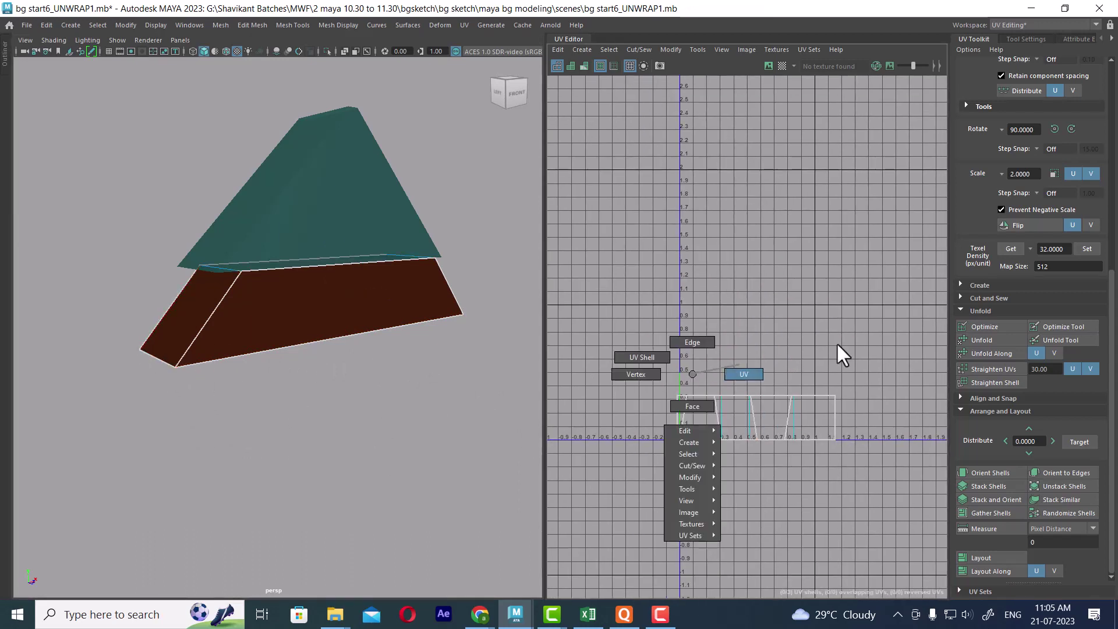
- Lay out and unfold all of the crossbeam's UV shells, and stack the two similar trapezoidal ones
left_click_drag(868, 343, 576, 513)
right_click(795, 313, "shift")
right_click_drag(796, 314, 670, 362, "shift")
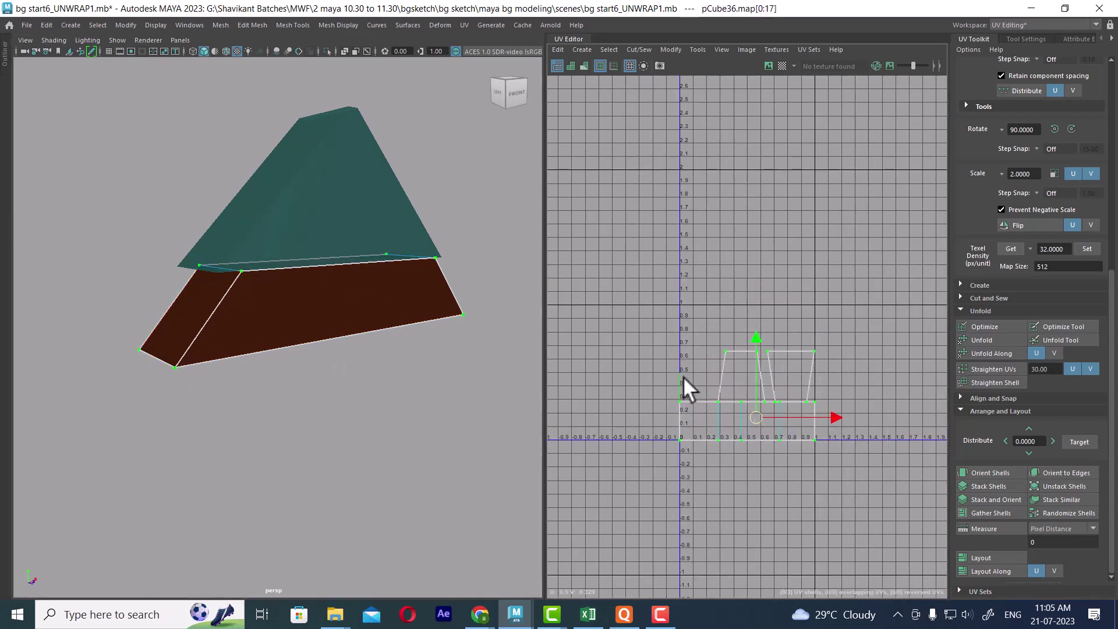
right_click_drag(839, 309, 507, 347, "shift")
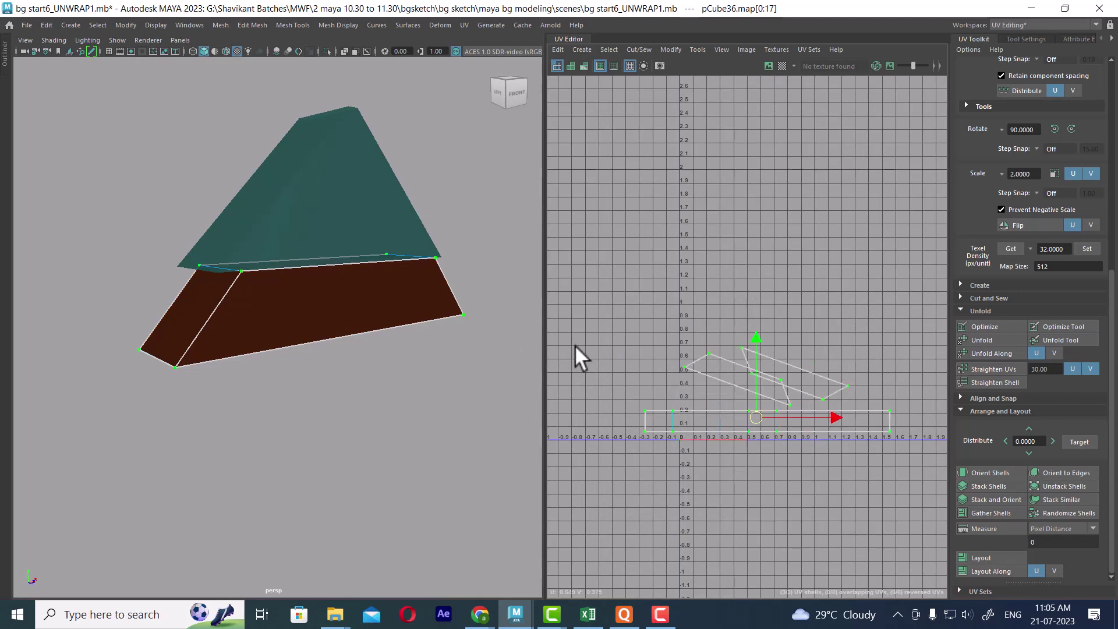
left_click(1075, 500)
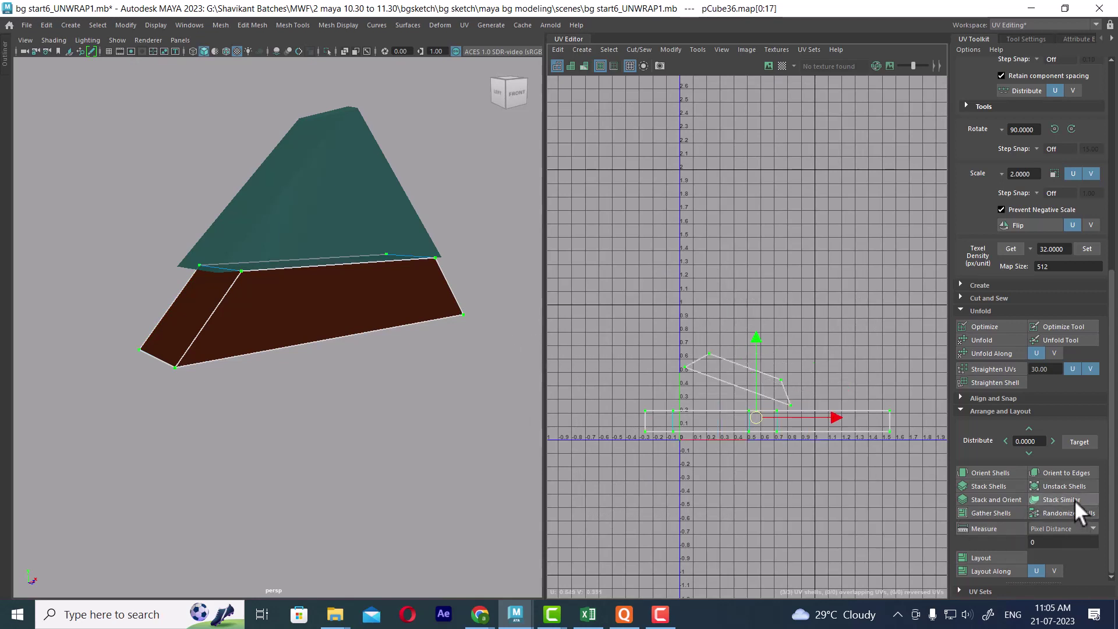
- Select the tilted trapezoidal shells, apply Straighten Shell to level them and restack them with Stack Similar
scroll(749, 387, "up", 2)
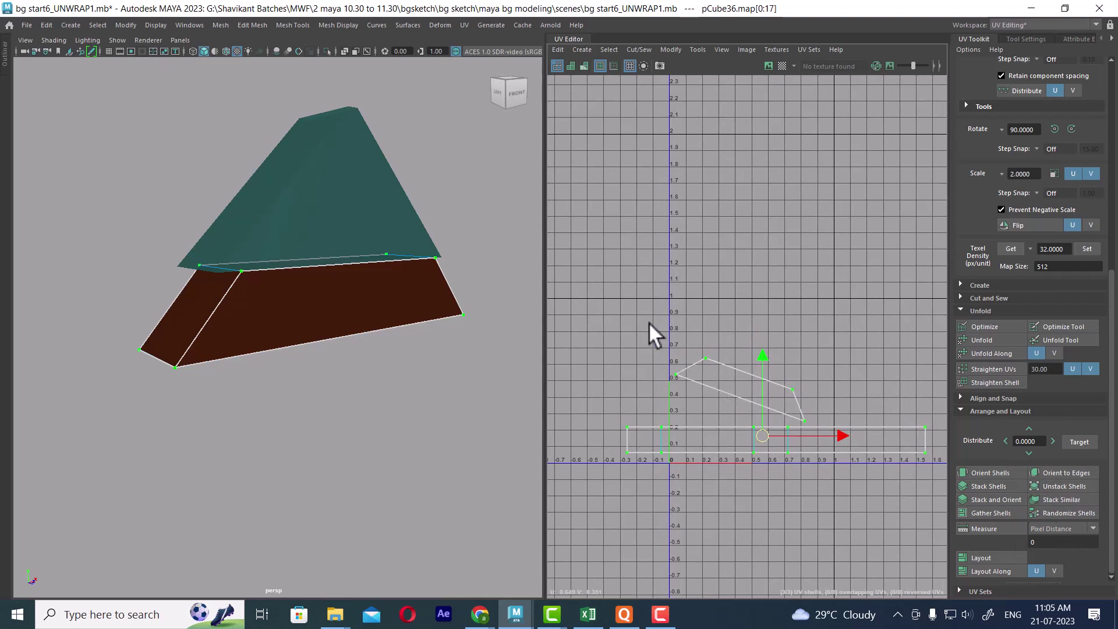
left_click_drag(809, 422, 833, 424)
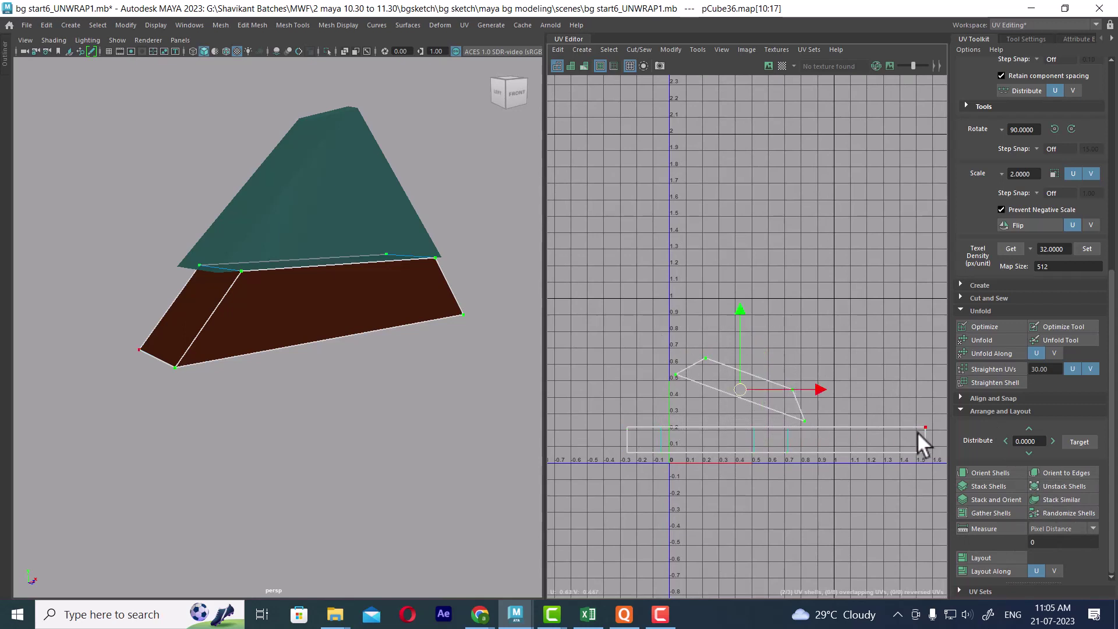
left_click(1002, 378)
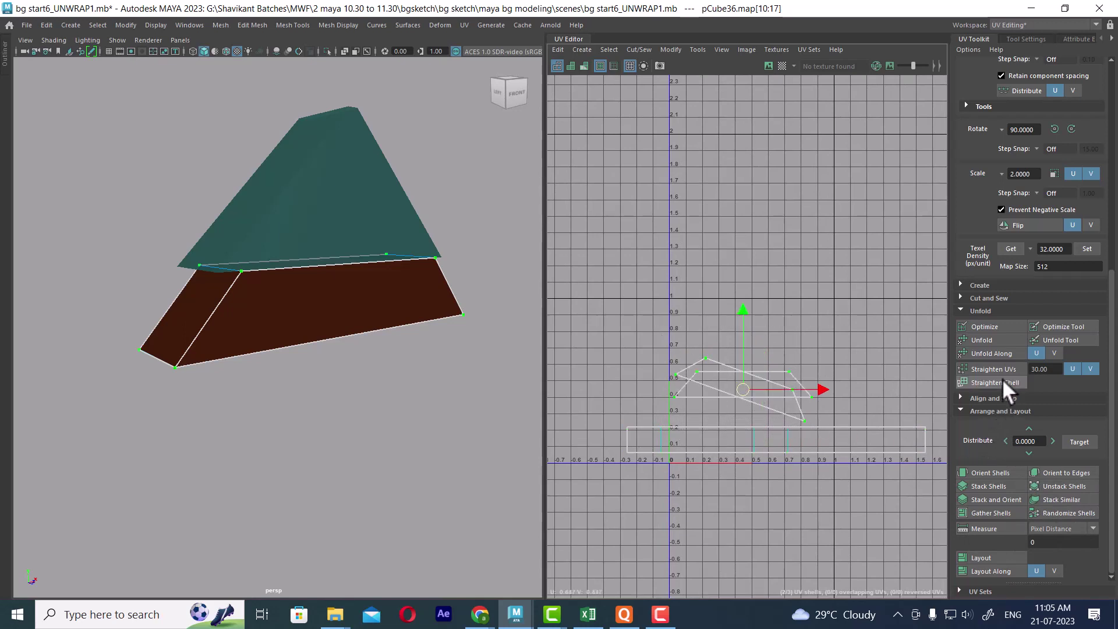
left_click(1062, 499)
- Select the crossbeam's whole strip shell, unfold it and level it with Straighten Shell
scroll(815, 445, "down", 4)
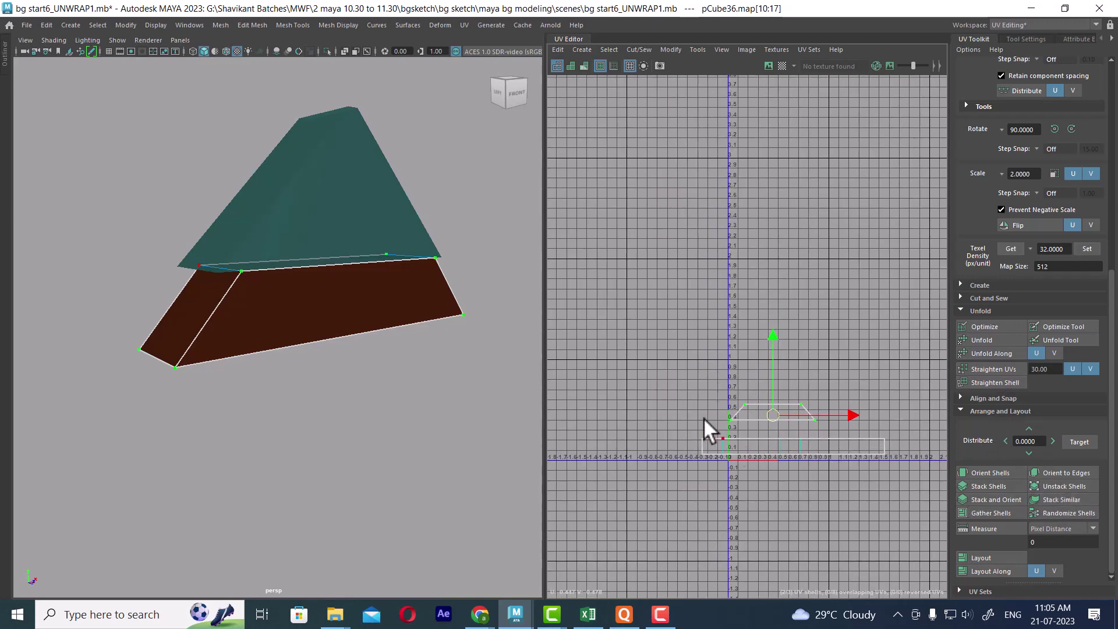
left_click_drag(897, 508, 897, 446)
left_click_drag(710, 481, 890, 447)
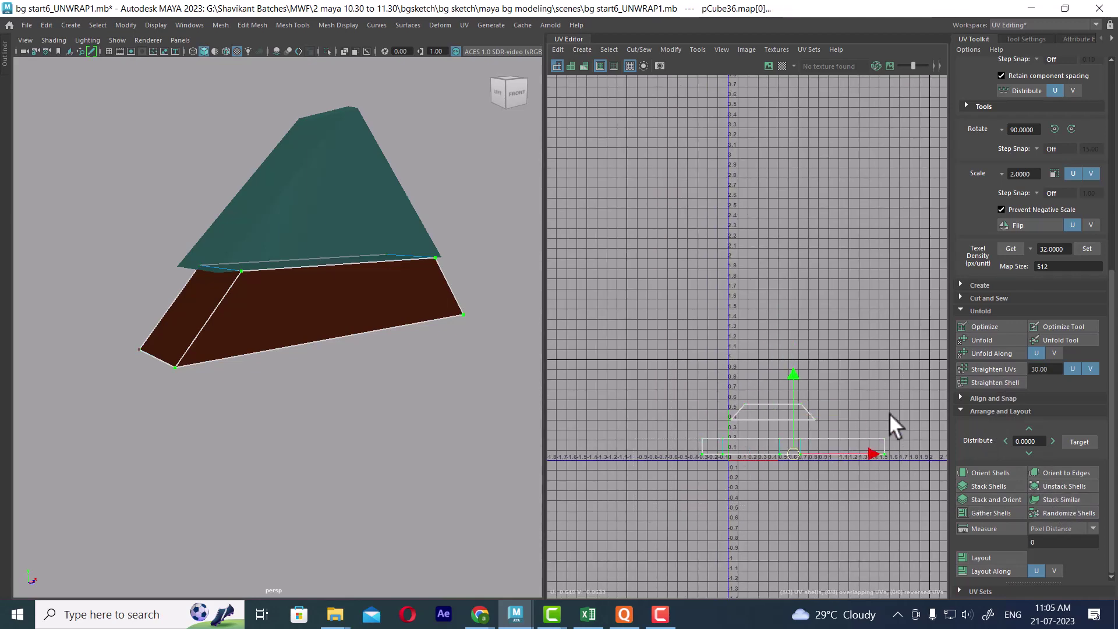
right_click(889, 414, "ctrl")
right_click(789, 445, "ctrl")
right_click_drag(869, 456, 882, 422, "ctrl")
right_click_drag(895, 363, 790, 358, "shift")
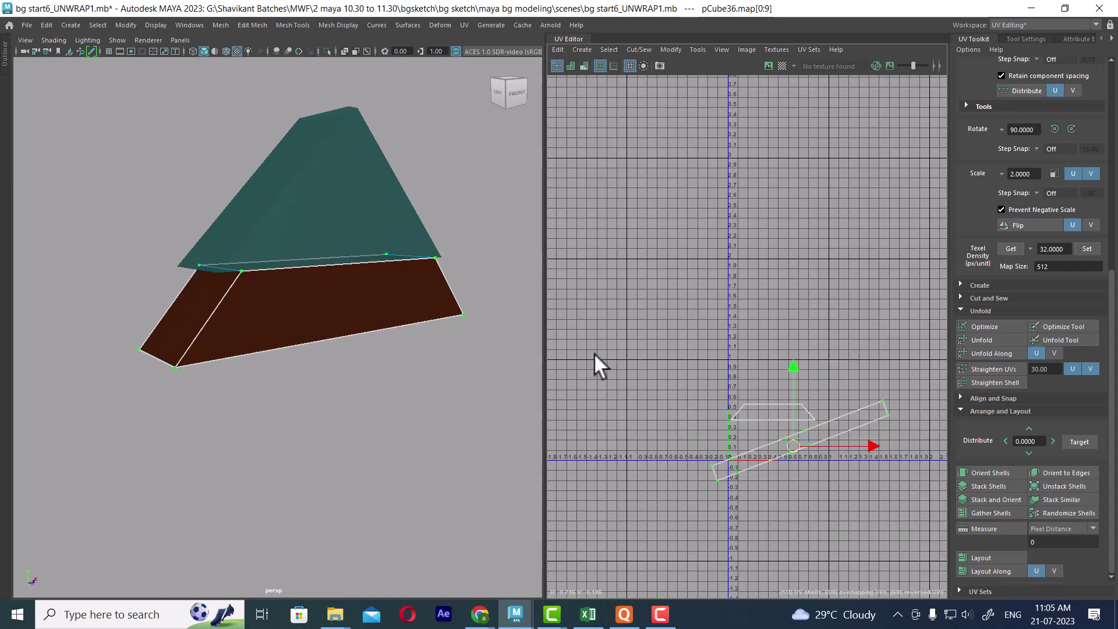
left_click(1001, 384)
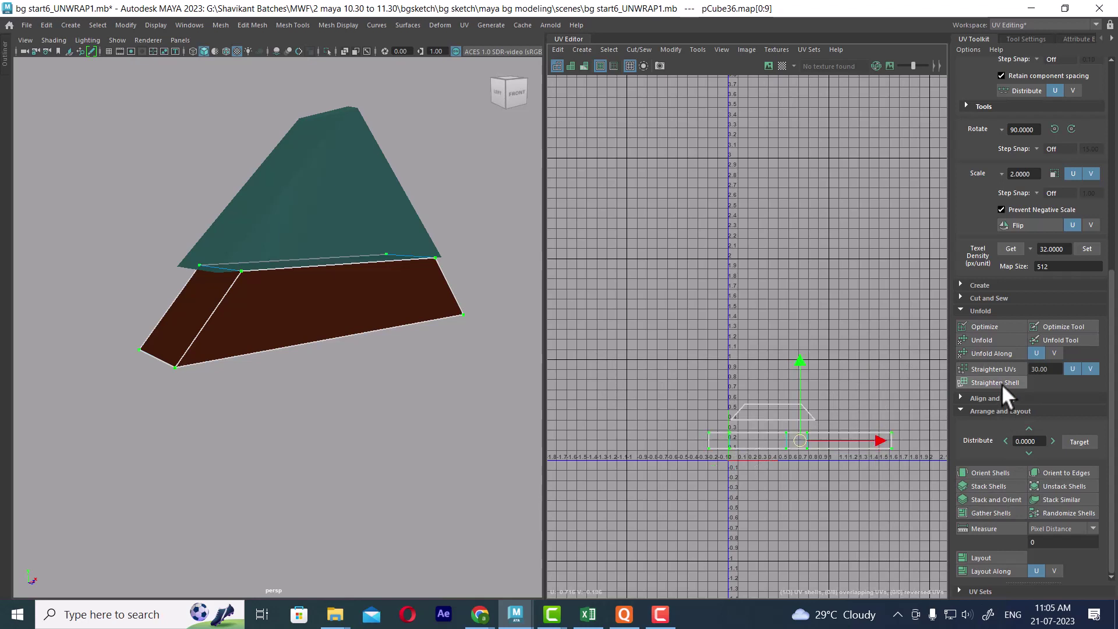
- Select the gable infill and move all of its UV shells outside the 0–1 tile, below and beside the origin
right_click_drag(280, 275, 307, 208, "alt")
right_click_drag(308, 208, 473, 128)
left_click(415, 179)
left_click_drag(416, 182, 380, 340)
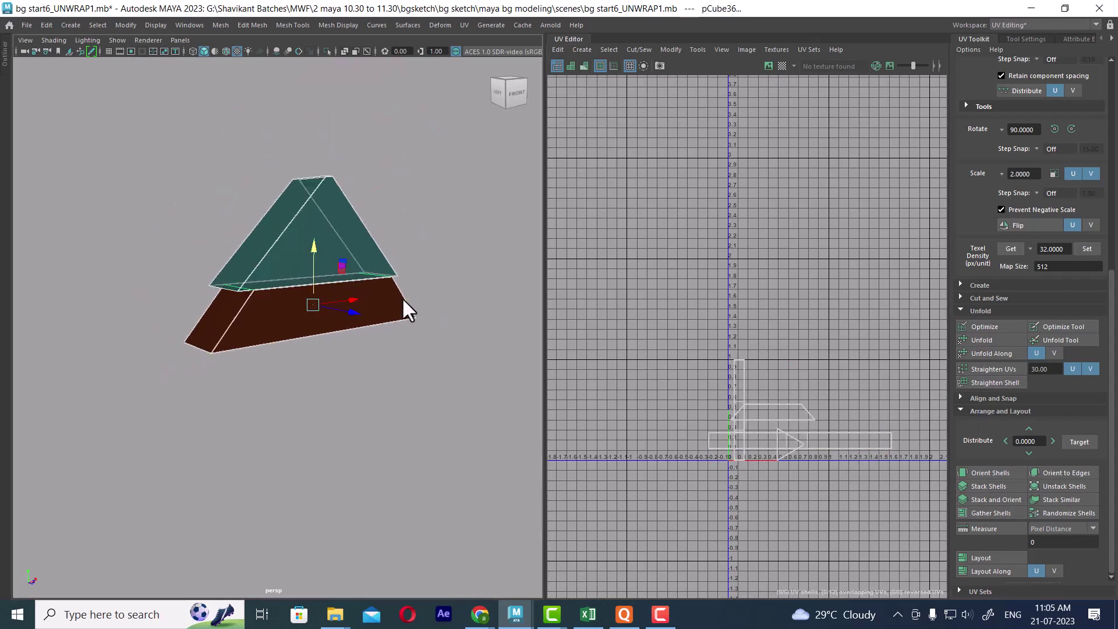
left_click(323, 273)
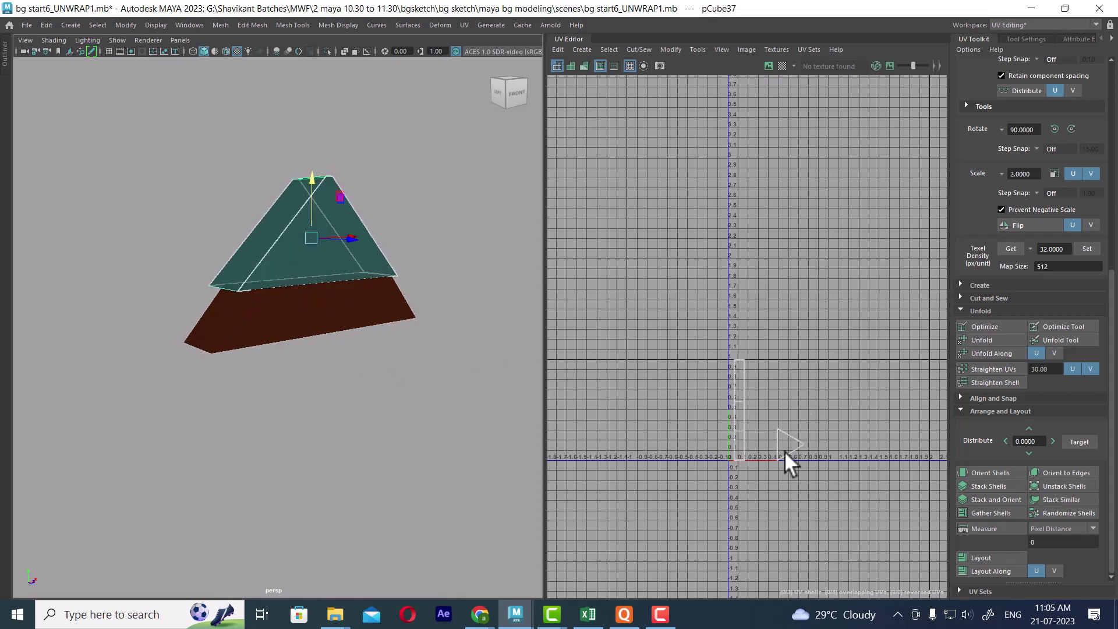
scroll(784, 443, "down", 1)
scroll(786, 444, "up", 1)
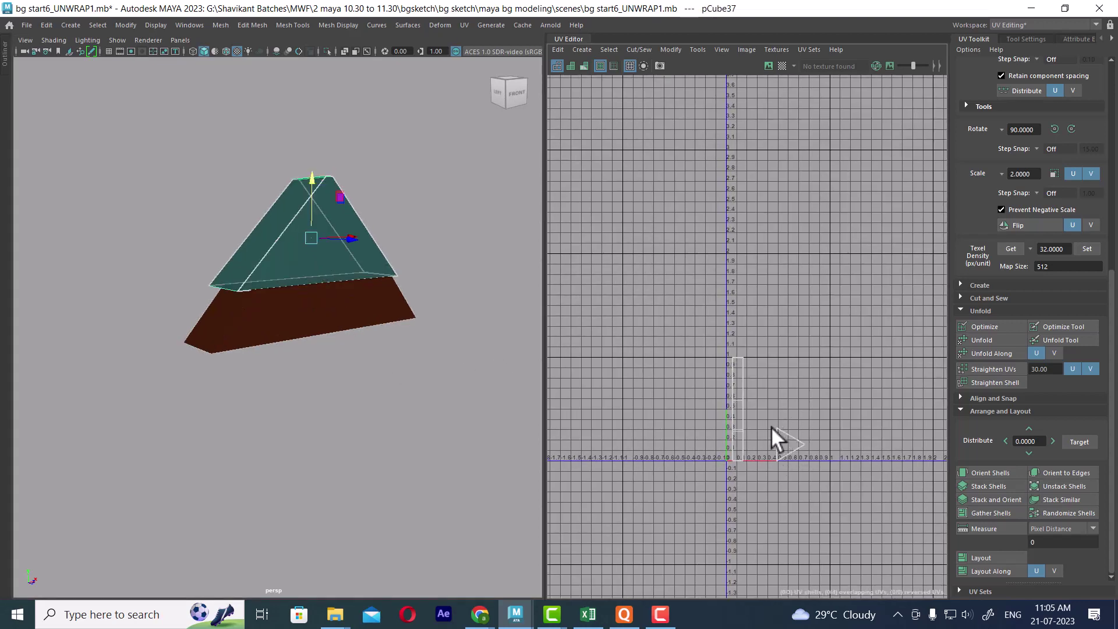
right_click_drag(770, 428, 816, 411)
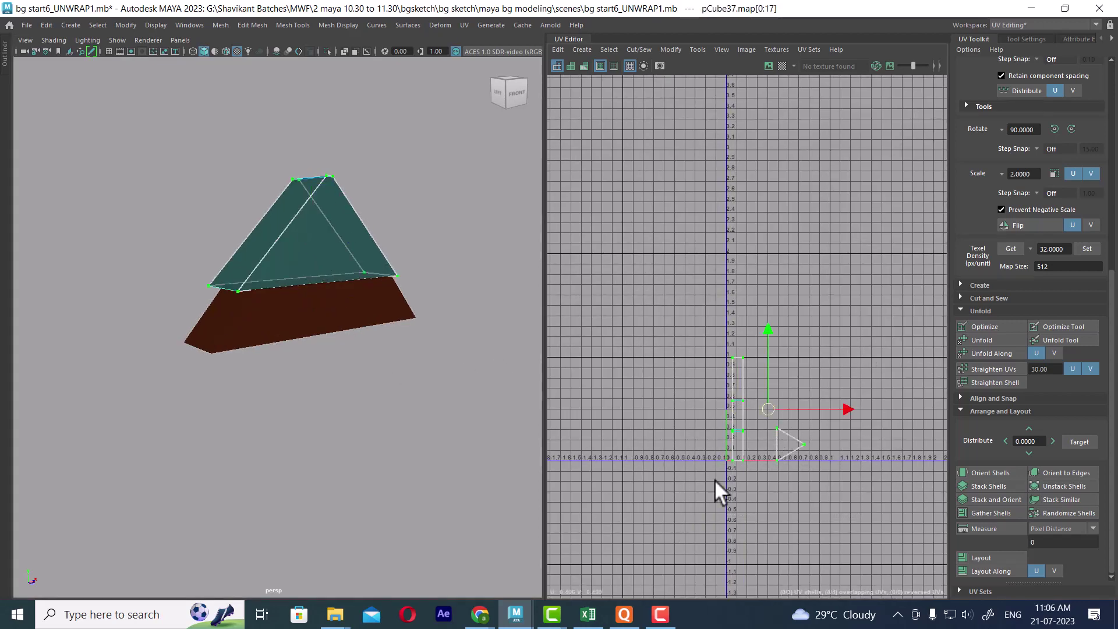
left_click_drag(768, 409, 667, 487)
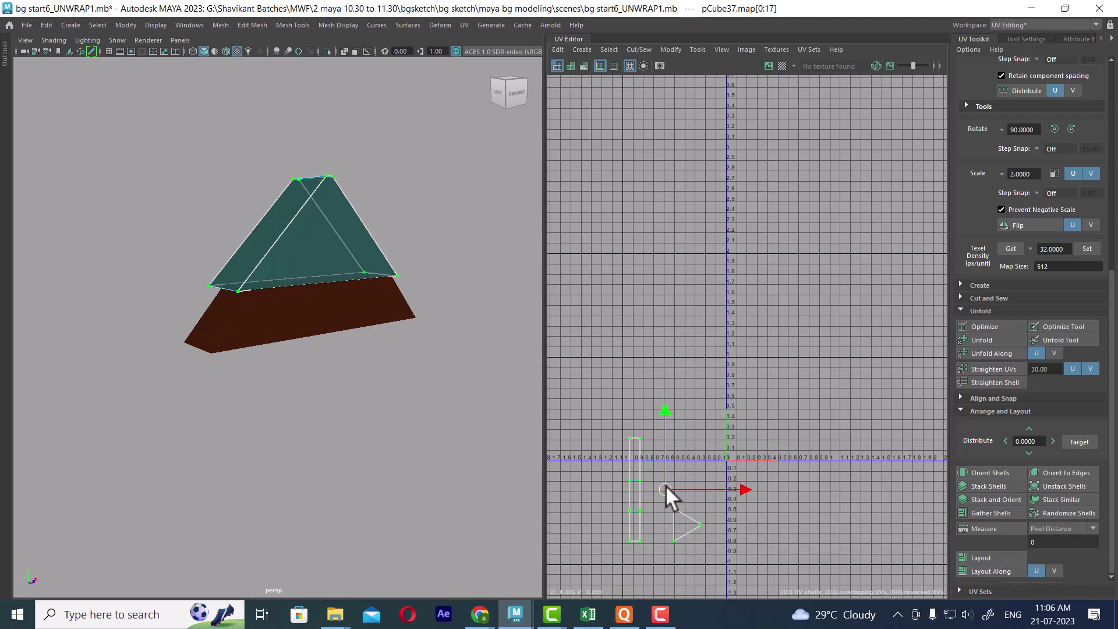
- Move the crossbeam's UV shells below the 0–1 tile and assign the checker material to both the gable and crossbeam
left_click(325, 317)
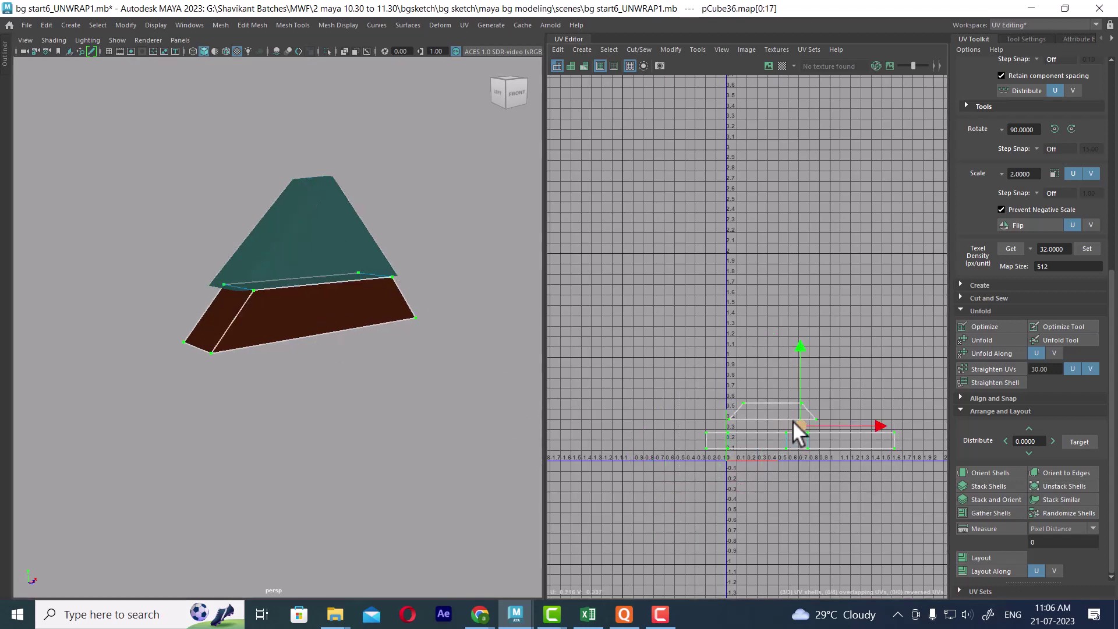
right_click_drag(278, 269, 373, 230)
left_click(413, 158)
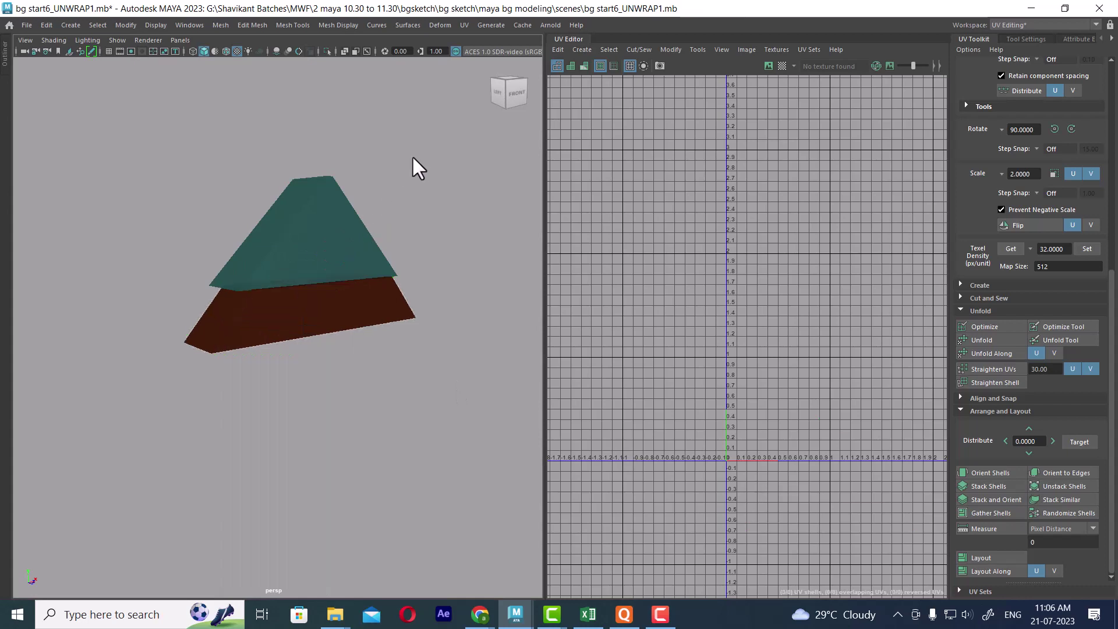
left_click(250, 285)
right_click_drag(251, 285, 347, 387)
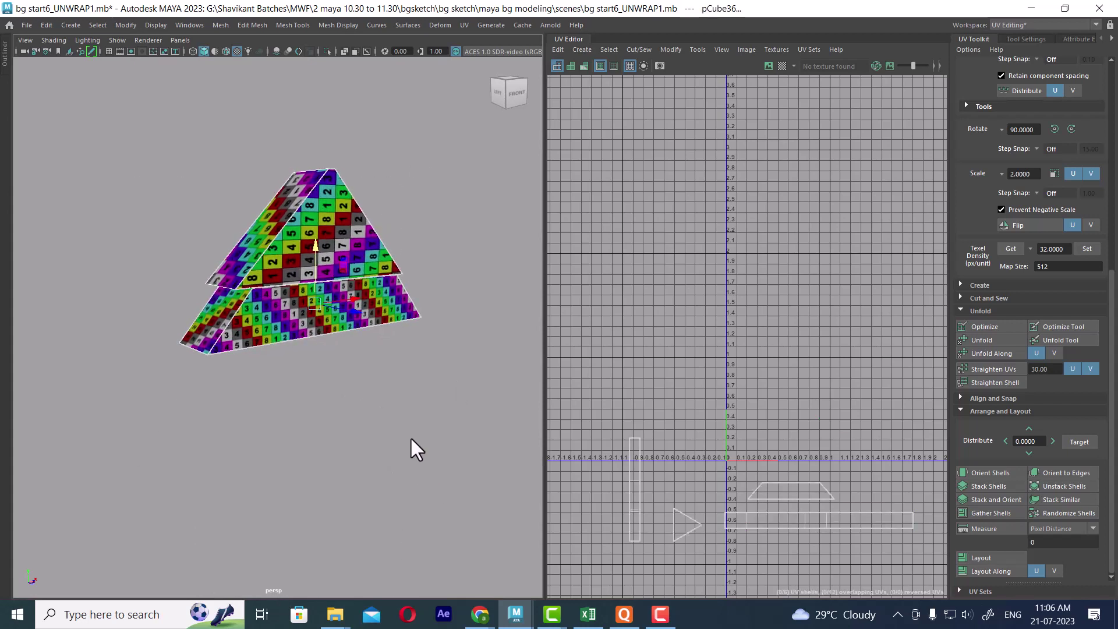
- Rotate the gable's stacked triangular UV shells in 90° steps until their apex points upward
left_click(355, 214)
middle_click_drag(760, 402, 756, 299, "alt")
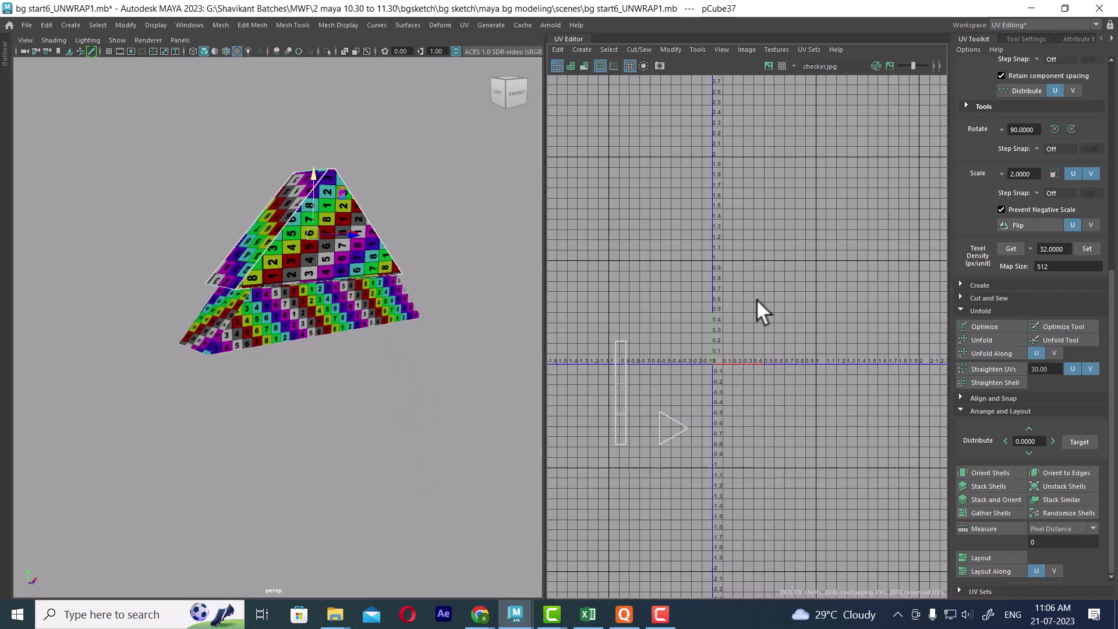
scroll(757, 299, "up", 3)
right_click_drag(670, 438, 728, 407)
left_click_drag(621, 503, 678, 445)
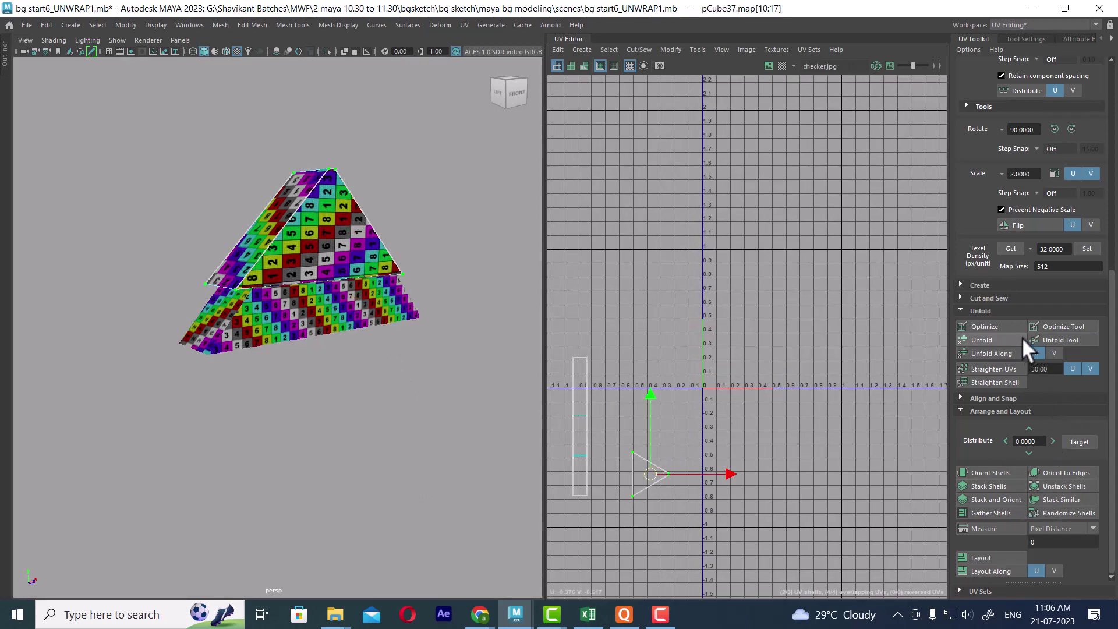
scroll(1018, 337, "up", 3)
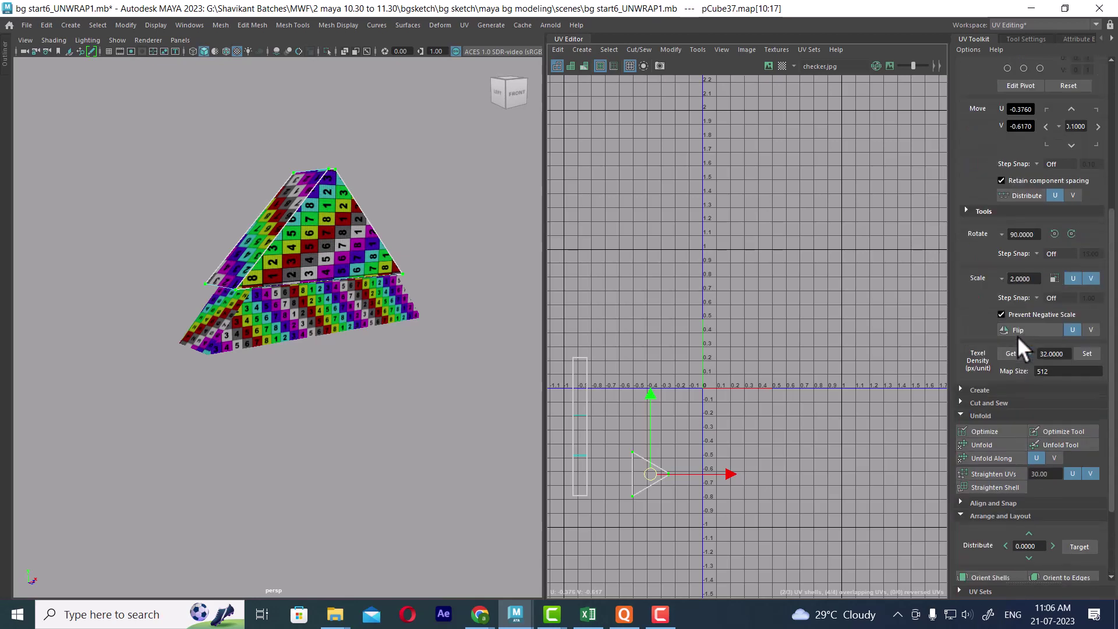
left_click(1072, 233)
left_click(1072, 233)
left_click(1072, 234)
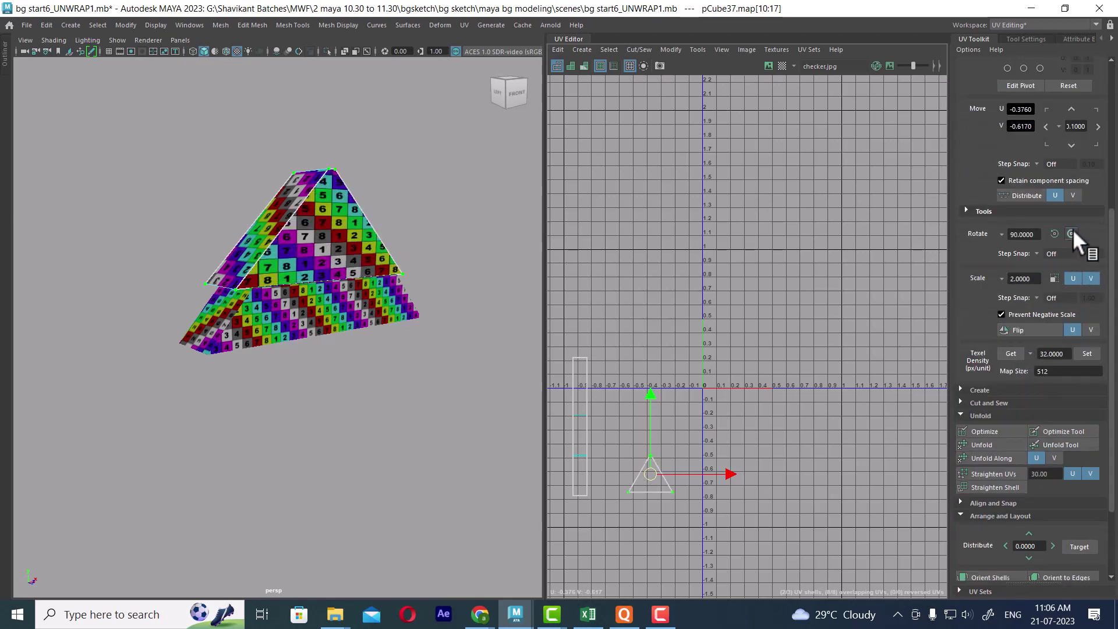
- Lay out all of the crossbeam's UV shells, restack the similar trapezoids and move the shells below the 0–1 tile
left_click_drag(285, 364, 252, 317, "alt")
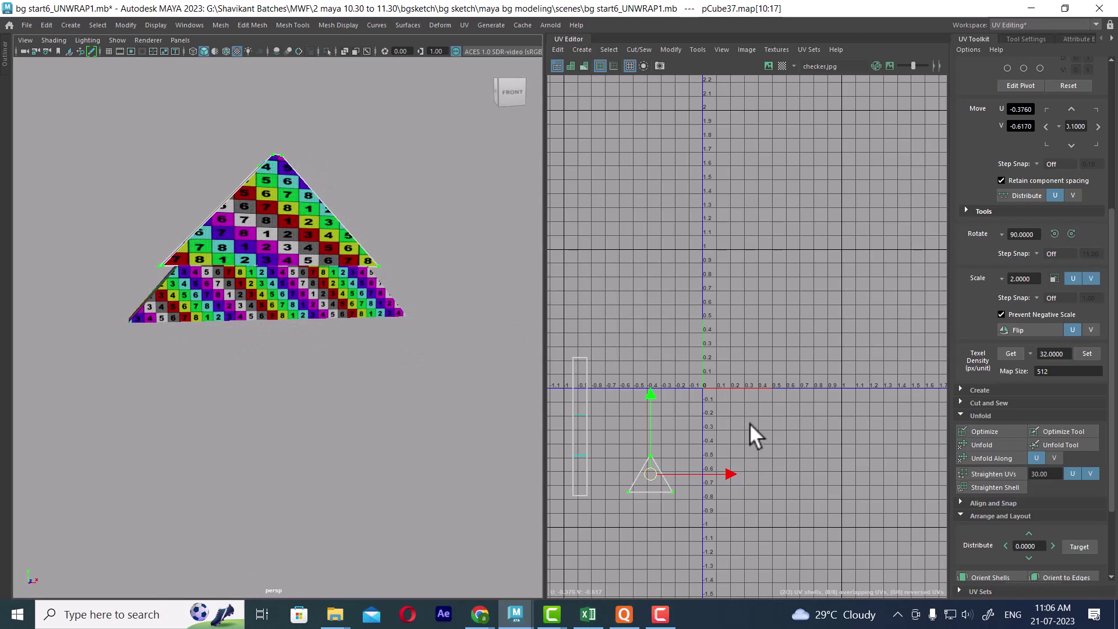
right_click_drag(229, 220, 443, 188)
left_click(326, 304)
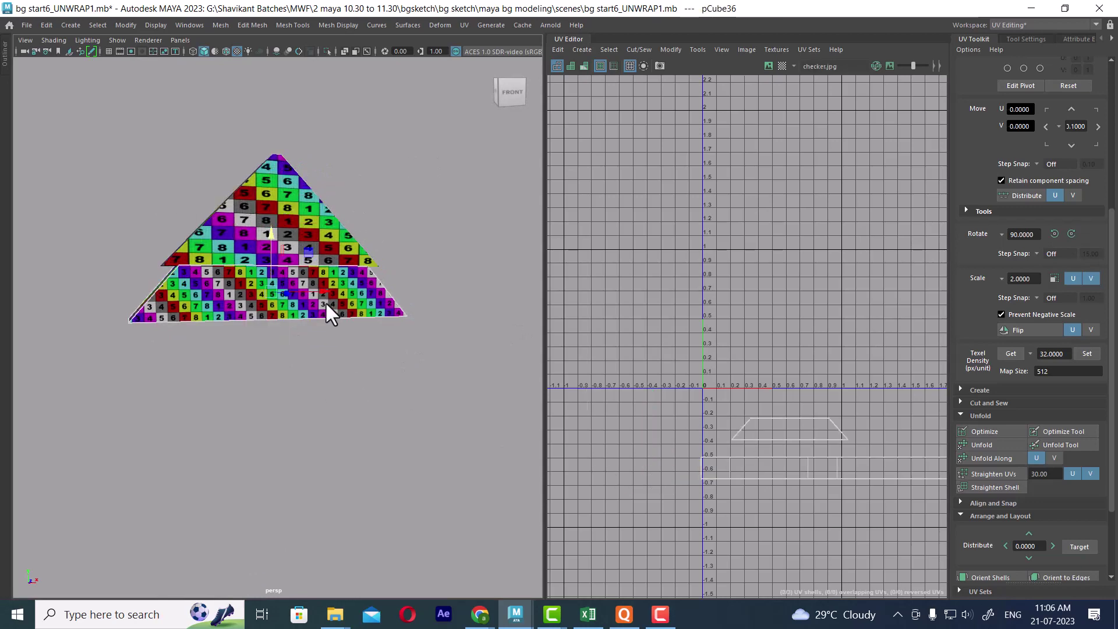
scroll(802, 451, "down", 3)
middle_click_drag(791, 421, 725, 383, "alt")
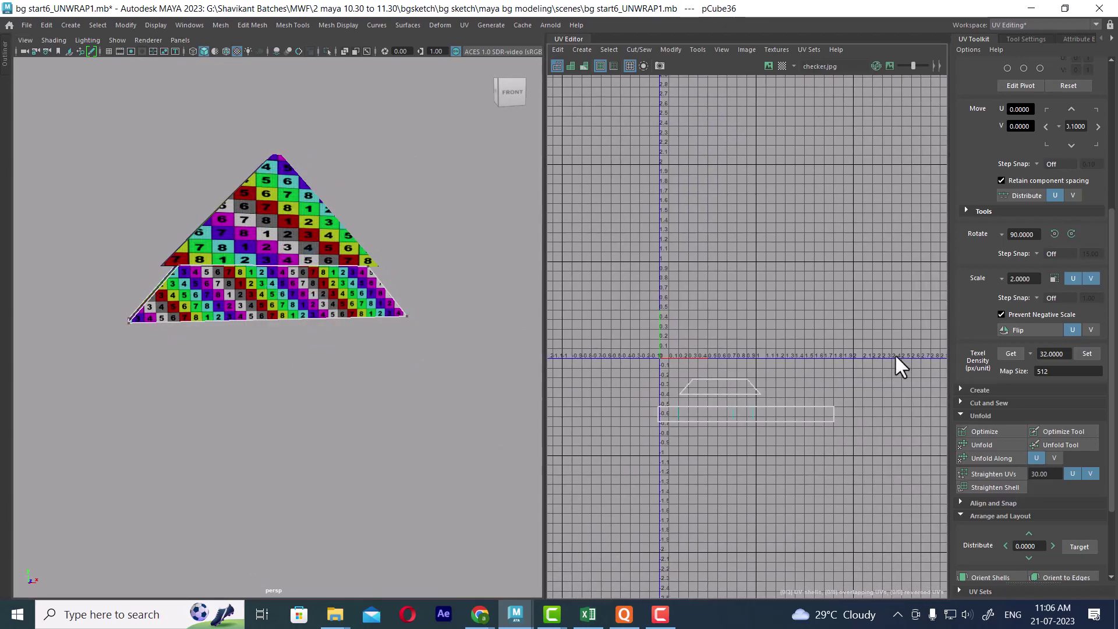
left_click_drag(895, 354, 535, 507)
right_click_drag(860, 349, 820, 350, "shift")
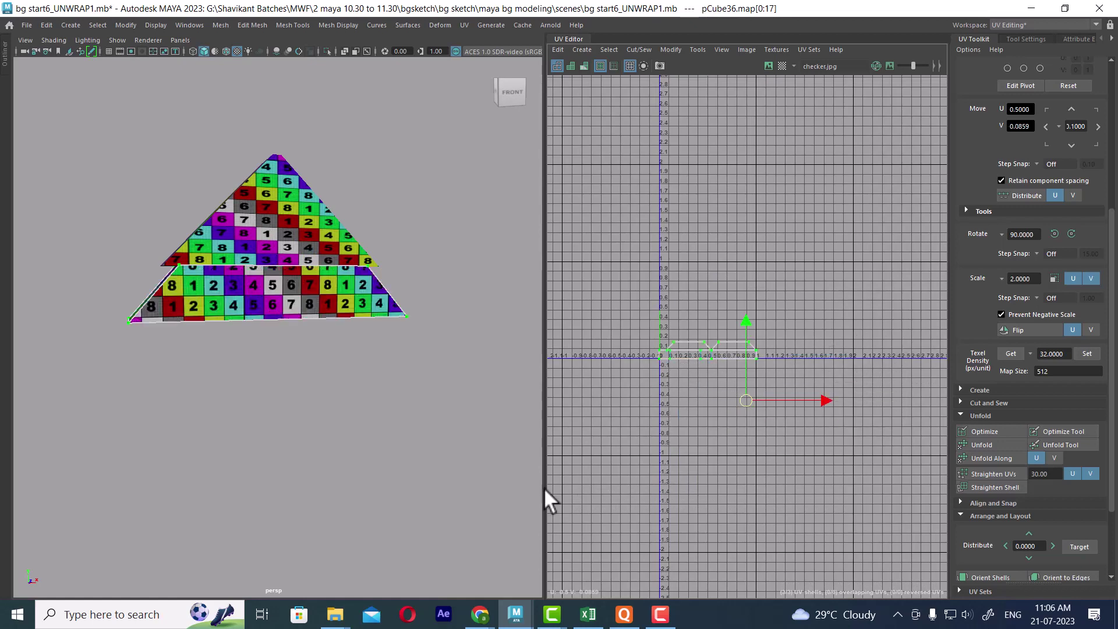
scroll(1059, 524, "down", 3)
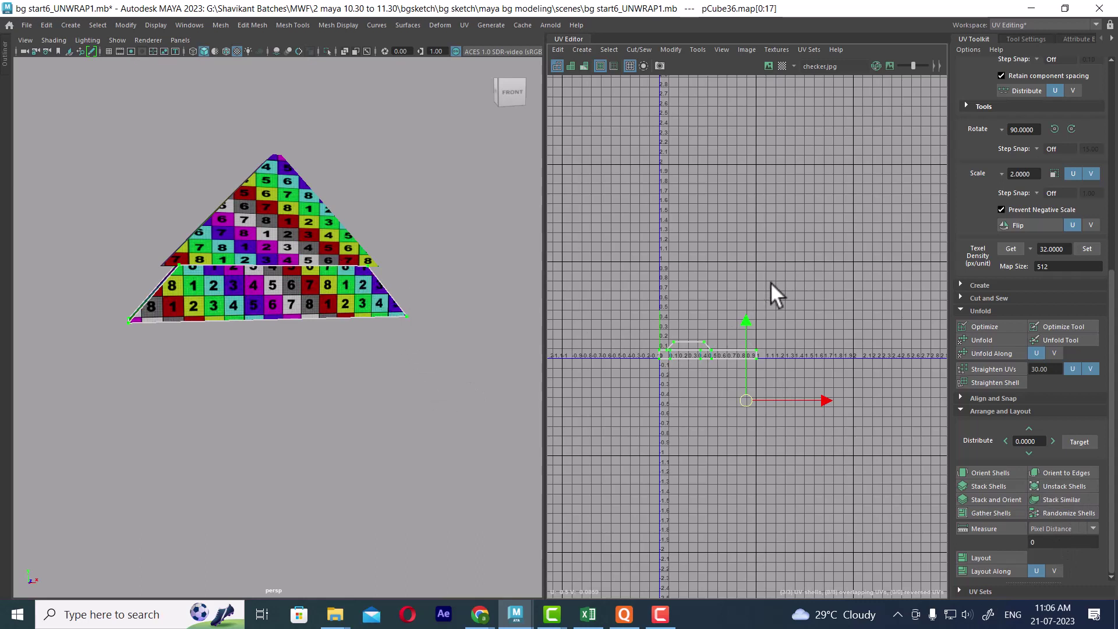
left_click_drag(708, 354, 710, 395)
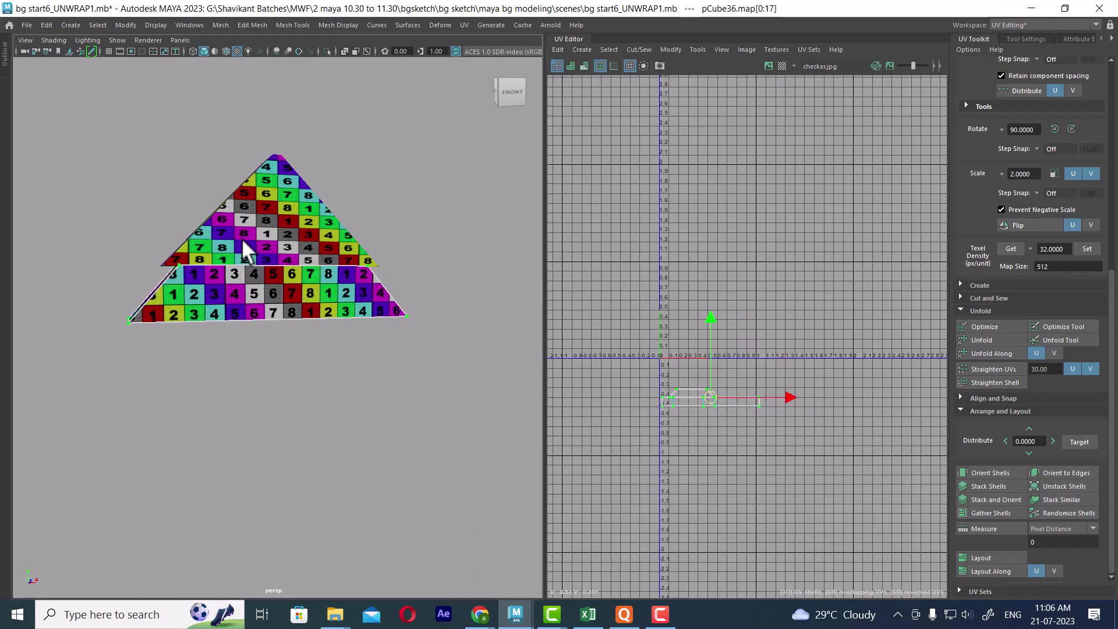
- Exit the isolated view of the gable and crossbeam and bring the front of the house into view
left_click(428, 232)
key("ctrl+1")
right_click_drag(408, 279, 325, 240, "alt")
left_click_drag(325, 239, 318, 309, "alt")
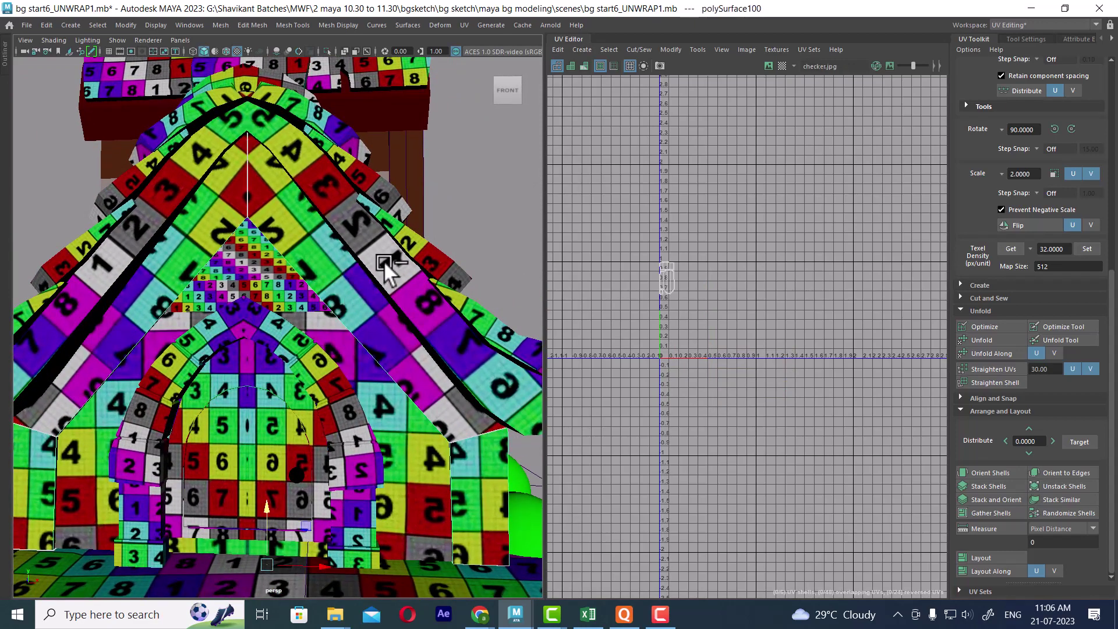
- Select the front roof, gable wall and door frame pieces together and group them
left_click(385, 280)
left_click(382, 386, "shift")
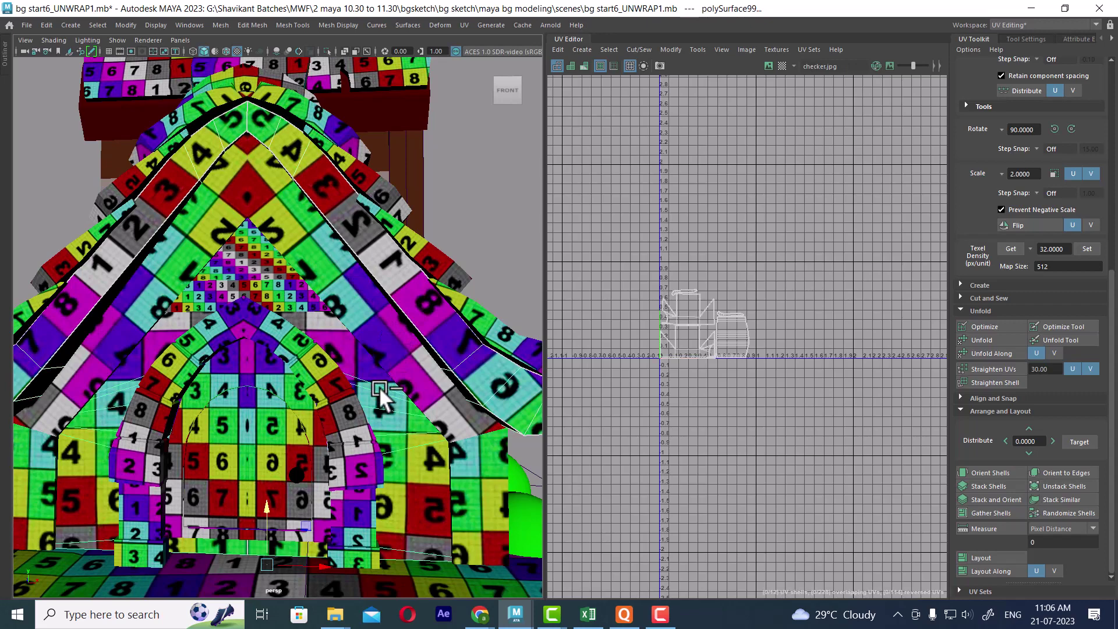
left_click(318, 362)
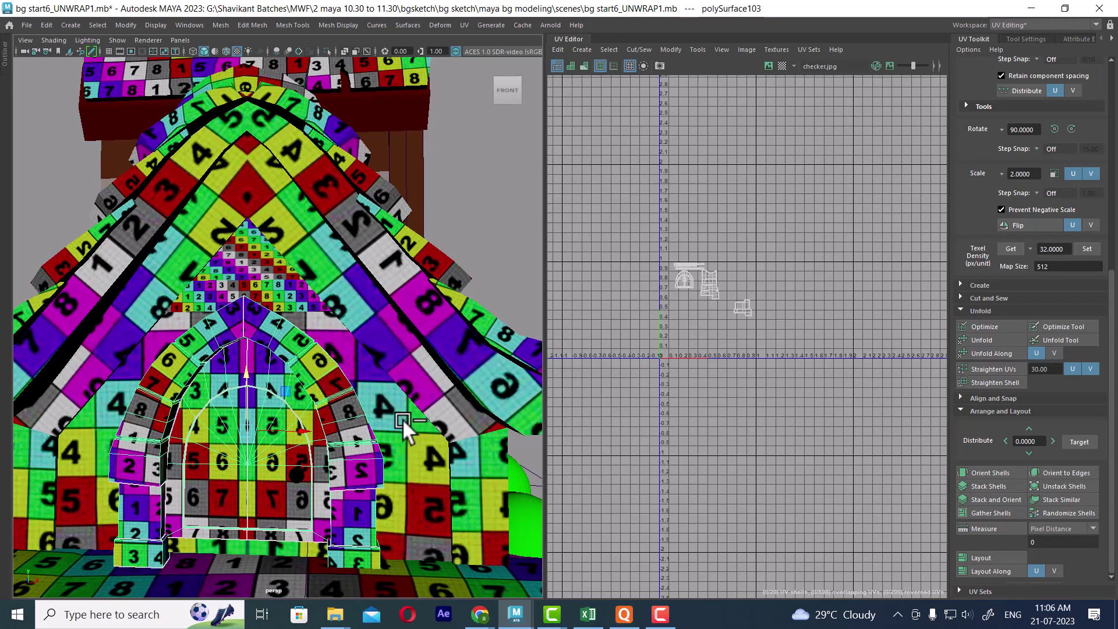
mouse_move(403, 418)
left_mouse_down("alt")
mouse_move(366, 410)
mouse_move(383, 419)
left_mouse_up("alt")
left_click(401, 388, "shift")
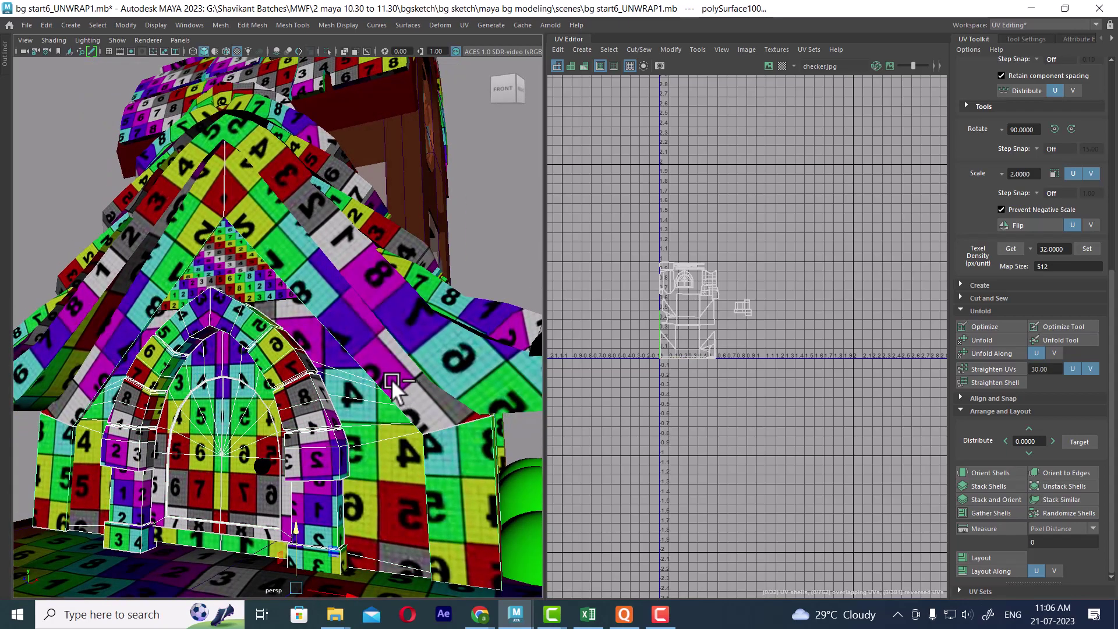
scroll(373, 350, "down", 5)
left_click(362, 333, "shift")
left_click_drag(362, 333, 357, 399, "alt")
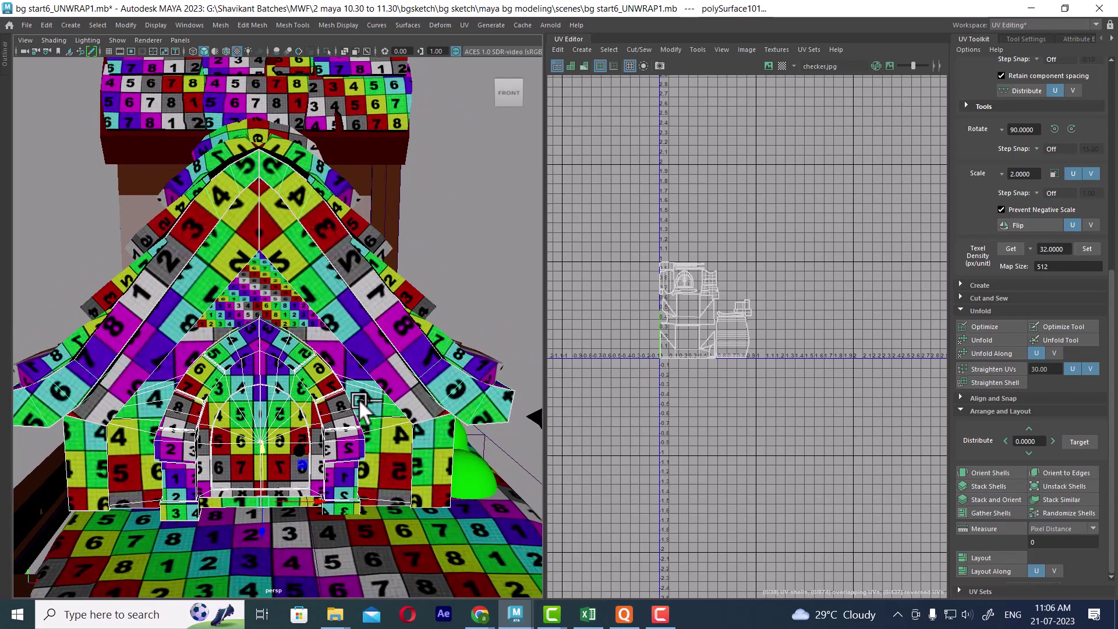
key("ctrl+g")
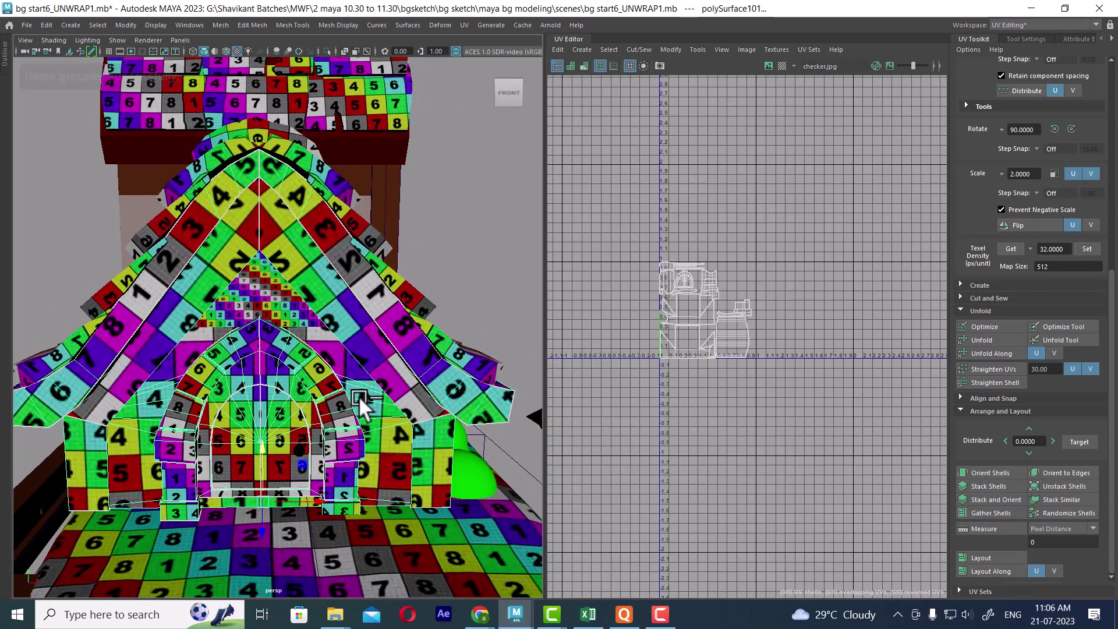
left_click(348, 416)
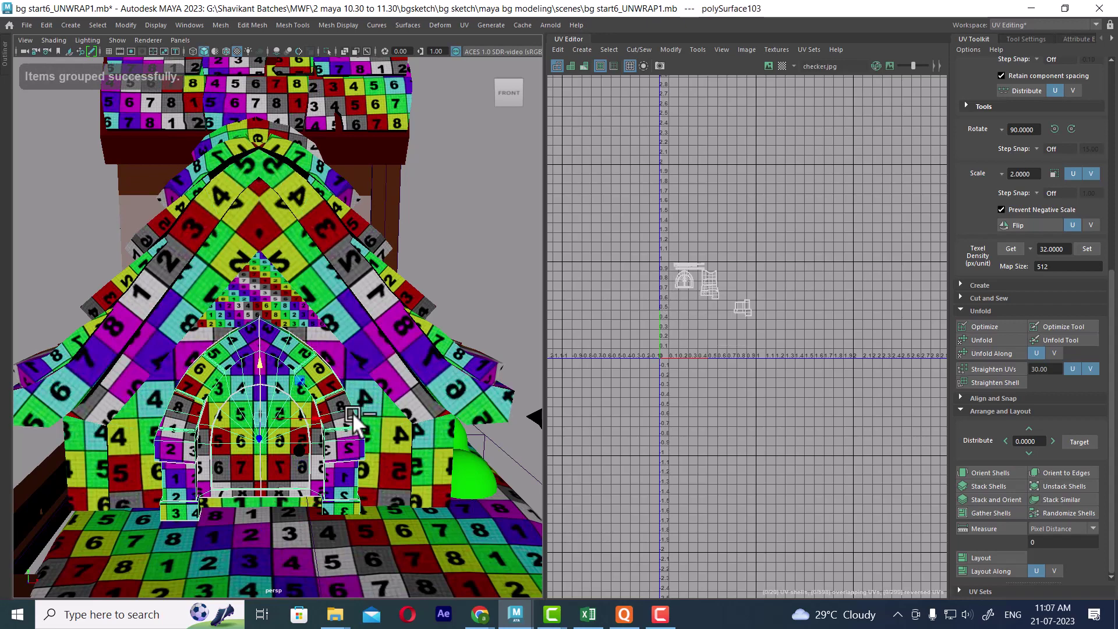
- Add the crossbeam and gable infill to the selected front group and group them all together
key("Up")
scroll(299, 311, "up", 5)
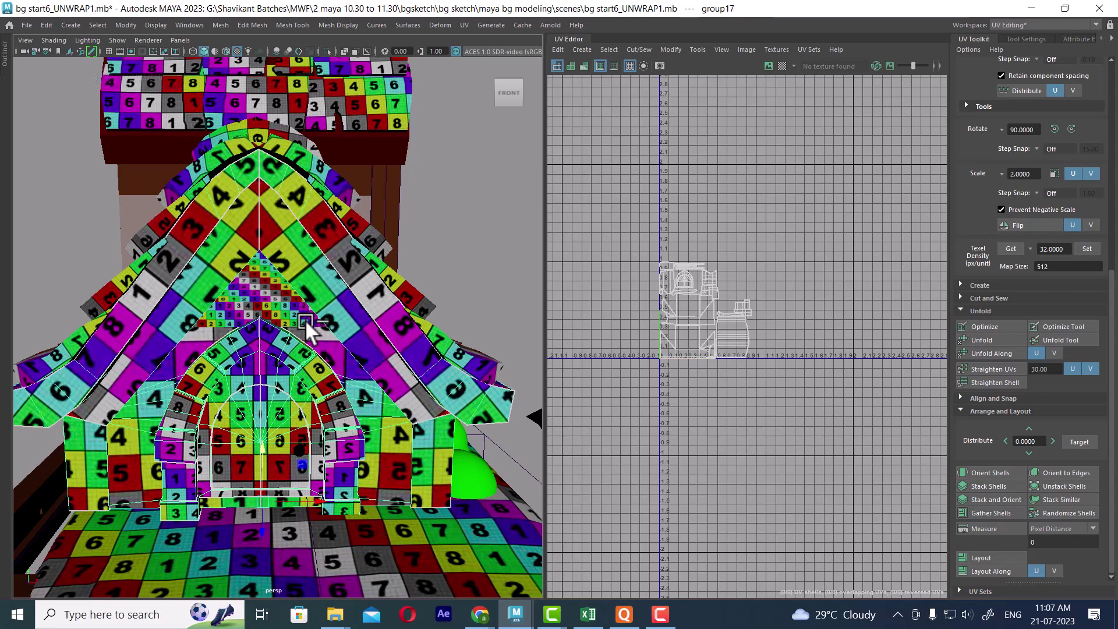
left_click(291, 293)
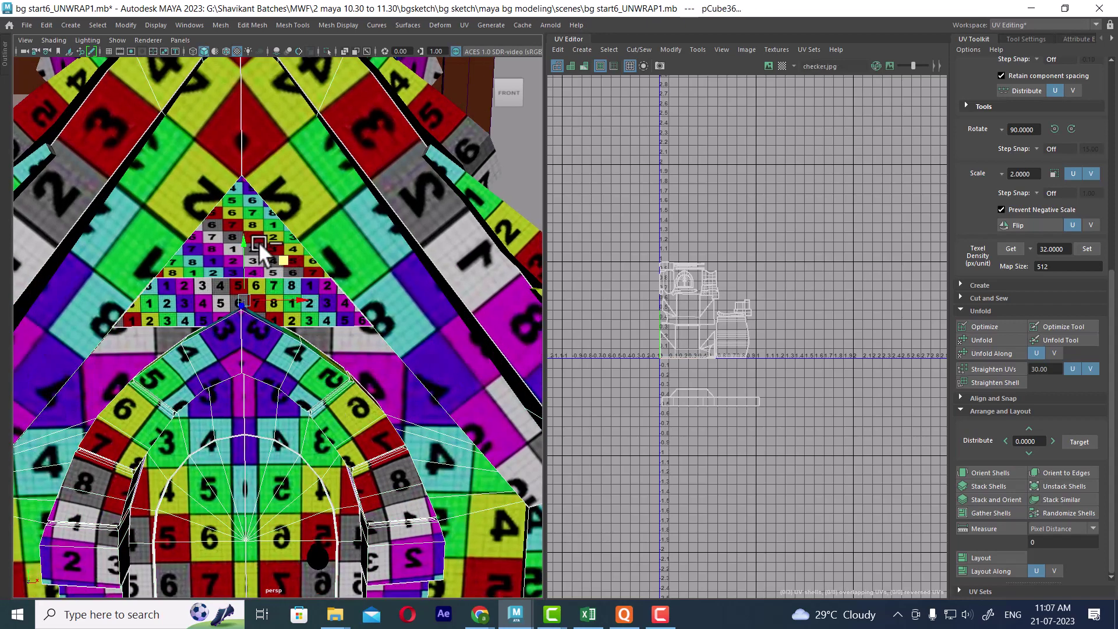
left_click(258, 242)
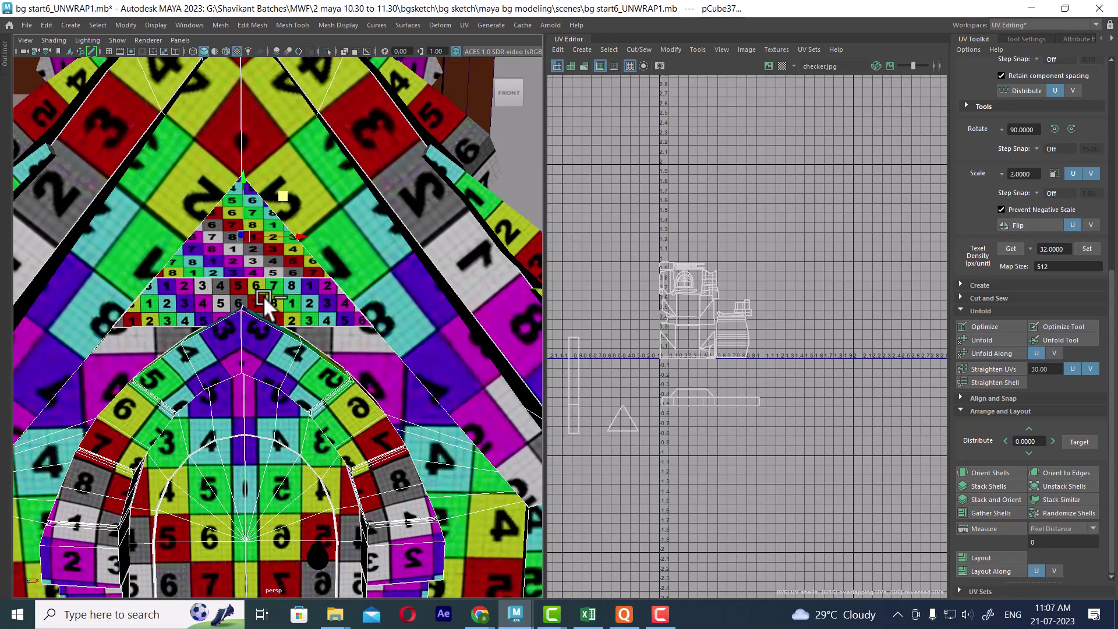
key("ctrl+g")
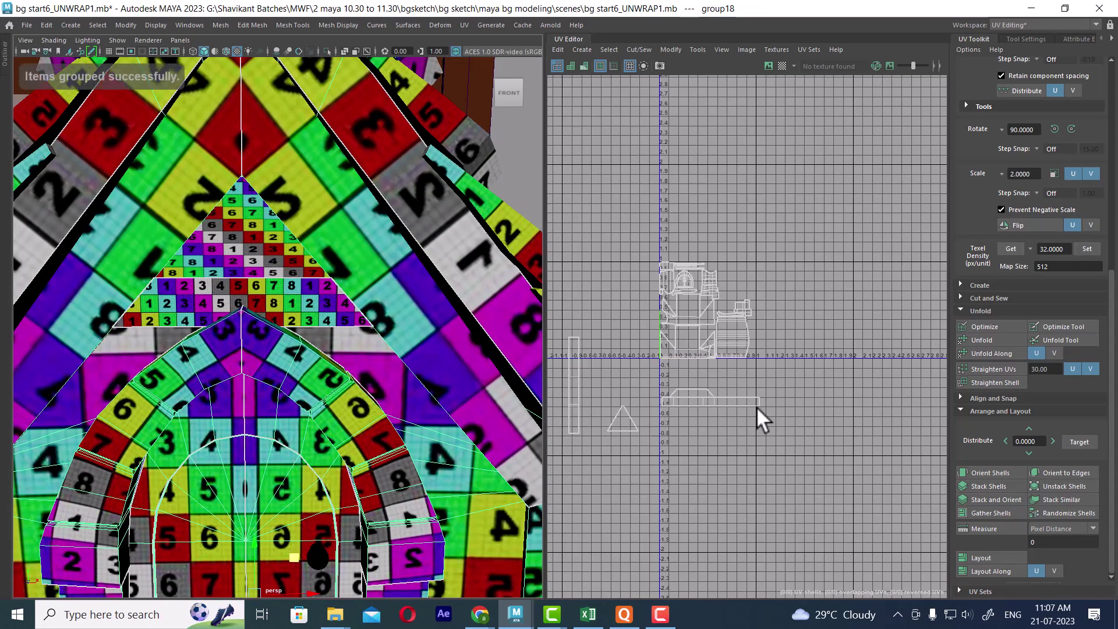
- Switch to UV editing and move the gable infill's triangular shell directly beneath the crossbeam's shells
scroll(707, 430, "down", 1)
middle_click_drag(708, 430, 761, 381, "alt")
scroll(758, 382, "up", 2)
right_click_drag(752, 383, 835, 362)
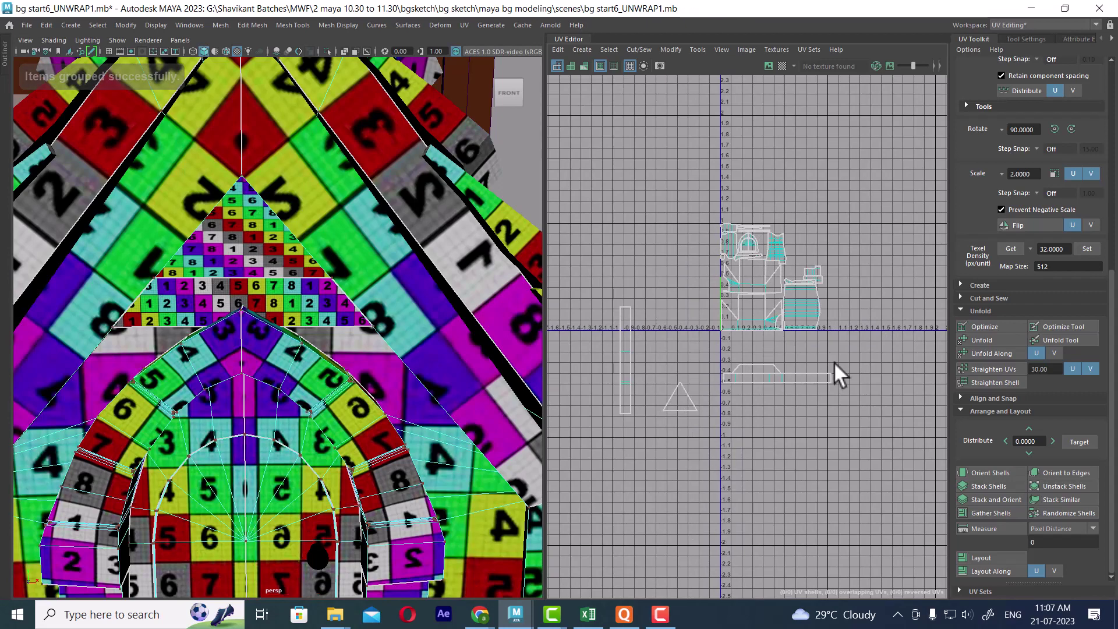
left_click_drag(834, 361, 721, 389)
scroll(677, 379, "up", 2)
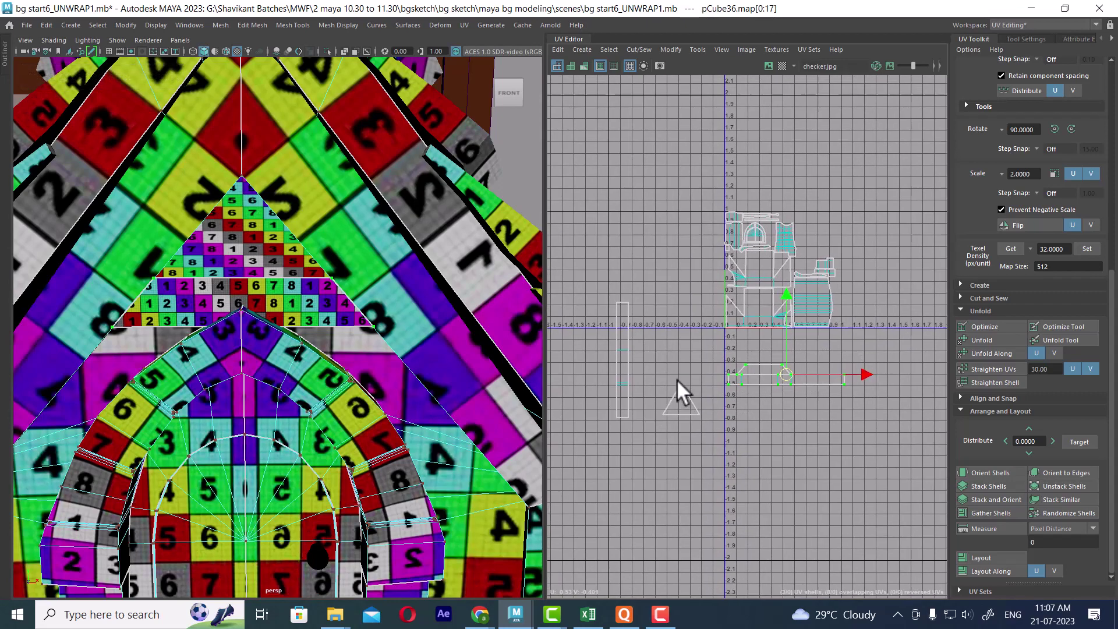
middle_click_drag(699, 385, 675, 383, "alt")
scroll(790, 390, "up", 2)
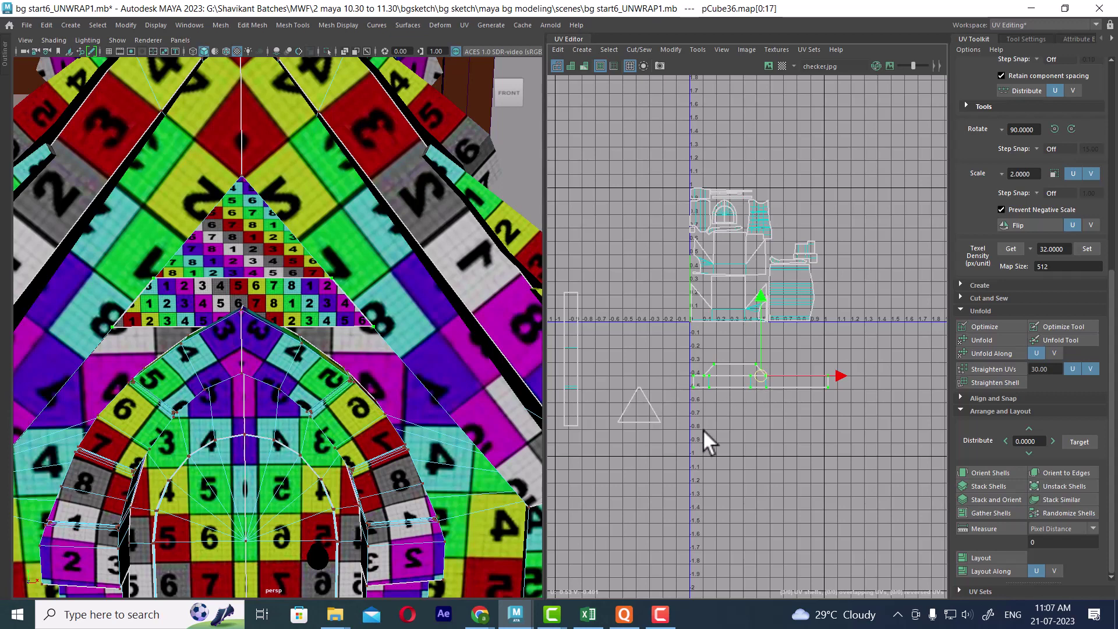
scroll(703, 441, "down", 2)
left_click_drag(686, 386, 785, 423)
scroll(652, 435, "up", 2)
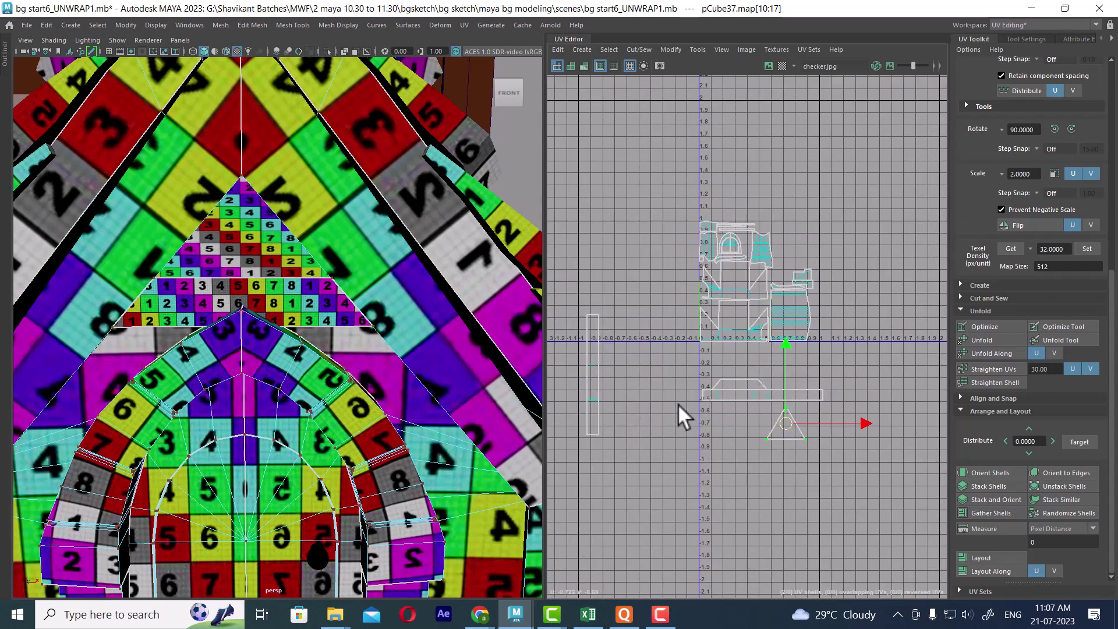
- Bring the gable infill's long strip shell over, turn it horizontal and place it beneath the triangle
left_click_drag(576, 414, 707, 402)
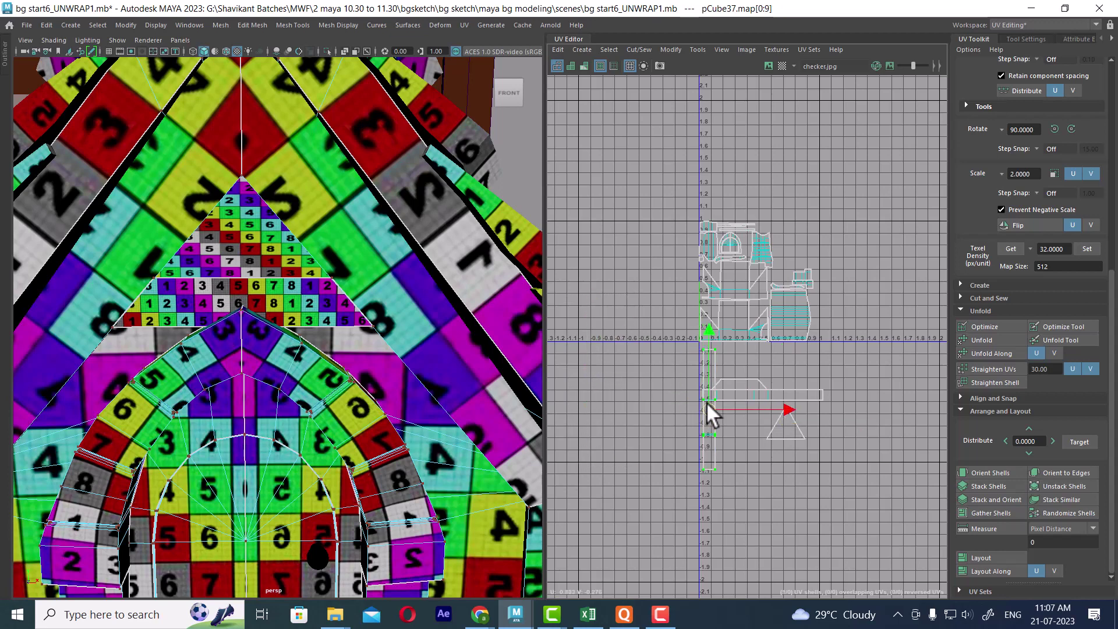
scroll(792, 351, "up", 1)
right_click_drag(813, 373, 677, 373, "shift")
left_click_drag(716, 420, 752, 465)
- Scale down all crossbeam and gable infill shells together and move them into the empty upper-right area of the 0–1 tile
left_click_drag(815, 488, 815, 491)
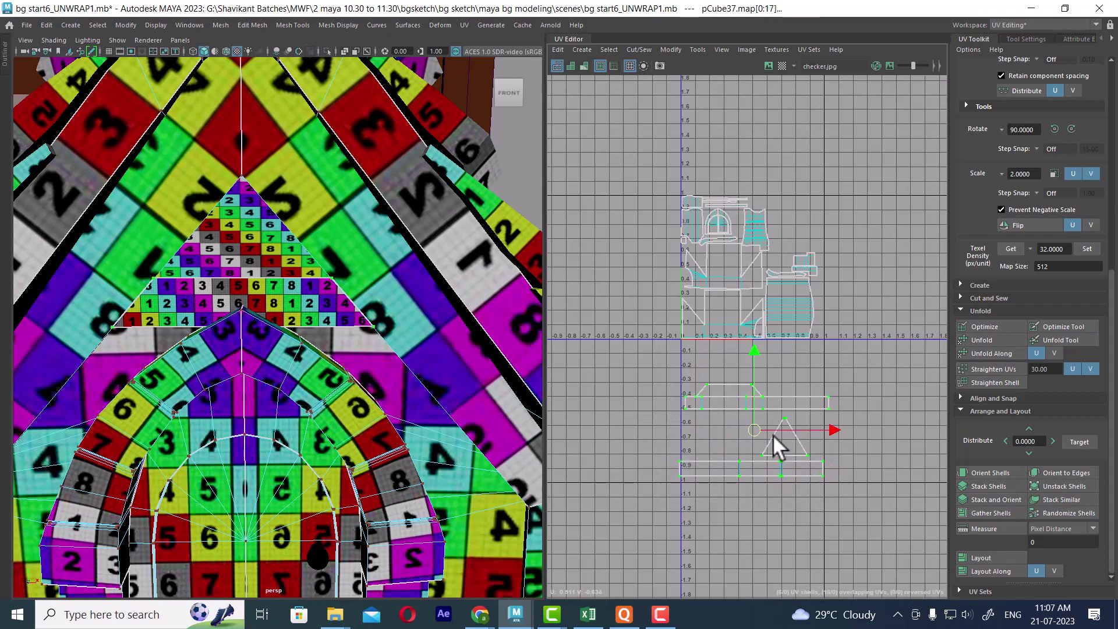
scroll(772, 438, "up", 1)
key("r")
left_click_drag(756, 431, 702, 475)
scroll(790, 432, "up", 2)
left_click_drag(767, 460, 808, 175)
scroll(326, 373, "down", 5)
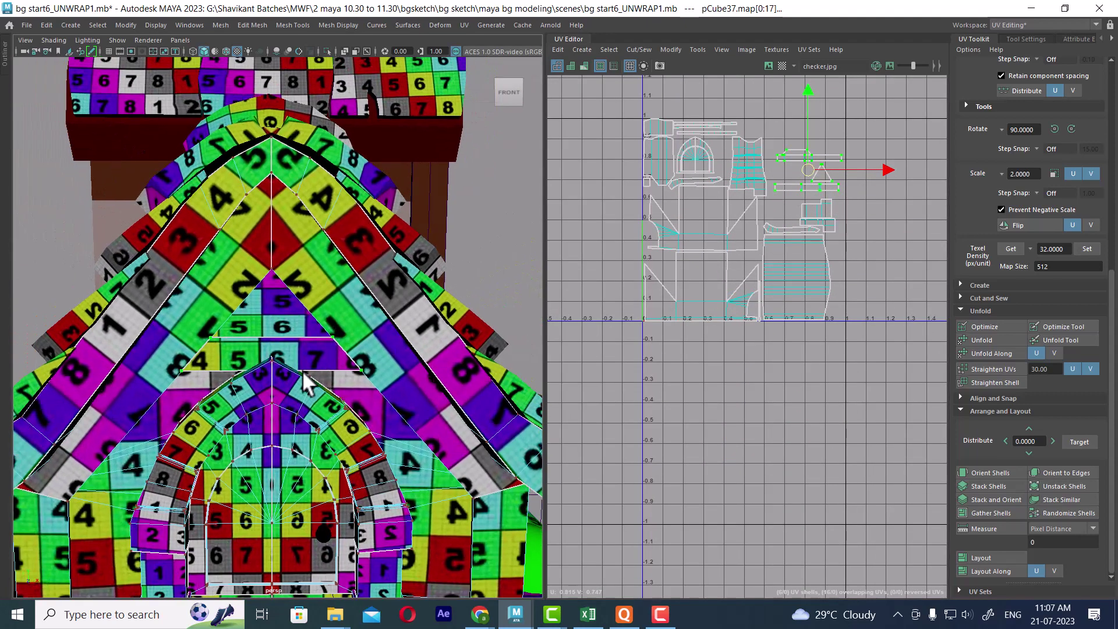
- Nudge the scaled shells within the tile and tuck the triangular shell beneath the lower long strip
mouse_move(304, 382)
left_mouse_down("alt")
mouse_move(287, 362)
mouse_move(304, 370)
left_mouse_up("alt")
scroll(795, 247, "up", 2)
middle_click_drag(798, 259, 787, 290, "alt")
scroll(779, 369, "up", 1)
scroll(787, 290, "up", 1)
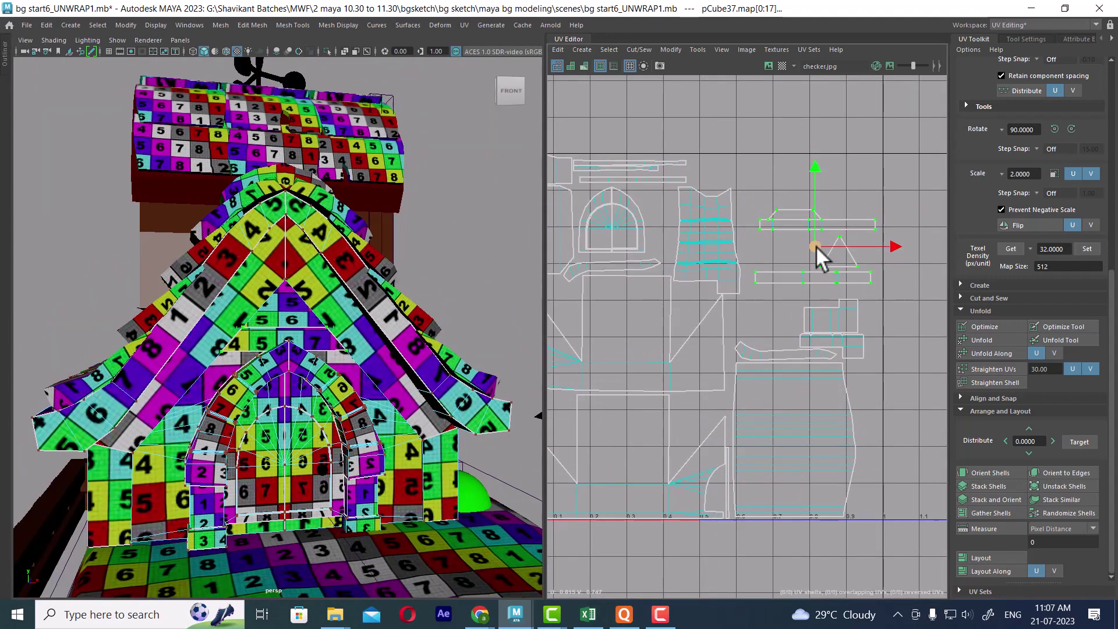
left_click_drag(816, 246, 802, 255)
scroll(862, 291, "up", 1)
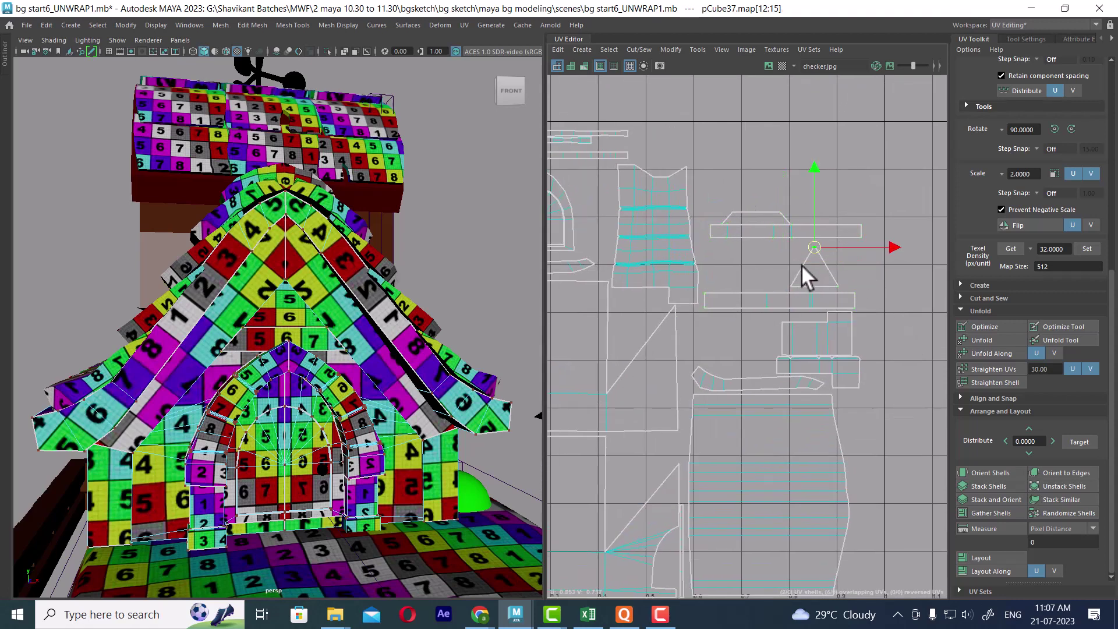
right_click_drag(802, 262, 902, 301, "ctrl")
left_click_drag(815, 267, 753, 333)
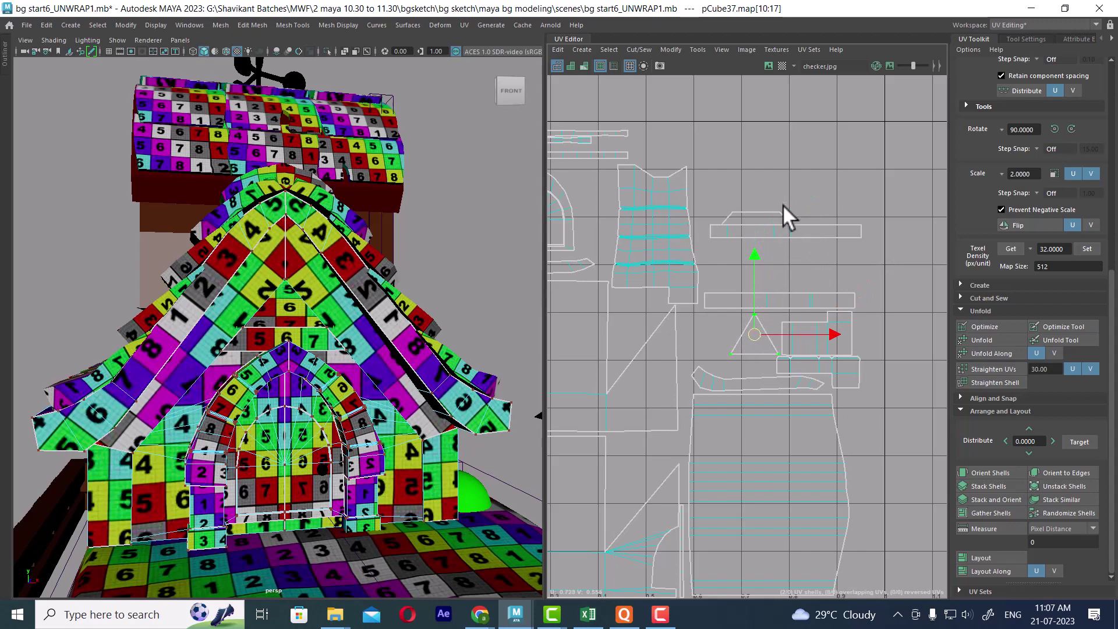
- Move the crossbeam's trapezoid shell into the gap between the triangle and the curved strip shell
left_click_drag(784, 204, 769, 216)
right_click_drag(741, 211, 803, 243, "ctrl")
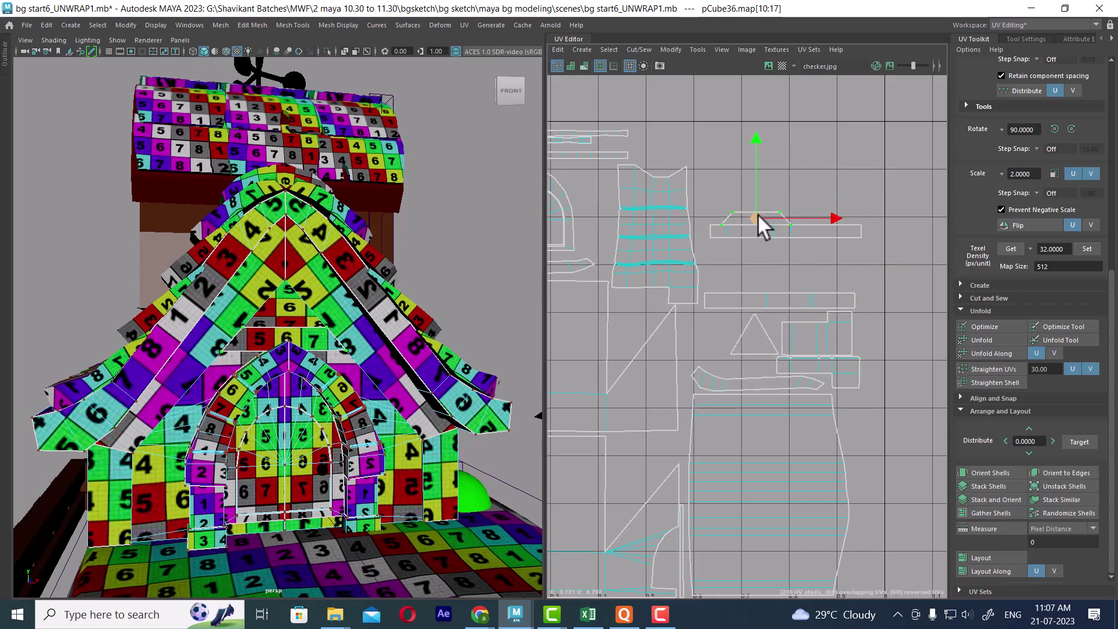
left_click_drag(755, 217, 741, 363)
right_click_drag(741, 362, 880, 419, "alt")
middle_click_drag(779, 351, 809, 261, "alt")
scroll(809, 261, "up", 4)
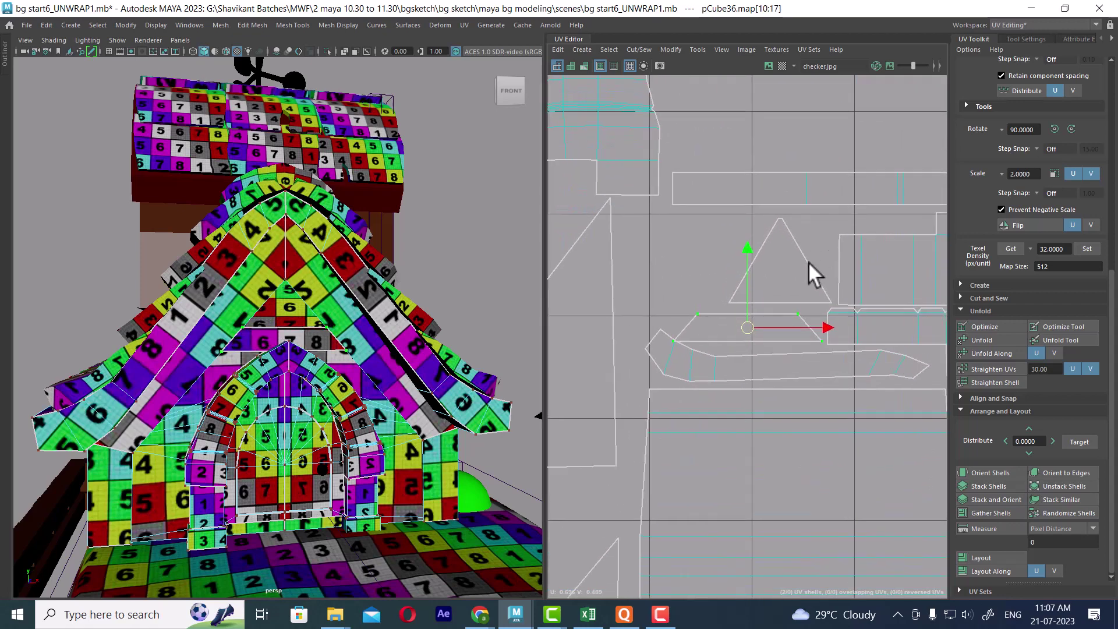
left_click_drag(722, 347, 726, 337)
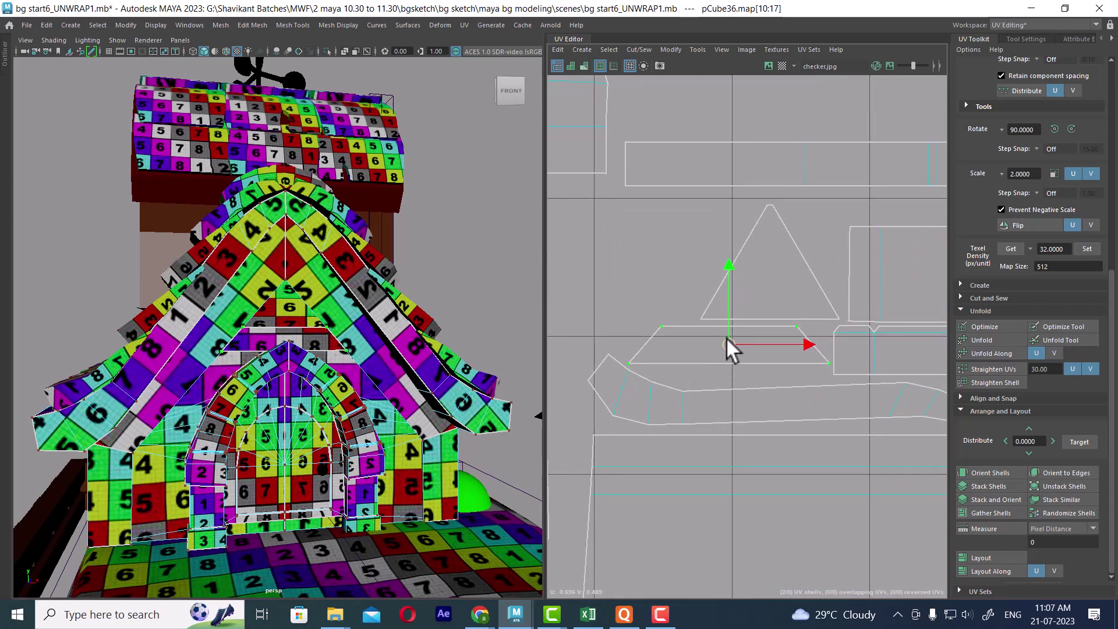
- Lower the crossbeam's long strip shell to just above the gable infill's strip and align their ends
scroll(794, 326, "down", 5)
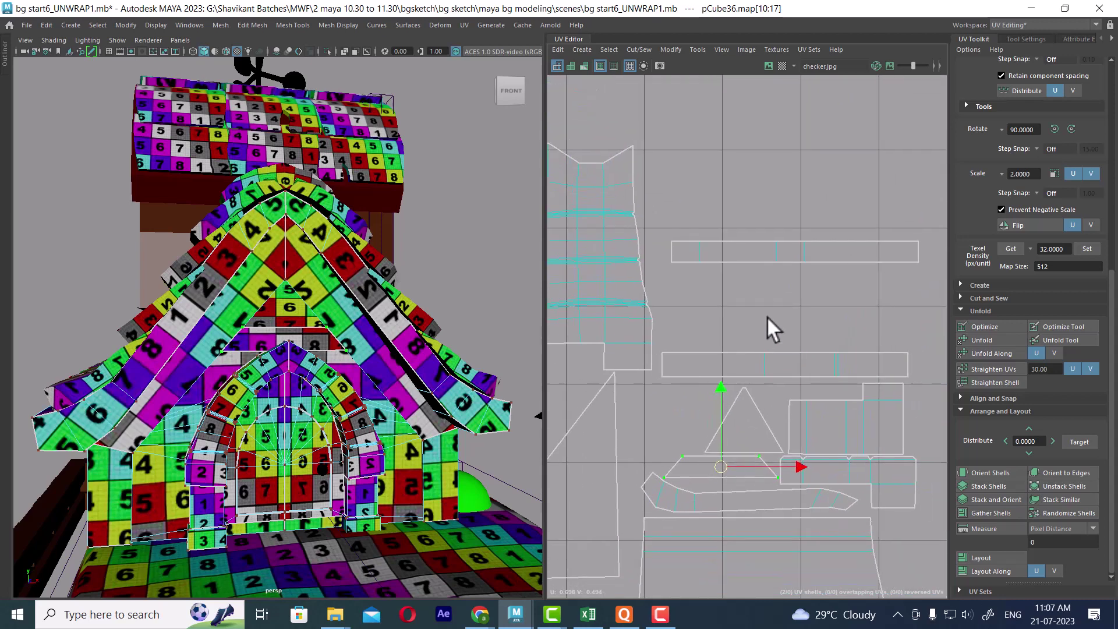
left_click_drag(842, 276, 842, 276)
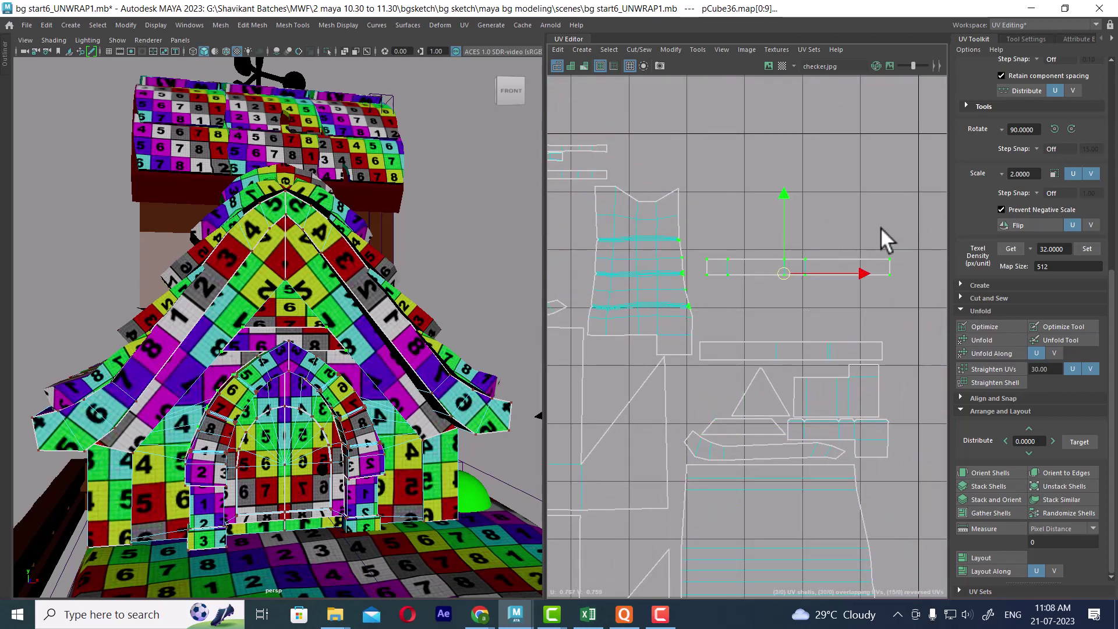
left_click_drag(784, 196, 795, 249)
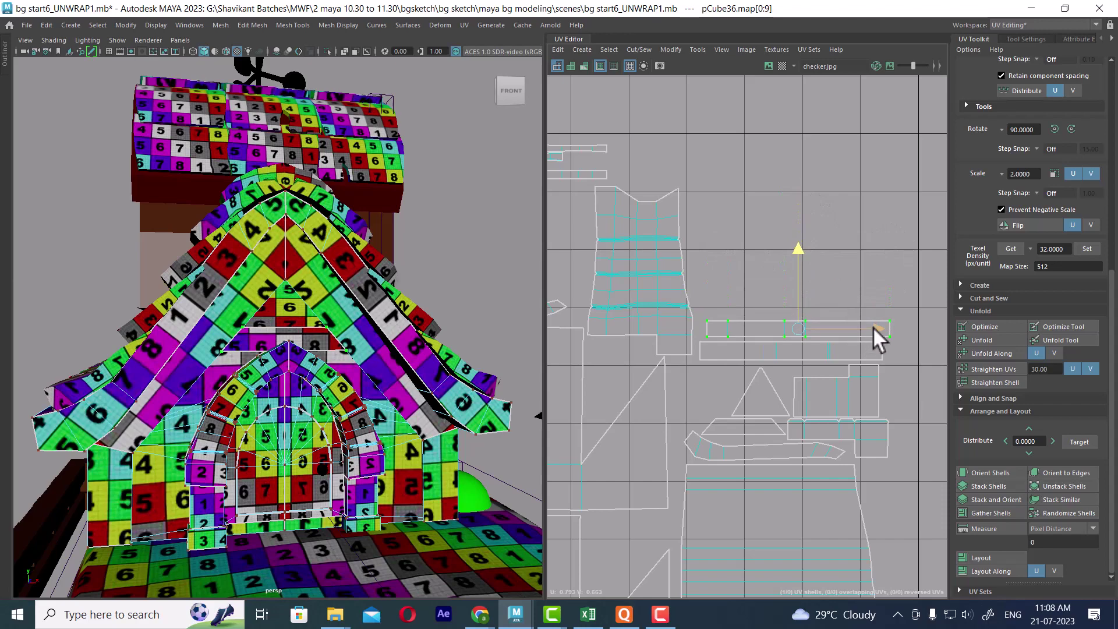
left_click_drag(872, 327, 867, 326)
- Return to object selection and select the arched end wall beneath the upper barrel roof
key("F8")
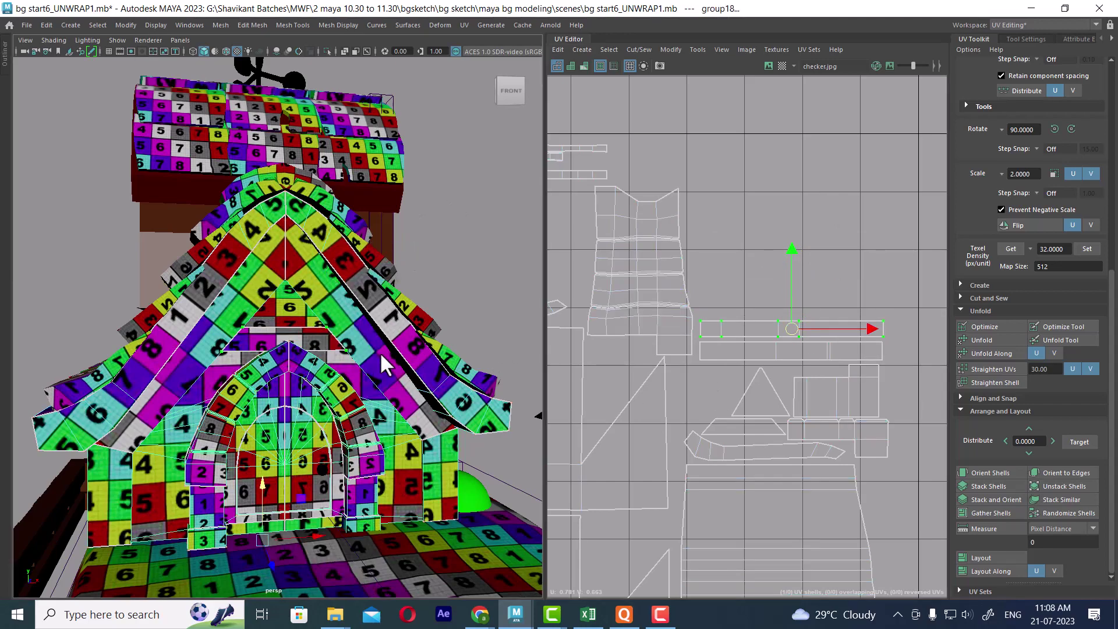
scroll(375, 361, "down", 6)
left_click_drag(303, 382, 149, 380, "alt")
scroll(260, 326, "up", 2)
scroll(757, 338, "down", 5)
left_click_drag(325, 350, 368, 317, "alt")
left_click(345, 282)
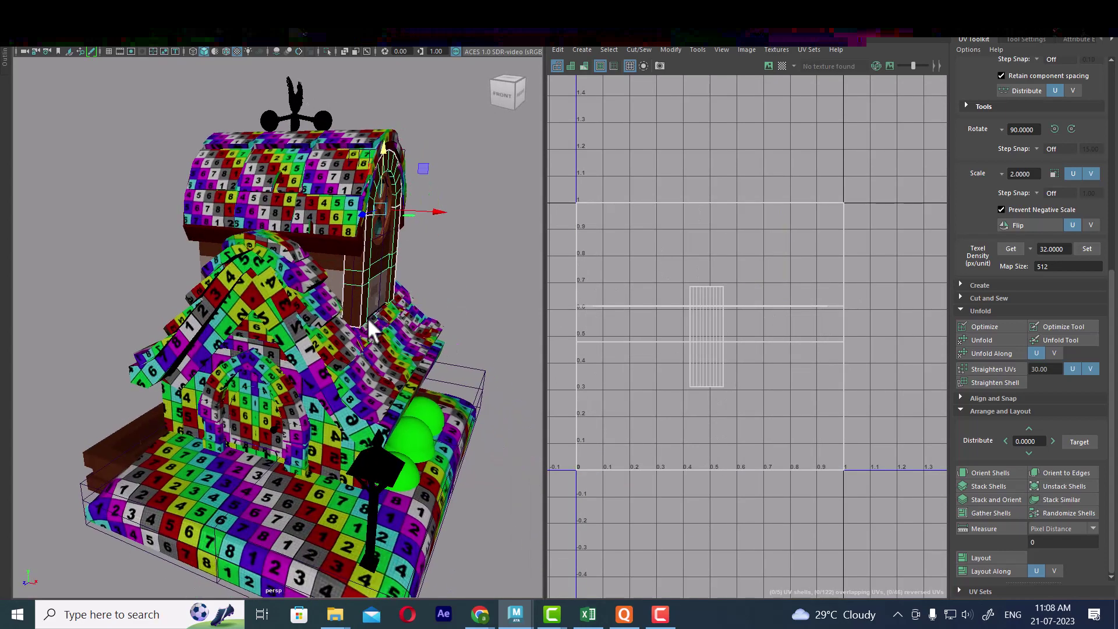